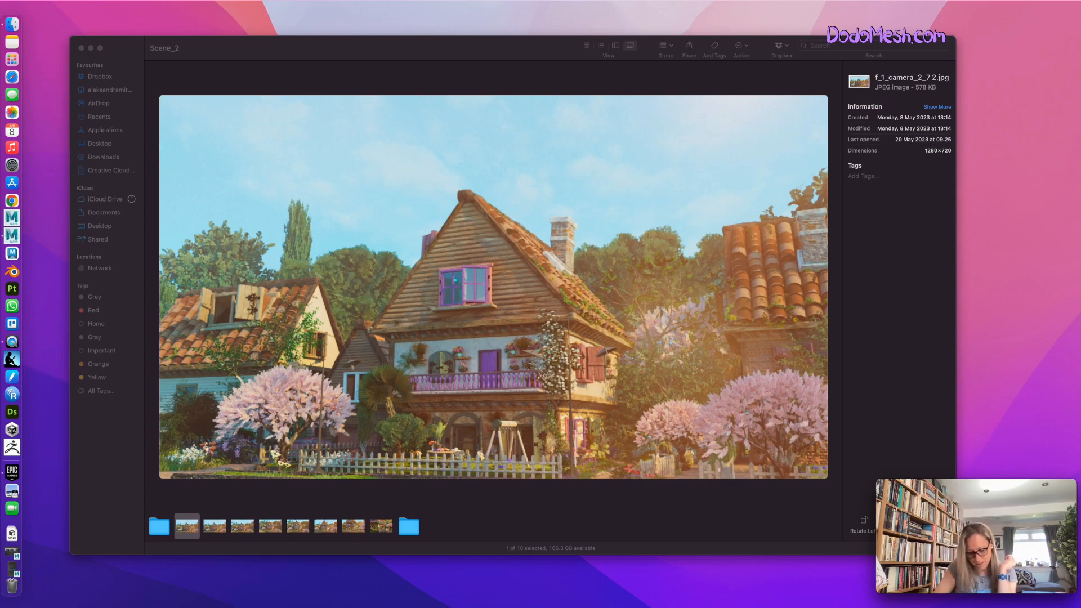
# Review the rendered frames in Scene_2 in order, from f_1_camera_2_7.jpg through f_112_camera_2_7.jpg.
pyautogui.click(214, 532)
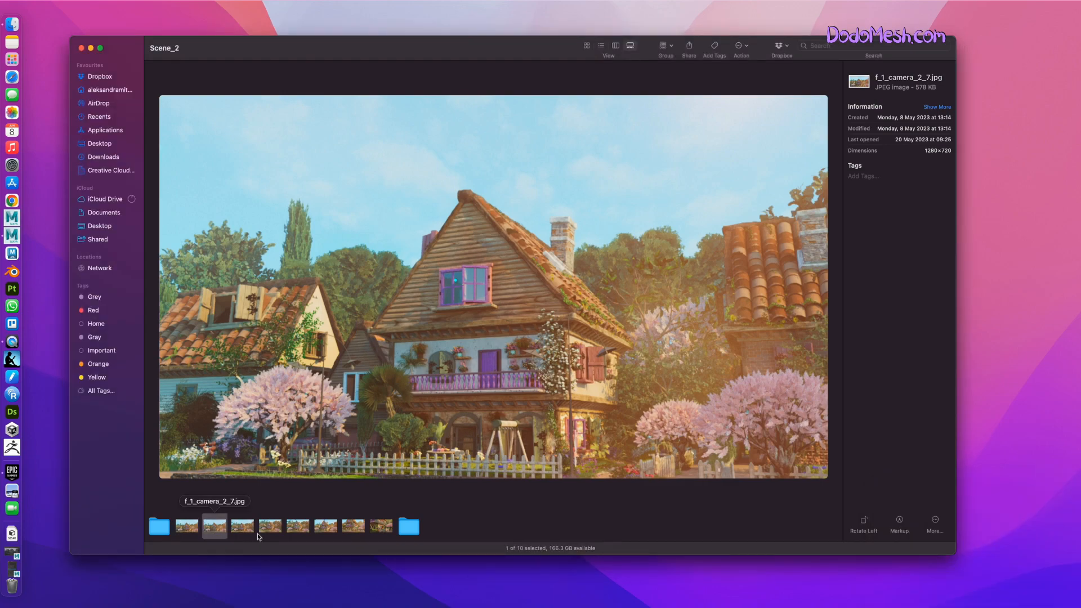
pyautogui.press('Right')
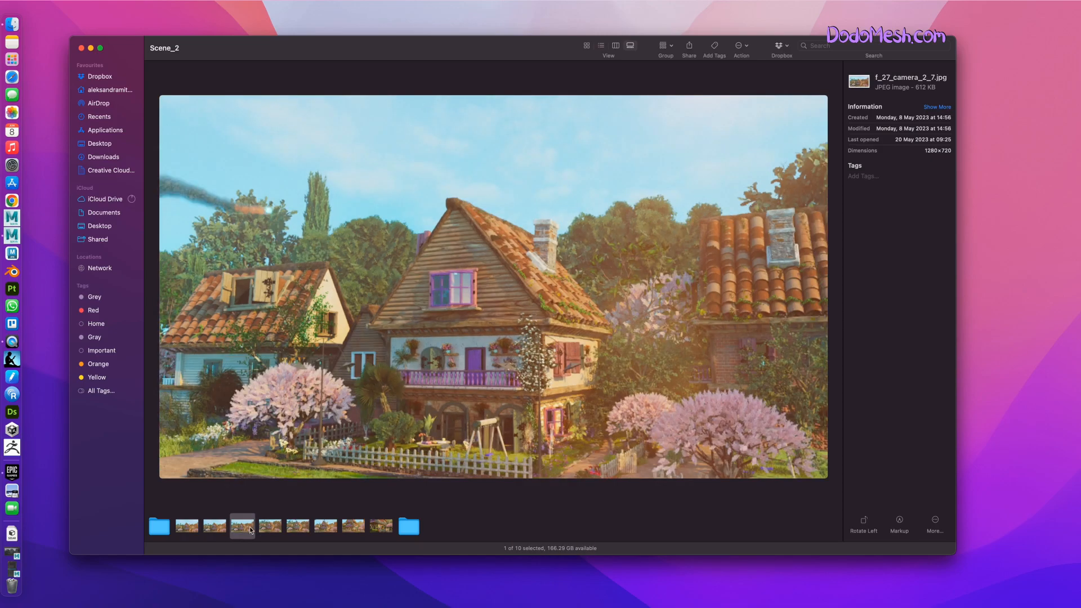
pyautogui.click(280, 530)
pyautogui.click(299, 526)
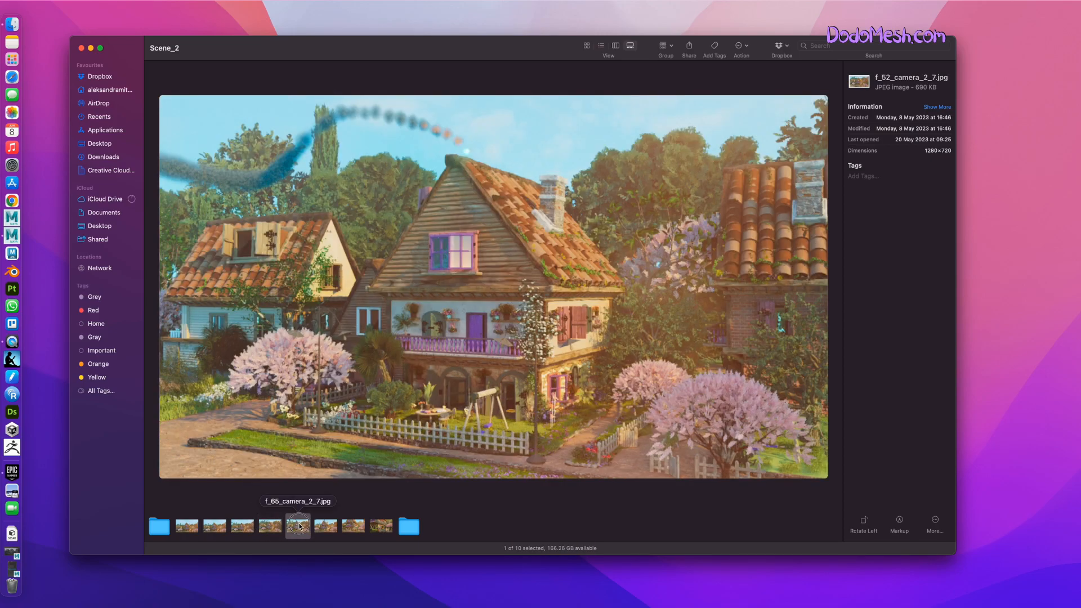
pyautogui.click(325, 527)
pyautogui.click(355, 527)
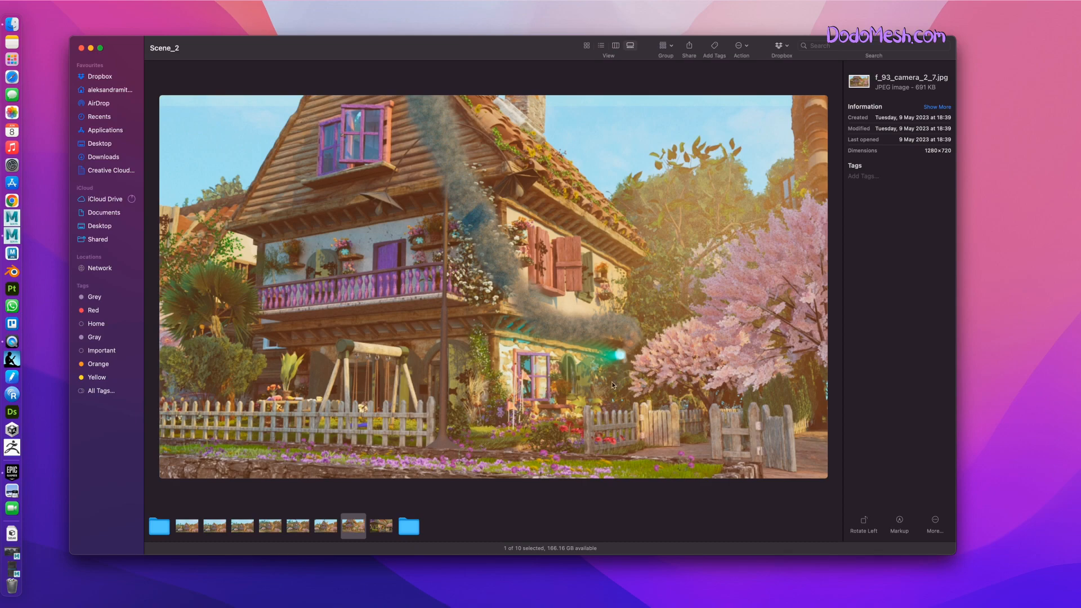
pyautogui.click(382, 527)
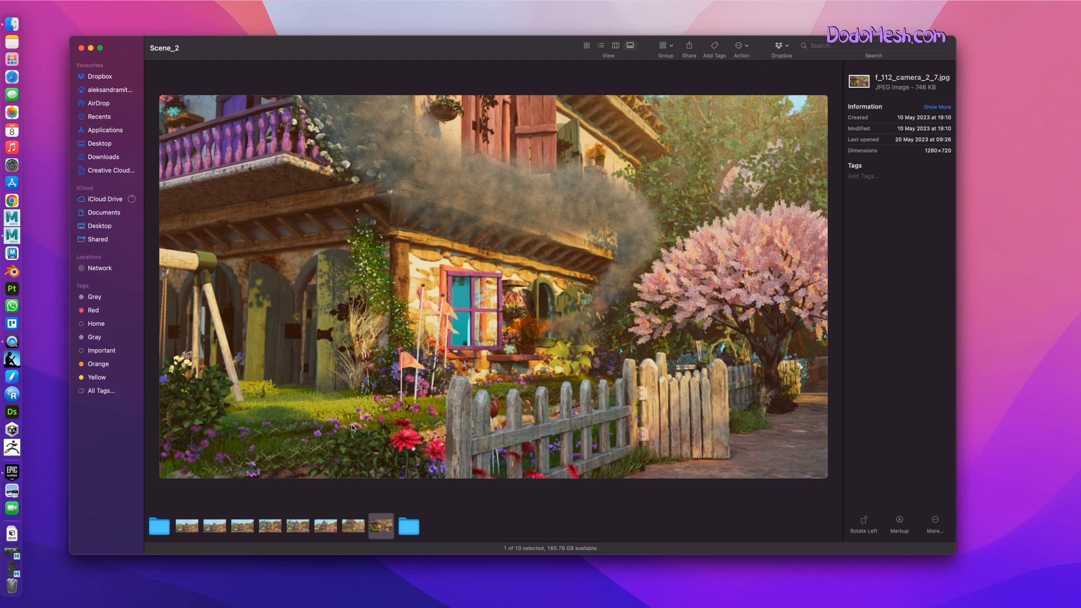
# Return to the first render, f_1_camera_2_7 2.jpg, and view the frames up to f_52_camera_2_7.jpg.
pyautogui.click(198, 535)
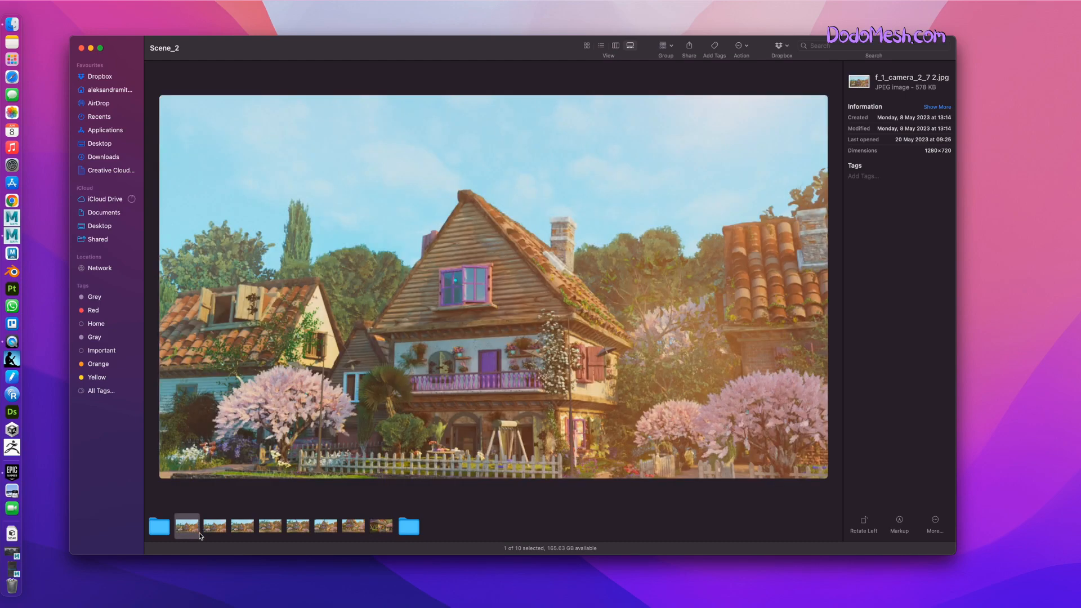
pyautogui.click(214, 529)
pyautogui.click(243, 531)
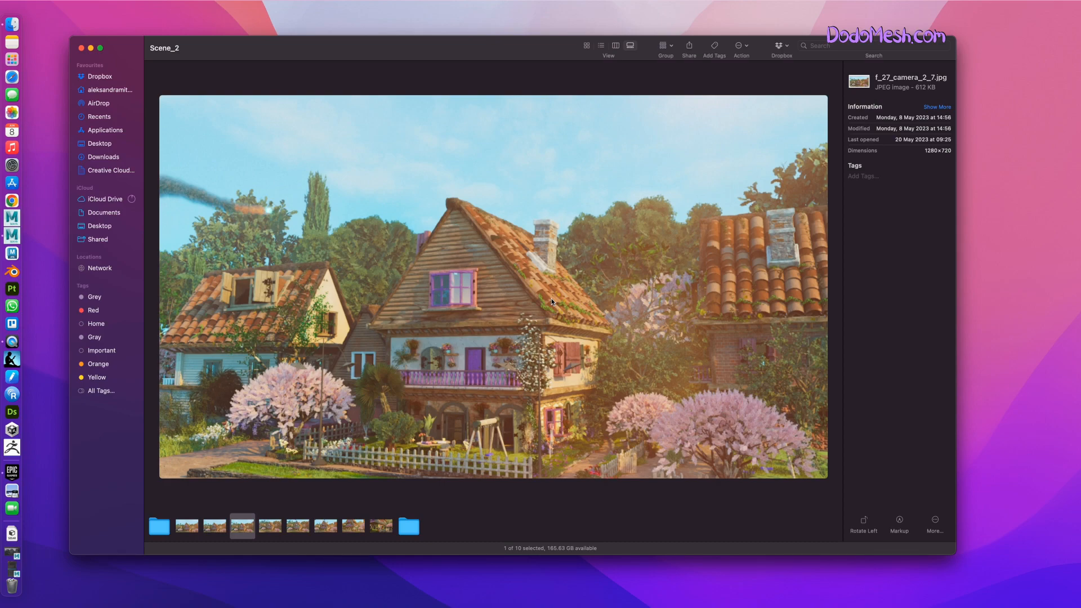
pyautogui.click(271, 531)
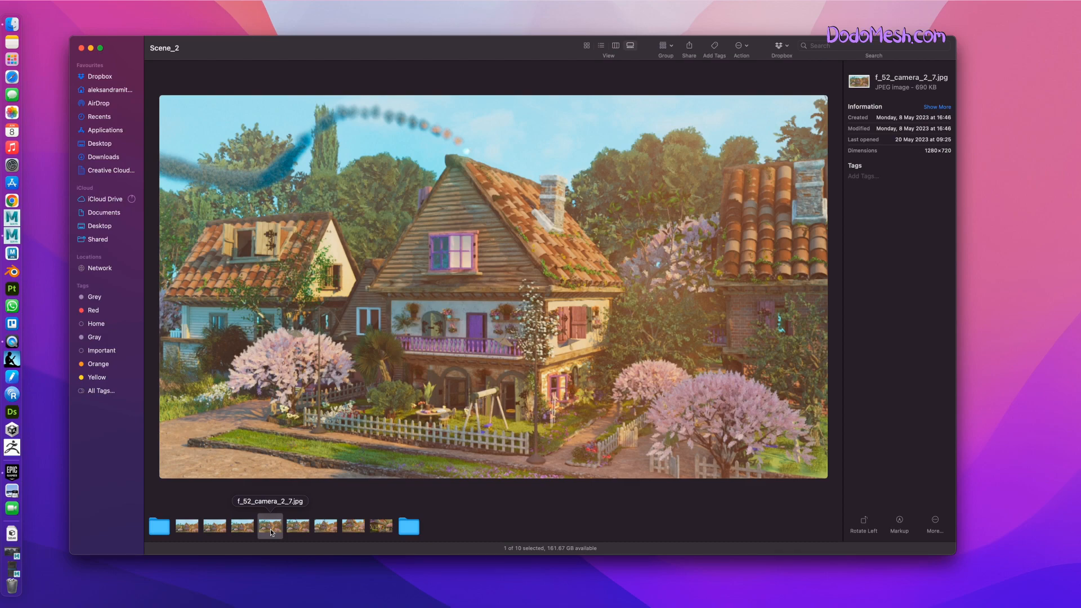
# View the whole render sequence again from f_1_camera_2_7 2.jpg to f_112_camera_2_7.jpg.
pyautogui.click(186, 532)
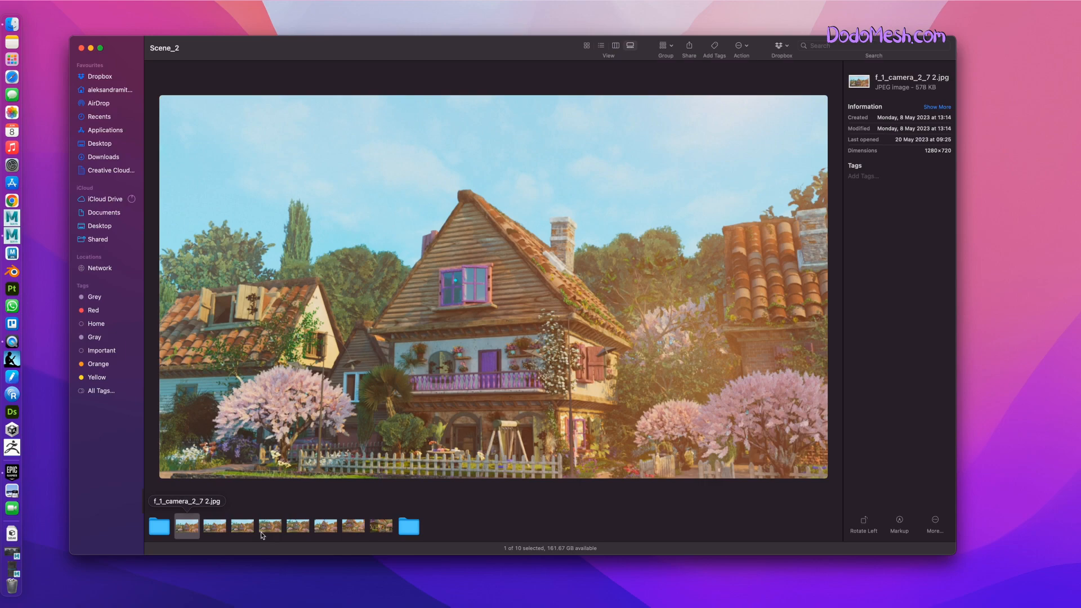
pyautogui.click(216, 528)
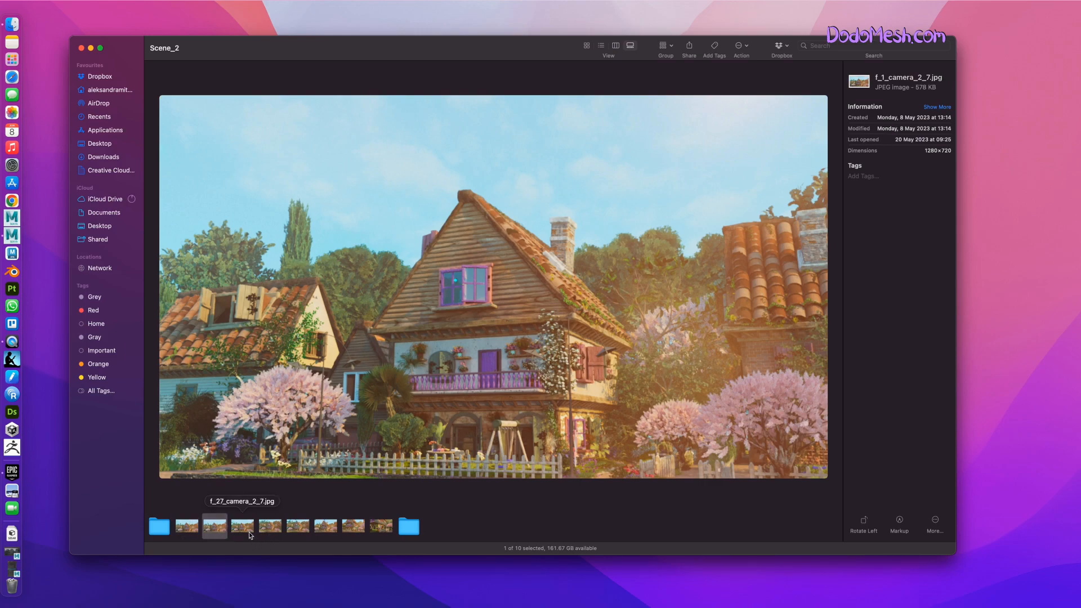
pyautogui.click(250, 534)
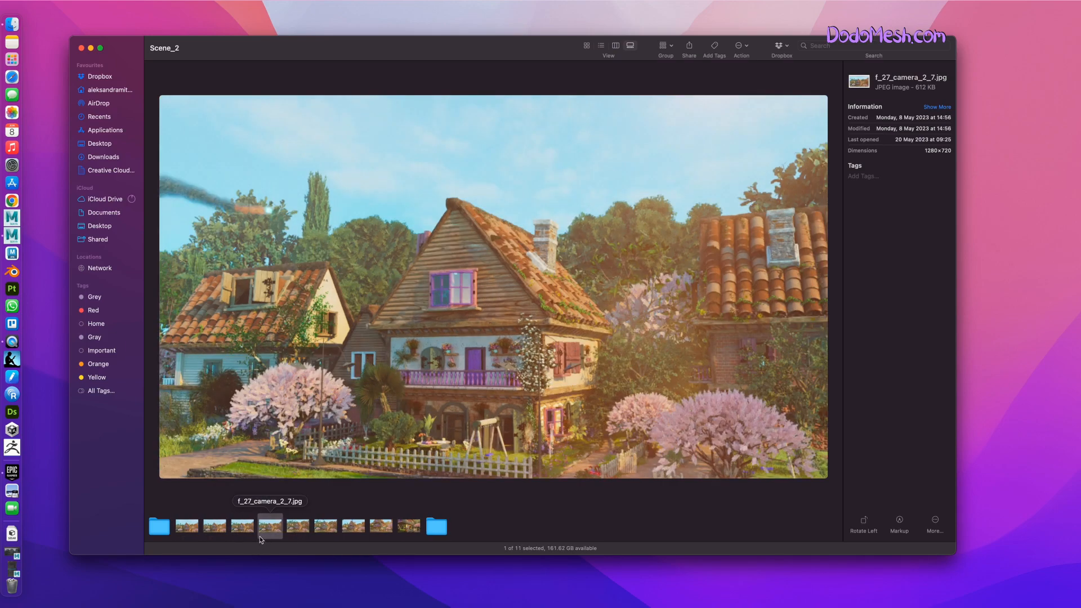
pyautogui.click(299, 529)
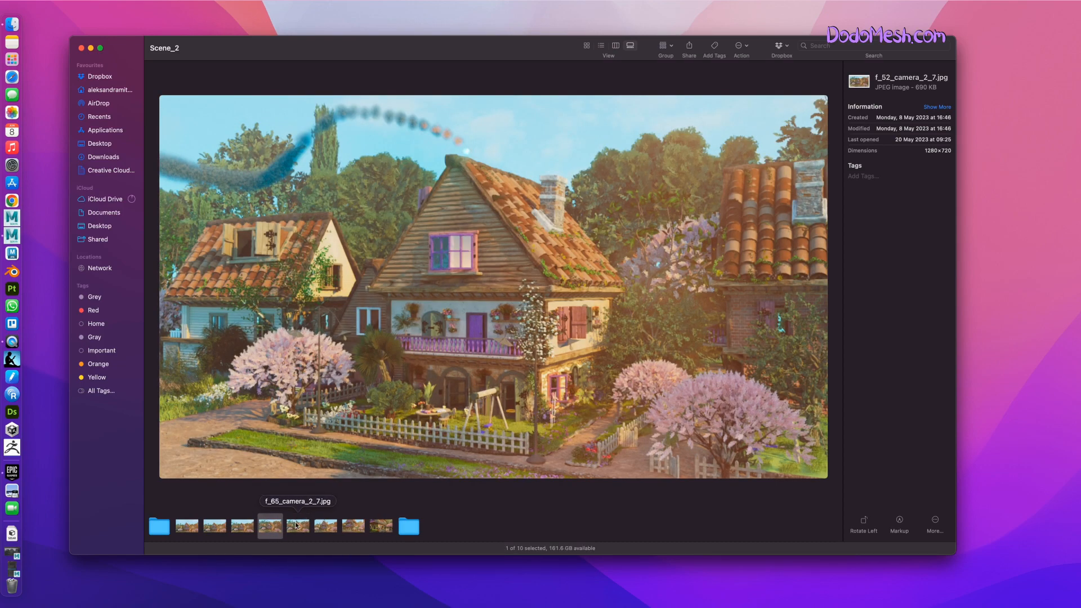
pyautogui.click(299, 526)
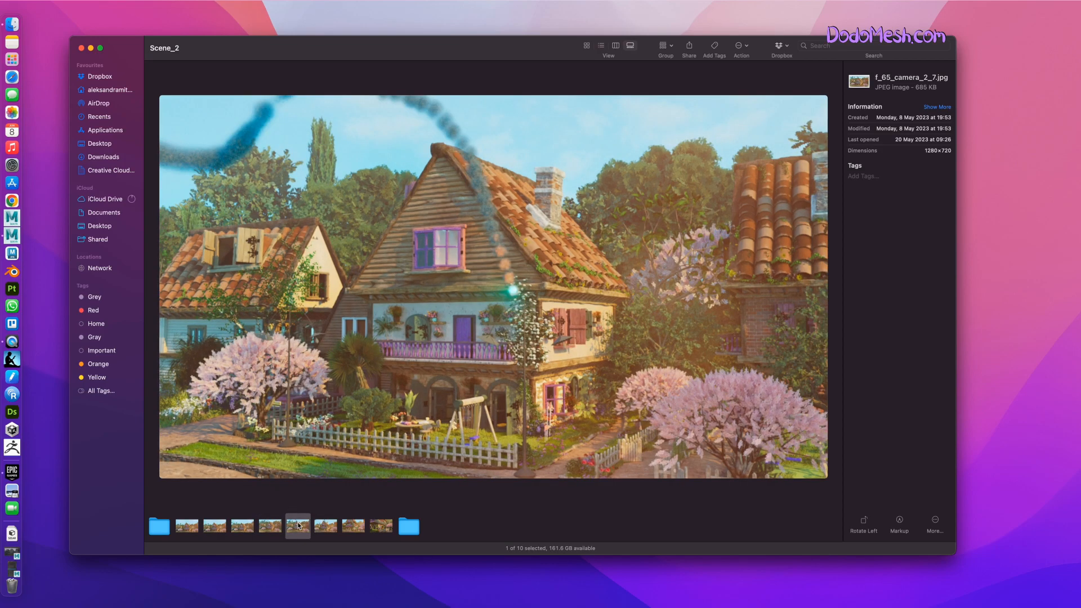
pyautogui.press('Right')
pyautogui.press('Right')
pyautogui.press('Right')
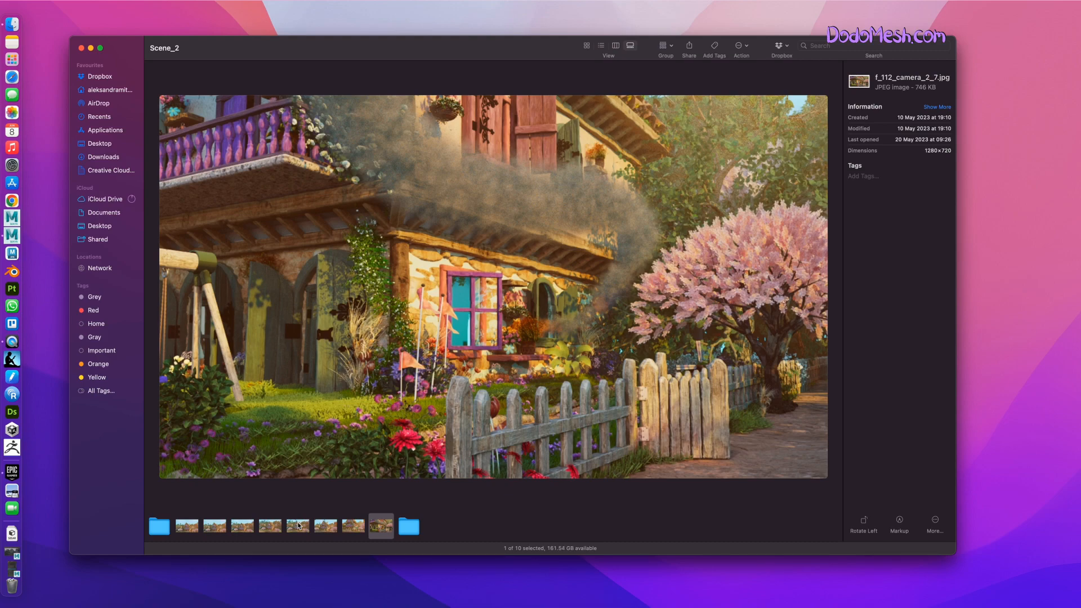
# View f_93_camera_2_7.jpg, and preview f_1_camera_2_7 2.jpg in Quick Look.
pyautogui.press('Left')
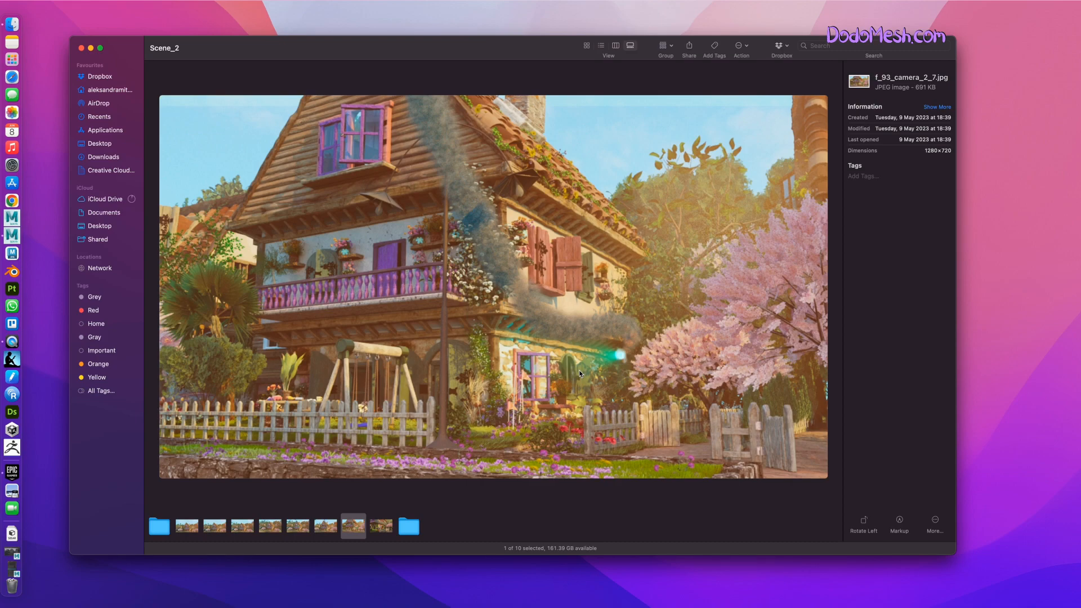
pyautogui.click(184, 530)
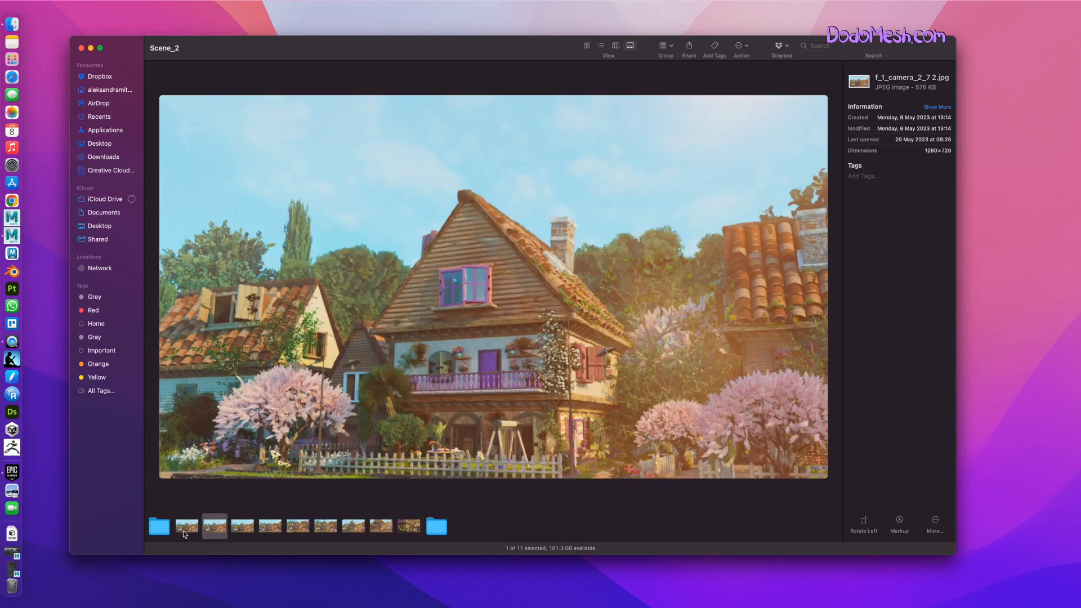
pyautogui.press('space')
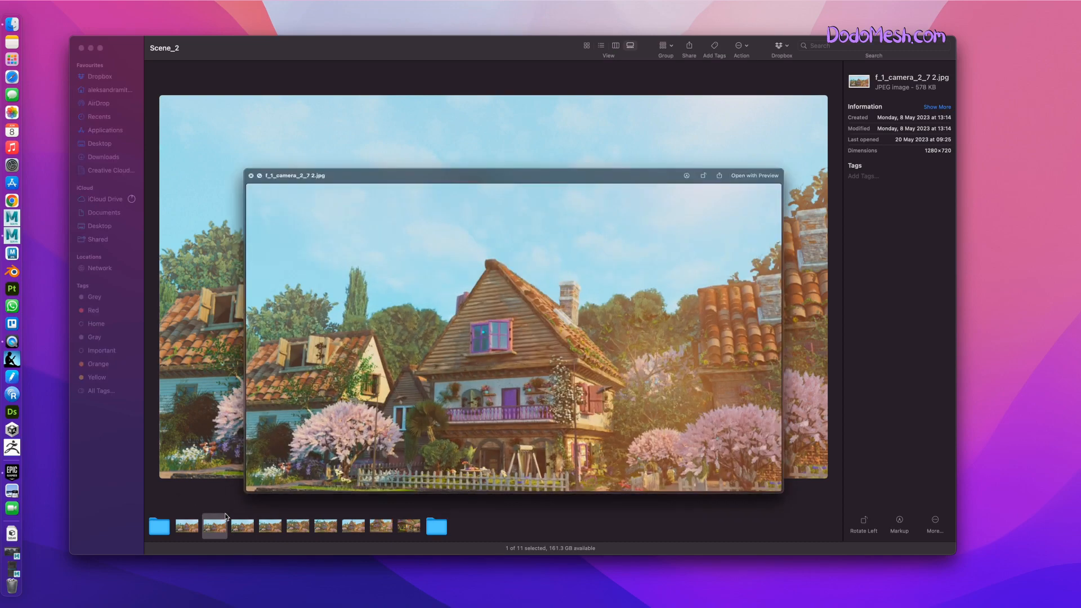
pyautogui.click(257, 132)
pyautogui.moveTo(243, 50); pyautogui.dragTo(243, 51)
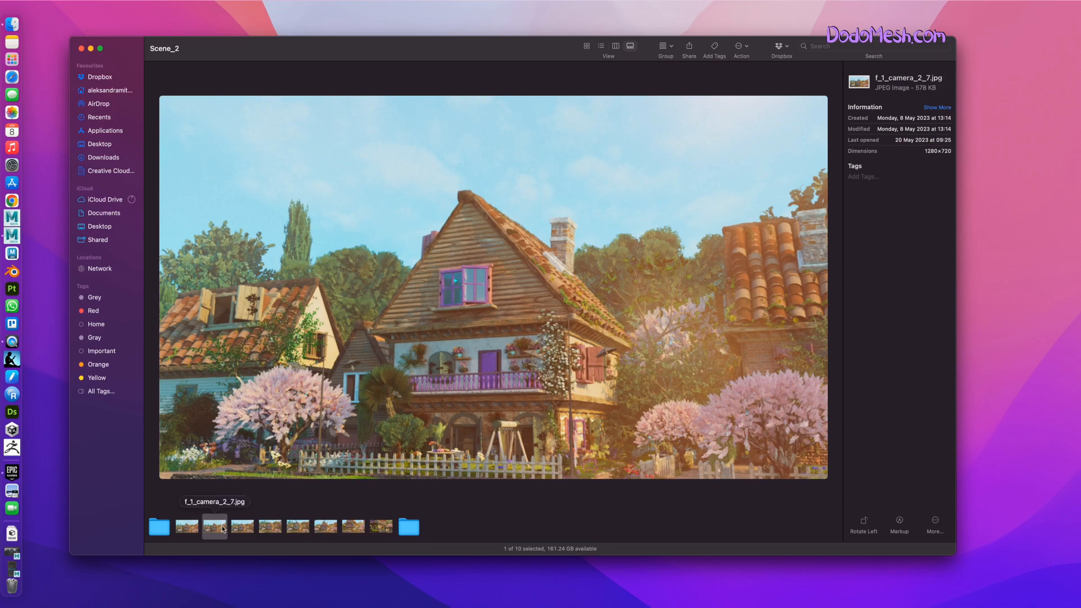
# Compare the early renders, frames 1, 27 and 52, with the close-up f_112_camera_2_7.jpg.
pyautogui.click(239, 528)
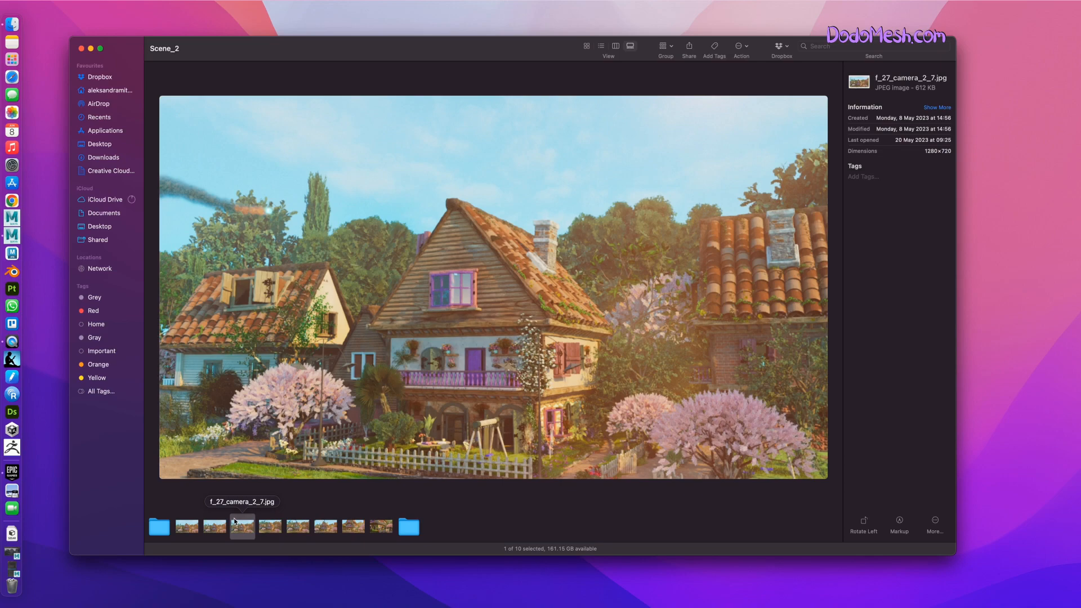
pyautogui.click(381, 527)
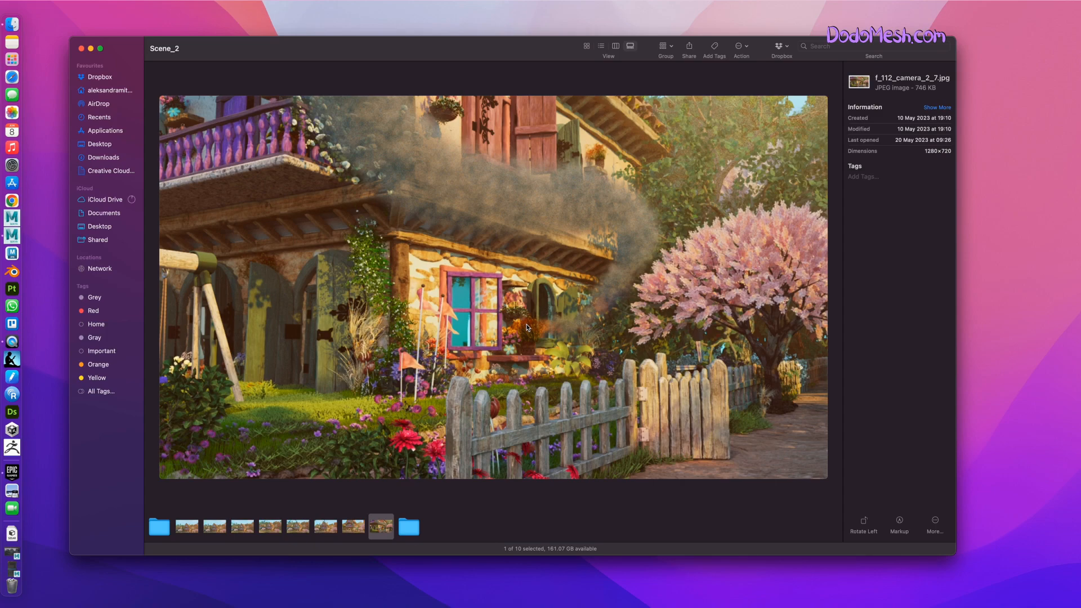
pyautogui.click(194, 529)
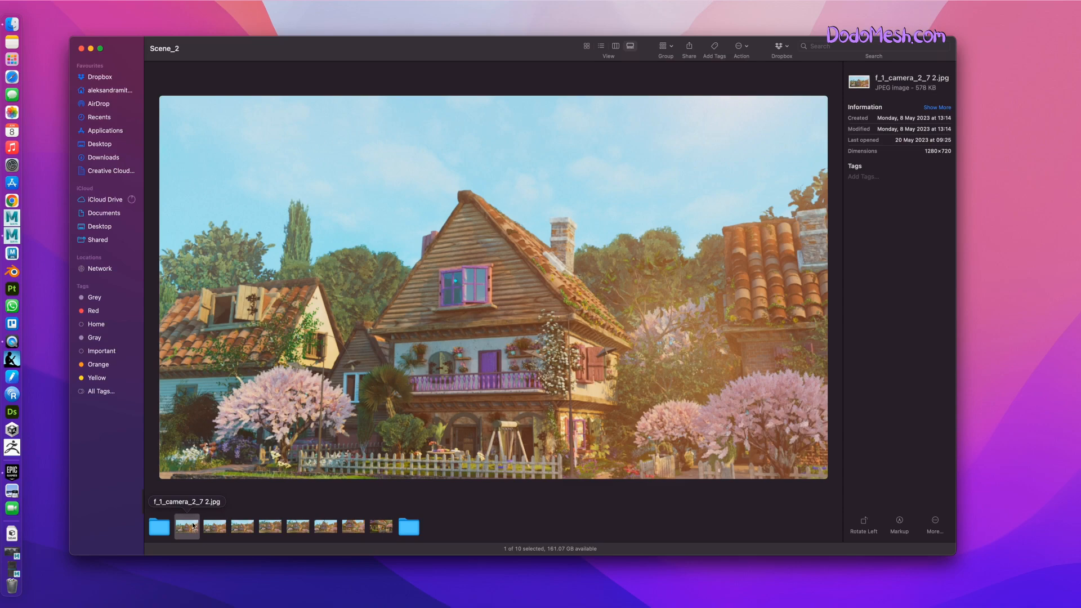
pyautogui.click(214, 527)
pyautogui.click(242, 526)
pyautogui.click(262, 530)
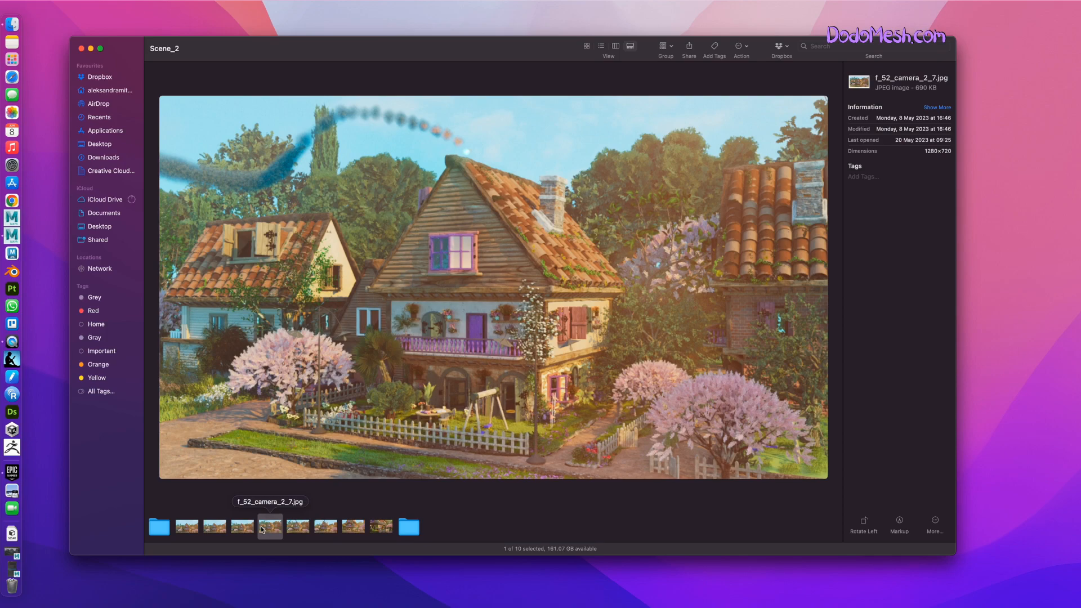
pyautogui.click(386, 530)
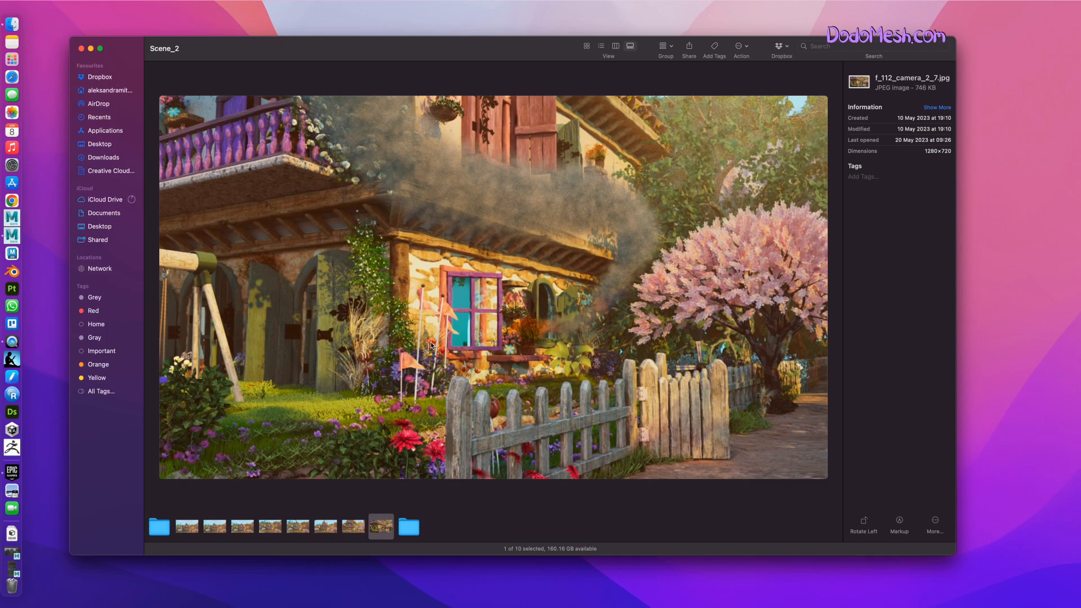
# Minimize the Scene_2 folder window and switch to Maya with the Scene_2_7.mb scene restored.
pyautogui.click(91, 48)
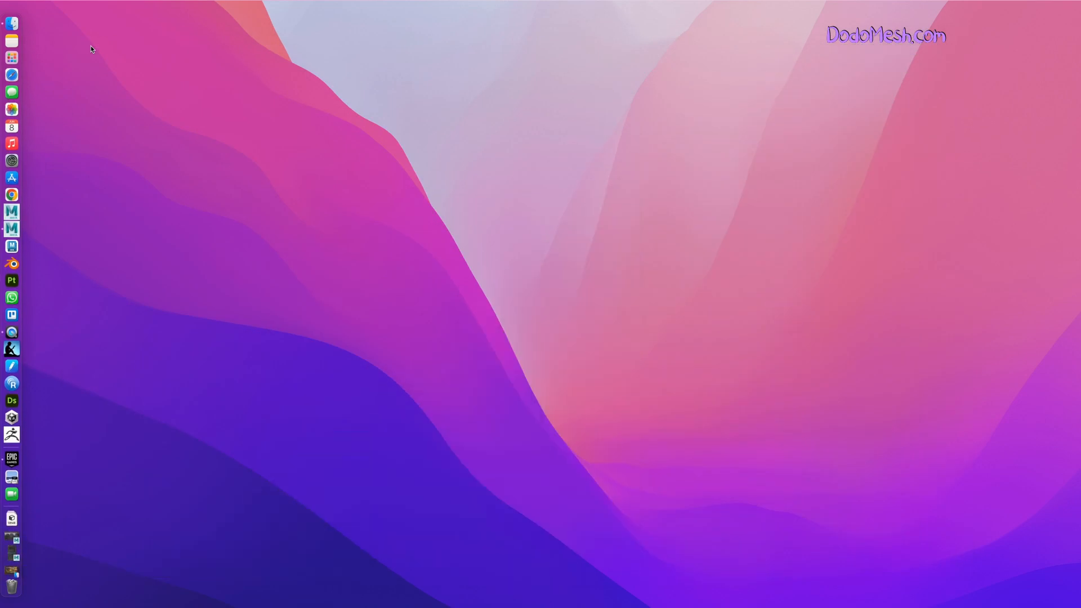
pyautogui.click(11, 229)
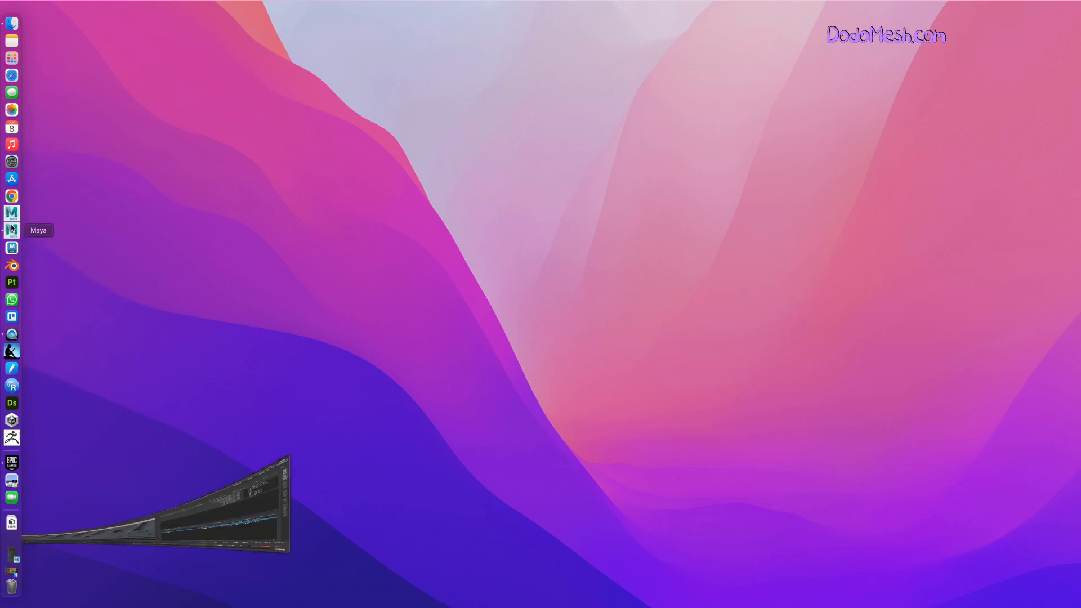
pyautogui.click(12, 568)
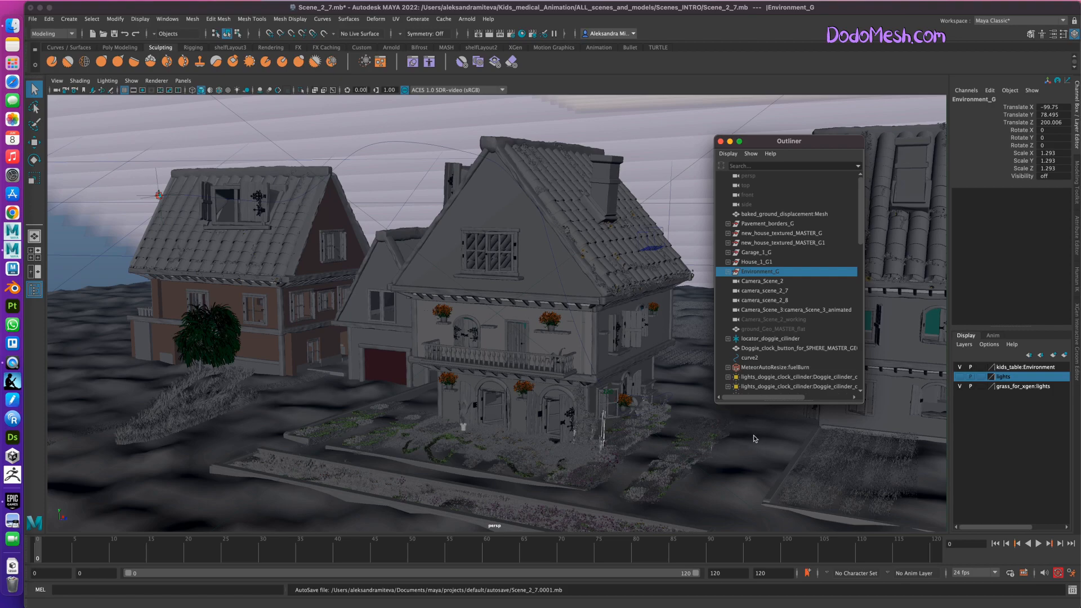
# Make the hidden Environment_G group visible and view the trees, fences and plants around the houses.
pyautogui.click(779, 271)
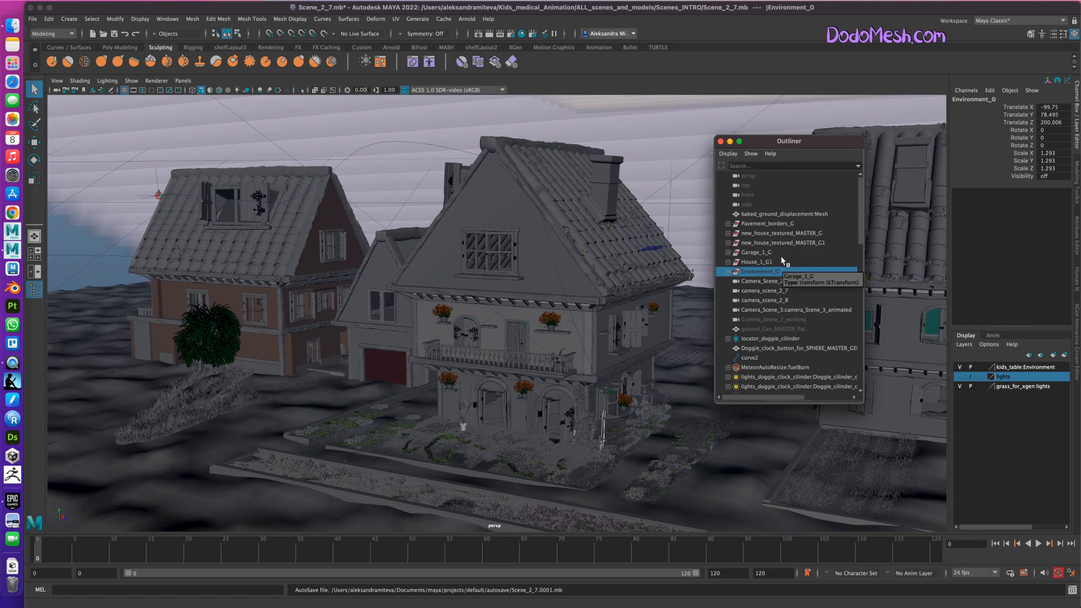
pyautogui.press('h')
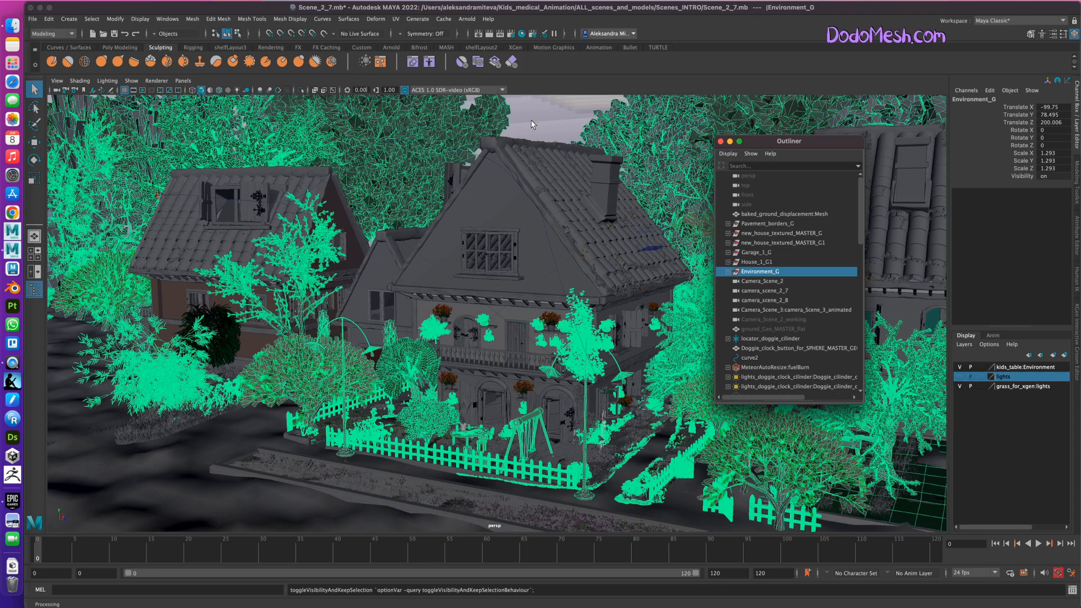
pyautogui.keyDown('alt'); pyautogui.moveTo(531, 120); pyautogui.dragTo(532, 121); pyautogui.keyUp('alt')
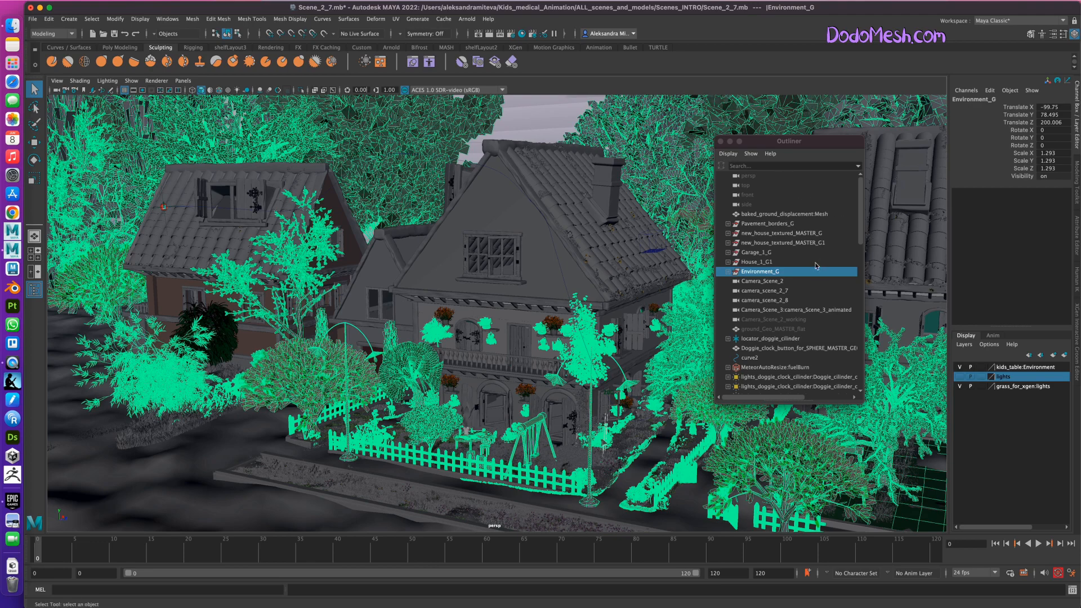
pyautogui.click(858, 221)
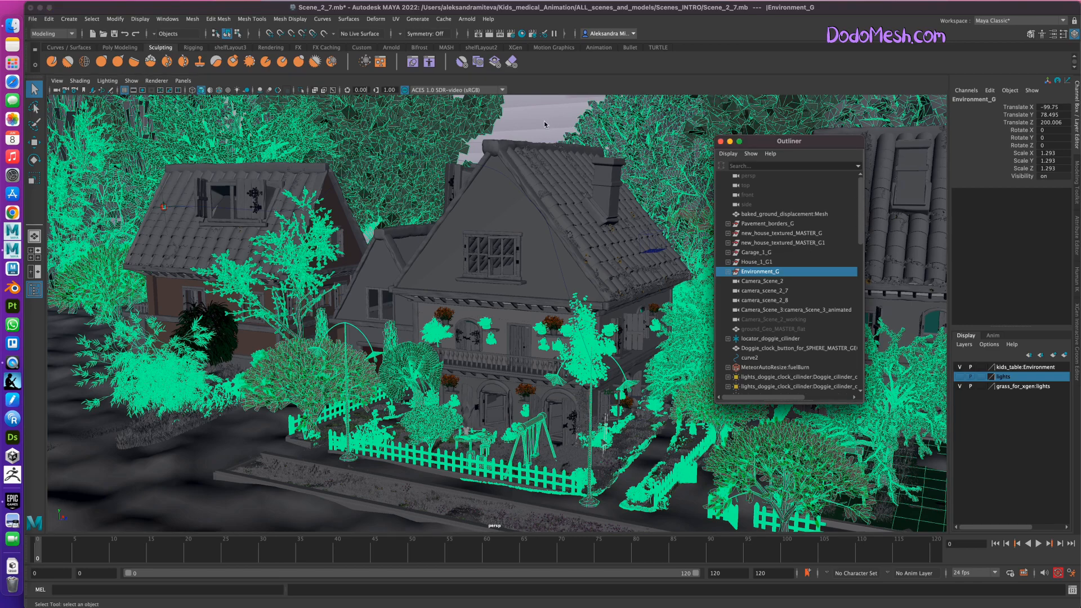
pyautogui.scroll(-3, 625, 505)
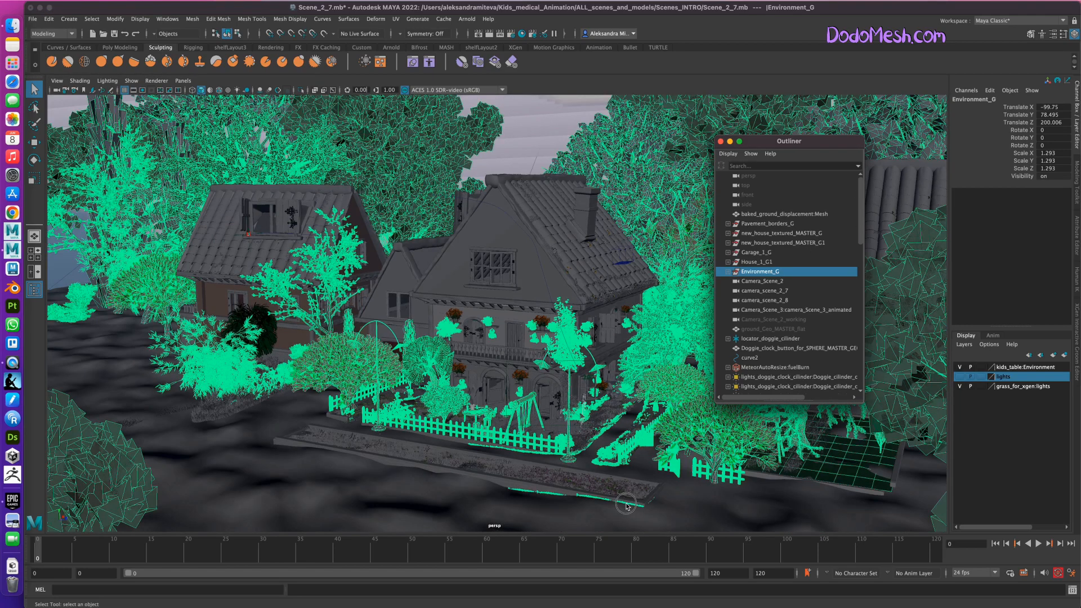
pyautogui.scroll(5, 609, 483)
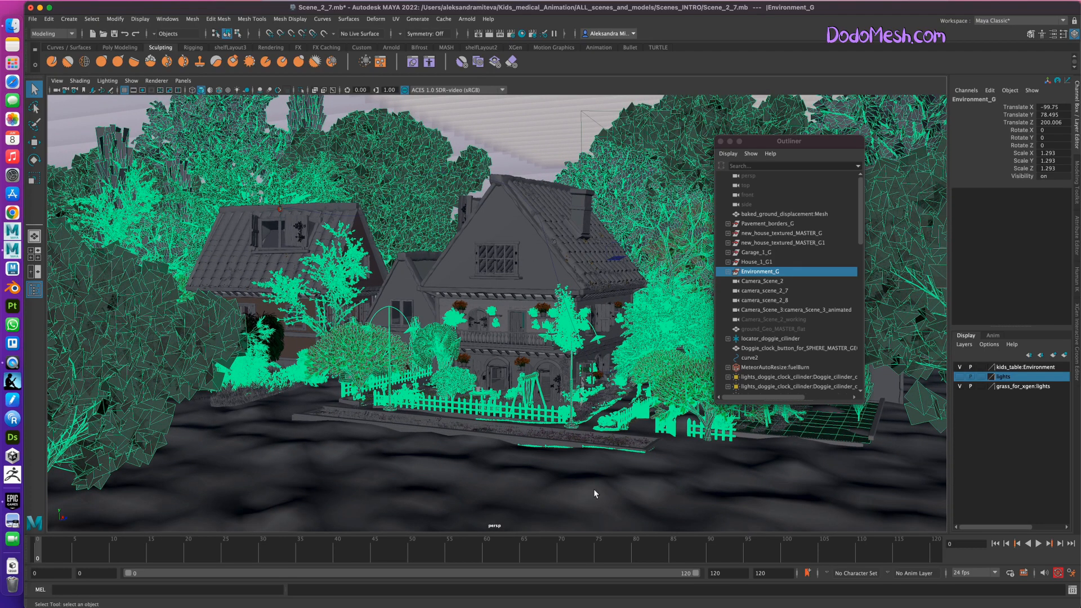
# Inspect the ground by selecting its baked displacement mesh, and select the MeteorAutoResize:fuelBurn fluid container.
pyautogui.click(594, 494)
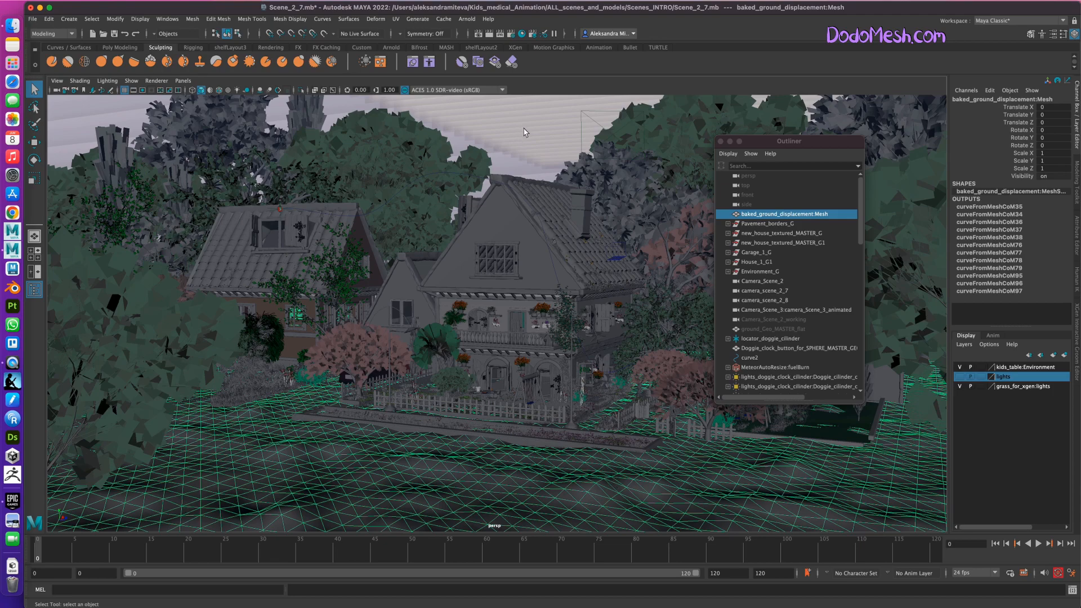
pyautogui.moveTo(859, 224); pyautogui.dragTo(861, 241)
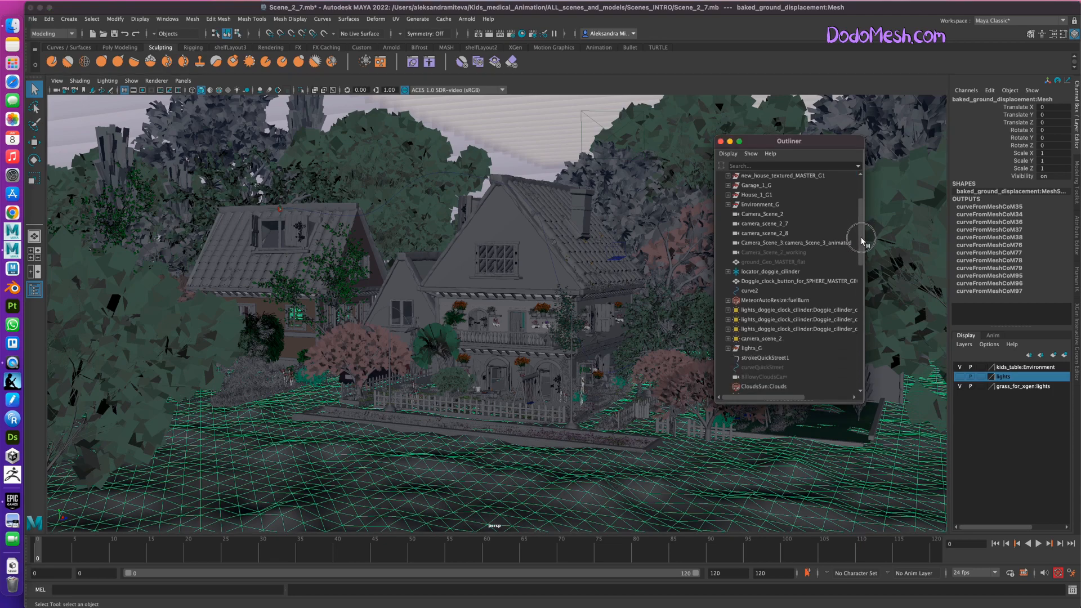
pyautogui.click(773, 301)
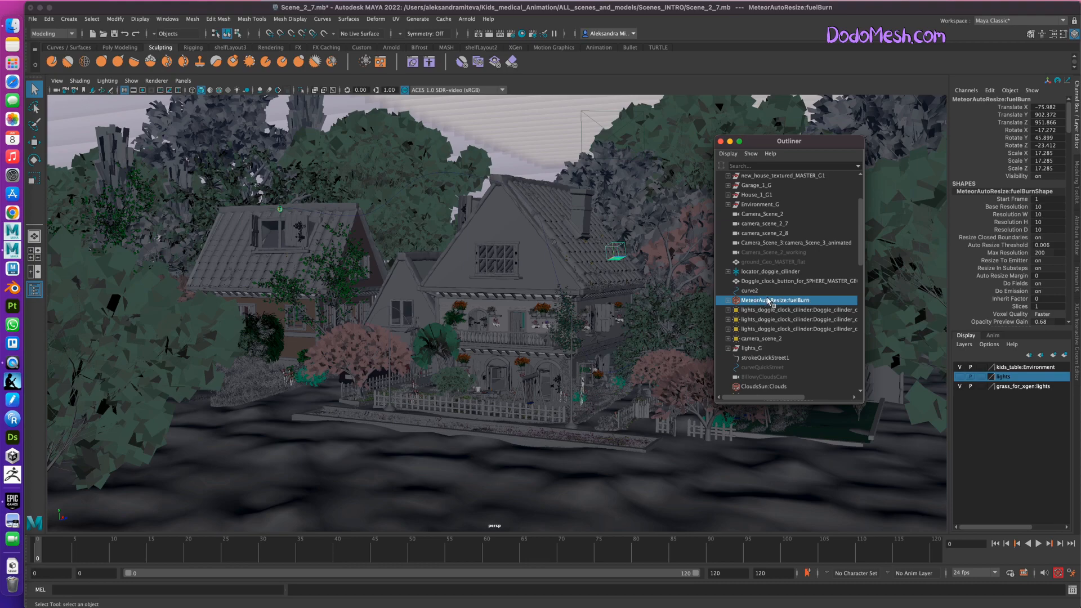
# Browse the Clouds And Fog fluid examples in the Content Browser and compare them with the cloud objects listed in the Outliner.
pyautogui.click(420, 21)
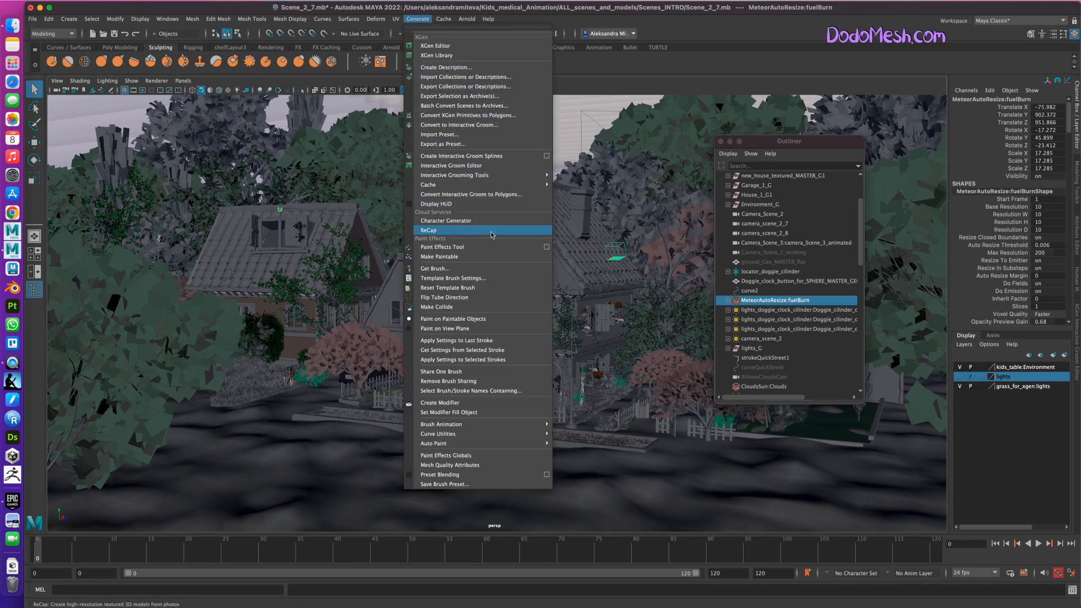
pyautogui.click(447, 270)
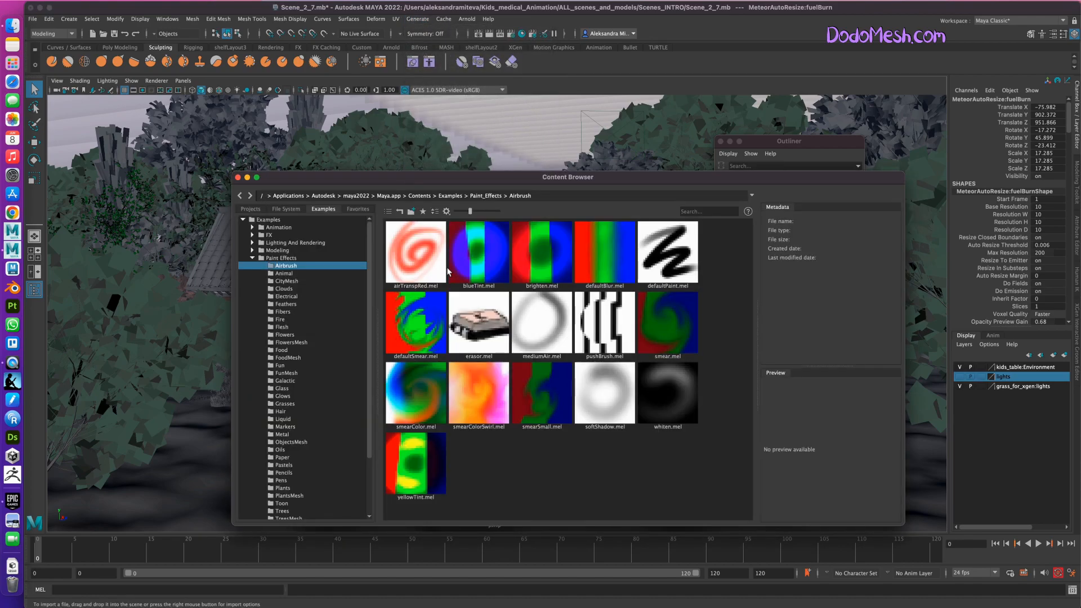
pyautogui.click(252, 236)
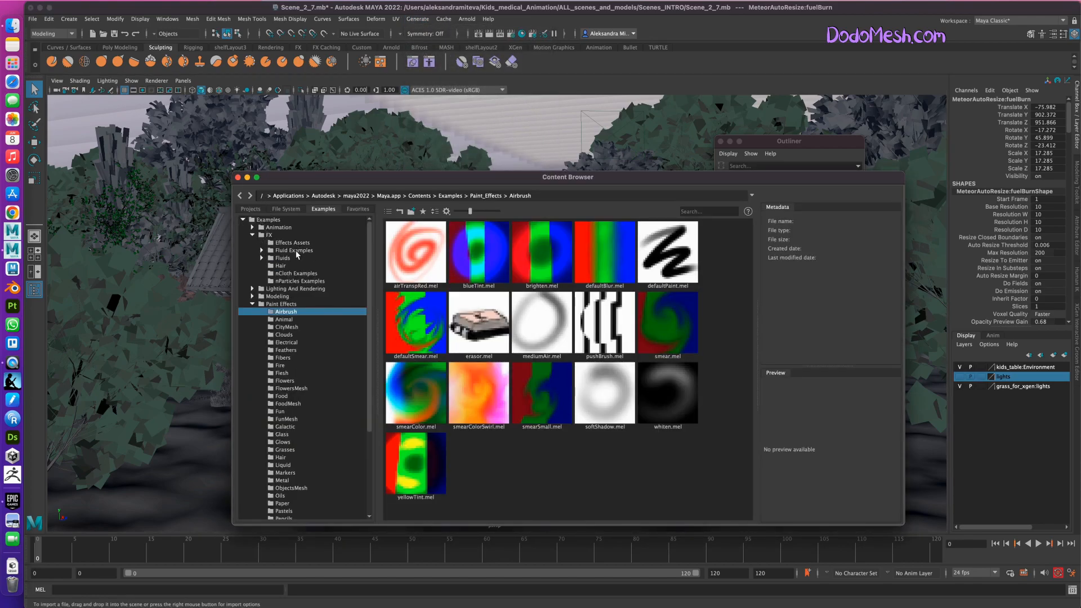
pyautogui.click(262, 250)
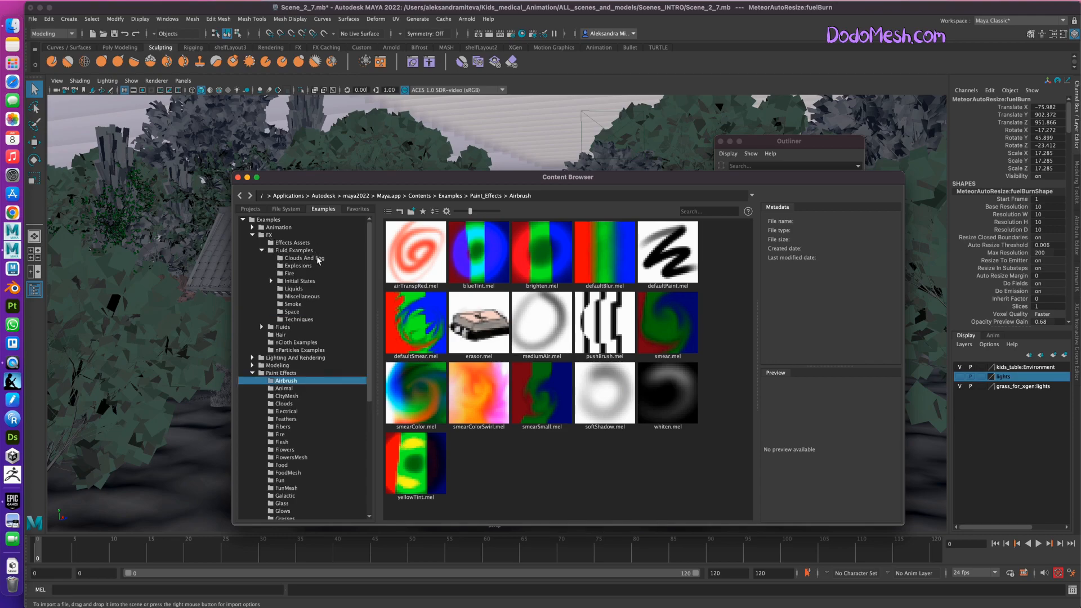
pyautogui.click(322, 258)
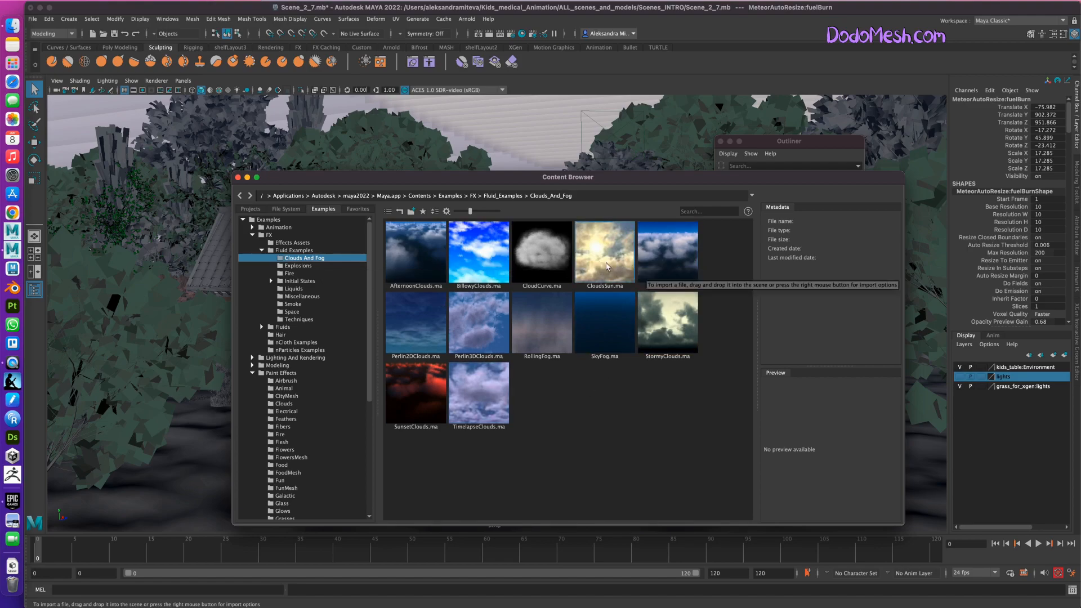
pyautogui.moveTo(670, 177); pyautogui.dragTo(448, 139)
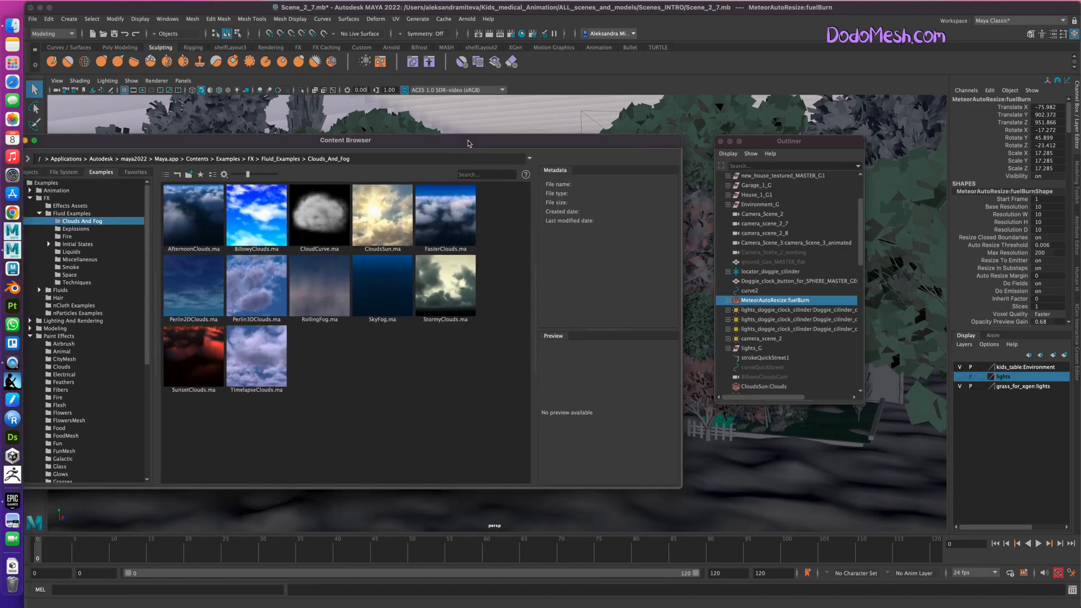
pyautogui.moveTo(859, 244); pyautogui.dragTo(861, 260)
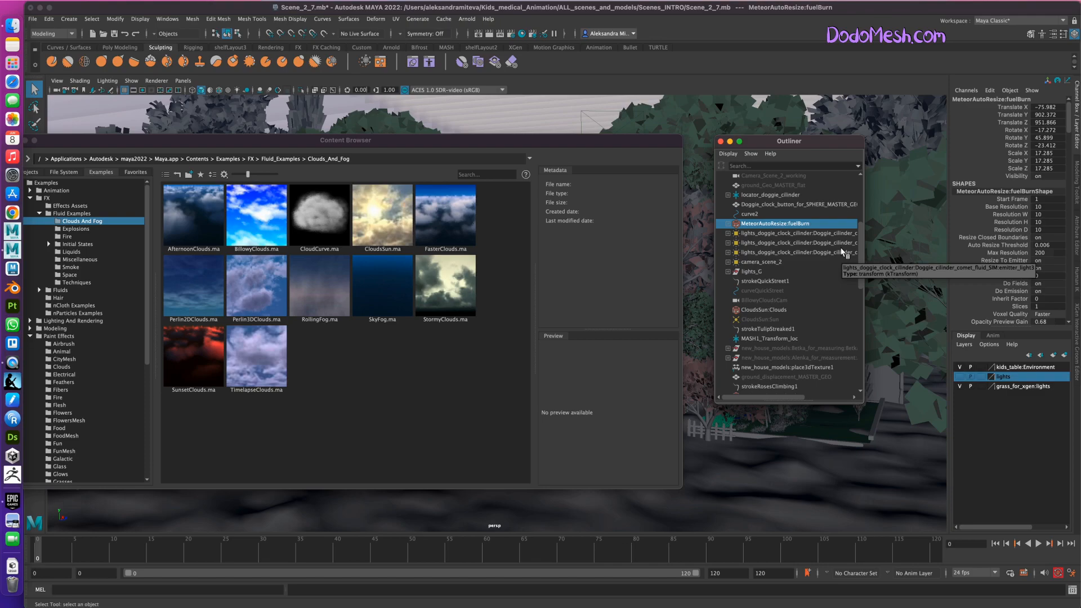
# View the Space fluid examples, including MeteorAutoResize.ma, alongside the scene's meteor fluid in the Outliner, and close the Content Browser.
pyautogui.moveTo(521, 139); pyautogui.dragTo(590, 168)
pyautogui.moveTo(453, 171); pyautogui.dragTo(552, 173)
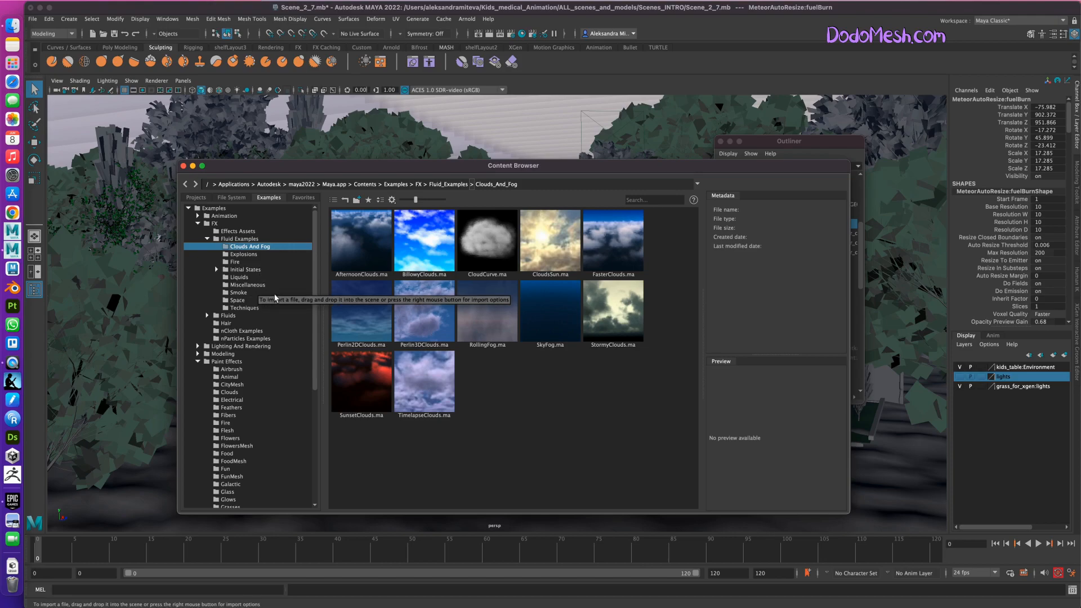
pyautogui.click(241, 301)
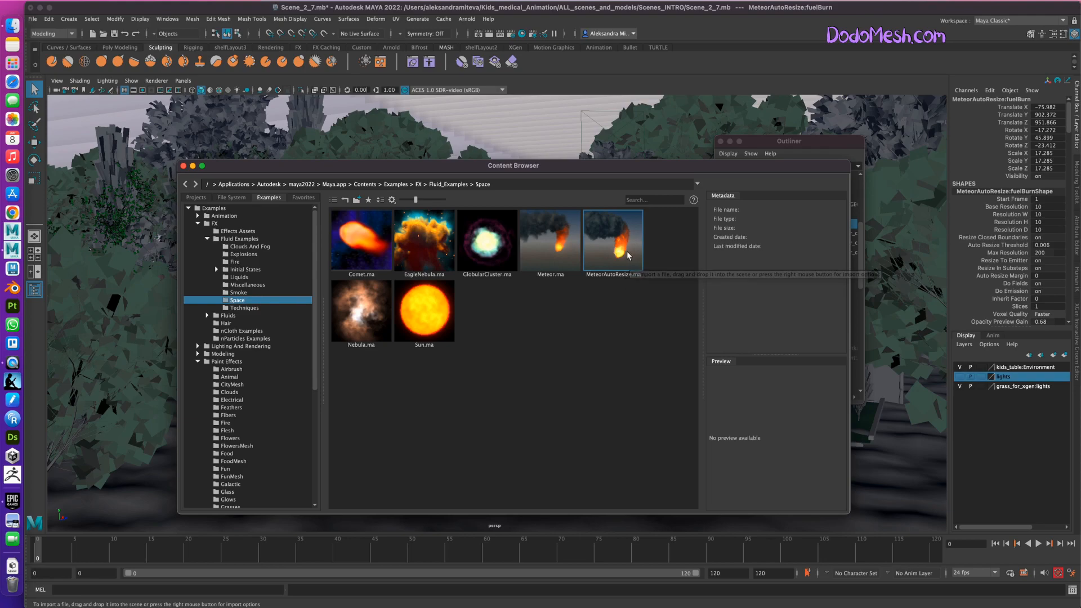
pyautogui.moveTo(662, 171); pyautogui.dragTo(483, 114)
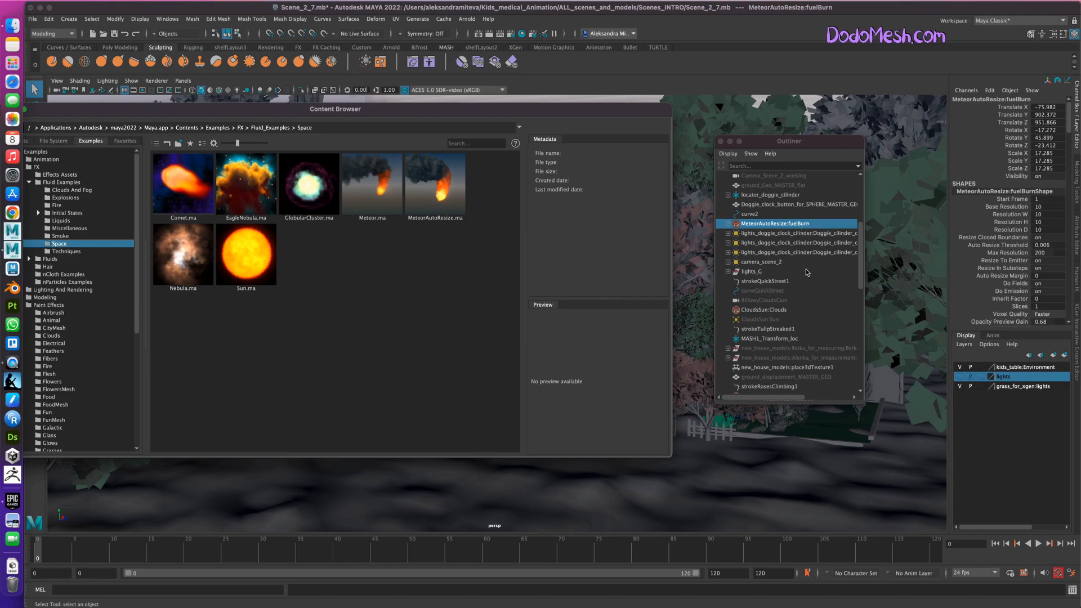
pyautogui.moveTo(333, 114); pyautogui.dragTo(450, 128)
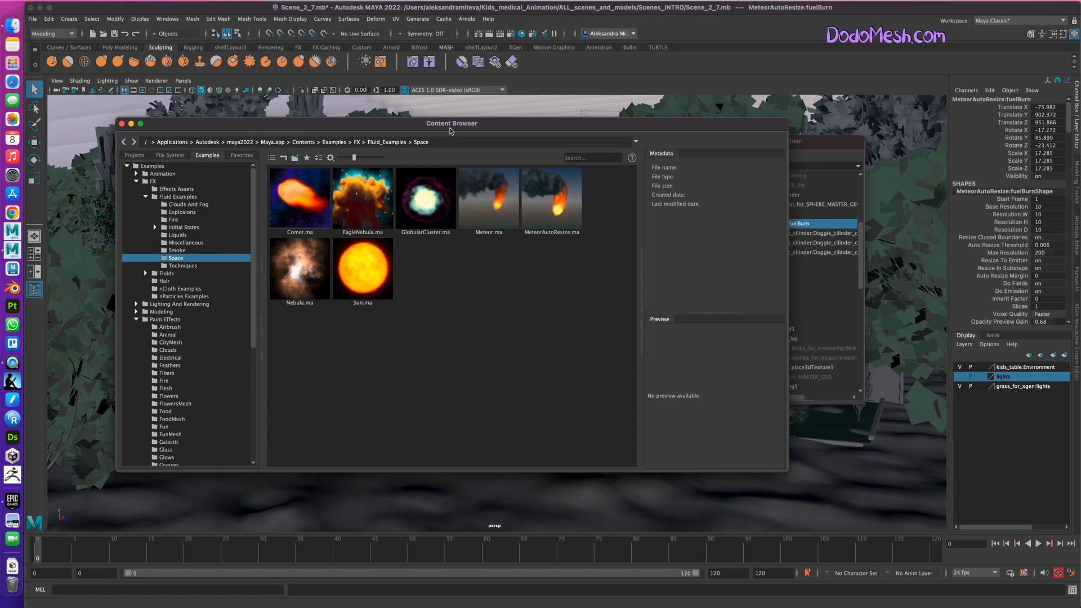
pyautogui.click(121, 123)
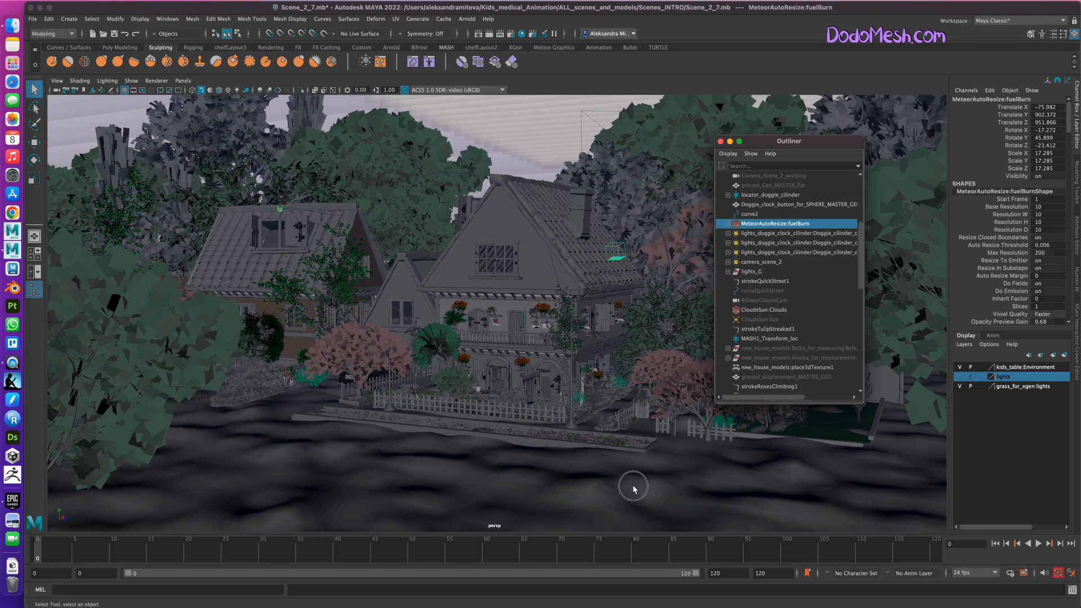
# Examine the garden fence in front of the house up close by framing one picket and selecting its neighbouring piece.
pyautogui.keyDown('alt'); pyautogui.moveTo(627, 488); pyautogui.dragTo(597, 458); pyautogui.keyUp('alt')
pyautogui.keyDown('alt'); pyautogui.moveTo(637, 451); pyautogui.dragTo(850, 433, button='right'); pyautogui.keyUp('alt')
pyautogui.keyDown('alt'); pyautogui.moveTo(655, 461); pyautogui.dragTo(576, 472, button='middle'); pyautogui.keyUp('alt')
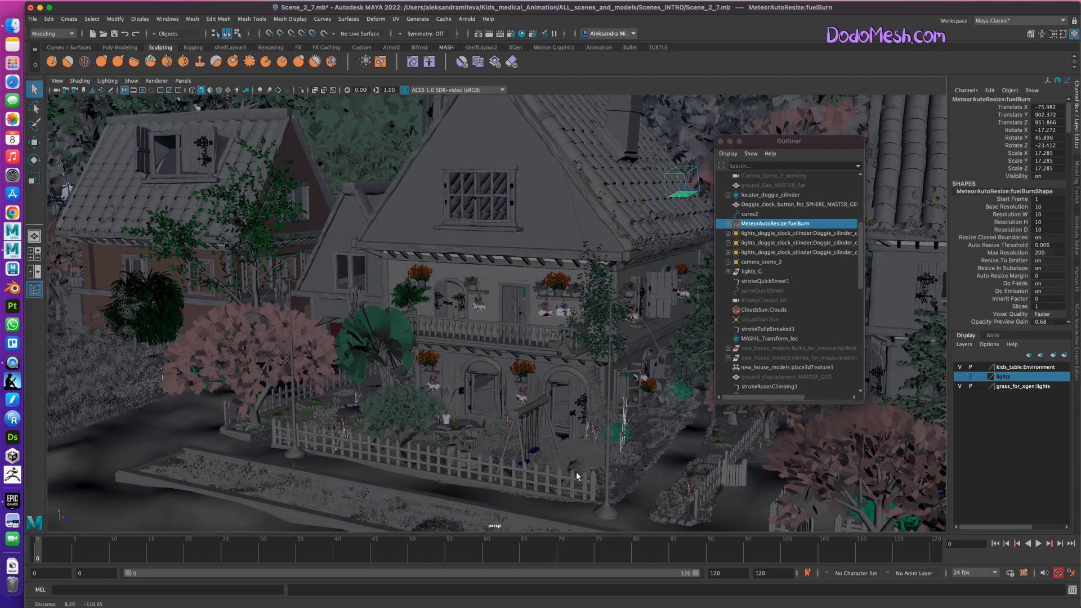
pyautogui.click(548, 481)
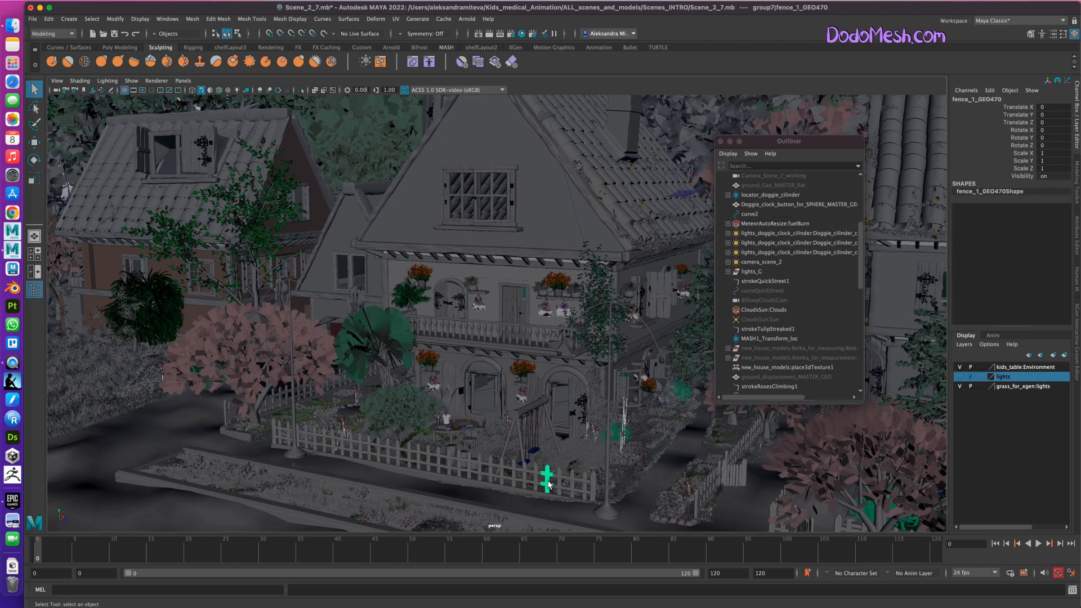
pyautogui.press('f')
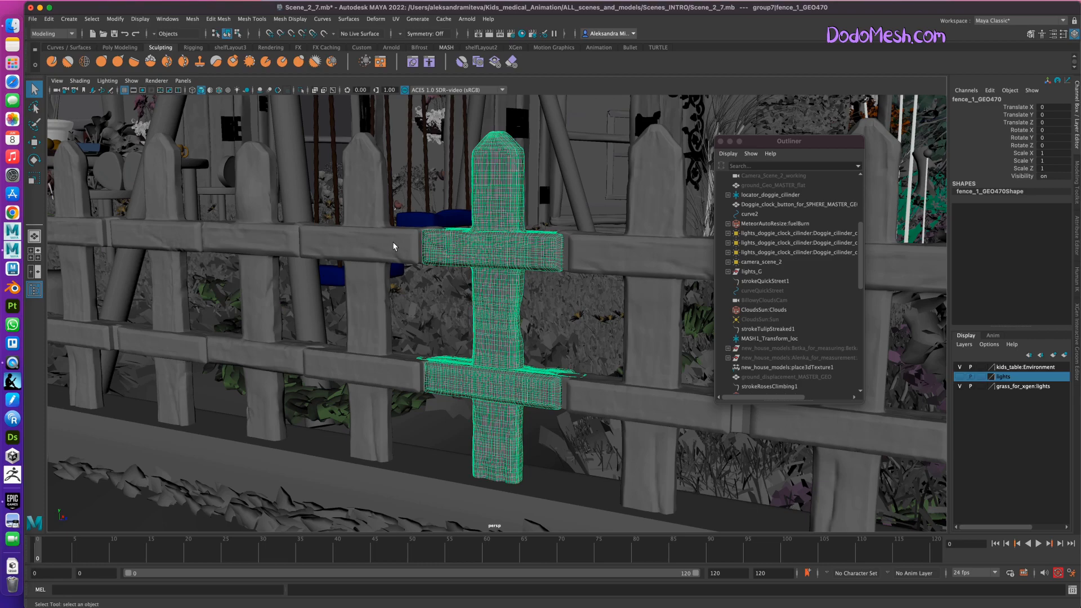
pyautogui.click(367, 249)
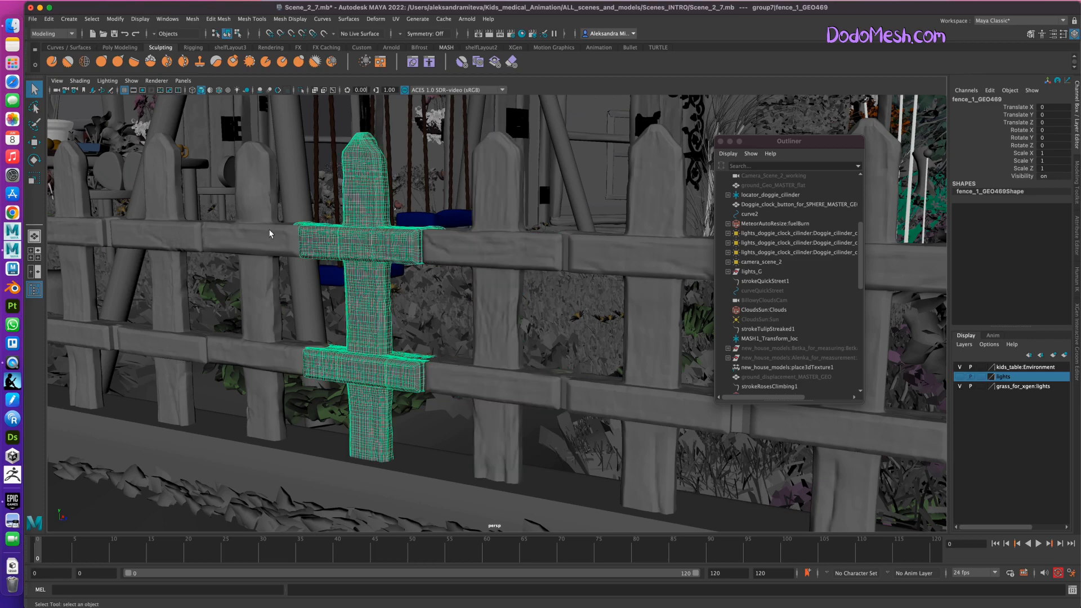
pyautogui.click(490, 251)
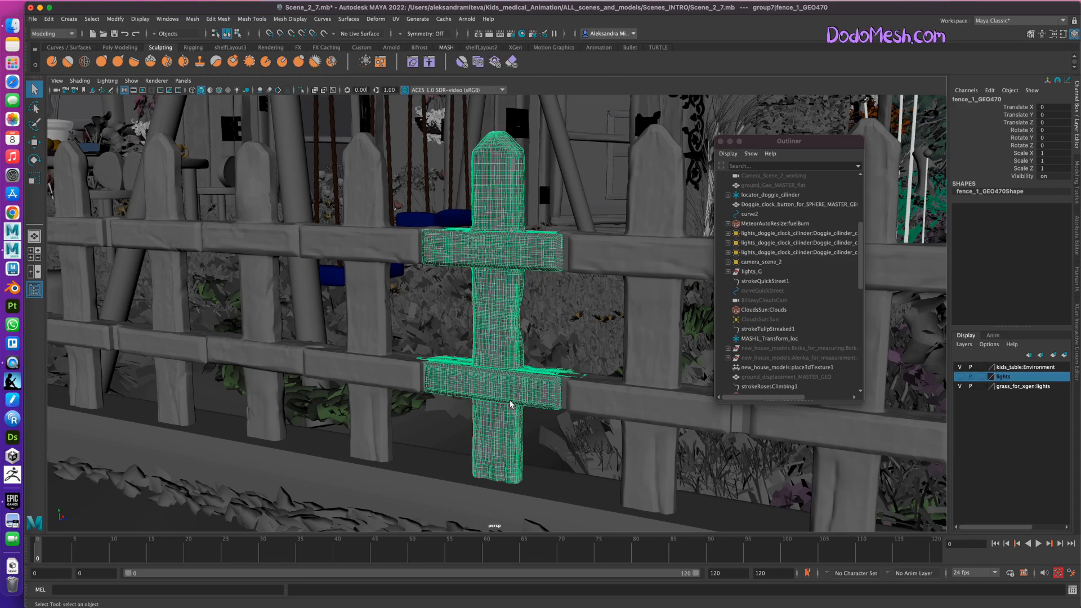
pyautogui.keyDown('alt'); pyautogui.moveTo(640, 437); pyautogui.dragTo(512, 403, button='right'); pyautogui.keyUp('alt')
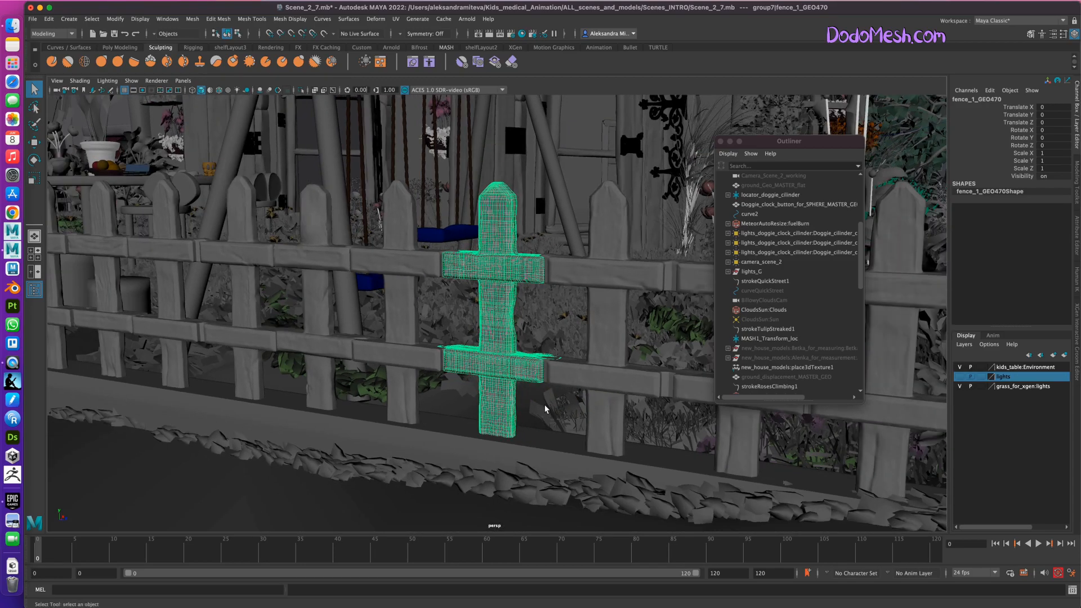
# Open windows.mb from the displ_map folder without saving the changes to Scene_2_7.mb.
pyautogui.click(32, 19)
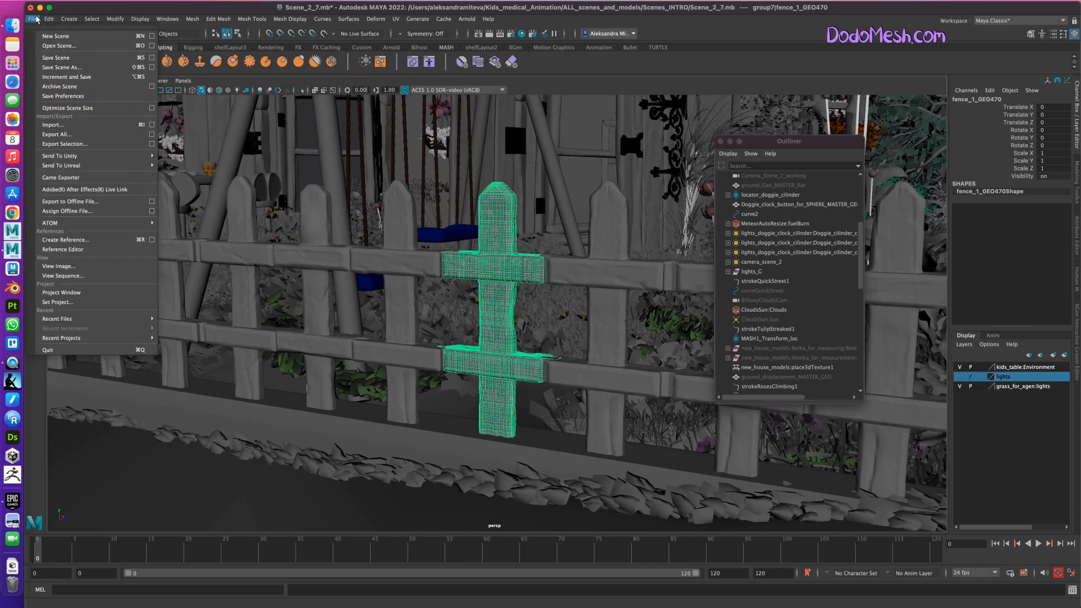
pyautogui.click(69, 47)
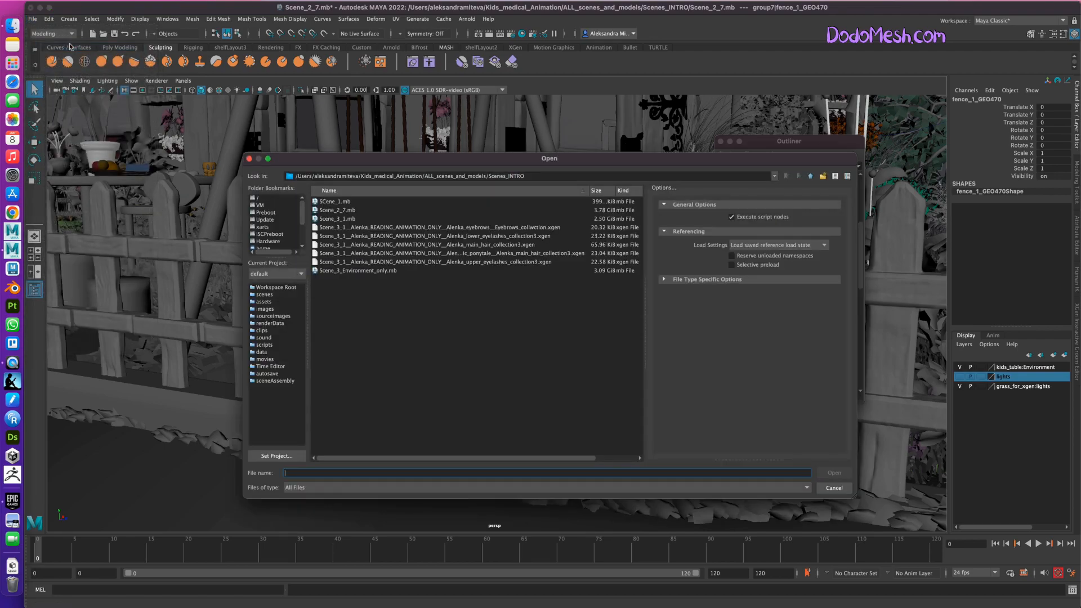
pyautogui.click(811, 177)
pyautogui.click(811, 176)
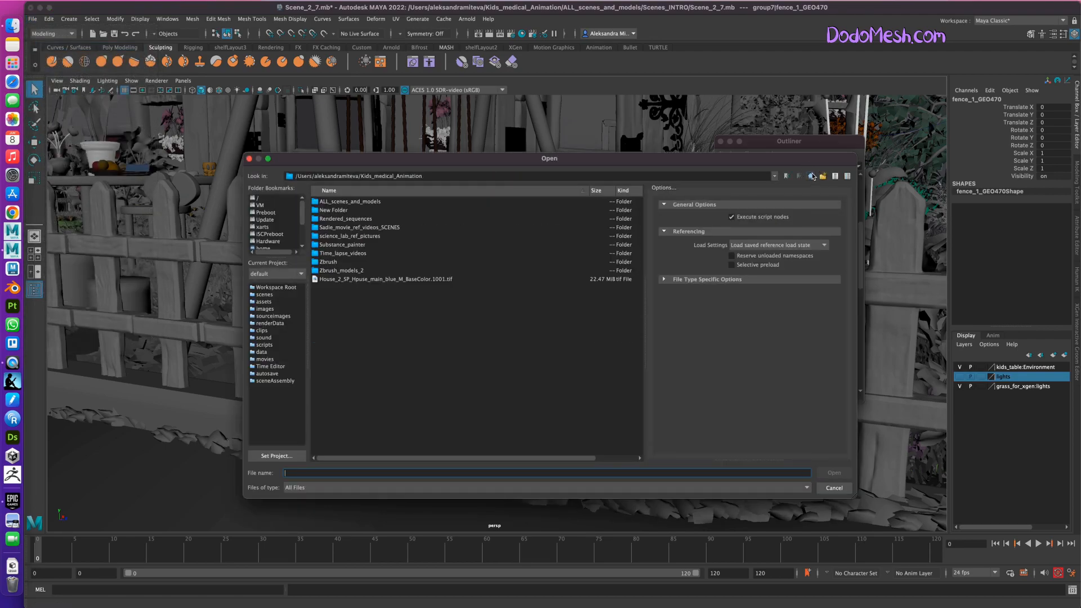
pyautogui.click(811, 176)
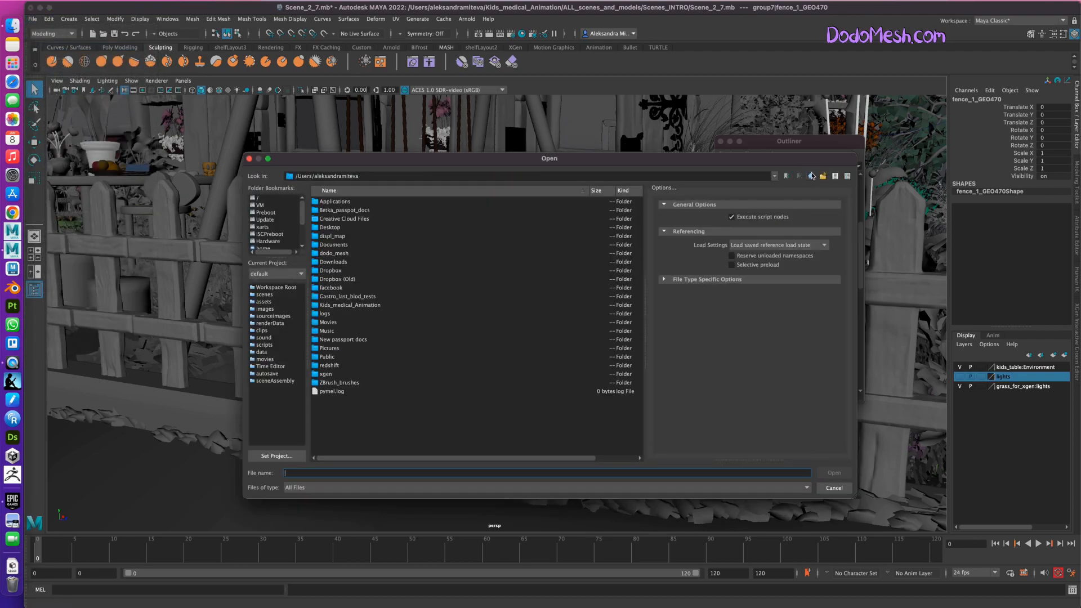
pyautogui.doubleClick(357, 236)
pyautogui.doubleClick(341, 201)
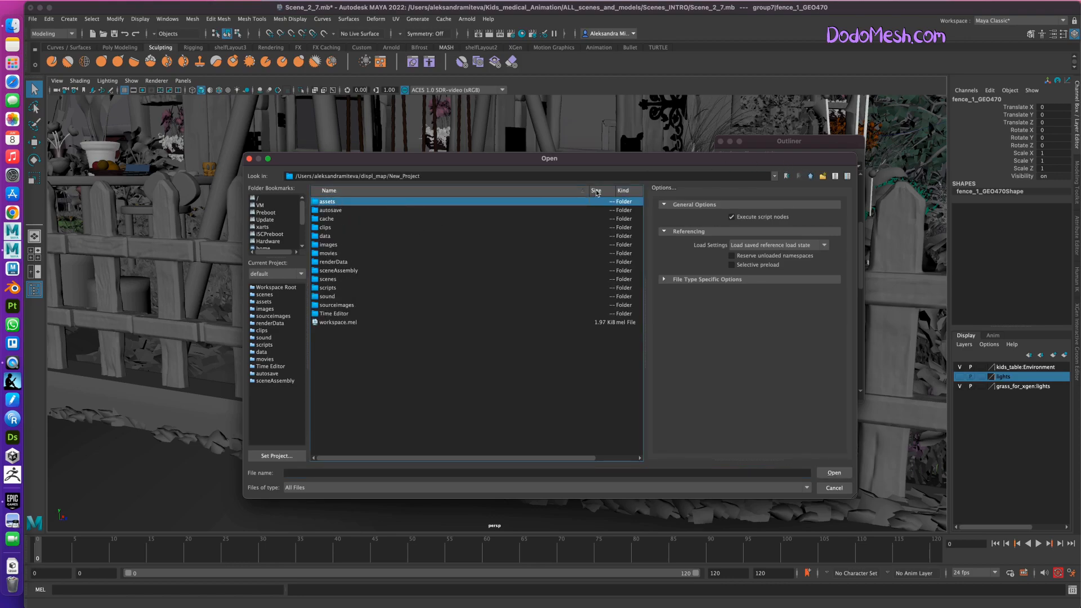
pyautogui.click(811, 176)
pyautogui.click(344, 211)
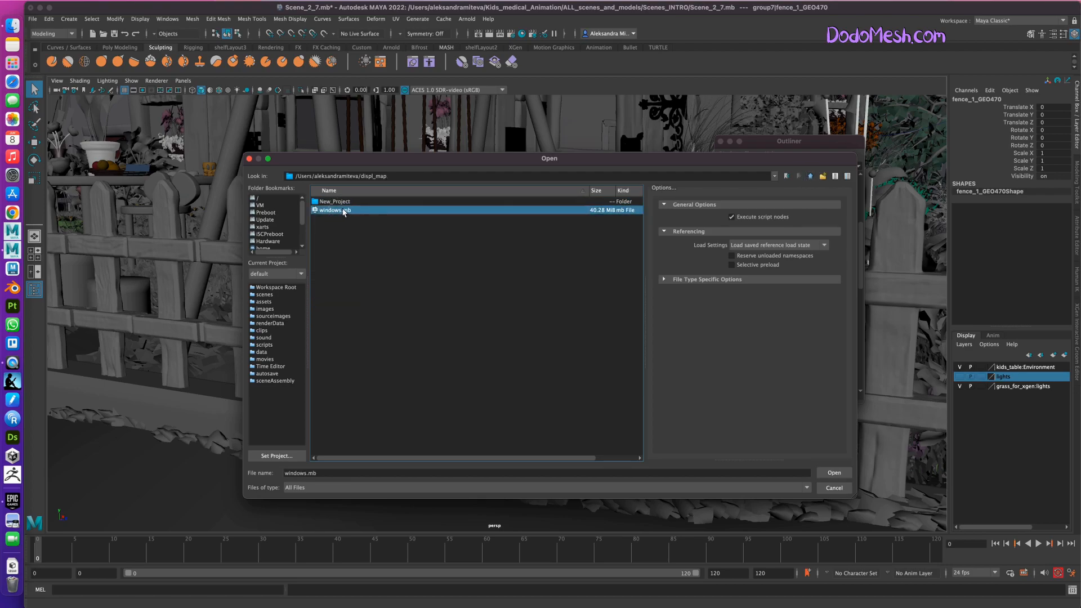
pyautogui.doubleClick(344, 211)
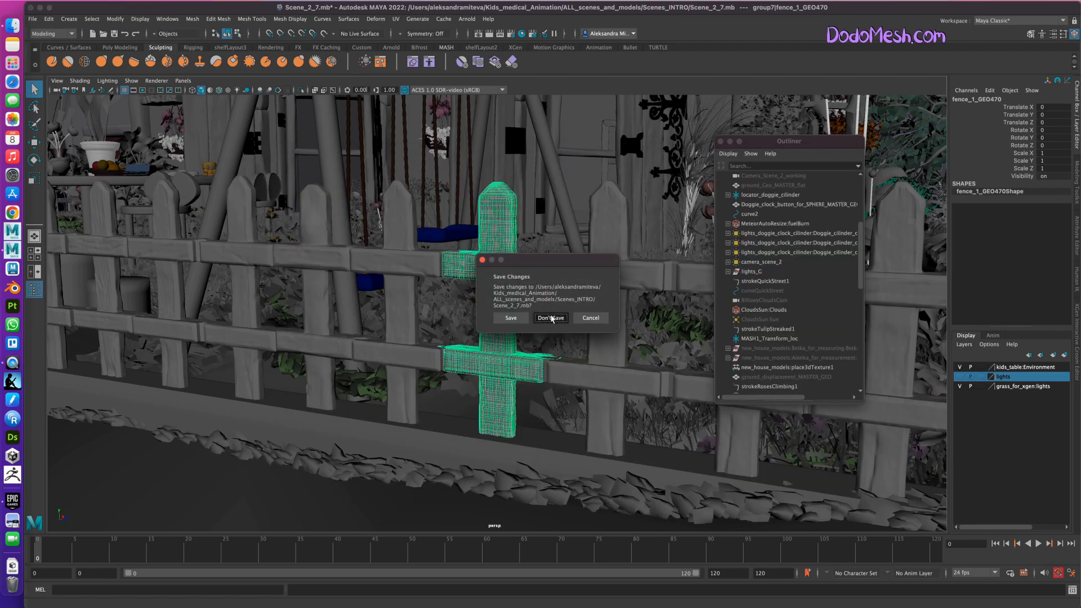
pyautogui.click(551, 318)
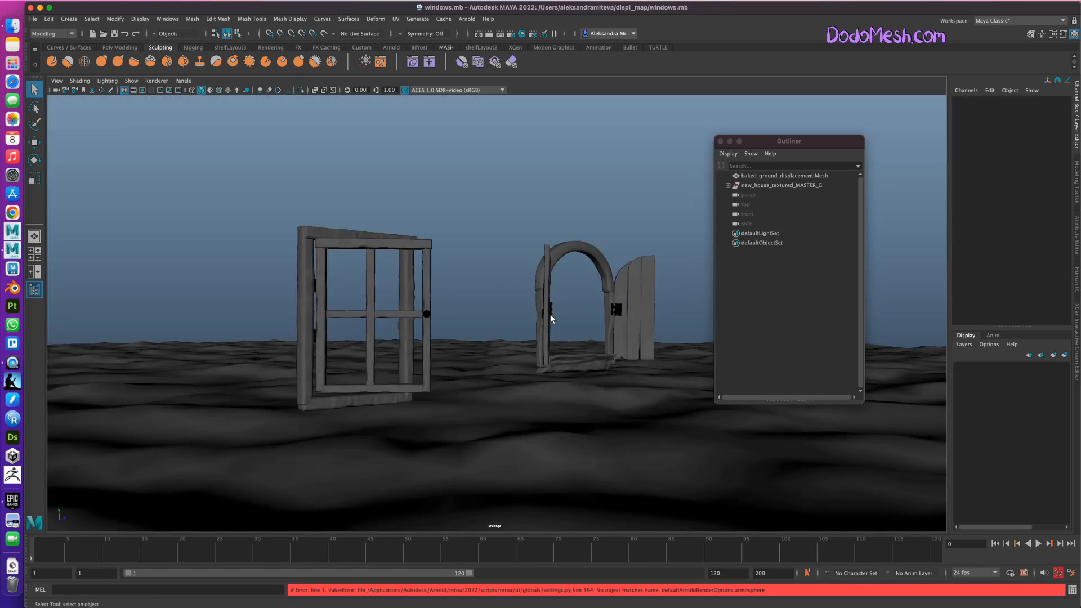
# Check the wireframe of the baked ground displacement mesh, deselect it and display the scene with texture maps.
pyautogui.click(579, 446)
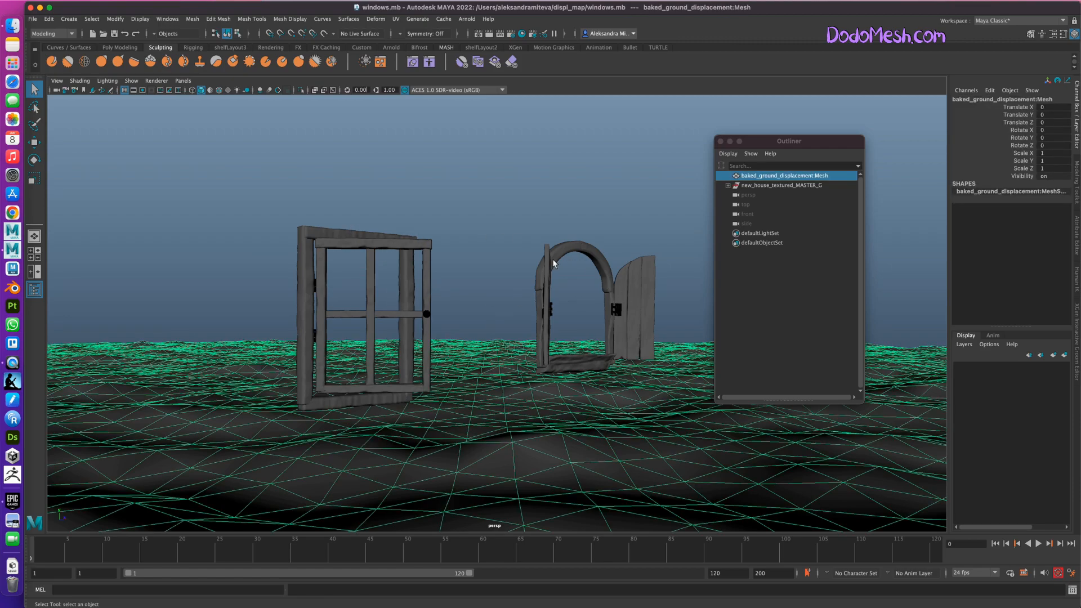
pyautogui.click(500, 203)
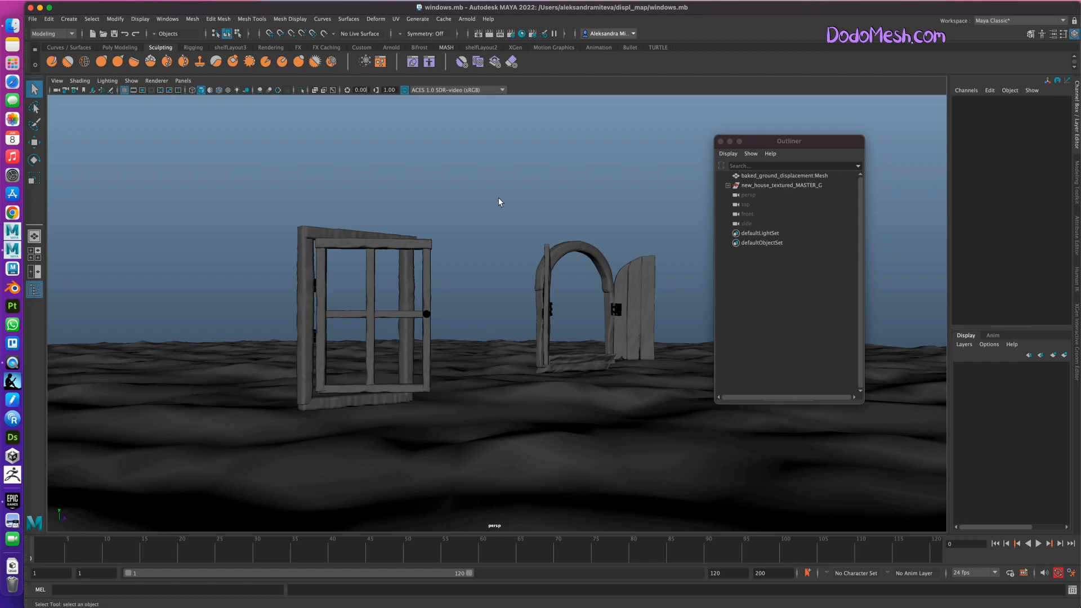
pyautogui.press('6')
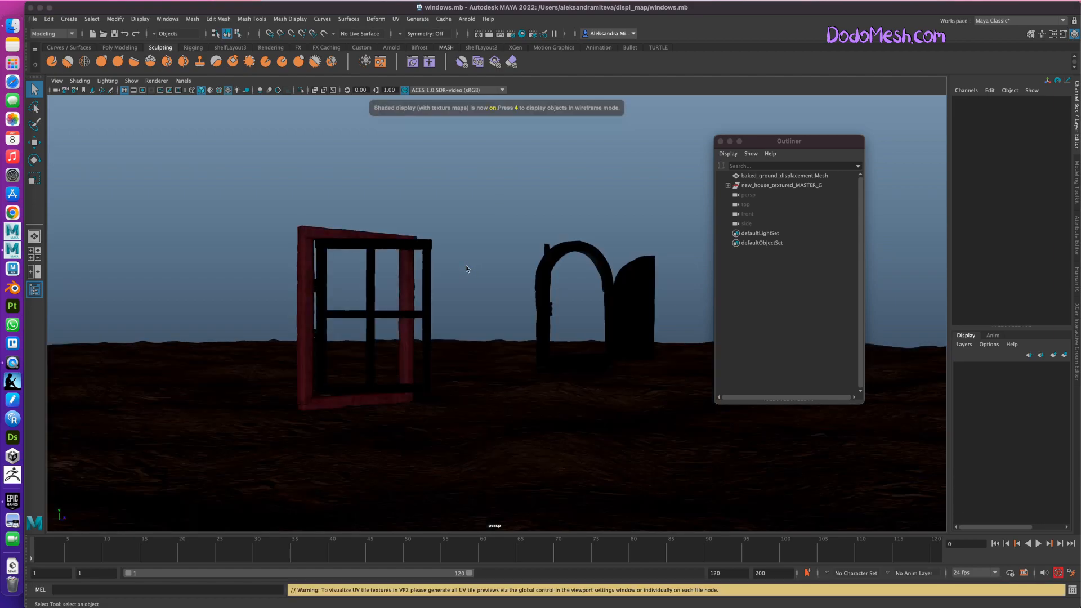
pyautogui.keyDown('alt'); pyautogui.moveTo(608, 463); pyautogui.dragTo(594, 462); pyautogui.keyUp('alt')
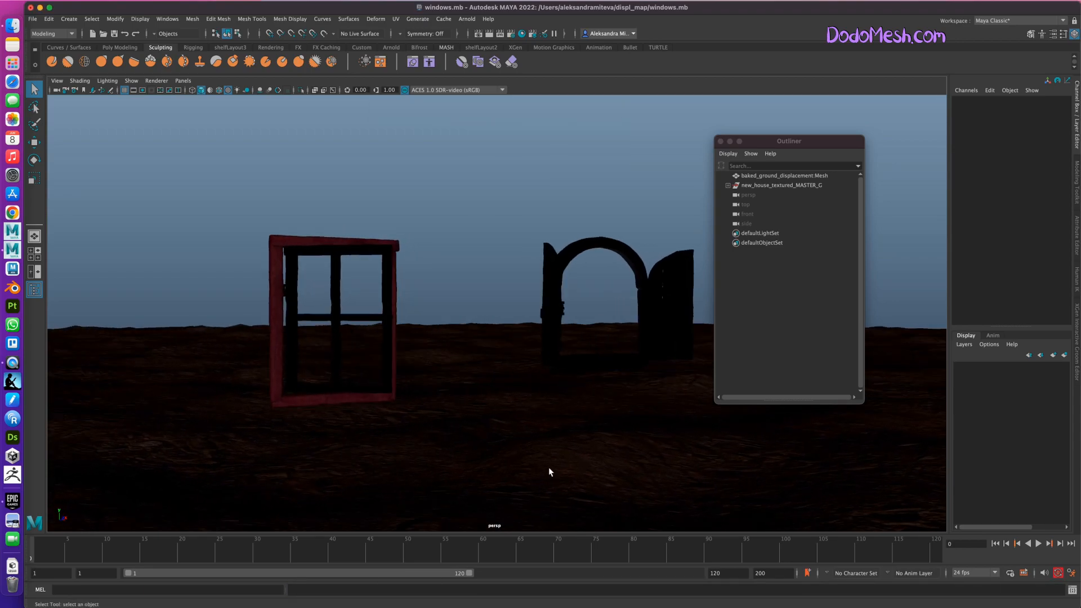
# Inspect the geometry of the ground, the round window's arch and the square window's frame beams by selecting each in turn.
pyautogui.click(566, 476)
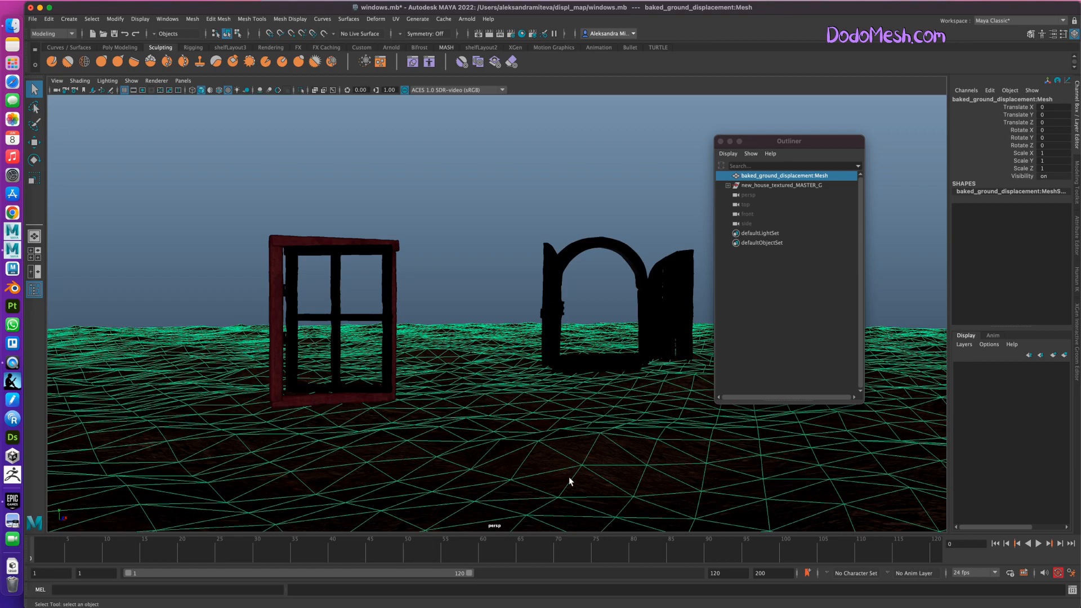
pyautogui.click(583, 242)
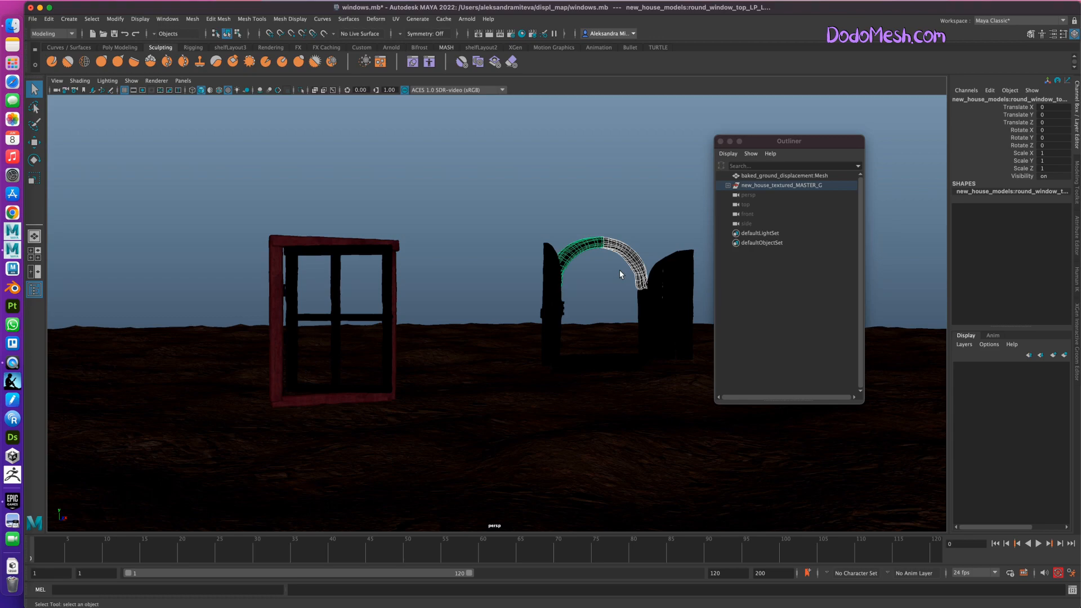
pyautogui.click(334, 401)
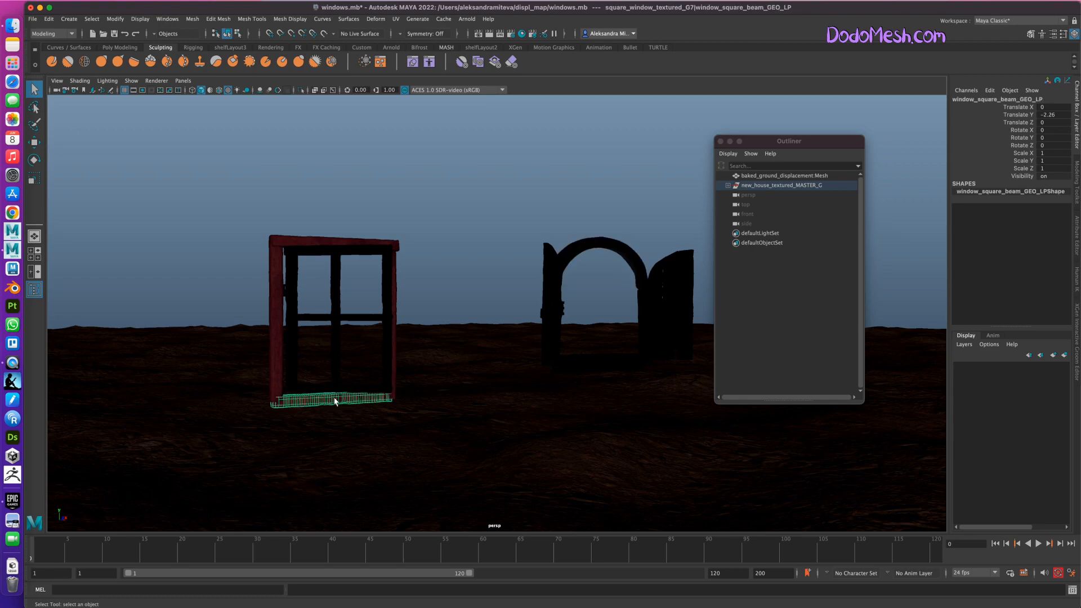
pyautogui.click(291, 242)
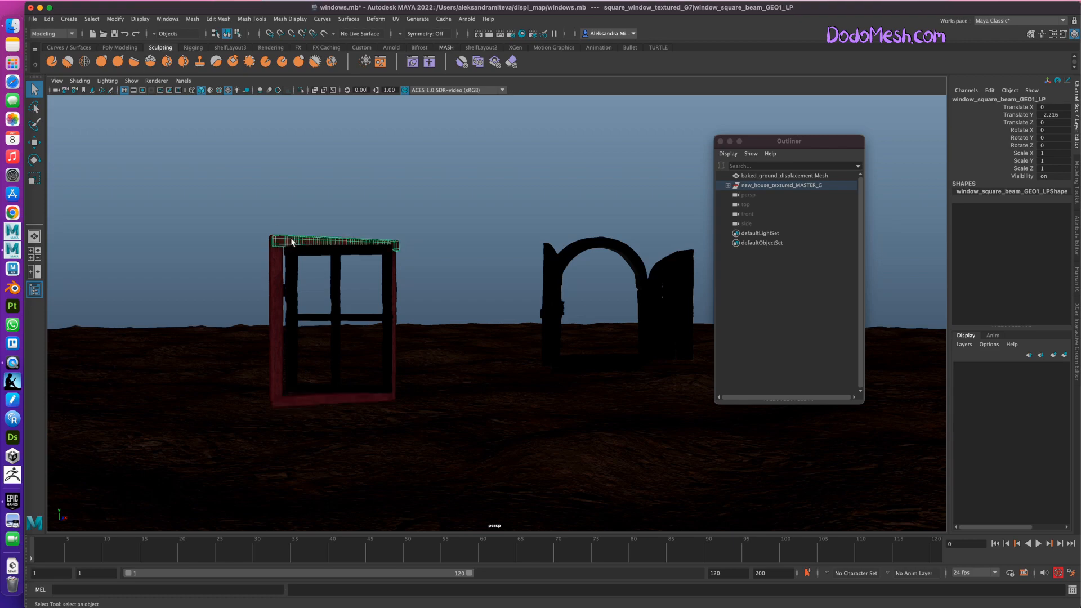
pyautogui.click(274, 333)
pyautogui.keyDown('alt'); pyautogui.moveTo(511, 472); pyautogui.dragTo(526, 477); pyautogui.keyUp('alt')
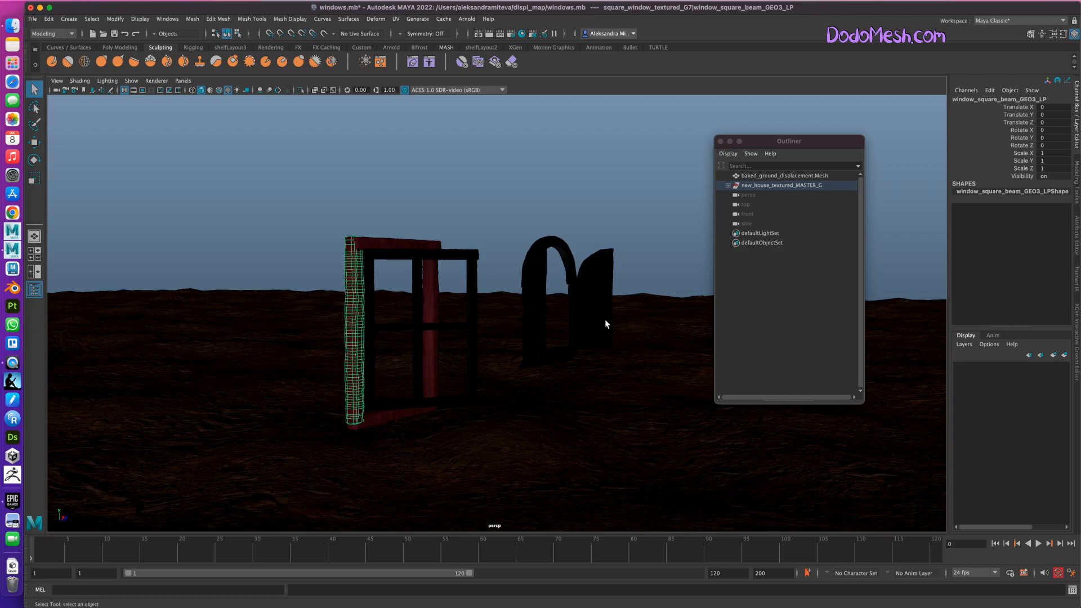
# Look at the rendered image f_112_camera_2_7.jpg in the Scene_2 folder and return to the windows scene in Maya.
pyautogui.click(11, 27)
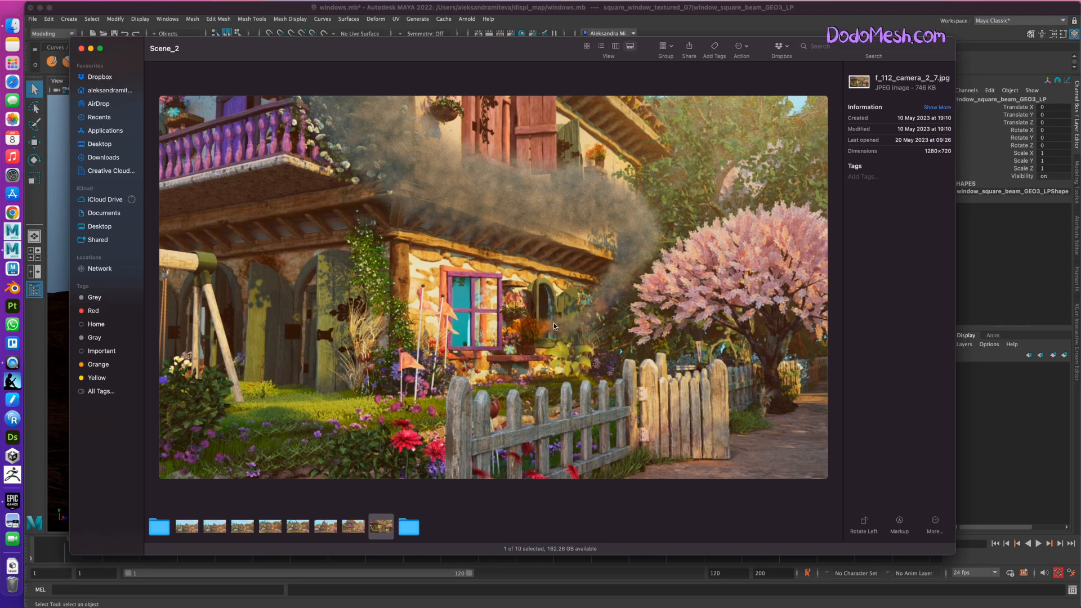
pyautogui.click(90, 47)
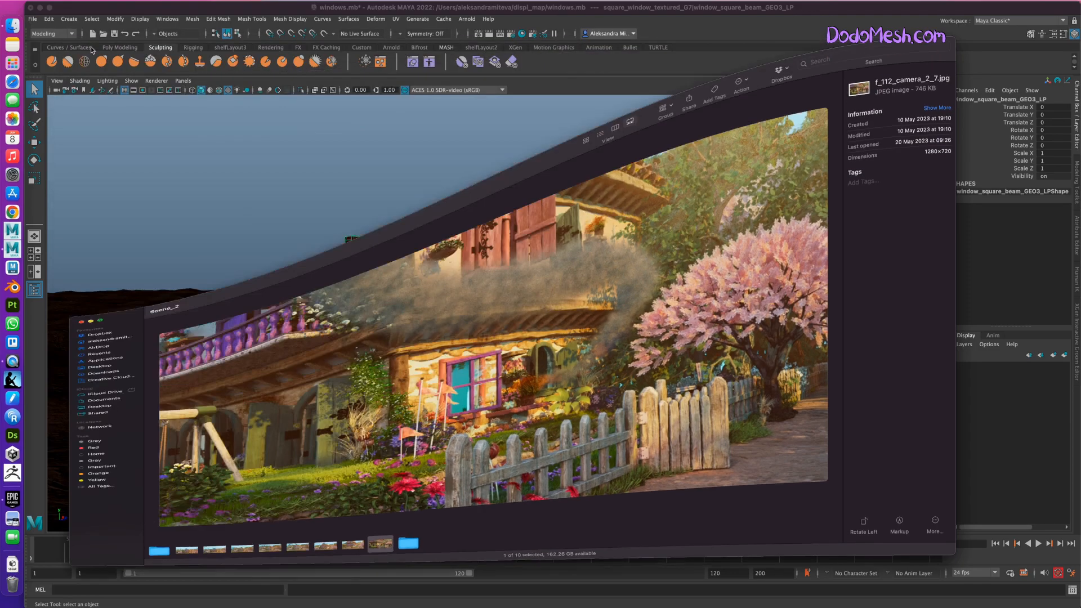
pyautogui.click(615, 460)
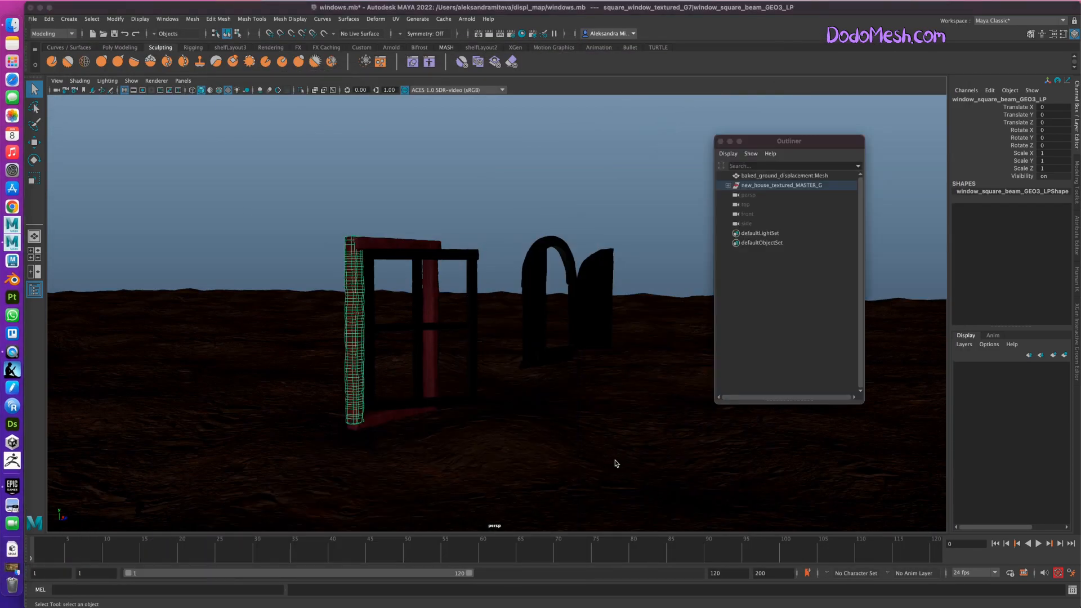
# Display the scene shaded without textures and create a polygon cube.
pyautogui.press('5')
pyautogui.keyDown('alt'); pyautogui.moveTo(620, 460); pyautogui.dragTo(606, 457); pyautogui.keyUp('alt')
pyautogui.keyDown('alt'); pyautogui.moveTo(605, 457); pyautogui.dragTo(547, 401, button='right'); pyautogui.keyUp('alt')
pyautogui.press('space')
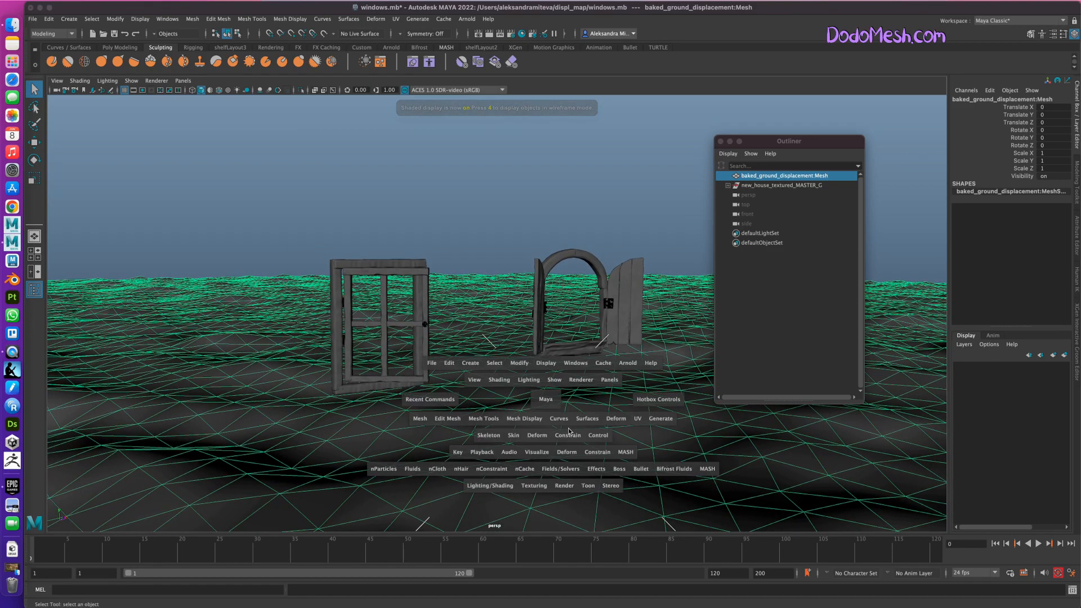
pyautogui.click(466, 363)
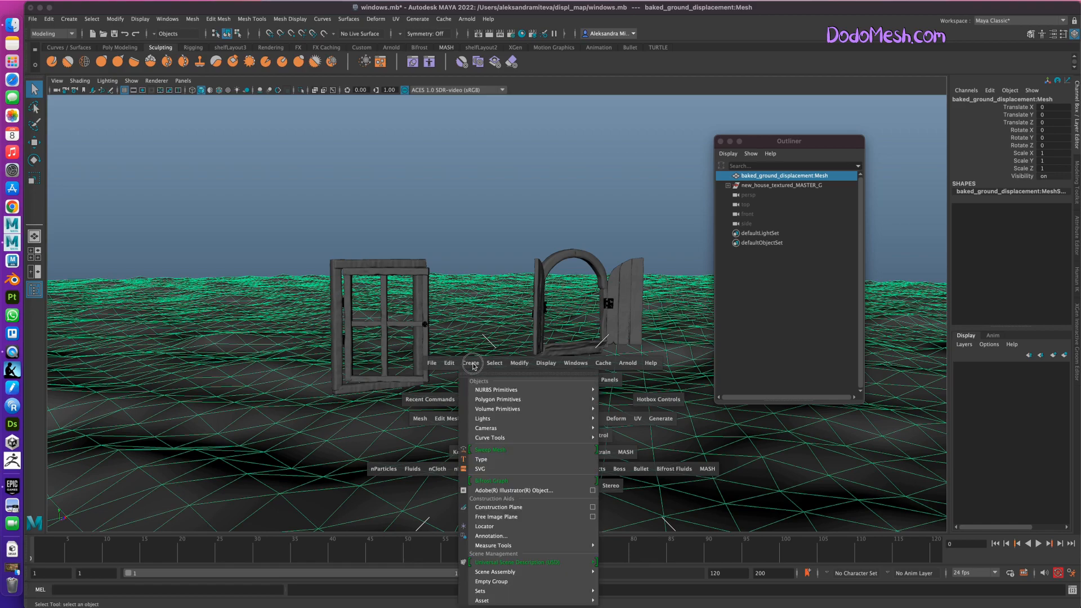
pyautogui.moveTo(535, 399)
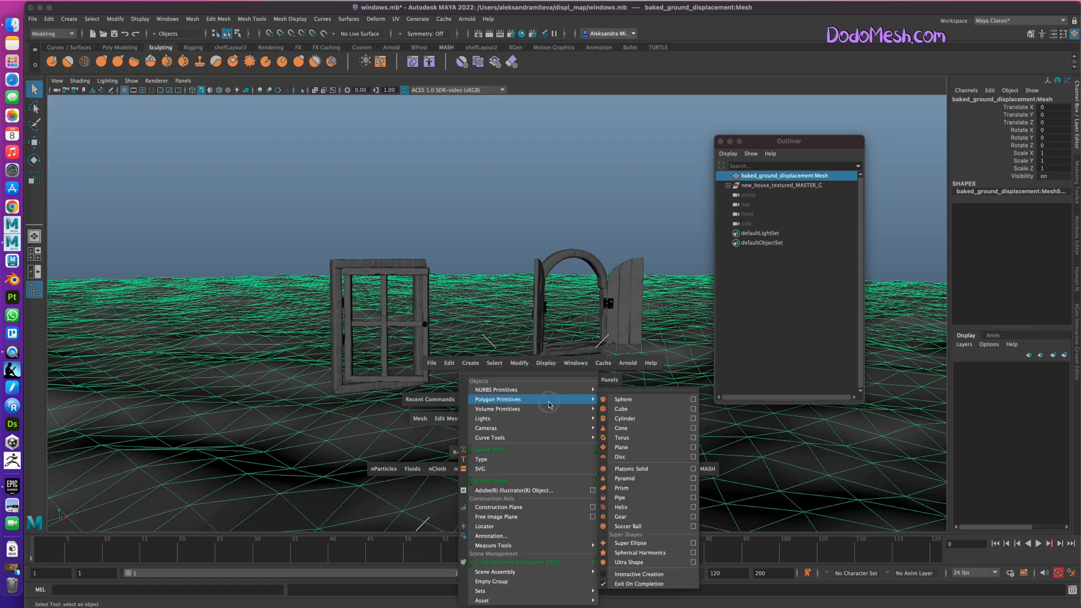
pyautogui.click(650, 410)
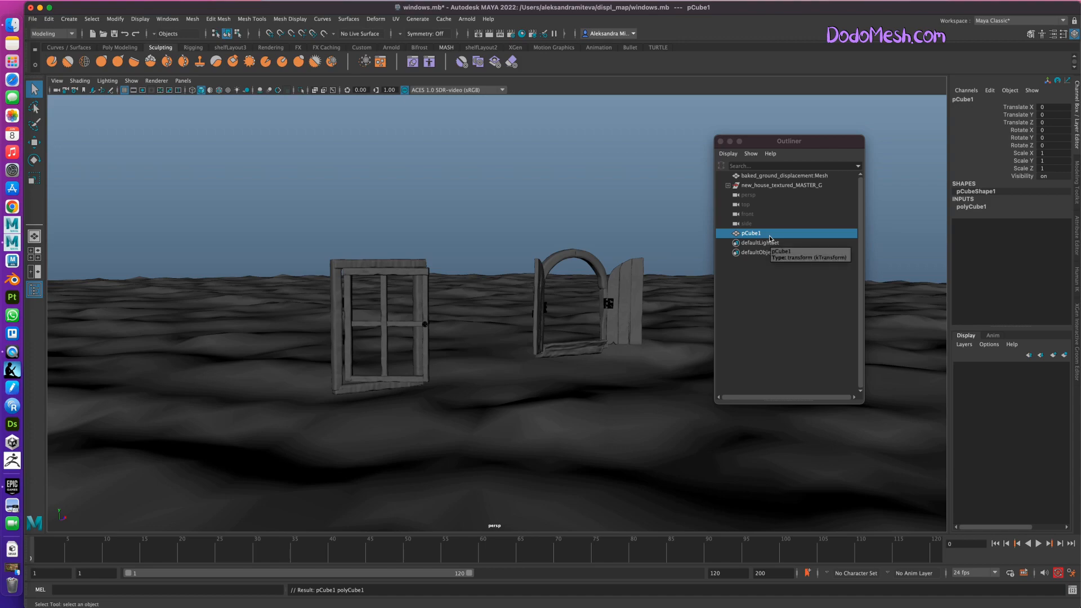
# Move the cube along Z towards the square window and scale it uniformly to about 118.78.
pyautogui.press('w')
pyautogui.keyDown('alt'); pyautogui.moveTo(608, 453); pyautogui.dragTo(603, 476); pyautogui.keyUp('alt')
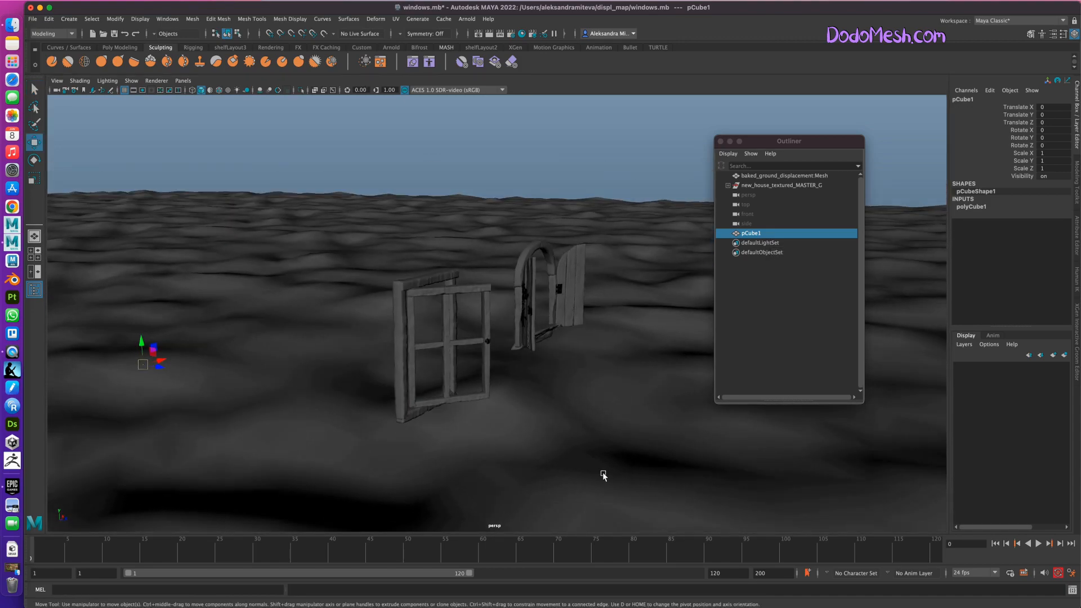
pyautogui.moveTo(159, 366); pyautogui.dragTo(430, 457)
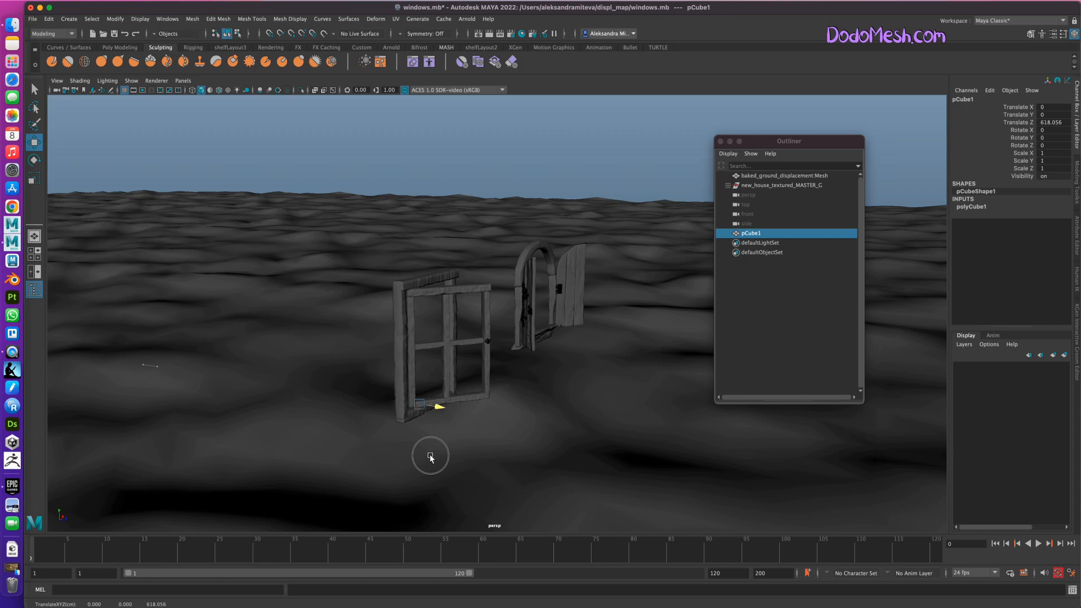
pyautogui.moveTo(438, 404); pyautogui.dragTo(451, 434)
pyautogui.press('r')
pyautogui.press('w')
# Position the cube at the foot of the square window, at about X -330.81, Y 74.17, Z 799.07.
pyautogui.moveTo(385, 401); pyautogui.dragTo(389, 351)
pyautogui.keyDown('alt'); pyautogui.moveTo(540, 486); pyautogui.dragTo(557, 487); pyautogui.keyUp('alt')
pyautogui.moveTo(385, 391); pyautogui.dragTo(514, 423)
pyautogui.keyDown('alt'); pyautogui.moveTo(541, 478); pyautogui.dragTo(496, 479); pyautogui.keyUp('alt')
pyautogui.moveTo(520, 386); pyautogui.dragTo(299, 386)
pyautogui.keyDown('alt'); pyautogui.moveTo(501, 438); pyautogui.dragTo(543, 451); pyautogui.keyUp('alt')
pyautogui.moveTo(354, 393); pyautogui.dragTo(416, 389)
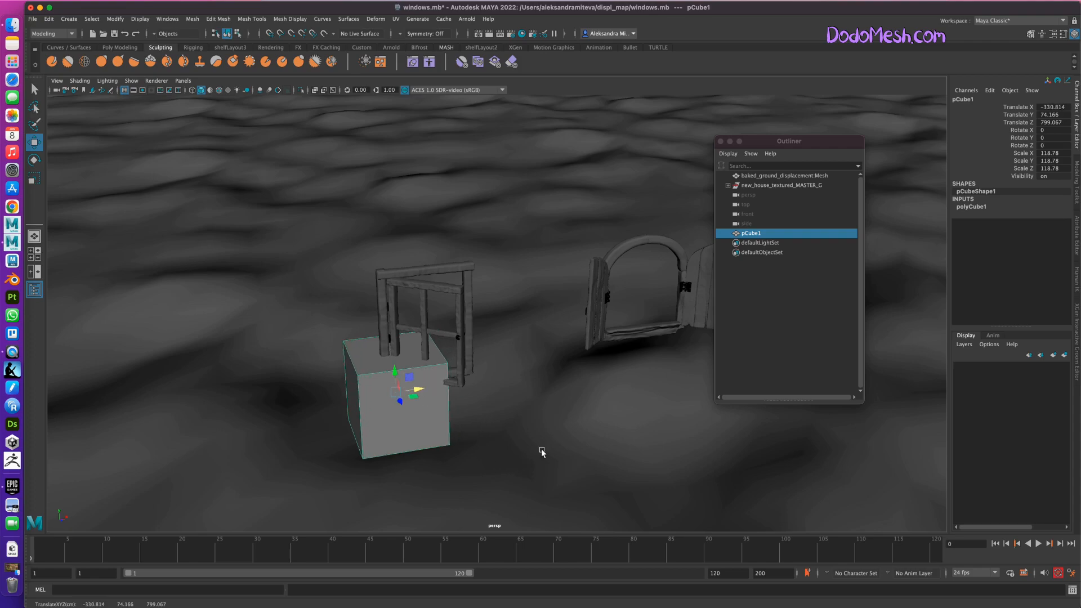
# Delete the cube's faces except the single upright one parallel to the square window.
pyautogui.click(1075, 179)
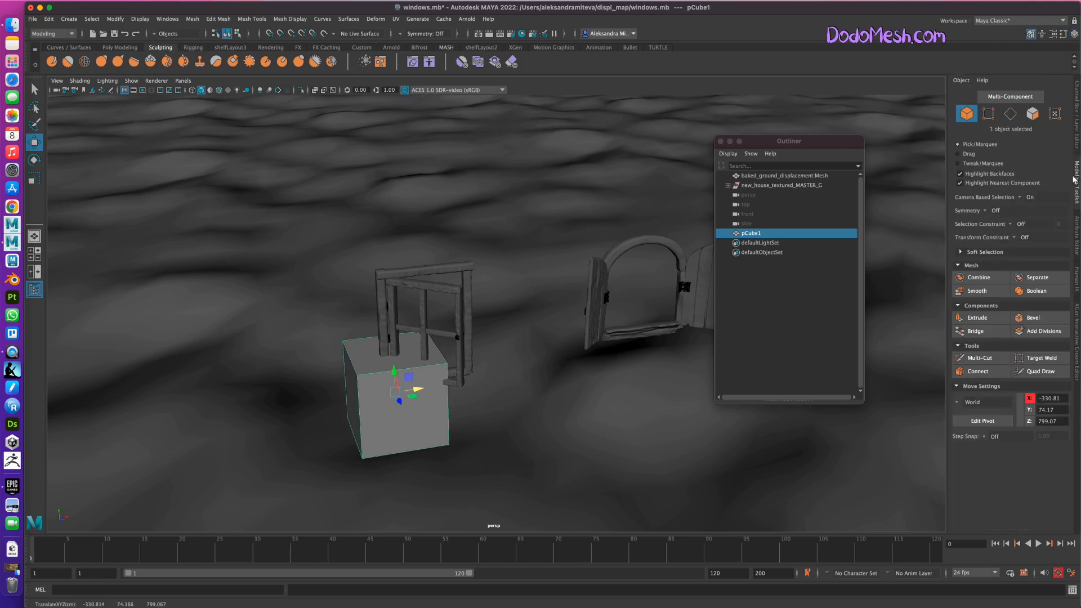
pyautogui.click(1033, 114)
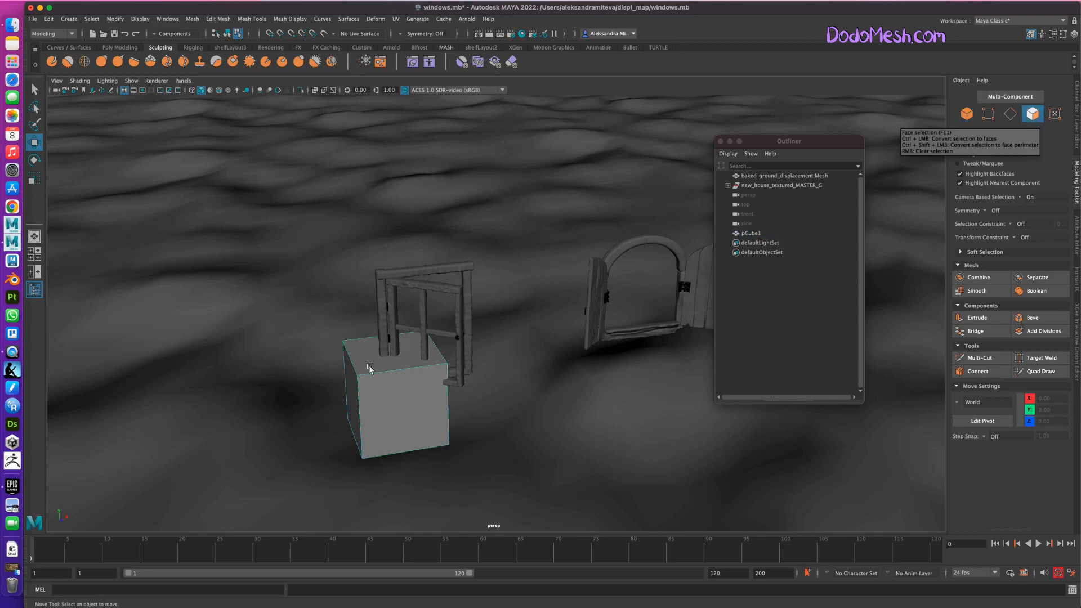
pyautogui.keyDown('alt'); pyautogui.moveTo(556, 456); pyautogui.dragTo(608, 451); pyautogui.keyUp('alt')
pyautogui.click(536, 457)
pyautogui.press('Delete')
pyautogui.click(488, 443)
pyautogui.press('Delete')
pyautogui.click(498, 397)
pyautogui.click(481, 429)
pyautogui.press('Delete')
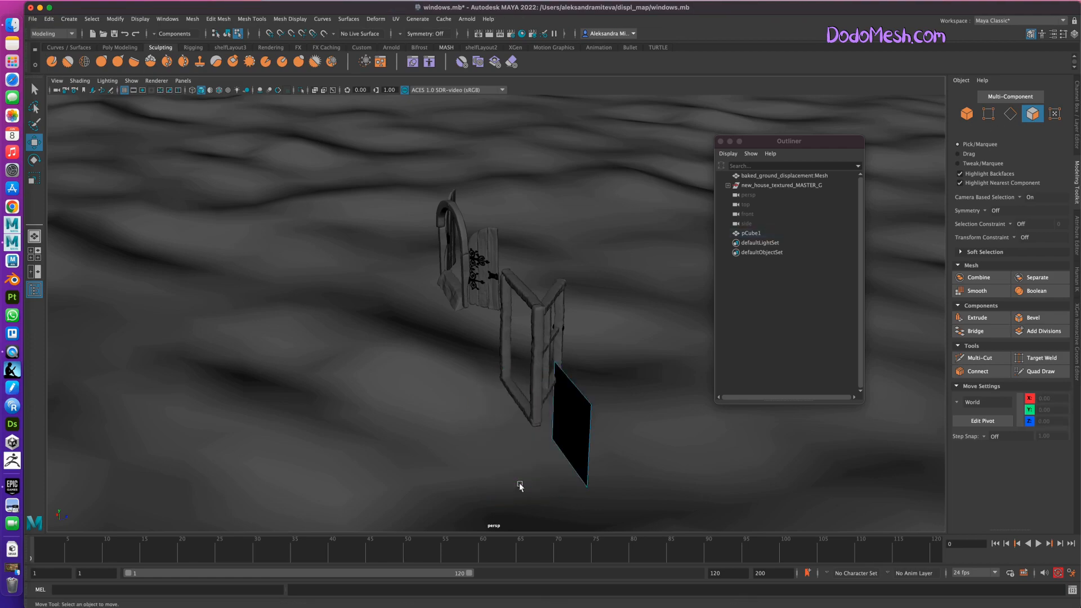
# Move the remaining face into the square window's frame, at about X -338.32 and Z 743.47, and center its pivot.
pyautogui.keyDown('alt'); pyautogui.moveTo(612, 491); pyautogui.dragTo(563, 483); pyautogui.keyUp('alt')
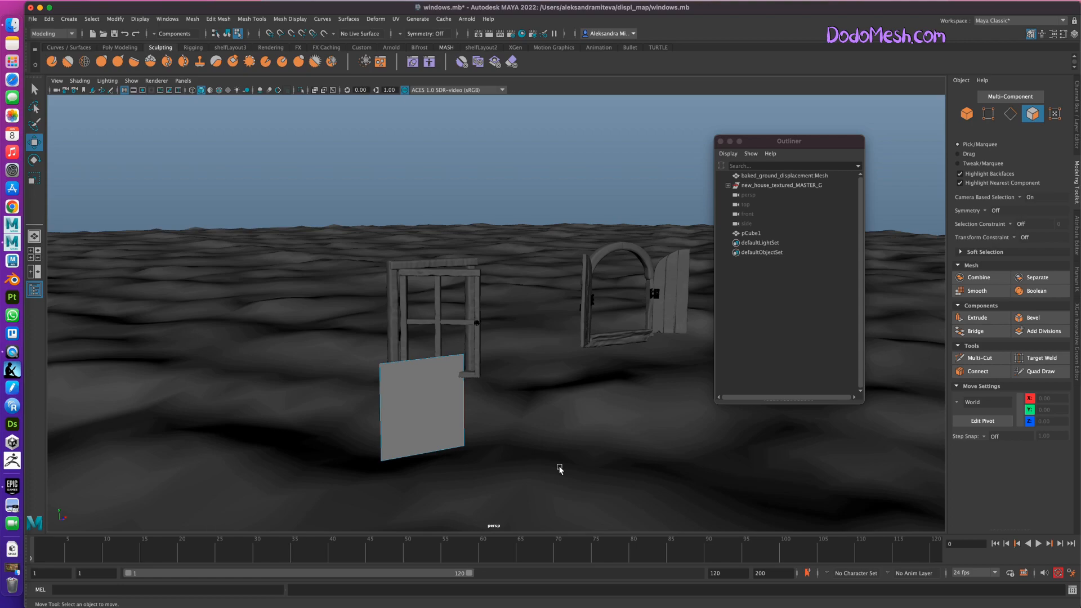
pyautogui.keyDown('alt'); pyautogui.moveTo(550, 458); pyautogui.dragTo(584, 468); pyautogui.keyUp('alt')
pyautogui.click(967, 113)
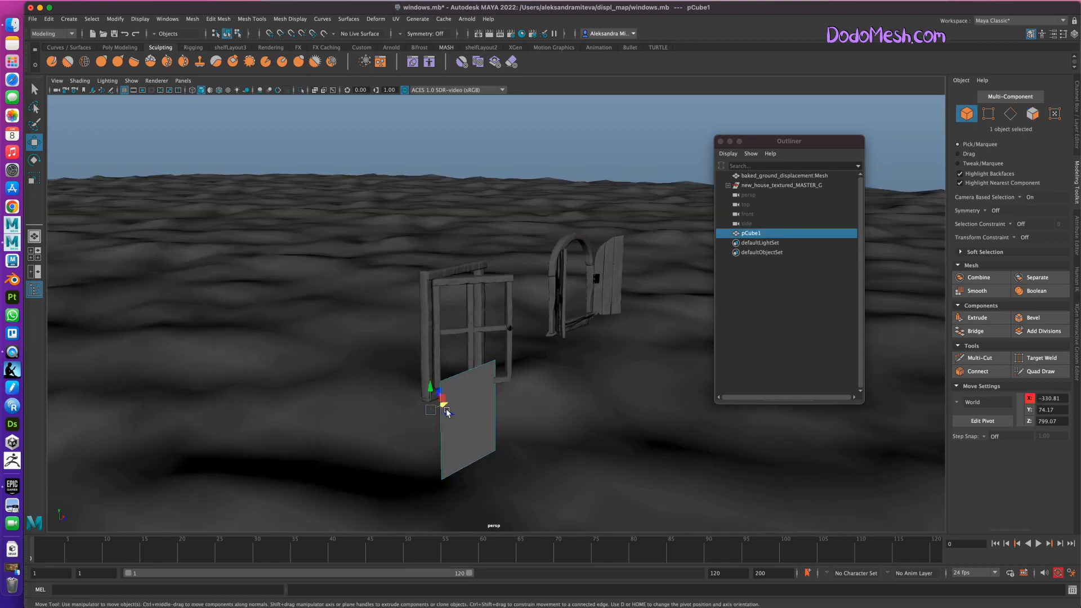
pyautogui.moveTo(446, 413); pyautogui.dragTo(414, 403)
pyautogui.keyDown('alt'); pyautogui.moveTo(473, 437); pyautogui.dragTo(451, 451); pyautogui.keyUp('alt')
pyautogui.moveTo(417, 373); pyautogui.dragTo(410, 374)
pyautogui.keyDown('alt'); pyautogui.moveTo(490, 433); pyautogui.dragTo(503, 431); pyautogui.keyUp('alt')
pyautogui.click(115, 19)
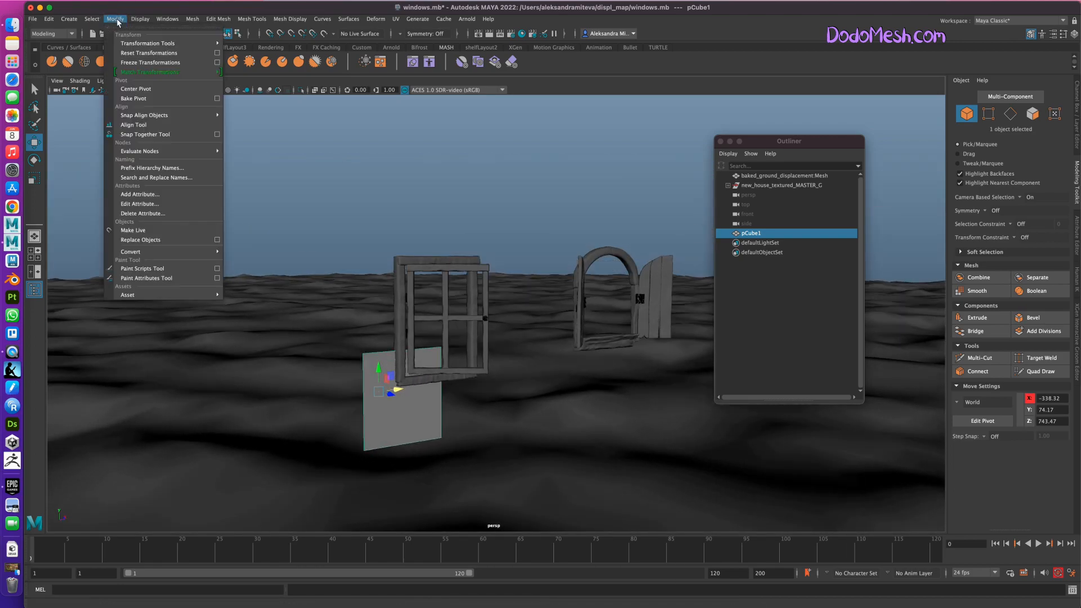
pyautogui.click(168, 67)
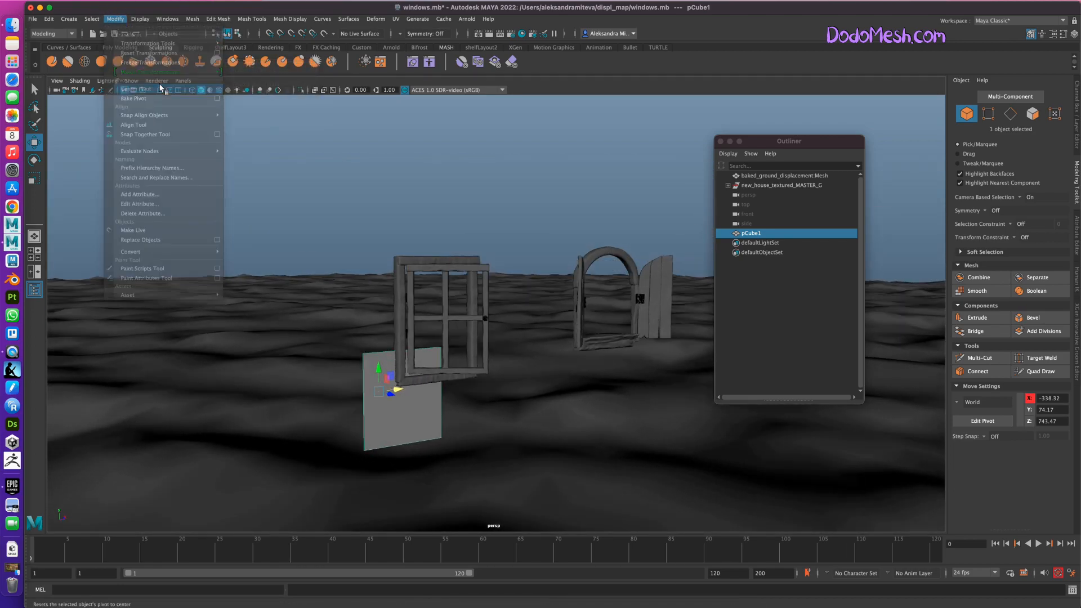
pyautogui.keyDown('alt'); pyautogui.moveTo(504, 474); pyautogui.dragTo(480, 472); pyautogui.keyUp('alt')
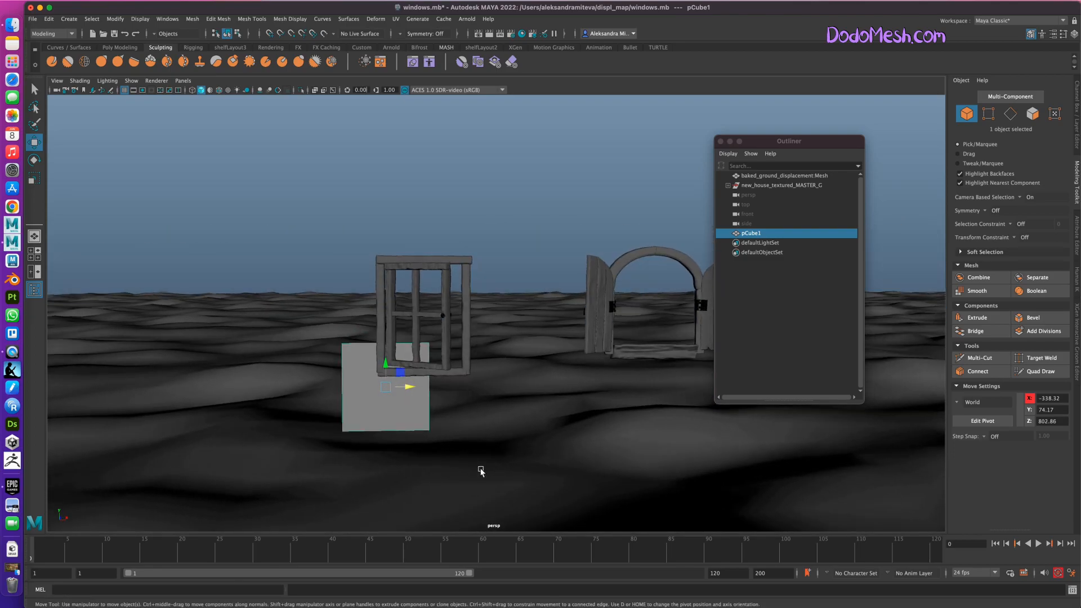
# Make the plane taller by moving its lower edge to about Y -10.16 and its upper edge to about Y 332.80.
pyautogui.click(1013, 115)
pyautogui.click(389, 431)
pyautogui.moveTo(387, 406); pyautogui.dragTo(386, 430)
pyautogui.keyDown('alt'); pyautogui.moveTo(526, 454); pyautogui.dragTo(526, 453); pyautogui.keyUp('alt')
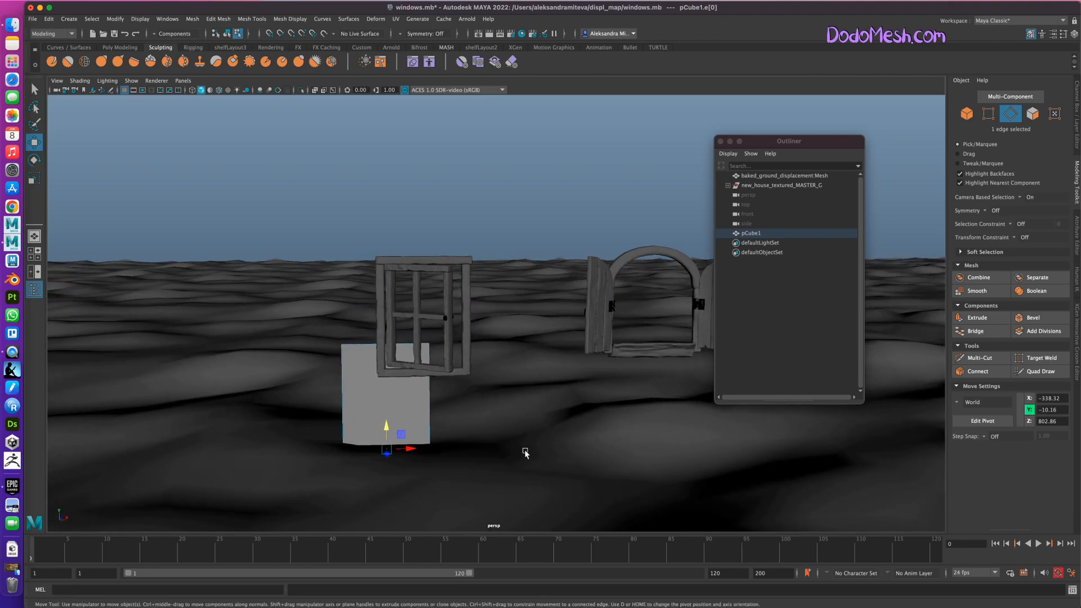
pyautogui.click(361, 340)
pyautogui.moveTo(382, 306); pyautogui.dragTo(392, 174)
pyautogui.keyDown('alt'); pyautogui.moveTo(563, 445); pyautogui.dragTo(445, 421, button='middle'); pyautogui.keyUp('alt')
pyautogui.keyDown('alt'); pyautogui.moveTo(572, 443); pyautogui.dragTo(440, 405, button='right'); pyautogui.keyUp('alt')
# Stretch the plane into a wall past the round window by moving its side edge to about X 437.81.
pyautogui.click(363, 384)
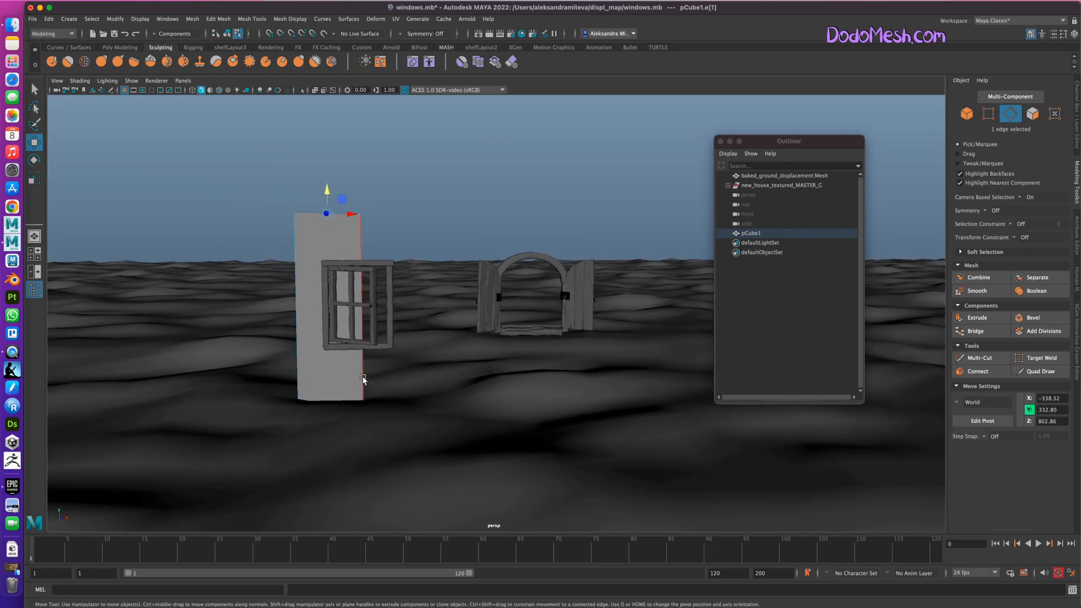
pyautogui.moveTo(383, 304); pyautogui.dragTo(753, 337)
pyautogui.keyDown('alt'); pyautogui.moveTo(637, 432); pyautogui.dragTo(492, 436, button='middle'); pyautogui.keyUp('alt')
pyautogui.moveTo(671, 303)
pyautogui.mouseDown()
pyautogui.moveTo(652, 309)
pyautogui.moveTo(667, 302)
pyautogui.mouseUp()
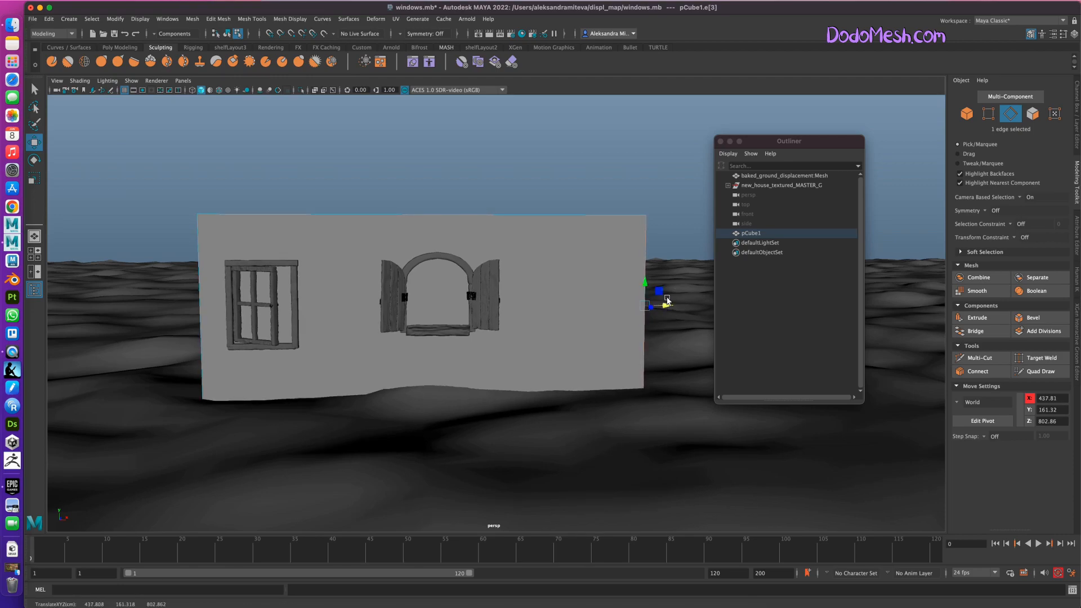
# Insert Multi-Cut edge loops in the wall along both sides, the top and the bottom of the square window.
pyautogui.keyDown('alt'); pyautogui.moveTo(579, 427); pyautogui.dragTo(638, 465); pyautogui.keyUp('alt')
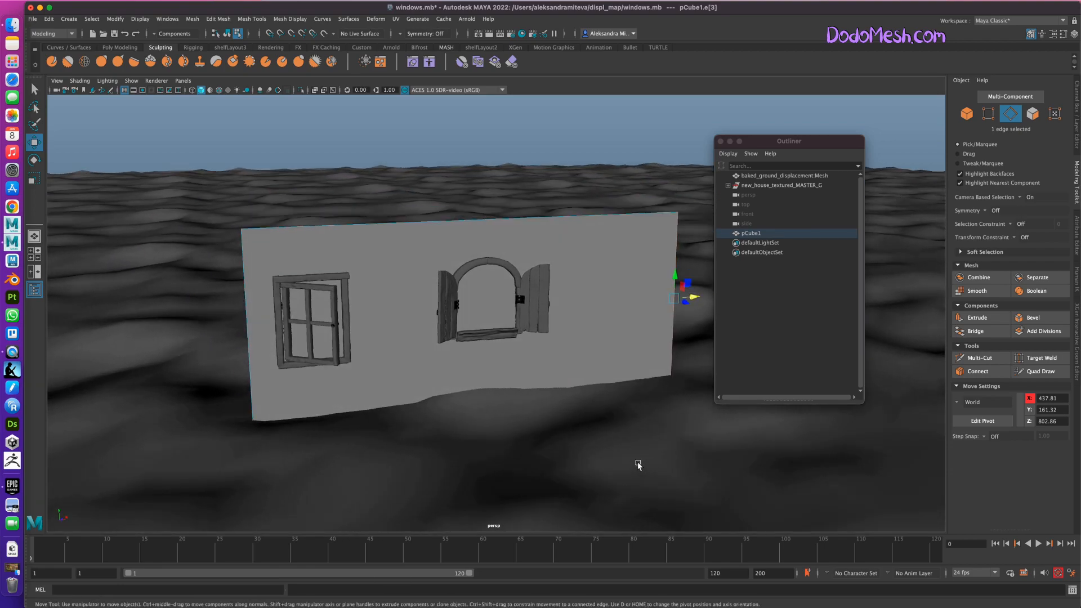
pyautogui.keyDown('alt'); pyautogui.moveTo(638, 465); pyautogui.dragTo(608, 435); pyautogui.keyUp('alt')
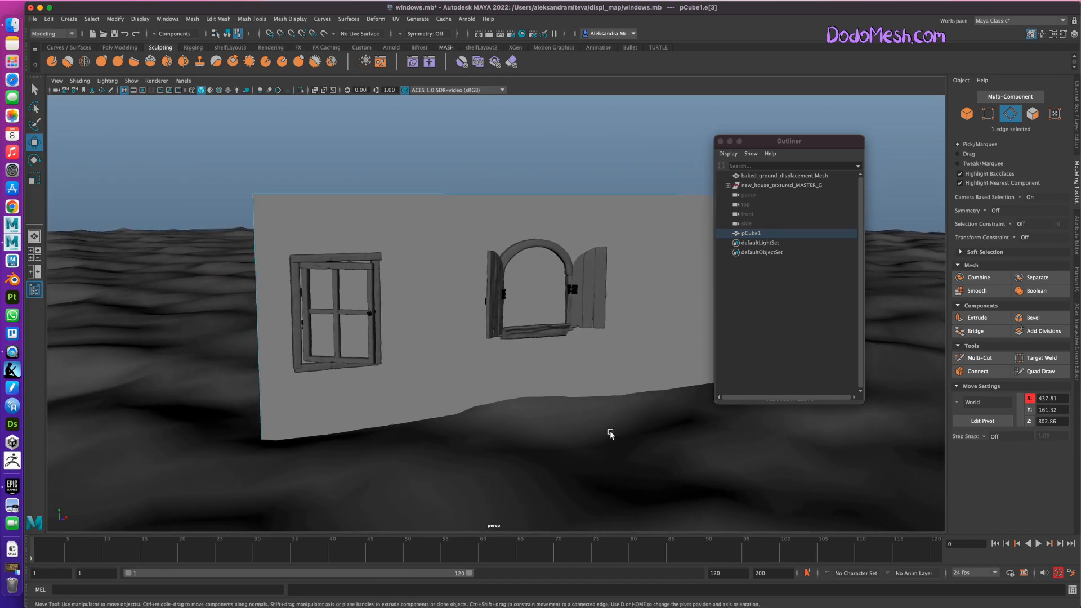
pyautogui.click(980, 358)
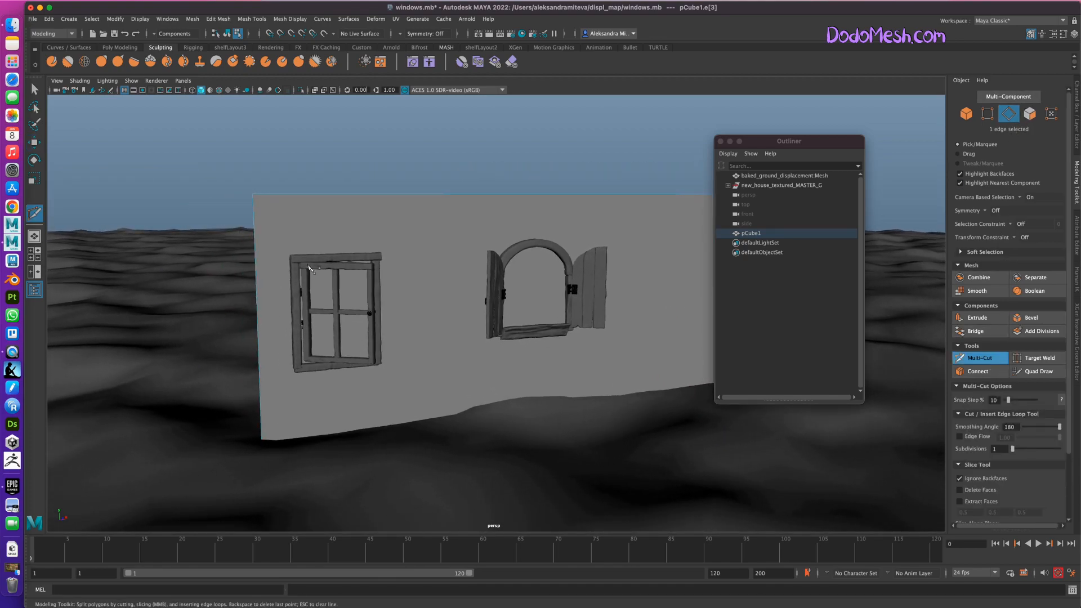
pyautogui.keyDown('ctrl'); pyautogui.click(294, 220); pyautogui.keyUp('ctrl')
pyautogui.keyDown('alt'); pyautogui.moveTo(477, 476); pyautogui.dragTo(447, 488); pyautogui.keyUp('alt')
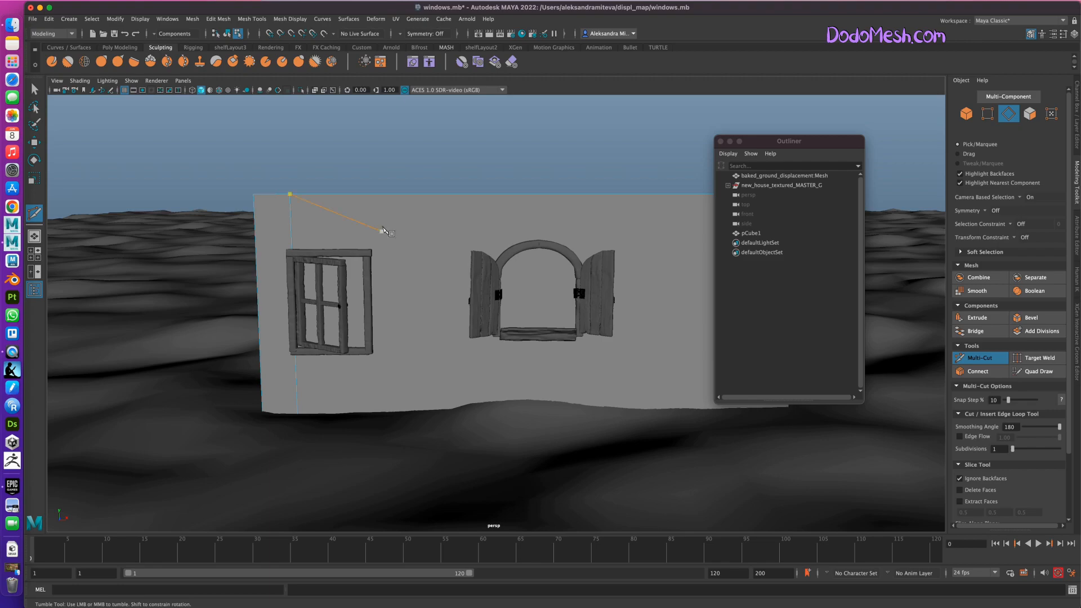
pyautogui.hotkey('ctrl', 'z')
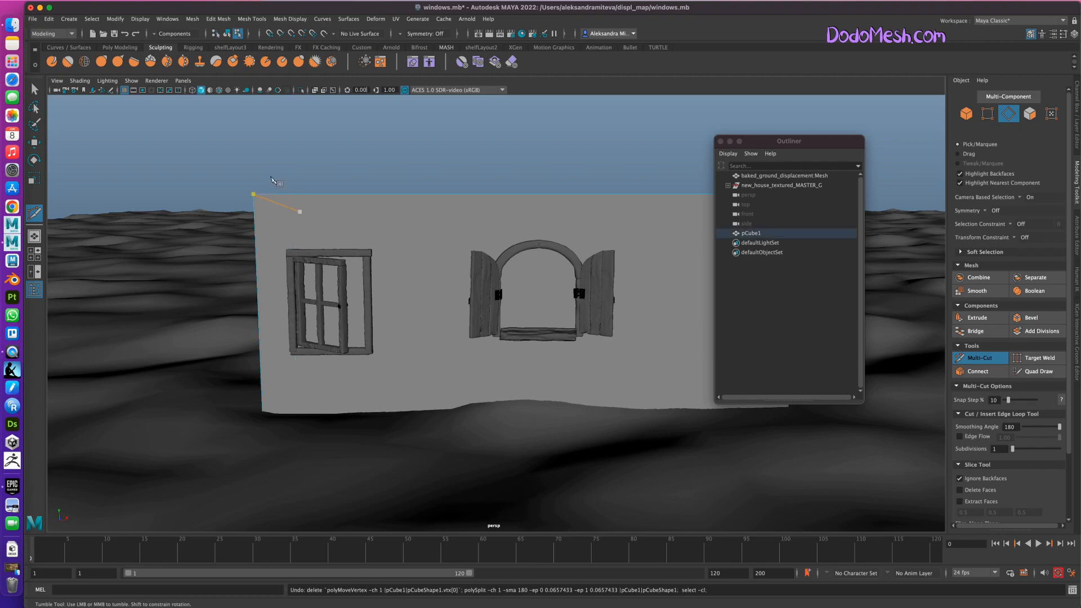
pyautogui.keyDown('ctrl'); pyautogui.click(287, 198); pyautogui.keyUp('ctrl')
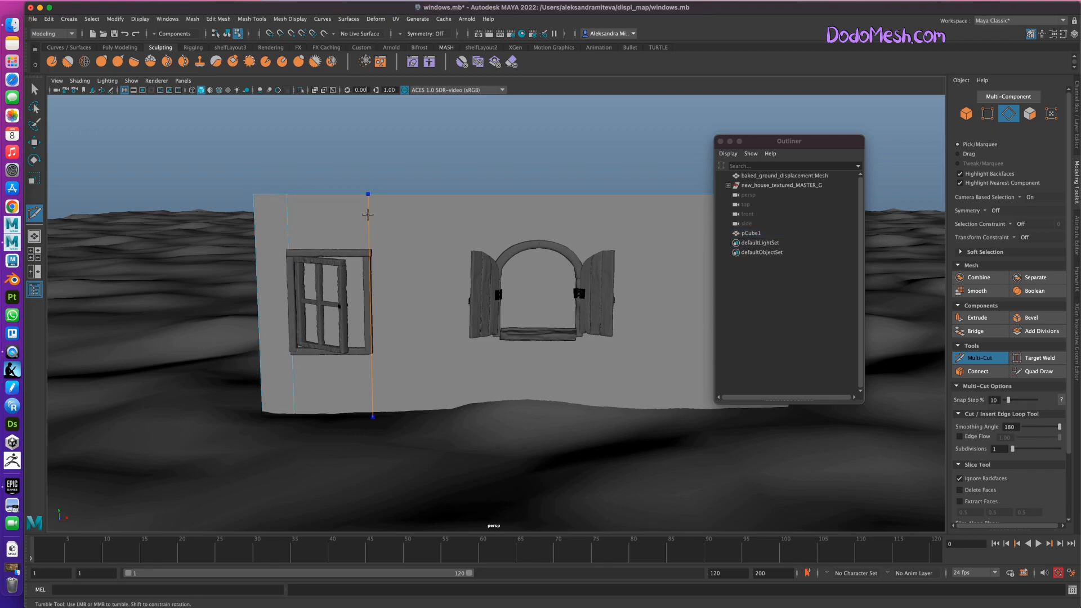
pyautogui.keyDown('ctrl'); pyautogui.click(364, 211); pyautogui.keyUp('ctrl')
pyautogui.keyDown('ctrl'); pyautogui.click(366, 252); pyautogui.keyUp('ctrl')
pyautogui.keyDown('ctrl'); pyautogui.click(372, 350); pyautogui.keyUp('ctrl')
# Insert two vertical edge loops in the wall at the sides of the round window's frame and exit Multi-Cut.
pyautogui.keyDown('ctrl'); pyautogui.click(498, 212); pyautogui.keyUp('ctrl')
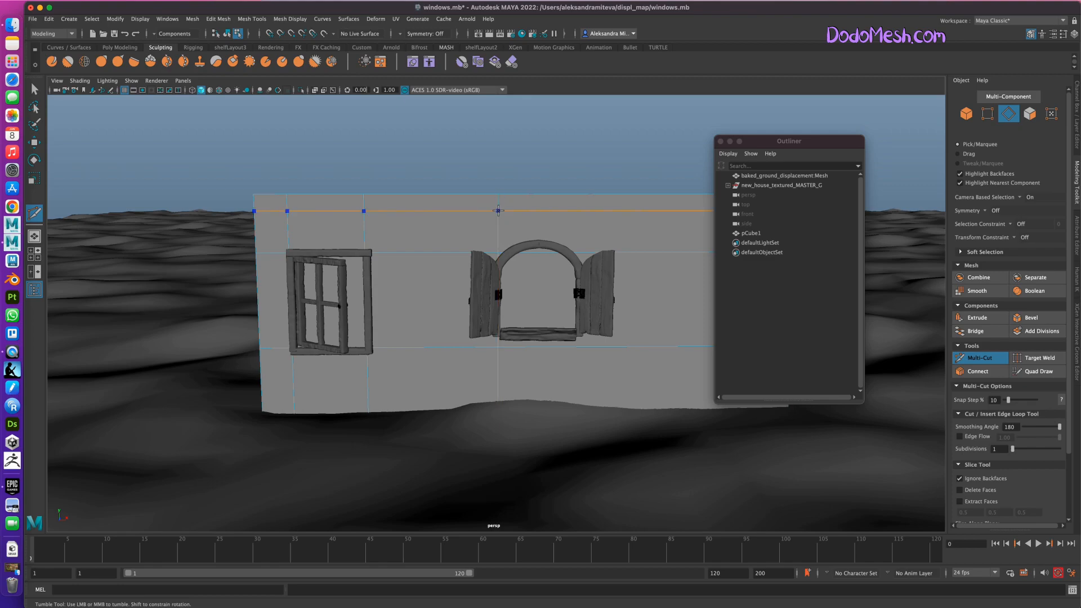
pyautogui.keyDown('ctrl'); pyautogui.click(581, 215); pyautogui.keyUp('ctrl')
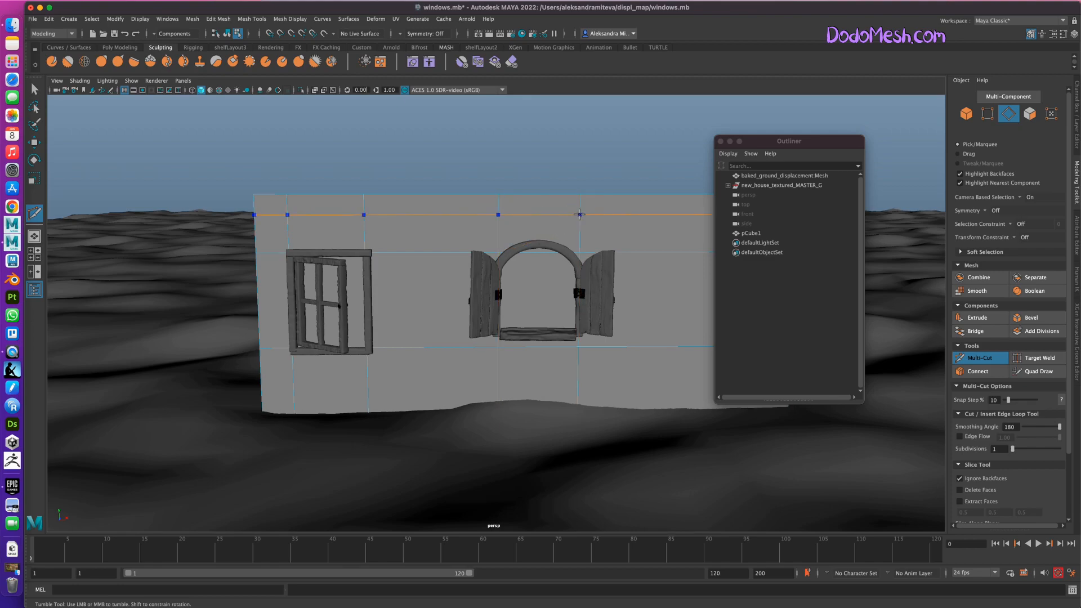
pyautogui.keyDown('alt'); pyautogui.moveTo(605, 473); pyautogui.dragTo(637, 470); pyautogui.keyUp('alt')
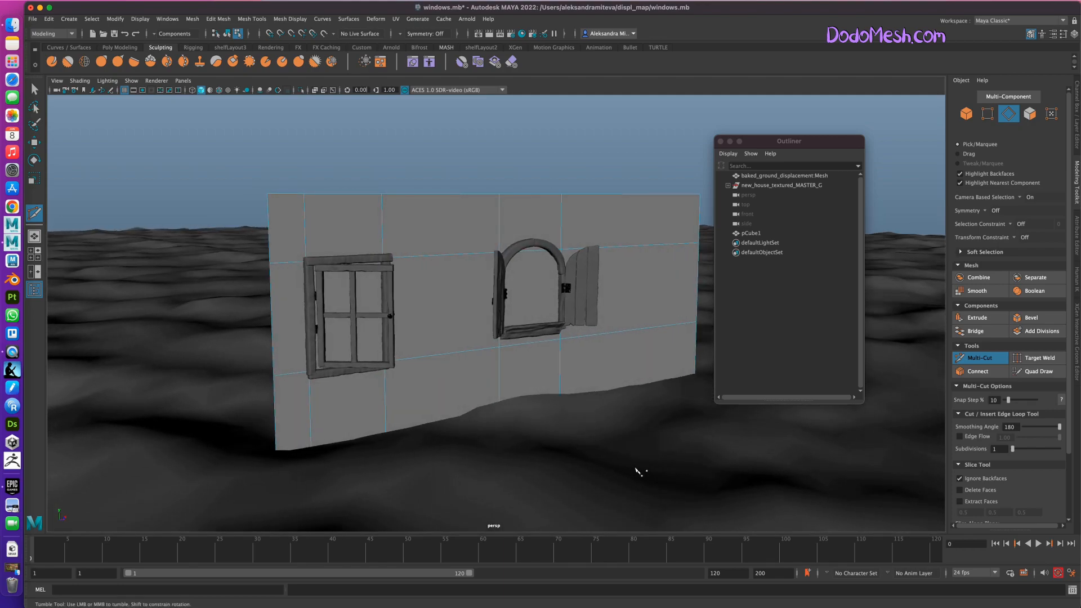
pyautogui.click(994, 361)
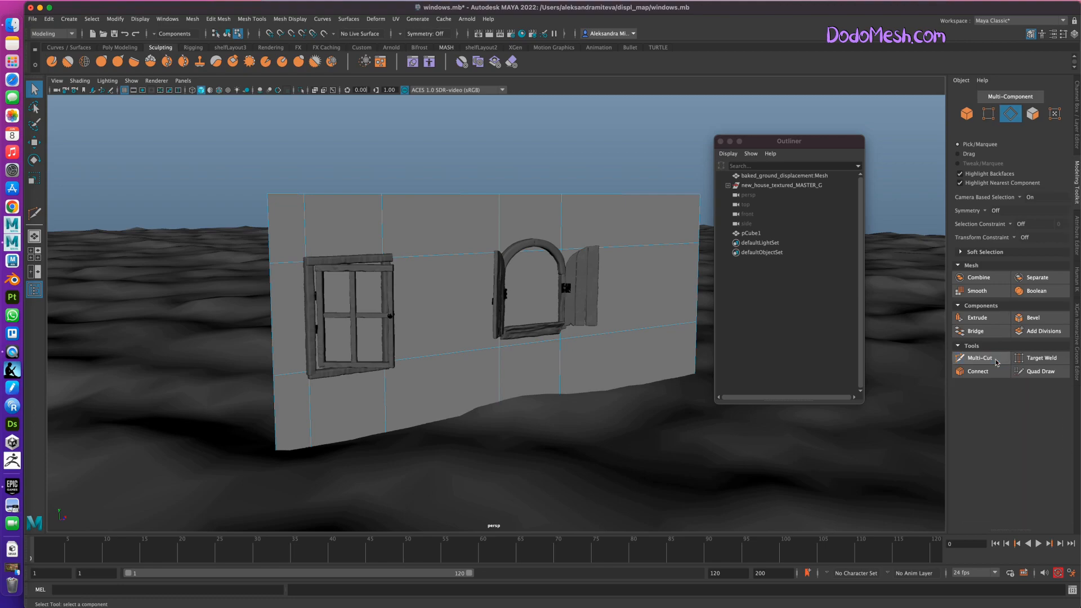
# Delete the wall face inside the square window's frame to open a hole.
pyautogui.keyDown('alt'); pyautogui.moveTo(485, 450); pyautogui.dragTo(478, 451); pyautogui.keyUp('alt')
pyautogui.click(1034, 114)
pyautogui.click(331, 293)
pyautogui.moveTo(574, 466)
pyautogui.keyDown('alt'); pyautogui.mouseDown()
pyautogui.moveTo(601, 468)
pyautogui.moveTo(593, 473)
pyautogui.mouseUp(); pyautogui.keyUp('alt')
pyautogui.hotkey('ctrl', 'z')
pyautogui.keyDown('alt'); pyautogui.moveTo(514, 480); pyautogui.dragTo(483, 484); pyautogui.keyUp('alt')
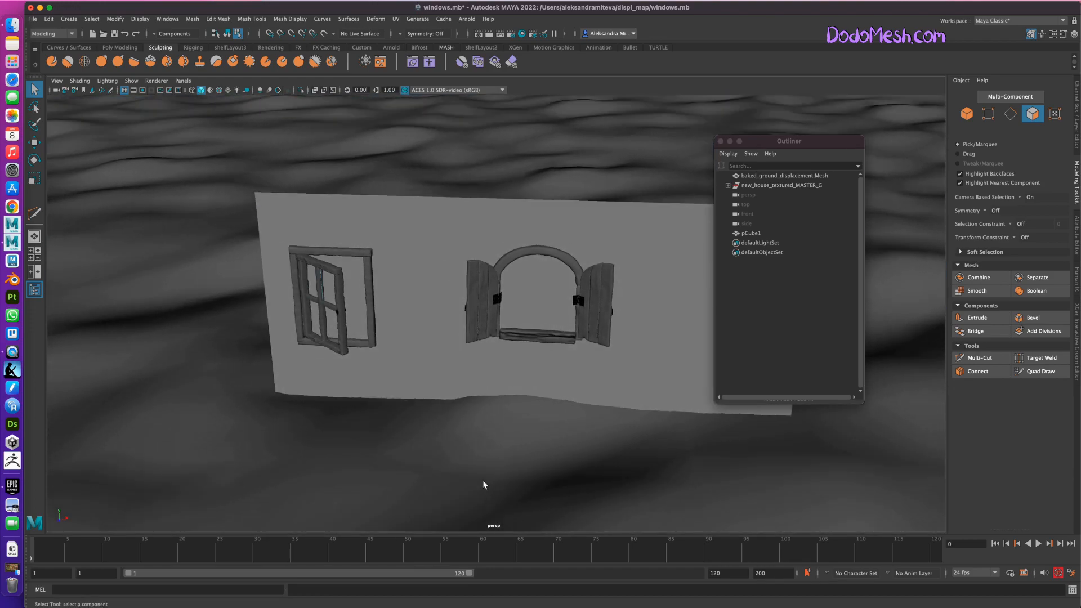
pyautogui.click(353, 277)
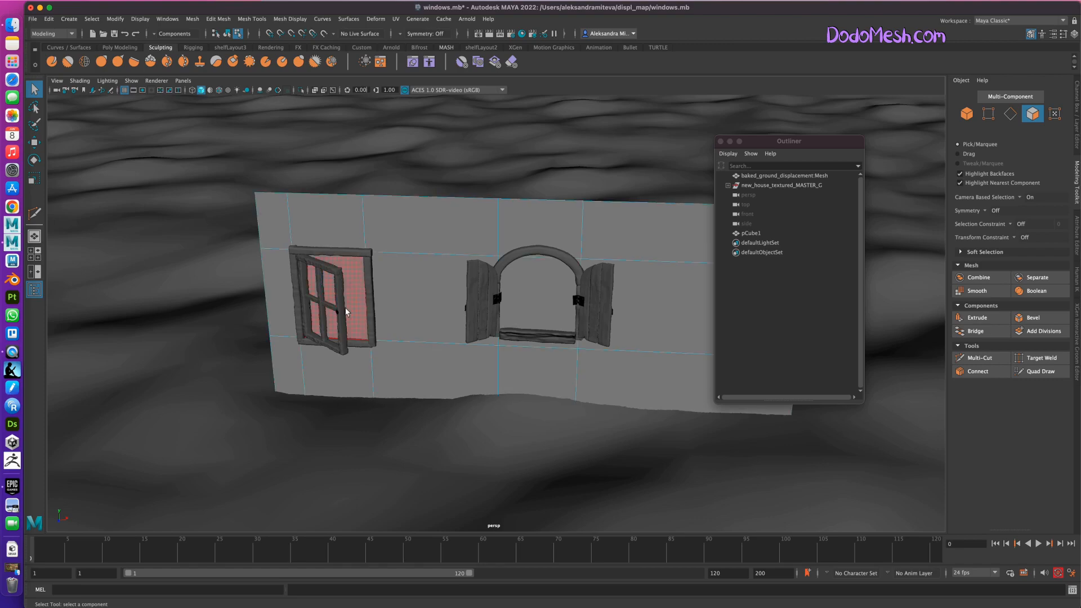
pyautogui.click(353, 299)
pyautogui.press('Delete')
# Insert a horizontal Multi-Cut edge loop in the wall at the round window's sill and exit the tool.
pyautogui.moveTo(616, 483)
pyautogui.keyDown('alt'); pyautogui.mouseDown()
pyautogui.moveTo(635, 468)
pyautogui.moveTo(618, 469)
pyautogui.mouseUp(); pyautogui.keyUp('alt')
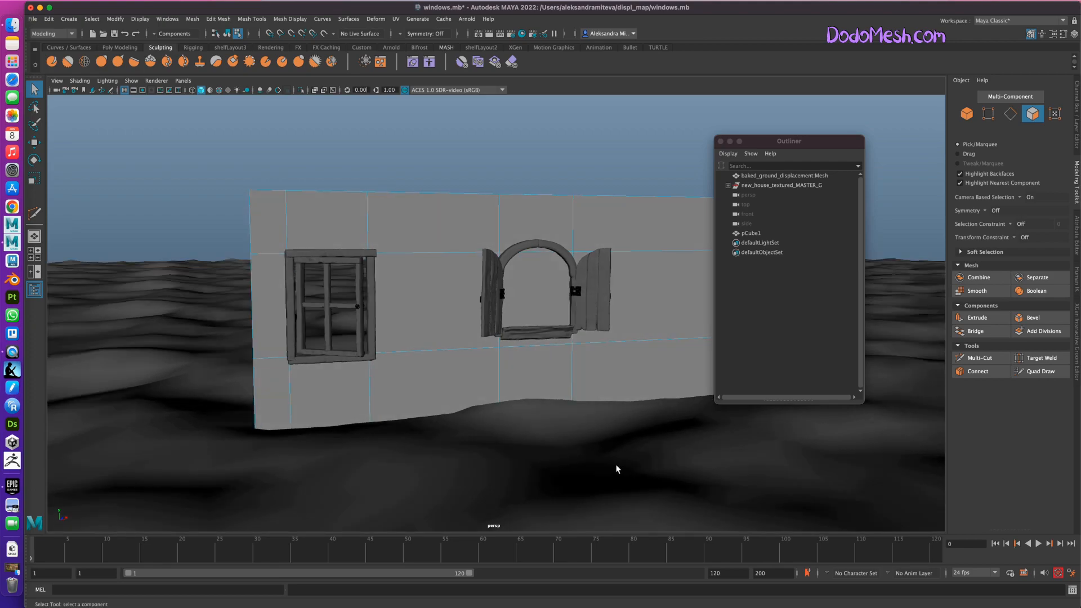
pyautogui.keyDown('alt'); pyautogui.moveTo(589, 458); pyautogui.dragTo(552, 480, button='middle'); pyautogui.keyUp('alt')
pyautogui.keyDown('alt'); pyautogui.moveTo(602, 471); pyautogui.dragTo(794, 450, button='right'); pyautogui.keyUp('alt')
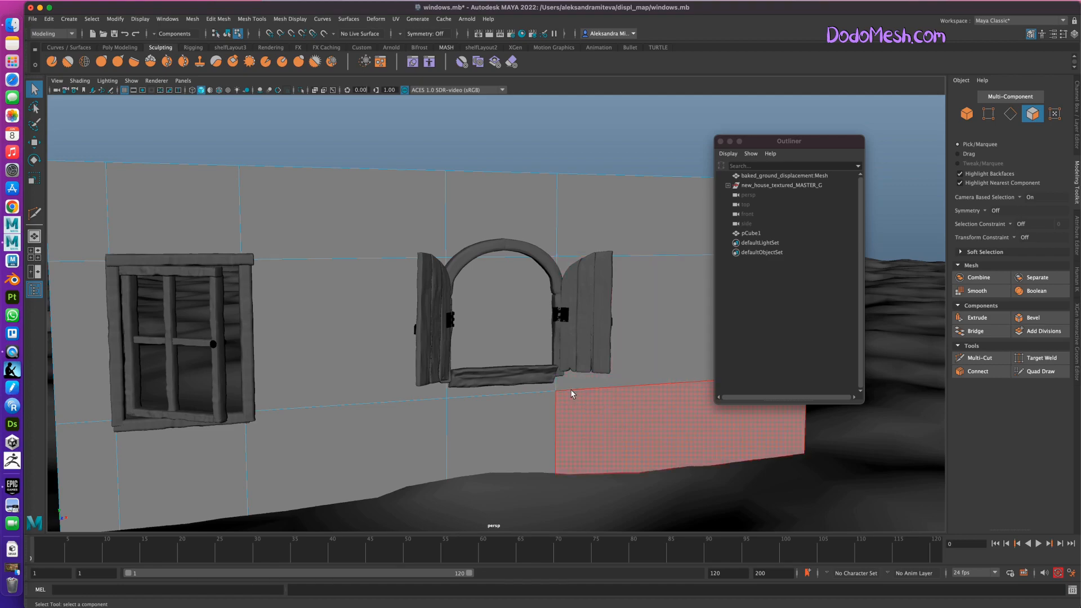
pyautogui.click(983, 358)
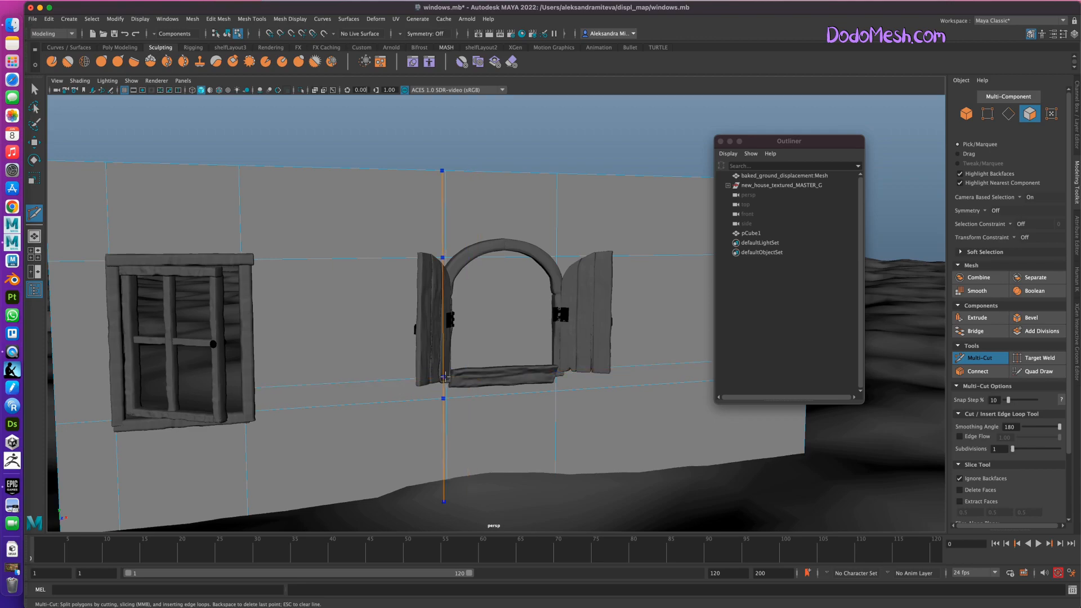
pyautogui.press('q')
pyautogui.keyDown('alt'); pyautogui.moveTo(540, 437); pyautogui.dragTo(528, 496); pyautogui.keyUp('alt')
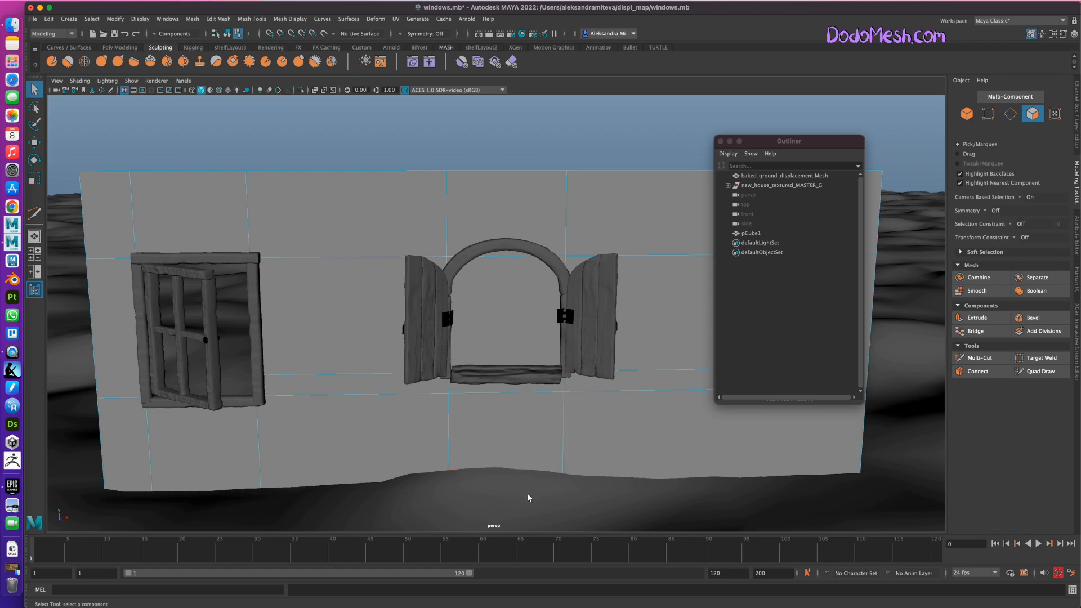
# Insert three vertical Multi-Cut edge loops through the round window's opening: one near each side and one in the middle.
pyautogui.click(985, 357)
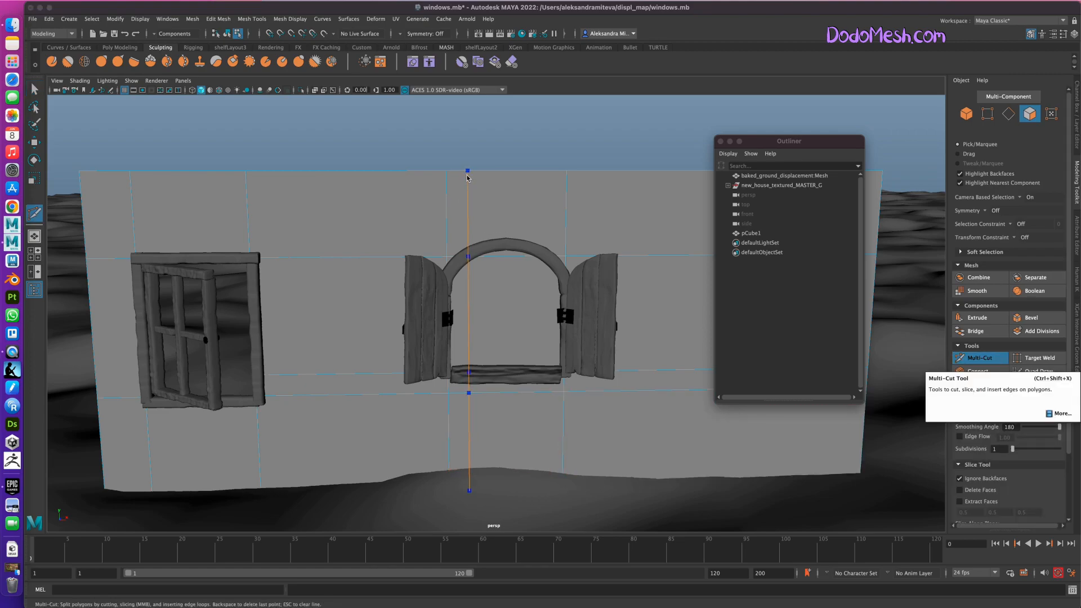
pyautogui.keyDown('ctrl'); pyautogui.click(550, 184); pyautogui.keyUp('ctrl')
pyautogui.keyDown('ctrl'); pyautogui.click(506, 187); pyautogui.keyUp('ctrl')
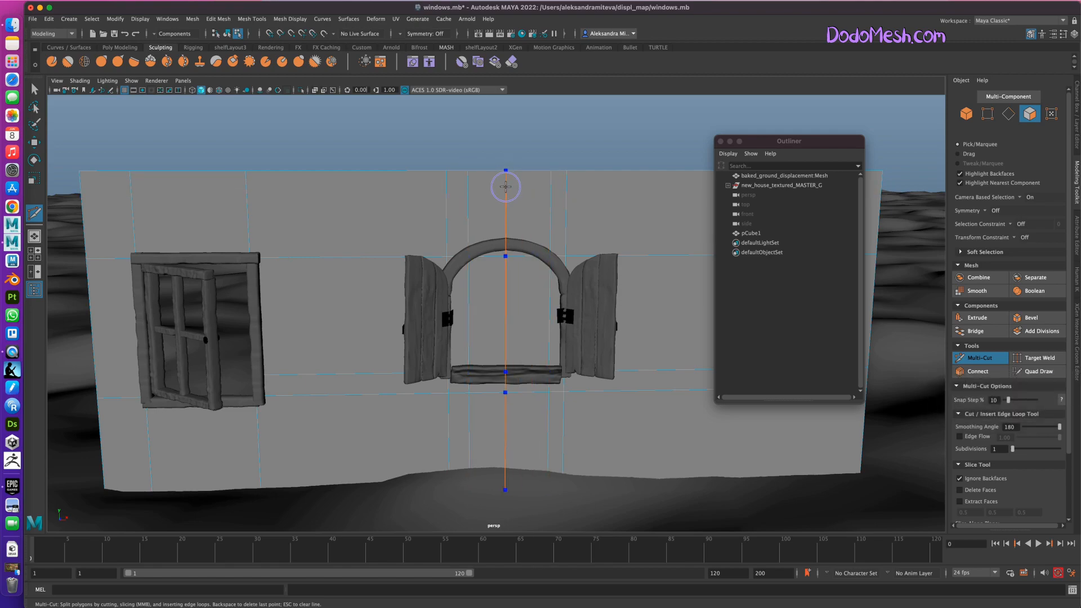
pyautogui.click(994, 359)
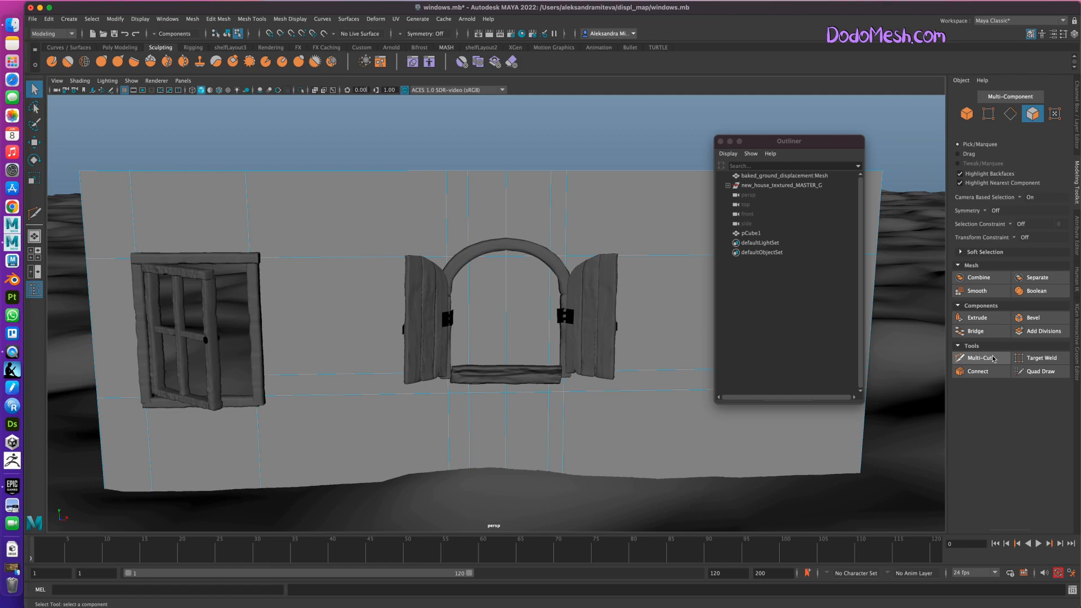
# Raise the wall's middle vertex at the top of the round window's arch to about Y 255.84.
pyautogui.click(988, 114)
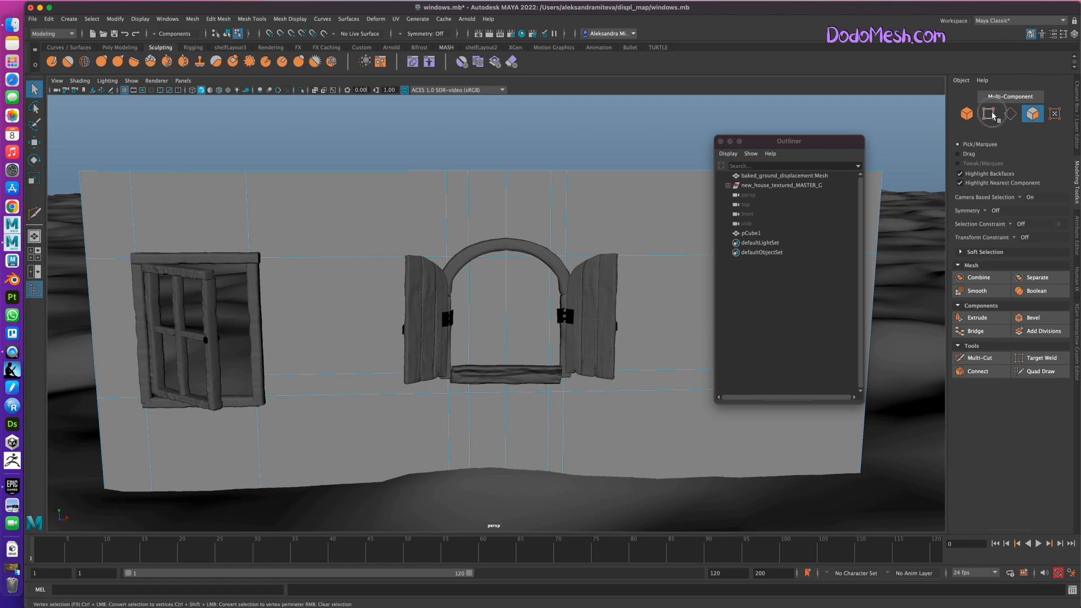
pyautogui.click(507, 257)
pyautogui.press('w')
pyautogui.moveTo(507, 236); pyautogui.dragTo(507, 220)
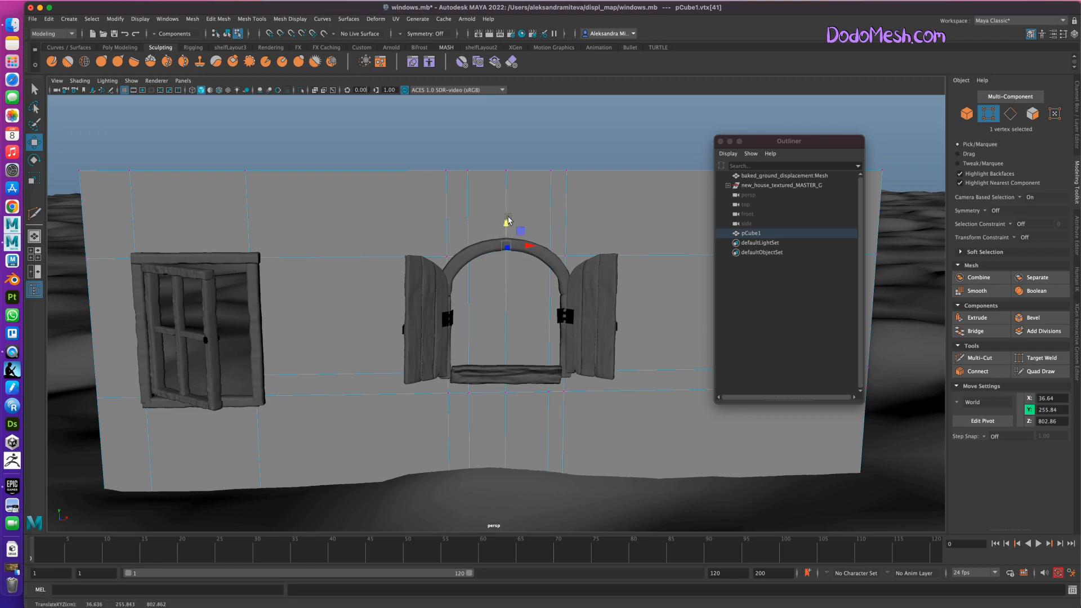
# Try lowering the wall vertex at one upper corner of the round window in wireframe display, and undo the move.
pyautogui.click(448, 257)
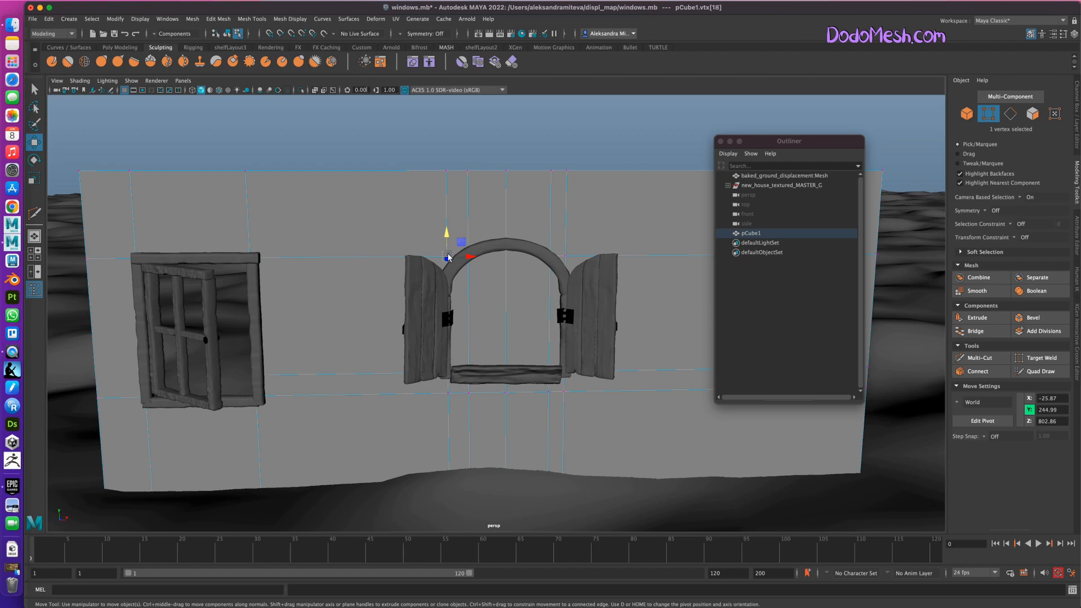
pyautogui.press('4')
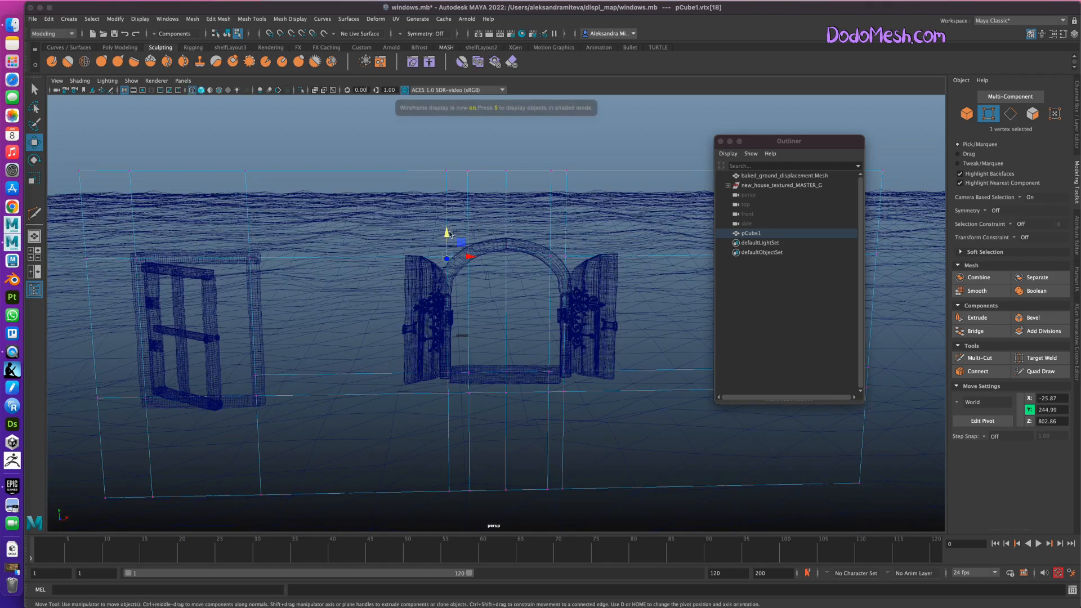
pyautogui.moveTo(447, 236); pyautogui.dragTo(448, 245)
pyautogui.press('z')
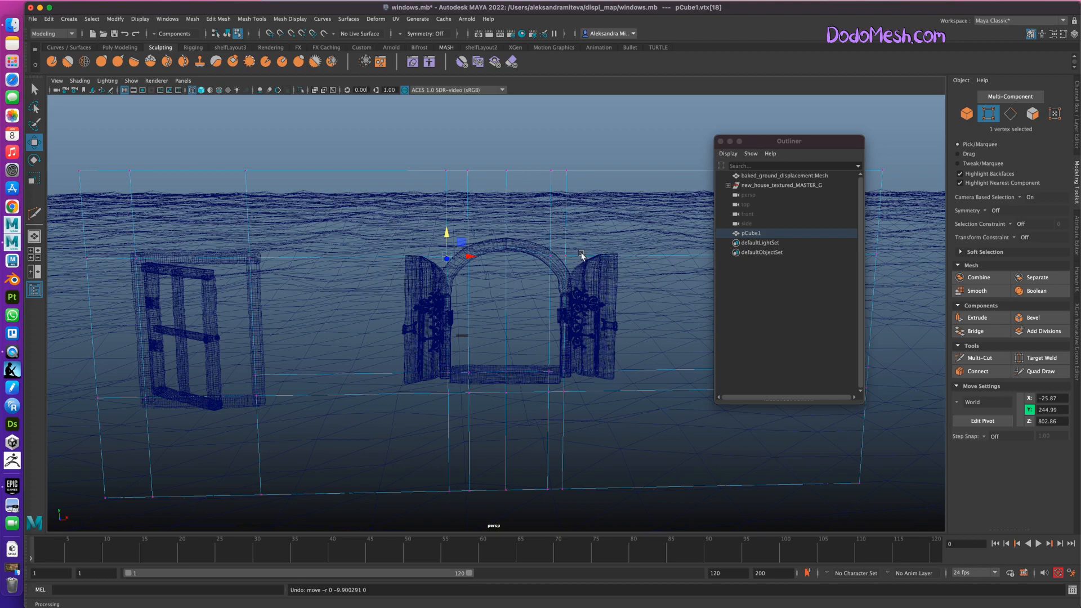
# Insert a horizontal Multi-Cut edge loop just below the loop at the round window's arch, and return to shaded display.
pyautogui.click(1013, 115)
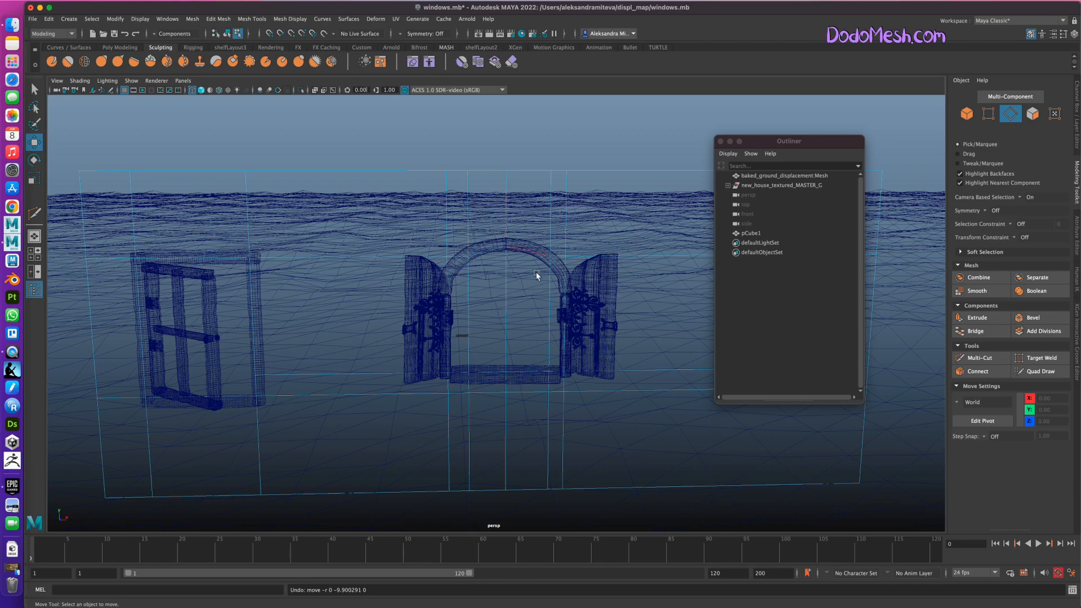
pyautogui.click(1001, 359)
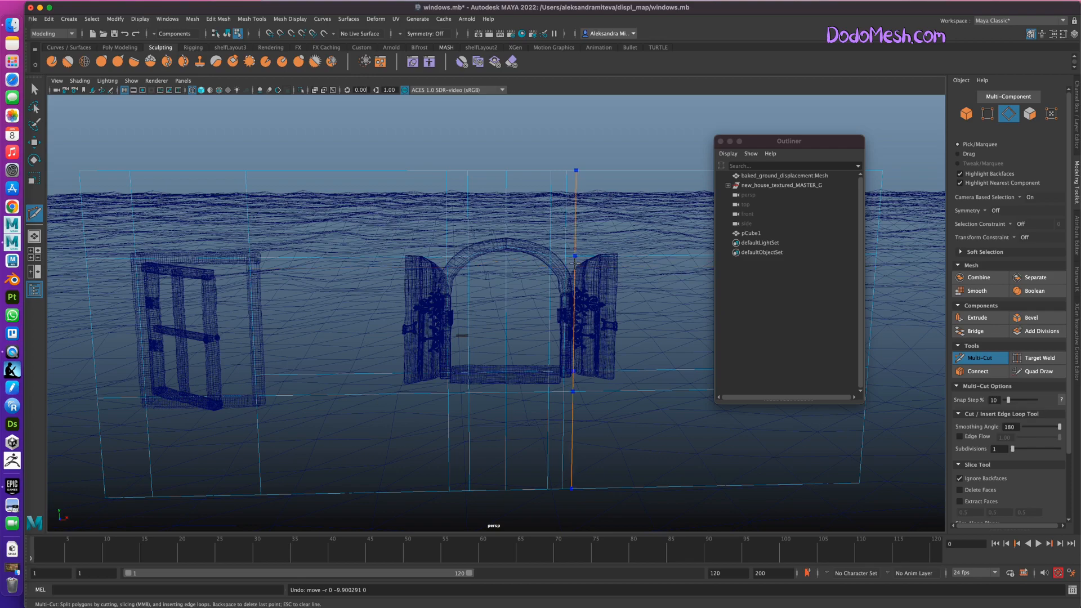
pyautogui.keyDown('ctrl'); pyautogui.click(570, 263); pyautogui.keyUp('ctrl')
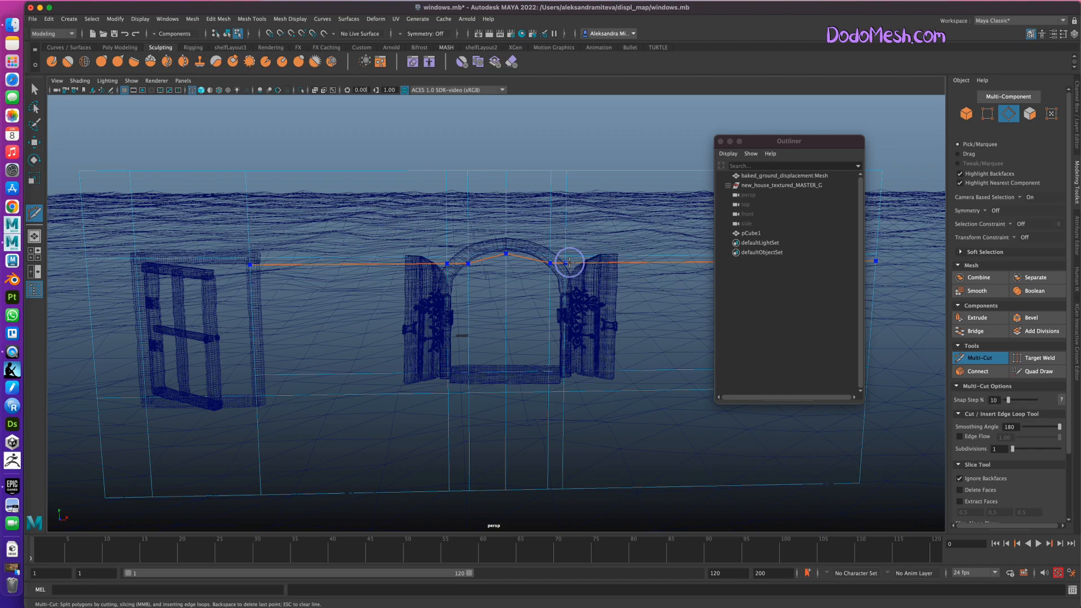
pyautogui.press('q')
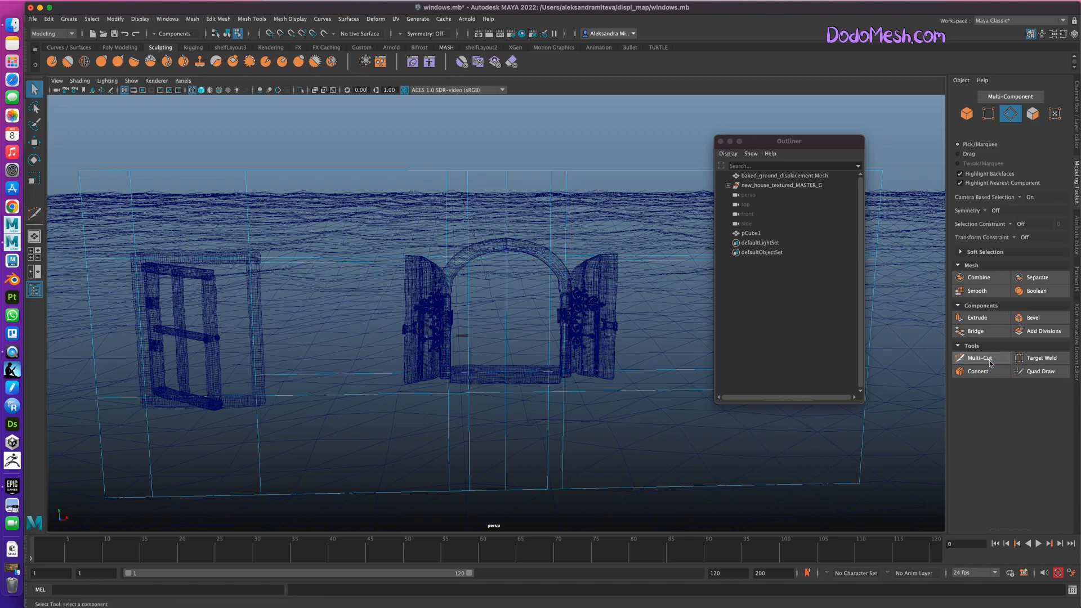
pyautogui.press('5')
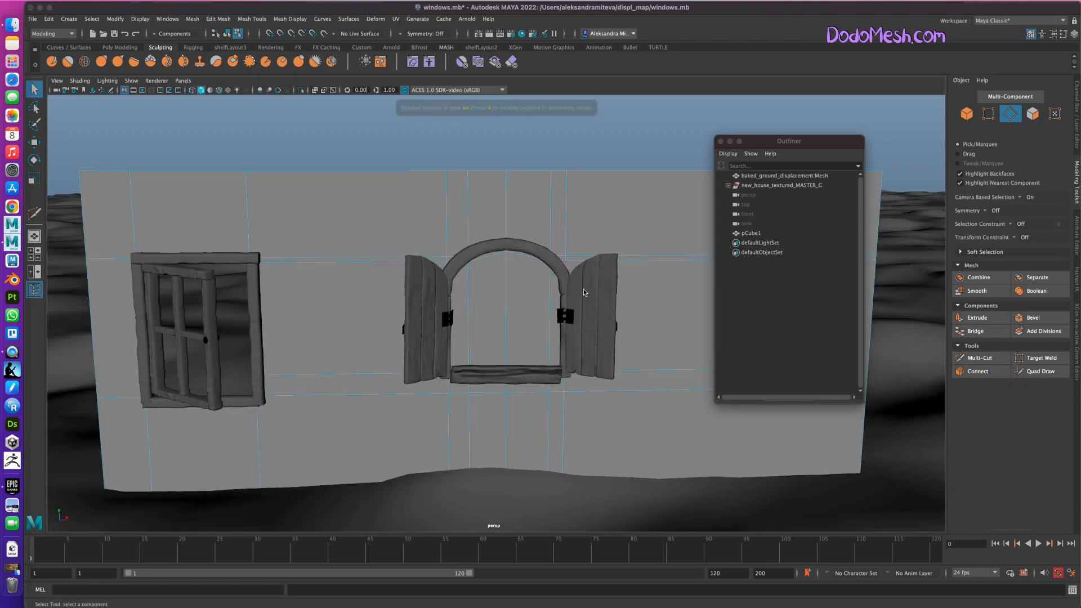
# Delete the four wall faces inside the round window's frame to open a hole.
pyautogui.press('F11')
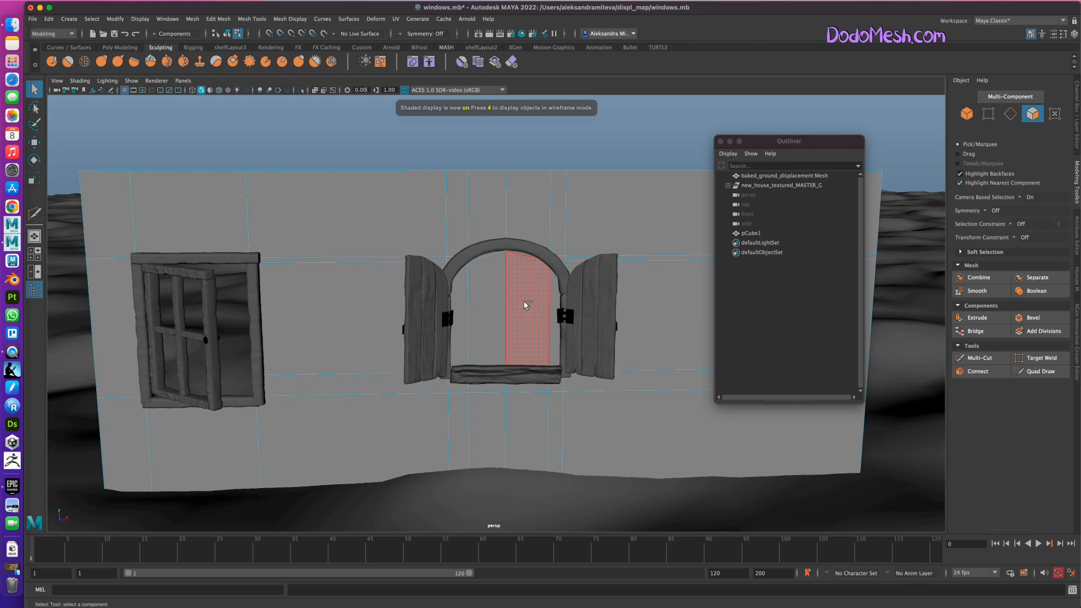
pyautogui.click(525, 305)
pyautogui.press('Delete')
pyautogui.click(481, 323)
pyautogui.press('Delete')
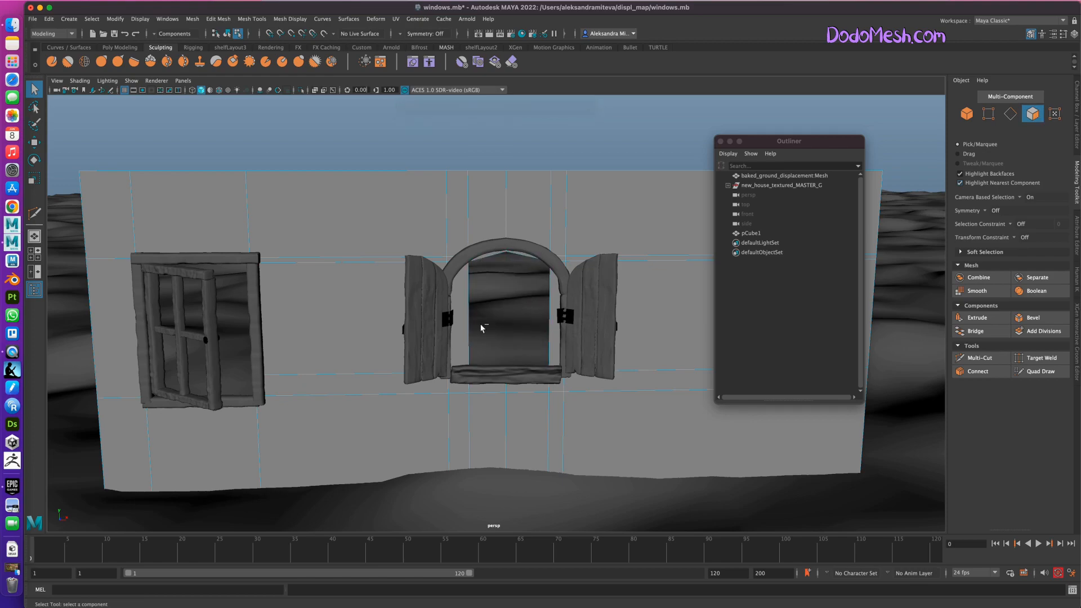
pyautogui.click(457, 329)
pyautogui.press('Delete')
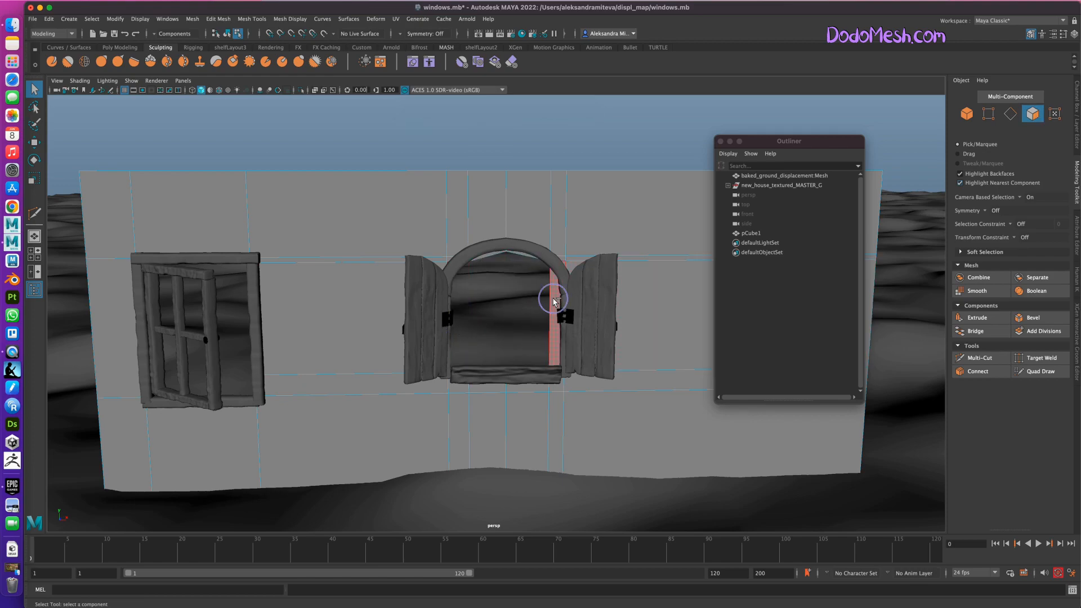
pyautogui.click(553, 298)
pyautogui.press('Delete')
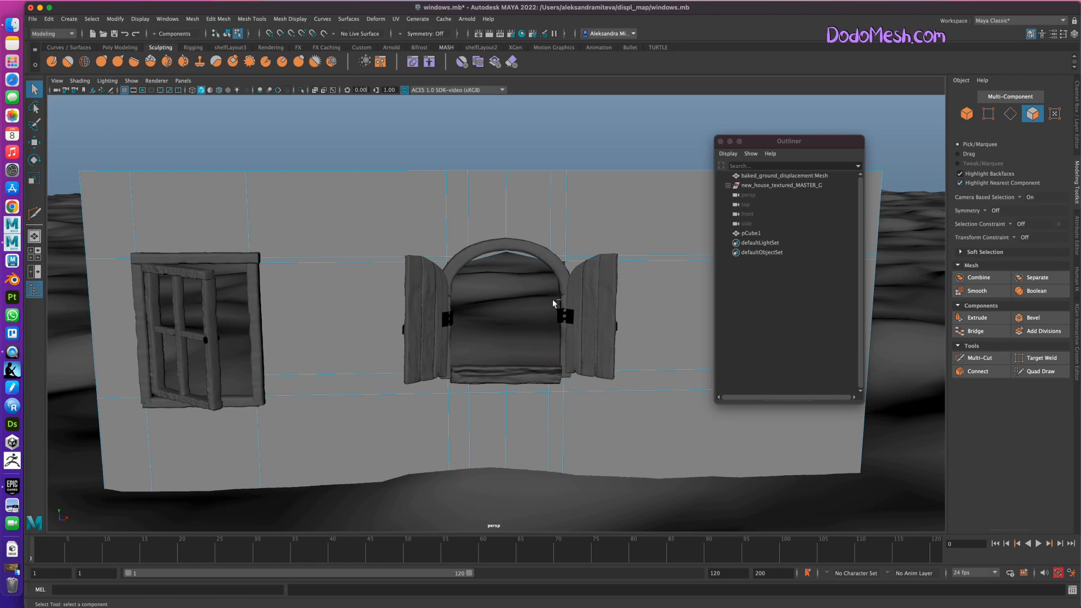
# Lower the two outer vertices at the upper corners of the round window's hole to about Y 231.44.
pyautogui.click(991, 113)
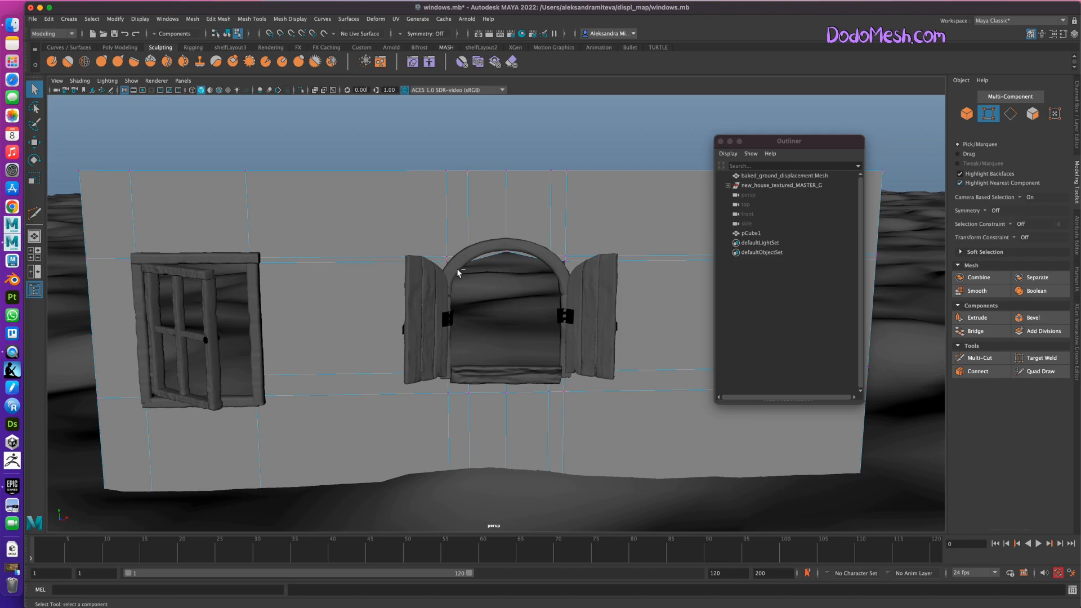
pyautogui.click(991, 117)
pyautogui.click(993, 117)
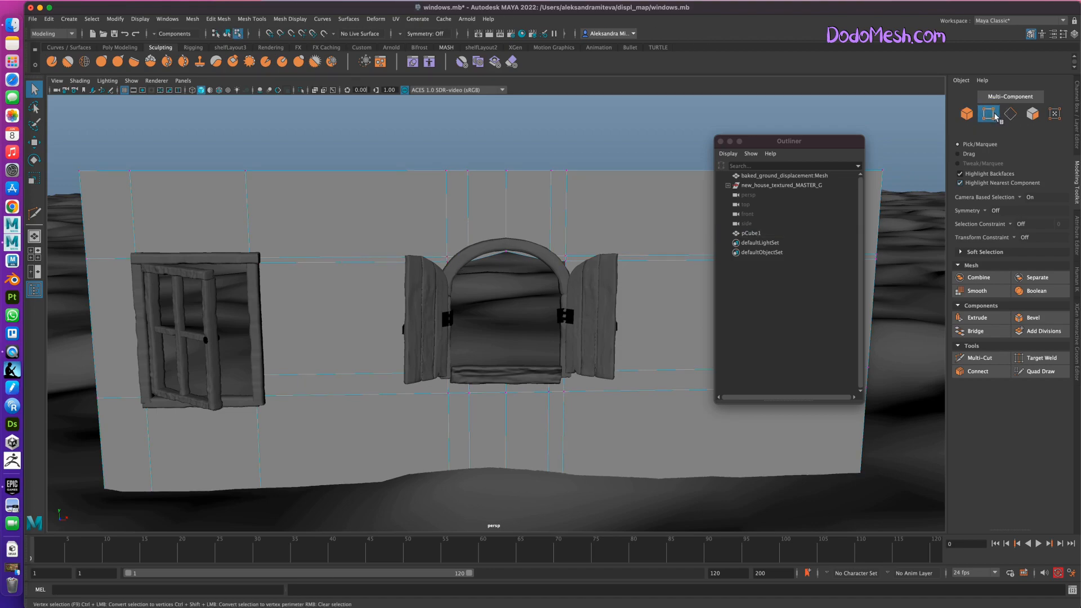
pyautogui.keyDown('alt'); pyautogui.moveTo(509, 347); pyautogui.dragTo(538, 341); pyautogui.keyUp('alt')
pyautogui.click(990, 116)
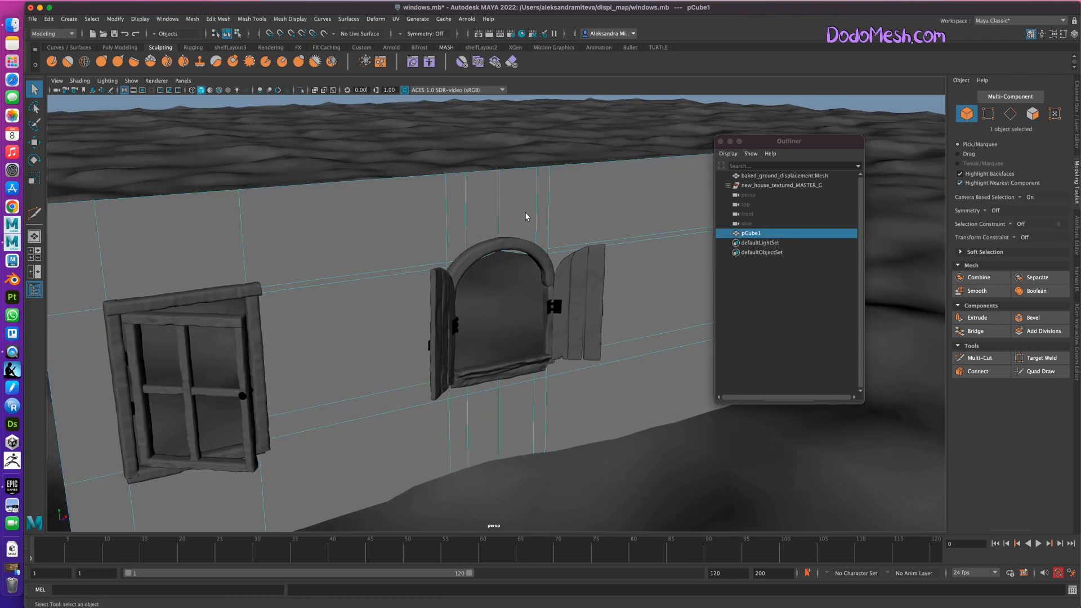
pyautogui.click(991, 117)
pyautogui.click(453, 269)
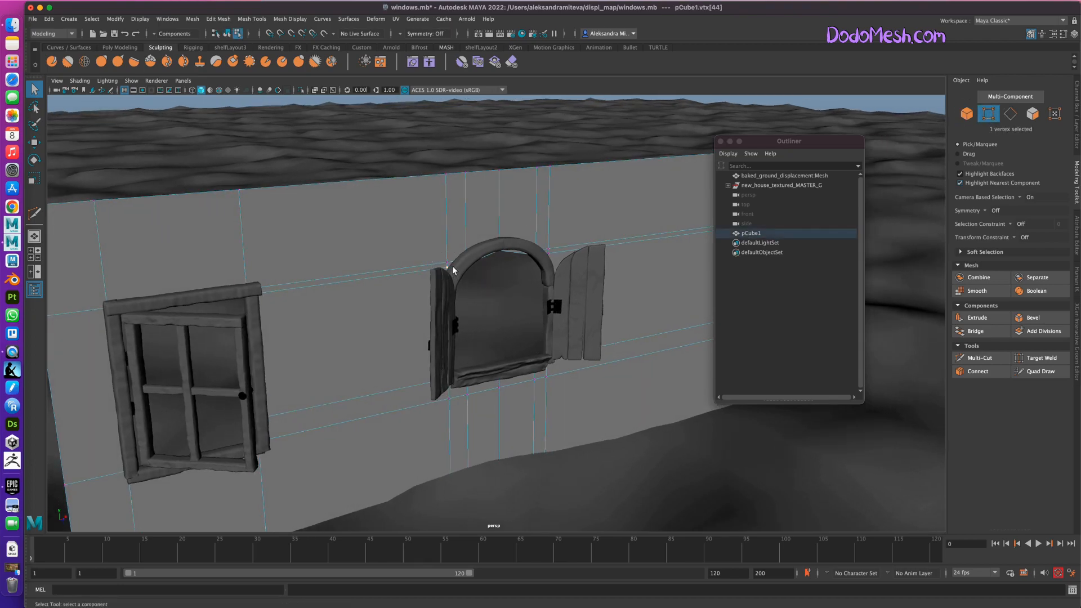
pyautogui.keyDown('alt'); pyautogui.moveTo(529, 414); pyautogui.dragTo(497, 440); pyautogui.keyUp('alt')
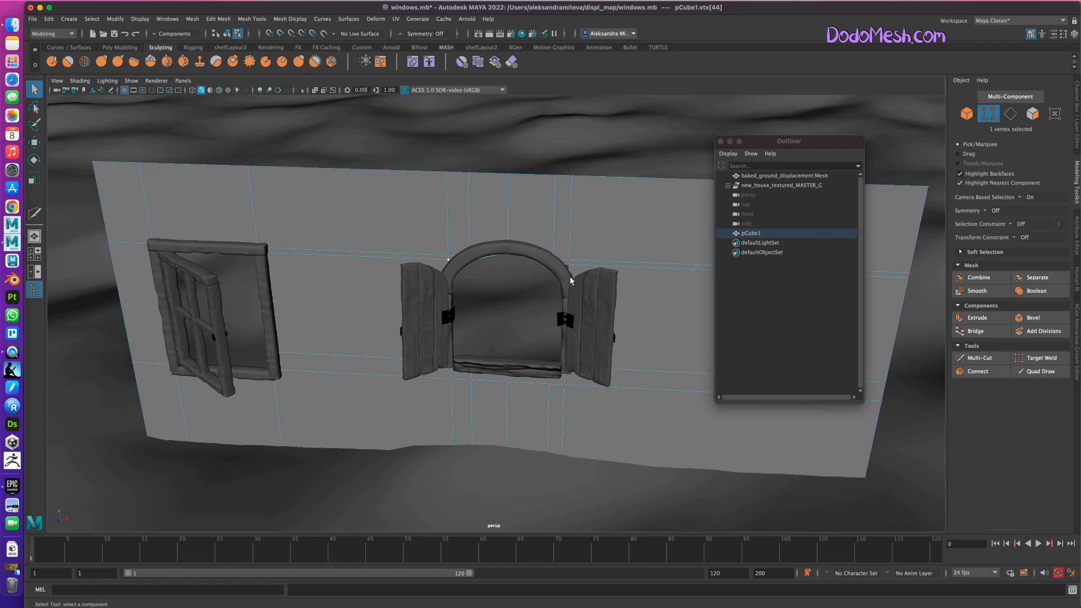
pyautogui.keyDown('shift'); pyautogui.click(569, 264); pyautogui.keyUp('shift')
pyautogui.press('w')
pyautogui.moveTo(512, 241); pyautogui.dragTo(513, 253)
pyautogui.keyDown('alt'); pyautogui.moveTo(579, 493); pyautogui.dragTo(580, 482); pyautogui.keyUp('alt')
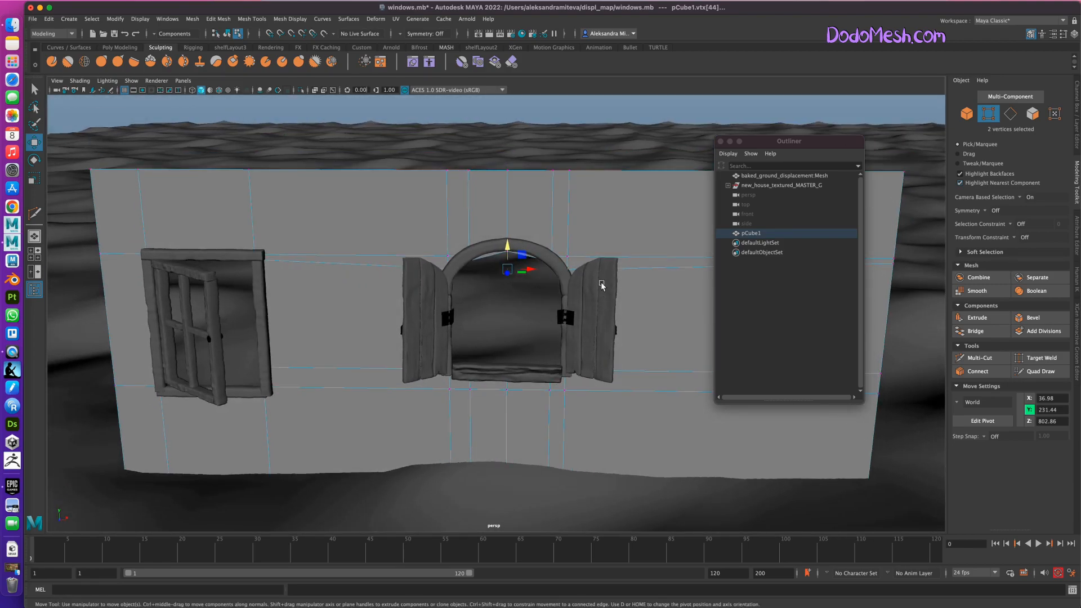
# Insert two vertical Multi-Cut edges in the wall above the arch, one on each side of the middle edge.
pyautogui.click(997, 359)
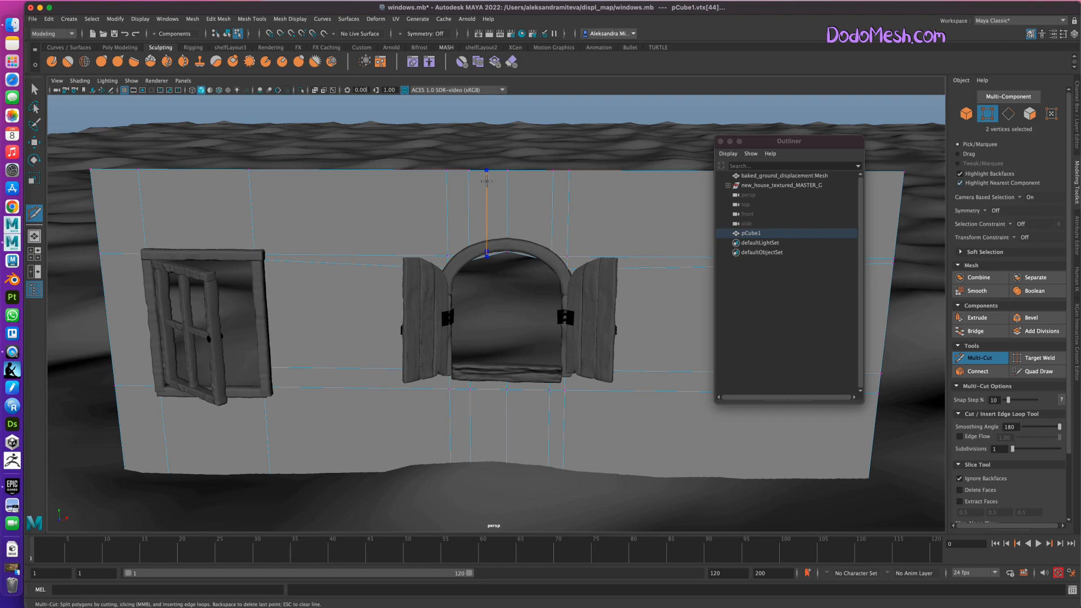
pyautogui.keyDown('ctrl'); pyautogui.click(529, 175); pyautogui.keyUp('ctrl')
pyautogui.click(994, 359)
# Raise the two new hole vertices beside the arch's peak to about Y 253.03, and save the scene.
pyautogui.click(489, 256)
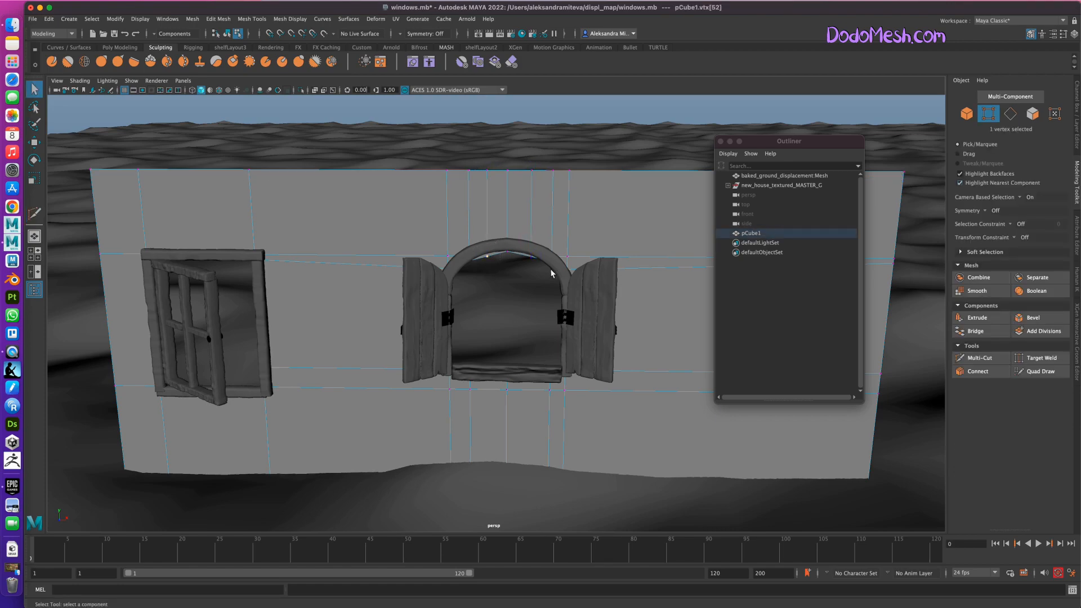
pyautogui.keyDown('shift'); pyautogui.click(537, 260); pyautogui.keyUp('shift')
pyautogui.press('w')
pyautogui.moveTo(508, 234); pyautogui.dragTo(508, 227)
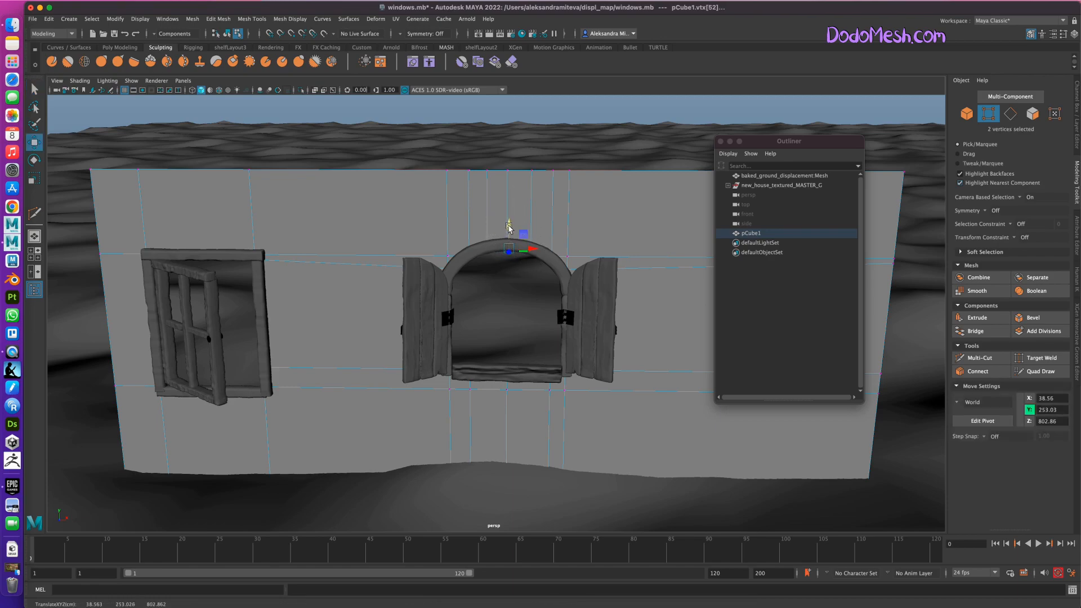
pyautogui.moveTo(591, 490)
pyautogui.keyDown('alt'); pyautogui.mouseDown()
pyautogui.moveTo(632, 490)
pyautogui.moveTo(580, 488)
pyautogui.moveTo(591, 490)
pyautogui.mouseUp(); pyautogui.keyUp('alt')
pyautogui.keyDown('alt'); pyautogui.moveTo(591, 490); pyautogui.dragTo(552, 415, button='right'); pyautogui.keyUp('alt')
pyautogui.hotkey('ctrl', 's')
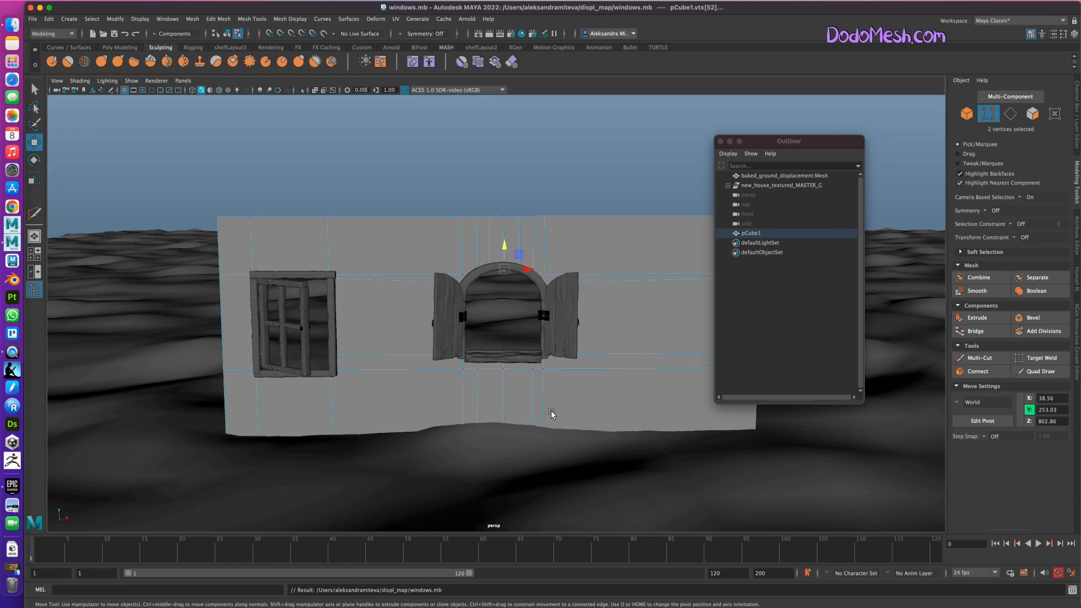
# Move the Outliner clear of the wall and lower the upper loop's vertex at the wall's far side edge to about Y 236.86.
pyautogui.click(967, 115)
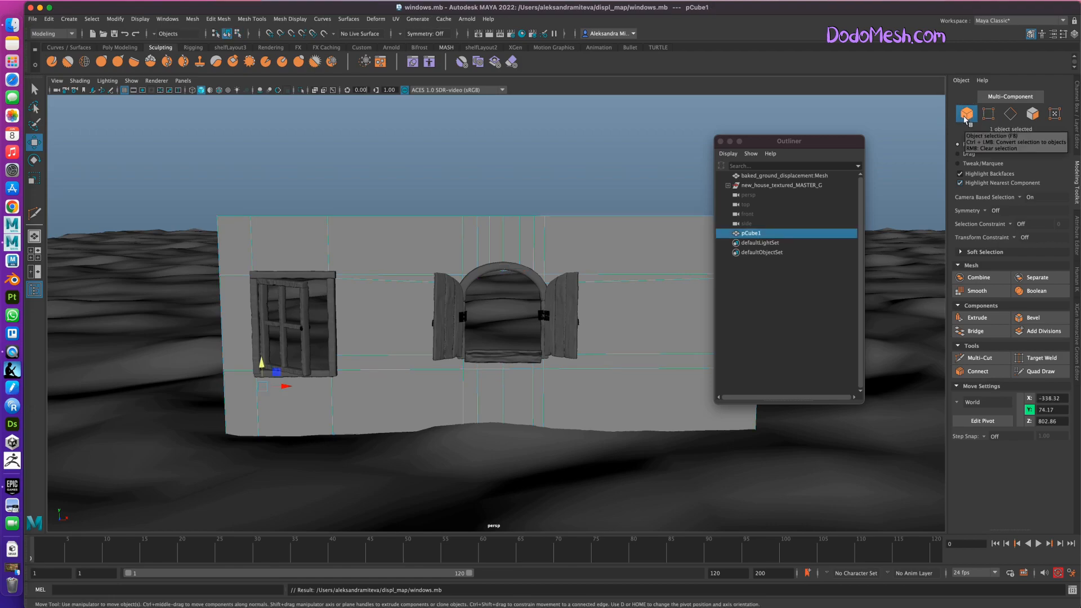
pyautogui.moveTo(788, 141); pyautogui.dragTo(888, 123)
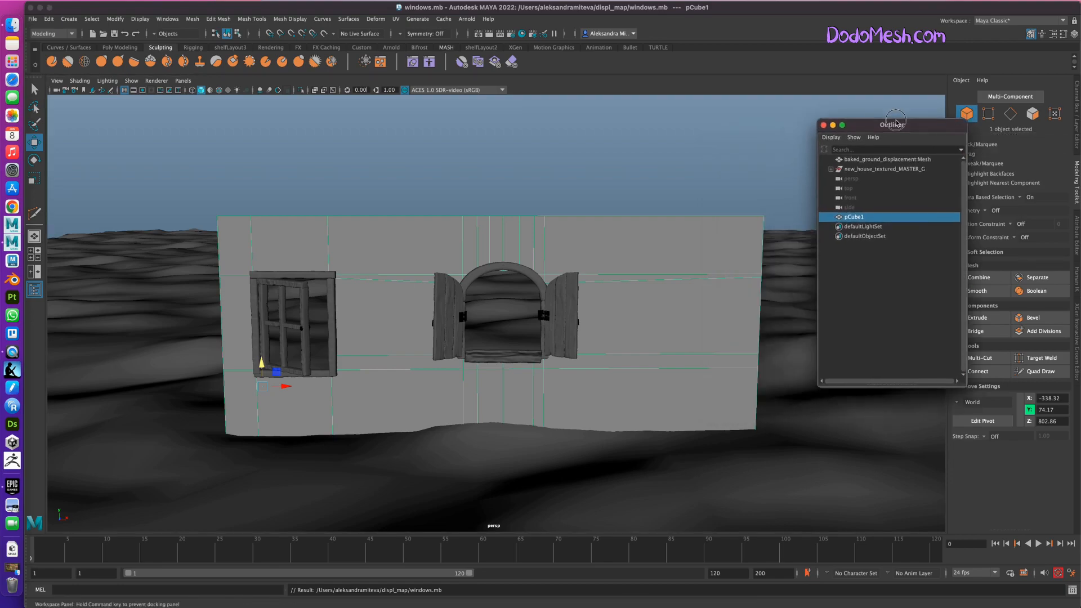
pyautogui.click(989, 114)
pyautogui.click(761, 276)
pyautogui.moveTo(761, 257); pyautogui.dragTo(764, 256)
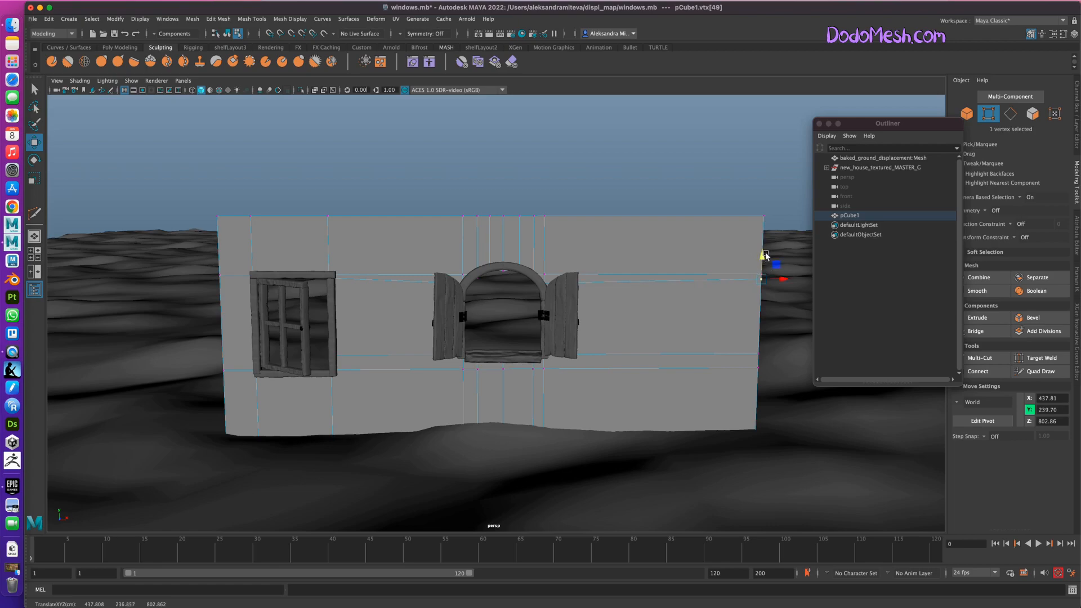
pyautogui.keyDown('alt'); pyautogui.moveTo(369, 316); pyautogui.dragTo(368, 317); pyautogui.keyUp('alt')
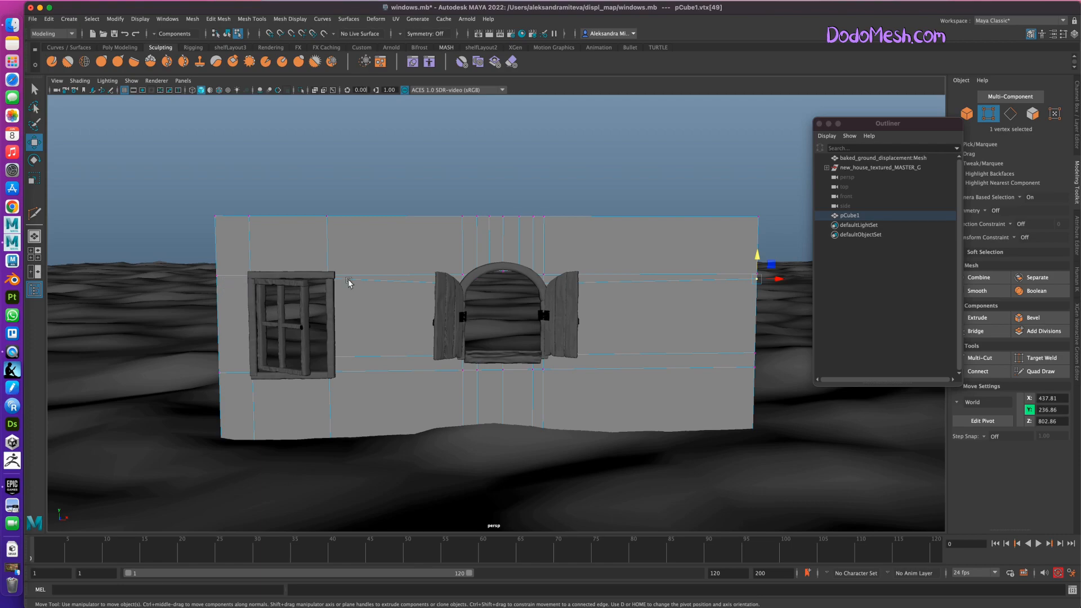
# Fine-tune the heights of the upper loop's far side vertex, the hole's peak vertex and the vertex beside the arch.
pyautogui.moveTo(756, 256); pyautogui.dragTo(757, 260)
pyautogui.click(502, 272)
pyautogui.moveTo(503, 247); pyautogui.dragTo(503, 246)
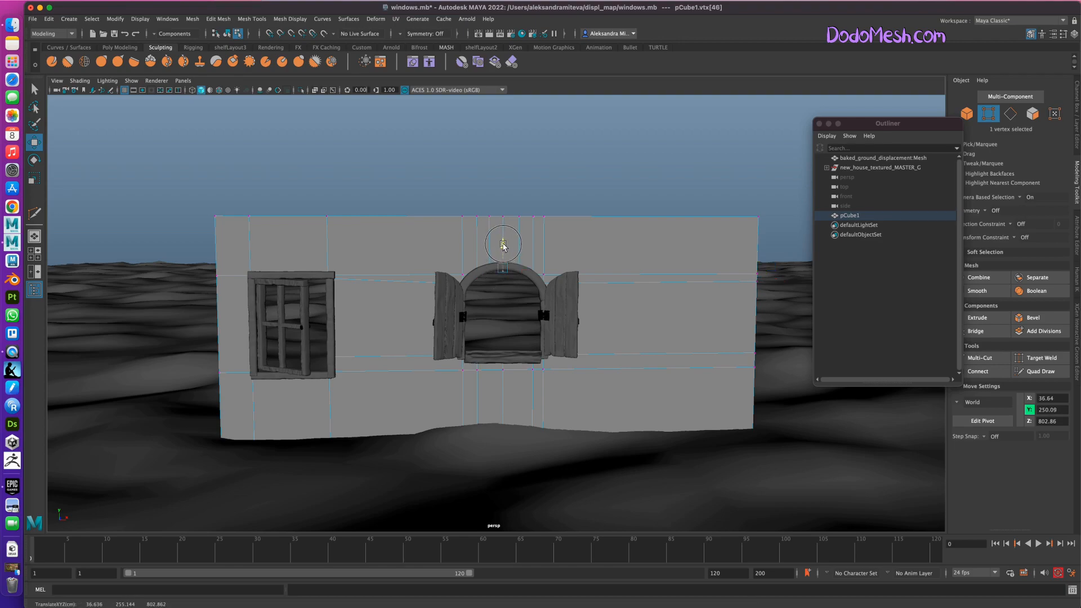
pyautogui.click(476, 276)
pyautogui.moveTo(476, 254); pyautogui.dragTo(477, 259)
pyautogui.press('F8')
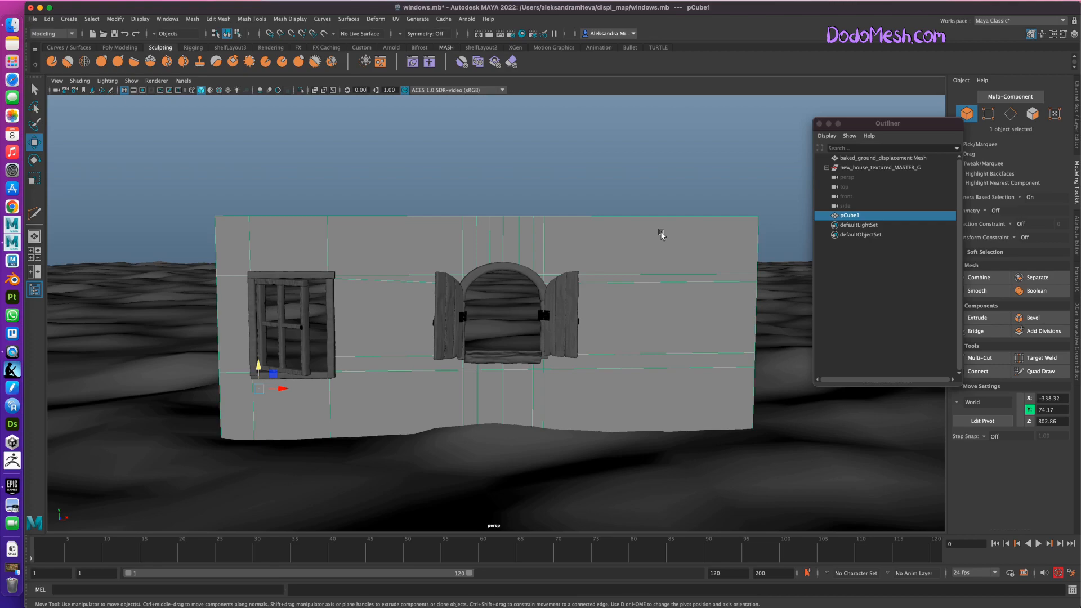
# Extrude the wall's outer border edges backward with Local Translate Z about -50.03 to give the wall thickness.
pyautogui.click(1010, 115)
pyautogui.keyDown('alt'); pyautogui.moveTo(650, 485); pyautogui.dragTo(671, 495); pyautogui.keyUp('alt')
pyautogui.click(603, 179)
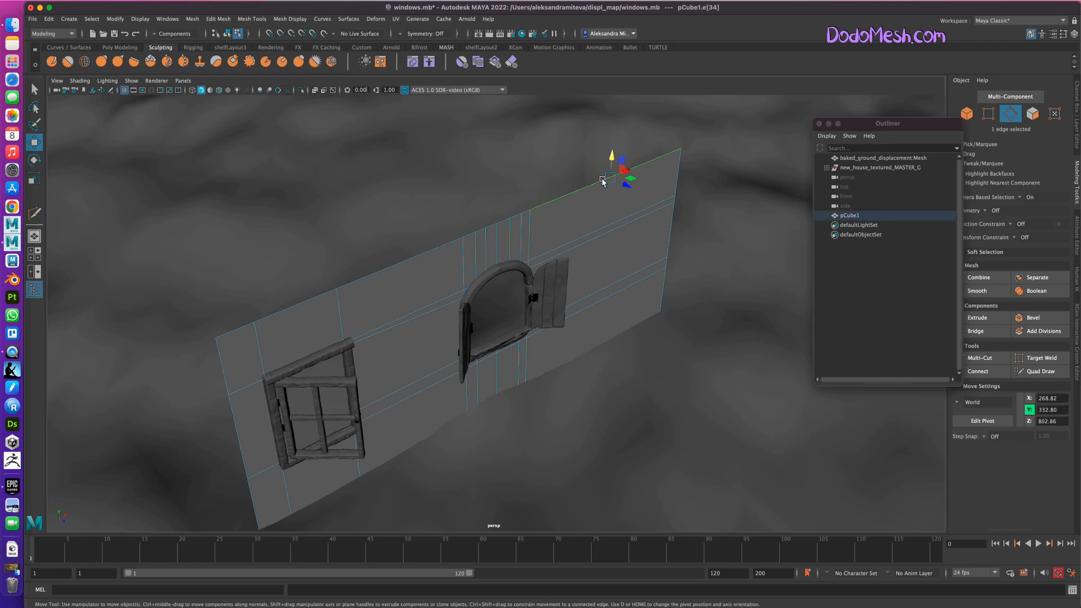
pyautogui.press('q')
pyautogui.doubleClick(526, 212)
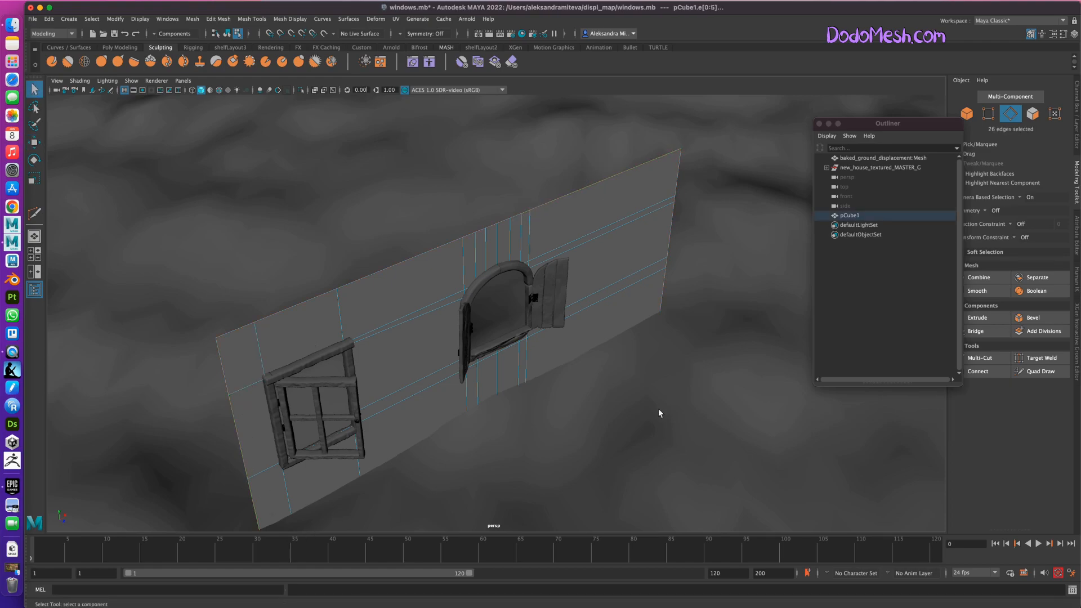
pyautogui.press('4')
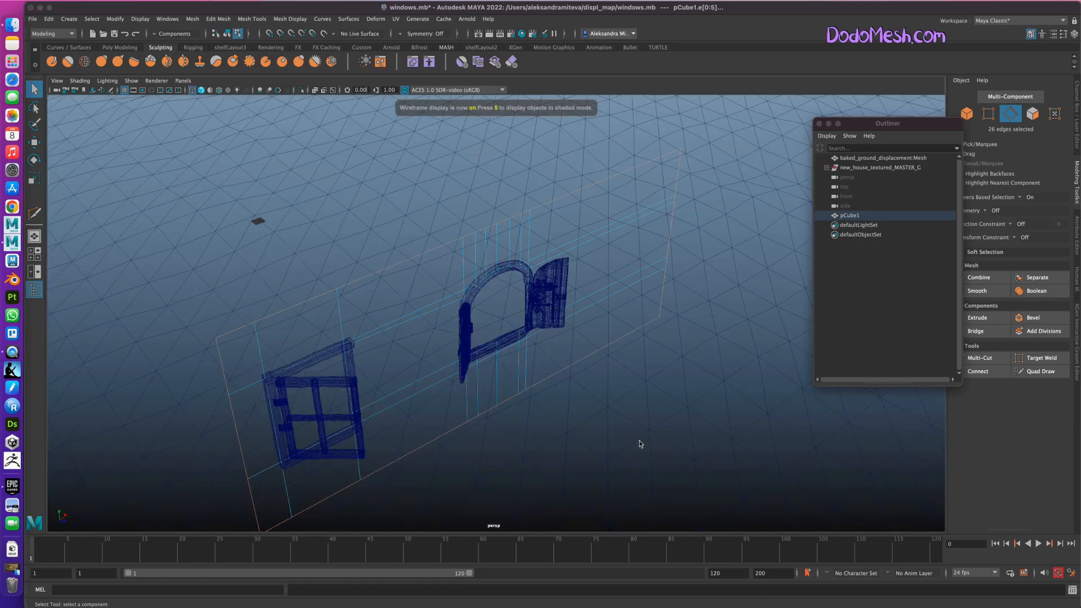
pyautogui.press('5')
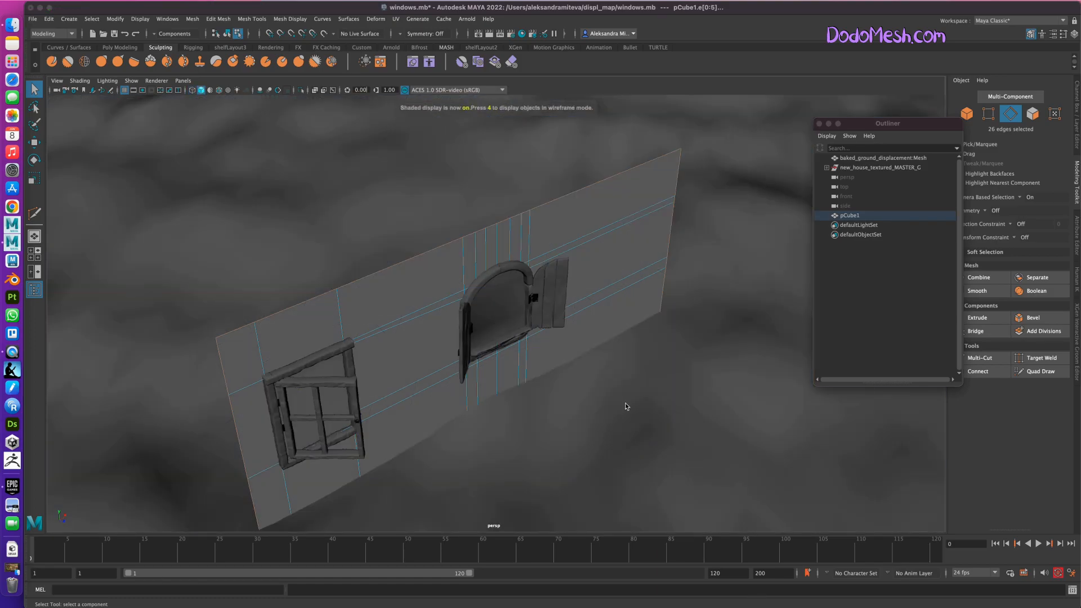
pyautogui.keyDown('alt'); pyautogui.moveTo(641, 441); pyautogui.dragTo(634, 439); pyautogui.keyUp('alt')
pyautogui.keyDown('alt'); pyautogui.moveTo(634, 438); pyautogui.dragTo(498, 415, button='right'); pyautogui.keyUp('alt')
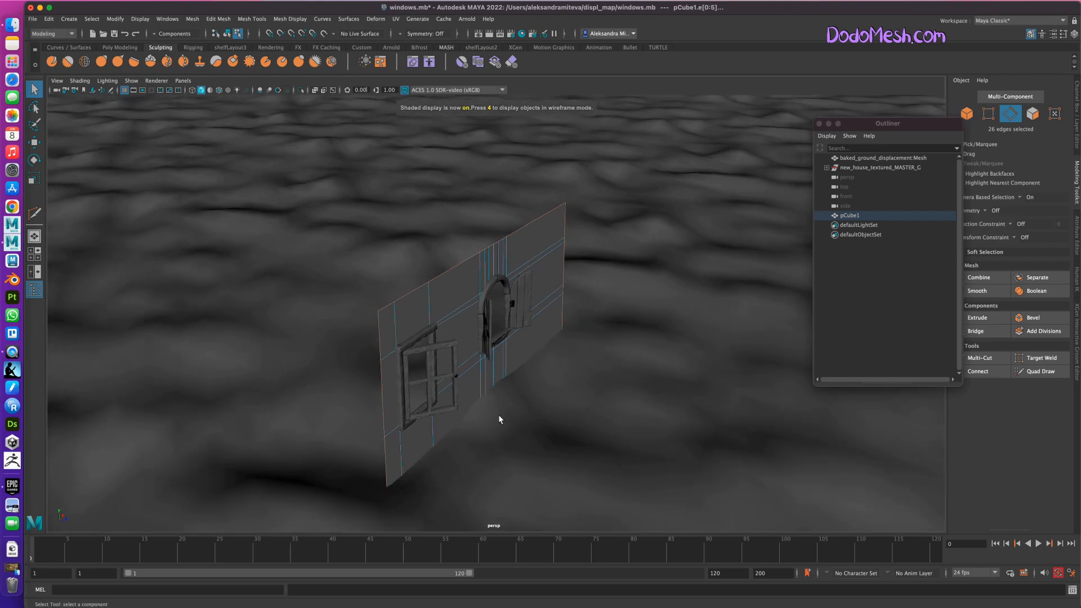
pyautogui.hotkey('ctrl', 'e')
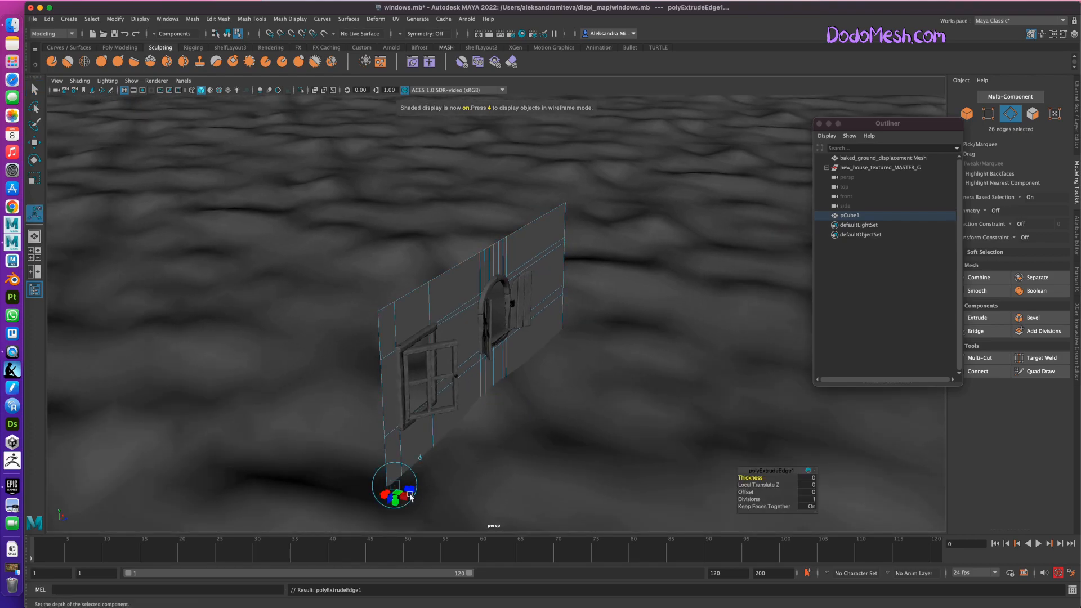
pyautogui.moveTo(404, 488); pyautogui.dragTo(437, 463)
pyautogui.keyDown('alt'); pyautogui.moveTo(531, 457); pyautogui.dragTo(584, 473); pyautogui.keyUp('alt')
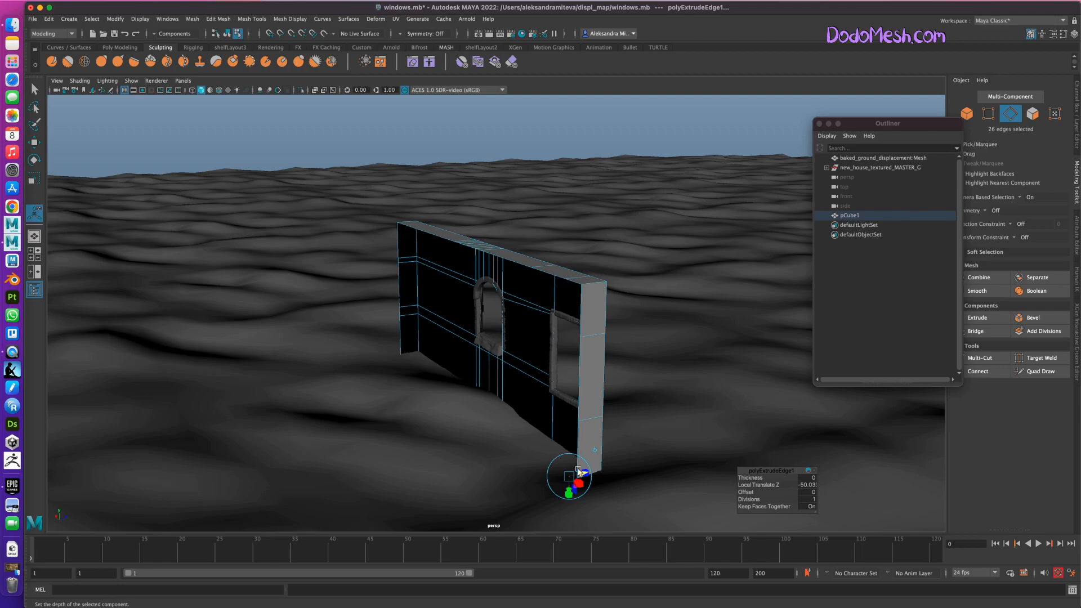
pyautogui.keyDown('alt'); pyautogui.moveTo(582, 474); pyautogui.dragTo(571, 434); pyautogui.keyUp('alt')
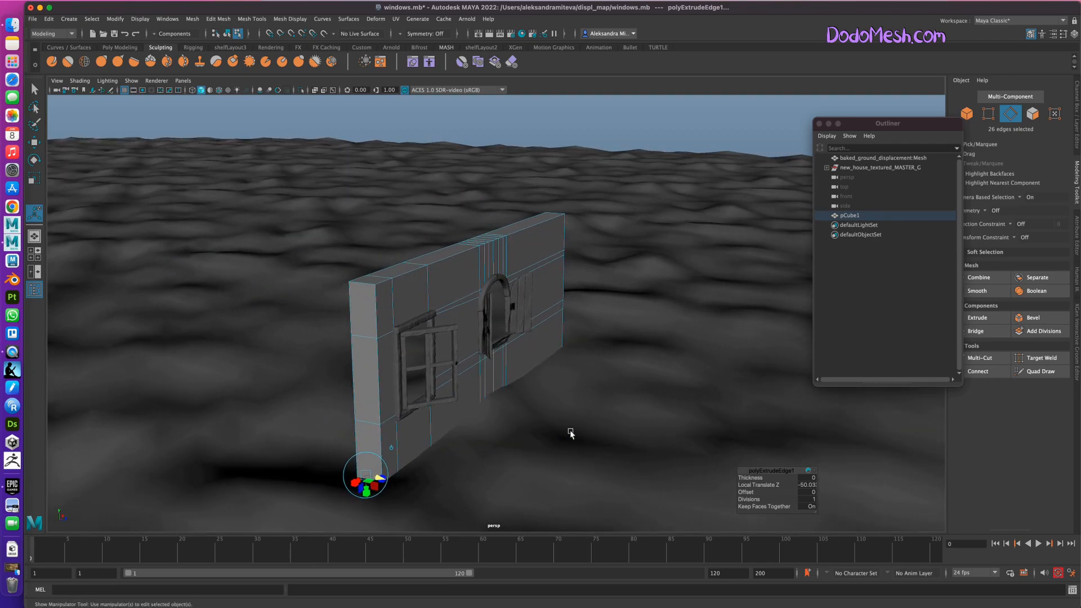
# Turn on the smooth mesh preview for the whole wall object and examine its rounded shape from the front and side.
pyautogui.keyDown('alt'); pyautogui.moveTo(593, 480); pyautogui.dragTo(548, 474); pyautogui.keyUp('alt')
pyautogui.keyDown('alt'); pyautogui.moveTo(562, 484); pyautogui.dragTo(672, 456, button='right'); pyautogui.keyUp('alt')
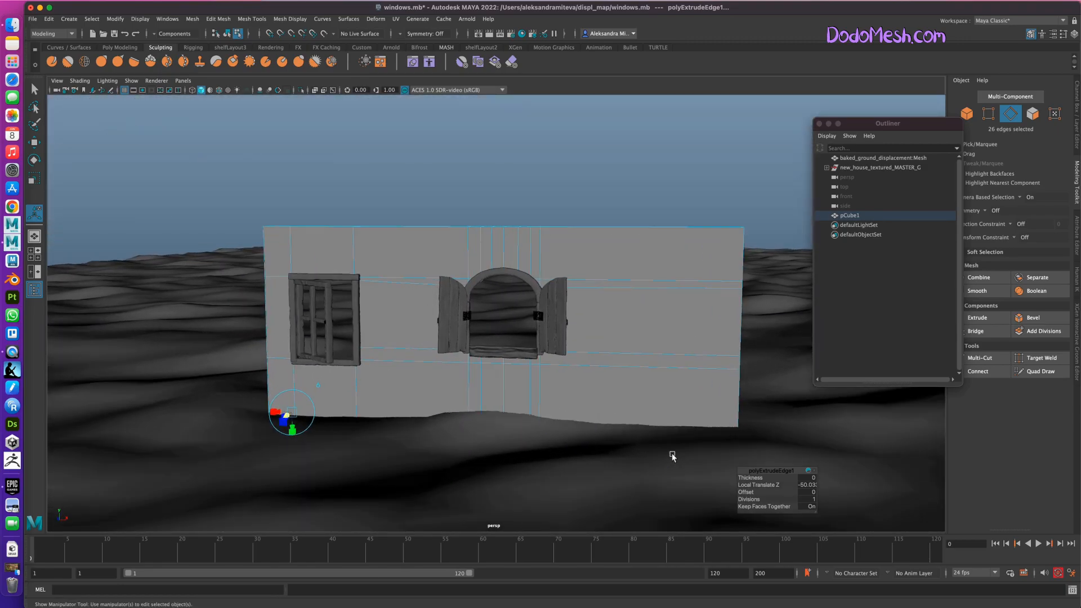
pyautogui.keyDown('alt'); pyautogui.moveTo(603, 498); pyautogui.dragTo(629, 507); pyautogui.keyUp('alt')
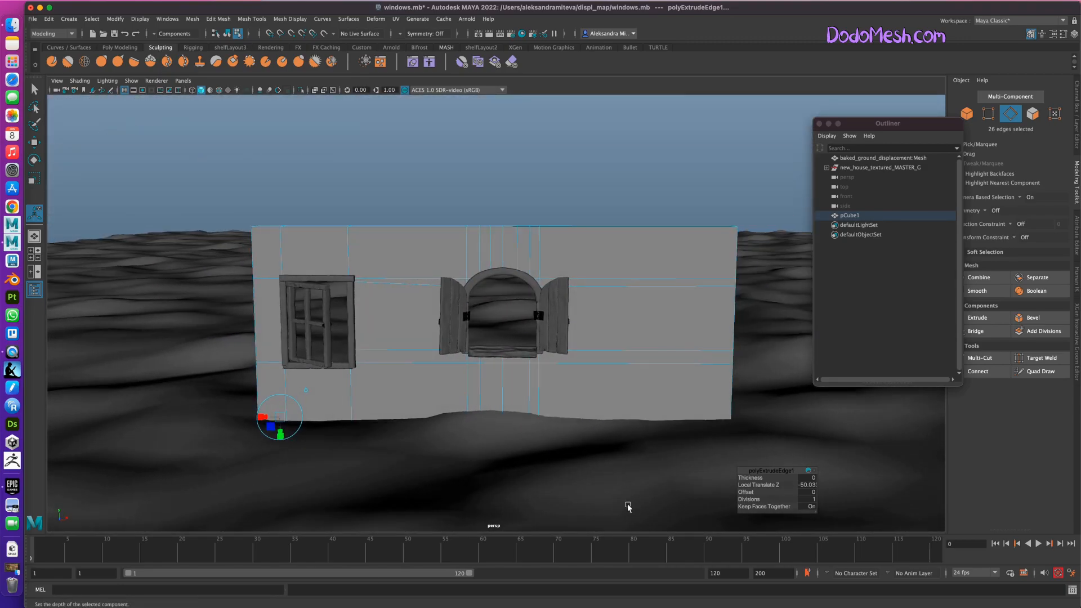
pyautogui.click(967, 115)
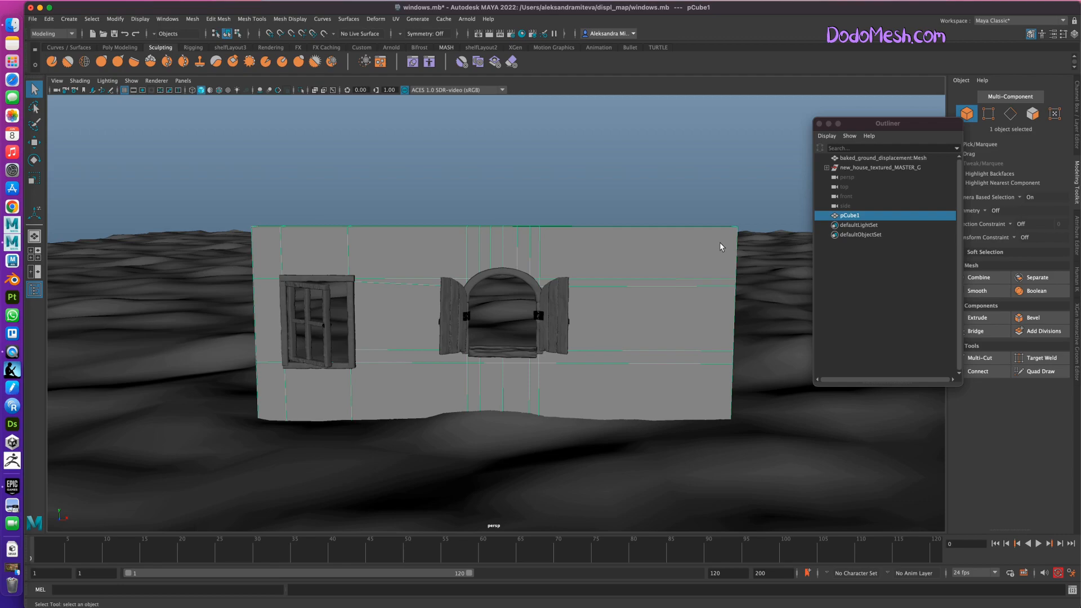
pyautogui.press('3')
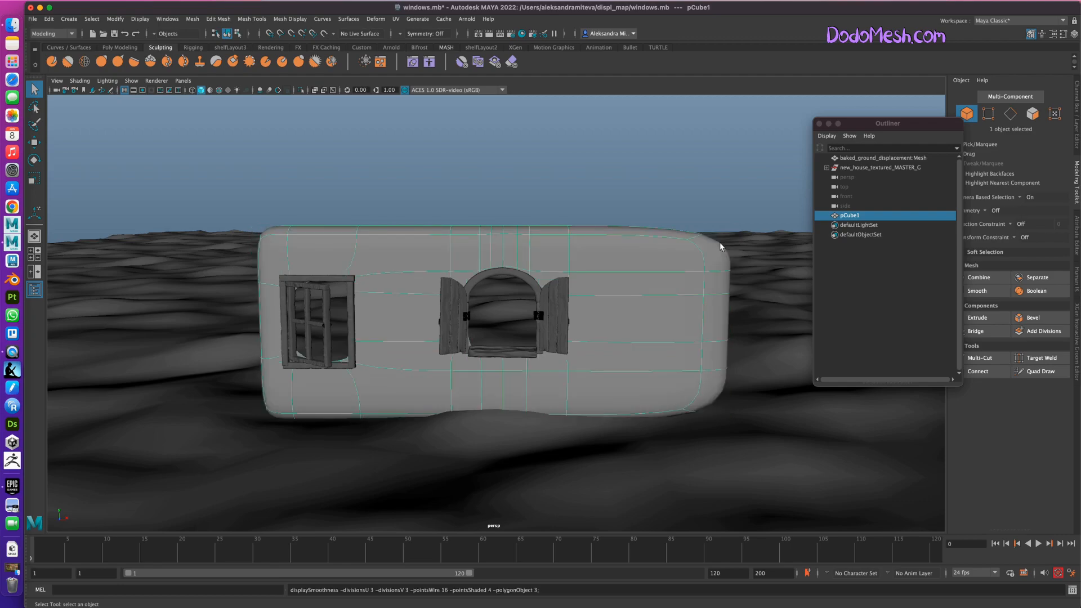
pyautogui.keyDown('alt'); pyautogui.moveTo(718, 455); pyautogui.dragTo(700, 453); pyautogui.keyUp('alt')
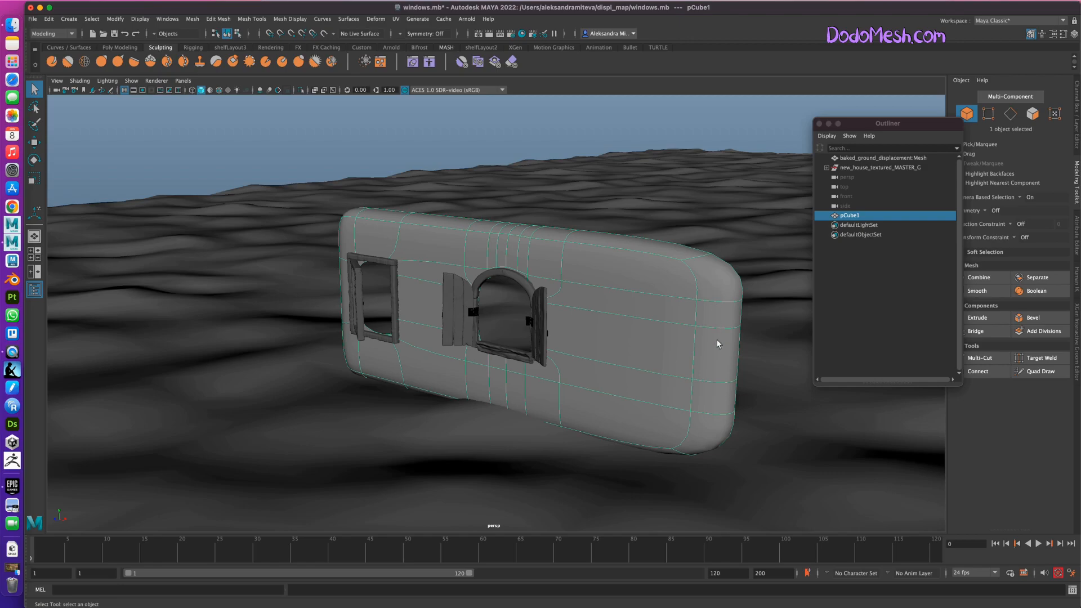
pyautogui.moveTo(692, 496)
pyautogui.keyDown('alt'); pyautogui.mouseDown()
pyautogui.moveTo(710, 492)
pyautogui.moveTo(688, 479)
pyautogui.mouseUp(); pyautogui.keyUp('alt')
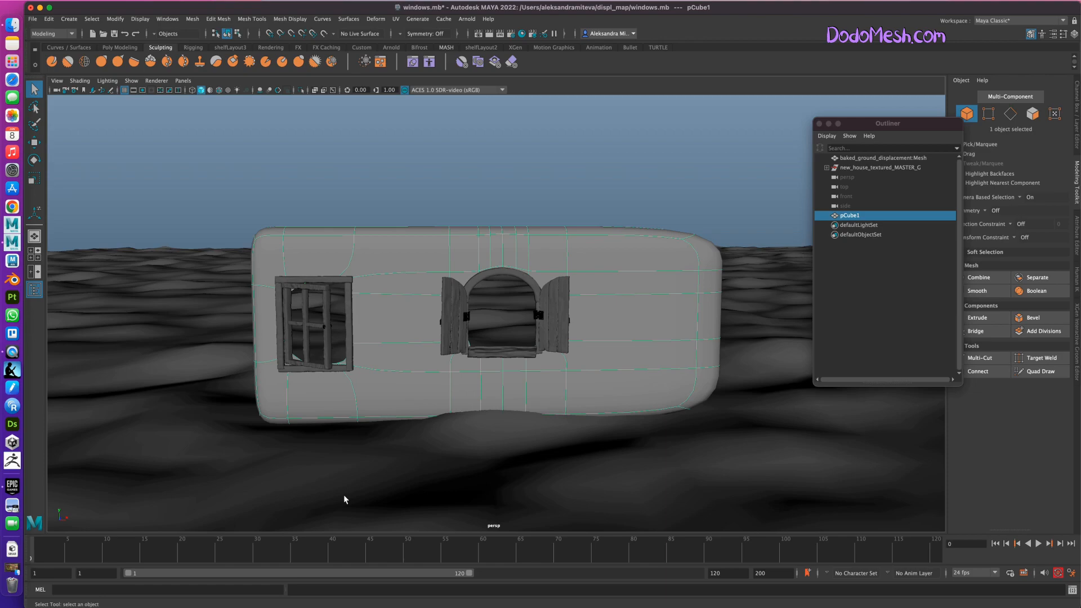
# Insert Multi-Cut edge loops close to the wall's side, top and bottom borders to sharpen its smoothed outline.
pyautogui.click(980, 358)
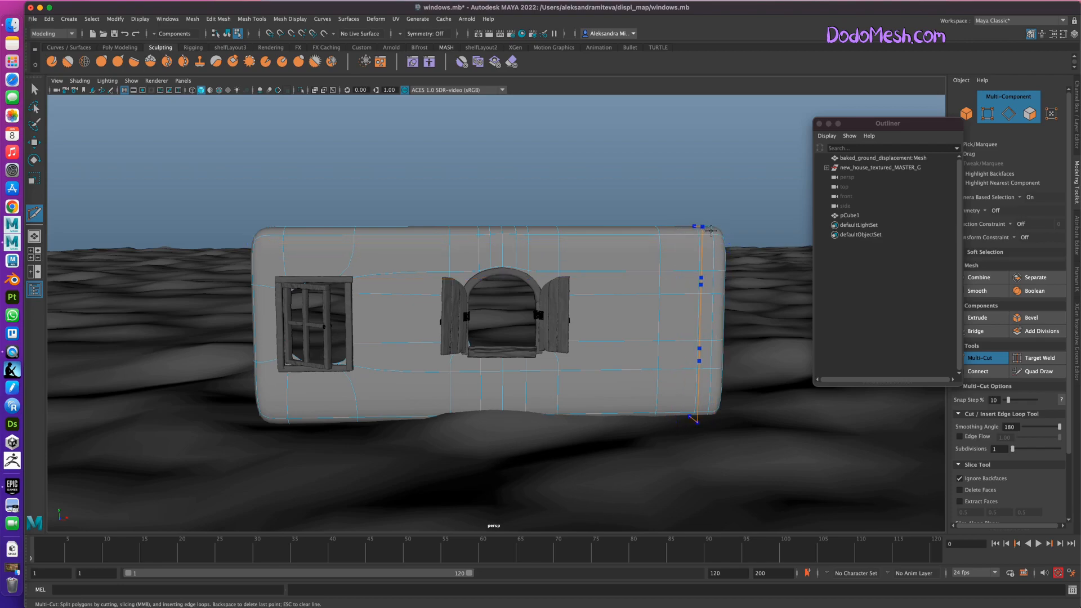
pyautogui.keyDown('ctrl'); pyautogui.click(712, 241); pyautogui.keyUp('ctrl')
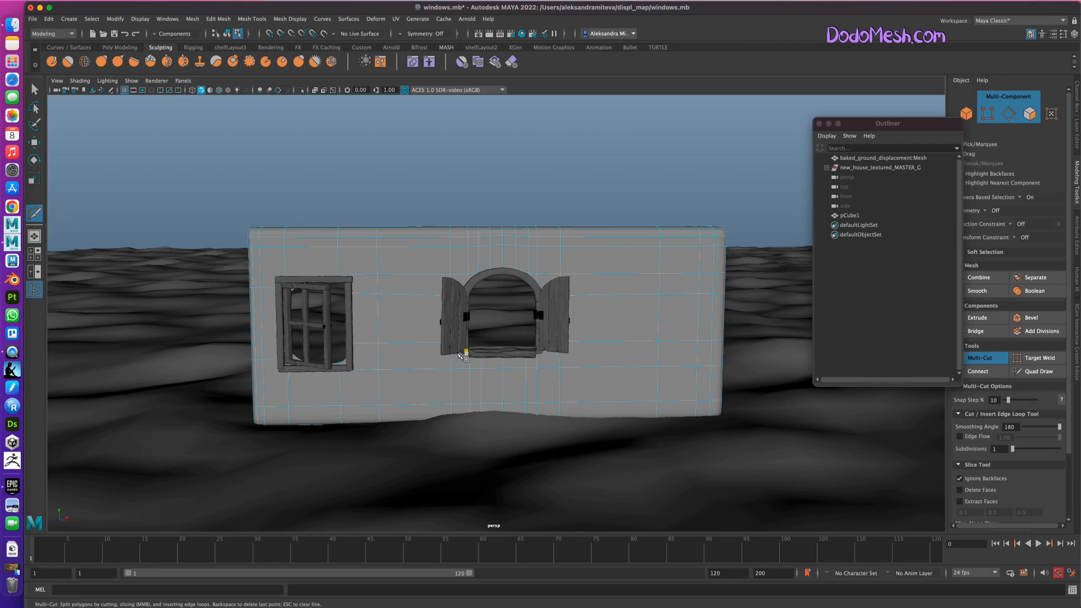
pyautogui.press('q')
pyautogui.click(454, 356)
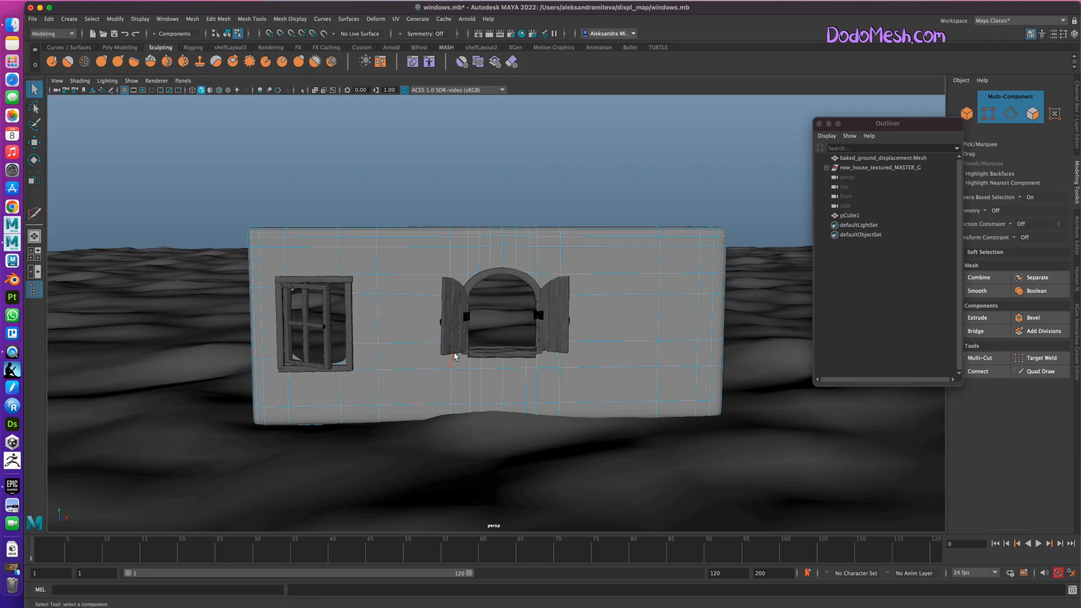
# Insert additional Multi-Cut edge loops near the square window's opening and across the wall to tighten the smoothed openings.
pyautogui.click(989, 358)
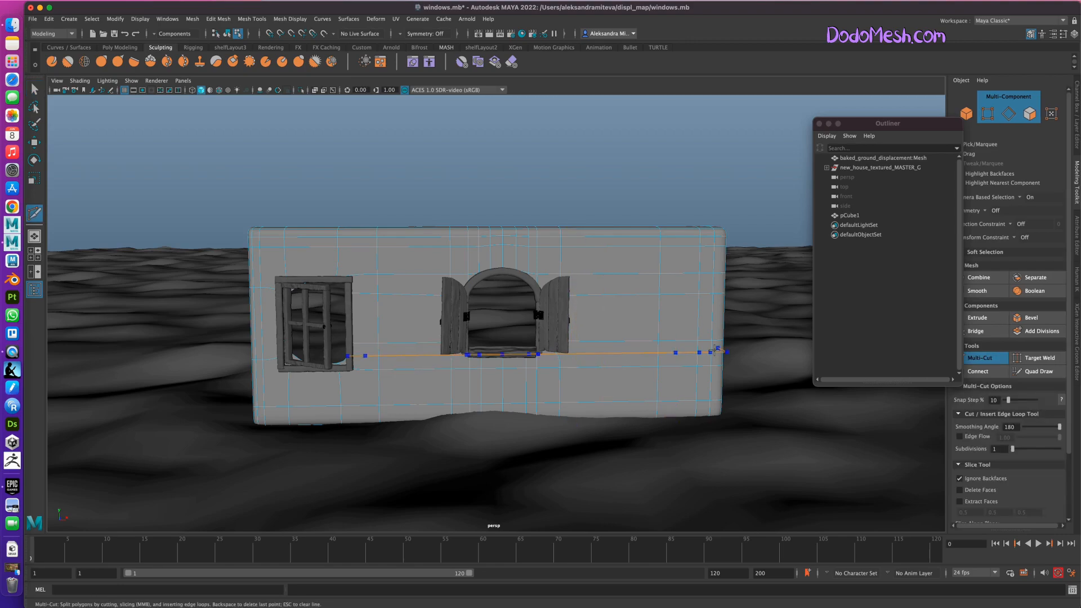
pyautogui.keyDown('ctrl'); pyautogui.click(710, 365); pyautogui.keyUp('ctrl')
pyautogui.click(330, 365)
pyautogui.keyDown('ctrl'); pyautogui.click(290, 366); pyautogui.keyUp('ctrl')
pyautogui.keyDown('ctrl'); pyautogui.click(341, 364); pyautogui.keyUp('ctrl')
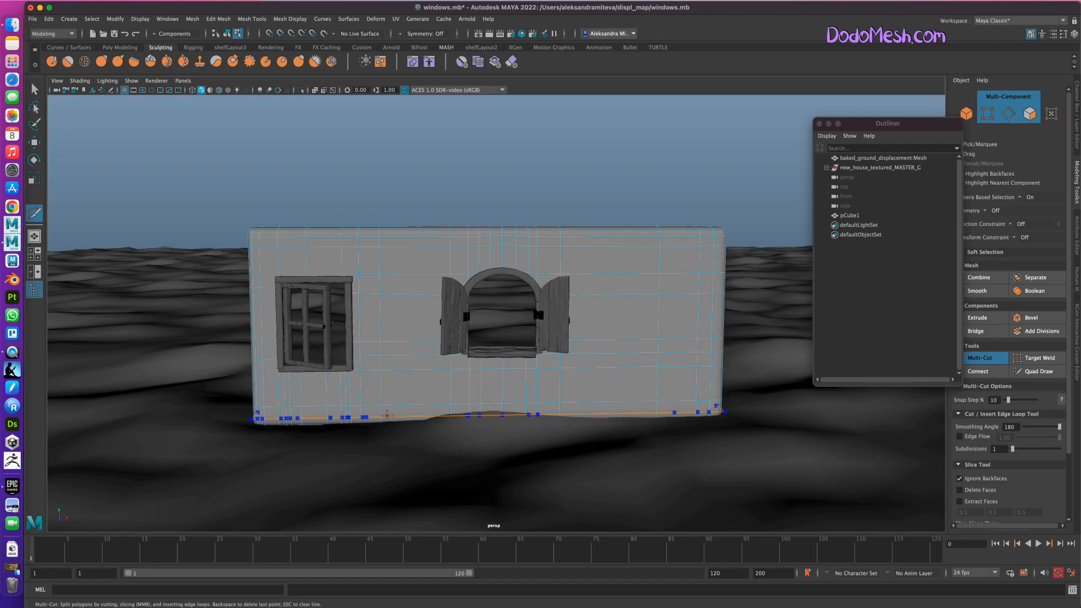
pyautogui.keyDown('alt'); pyautogui.moveTo(582, 415); pyautogui.dragTo(583, 478); pyautogui.keyUp('alt')
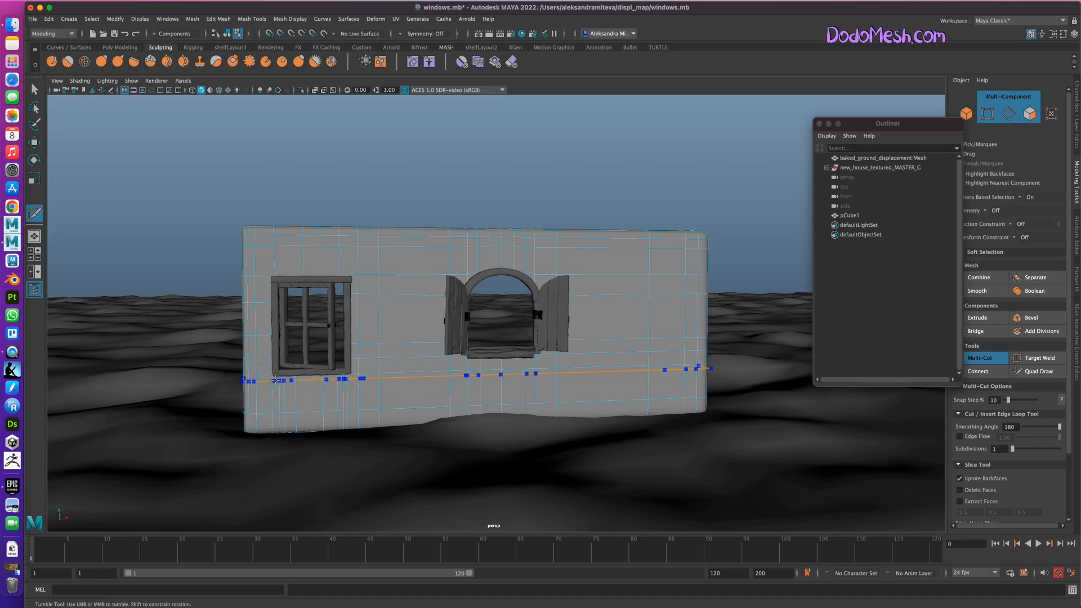
pyautogui.keyDown('alt'); pyautogui.moveTo(501, 490); pyautogui.dragTo(490, 484); pyautogui.keyUp('alt')
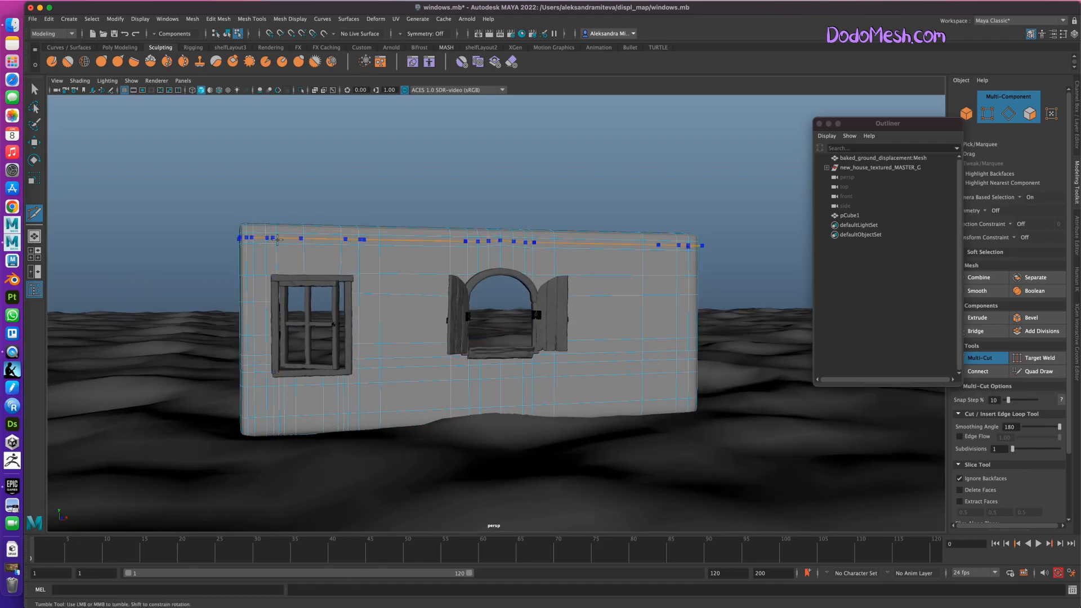
pyautogui.click(294, 278)
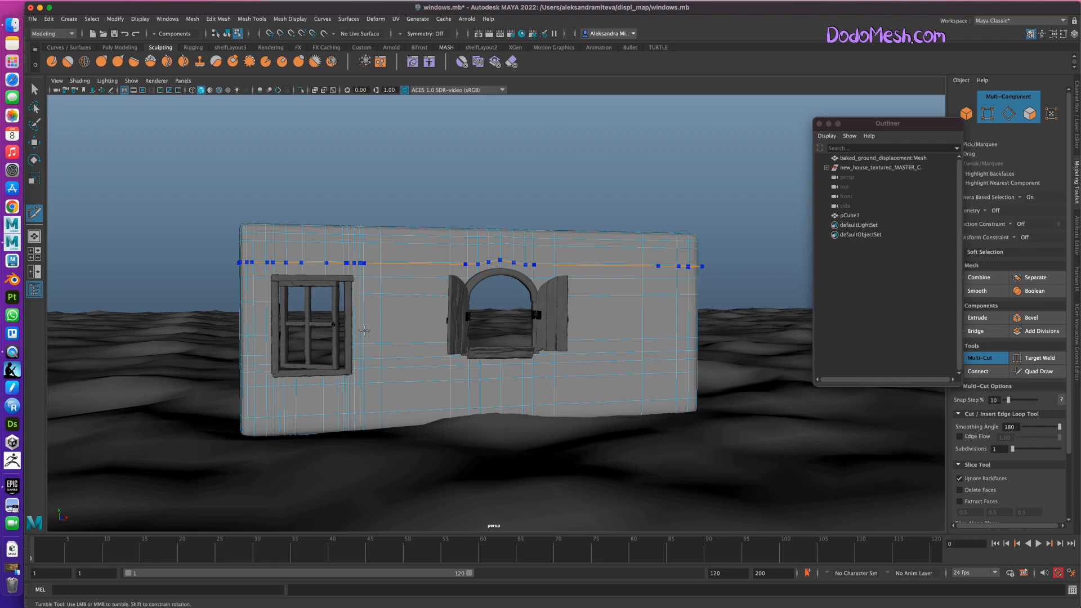
pyautogui.click(984, 360)
# Delete surplus vertical edge loops beside the square window using the Quad Draw tool.
pyautogui.click(1041, 372)
pyautogui.keyDown('alt'); pyautogui.moveTo(484, 490); pyautogui.dragTo(469, 480); pyautogui.keyUp('alt')
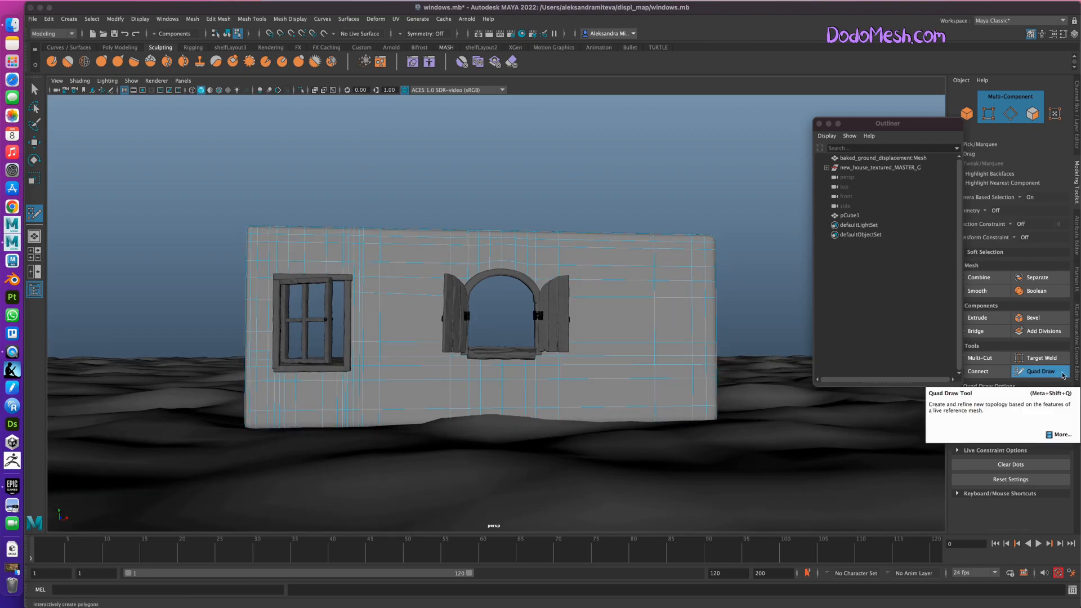
pyautogui.keyDown('ctrl'); pyautogui.keyDown('shift'); pyautogui.click(386, 250); pyautogui.keyUp('shift'); pyautogui.keyUp('ctrl')
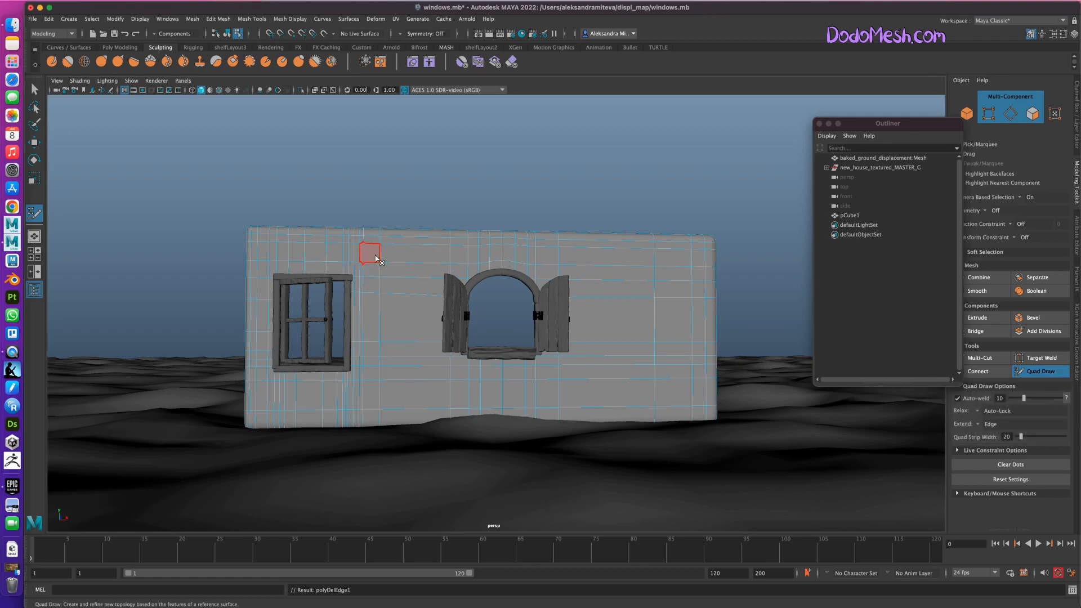
pyautogui.hotkey('ctrl', 'z')
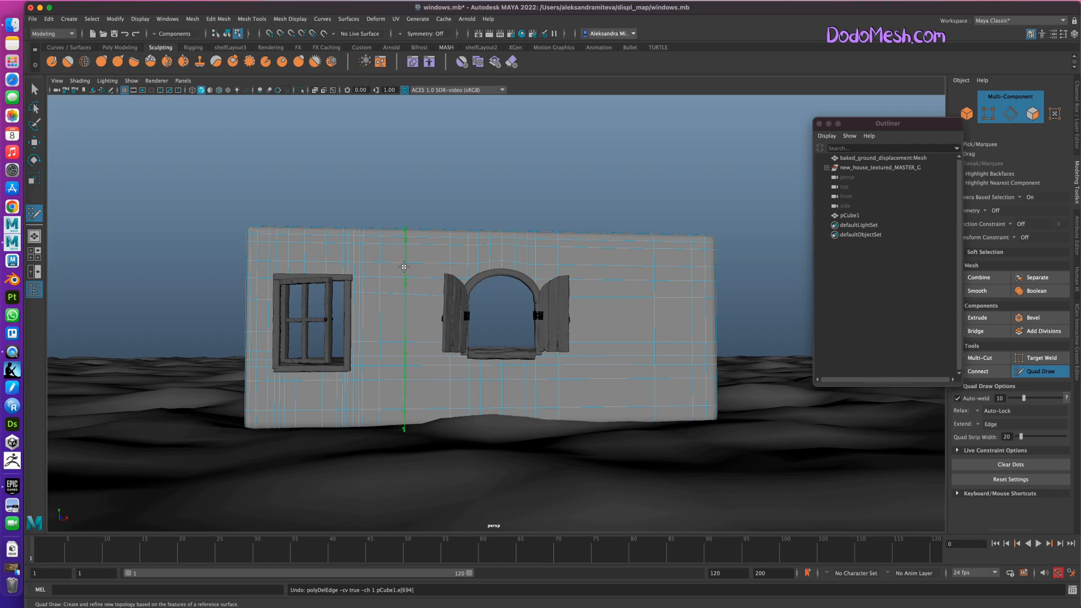
pyautogui.keyDown('ctrl'); pyautogui.keyDown('shift'); pyautogui.click(382, 248); pyautogui.keyUp('shift'); pyautogui.keyUp('ctrl')
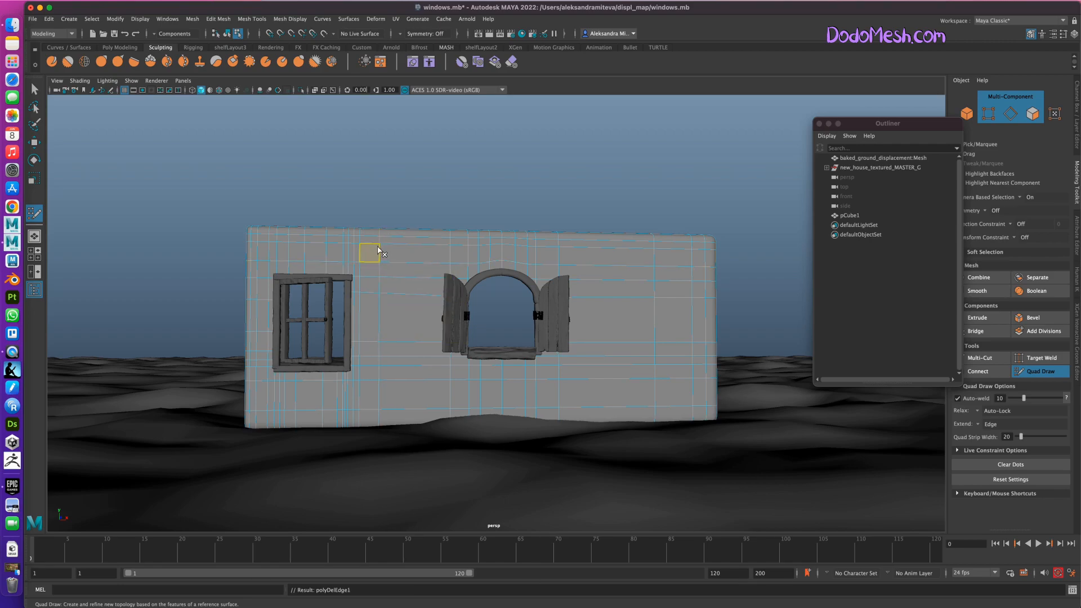
pyautogui.keyDown('ctrl'); pyautogui.keyDown('shift'); pyautogui.click(379, 245); pyautogui.keyUp('shift'); pyautogui.keyUp('ctrl')
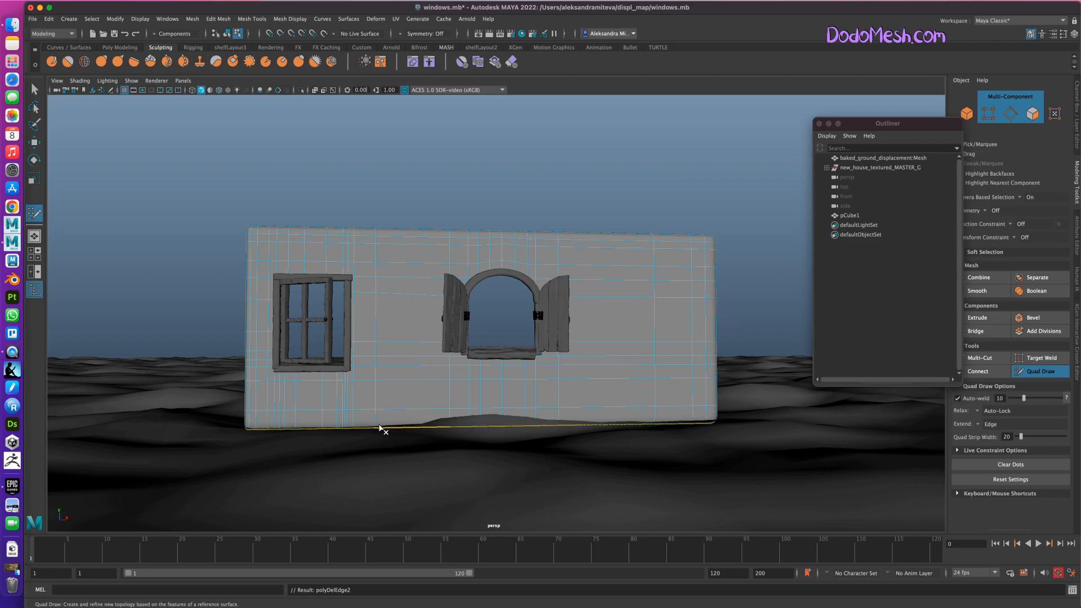
pyautogui.keyDown('ctrl'); pyautogui.keyDown('shift'); pyautogui.click(345, 416); pyautogui.keyUp('shift'); pyautogui.keyUp('ctrl')
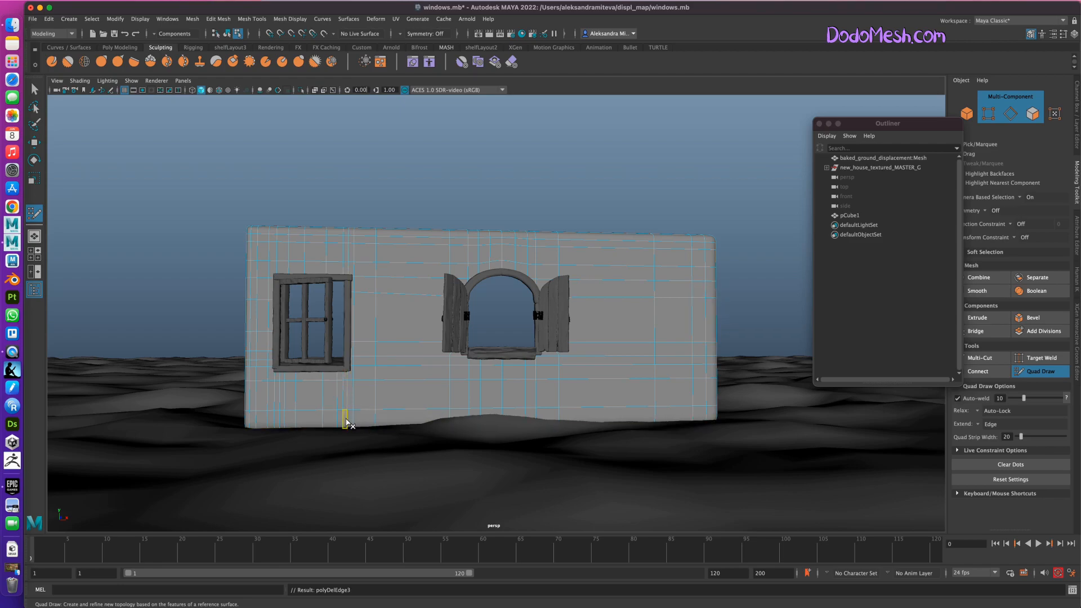
pyautogui.keyDown('ctrl'); pyautogui.keyDown('shift'); pyautogui.click(347, 411); pyautogui.keyUp('shift'); pyautogui.keyUp('ctrl')
pyautogui.keyDown('ctrl'); pyautogui.keyDown('shift'); pyautogui.click(281, 398); pyautogui.keyUp('shift'); pyautogui.keyUp('ctrl')
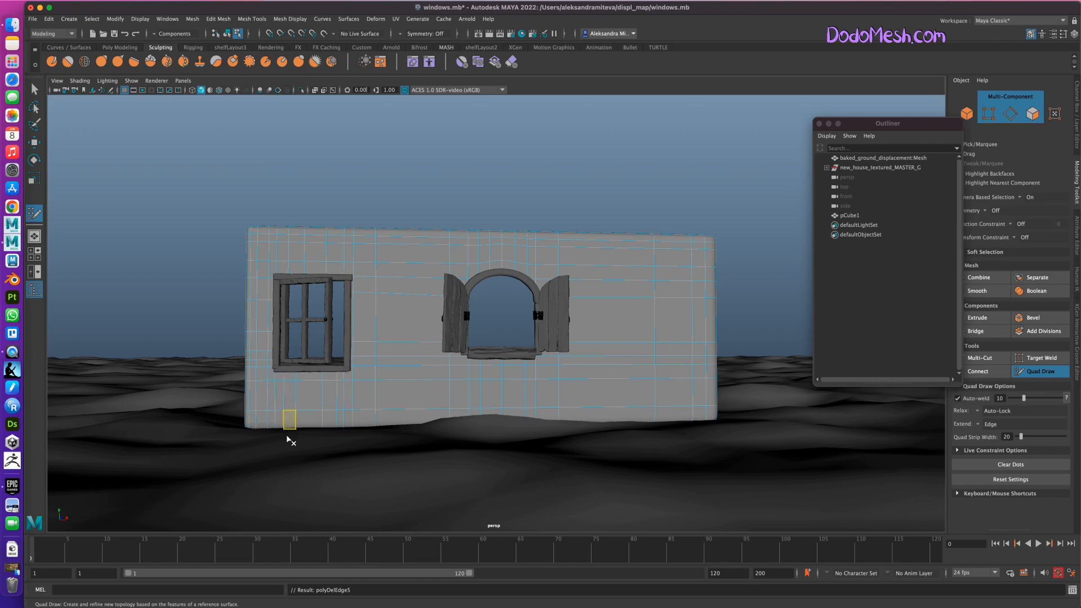
pyautogui.keyDown('ctrl'); pyautogui.keyDown('shift'); pyautogui.click(277, 250); pyautogui.keyUp('shift'); pyautogui.keyUp('ctrl')
pyautogui.hotkey('ctrl', 'z')
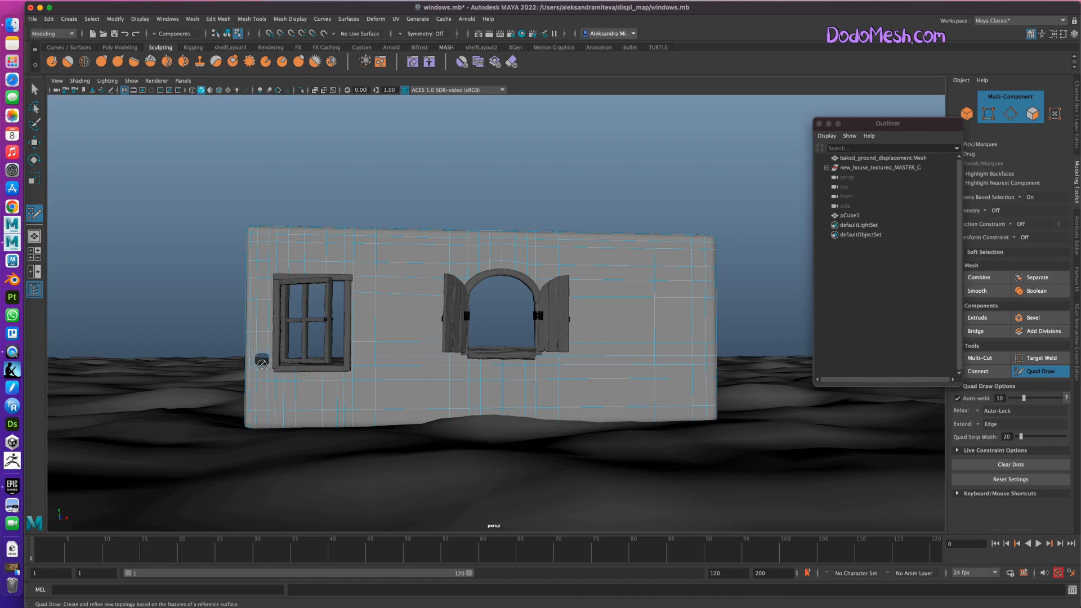
pyautogui.hotkey('ctrl', 'z')
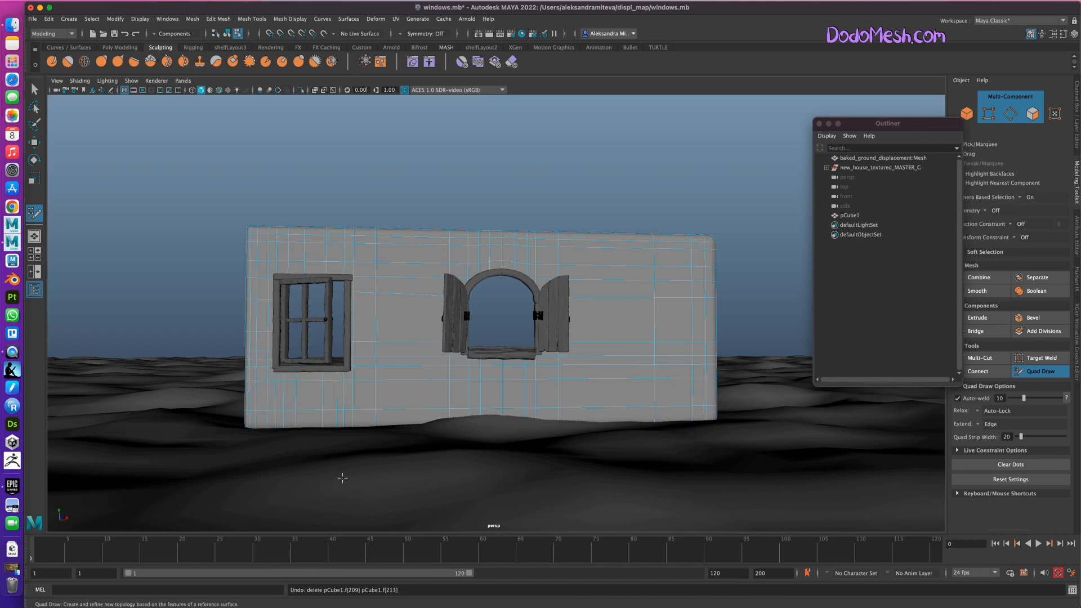
pyautogui.click(252, 362)
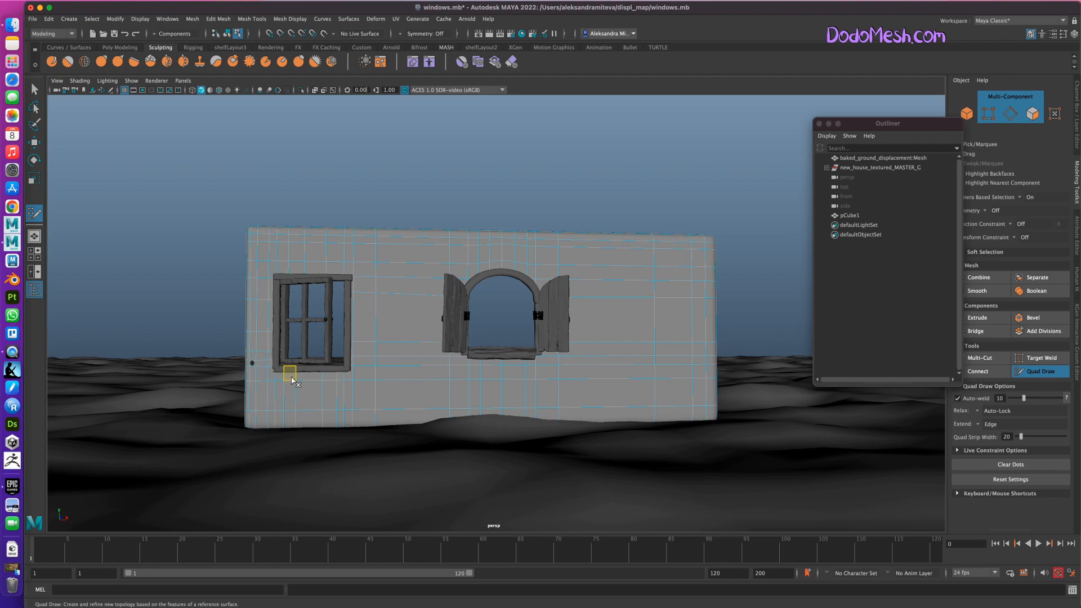
pyautogui.hotkey('ctrl', 'z')
pyautogui.keyDown('ctrl'); pyautogui.keyDown('shift'); pyautogui.click(257, 242); pyautogui.keyUp('shift'); pyautogui.keyUp('ctrl')
pyautogui.keyDown('ctrl'); pyautogui.keyDown('shift'); pyautogui.click(267, 237); pyautogui.keyUp('shift'); pyautogui.keyUp('ctrl')
pyautogui.hotkey('ctrl', 'z')
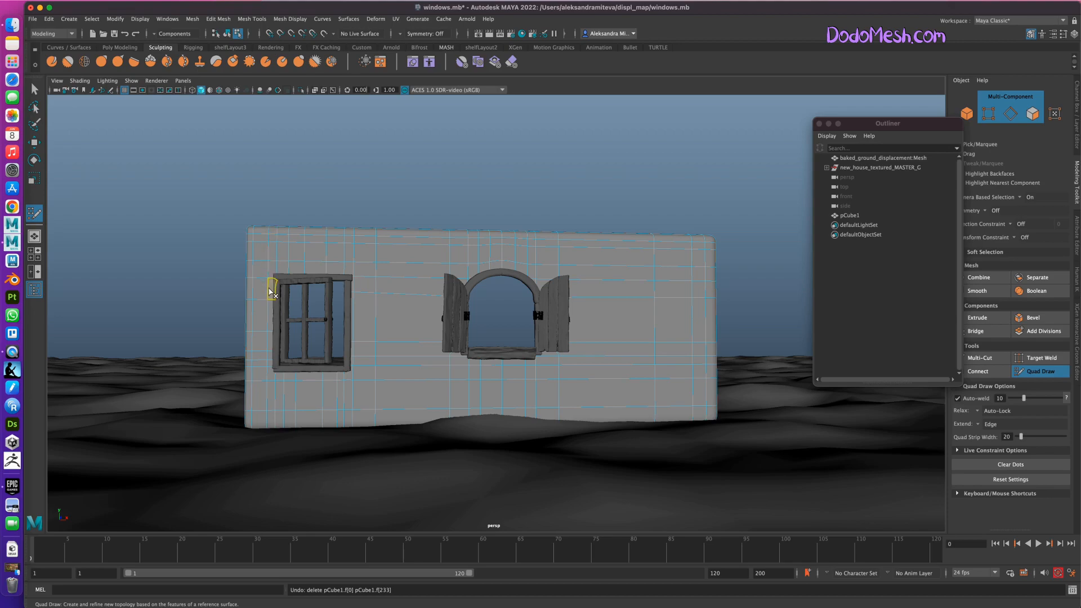
pyautogui.keyDown('alt'); pyautogui.moveTo(453, 484); pyautogui.dragTo(461, 483); pyautogui.keyUp('alt')
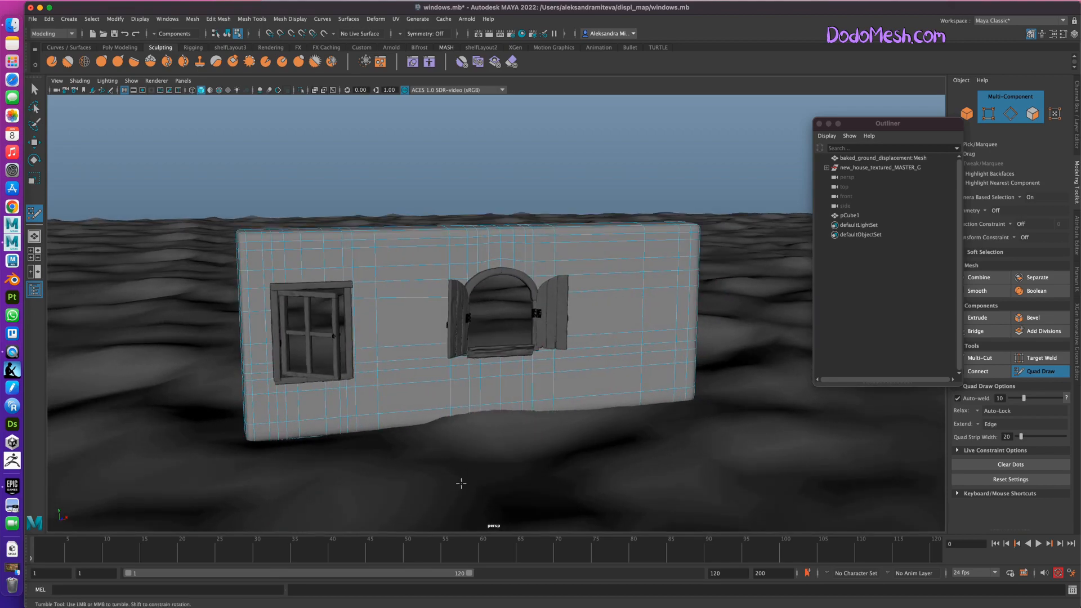
pyautogui.keyDown('ctrl'); pyautogui.keyDown('shift'); pyautogui.click(262, 252); pyautogui.keyUp('shift'); pyautogui.keyUp('ctrl')
pyautogui.hotkey('ctrl', 'z')
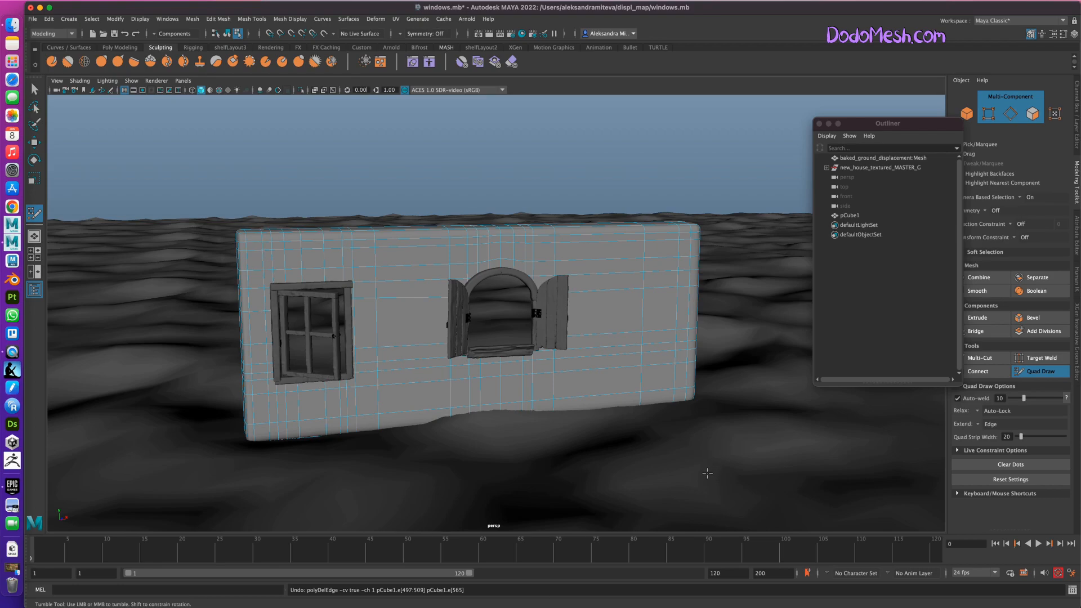
# Save the scene and leave the Quad Draw tool.
pyautogui.hotkey('ctrl', 's')
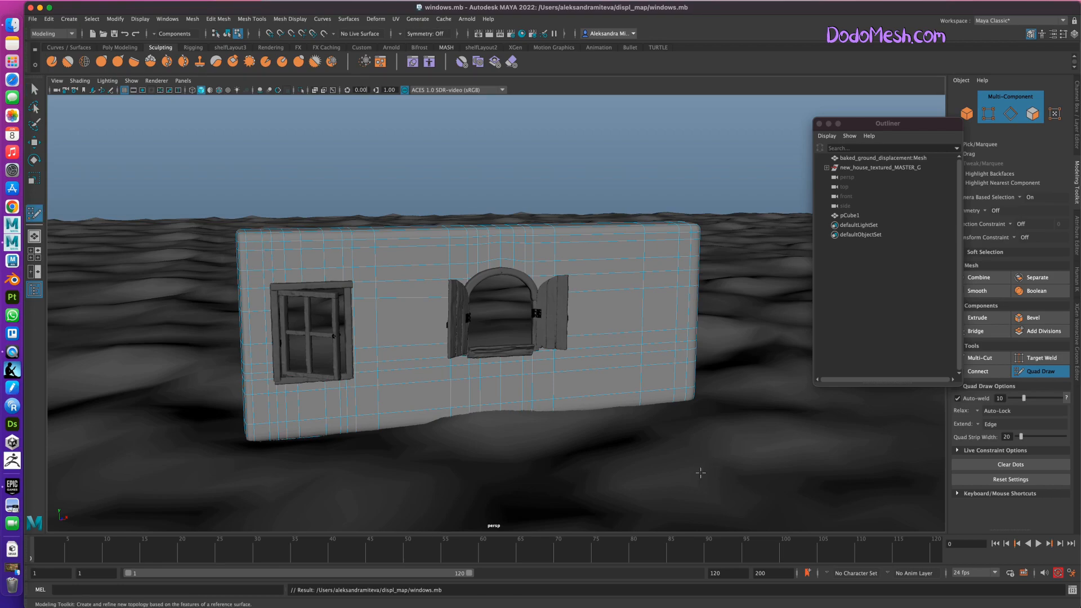
pyautogui.click(1040, 372)
# Insert Multi-Cut edge loops around the wall's narrow end beyond the round window and refine its upper corner with Quad Draw.
pyautogui.moveTo(702, 490)
pyautogui.keyDown('alt'); pyautogui.mouseDown()
pyautogui.moveTo(693, 481)
pyautogui.moveTo(716, 481)
pyautogui.moveTo(675, 473)
pyautogui.mouseUp(); pyautogui.keyUp('alt')
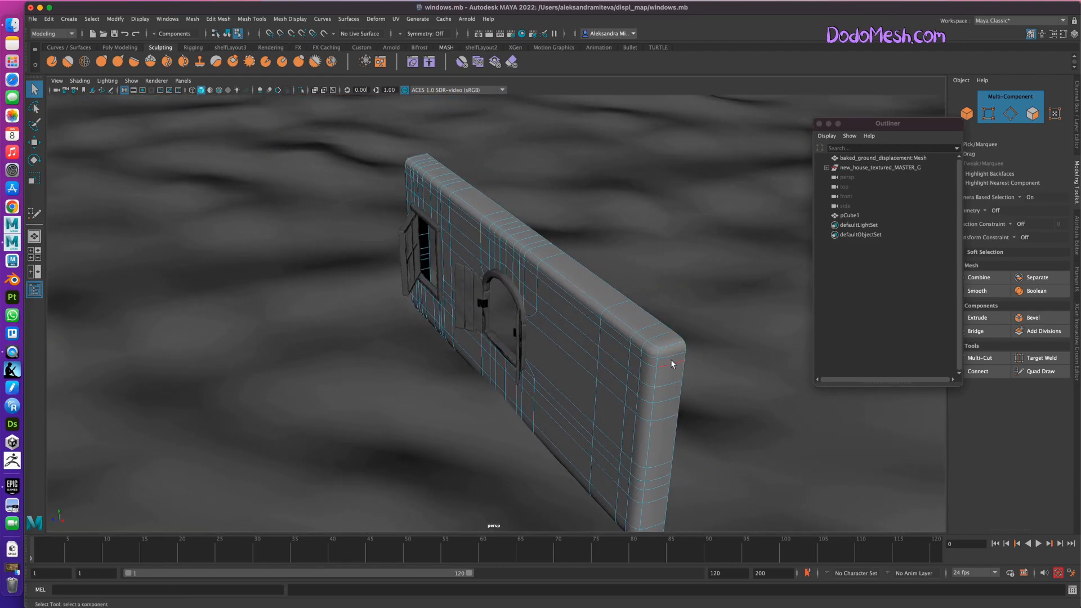
pyautogui.click(991, 358)
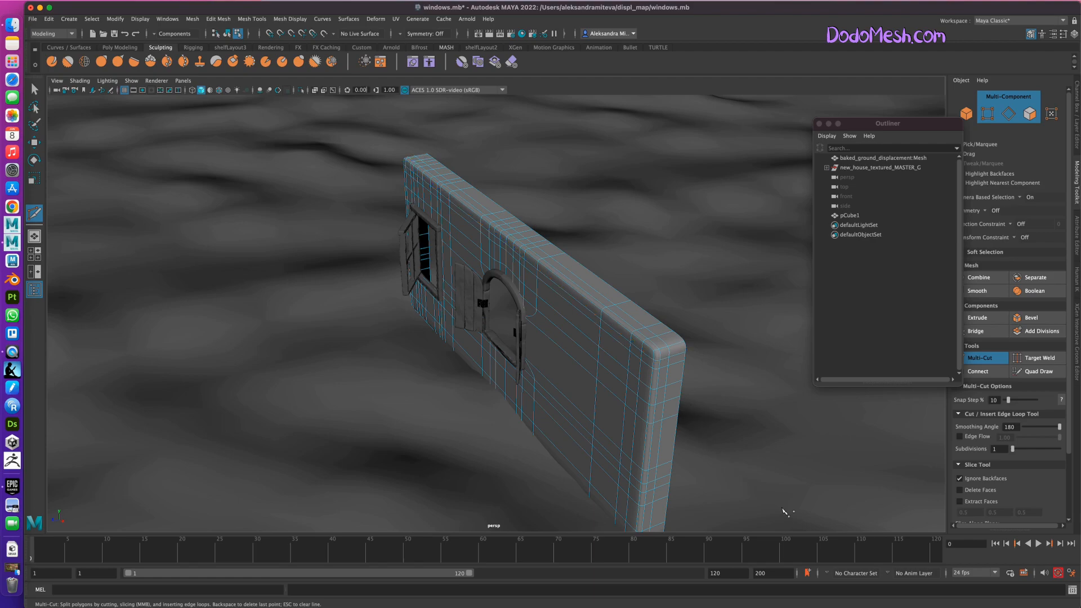
pyautogui.click(1040, 373)
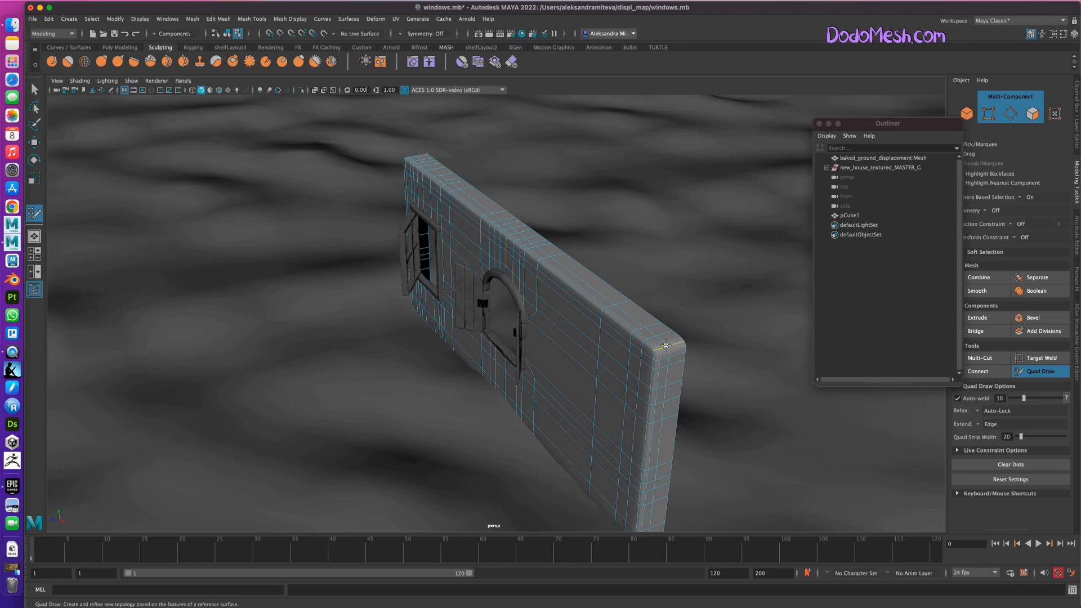
pyautogui.keyDown('ctrl'); pyautogui.keyDown('shift'); pyautogui.click(671, 349); pyautogui.keyUp('shift'); pyautogui.keyUp('ctrl')
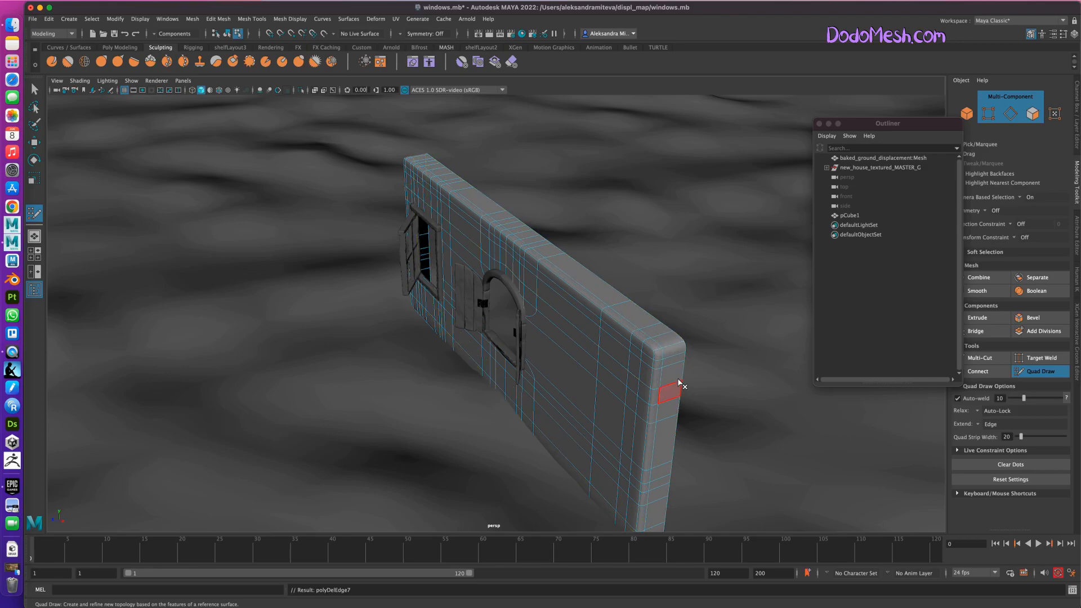
pyautogui.keyDown('alt'); pyautogui.moveTo(761, 455); pyautogui.dragTo(781, 443); pyautogui.keyUp('alt')
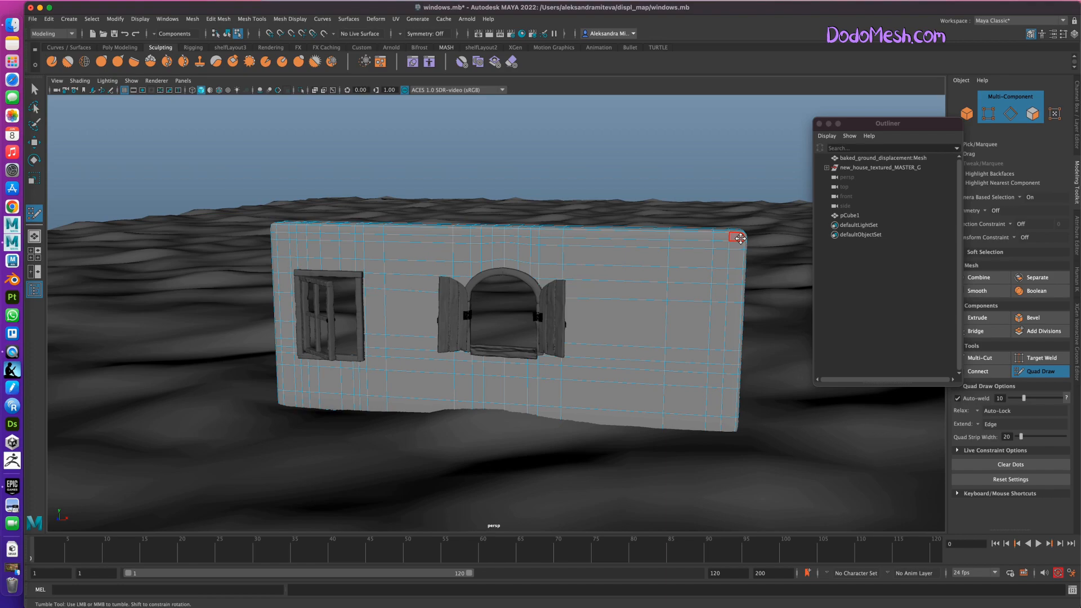
# Return to object selection and assign a new Arnold aiStandardSurface material to the wall.
pyautogui.click(1051, 374)
pyautogui.click(967, 113)
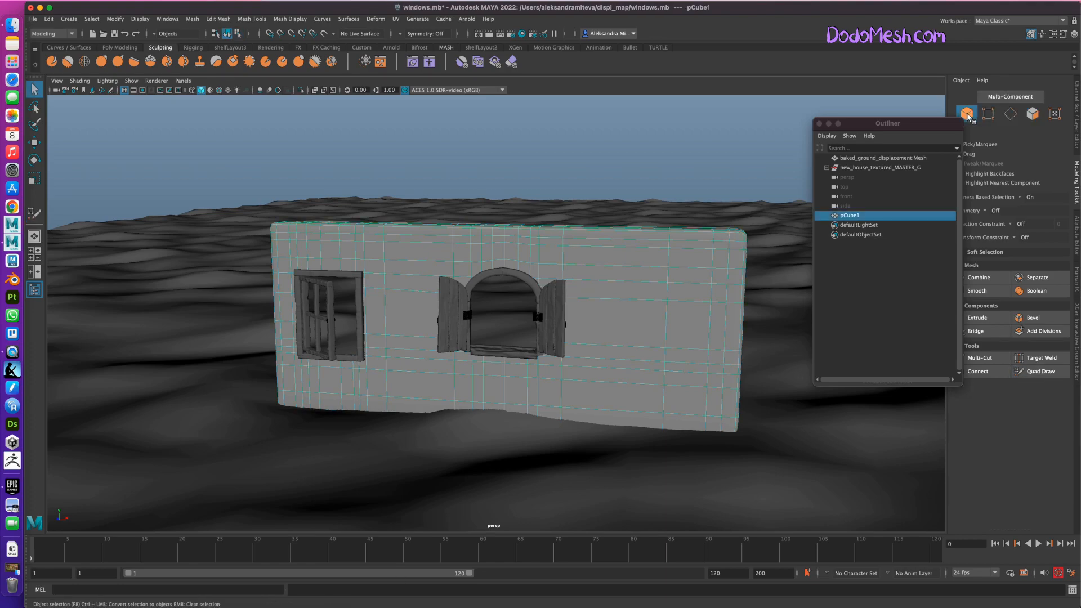
pyautogui.moveTo(673, 279); pyautogui.dragTo(679, 525, button='right')
pyautogui.click(401, 288)
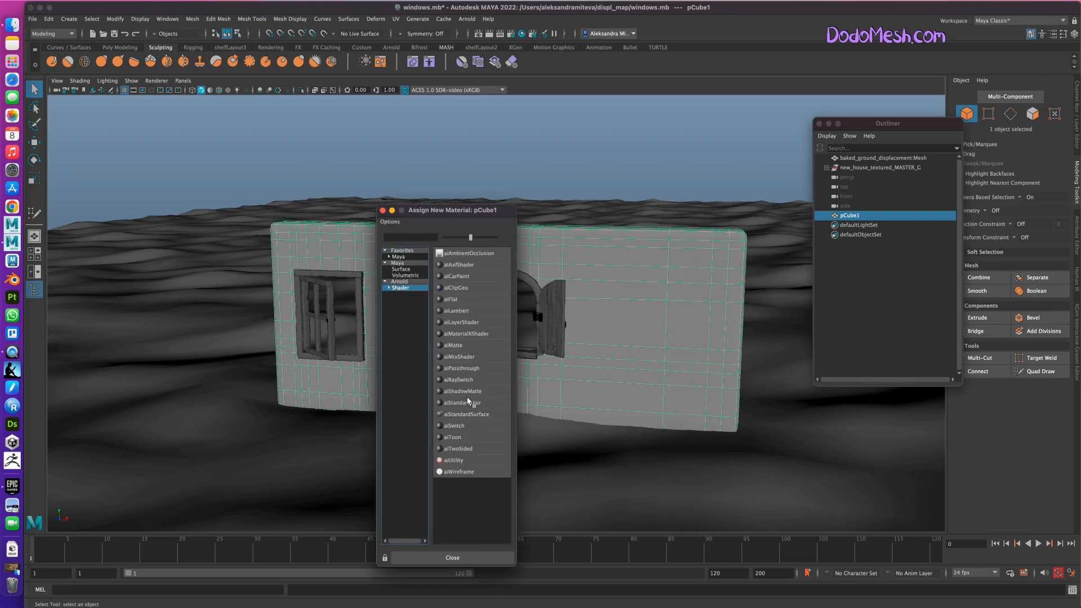
pyautogui.click(477, 417)
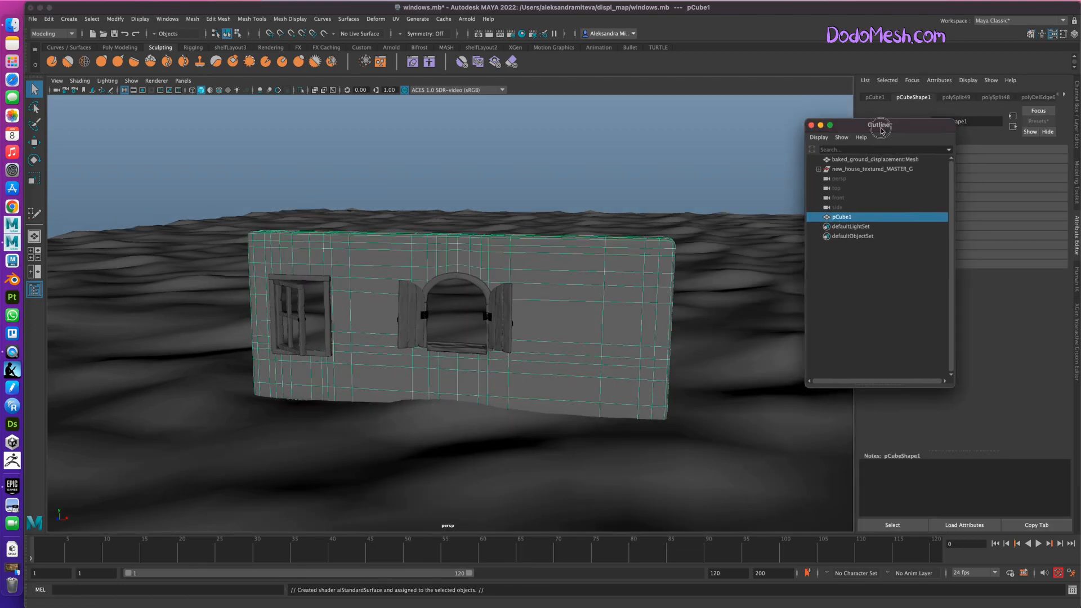
# Move the Outliner clear of the attributes and delete the wall's construction history.
pyautogui.moveTo(893, 128); pyautogui.dragTo(761, 121)
pyautogui.click(49, 19)
pyautogui.moveTo(127, 133)
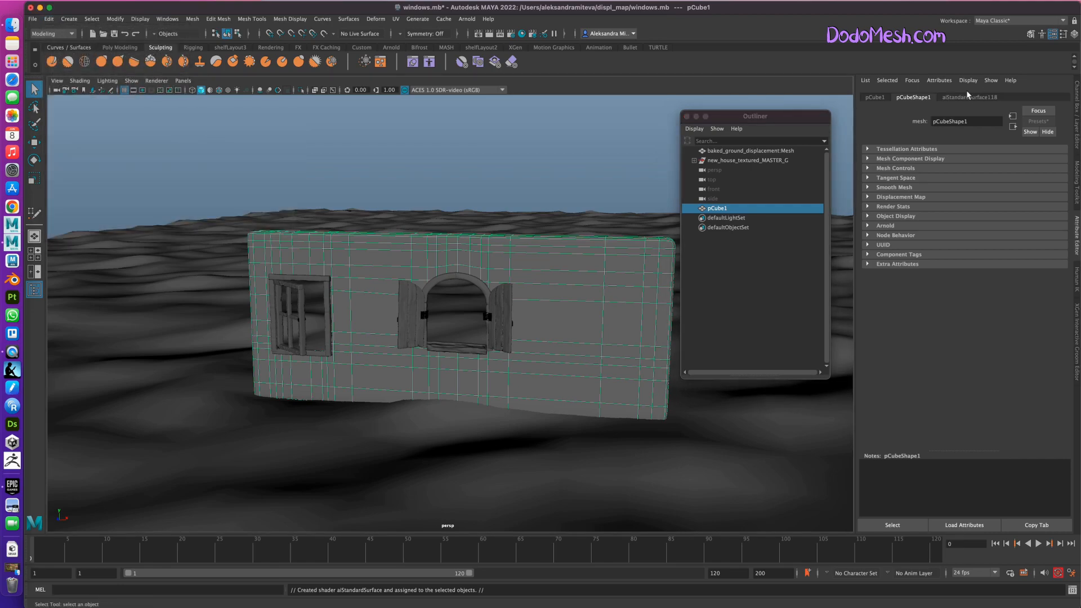
# Rename the wall's new material Wall_M and set its specular roughness to 1.
pyautogui.click(979, 96)
pyautogui.moveTo(991, 120); pyautogui.dragTo(934, 119)
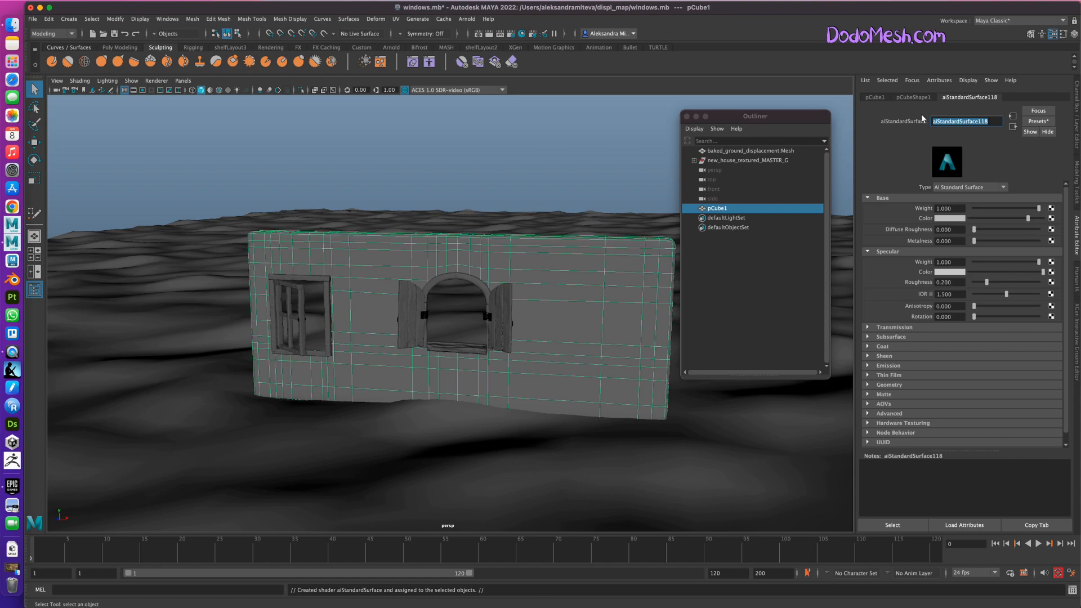
pyautogui.write('Wall_M')
pyautogui.press('Return')
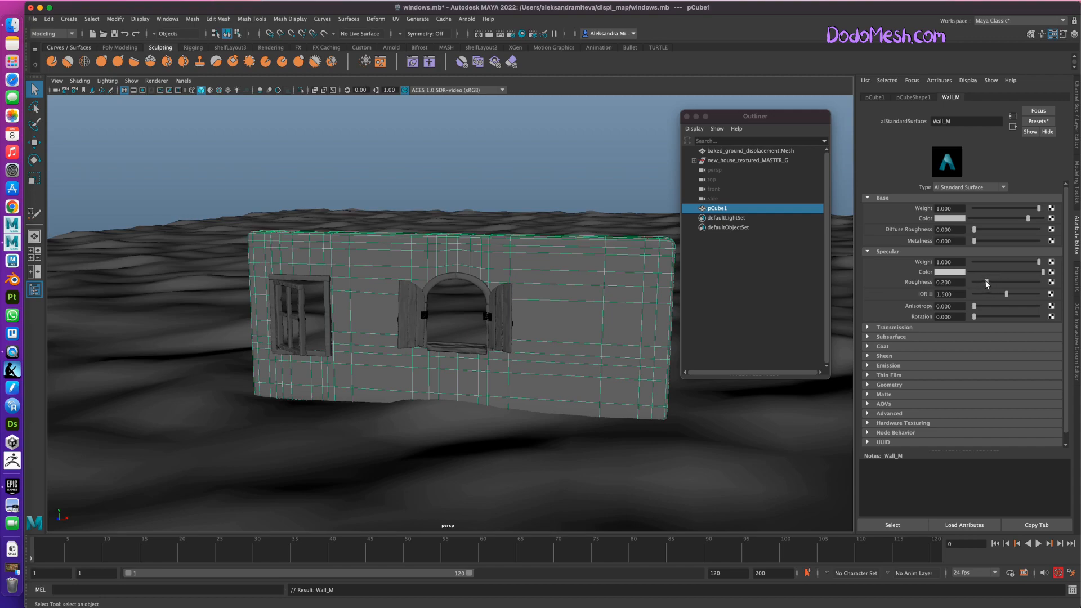
pyautogui.moveTo(987, 278); pyautogui.dragTo(1052, 286)
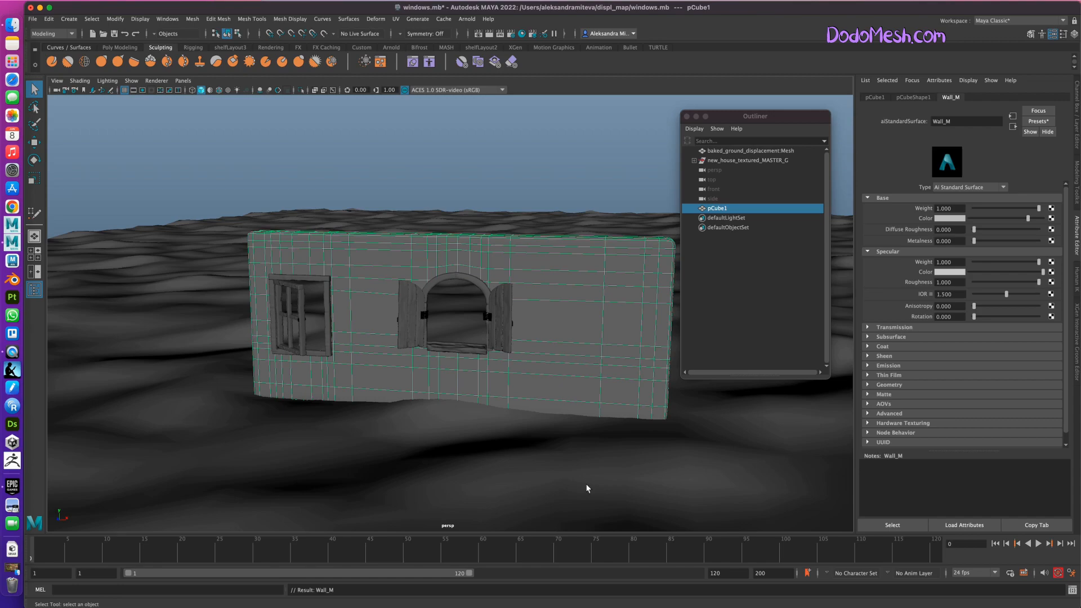
# Undo the wall material's last specular roughness change and save the scene.
pyautogui.keyDown('alt'); pyautogui.moveTo(516, 458); pyautogui.dragTo(531, 458); pyautogui.keyUp('alt')
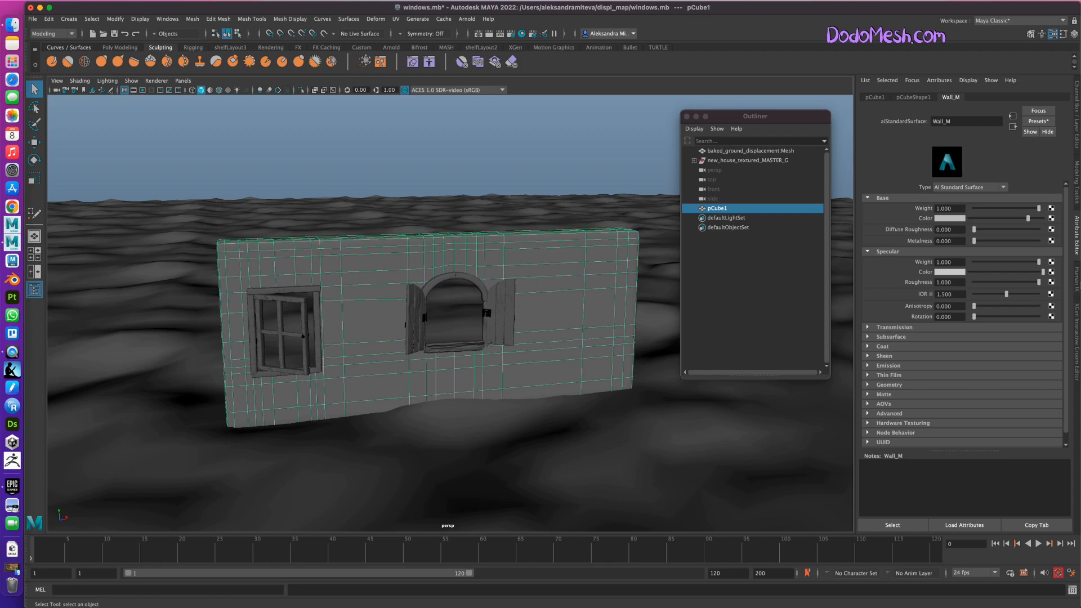
pyautogui.hotkey('ctrl', 'z')
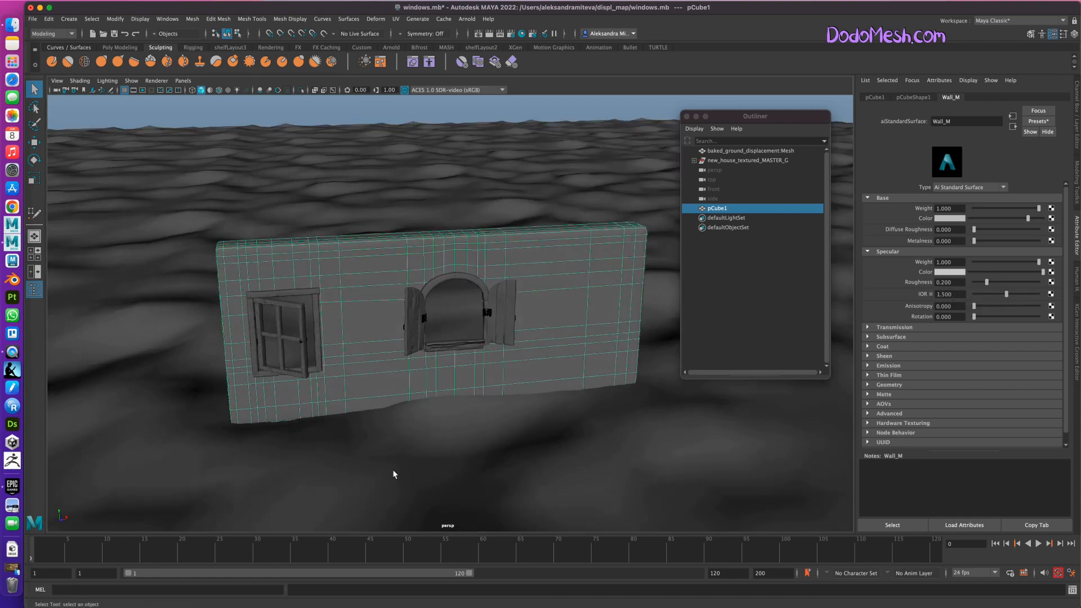
pyautogui.press('super+s')
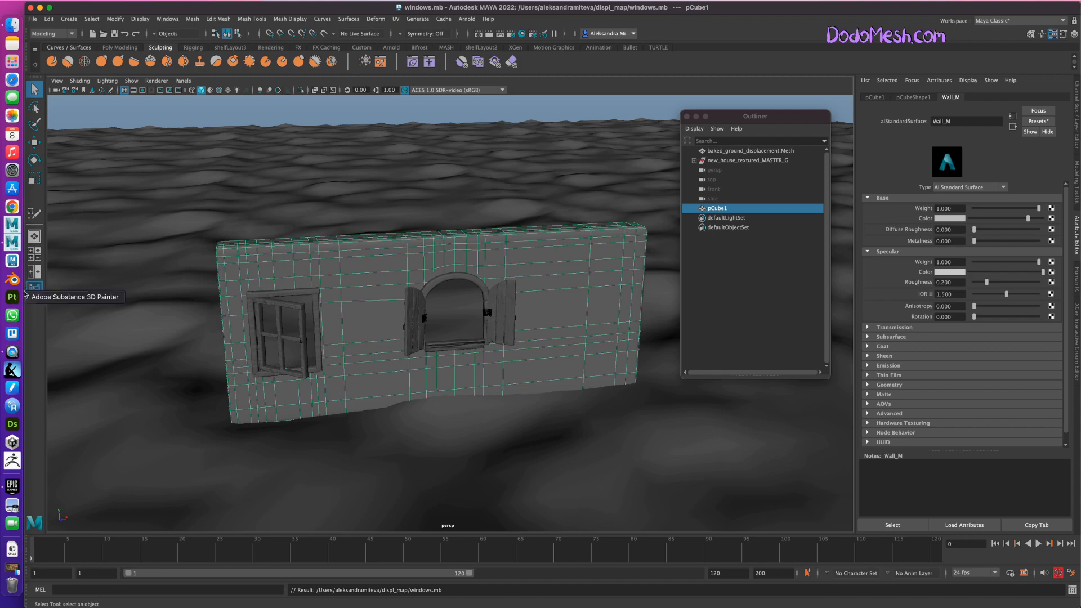
pyautogui.rightClick(11, 207)
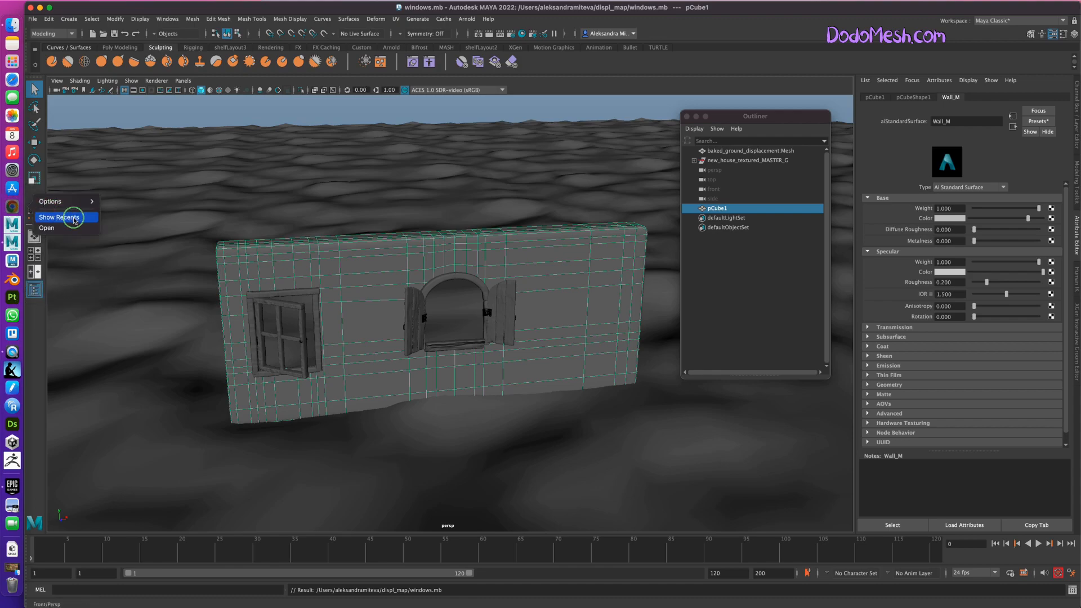
pyautogui.click(66, 229)
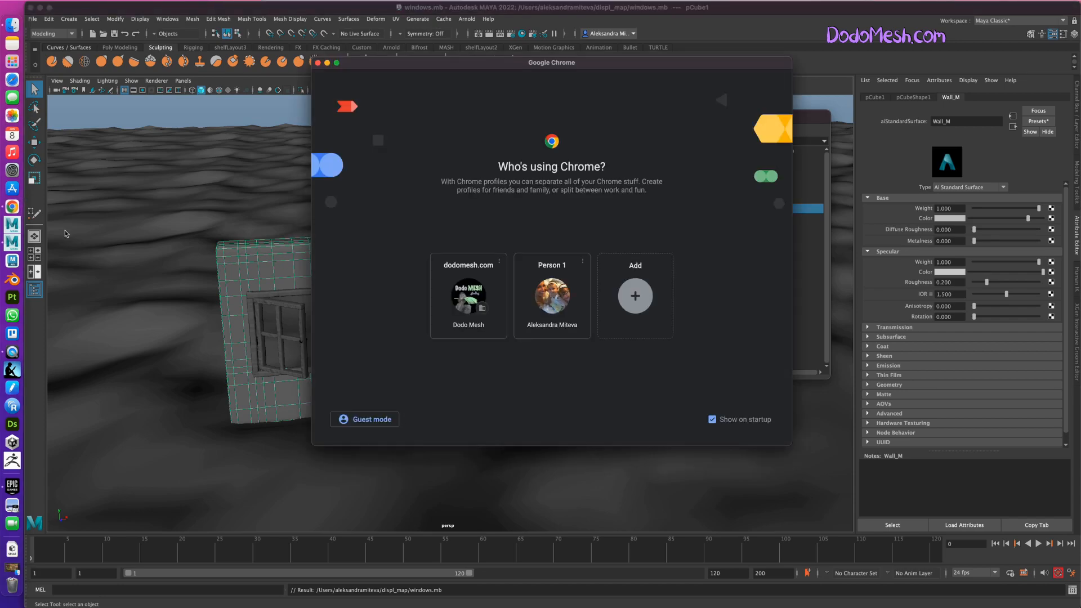
pyautogui.click(327, 63)
# Switch to Adobe Substance 3D Painter, dismissing its welcome window and positioning the main window across the screen.
pyautogui.click(12, 292)
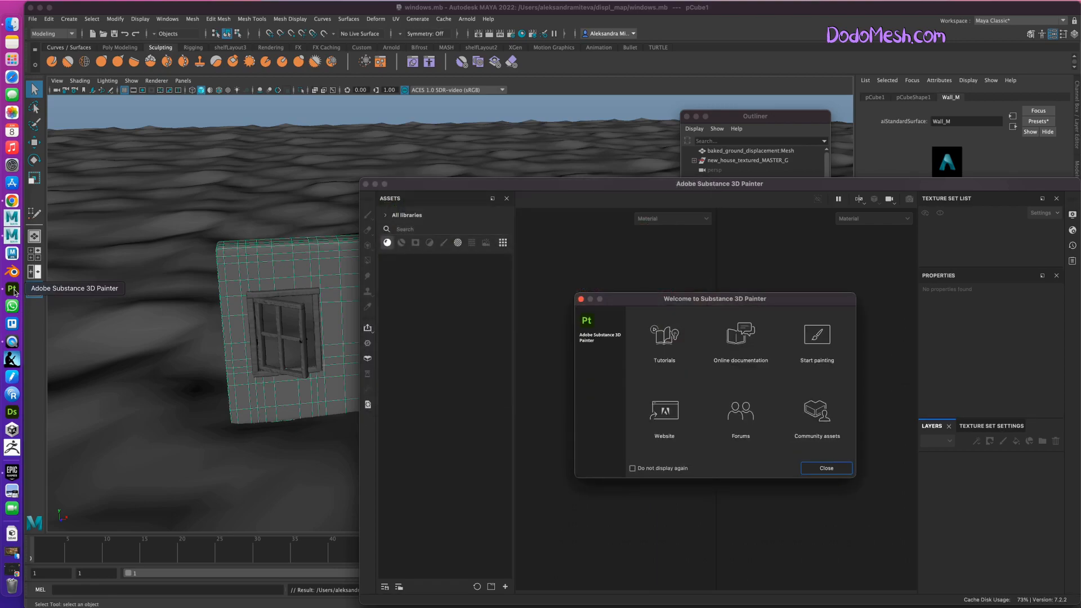
pyautogui.click(826, 469)
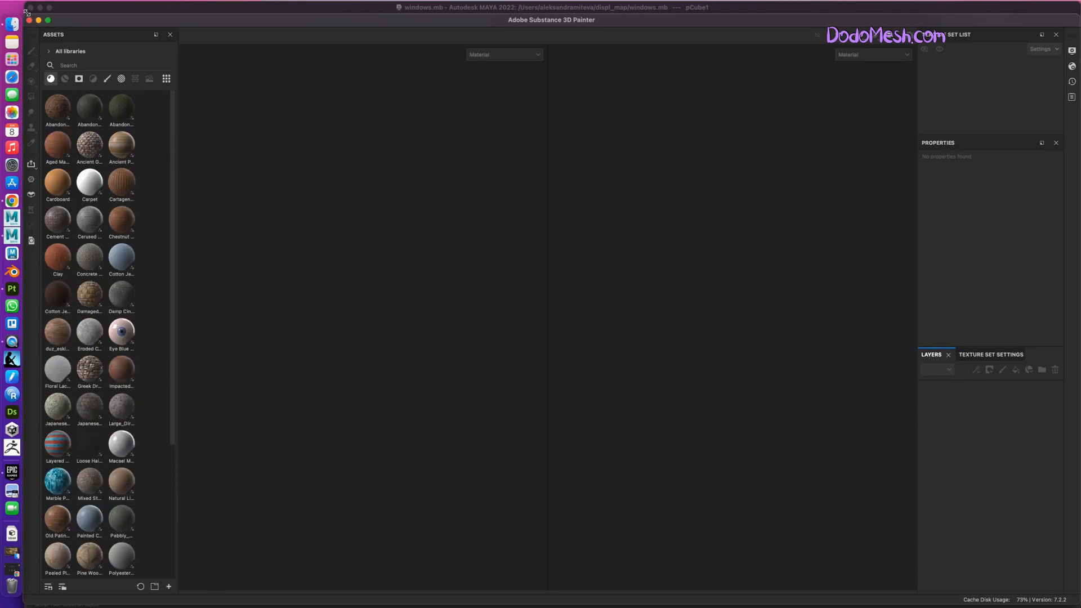
pyautogui.moveTo(108, 20); pyautogui.dragTo(107, 10)
# Open the sample project TilingMaterial.spp.
pyautogui.click(105, 5)
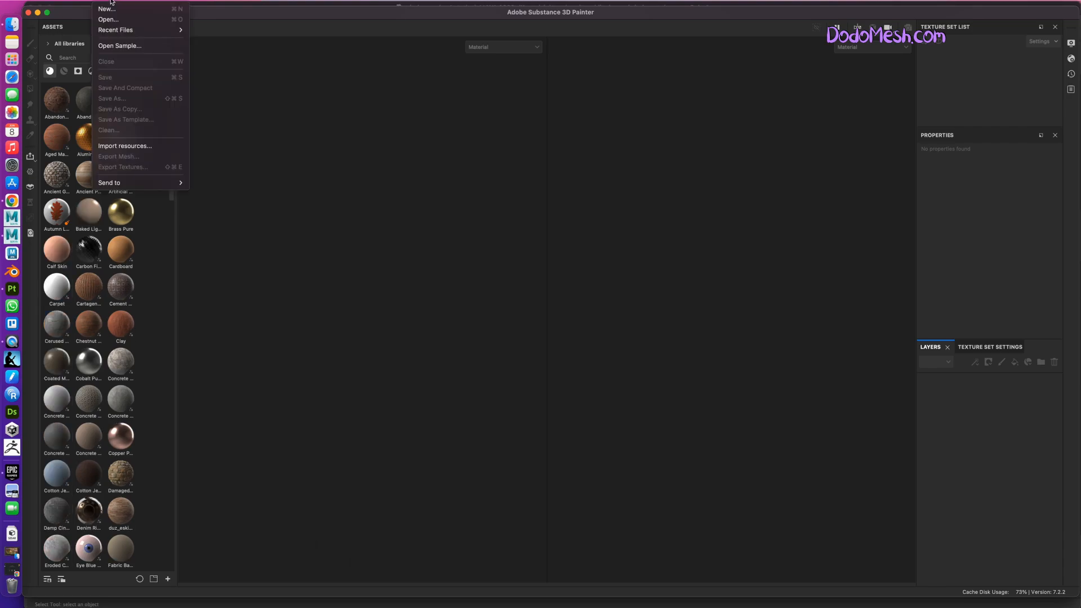
pyautogui.click(145, 49)
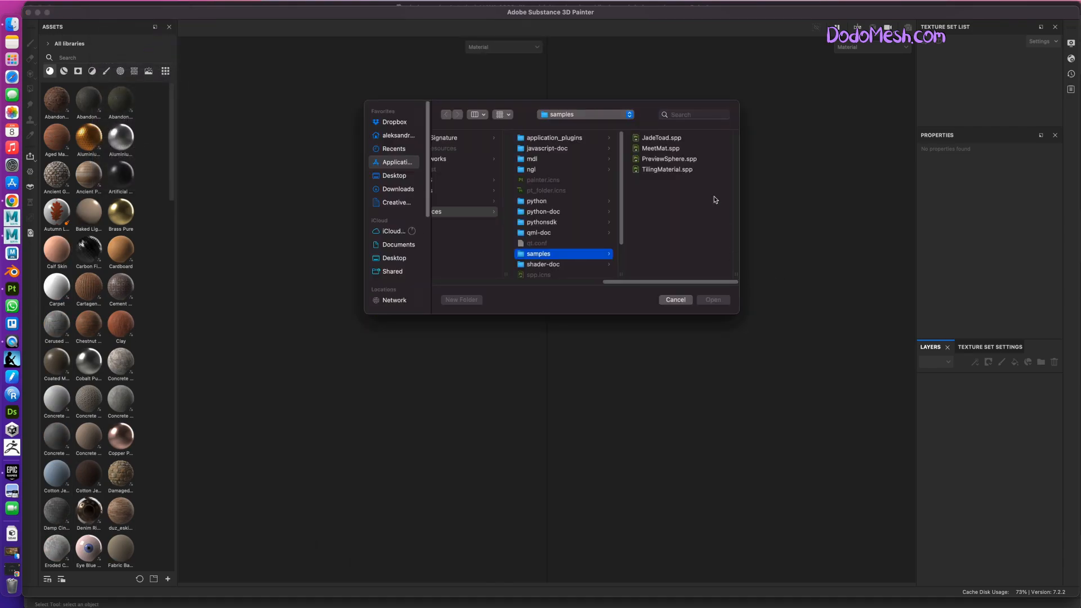
pyautogui.click(686, 170)
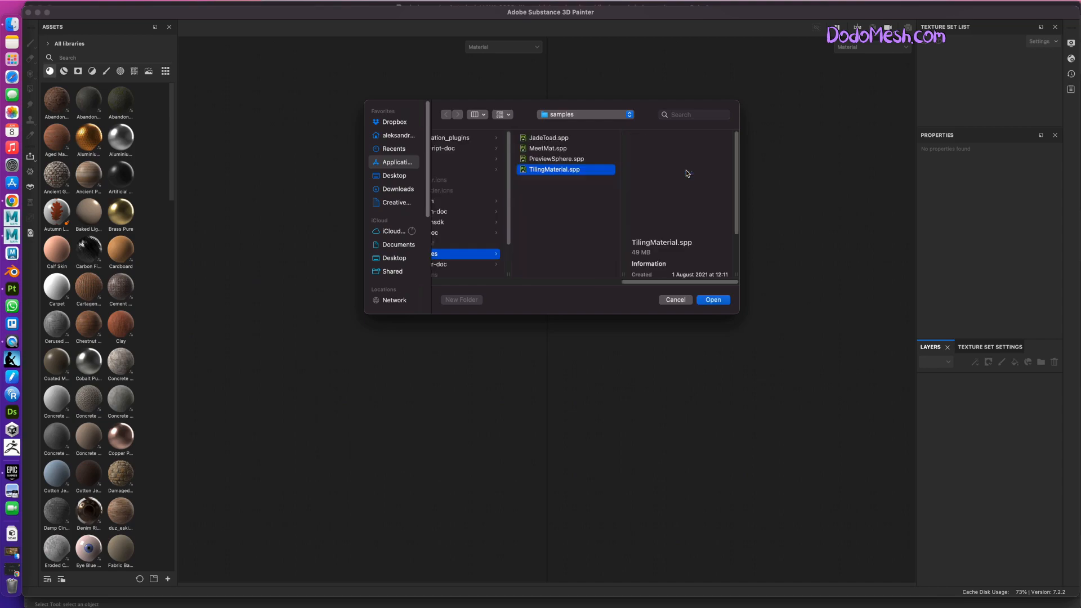
pyautogui.click(719, 299)
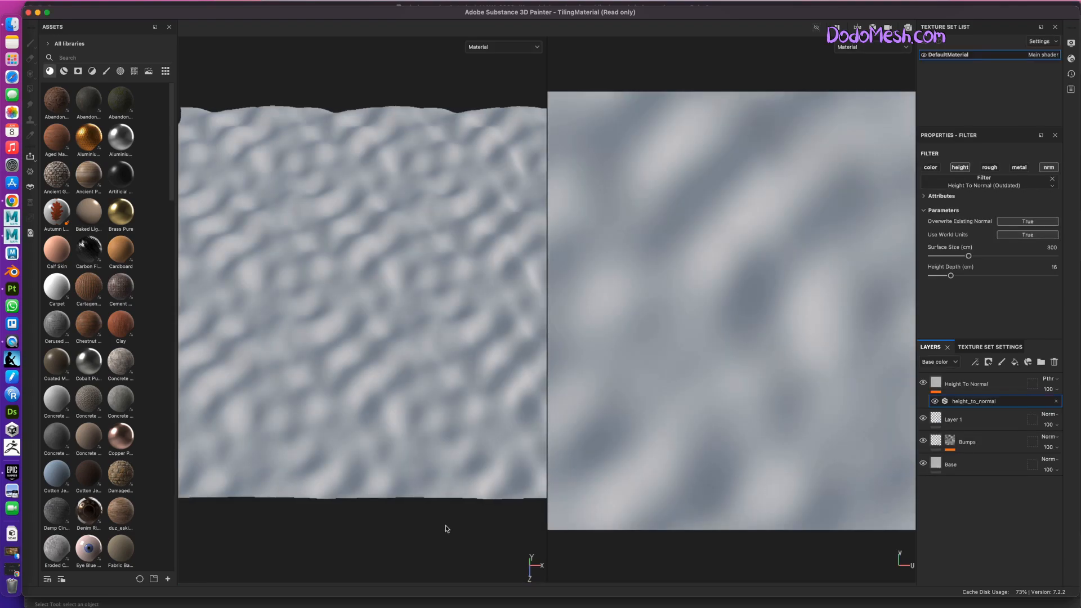
# Delete all layers of the tiling sample, from Height To Normal down to Base.
pyautogui.keyDown('alt'); pyautogui.moveTo(446, 521); pyautogui.dragTo(220, 372); pyautogui.keyUp('alt')
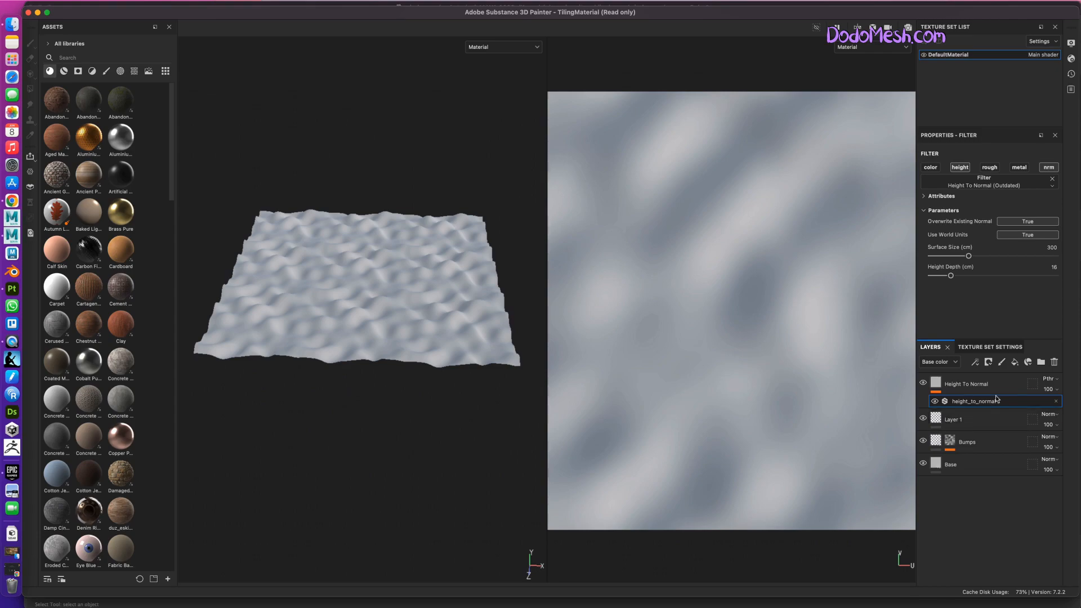
pyautogui.click(1042, 383)
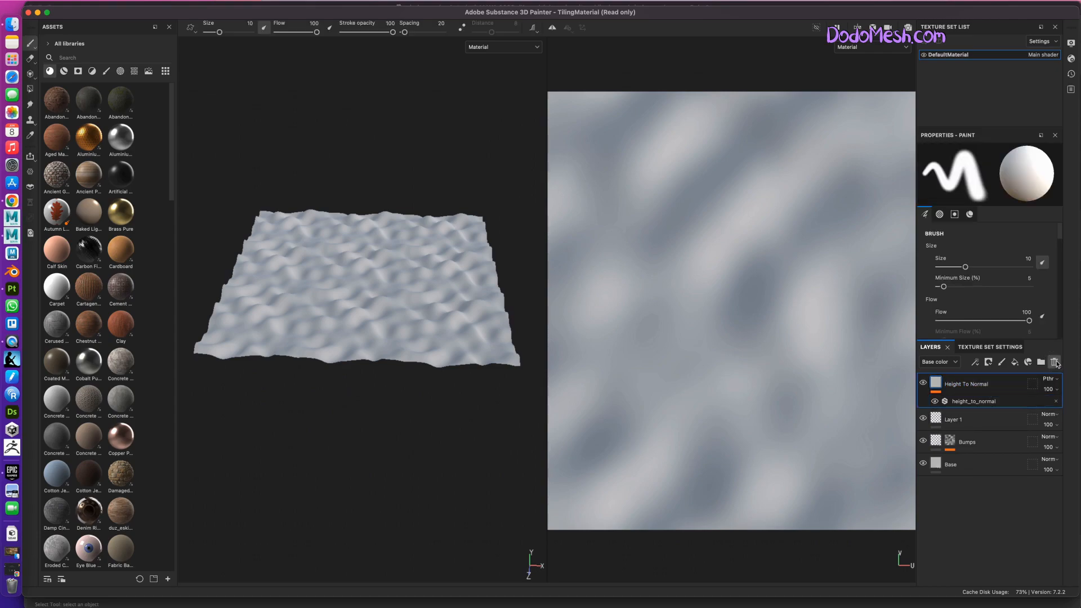
pyautogui.click(1055, 364)
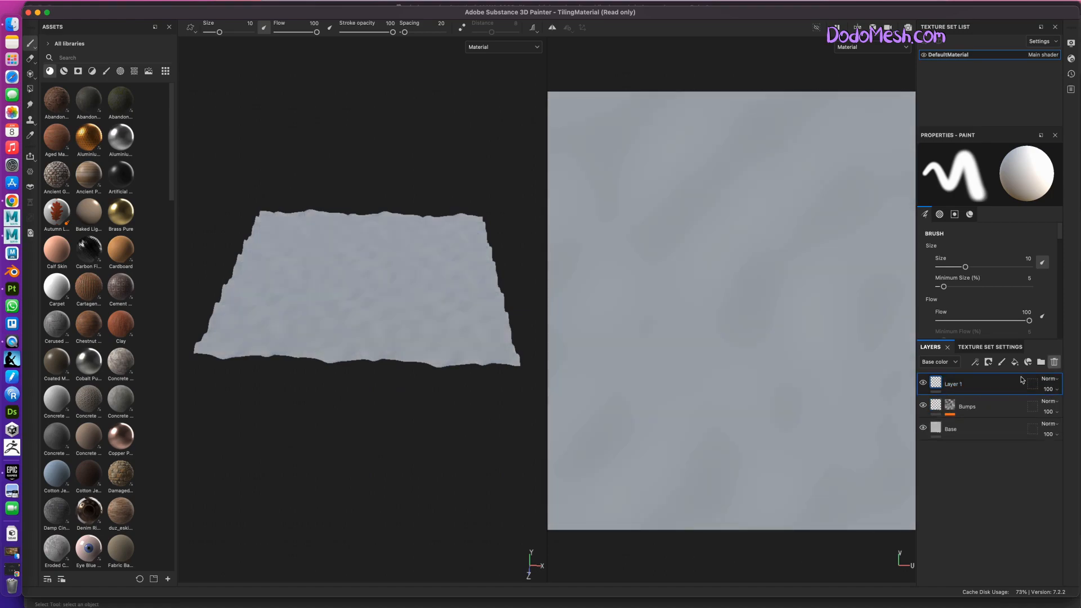
pyautogui.click(1055, 363)
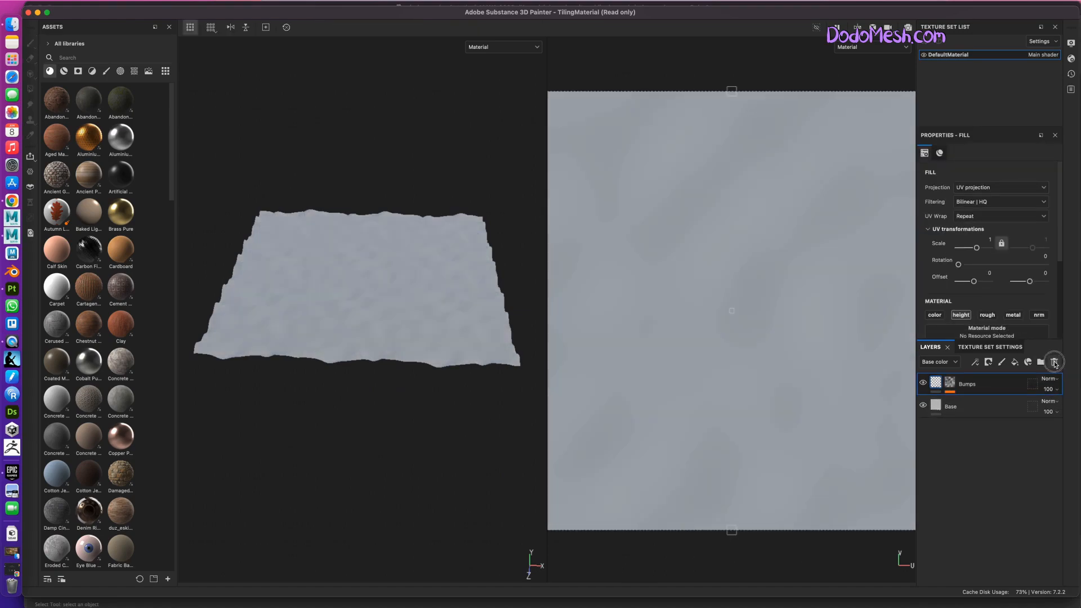
pyautogui.click(1055, 363)
pyautogui.click(1055, 363)
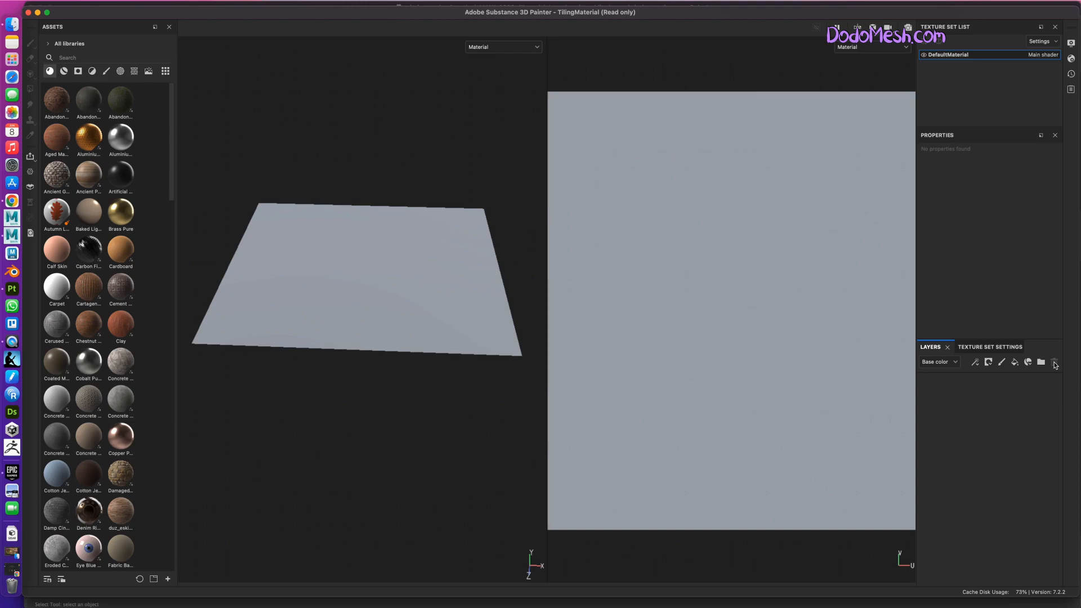
# Search the material assets for "stone" and add Ancient Greek Stone Wall to the empty layer stack.
pyautogui.click(76, 55)
pyautogui.write('stones')
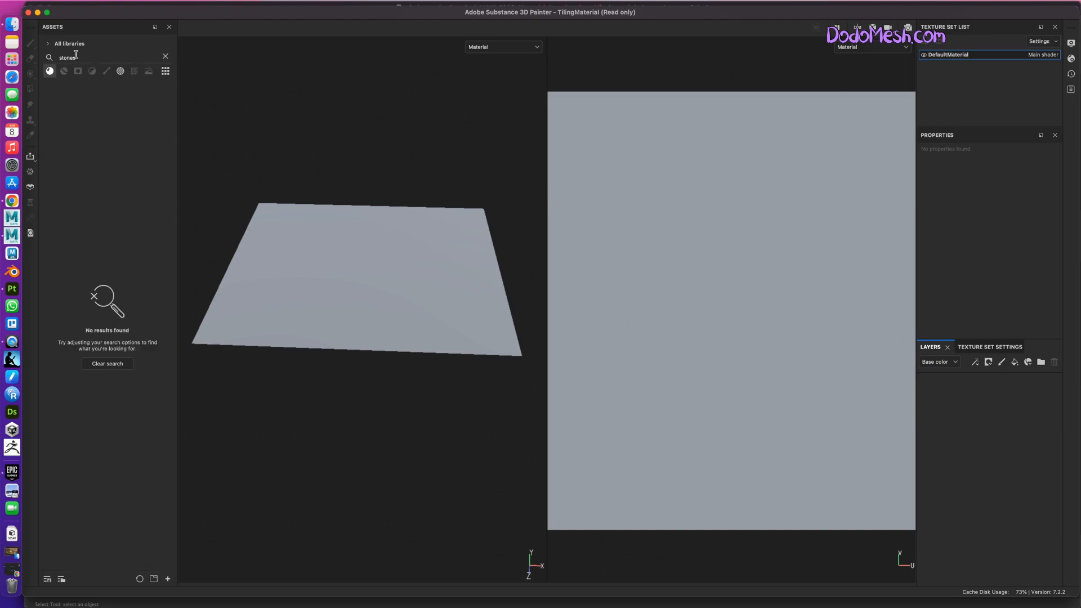
pyautogui.press('BackSpace')
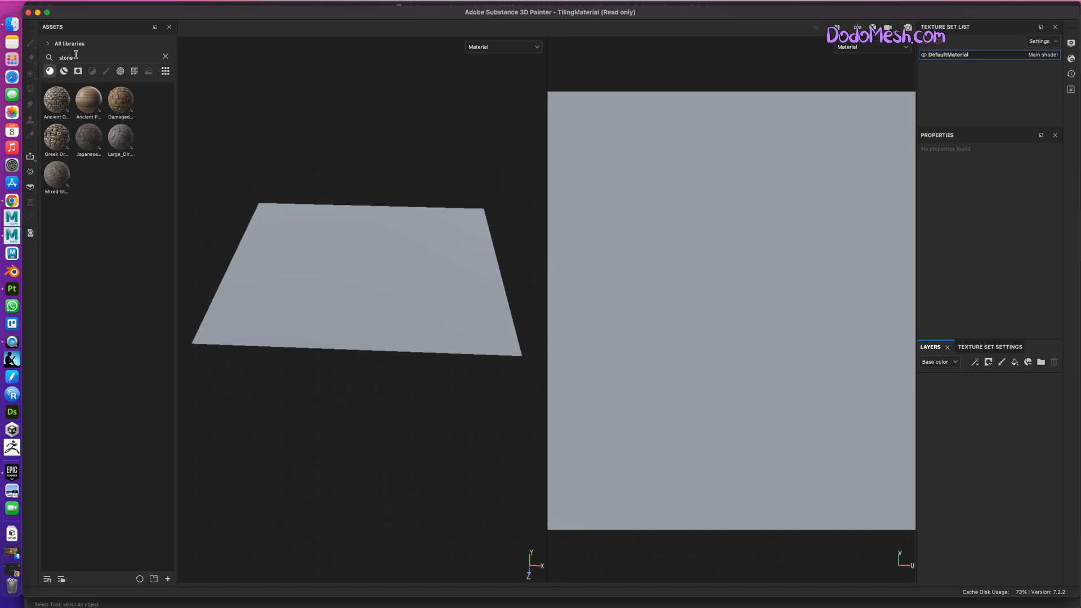
pyautogui.moveTo(57, 102); pyautogui.dragTo(966, 421)
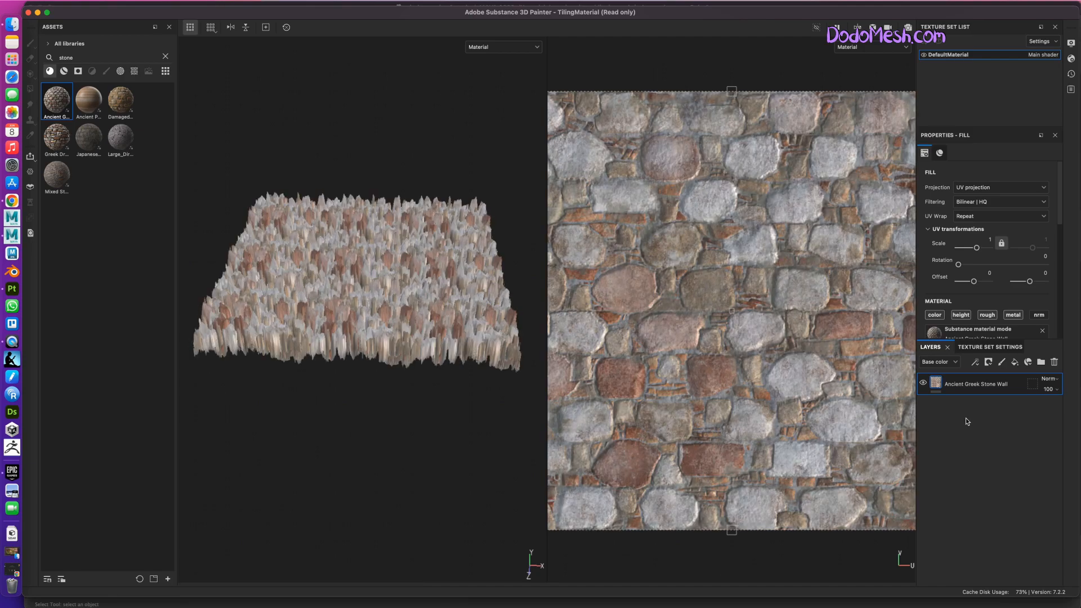
# Enable the stone wall layer's normal channel and set its opacity in the Height channel to 11.
pyautogui.moveTo(417, 486)
pyautogui.keyDown('alt'); pyautogui.mouseDown()
pyautogui.moveTo(411, 475)
pyautogui.moveTo(417, 490)
pyautogui.mouseUp(); pyautogui.keyUp('alt')
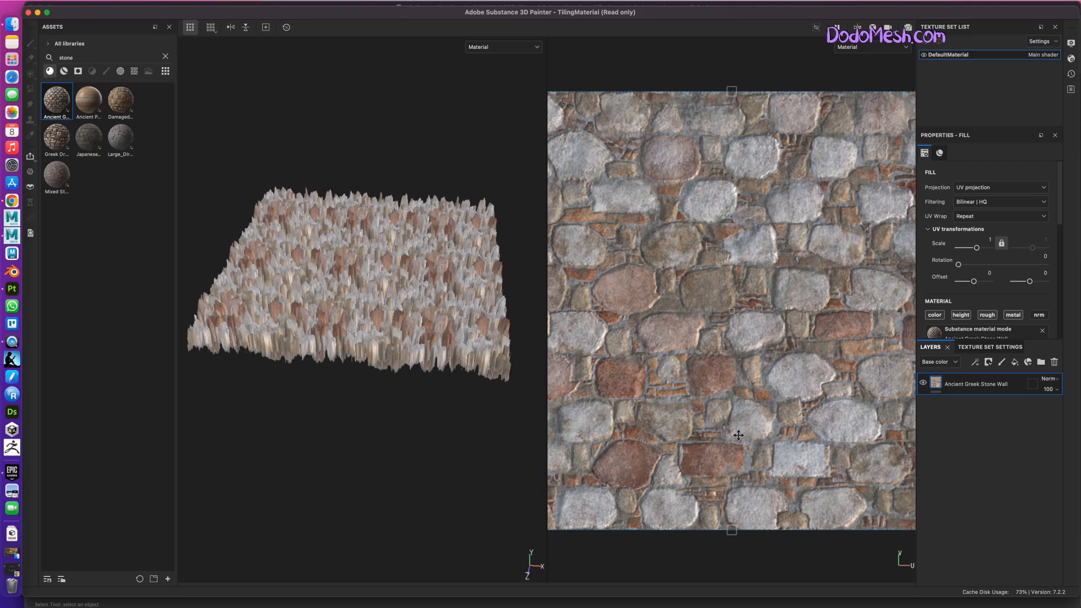
pyautogui.click(1039, 315)
pyautogui.click(939, 362)
pyautogui.click(938, 384)
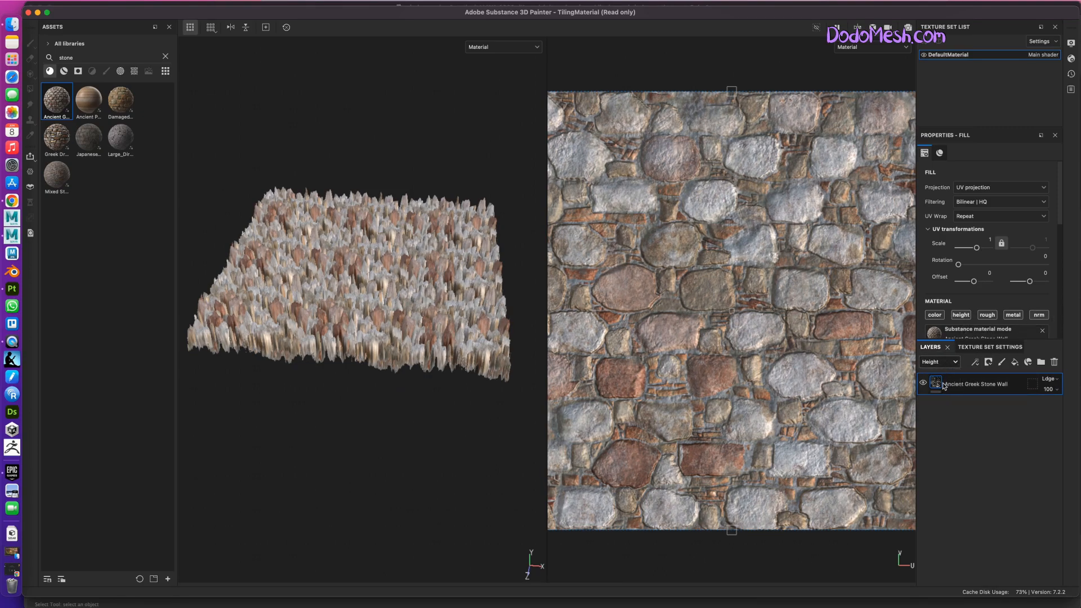
pyautogui.click(1049, 389)
pyautogui.moveTo(1077, 408); pyautogui.dragTo(1041, 407)
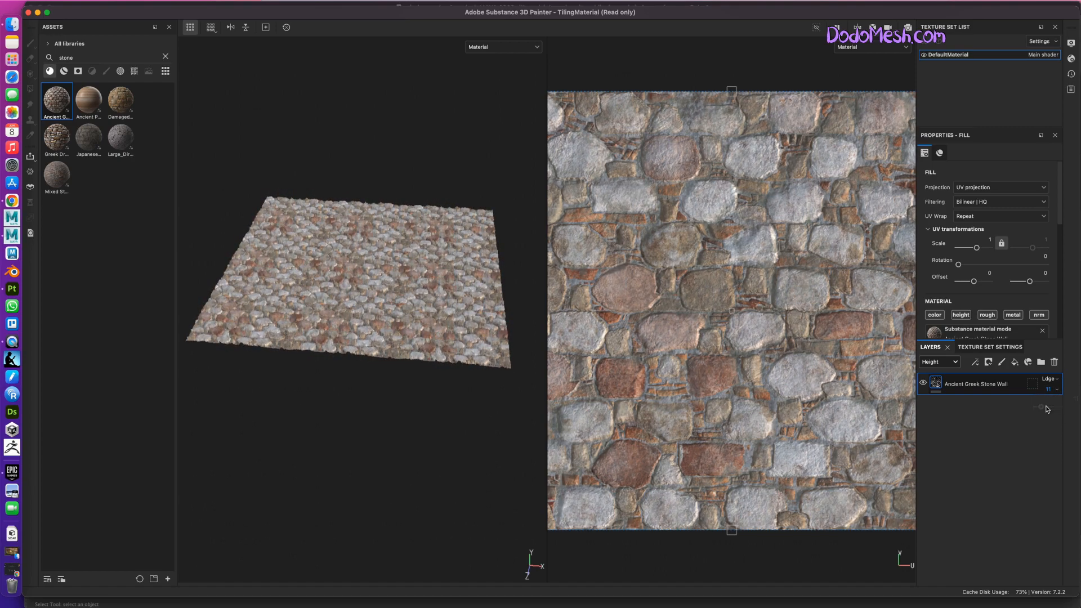
# Widen the 3D view beside the UV view and slightly lower the stone wall layer's Height opacity.
pyautogui.keyDown('alt'); pyautogui.moveTo(417, 422); pyautogui.dragTo(442, 478, button='middle'); pyautogui.keyUp('alt')
pyautogui.keyDown('alt'); pyautogui.moveTo(441, 478); pyautogui.dragTo(507, 338, button='right'); pyautogui.keyUp('alt')
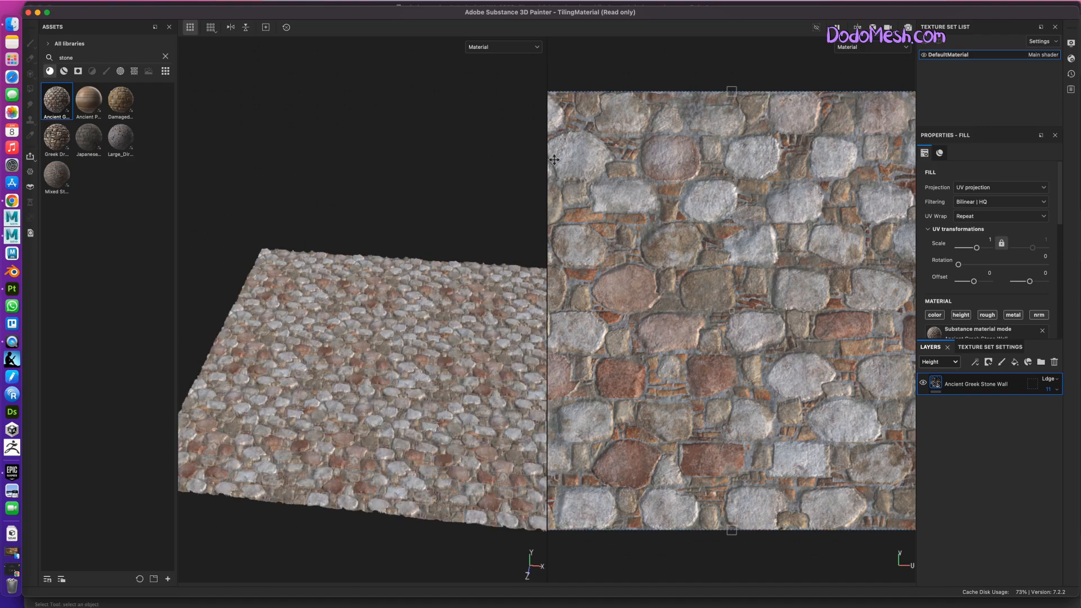
pyautogui.moveTo(545, 116); pyautogui.dragTo(813, 109)
pyautogui.keyDown('alt'); pyautogui.moveTo(731, 424); pyautogui.dragTo(735, 345); pyautogui.keyUp('alt')
pyautogui.keyDown('alt'); pyautogui.moveTo(678, 457); pyautogui.dragTo(613, 427, button='middle'); pyautogui.keyUp('alt')
pyautogui.keyDown('alt'); pyautogui.moveTo(568, 467); pyautogui.dragTo(829, 429, button='right'); pyautogui.keyUp('alt')
pyautogui.keyDown('alt'); pyautogui.moveTo(582, 522); pyautogui.dragTo(563, 513); pyautogui.keyUp('alt')
pyautogui.click(1059, 389)
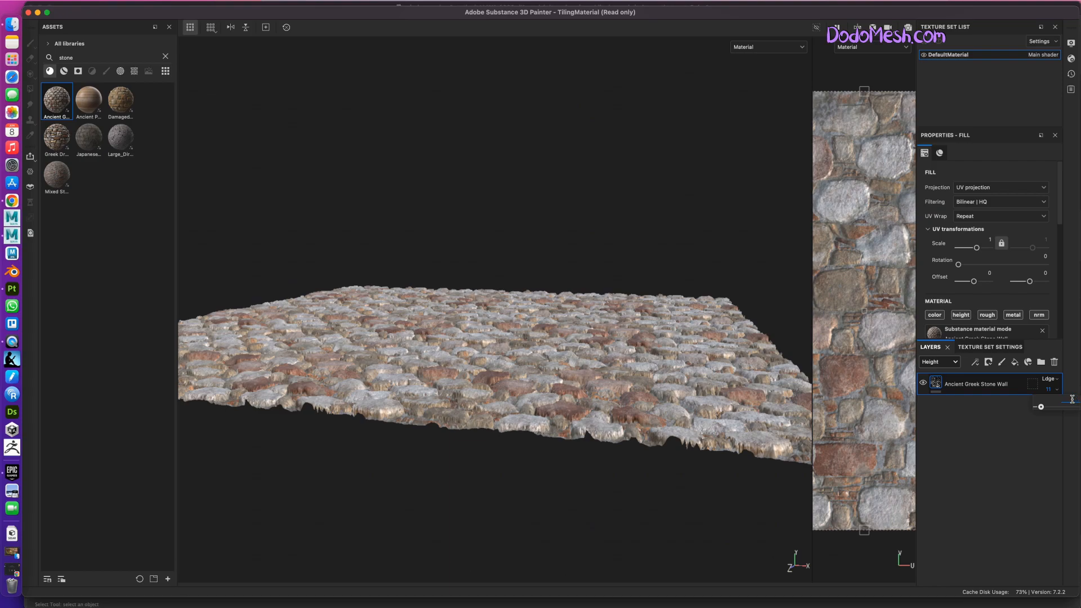
pyautogui.press('Return')
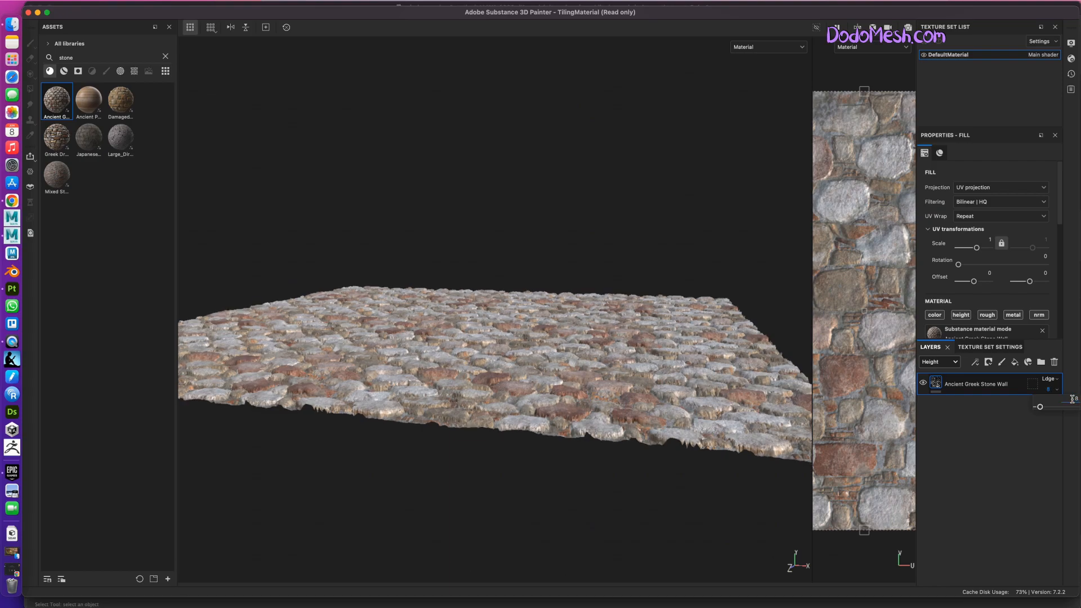
# Open the texture export settings and review DefaultMaterial's output maps and the global export parameters.
pyautogui.keyDown('alt'); pyautogui.moveTo(631, 494); pyautogui.dragTo(786, 476, button='right'); pyautogui.keyUp('alt')
pyautogui.keyDown('alt'); pyautogui.moveTo(625, 498); pyautogui.dragTo(591, 527); pyautogui.keyUp('alt')
pyautogui.keyDown('alt'); pyautogui.moveTo(529, 392); pyautogui.dragTo(212, 234, button='right'); pyautogui.keyUp('alt')
pyautogui.keyDown('alt'); pyautogui.moveTo(646, 463); pyautogui.dragTo(448, 340); pyautogui.keyUp('alt')
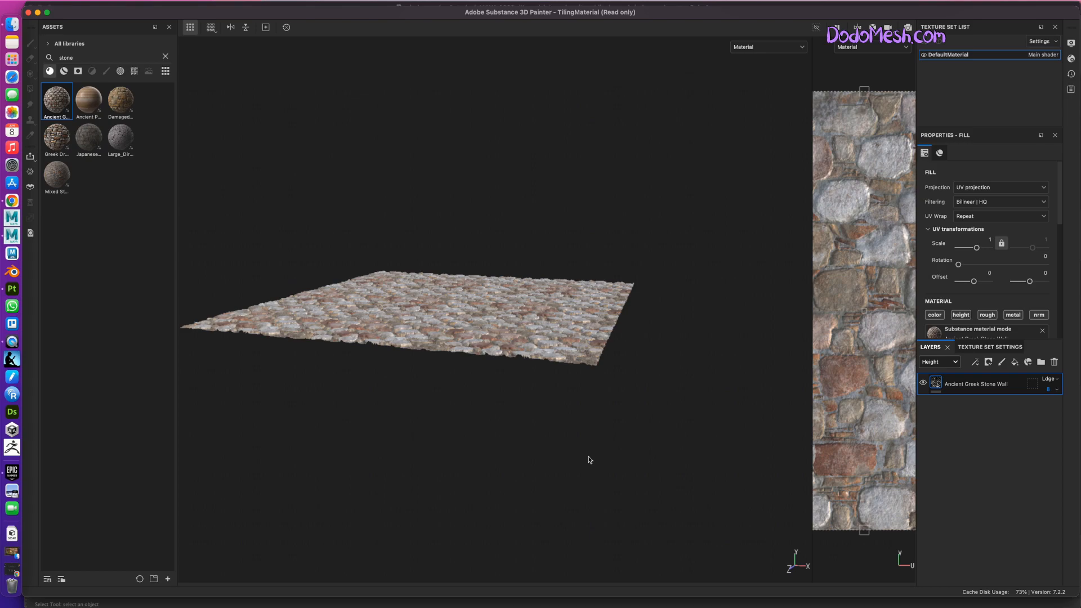
pyautogui.keyDown('alt'); pyautogui.moveTo(497, 424); pyautogui.dragTo(551, 545); pyautogui.keyUp('alt')
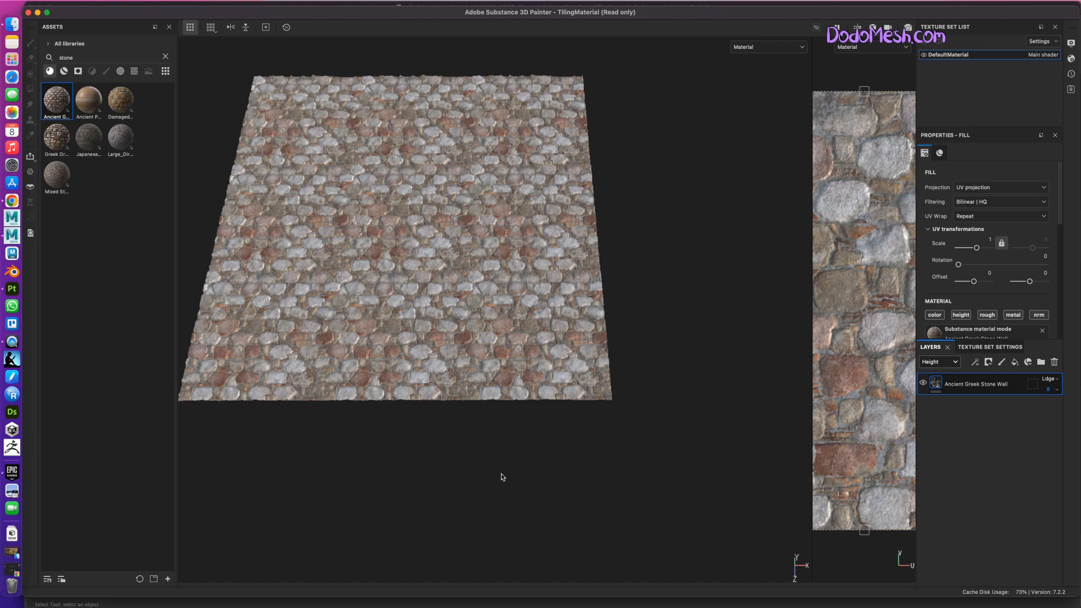
pyautogui.click(98, 3)
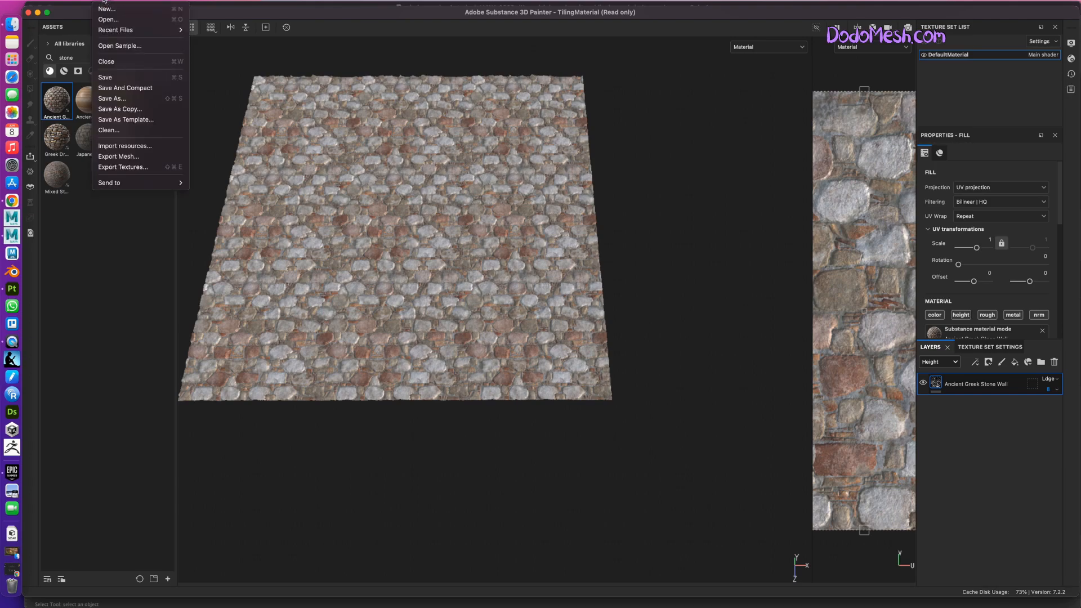
pyautogui.click(142, 168)
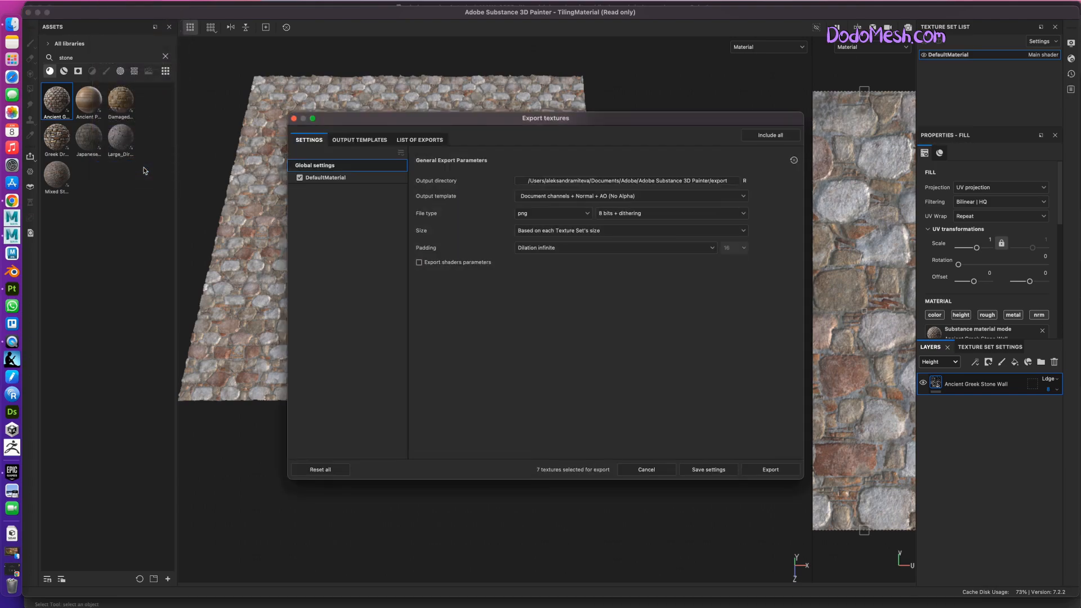
pyautogui.click(339, 179)
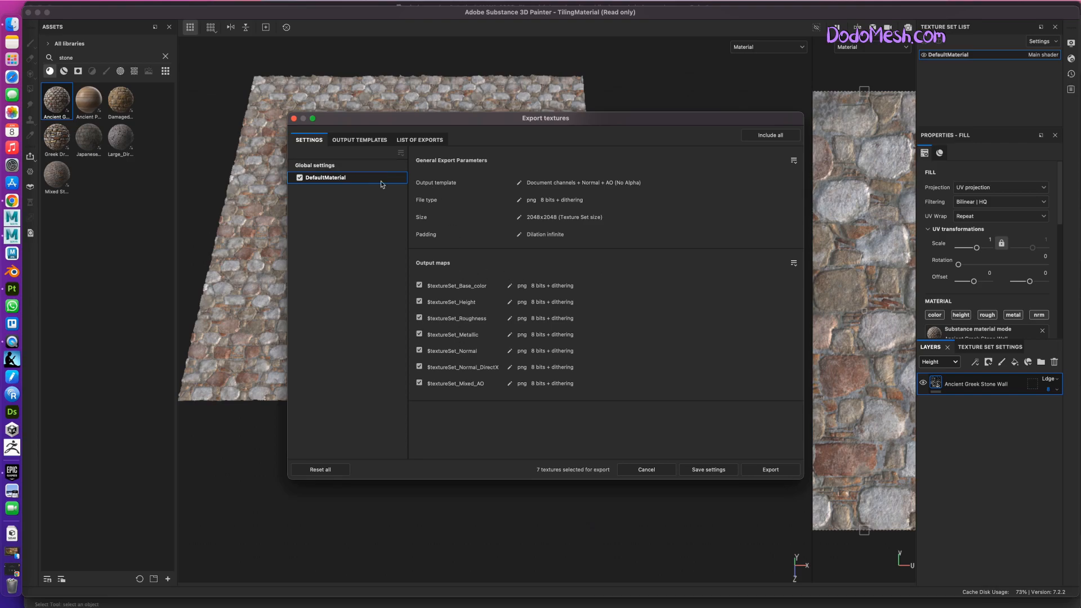
pyautogui.click(338, 166)
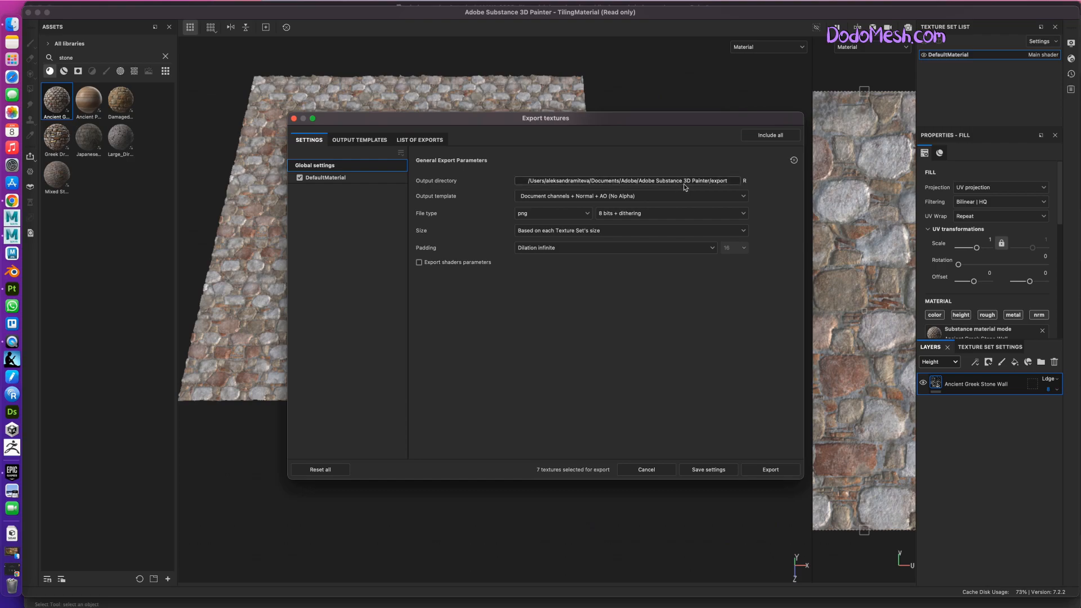
# Set the export output directory to a new folder named wall_texture inside displ_map/New_Project/sourceimages.
pyautogui.click(724, 181)
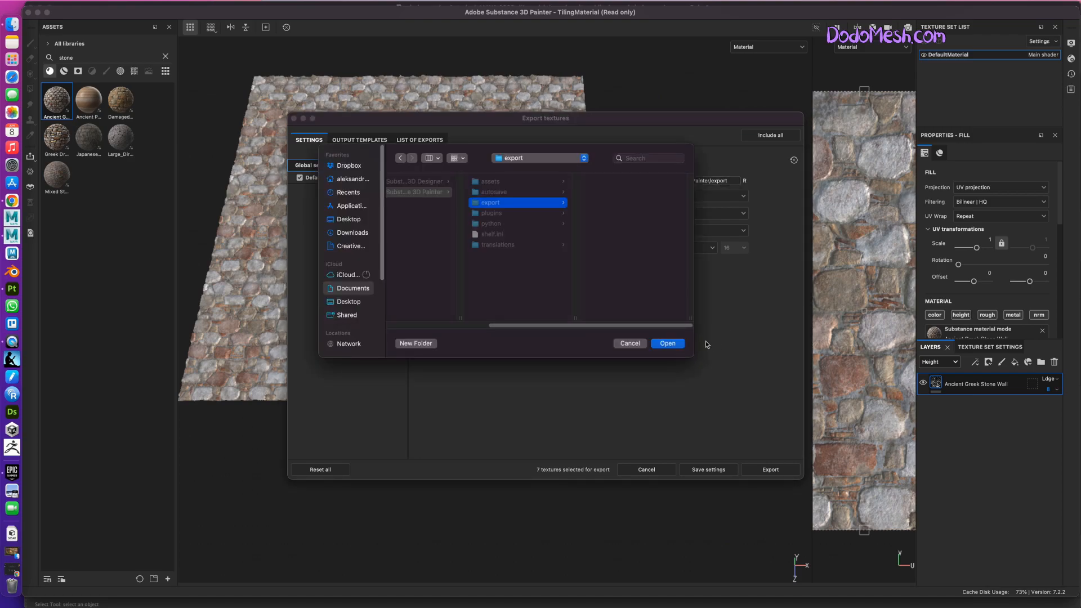
pyautogui.click(353, 181)
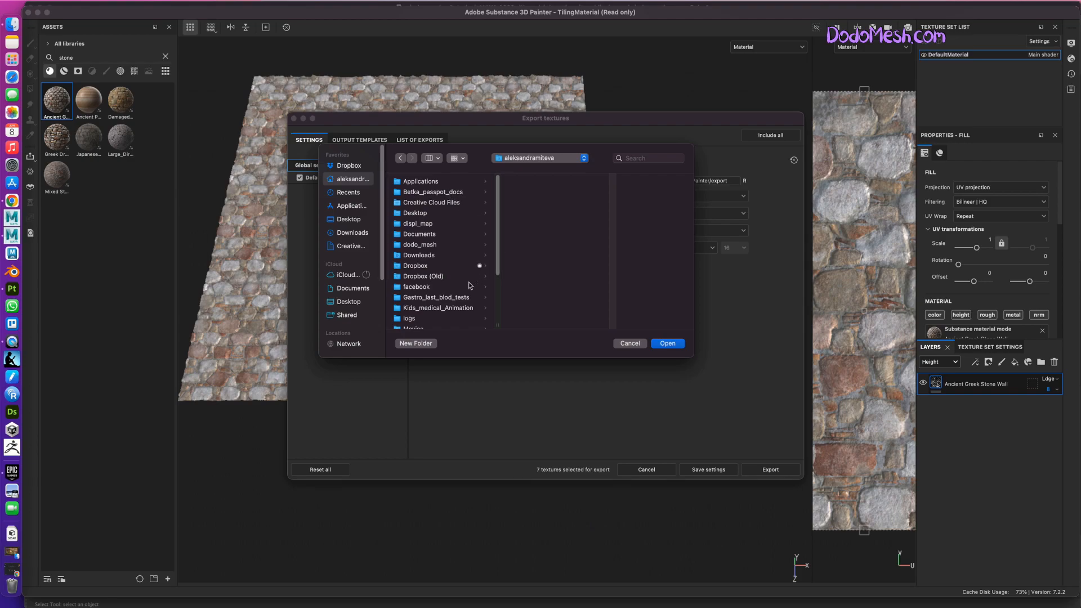
pyautogui.click(430, 224)
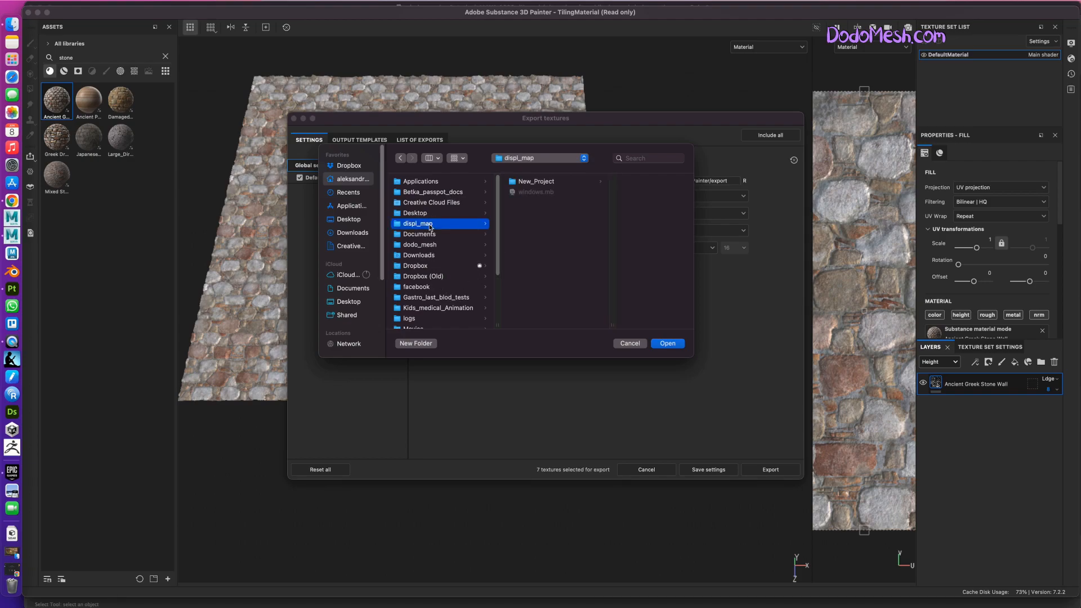
pyautogui.click(544, 182)
pyautogui.click(620, 309)
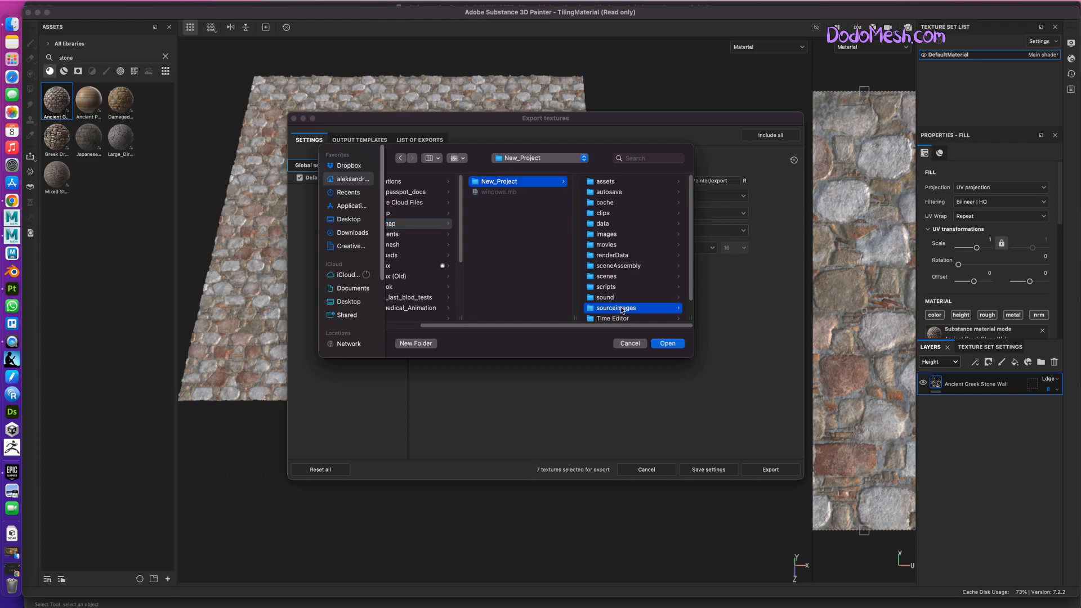
pyautogui.click(415, 344)
pyautogui.write('wall')
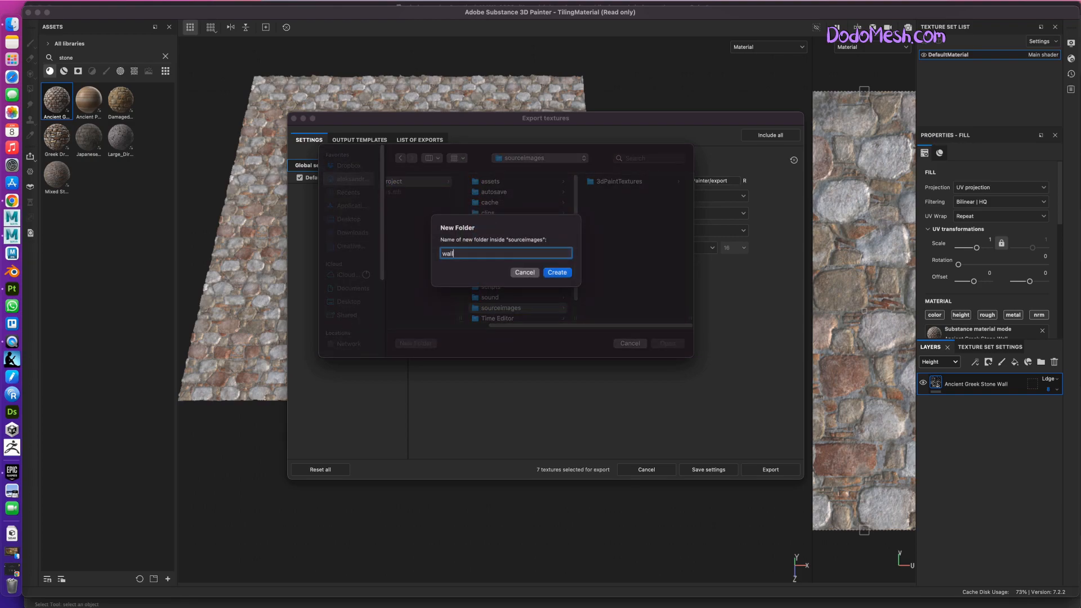
pyautogui.write('_texture')
pyautogui.press('Return')
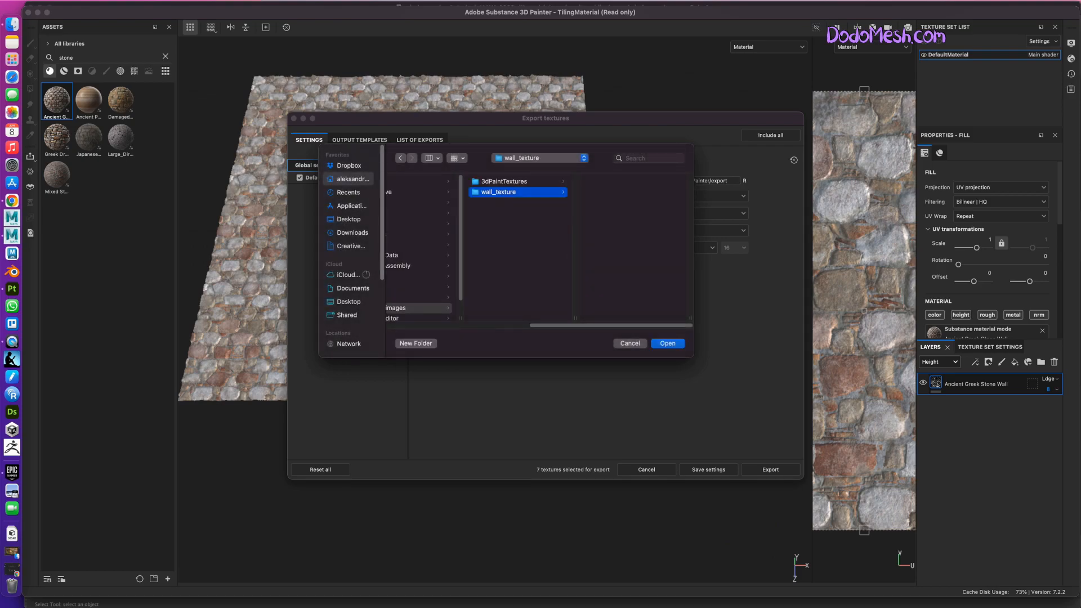
pyautogui.press('Return')
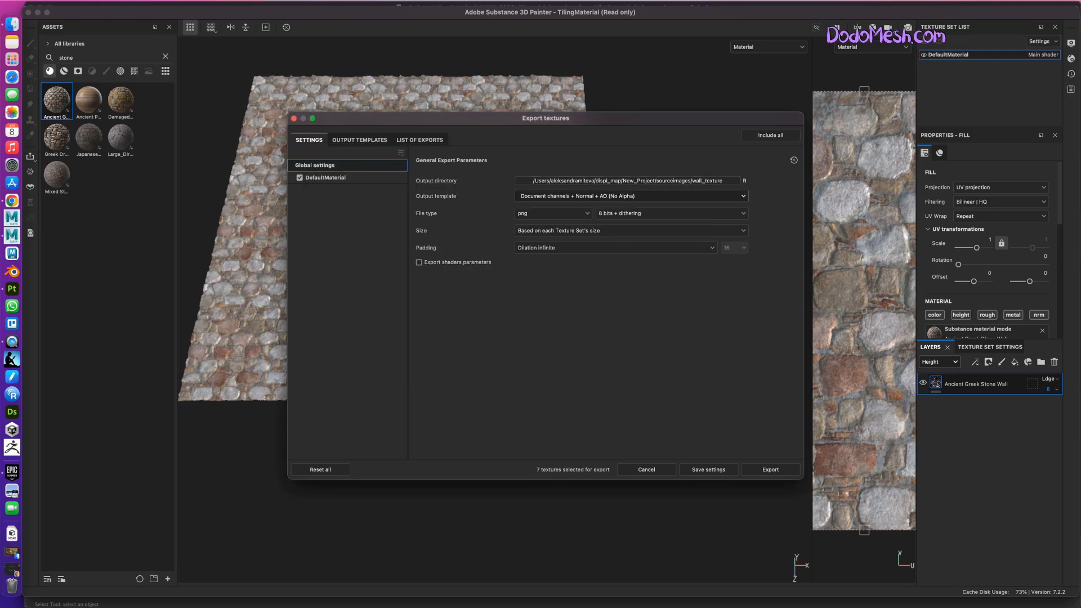
# Set the output template to Arnold (AiStandard) and the file type to exr.
pyautogui.click(631, 196)
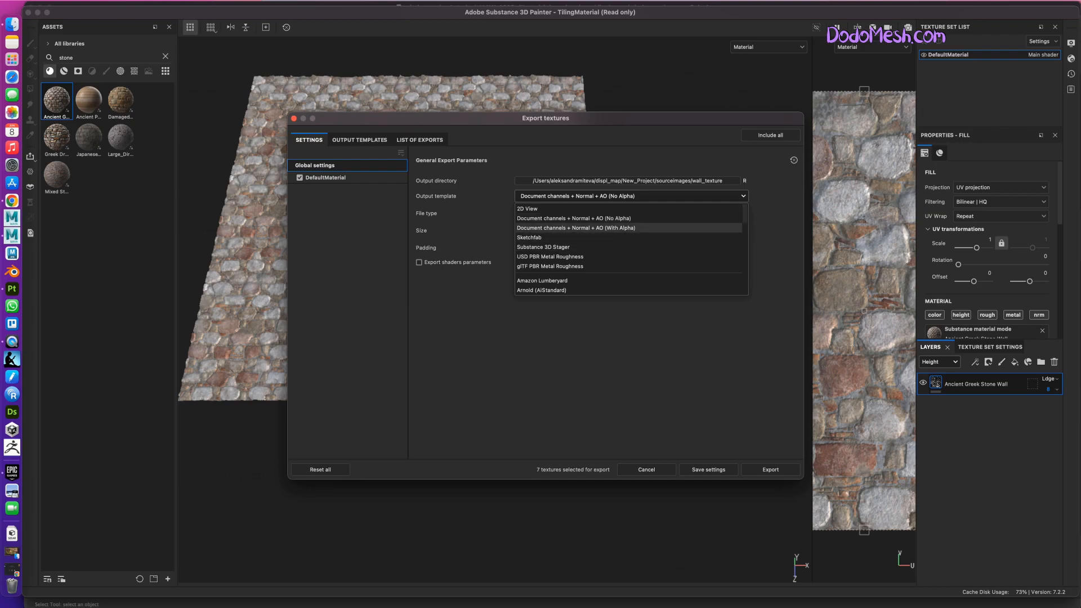
pyautogui.click(542, 290)
pyautogui.click(552, 214)
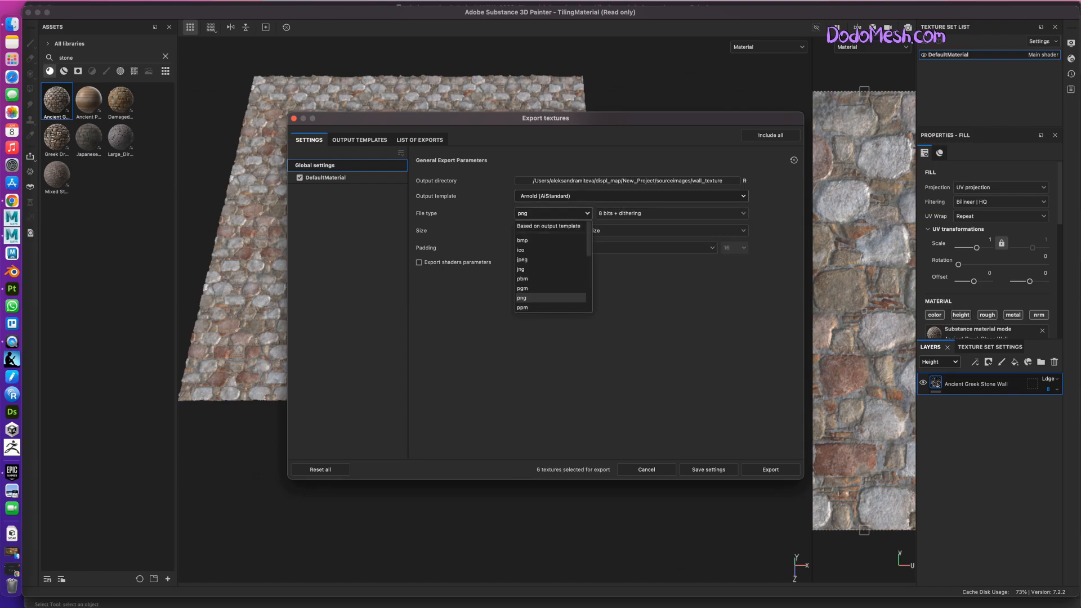
pyautogui.scroll(-3, 551, 265)
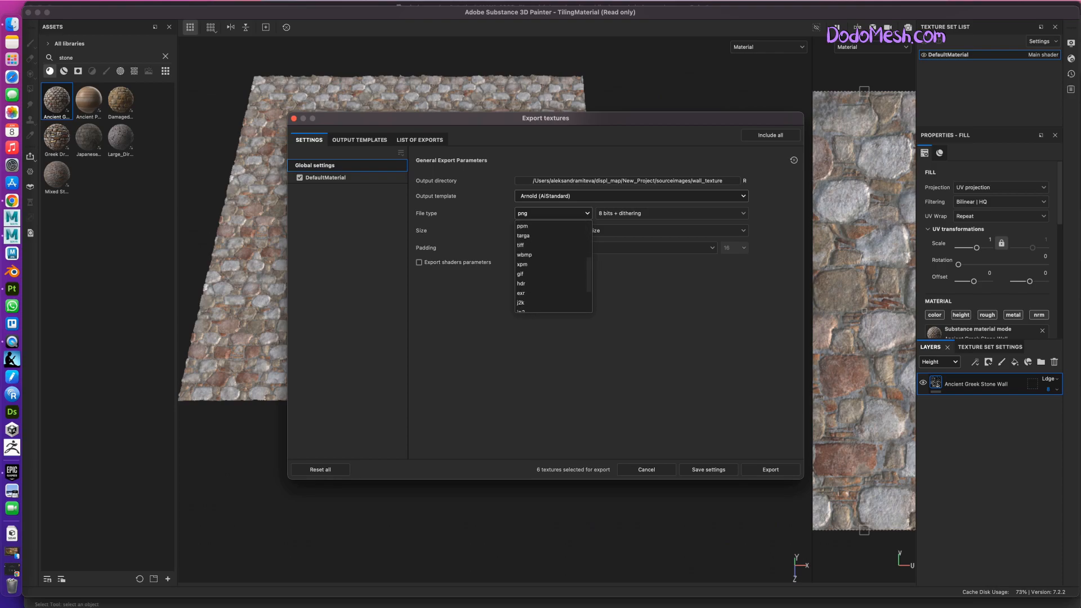
pyautogui.click(521, 293)
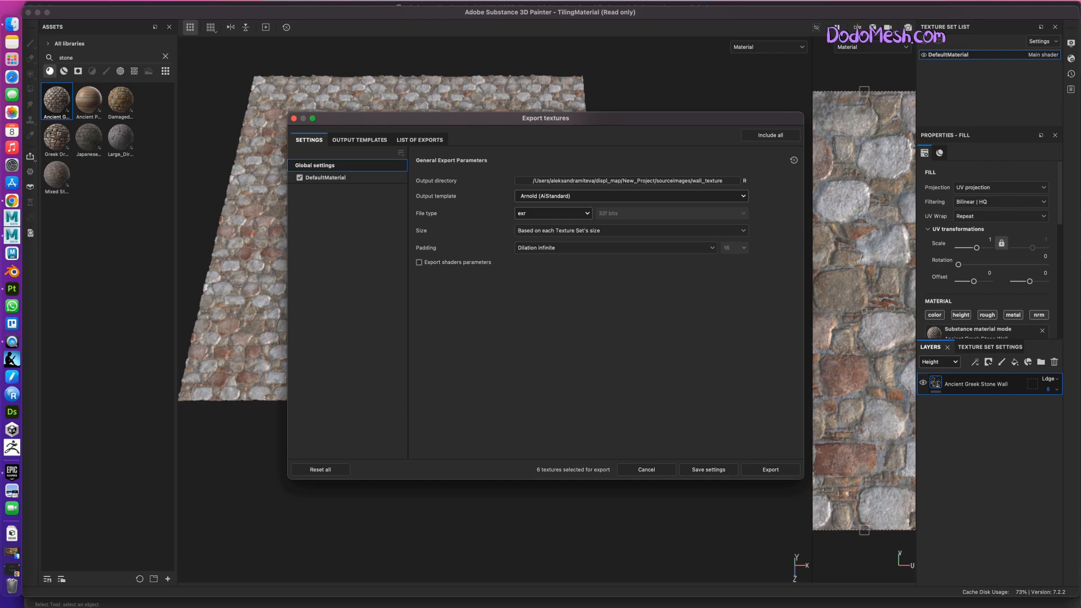
# Exclude the Emissive map from DefaultMaterial's output maps, export the textures and close the export window.
pyautogui.click(326, 177)
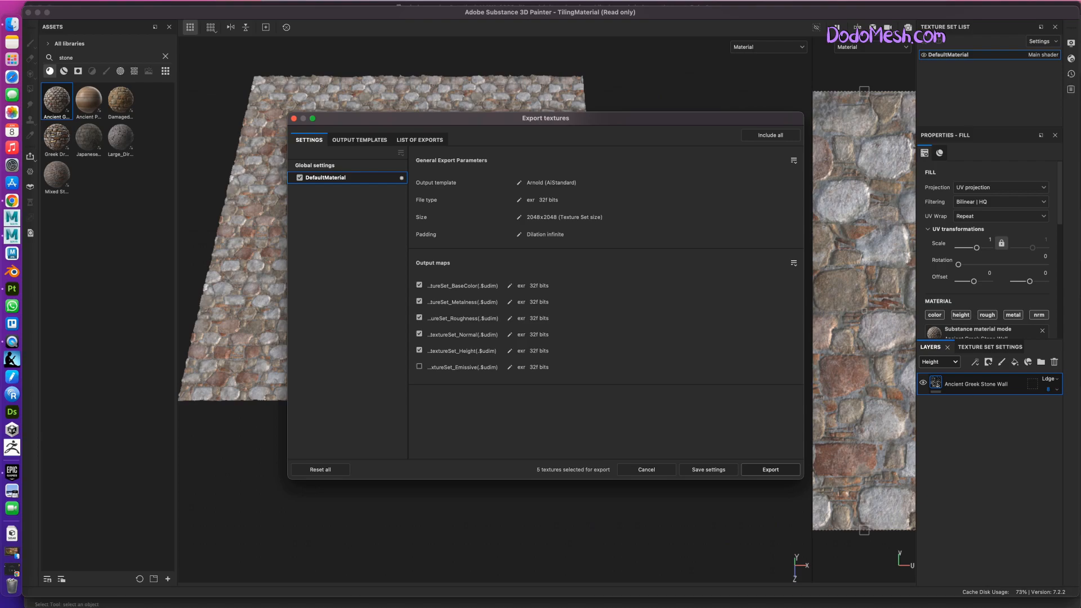
pyautogui.click(770, 469)
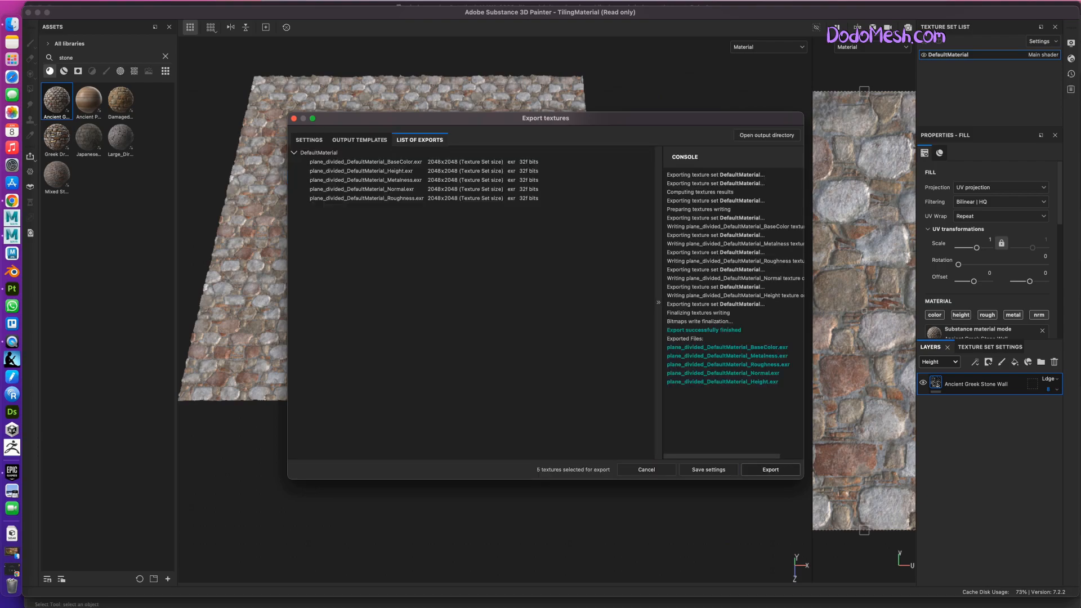
pyautogui.press('Escape')
# Switch to the windows.mb scene in Maya and connect a File texture to the Base Color of Wall_M.
pyautogui.click(12, 25)
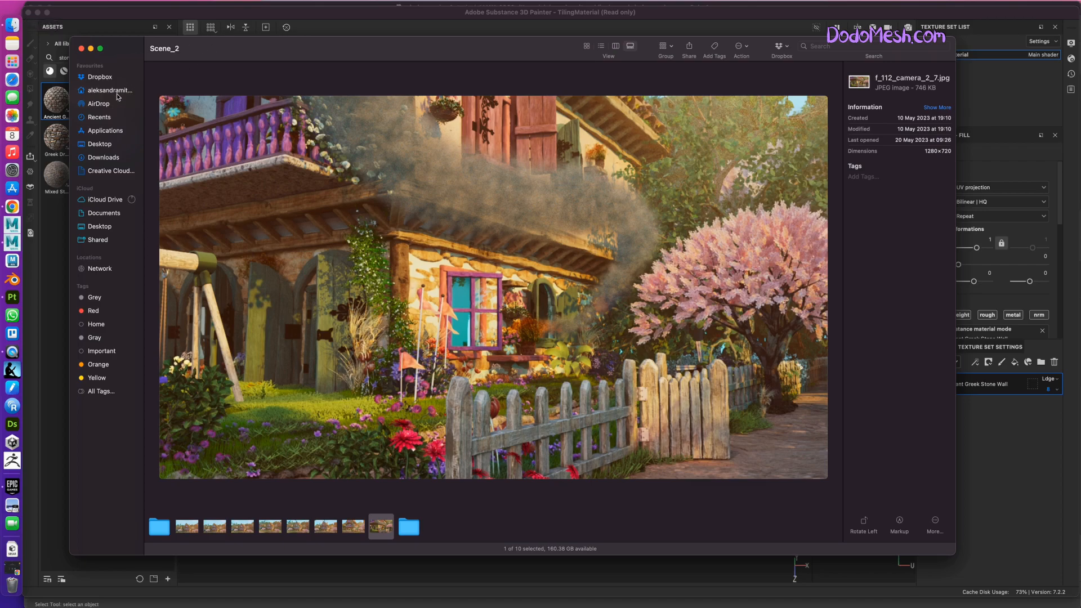
pyautogui.click(91, 49)
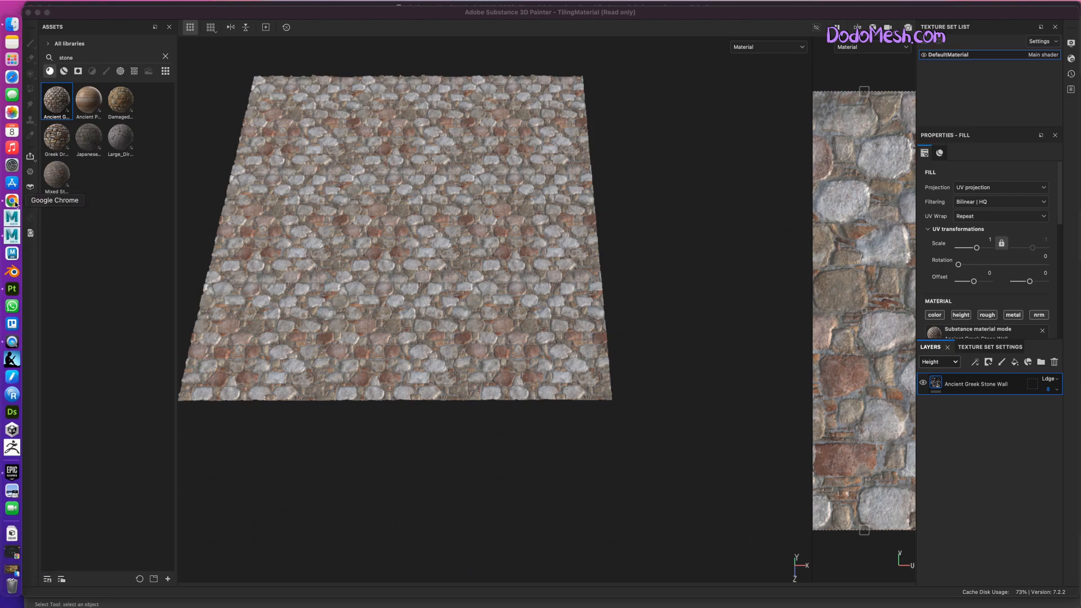
pyautogui.click(12, 236)
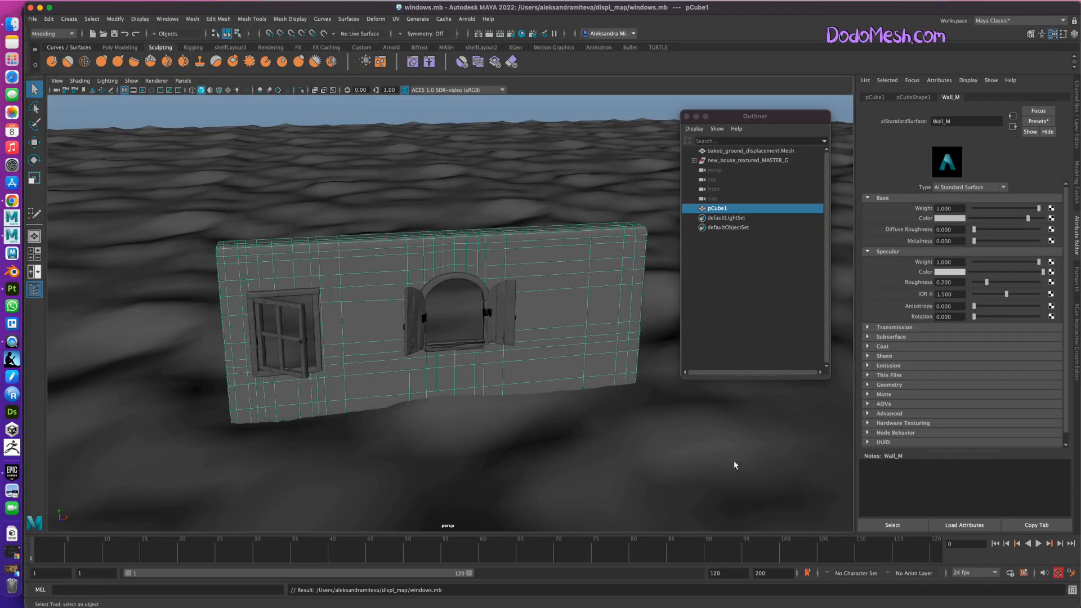
pyautogui.moveTo(626, 462)
pyautogui.keyDown('alt'); pyautogui.mouseDown()
pyautogui.moveTo(642, 465)
pyautogui.moveTo(632, 463)
pyautogui.mouseUp(); pyautogui.keyUp('alt')
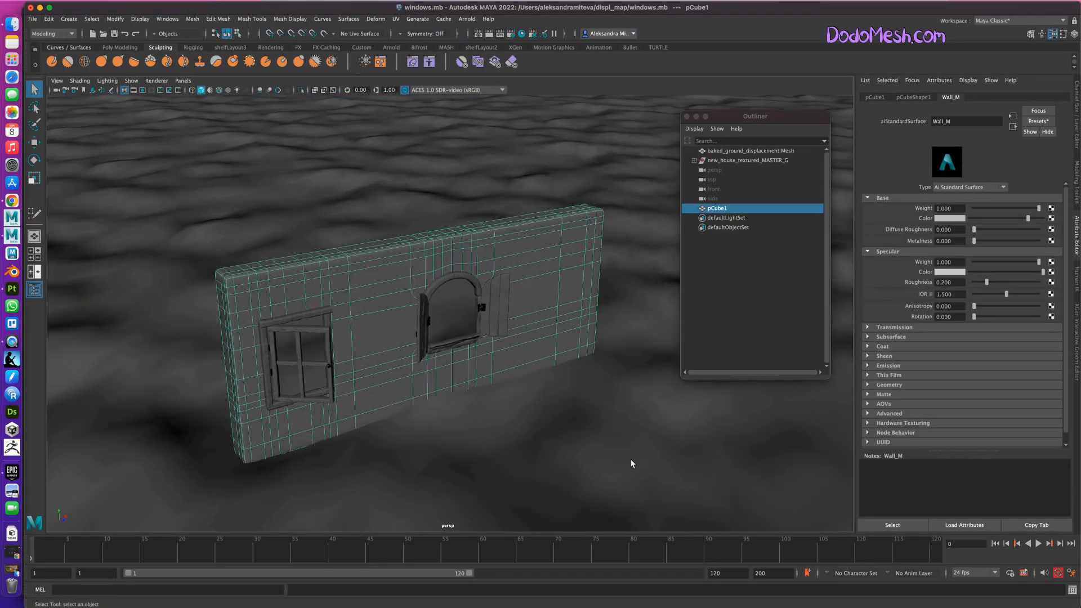
pyautogui.click(1051, 220)
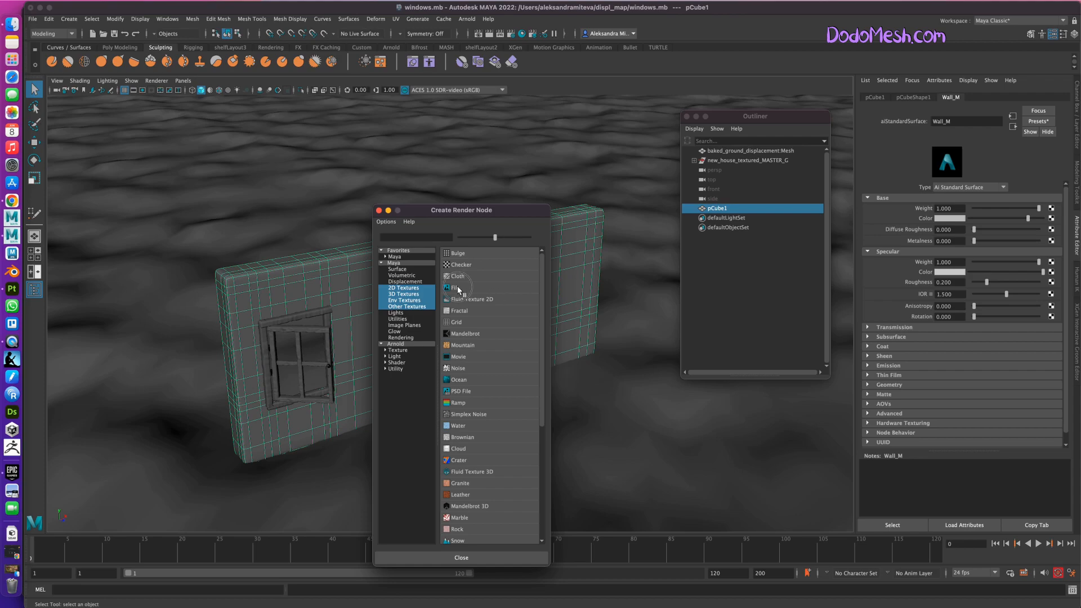
pyautogui.click(462, 289)
# Load plane_divided_DefaultMaterial_BaseColor.exr from New_Project/sourceimages/wall_texture into the Base Color file node.
pyautogui.click(1058, 227)
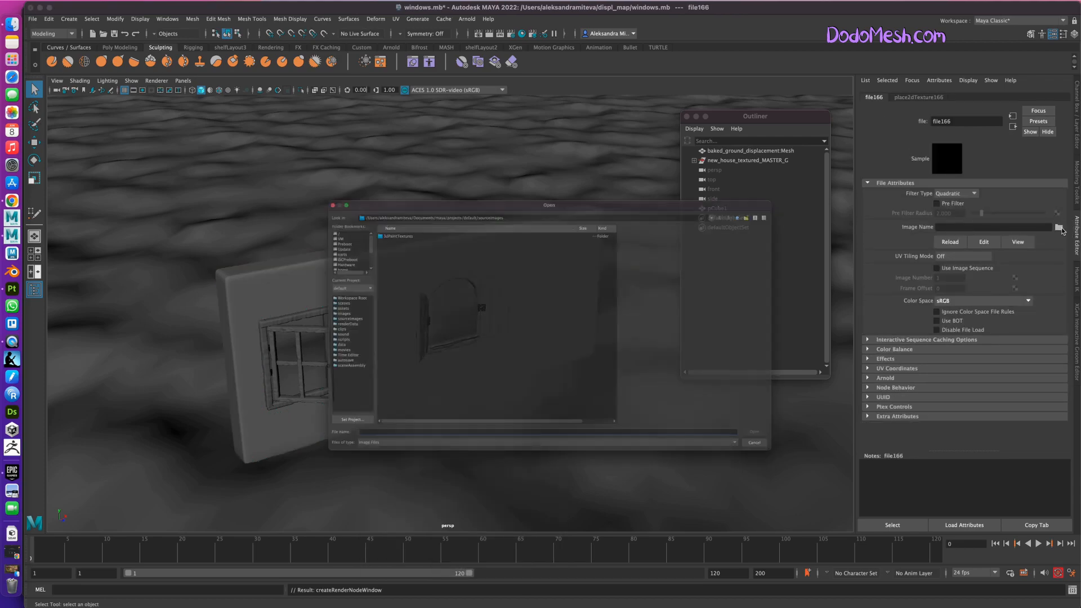
pyautogui.scroll(-3, 302, 217)
pyautogui.click(277, 241)
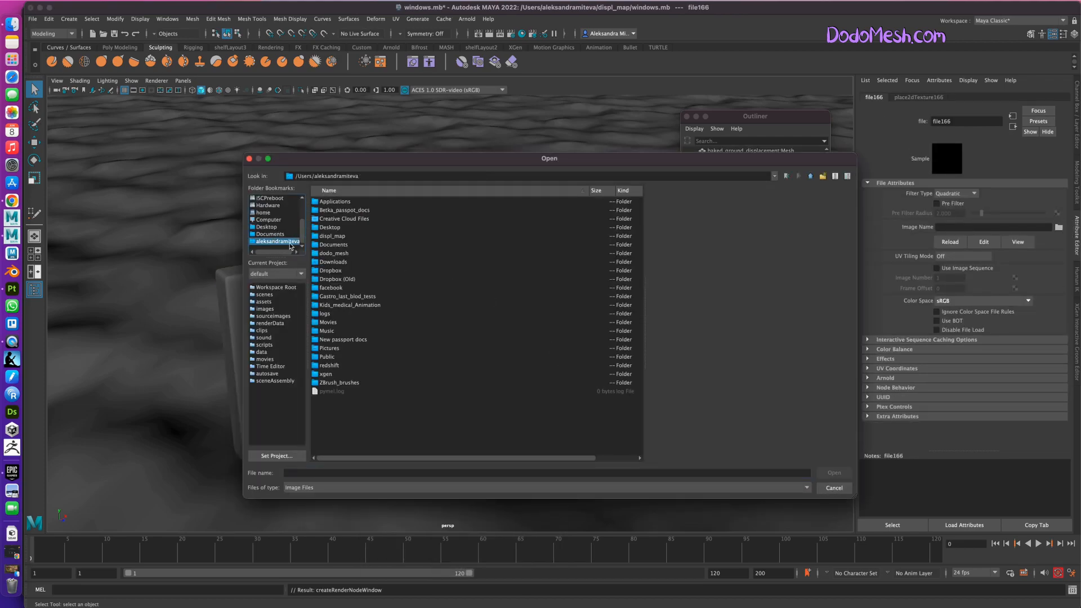
pyautogui.doubleClick(342, 236)
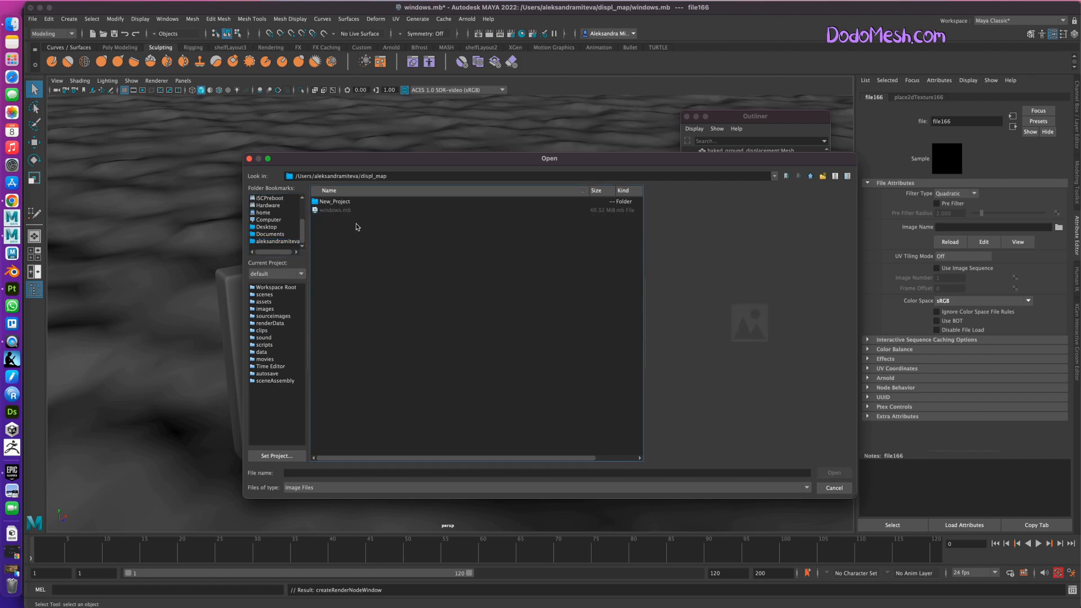
pyautogui.click(343, 204)
pyautogui.doubleClick(343, 204)
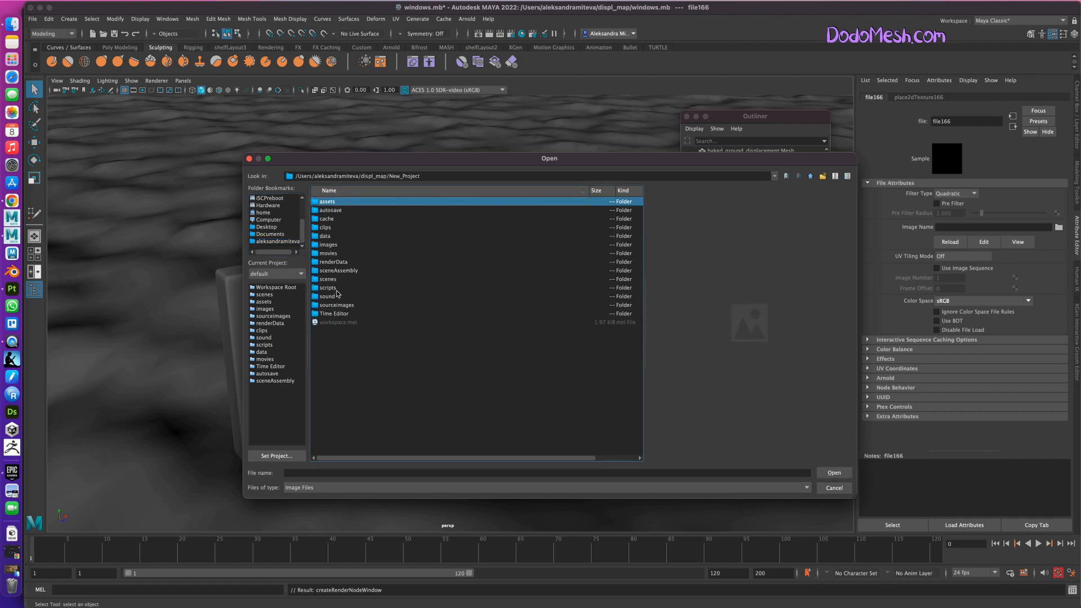
pyautogui.click(342, 307)
pyautogui.doubleClick(342, 307)
pyautogui.doubleClick(343, 203)
pyautogui.click(362, 210)
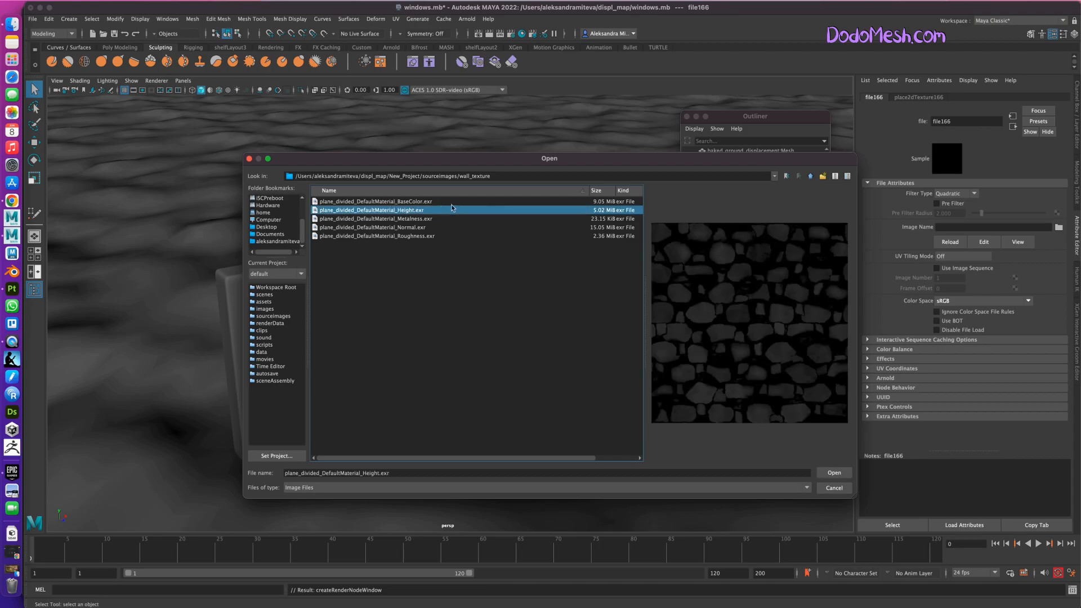
pyautogui.click(428, 203)
pyautogui.click(834, 472)
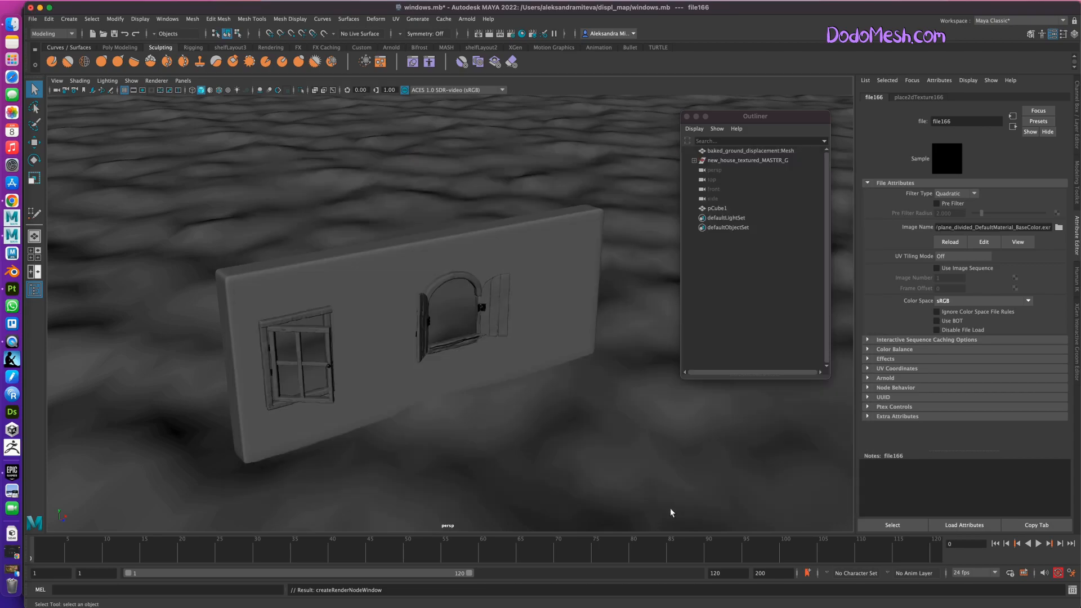
# Turn on textured shading in the perspective view and check the base color on the wall.
pyautogui.click(657, 482)
pyautogui.press('6')
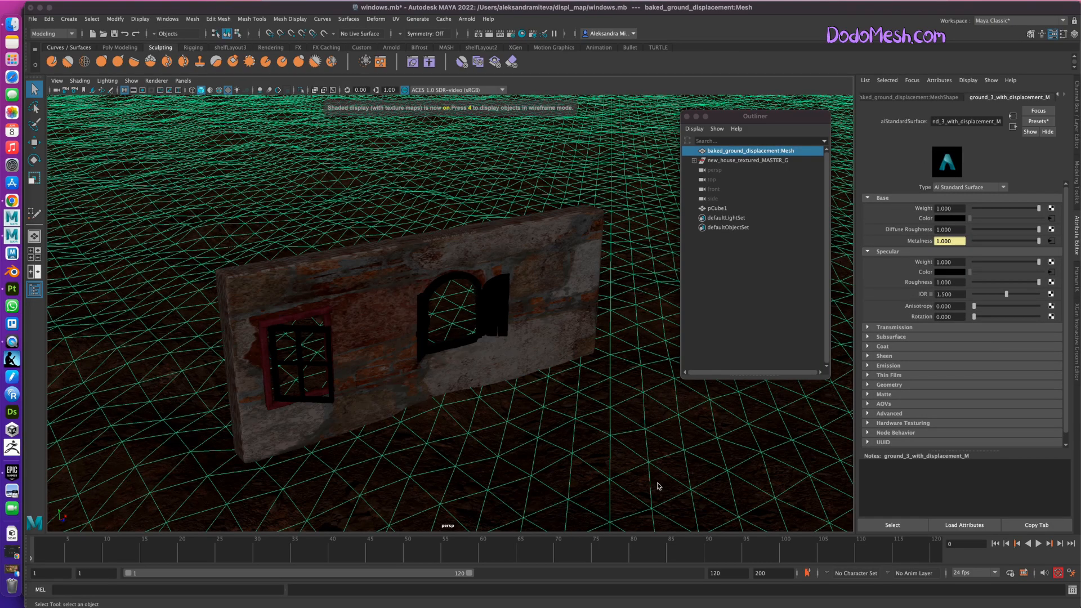
pyautogui.keyDown('alt'); pyautogui.moveTo(582, 455); pyautogui.dragTo(582, 450); pyautogui.keyUp('alt')
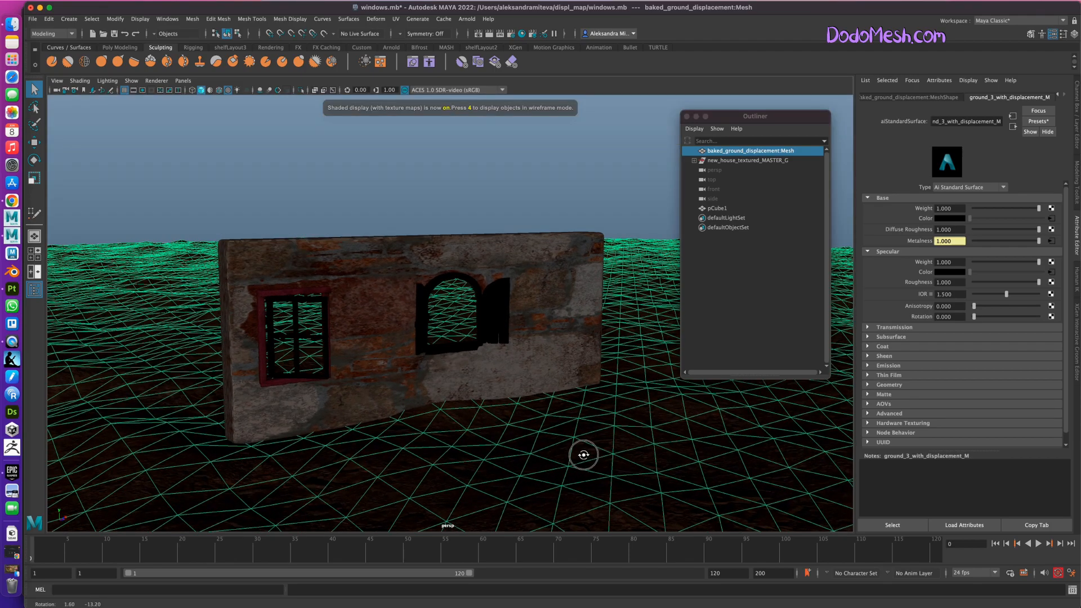
pyautogui.scroll(3, 594, 473)
# Select the wall and connect a File texture to the Metalness of Wall_M.
pyautogui.click(597, 380)
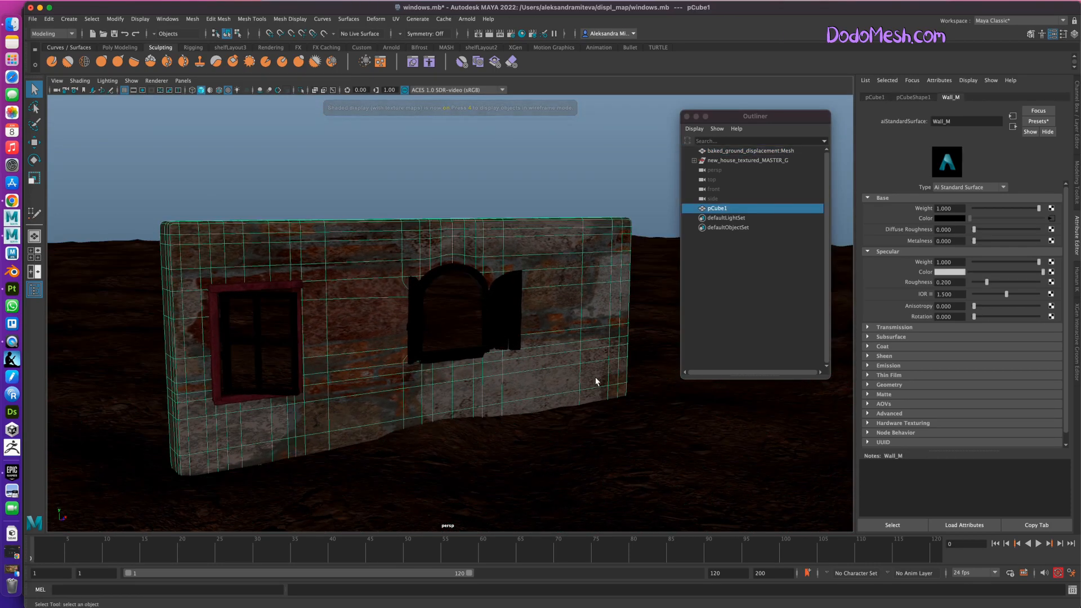
pyautogui.click(1051, 242)
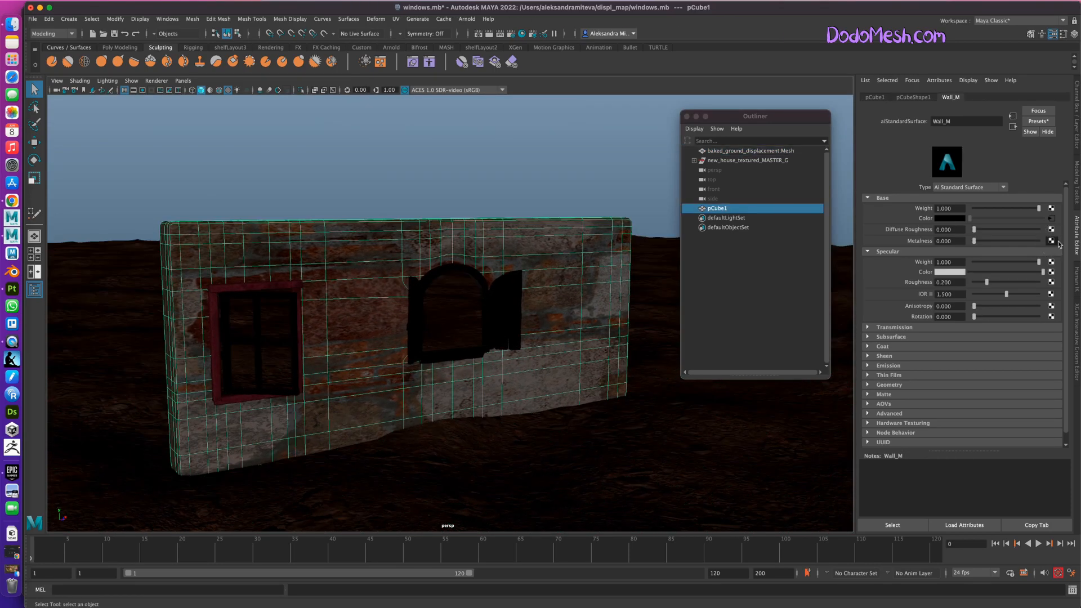
pyautogui.click(461, 286)
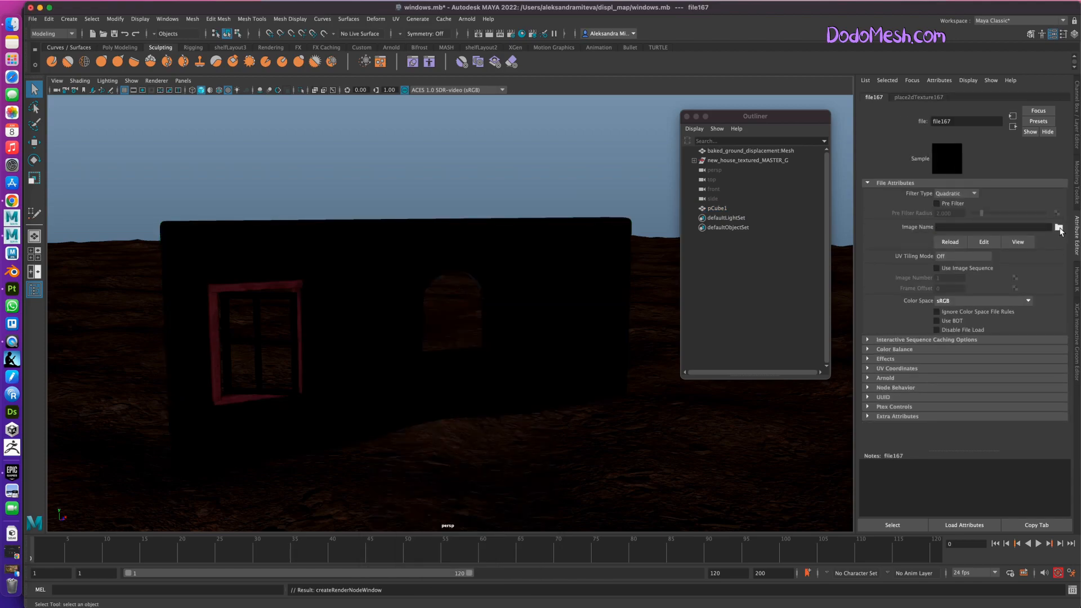
# Load plane_divided_DefaultMaterial_Metalness.exr from New_Project/sourceimages/wall_texture into the Metalness file node.
pyautogui.click(1059, 227)
pyautogui.moveTo(302, 210); pyautogui.dragTo(302, 230)
pyautogui.click(278, 241)
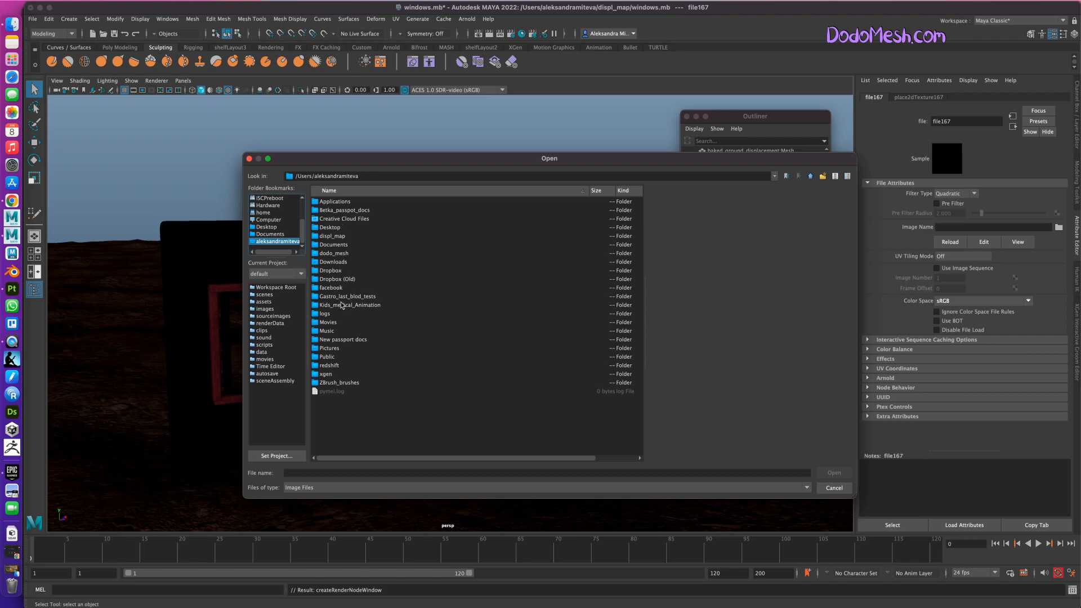
pyautogui.doubleClick(338, 236)
pyautogui.click(333, 203)
pyautogui.doubleClick(333, 202)
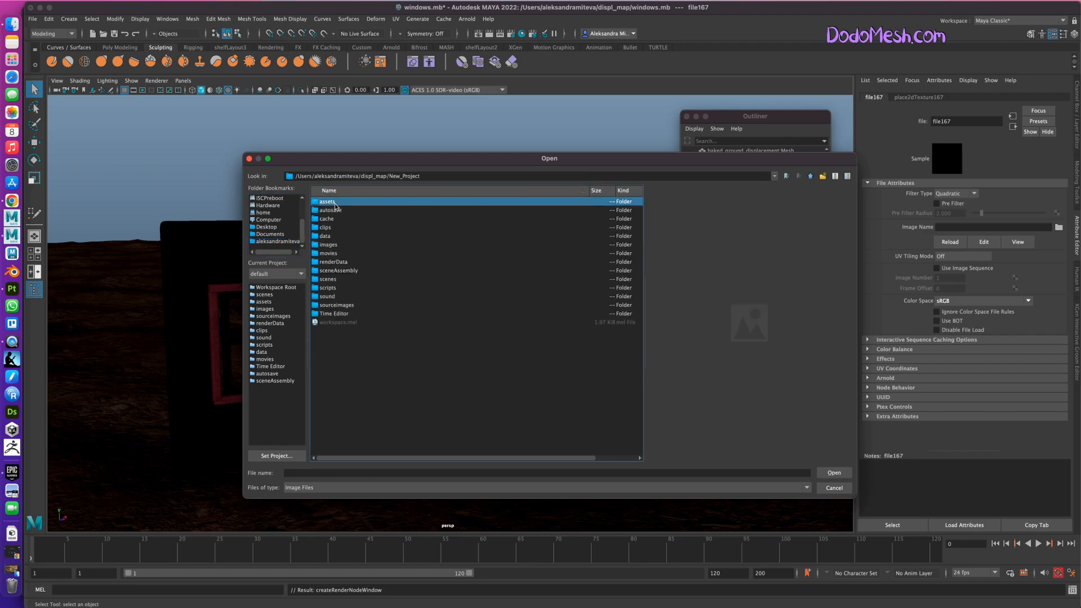
pyautogui.doubleClick(344, 304)
pyautogui.doubleClick(336, 212)
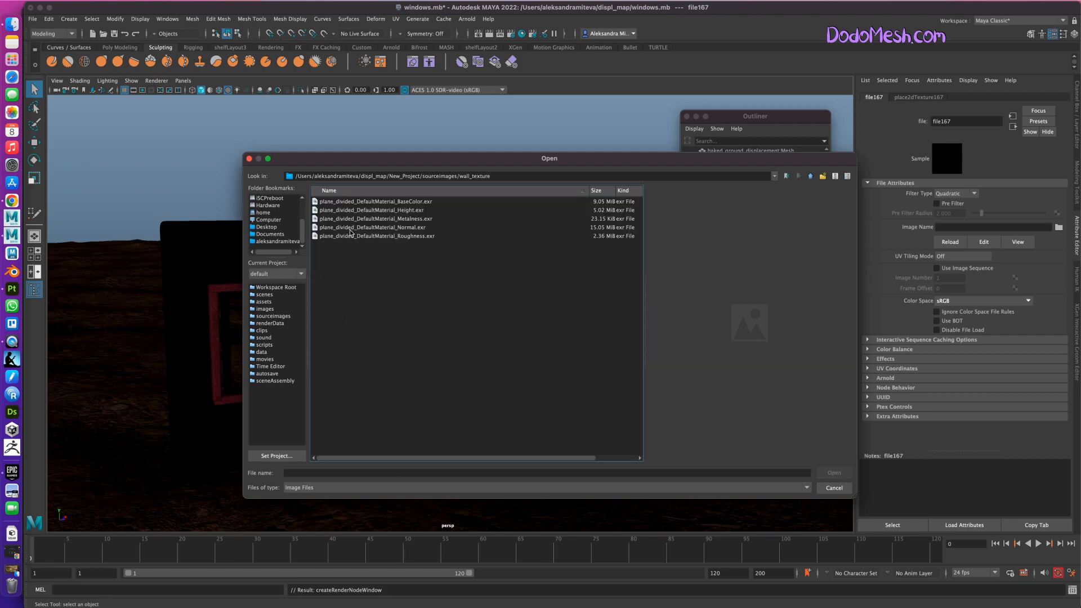
pyautogui.click(336, 211)
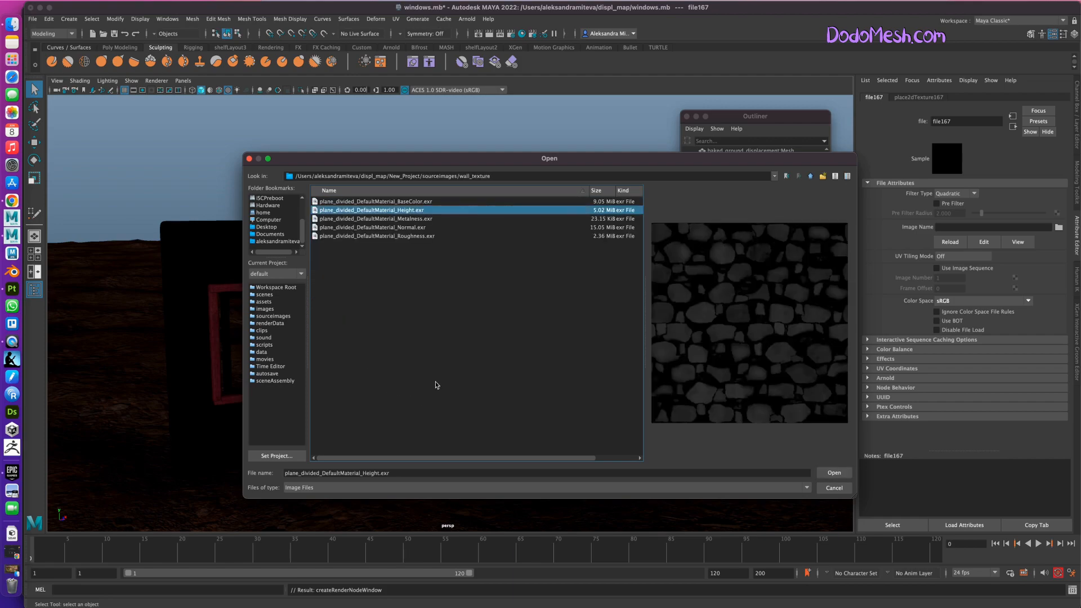
pyautogui.click(428, 220)
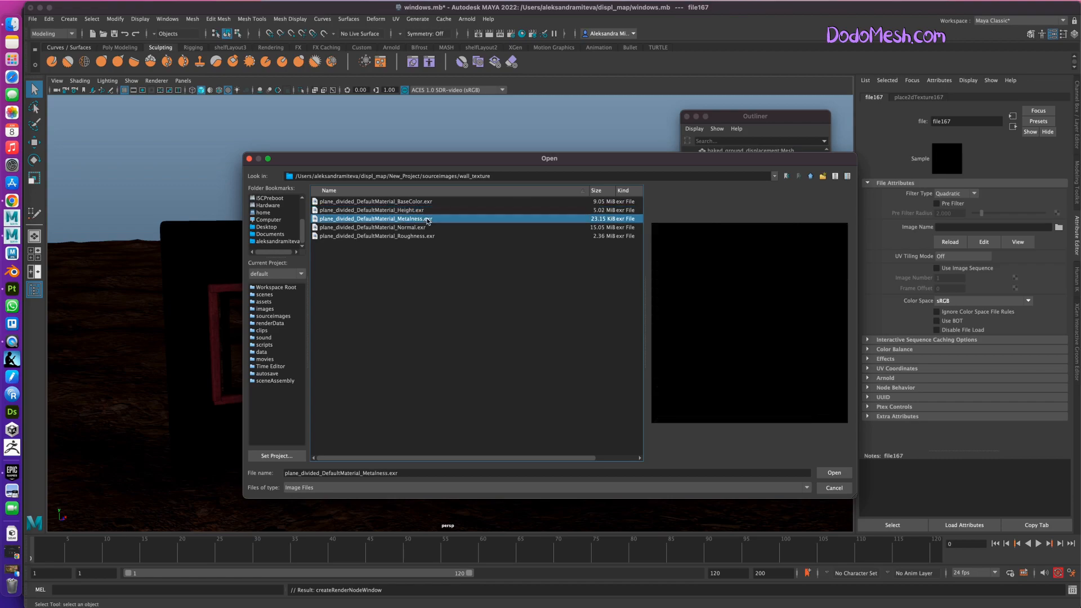
pyautogui.click(829, 474)
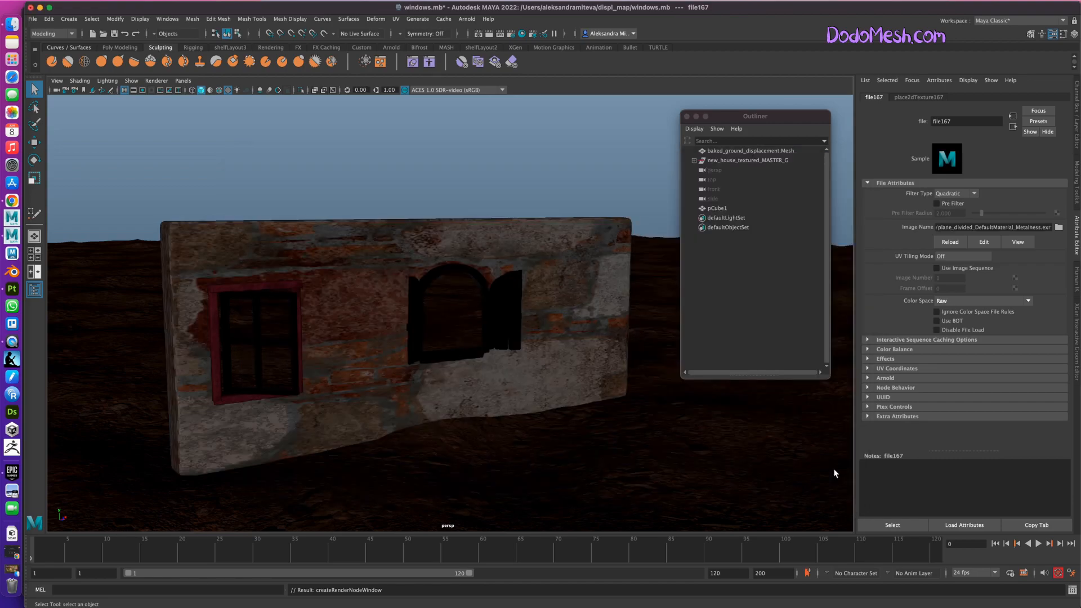
# Turn on Ignore Color Space File Rules and Alpha Is Luminance for Wall_M's Metalness file node.
pyautogui.click(555, 249)
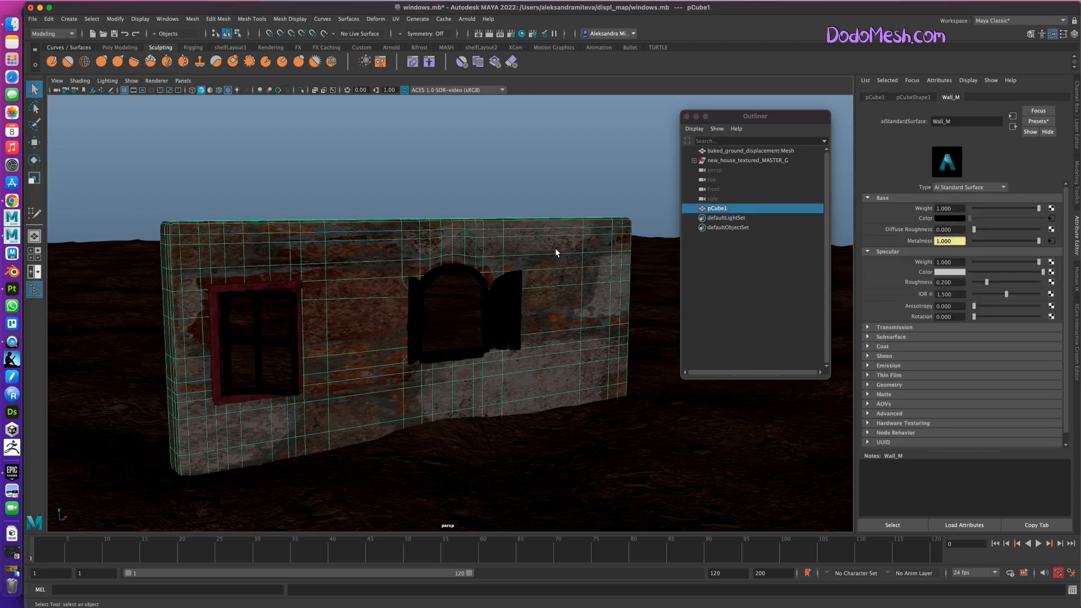
pyautogui.click(1052, 241)
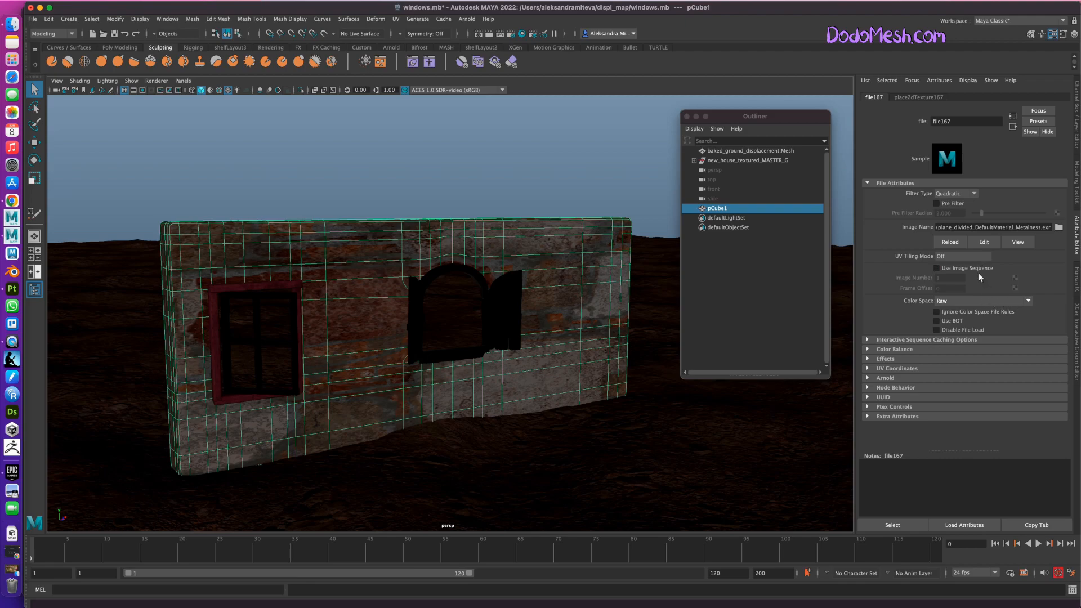
pyautogui.click(937, 313)
pyautogui.click(868, 379)
pyautogui.click(868, 377)
pyautogui.click(871, 350)
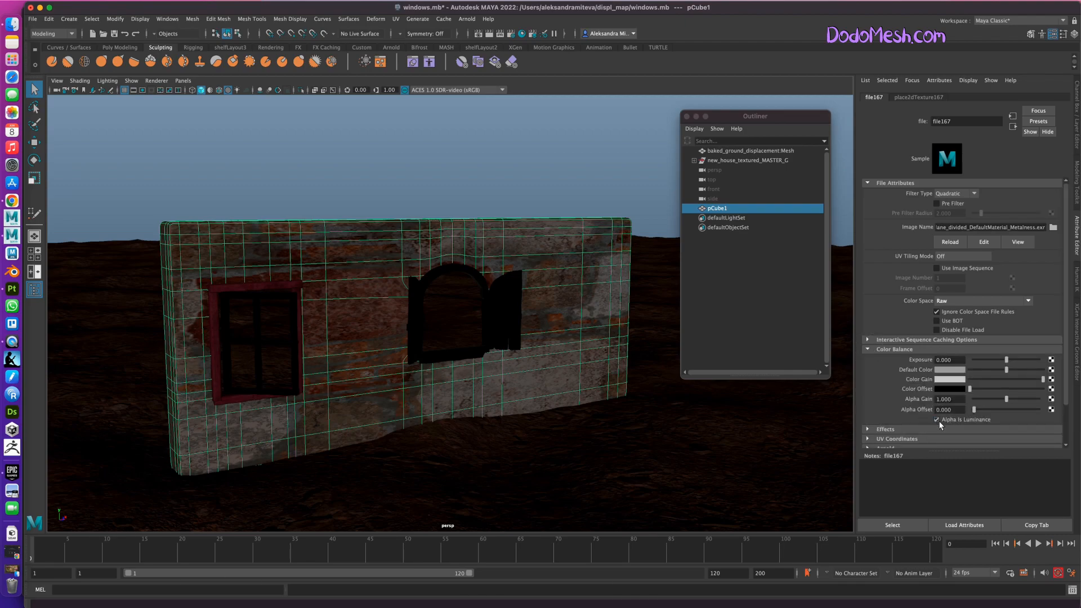
# Select the wall and connect a File texture to the Specular Color of Wall_M.
pyautogui.click(602, 228)
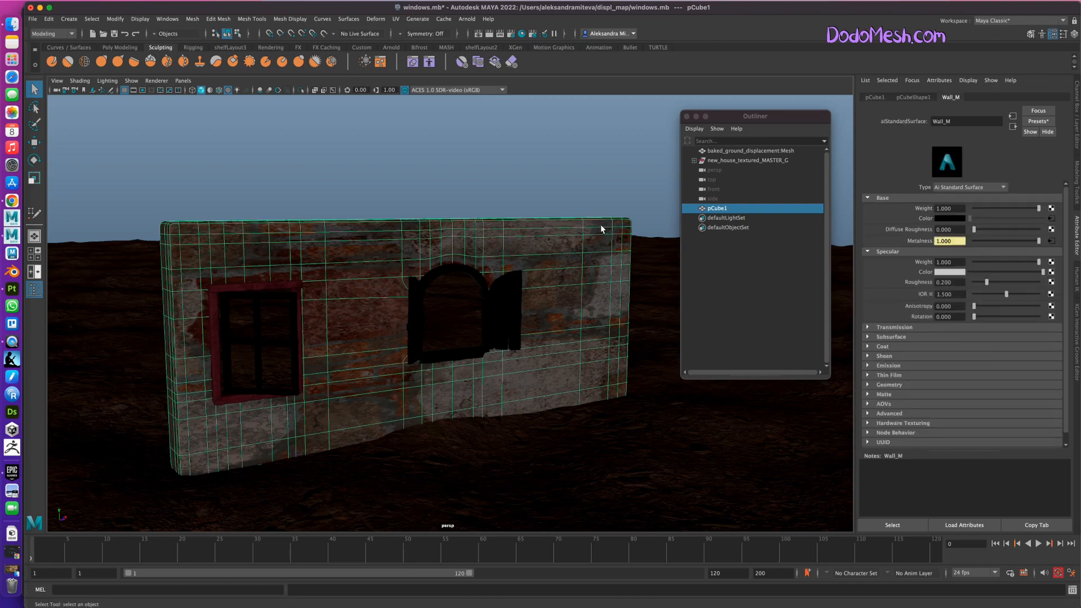
pyautogui.click(1051, 272)
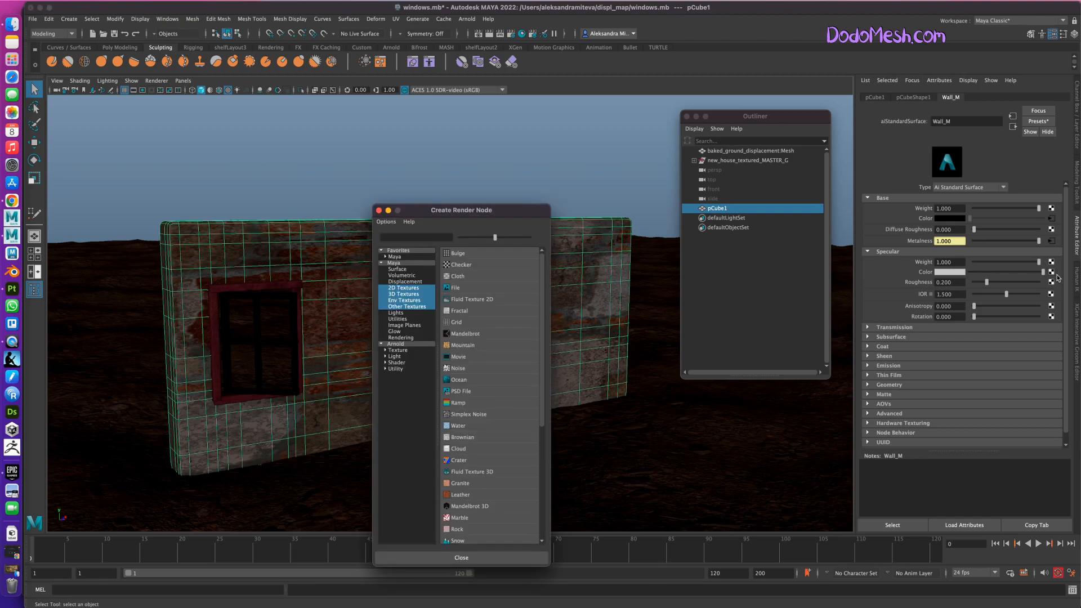
pyautogui.click(460, 288)
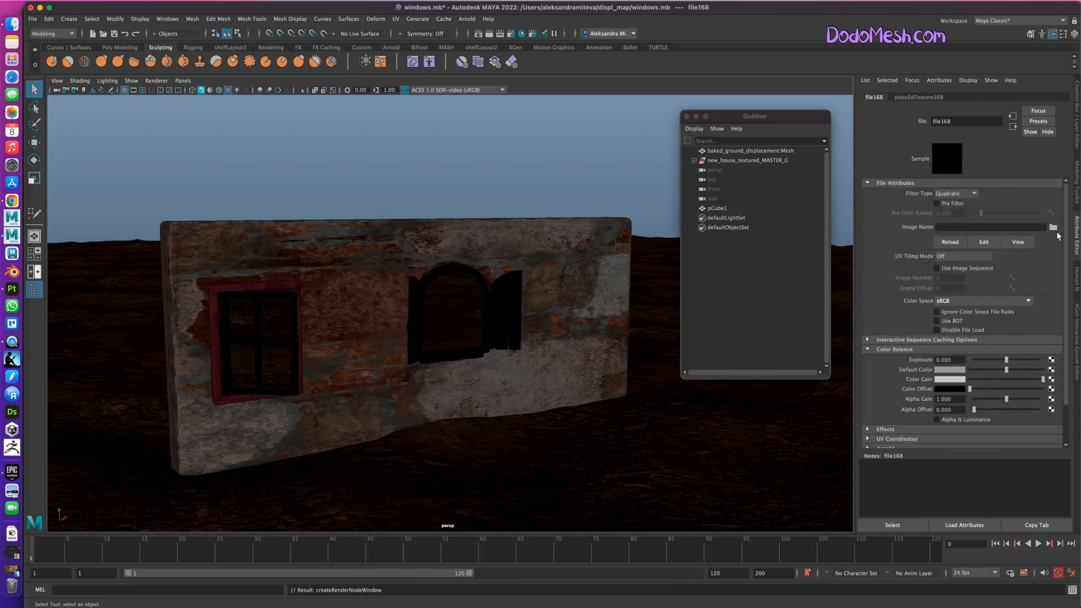
# Load plane_divided_DefaultMaterial_Roughness.exr from New_Project/sourceimages/wall_texture into the Specular Color file node and turn on Ignore Color Space File Rules.
pyautogui.click(1053, 228)
pyautogui.scroll(-2, 302, 210)
pyautogui.click(277, 241)
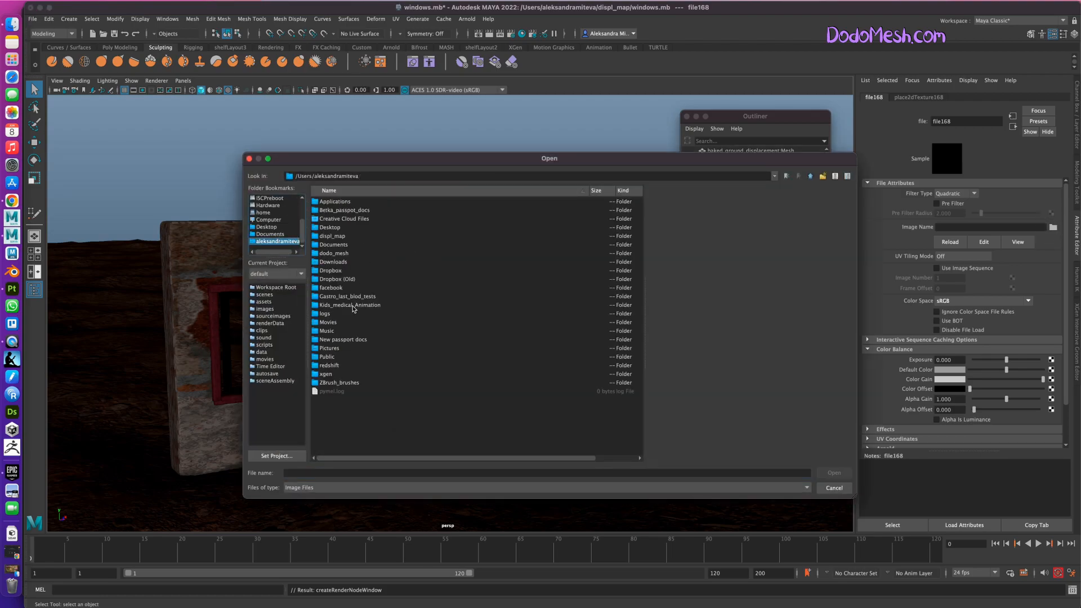
pyautogui.doubleClick(350, 236)
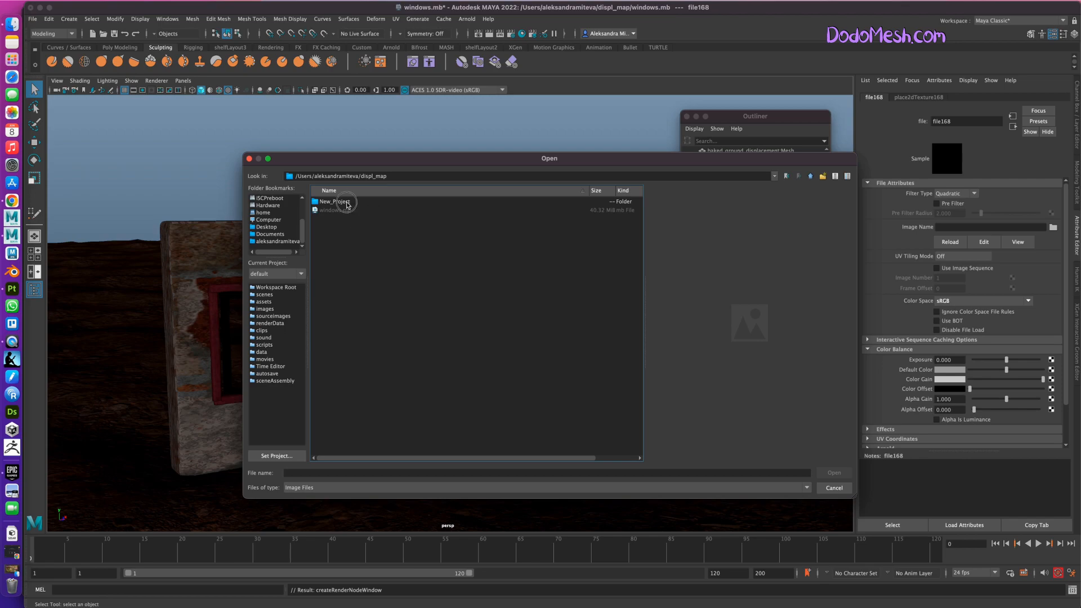
pyautogui.doubleClick(345, 202)
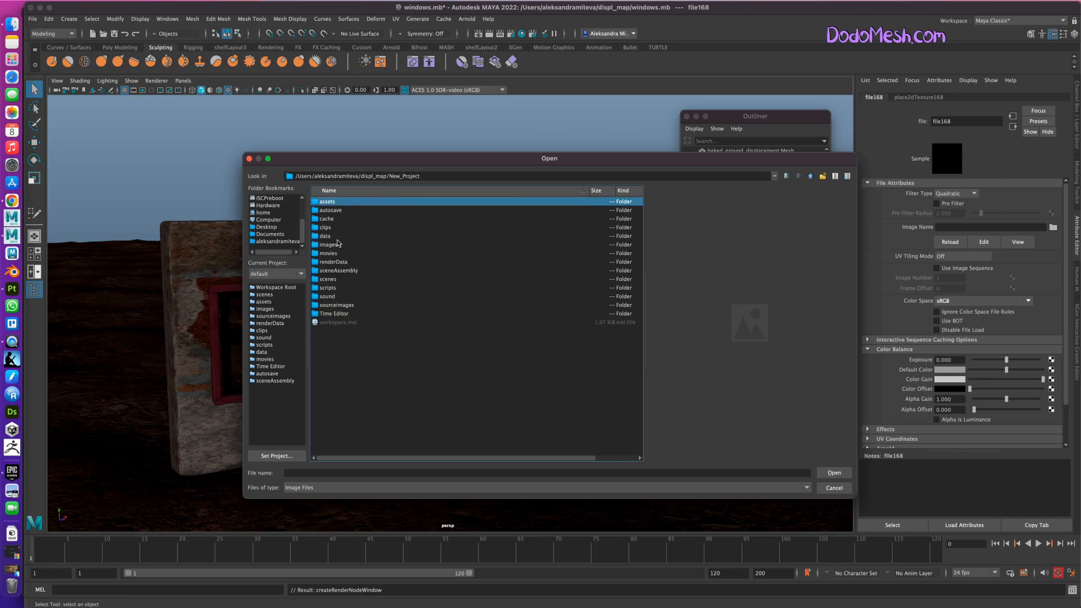
pyautogui.doubleClick(349, 306)
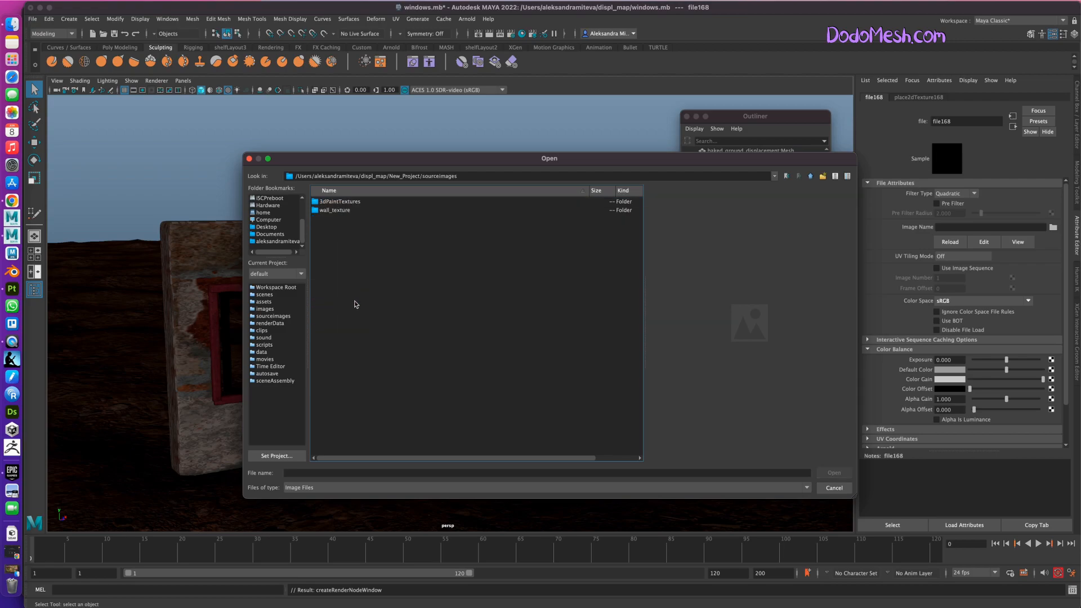
pyautogui.doubleClick(342, 211)
pyautogui.click(343, 210)
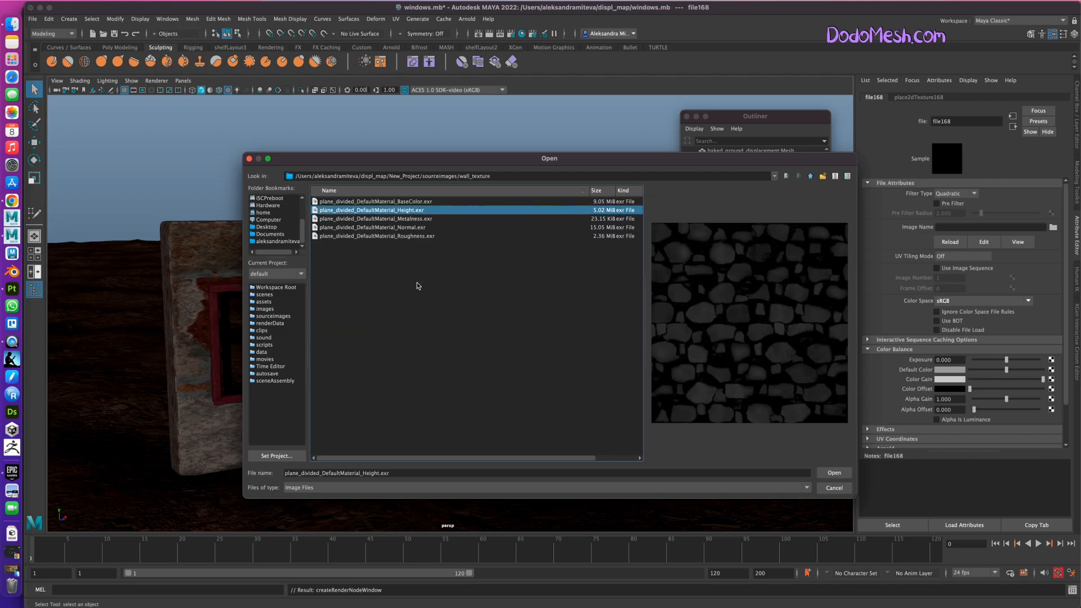
pyautogui.click(428, 236)
pyautogui.click(834, 473)
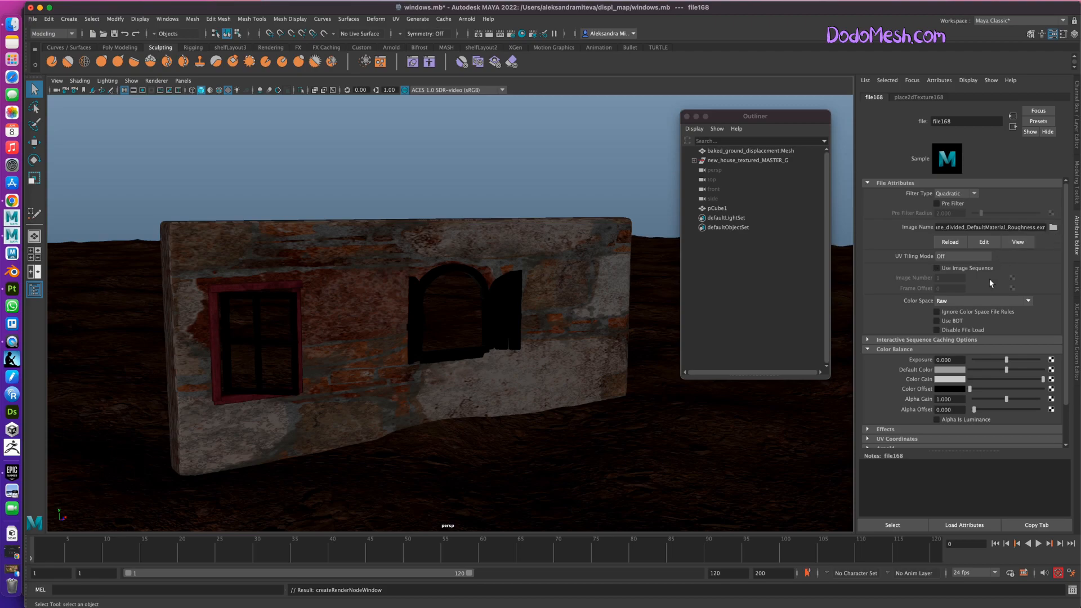
pyautogui.click(937, 311)
# Select the wall and connect a File texture to the Geometry Bump Mapping of Wall_M.
pyautogui.click(611, 232)
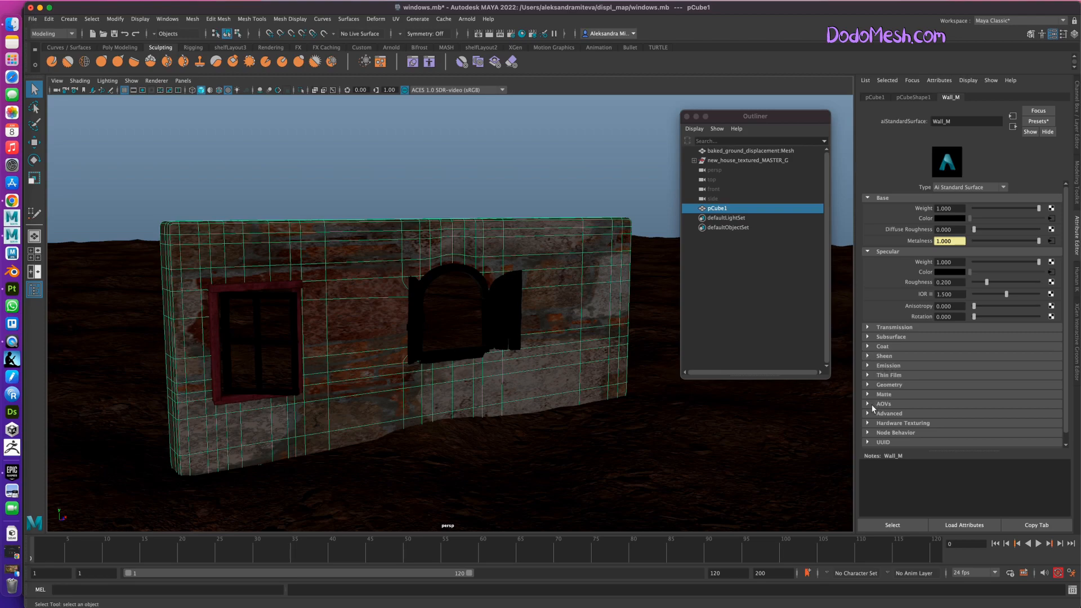
pyautogui.click(869, 385)
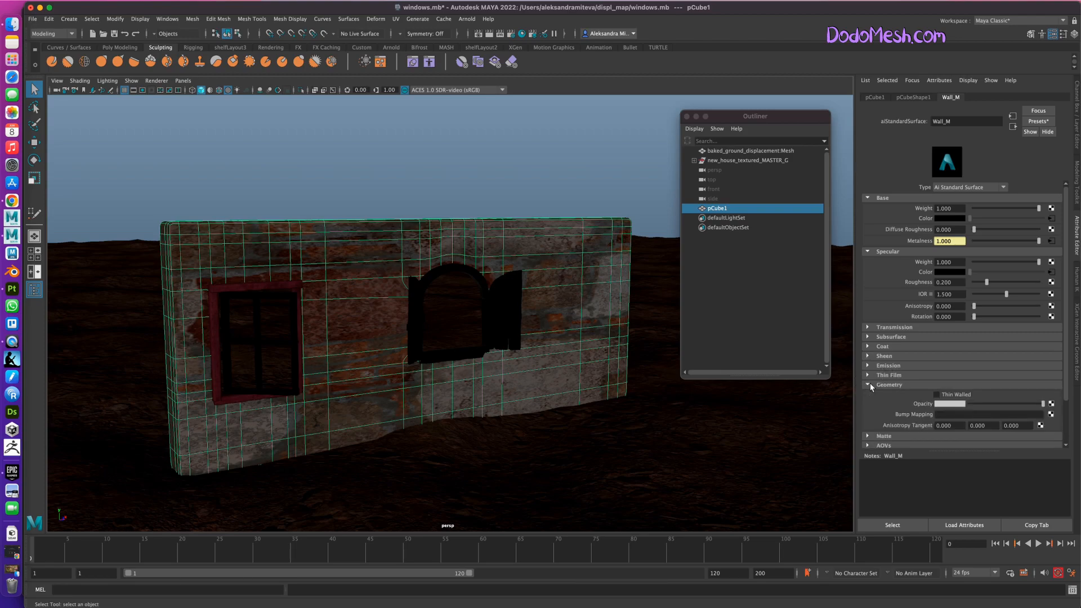
pyautogui.click(1052, 415)
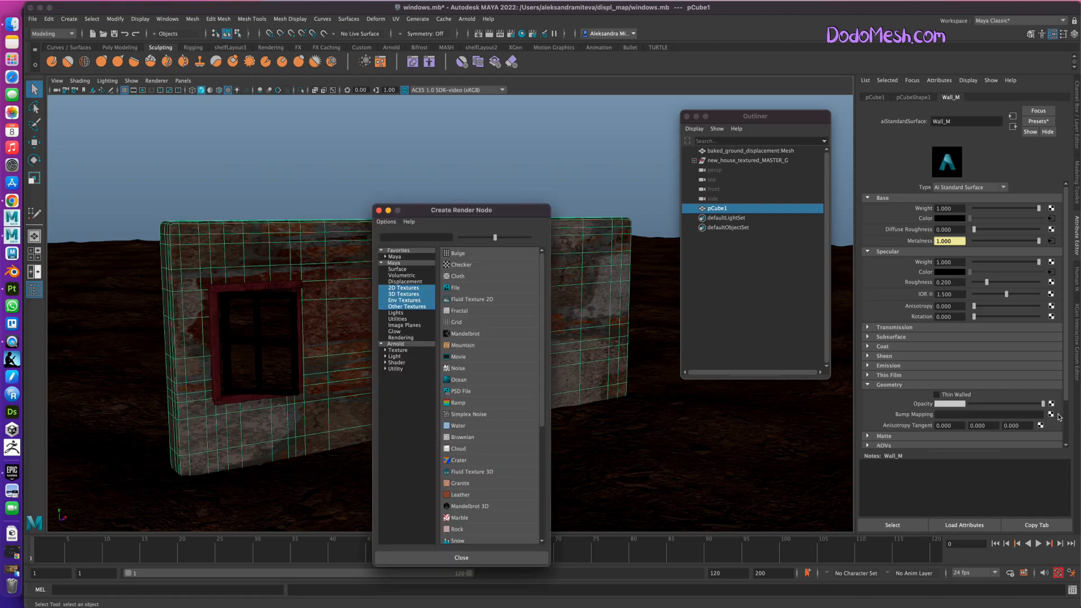
pyautogui.click(458, 288)
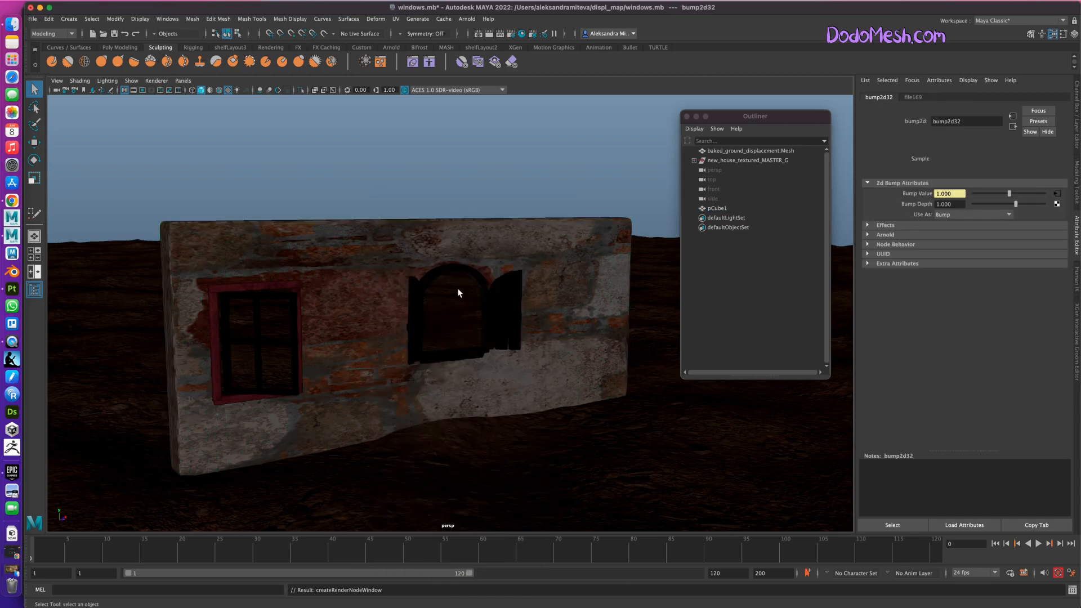
# Set the bump node to Tangent Space Normals and turn off its Arnold Flip R Channel and Flip G Channel options.
pyautogui.click(965, 218)
pyautogui.click(991, 226)
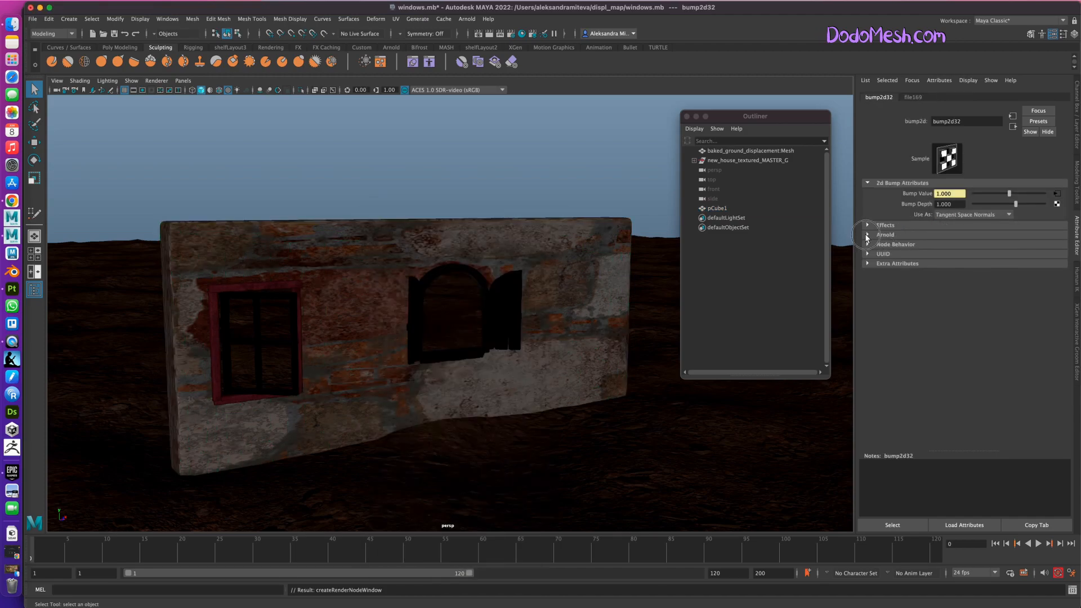
pyautogui.click(867, 235)
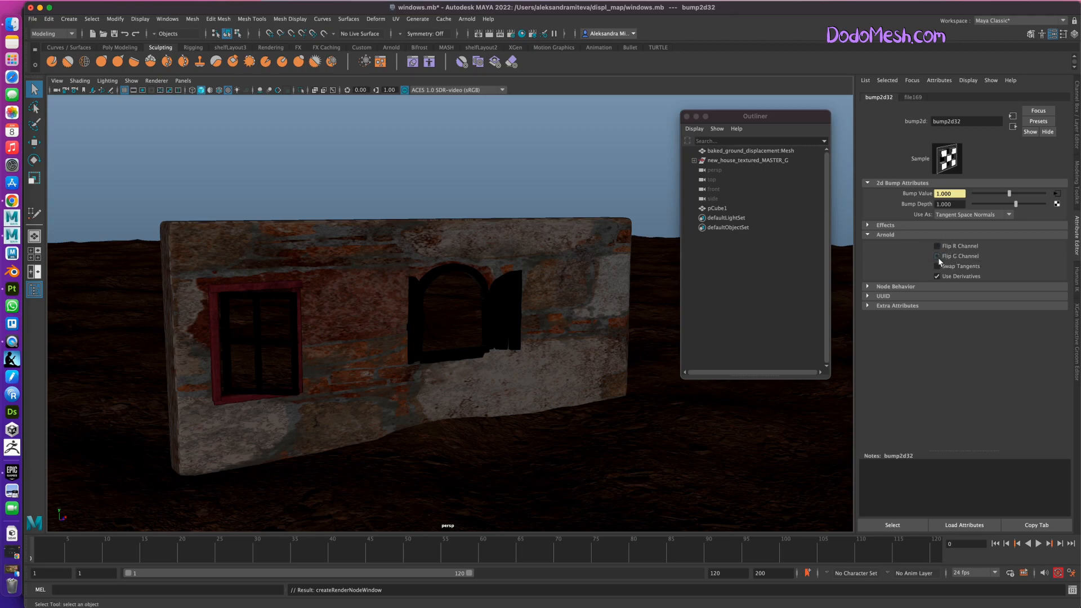
# Load plane_divided_DefaultMaterial_Normal.exr from New_Project/sourceimages/wall_texture into the Bump Mapping file node of Wall_M.
pyautogui.click(615, 236)
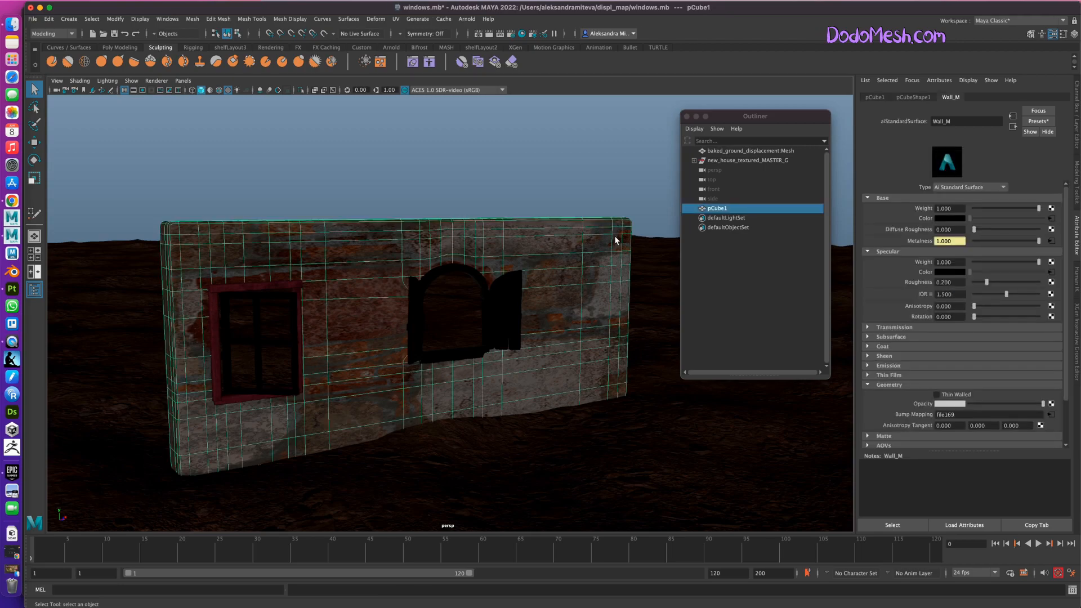
pyautogui.moveTo(1067, 381); pyautogui.dragTo(1067, 415)
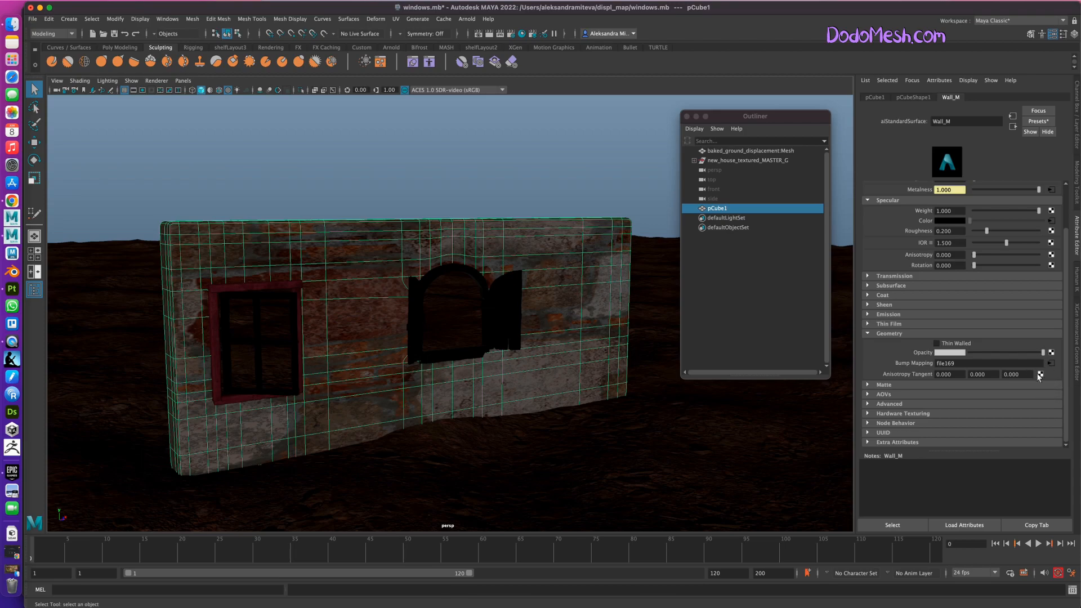
pyautogui.click(1052, 365)
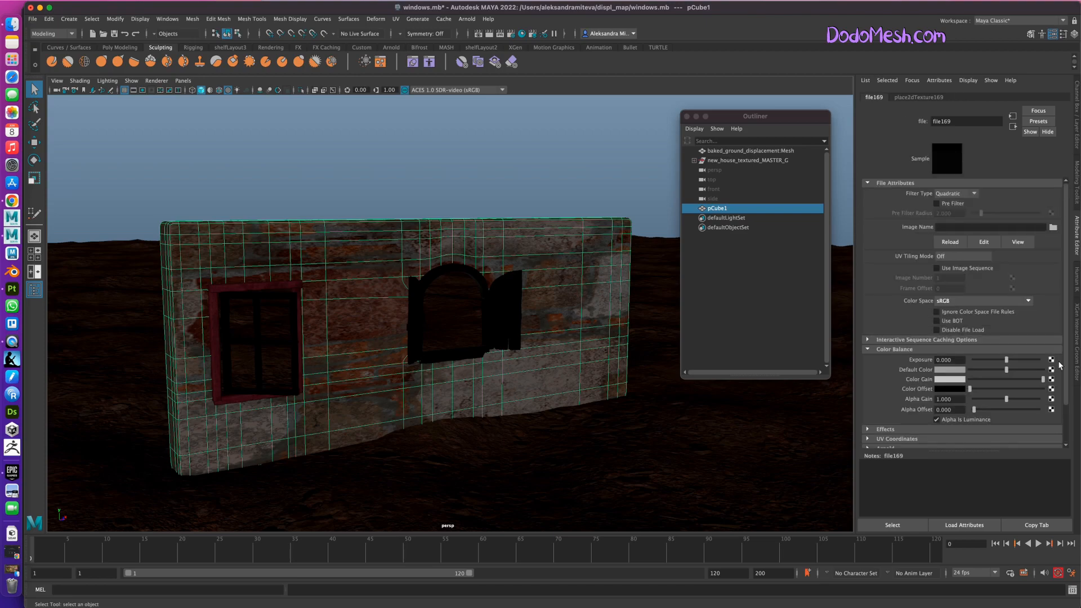
pyautogui.click(1053, 227)
pyautogui.scroll(-3, 276, 226)
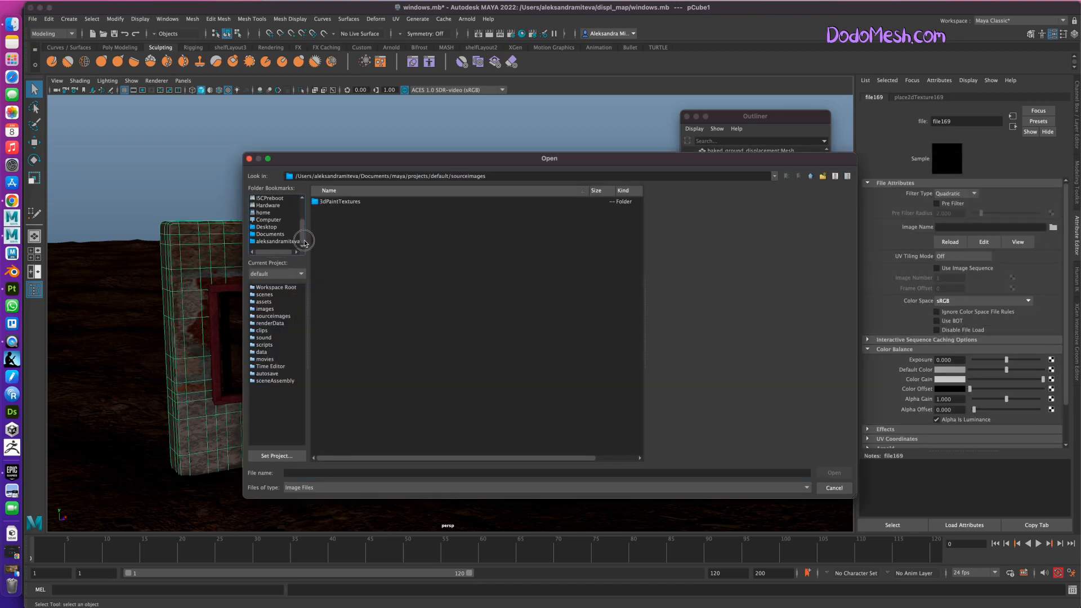
pyautogui.click(285, 243)
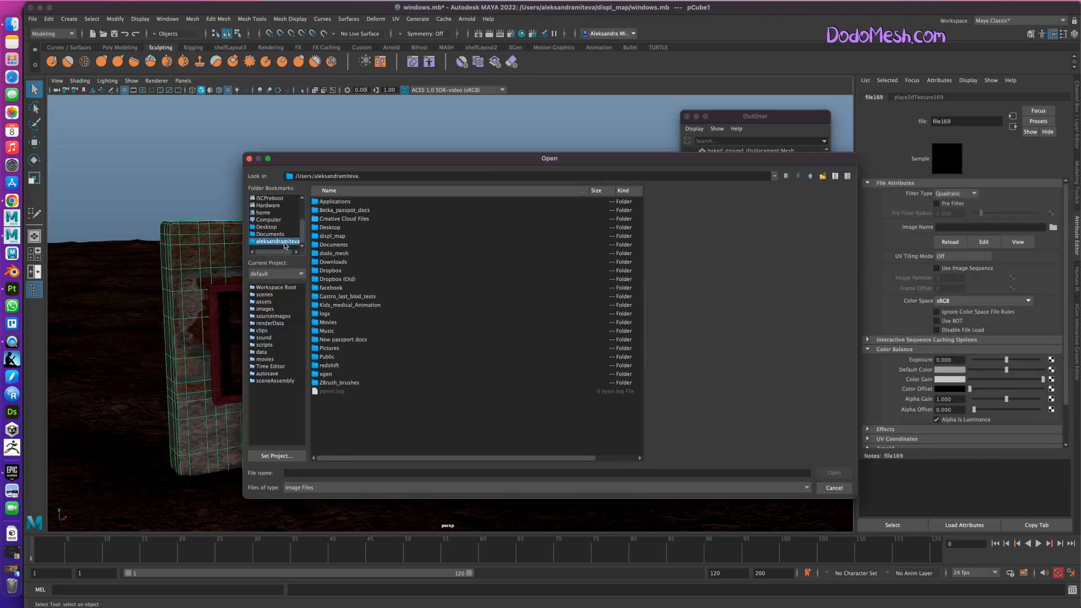
pyautogui.doubleClick(340, 237)
pyautogui.doubleClick(342, 205)
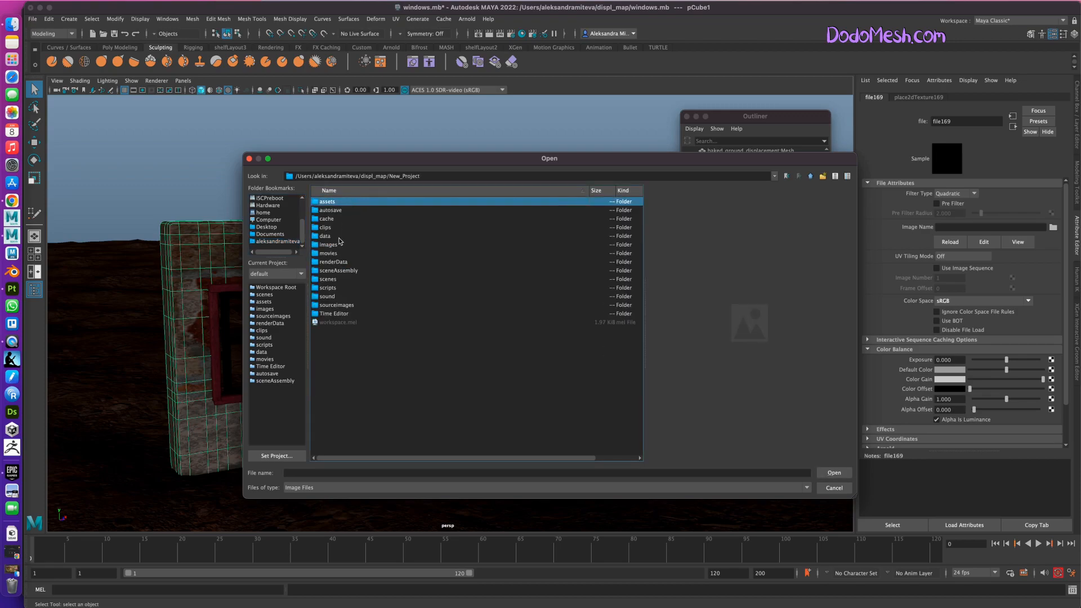
pyautogui.click(351, 306)
pyautogui.doubleClick(351, 305)
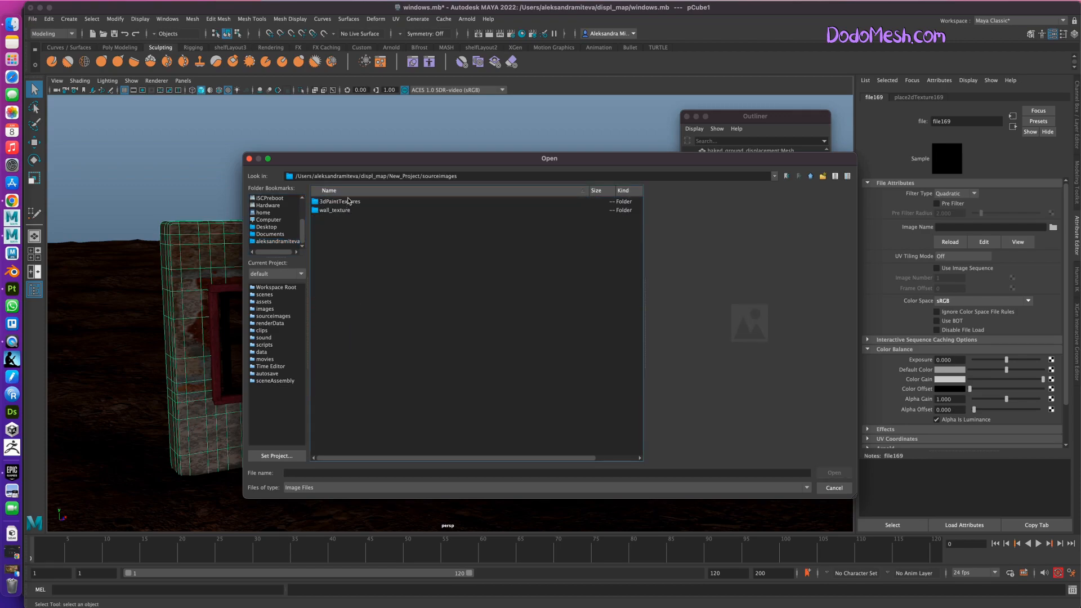
pyautogui.doubleClick(346, 210)
pyautogui.click(358, 210)
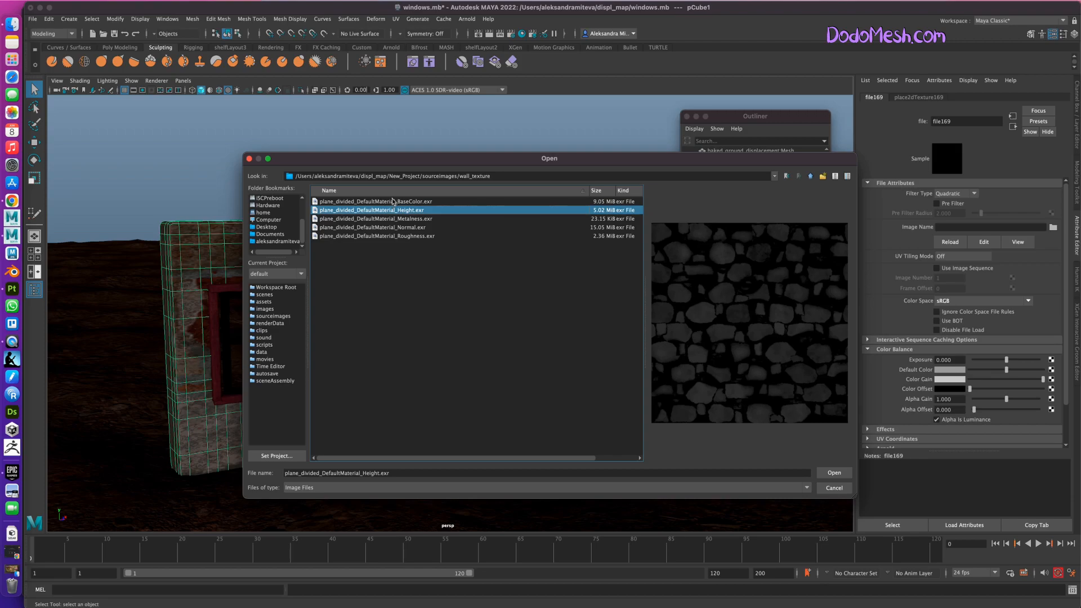
pyautogui.click(423, 228)
pyautogui.click(834, 473)
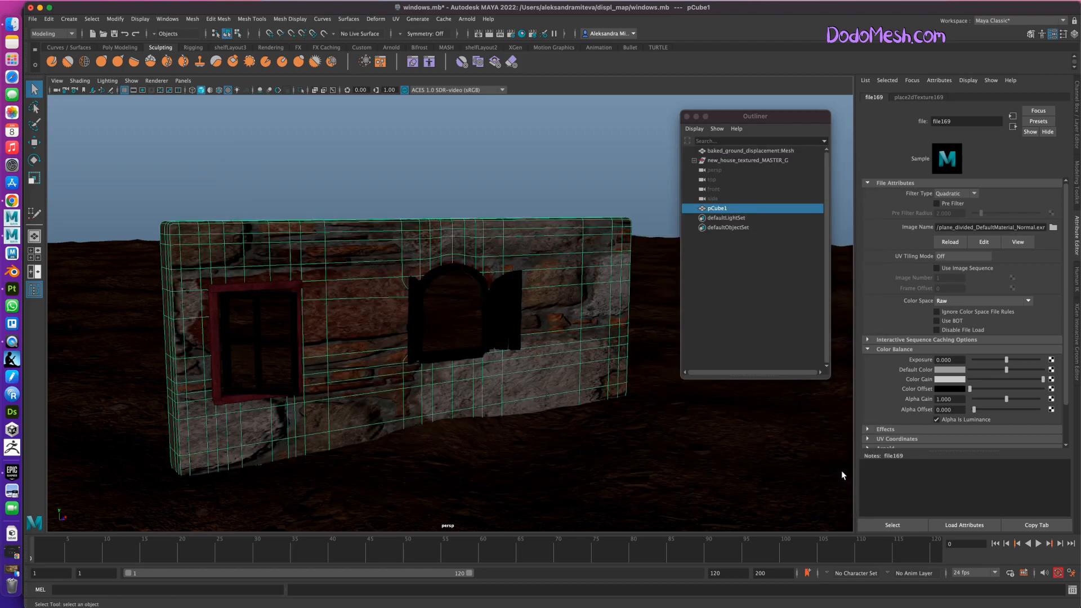
# Turn on Ignore Color Space File Rules for the normal map's file node and return to the wall's material.
pyautogui.click(940, 311)
pyautogui.moveTo(1065, 363); pyautogui.dragTo(1064, 401)
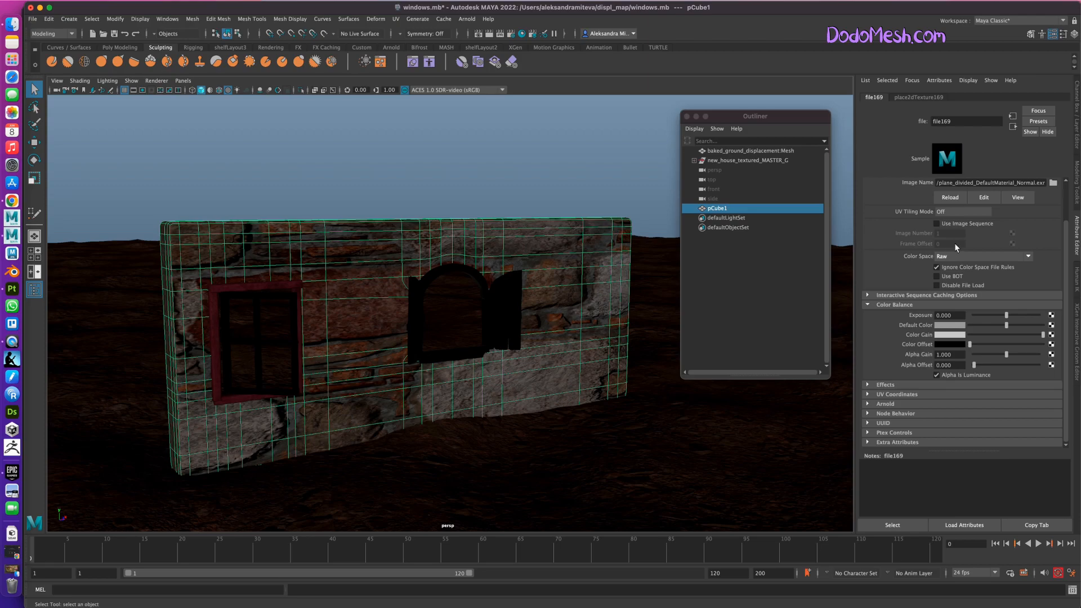
pyautogui.moveTo(1065, 354); pyautogui.dragTo(1064, 307)
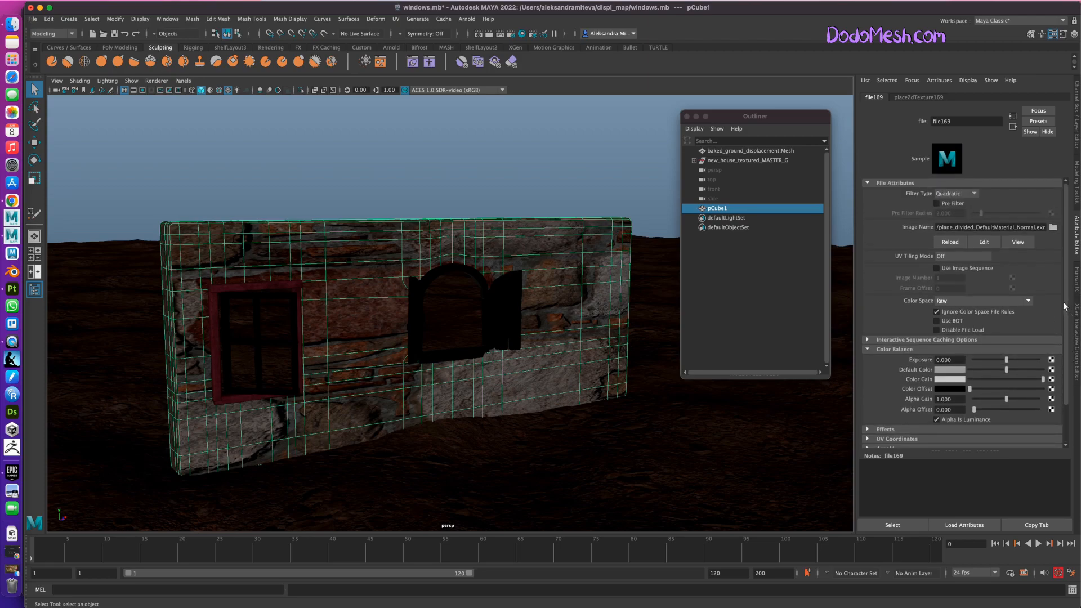
pyautogui.click(577, 264)
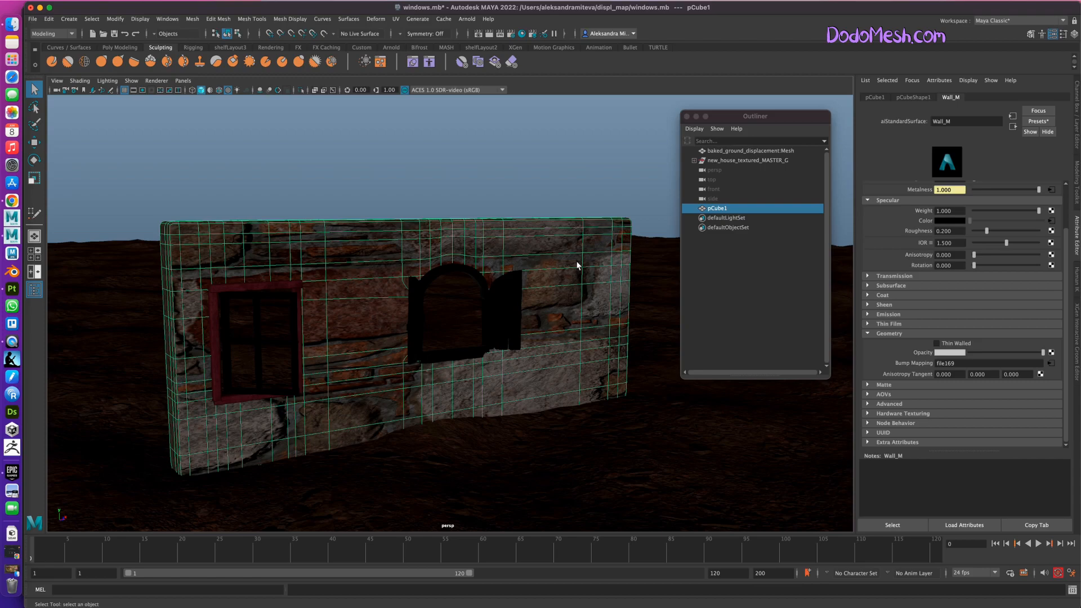
pyautogui.keyDown('alt'); pyautogui.moveTo(531, 479); pyautogui.dragTo(401, 301); pyautogui.keyUp('alt')
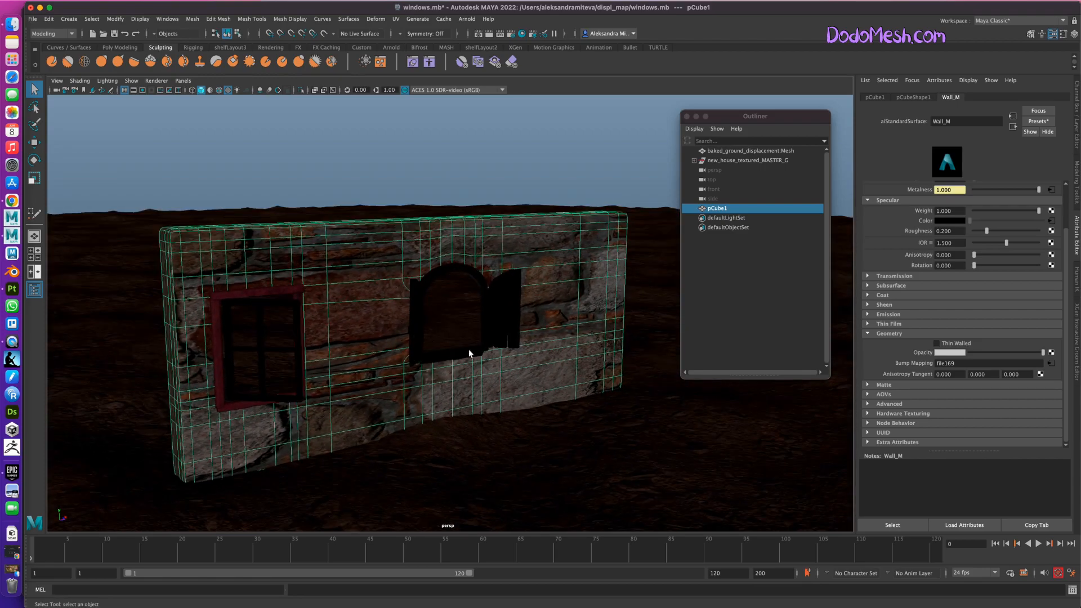
pyautogui.click(1075, 123)
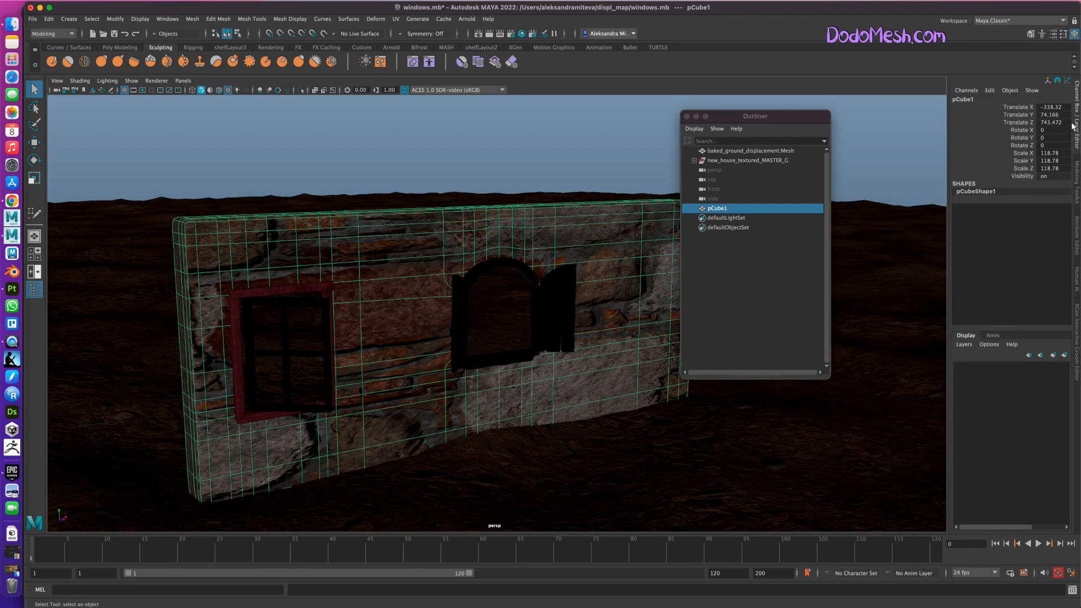
pyautogui.click(1077, 181)
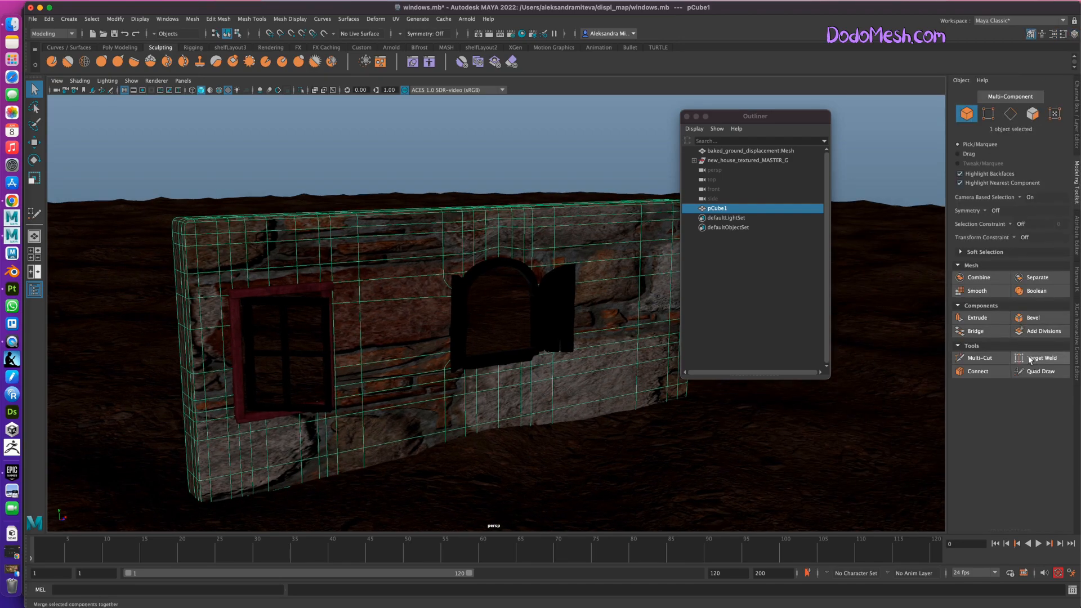
pyautogui.click(987, 360)
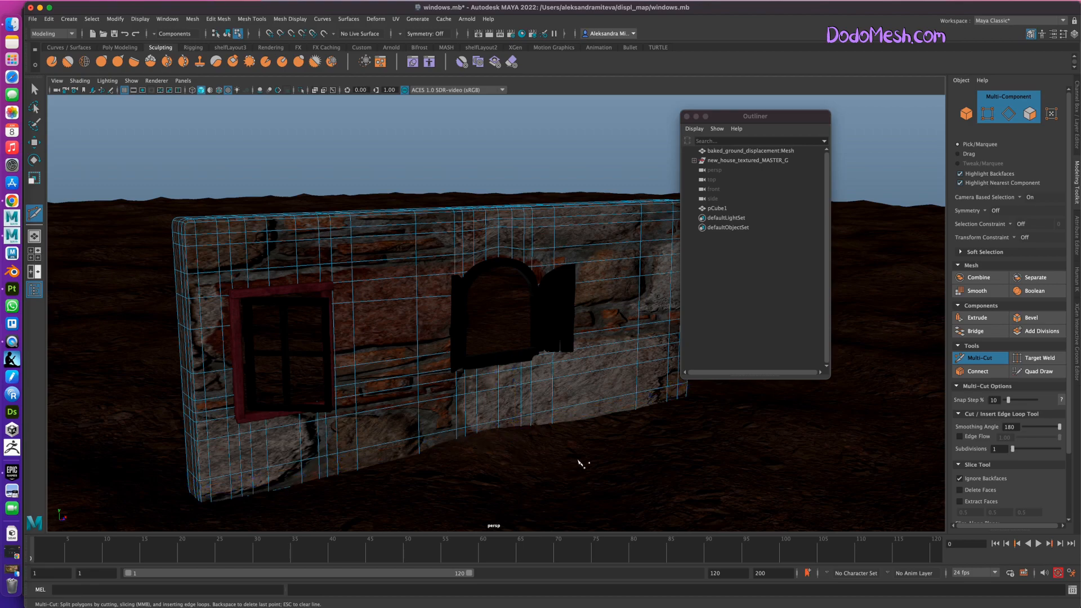
pyautogui.press('q')
pyautogui.press('F8')
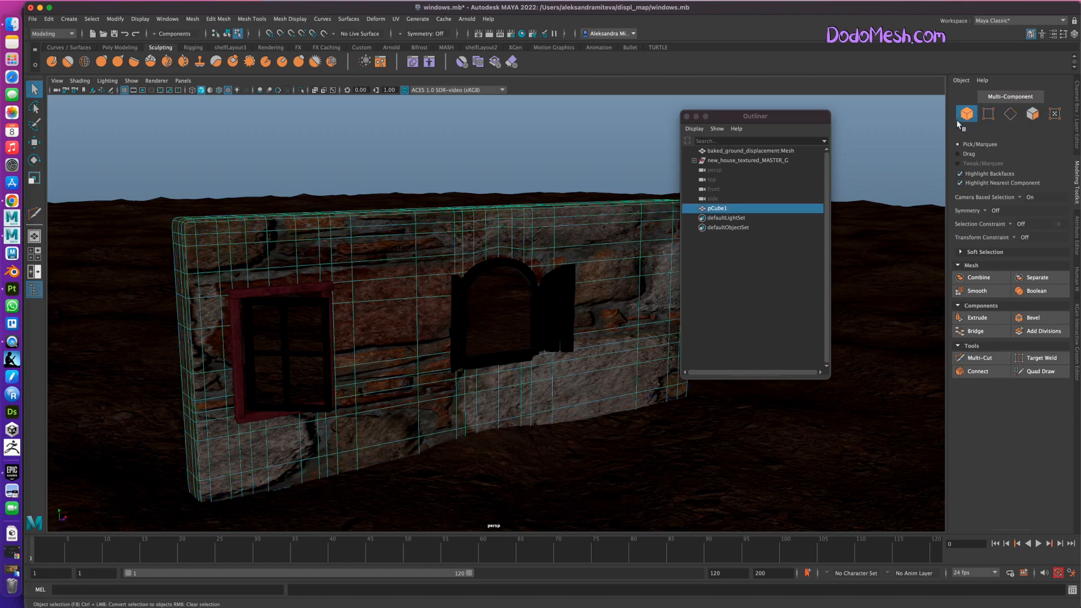
# Delete the wall's construction history and freeze its transformations.
pyautogui.click(49, 19)
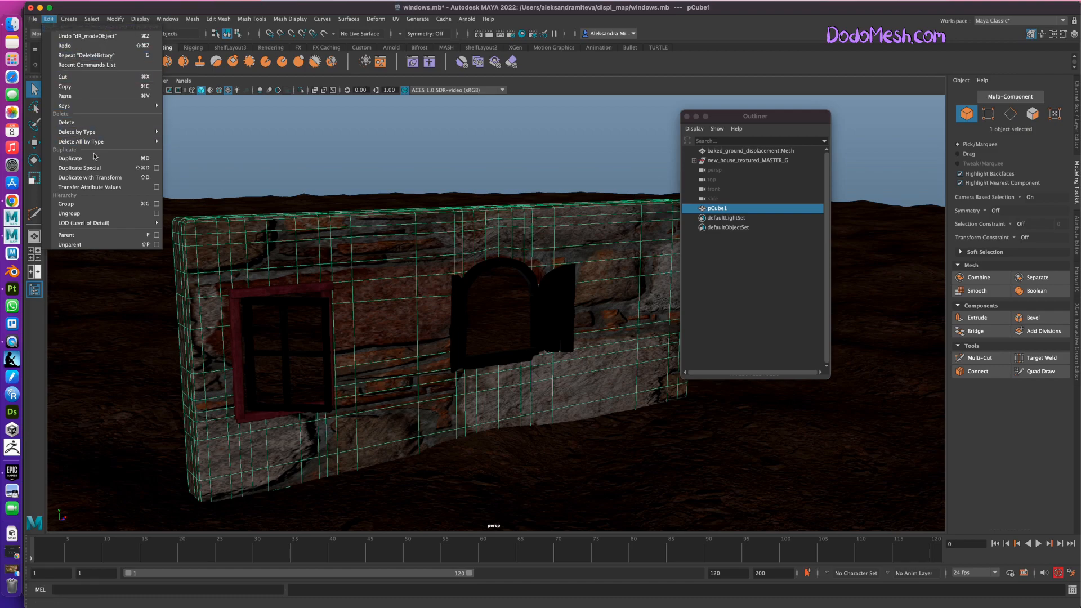
pyautogui.moveTo(100, 134)
pyautogui.click(202, 134)
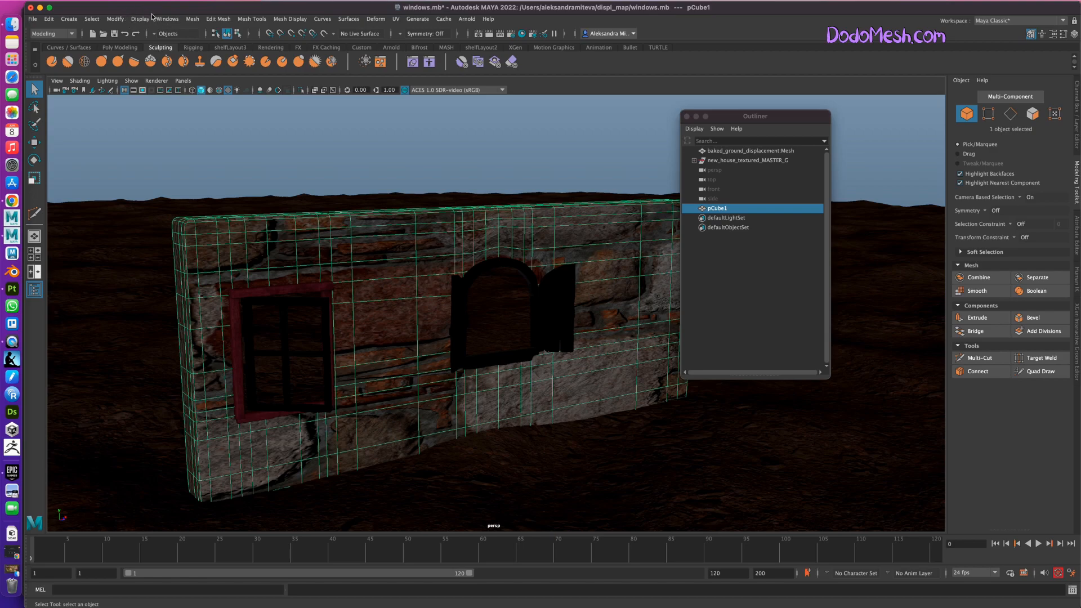
pyautogui.click(116, 19)
pyautogui.click(158, 63)
# Switch to the UV Editing workspace, apply an Automatic UV projection to the wall, and return to object mode.
pyautogui.click(1011, 20)
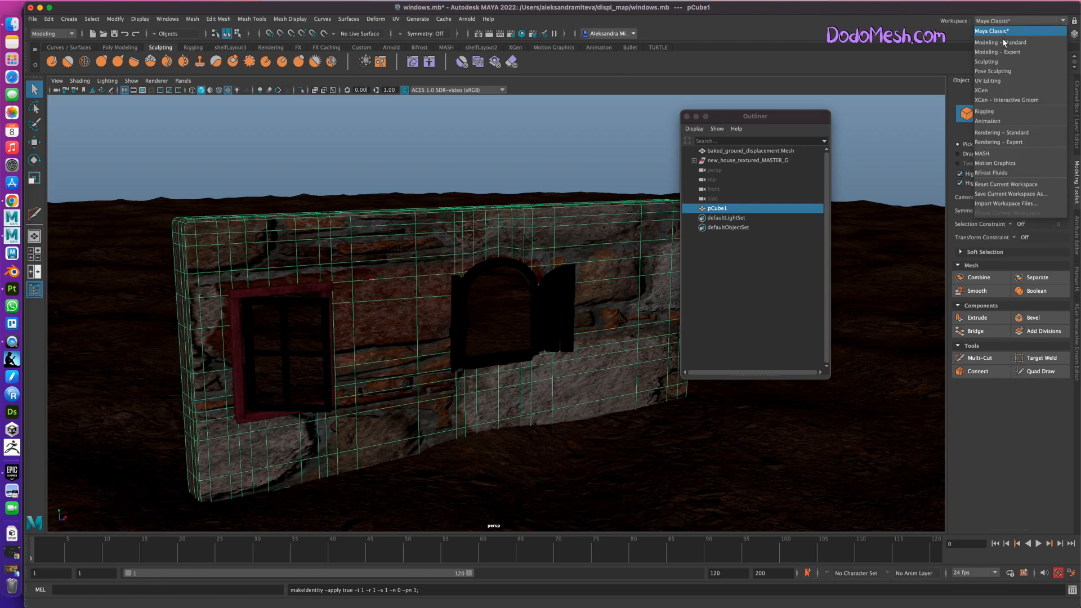
pyautogui.click(991, 81)
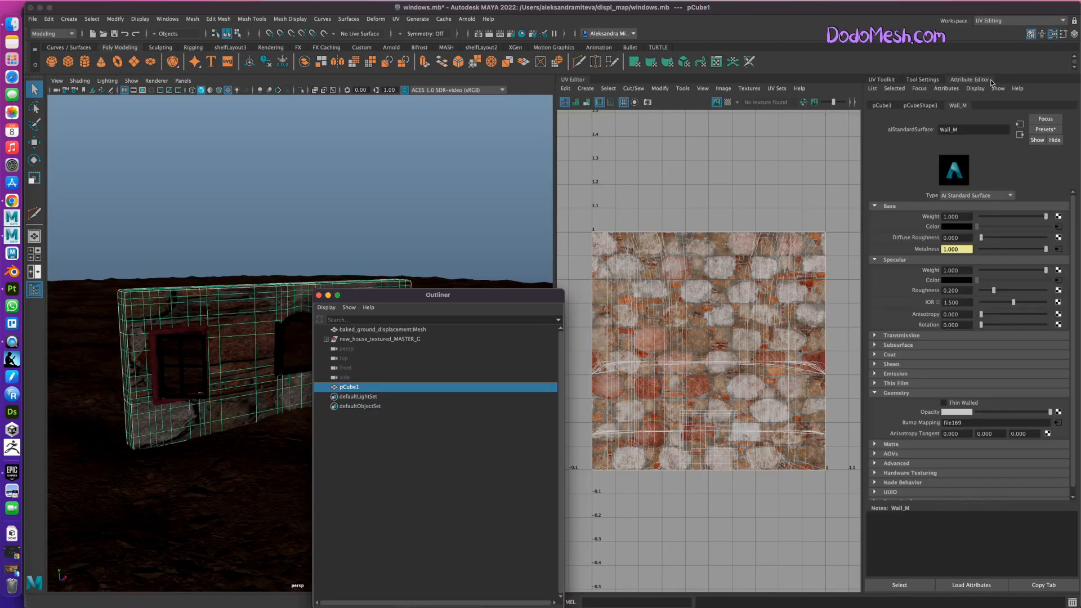
pyautogui.moveTo(470, 299); pyautogui.dragTo(478, 428)
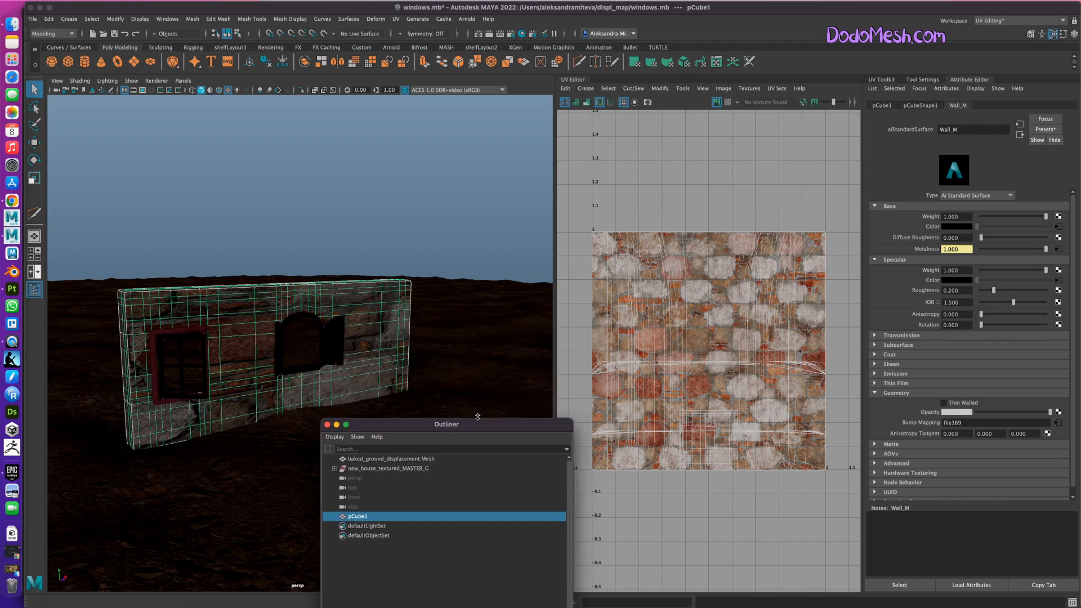
pyautogui.click(375, 301)
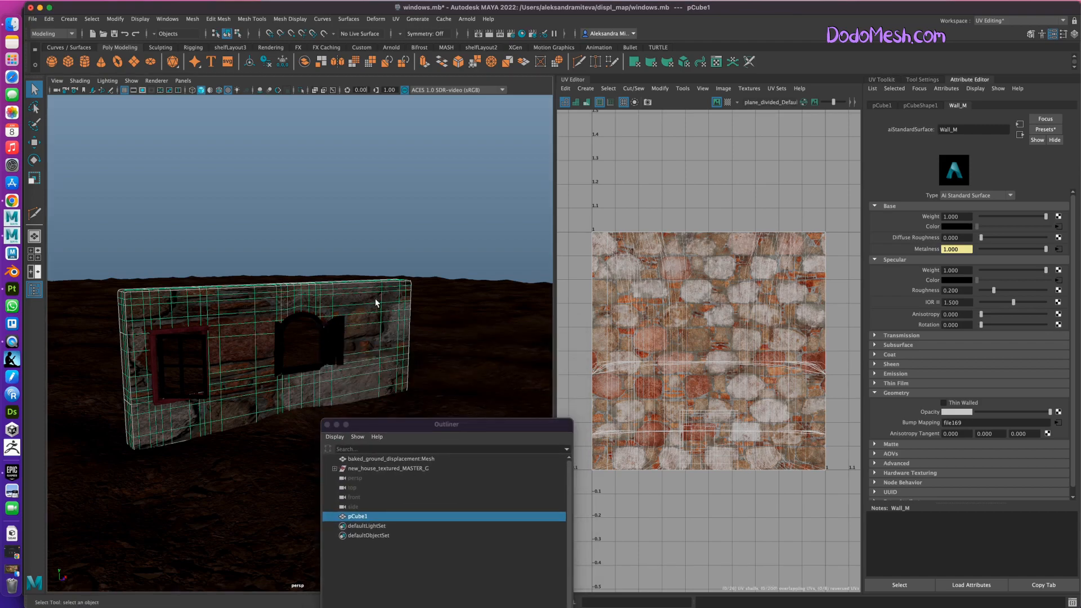
pyautogui.click(395, 19)
pyautogui.click(419, 75)
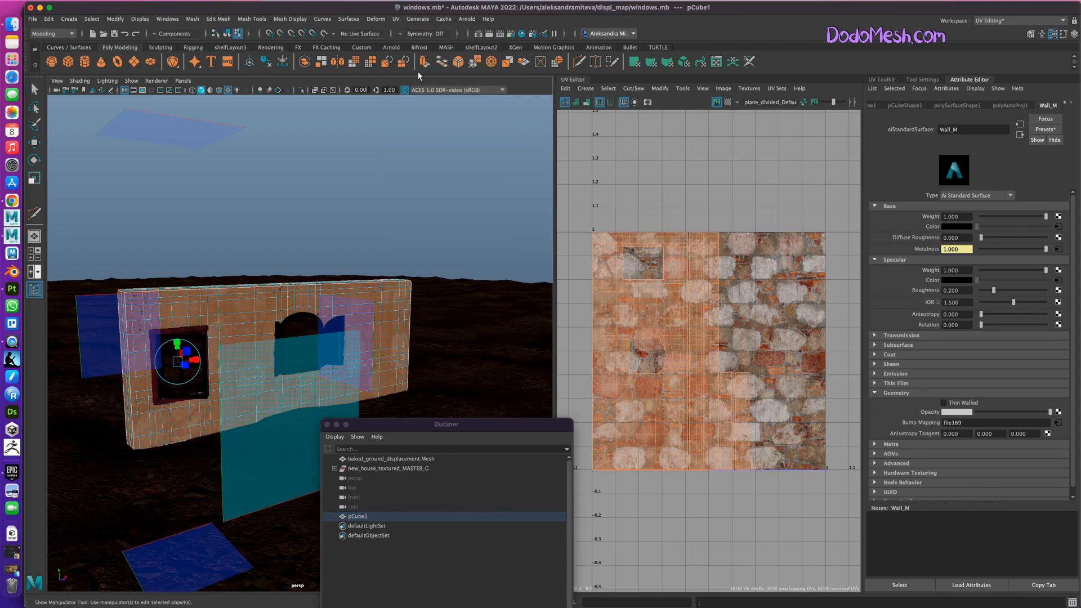
pyautogui.moveTo(385, 334); pyautogui.dragTo(445, 319, button='right')
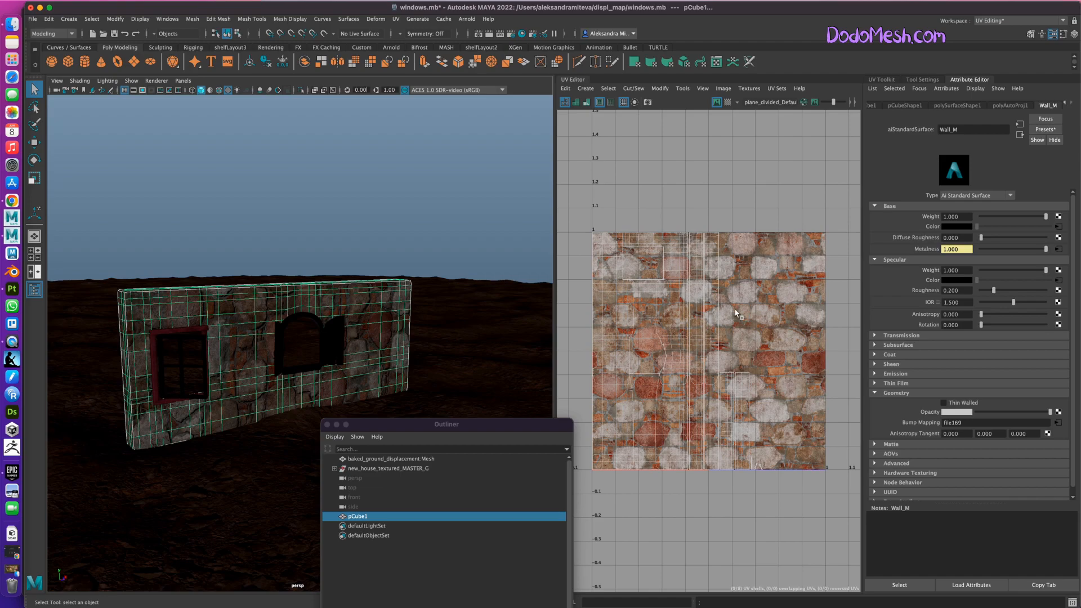
# Select all of the wall's UV shells and rotate them by about 90 degrees.
pyautogui.moveTo(706, 322); pyautogui.dragTo(706, 349, button='right')
pyautogui.click(715, 350)
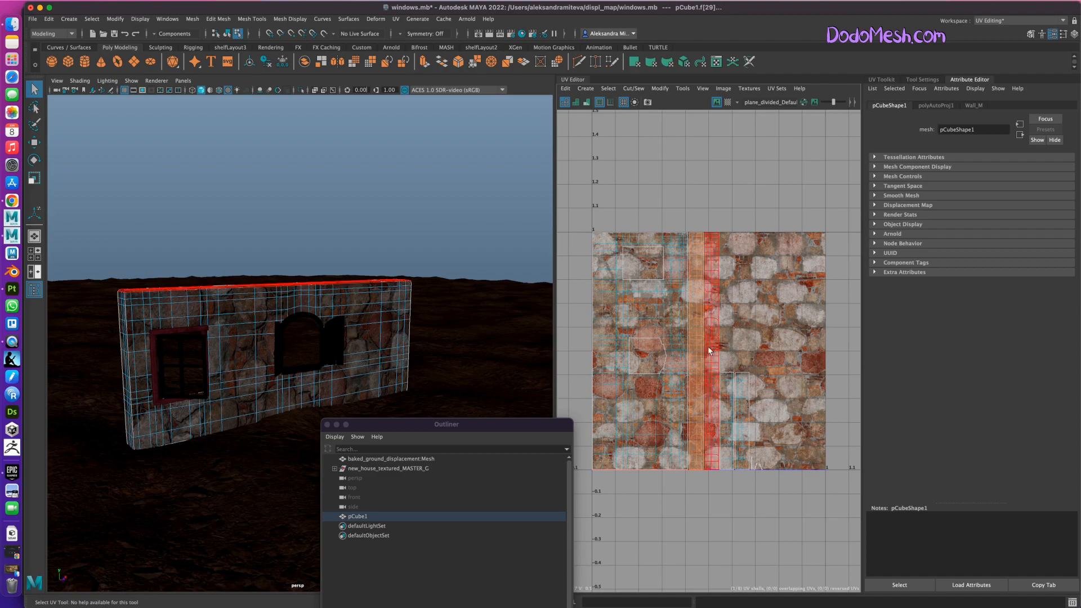
pyautogui.moveTo(588, 203); pyautogui.dragTo(819, 506)
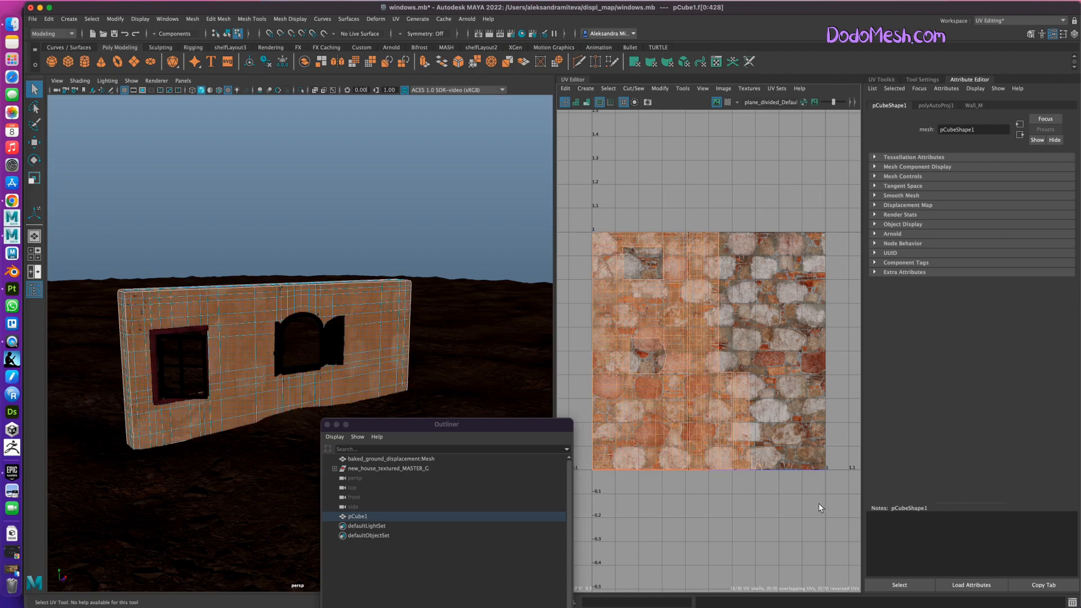
pyautogui.press('e')
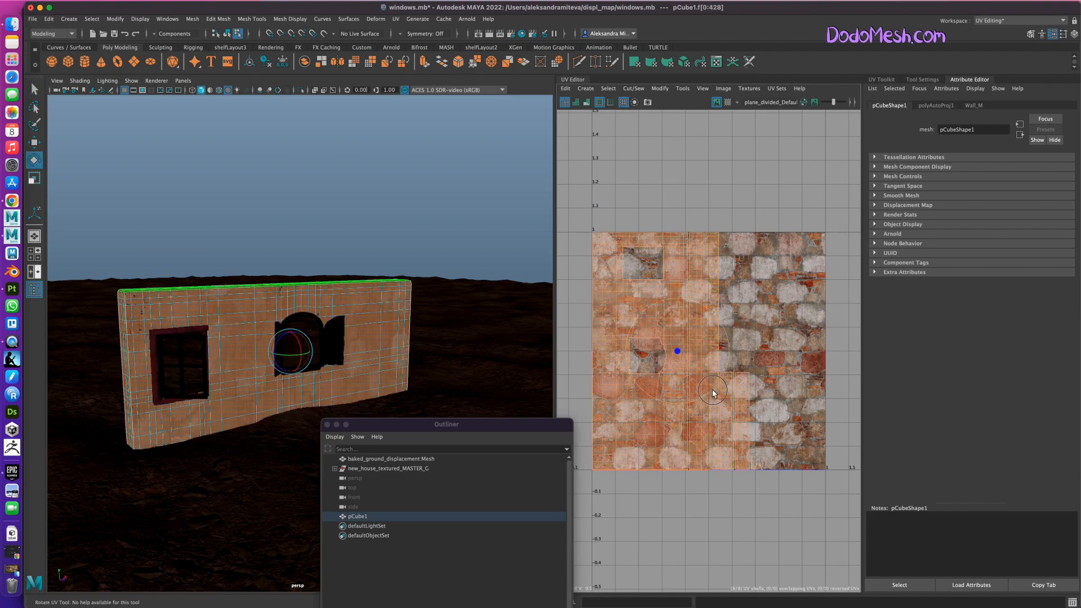
pyautogui.moveTo(713, 392); pyautogui.dragTo(734, 312)
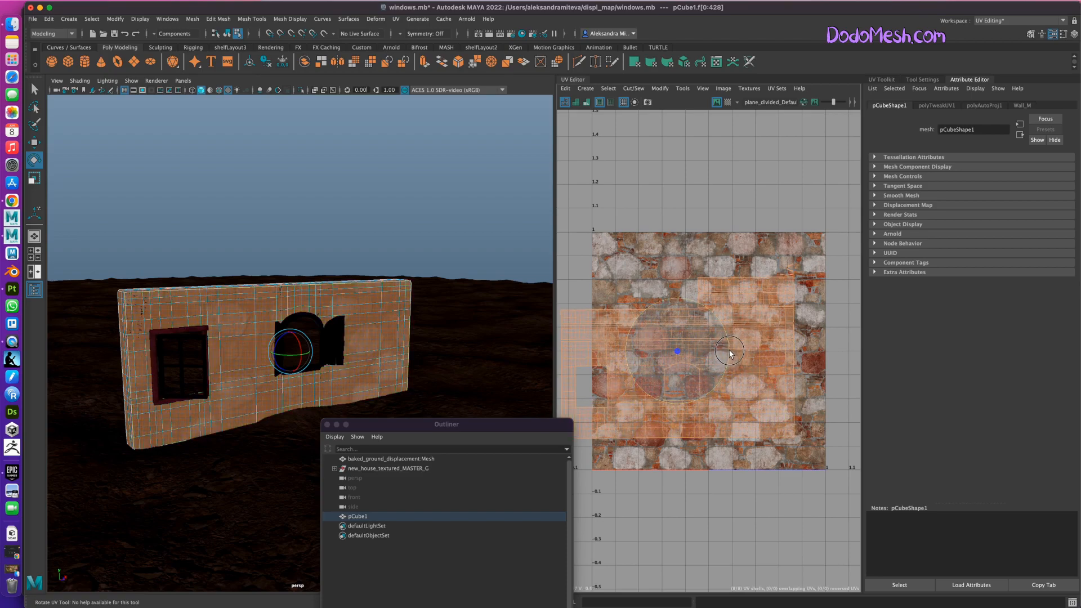
# Move the rotated UV shells sideways until they fit inside the 0 to 1 tile, and return to object mode with nothing selected.
pyautogui.press('w')
pyautogui.moveTo(731, 355); pyautogui.dragTo(765, 354)
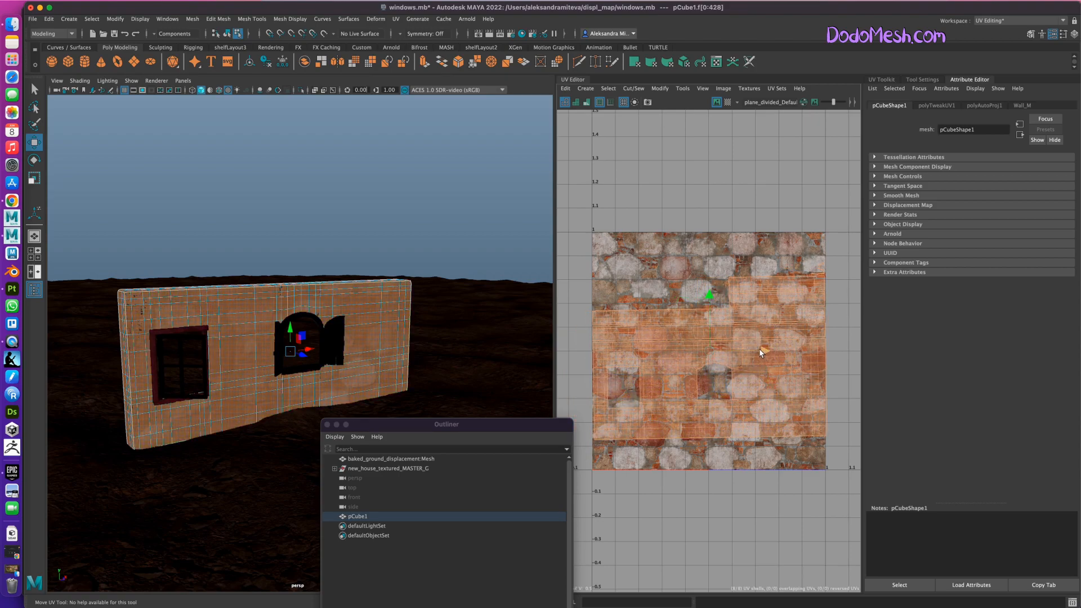
pyautogui.moveTo(392, 317); pyautogui.dragTo(439, 307, button='right')
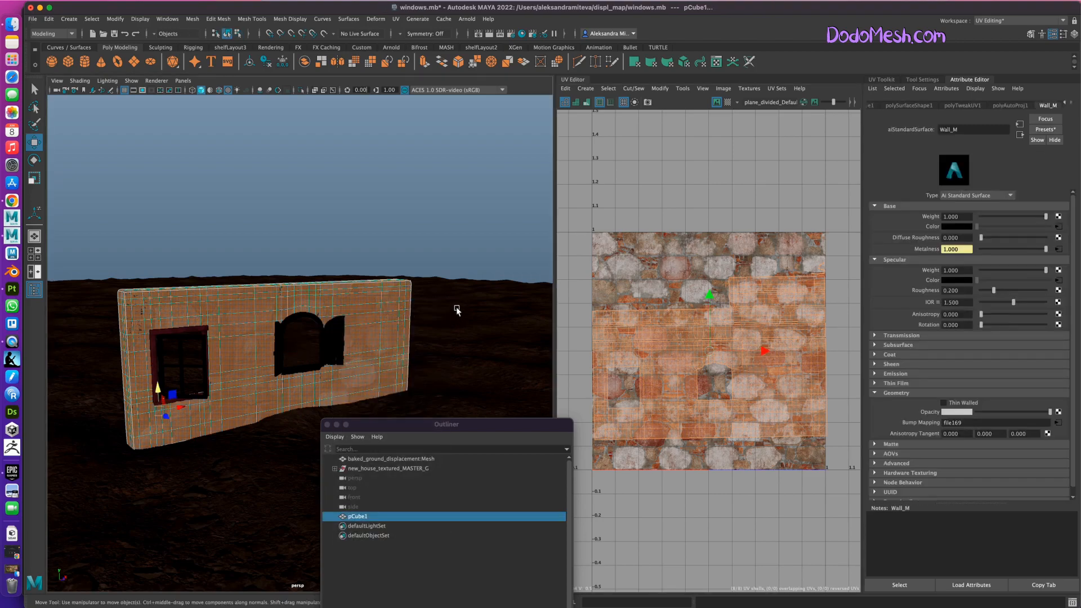
pyautogui.click(456, 261)
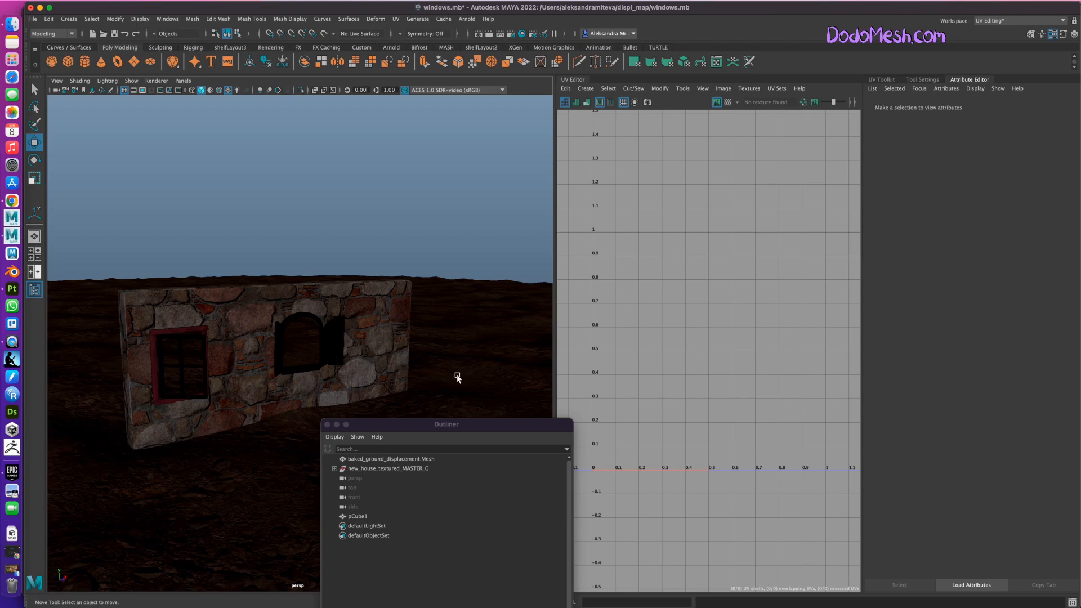
# Make the Outliner narrower and switch back to the Maya Classic workspace.
pyautogui.moveTo(572, 419); pyautogui.dragTo(510, 418)
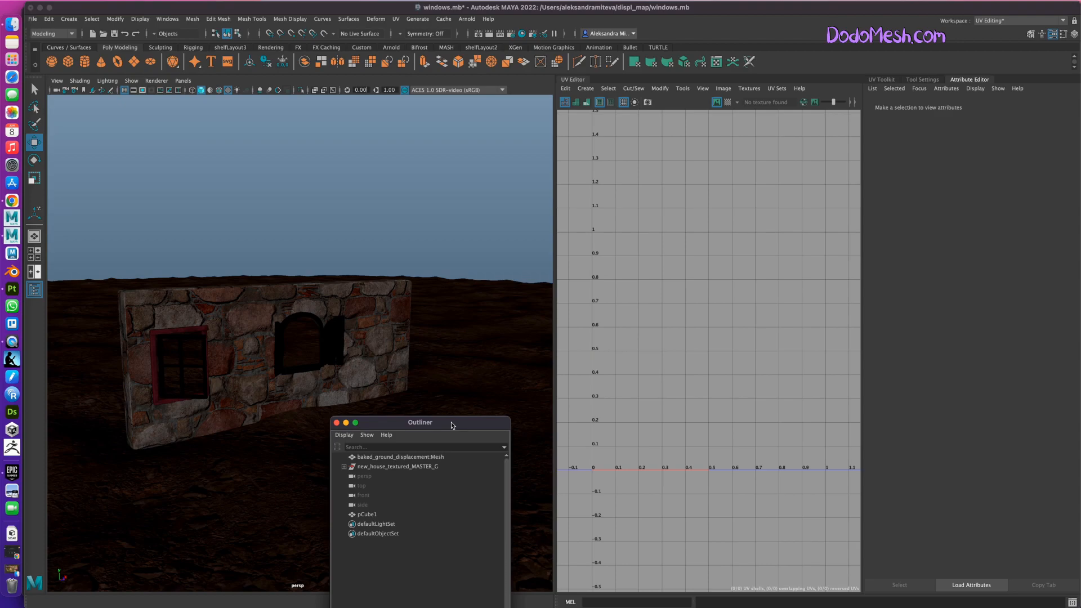
pyautogui.click(1000, 21)
pyautogui.click(997, 32)
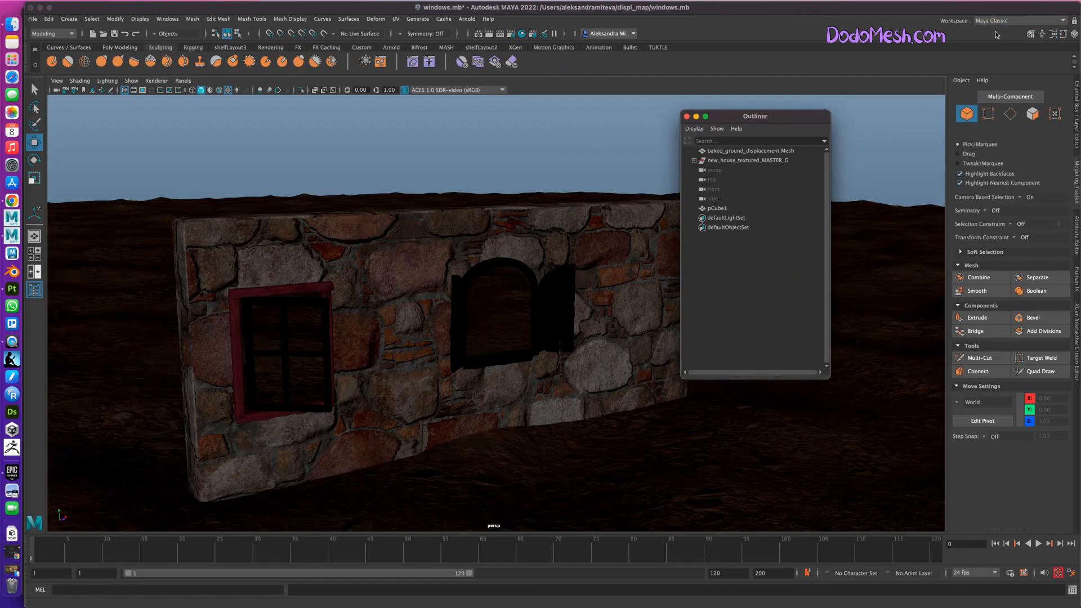
# Select the wall, graph the Wall_M network in Hypershade, and arrange the window so the wall stays visible beside it.
pyautogui.click(627, 382)
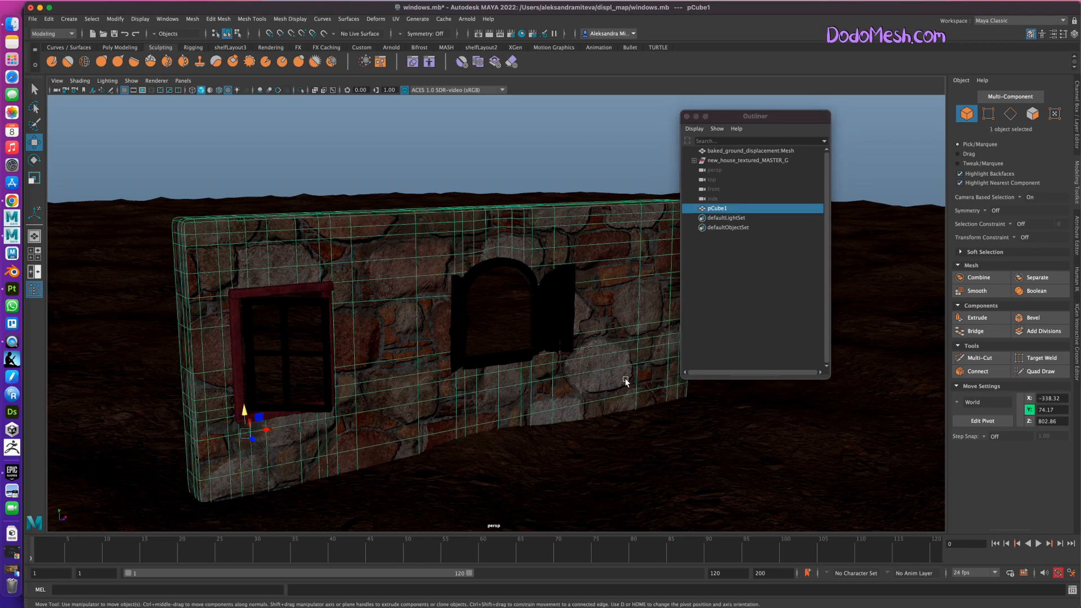
pyautogui.click(520, 35)
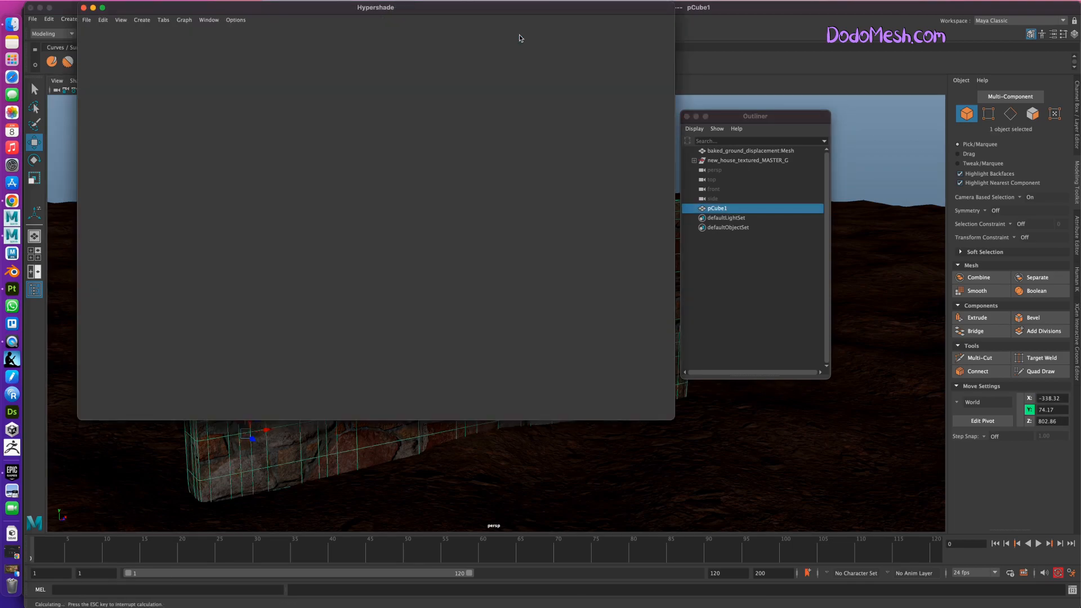
pyautogui.moveTo(402, 8); pyautogui.dragTo(676, 174)
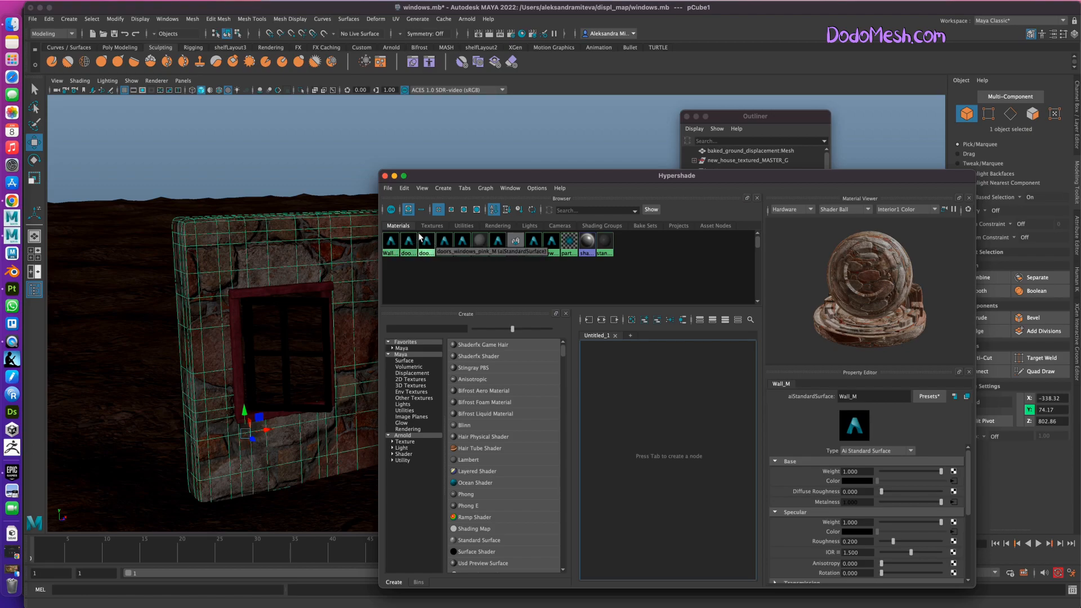
pyautogui.moveTo(758, 241)
pyautogui.mouseDown()
pyautogui.moveTo(758, 270)
pyautogui.moveTo(759, 226)
pyautogui.mouseUp()
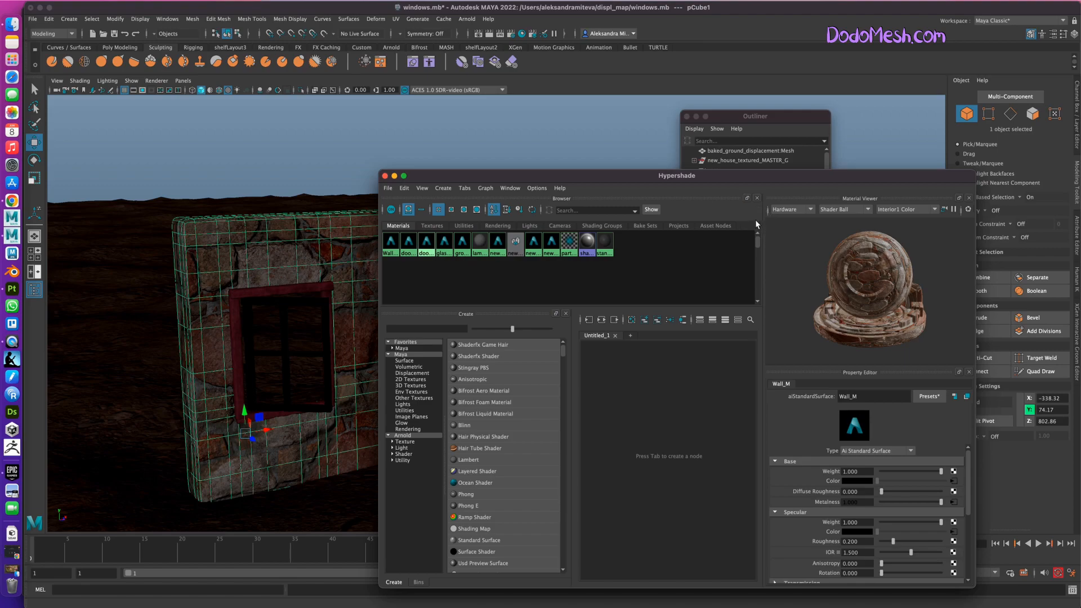
pyautogui.rightClick(392, 242)
pyautogui.moveTo(397, 270); pyautogui.dragTo(398, 271, button='right')
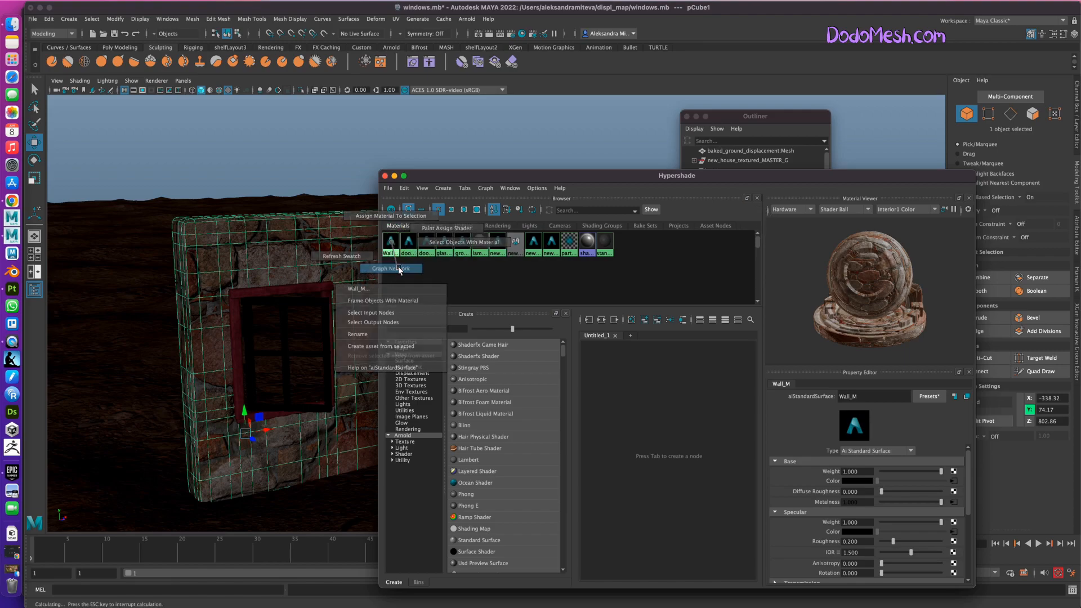
pyautogui.moveTo(617, 182); pyautogui.dragTo(455, 137)
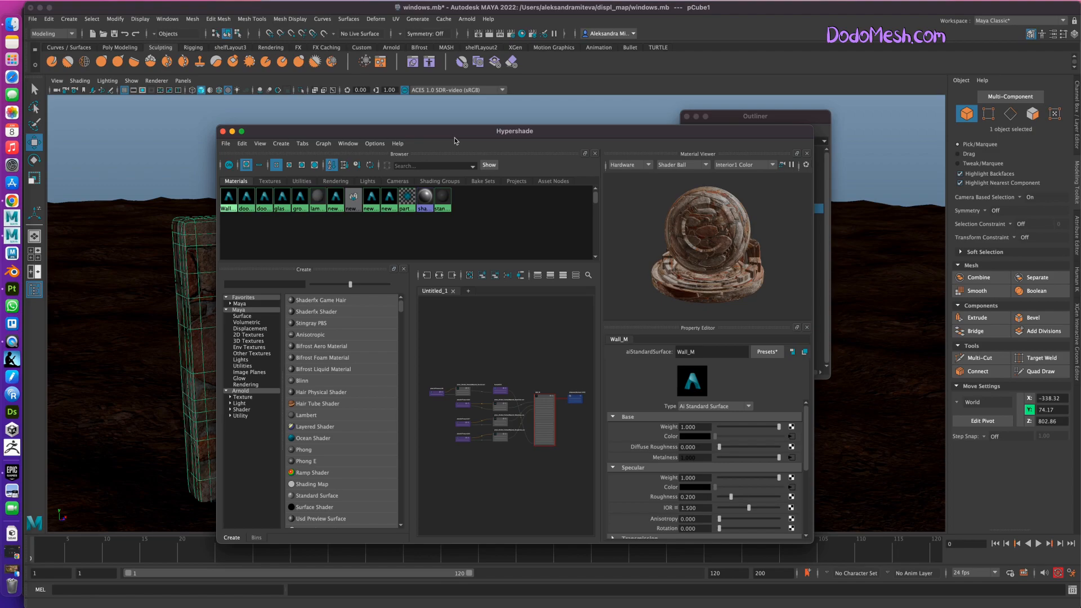
pyautogui.moveTo(810, 128); pyautogui.dragTo(897, 88)
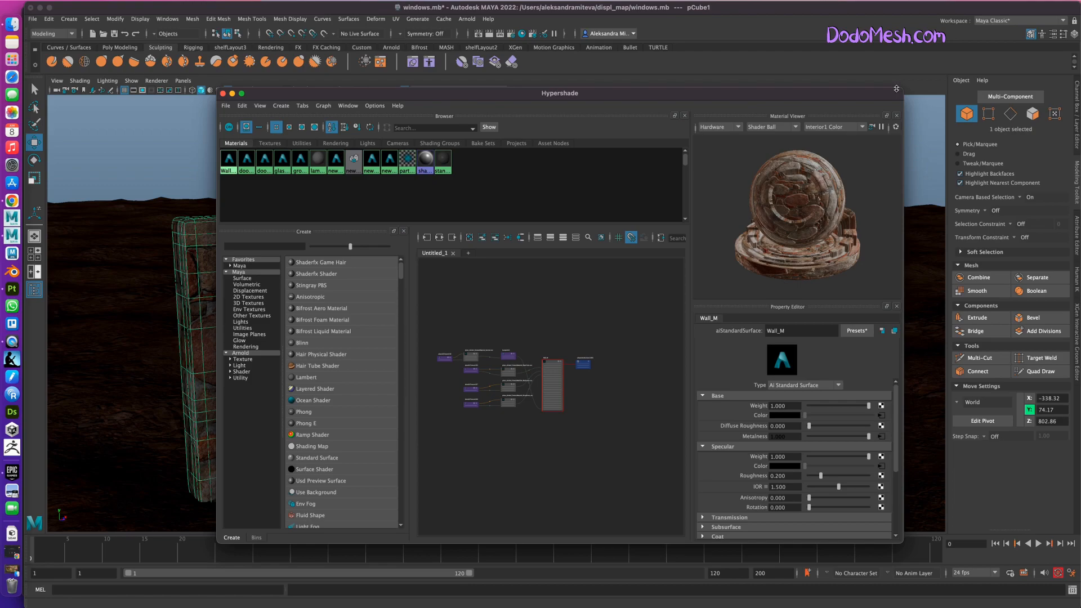
pyautogui.keyDown('alt'); pyautogui.moveTo(539, 455); pyautogui.dragTo(618, 419, button='right'); pyautogui.keyUp('alt')
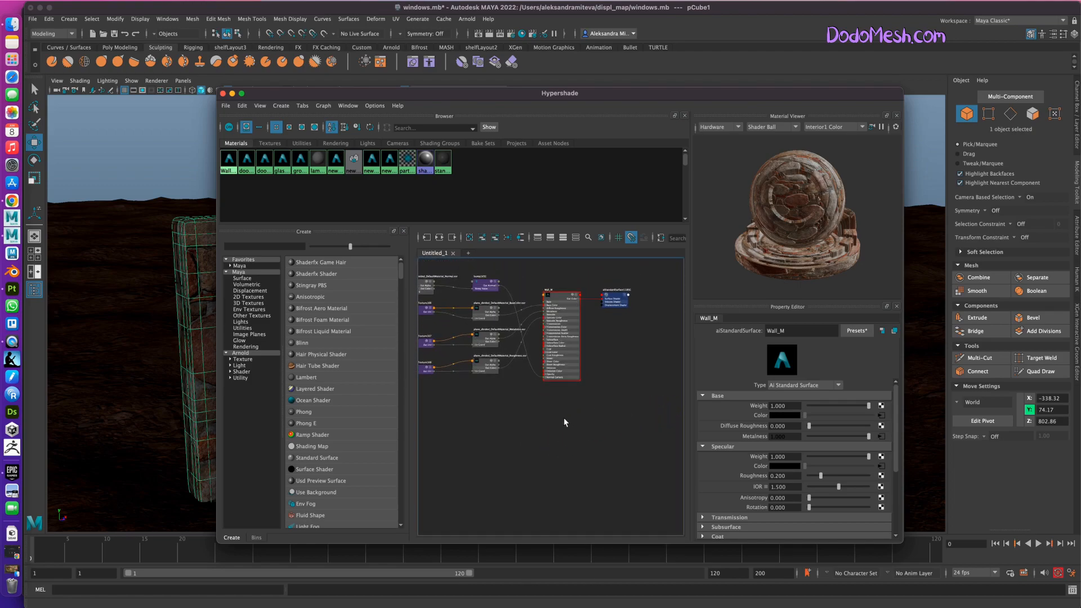
pyautogui.keyDown('alt'); pyautogui.moveTo(560, 422); pyautogui.dragTo(616, 457, button='middle'); pyautogui.keyUp('alt')
pyautogui.press('3')
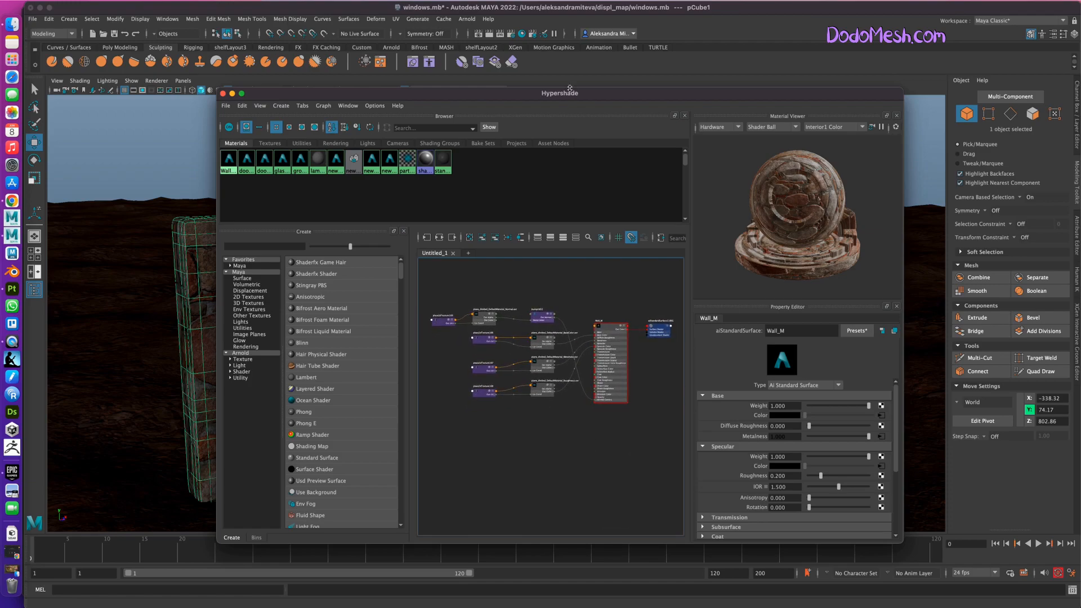
pyautogui.moveTo(560, 94); pyautogui.dragTo(729, 102)
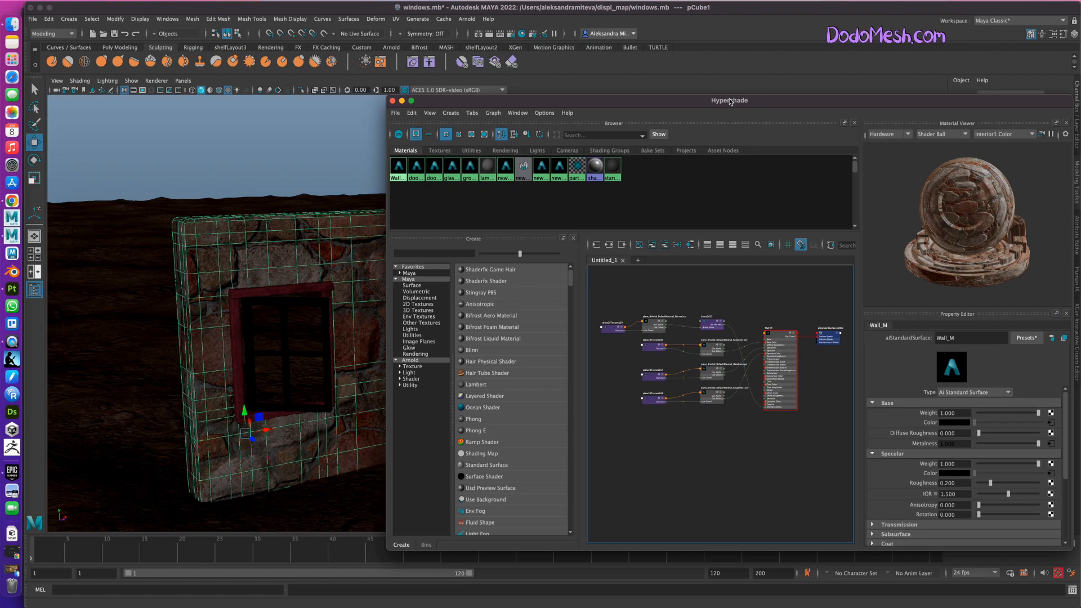
# Set the Repeat UV of place2dTexture169, the normal map's placement node, to 3.
pyautogui.click(611, 327)
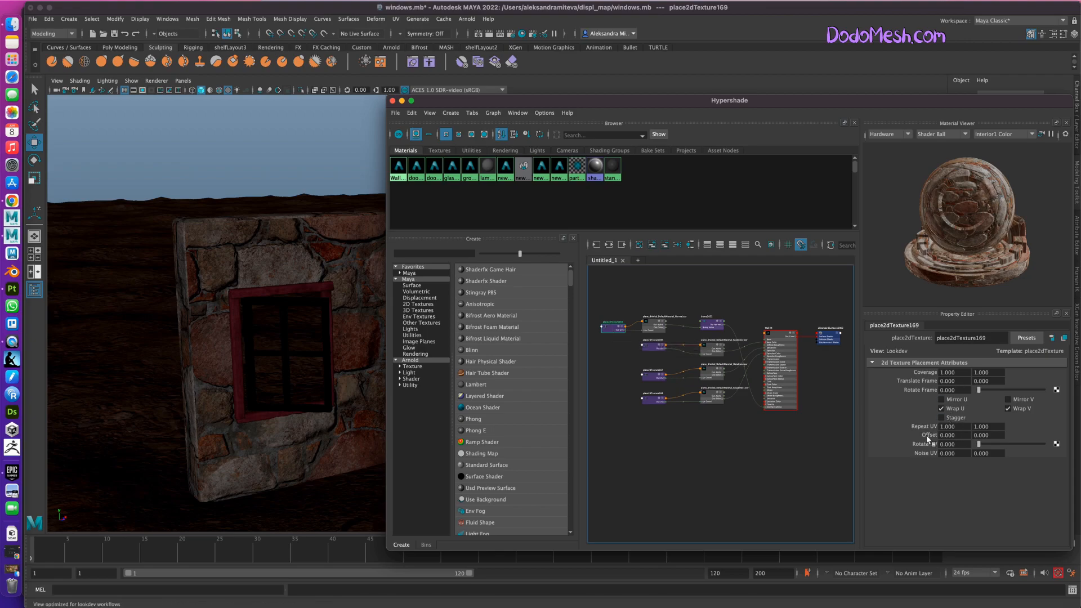
pyautogui.doubleClick(949, 428)
pyautogui.moveTo(949, 427); pyautogui.dragTo(936, 427)
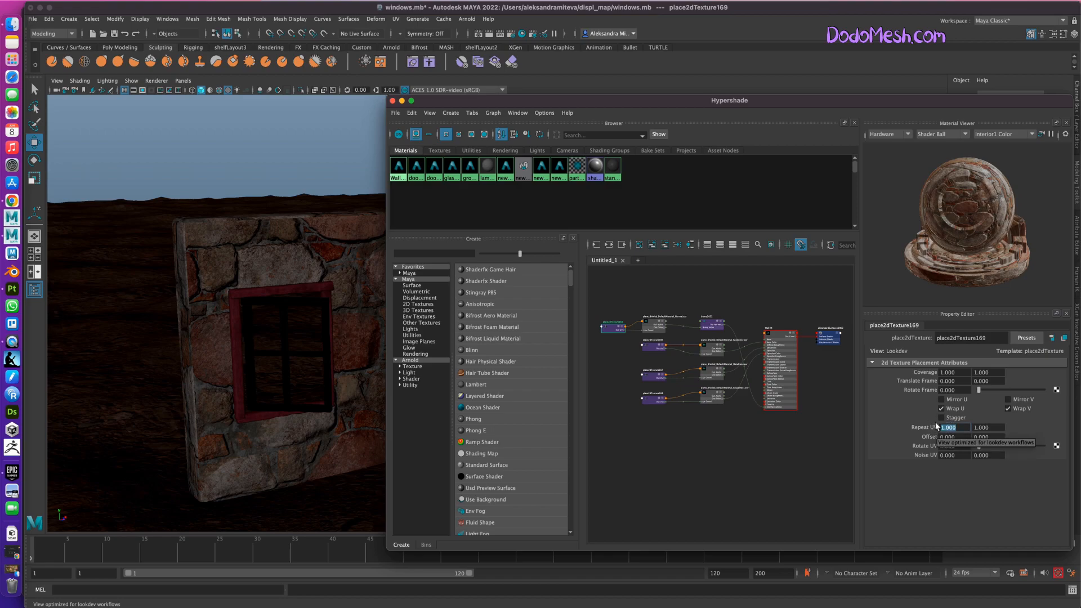
pyautogui.write('3')
pyautogui.press('Tab')
pyautogui.press('Return')
# Set both Repeat UV values of place2dTexture166 to 3.
pyautogui.click(655, 347)
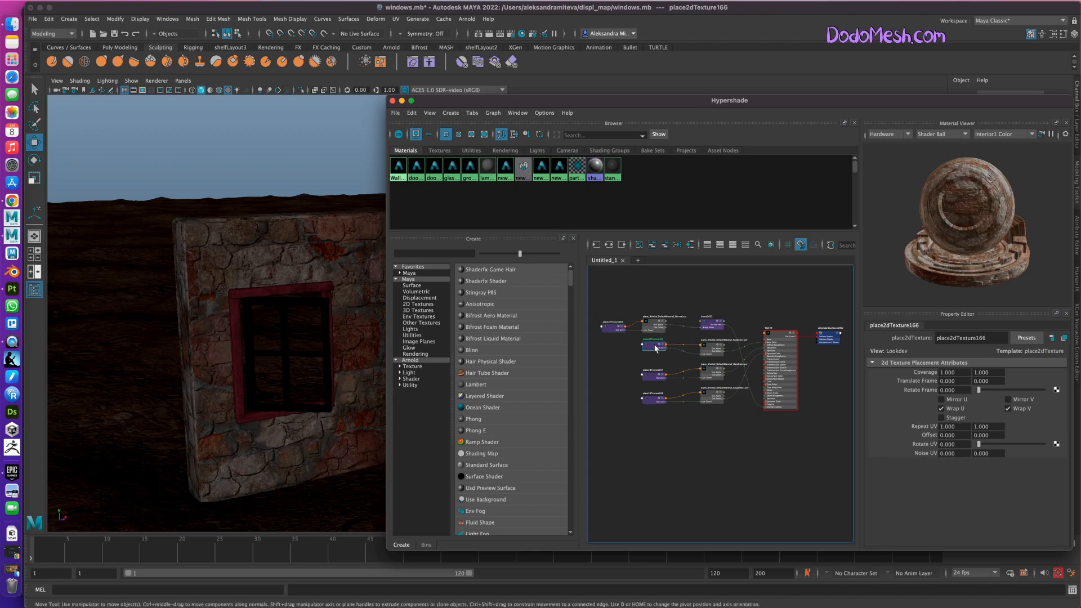
pyautogui.click(948, 426)
pyautogui.write('3')
pyautogui.press('Tab')
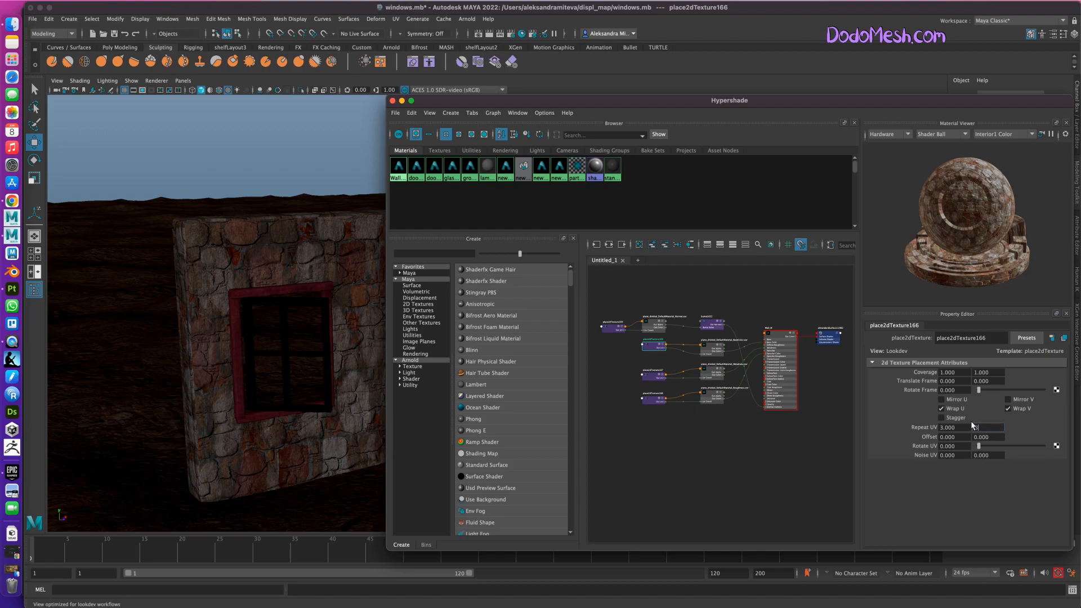
pyautogui.write('3')
pyautogui.press('Return')
# Set the Repeat UV of place2dTexture167 to 3.
pyautogui.click(654, 376)
pyautogui.click(948, 426)
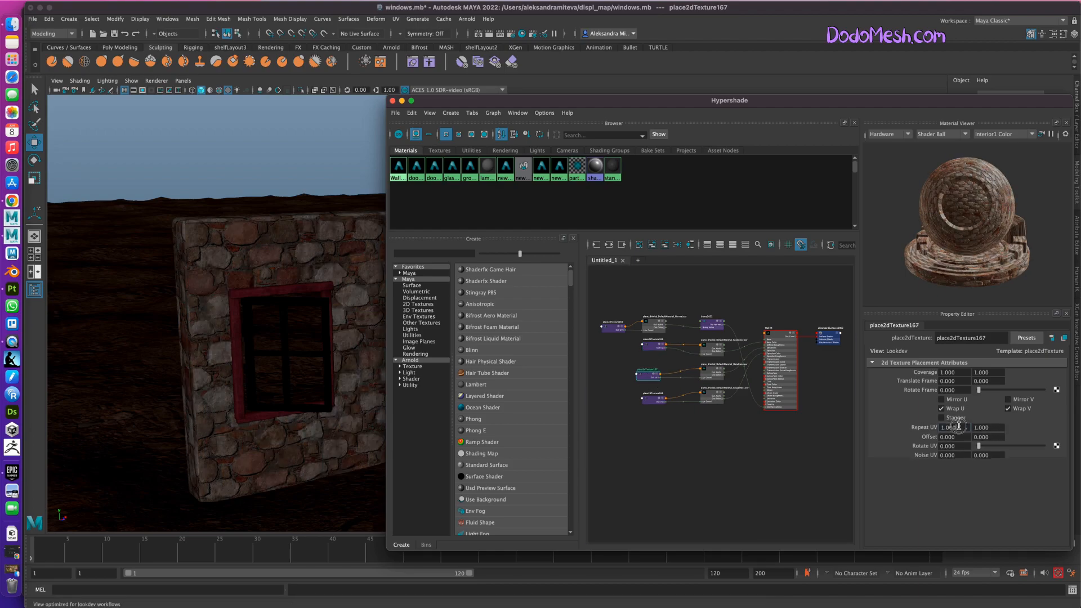
pyautogui.write('3')
pyautogui.press('Return')
pyautogui.click(977, 426)
# Set both Repeat UV values of place2dTexture168 to 3 and save the scene.
pyautogui.click(652, 398)
pyautogui.click(948, 427)
pyautogui.write('3')
pyautogui.click(973, 426)
pyautogui.write('3')
pyautogui.press('Return')
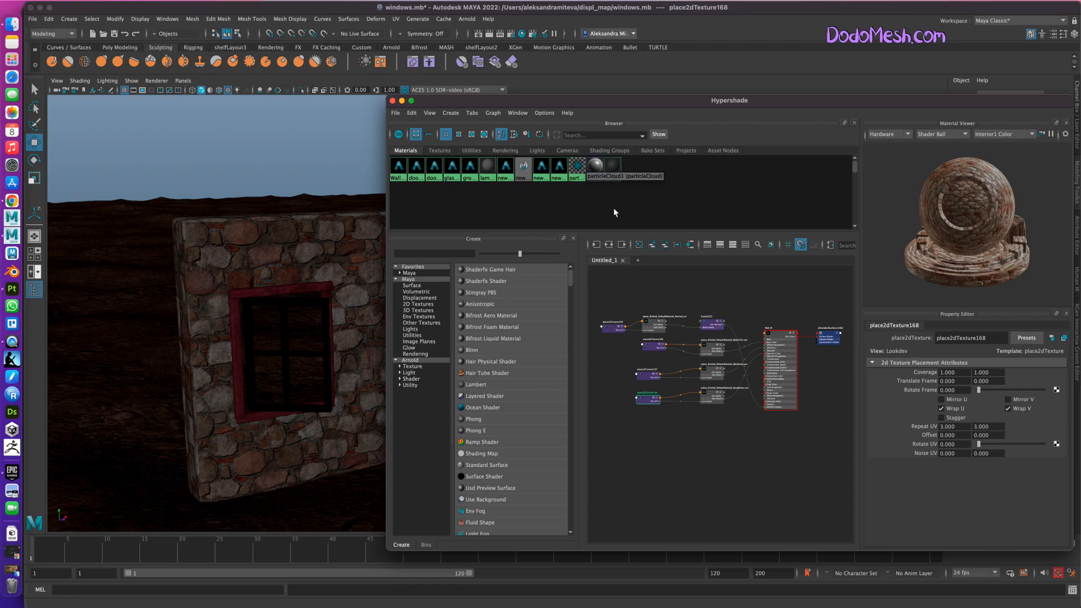
pyautogui.moveTo(508, 103); pyautogui.dragTo(366, 121)
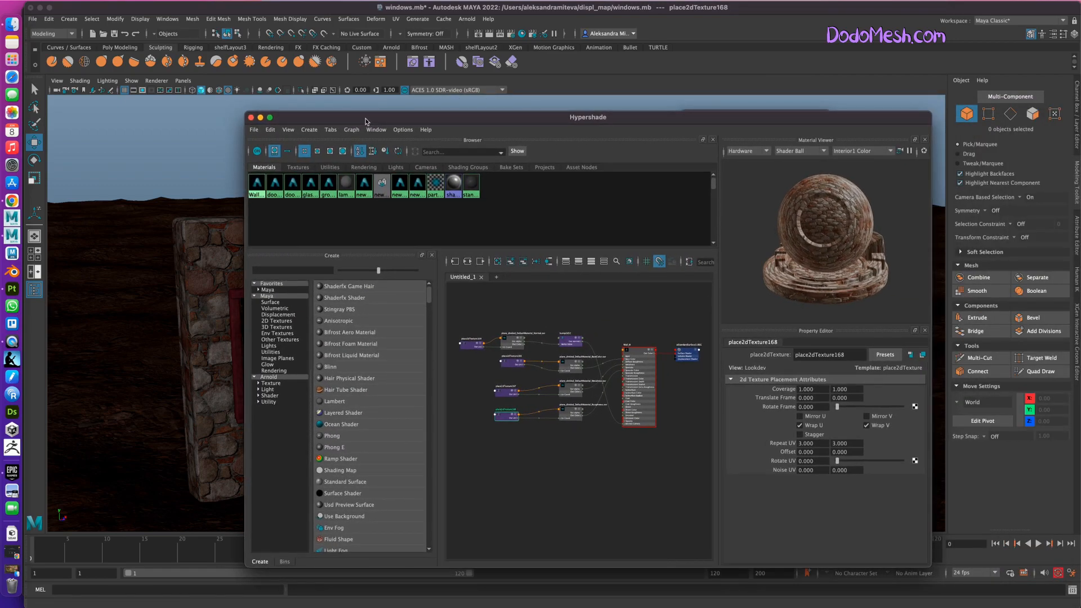
pyautogui.press('super+s')
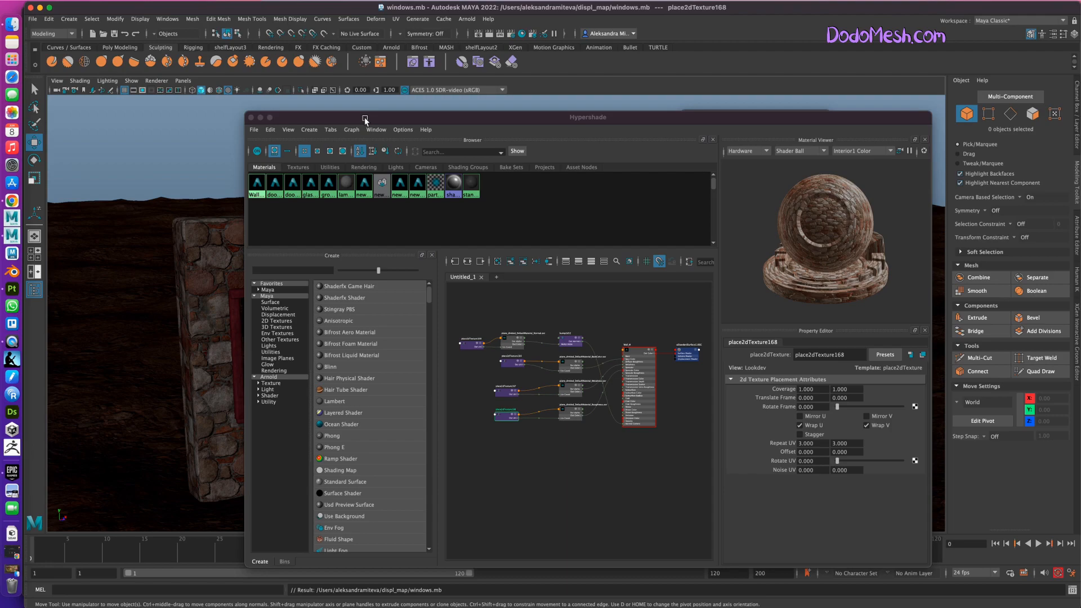
# Add a displacementShader node to the wall material's graph and delete the extra shading group attached to it.
pyautogui.moveTo(584, 120); pyautogui.dragTo(514, 116)
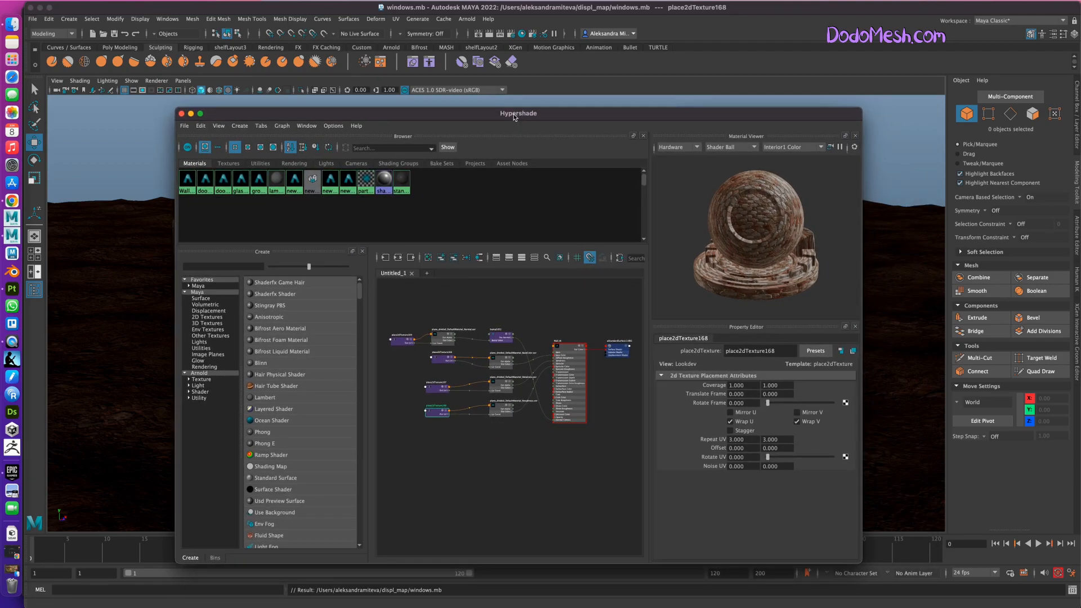
pyautogui.click(540, 461)
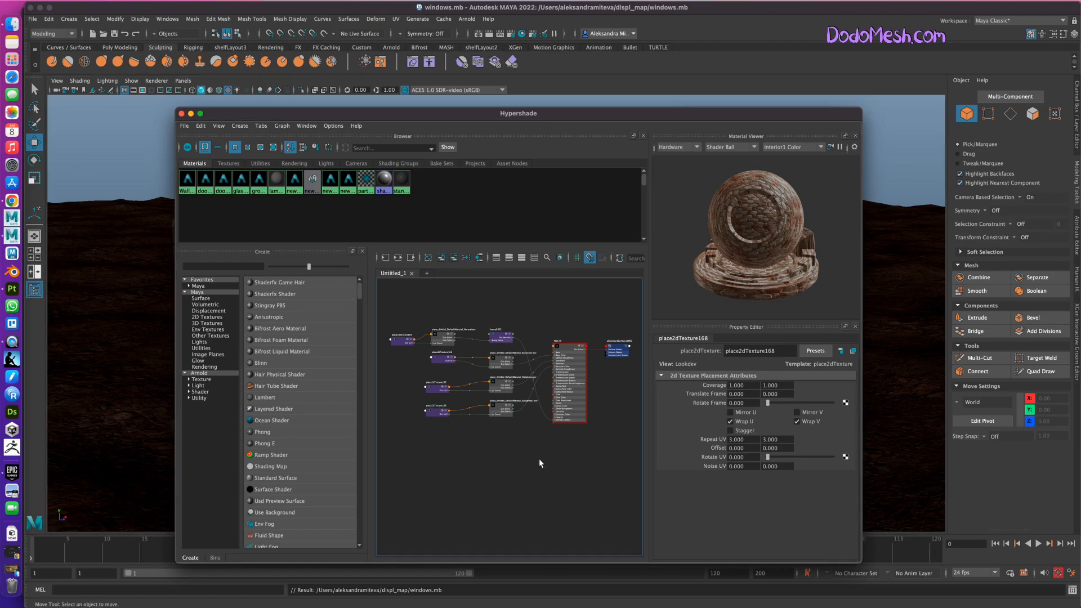
pyautogui.press('Tab')
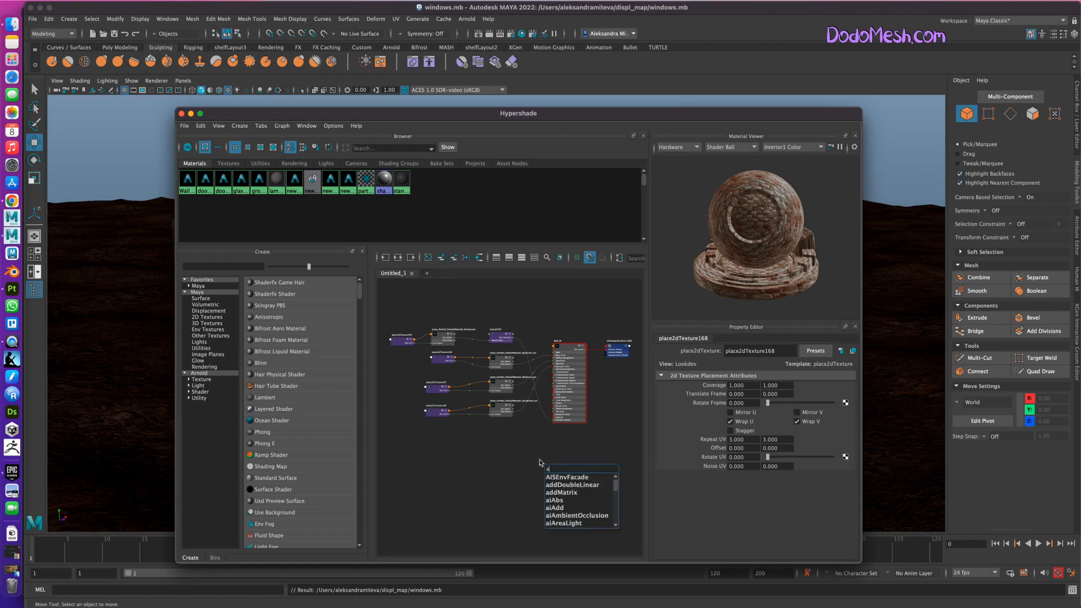
pyautogui.write('disp')
pyautogui.click(583, 478)
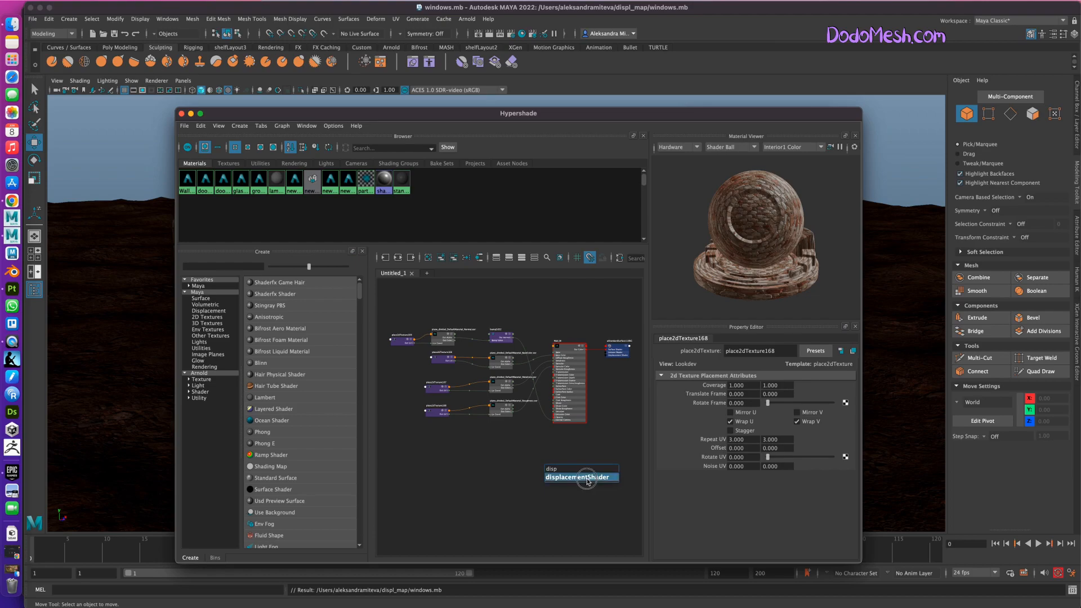
pyautogui.moveTo(558, 472); pyautogui.dragTo(505, 471)
pyautogui.click(584, 464)
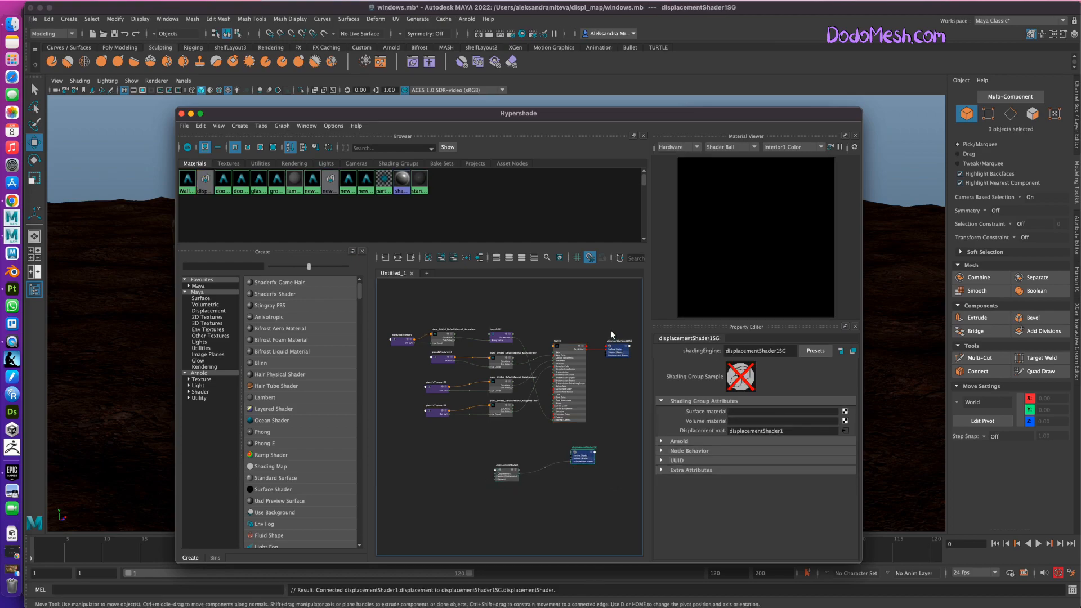
pyautogui.press('Delete')
# Add an aiColorToFloat node to the graph and place it ahead of the displacement shader.
pyautogui.press('Tab')
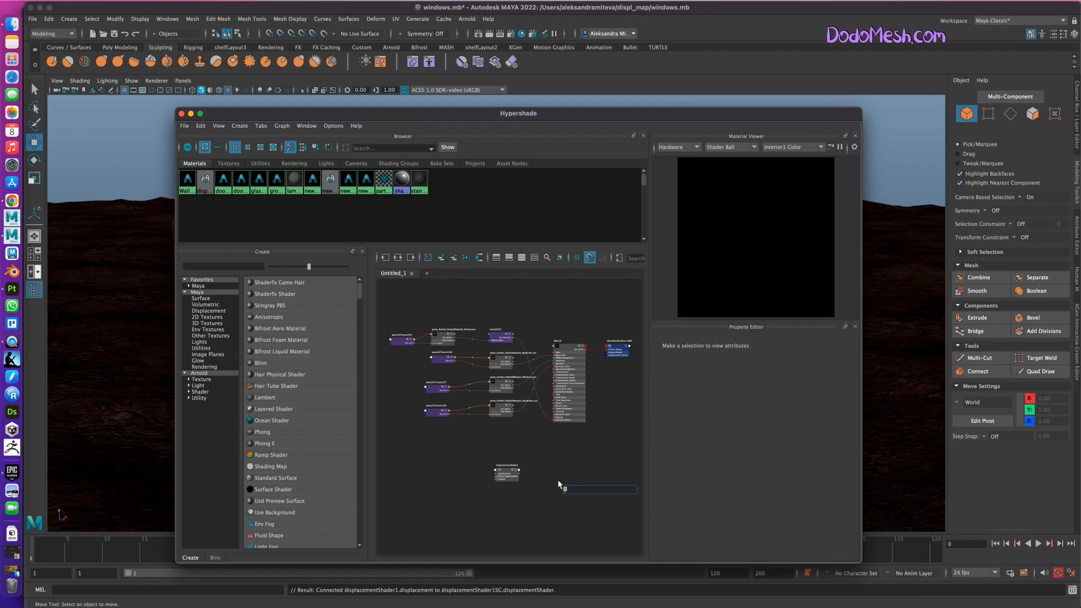
pyautogui.write('ai')
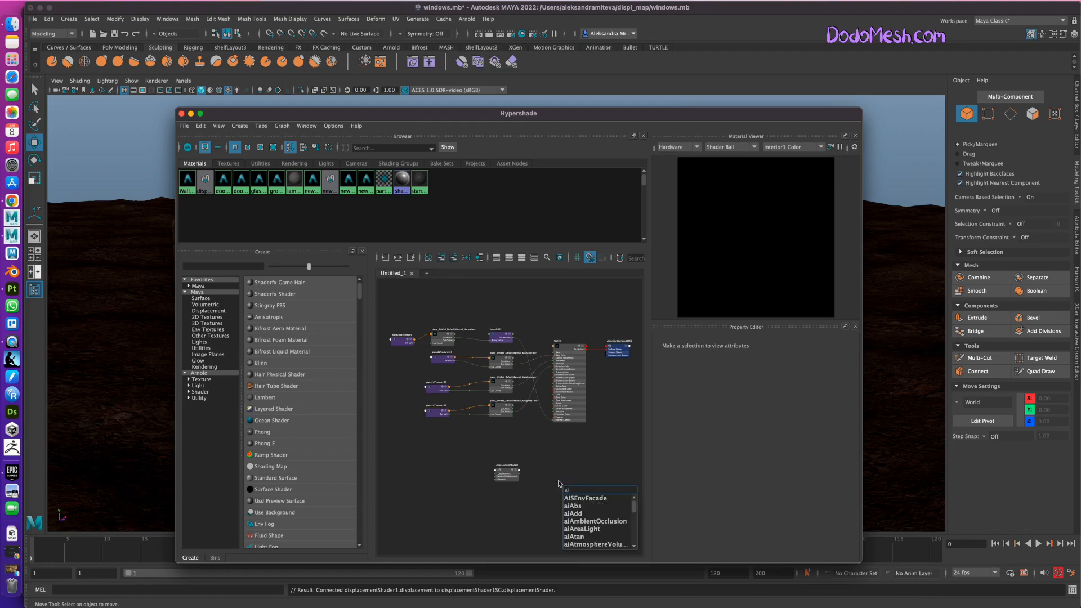
pyautogui.write('colo')
pyautogui.click(591, 521)
pyautogui.moveTo(574, 493); pyautogui.dragTo(577, 470)
pyautogui.moveTo(460, 489); pyautogui.dragTo(490, 466)
# Add a file texture node and place it ahead of the aiColorToFloat node.
pyautogui.press('Tab')
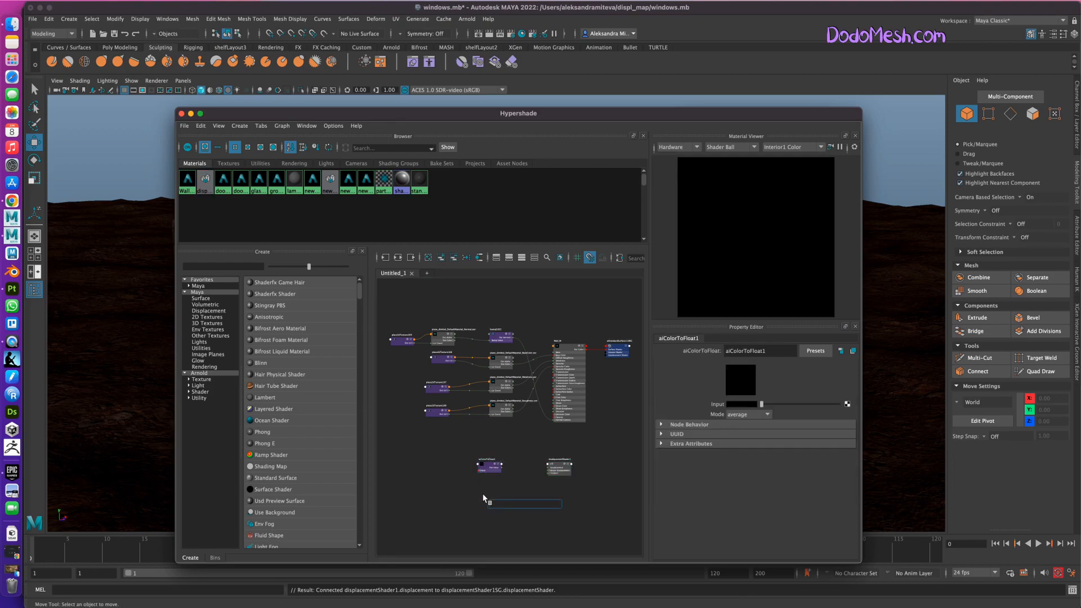
pyautogui.write('file')
pyautogui.click(525, 528)
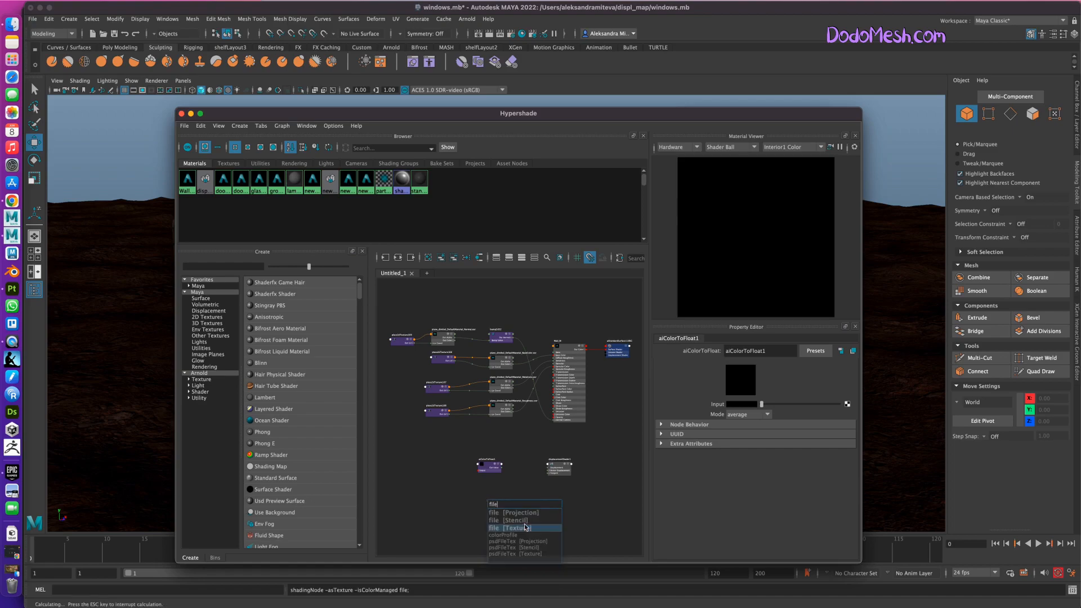
pyautogui.moveTo(527, 505); pyautogui.dragTo(454, 463)
# Connect the new file texture's Out Color to the Input of aiColorToFloat1.
pyautogui.scroll(3, 510, 499)
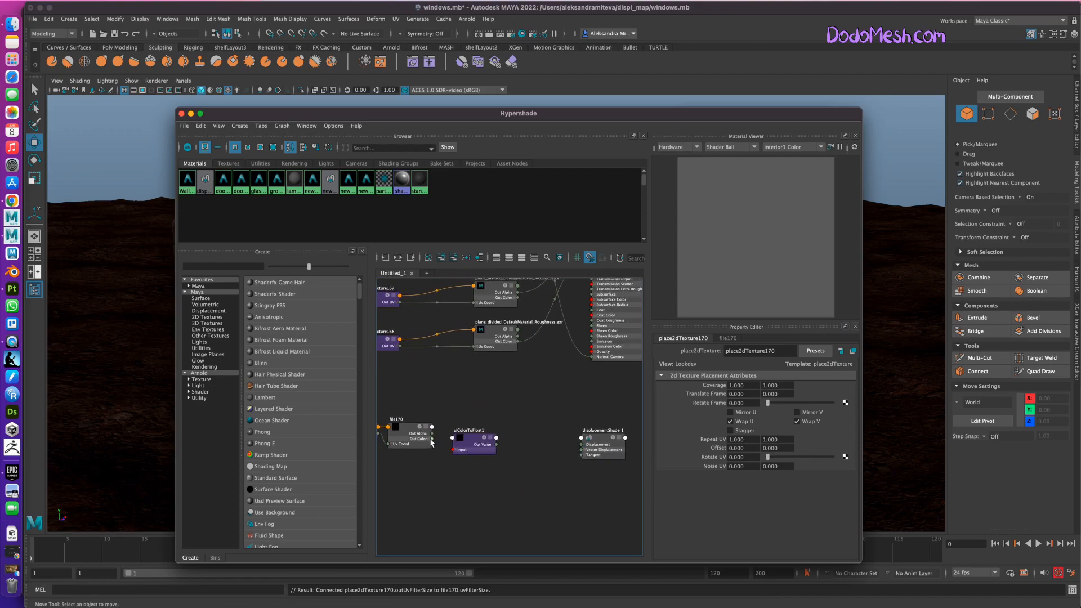
pyautogui.scroll(-2, 445, 472)
pyautogui.moveTo(439, 454); pyautogui.dragTo(466, 451)
pyautogui.click(491, 490)
pyautogui.scroll(-2, 491, 489)
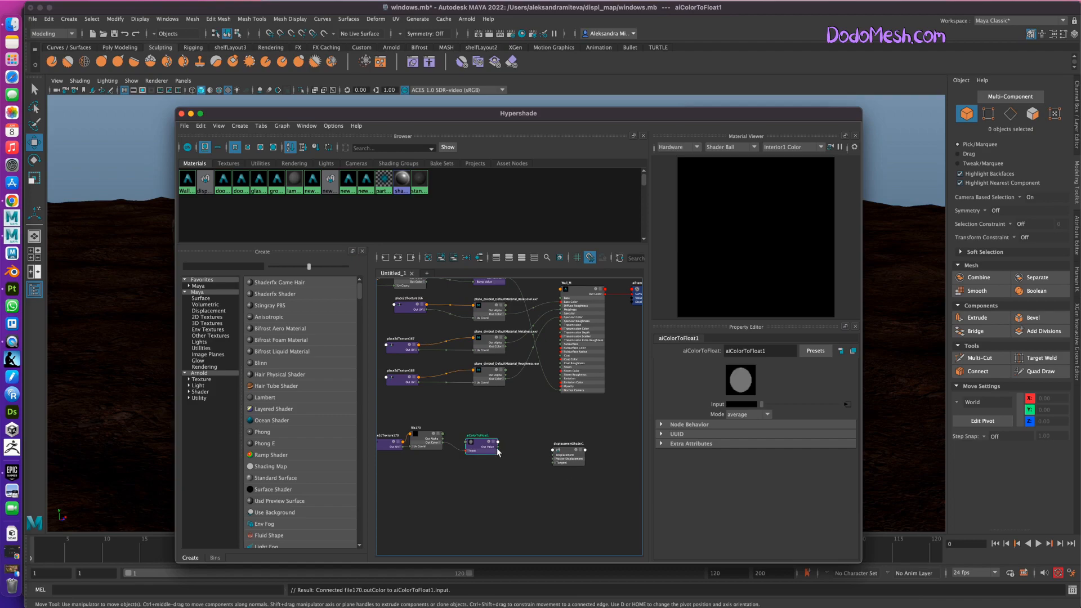
# Connect the Out Value of aiColorToFloat1 to the Displacement input of displacementShader1.
pyautogui.click(511, 482)
pyautogui.moveTo(499, 442); pyautogui.dragTo(512, 456)
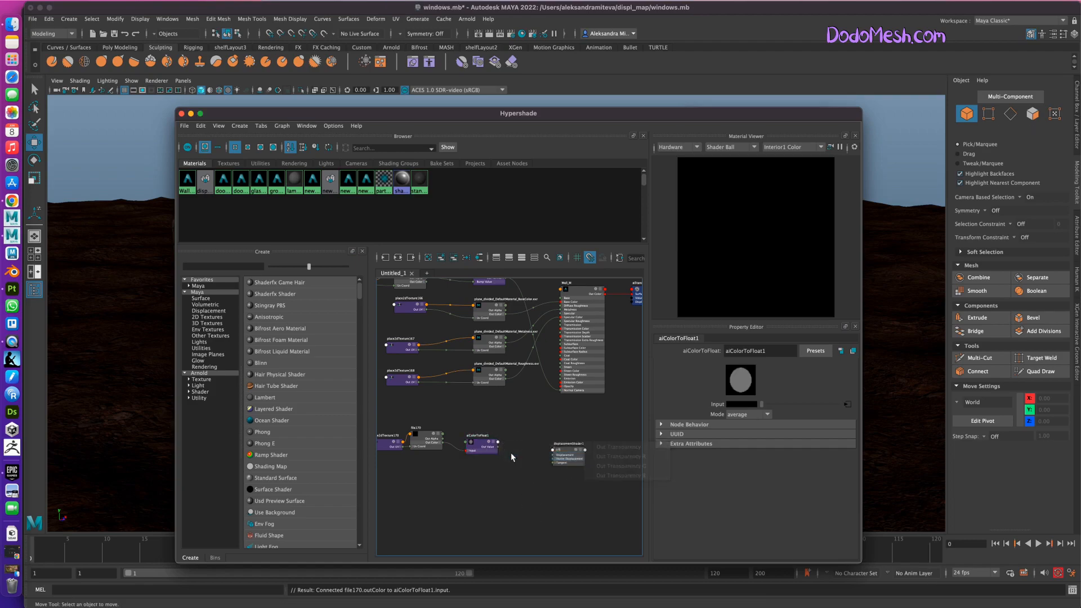
pyautogui.click(382, 211)
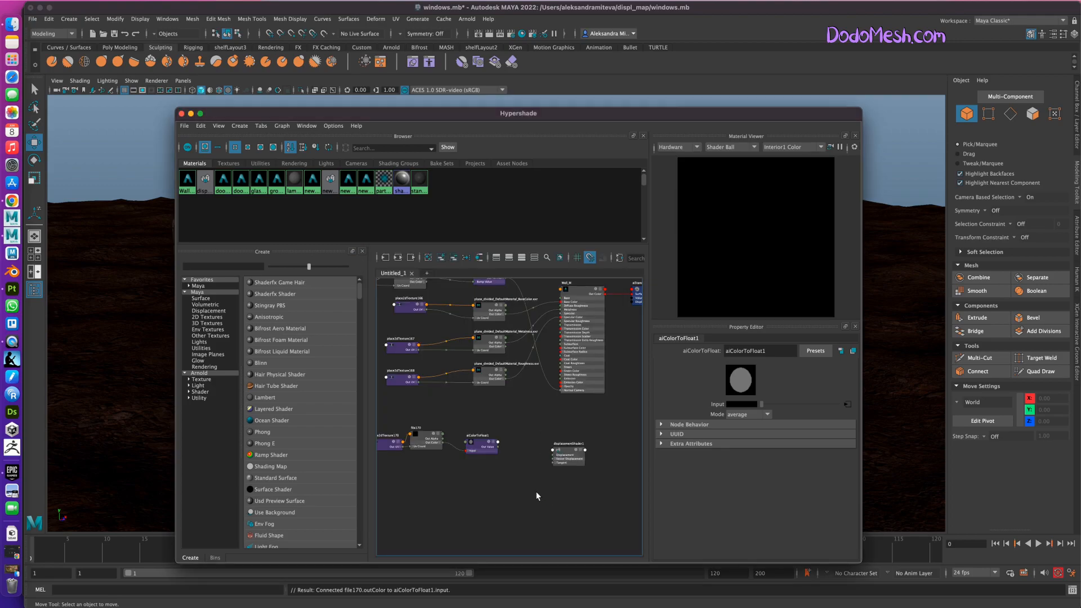
pyautogui.moveTo(499, 442); pyautogui.dragTo(533, 481)
pyautogui.click(565, 451)
pyautogui.keyDown('alt'); pyautogui.moveTo(562, 475); pyautogui.dragTo(521, 466, button='middle'); pyautogui.keyUp('alt')
pyautogui.keyDown('alt'); pyautogui.moveTo(530, 468); pyautogui.dragTo(457, 427, button='right'); pyautogui.keyUp('alt')
pyautogui.keyDown('alt'); pyautogui.moveTo(561, 457); pyautogui.dragTo(562, 459, button='middle'); pyautogui.keyUp('alt')
pyautogui.keyDown('alt'); pyautogui.moveTo(545, 478); pyautogui.dragTo(613, 459, button='right'); pyautogui.keyUp('alt')
pyautogui.keyDown('alt'); pyautogui.moveTo(592, 406); pyautogui.dragTo(580, 444, button='middle'); pyautogui.keyUp('alt')
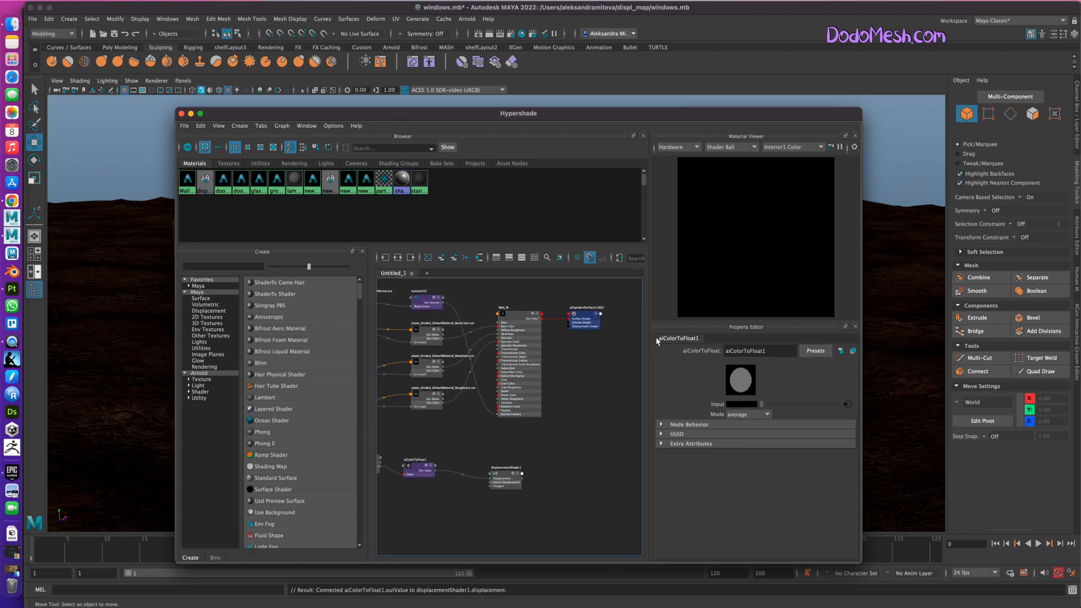
# Enlarge the Hypershade window and connect displacementShader1 to the Displacement Shader input of Wall_M's shading group.
pyautogui.moveTo(860, 109); pyautogui.dragTo(1029, 34)
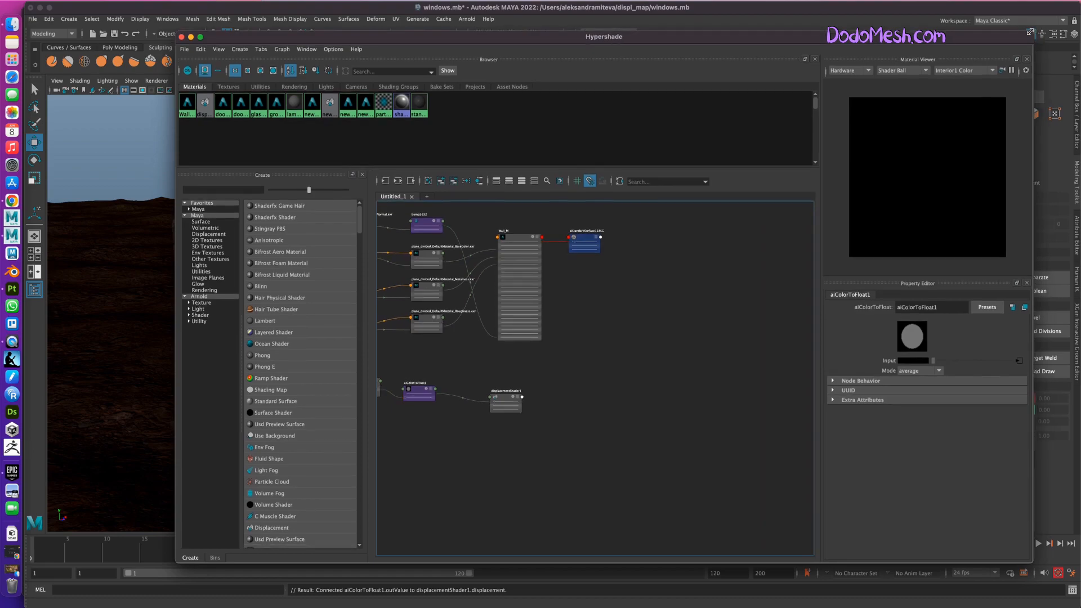
pyautogui.keyDown('alt'); pyautogui.moveTo(587, 381); pyautogui.dragTo(671, 425, button='middle'); pyautogui.keyUp('alt')
pyautogui.keyDown('alt'); pyautogui.moveTo(694, 450); pyautogui.dragTo(636, 431, button='right'); pyautogui.keyUp('alt')
pyautogui.keyDown('alt'); pyautogui.moveTo(661, 455); pyautogui.dragTo(648, 441, button='middle'); pyautogui.keyUp('alt')
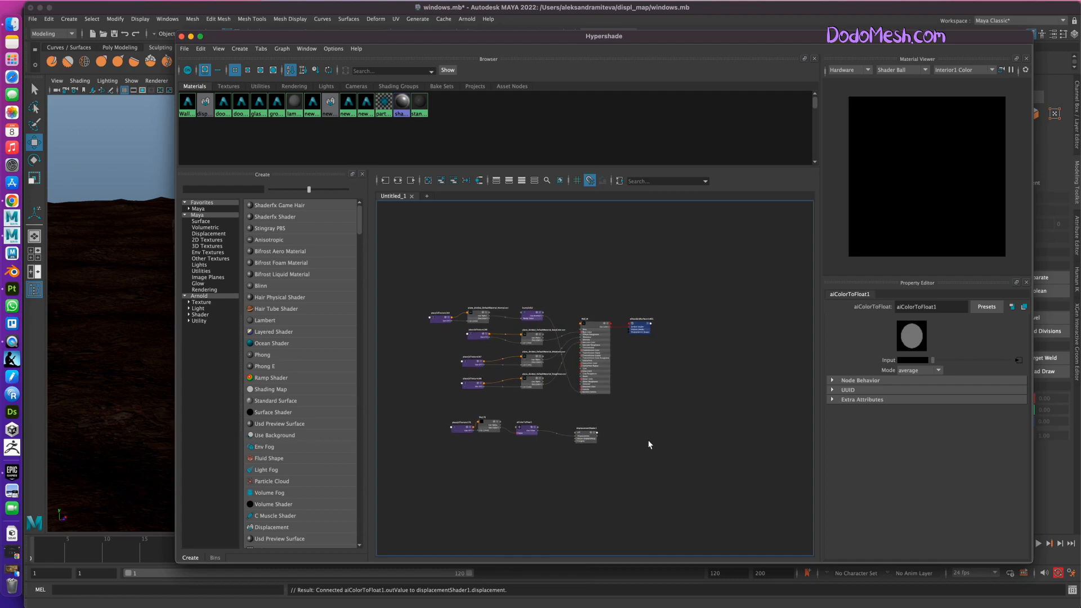
pyautogui.keyDown('alt'); pyautogui.moveTo(594, 437); pyautogui.dragTo(678, 415, button='right'); pyautogui.keyUp('alt')
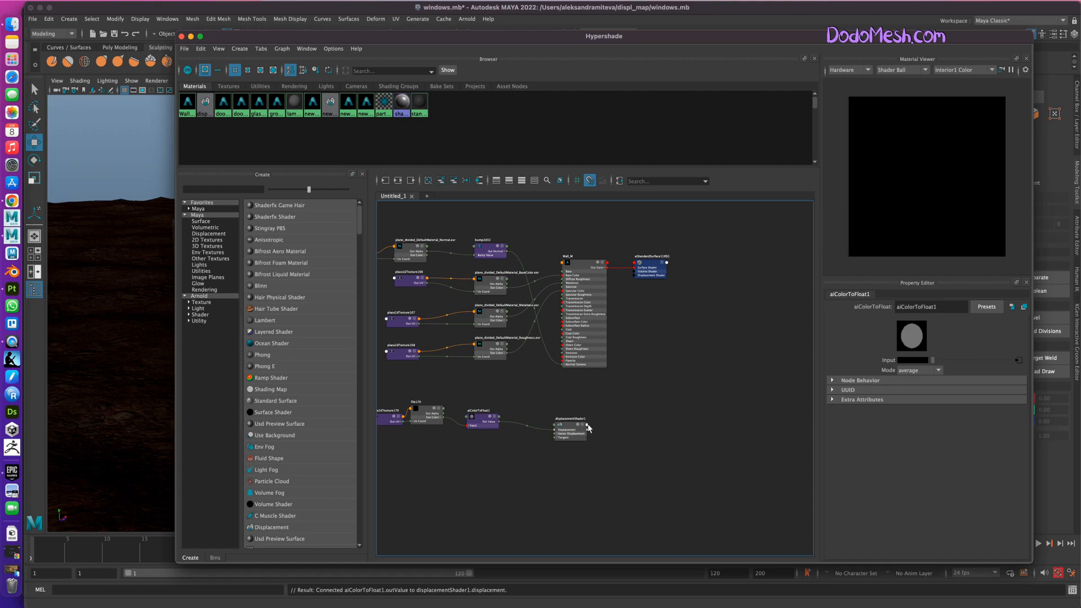
pyautogui.moveTo(589, 432); pyautogui.dragTo(638, 276)
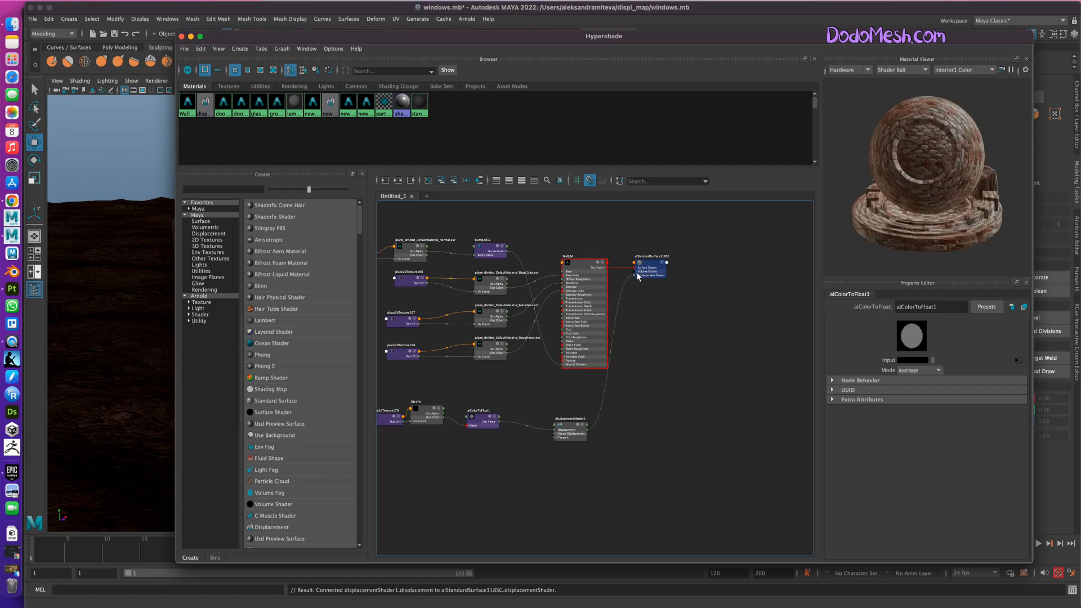
# Line up the displacementShader1 node with the aiColorToFloat1 node in the graph.
pyautogui.moveTo(275, 37); pyautogui.dragTo(244, 50)
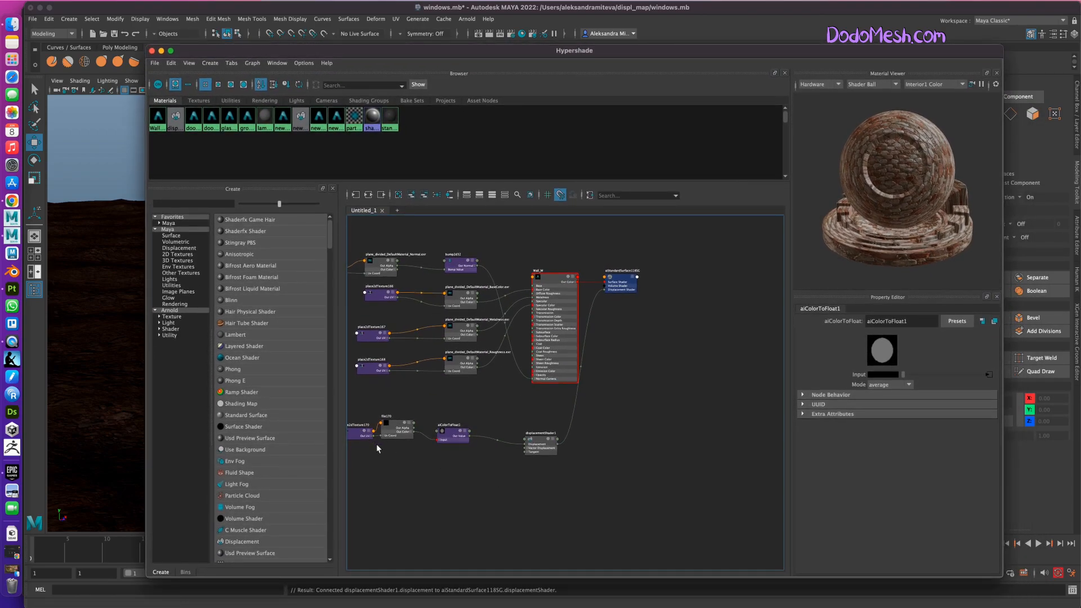
pyautogui.click(543, 445)
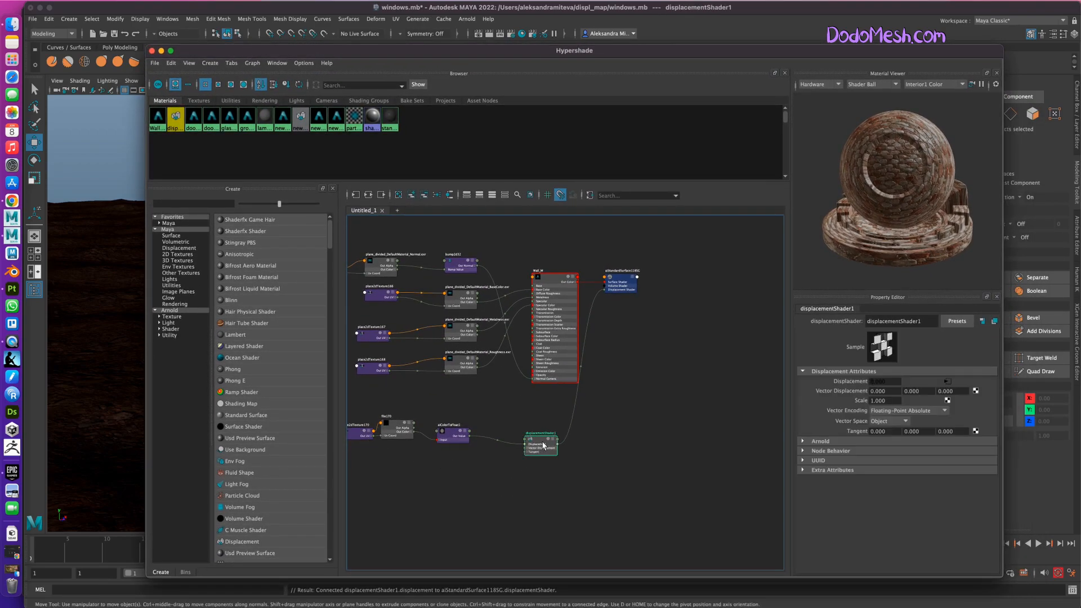
pyautogui.moveTo(928, 321); pyautogui.dragTo(863, 315)
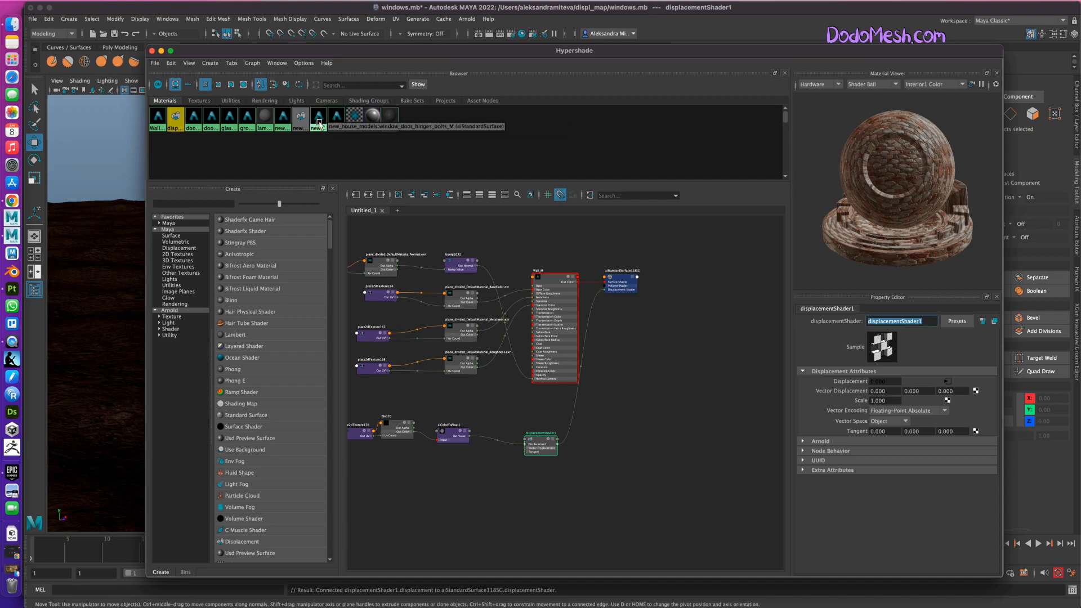
pyautogui.moveTo(305, 118); pyautogui.dragTo(556, 454, button='middle')
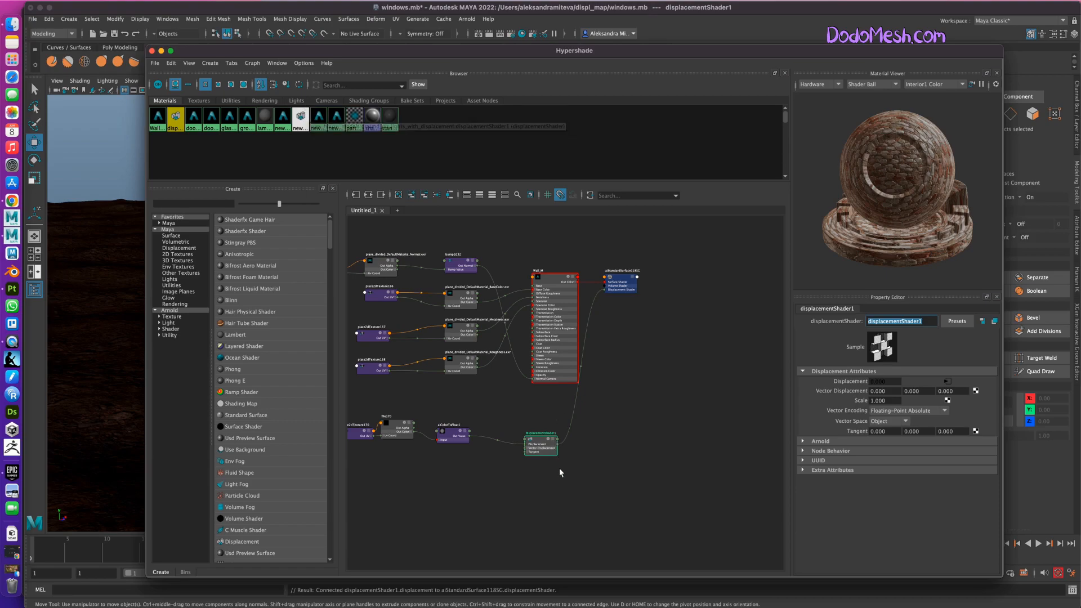
pyautogui.moveTo(550, 442); pyautogui.dragTo(542, 435)
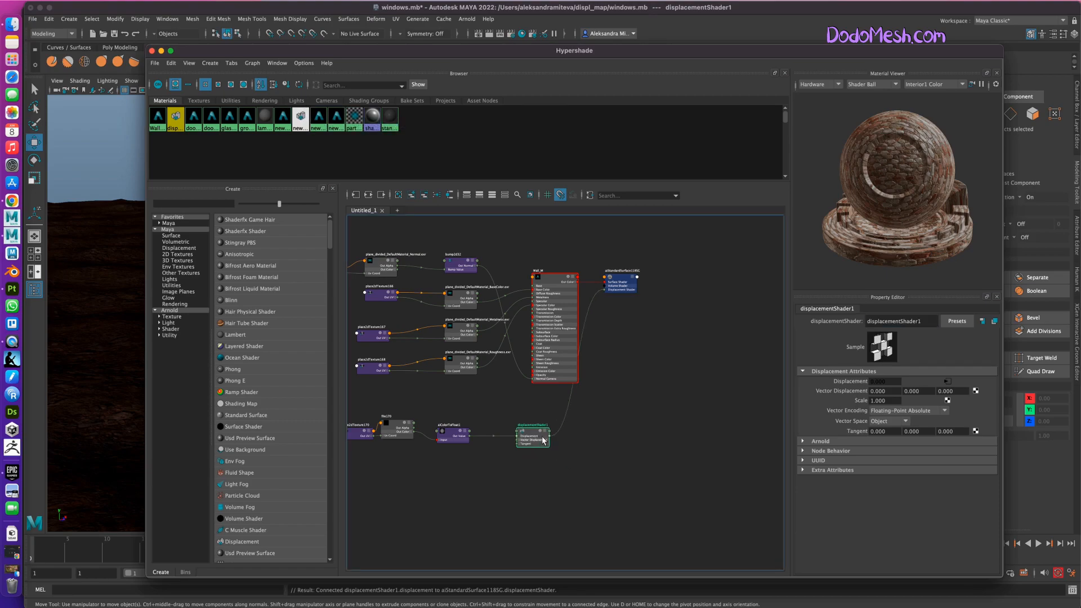
# Rename the displacement shader to wall_1_displacement and save the scene.
pyautogui.moveTo(929, 322); pyautogui.dragTo(864, 317)
pyautogui.write('wall_1_d')
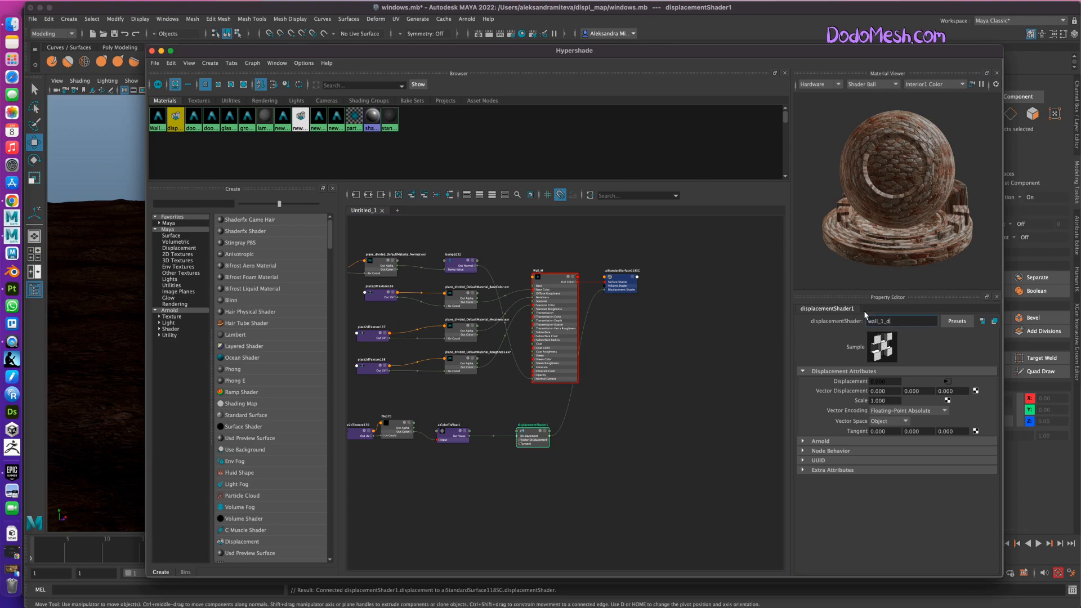
pyautogui.write('isplacment')
pyautogui.press('BackSpace')
pyautogui.press('BackSpace')
pyautogui.press('BackSpace')
pyautogui.press('BackSpace')
pyautogui.write('cement')
pyautogui.press('Return')
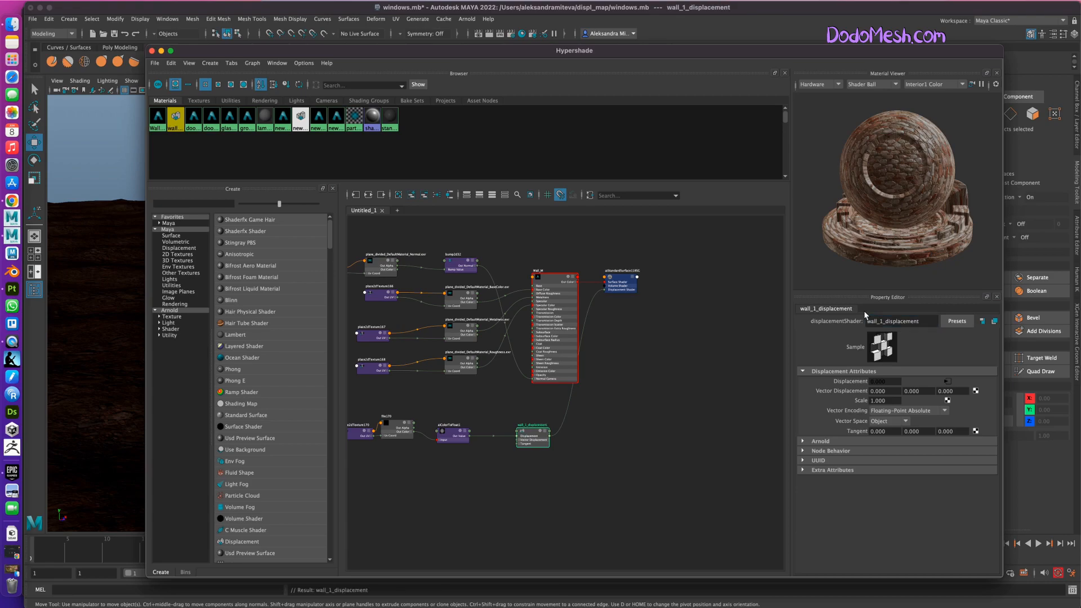
pyautogui.click(606, 434)
pyautogui.press('super+s')
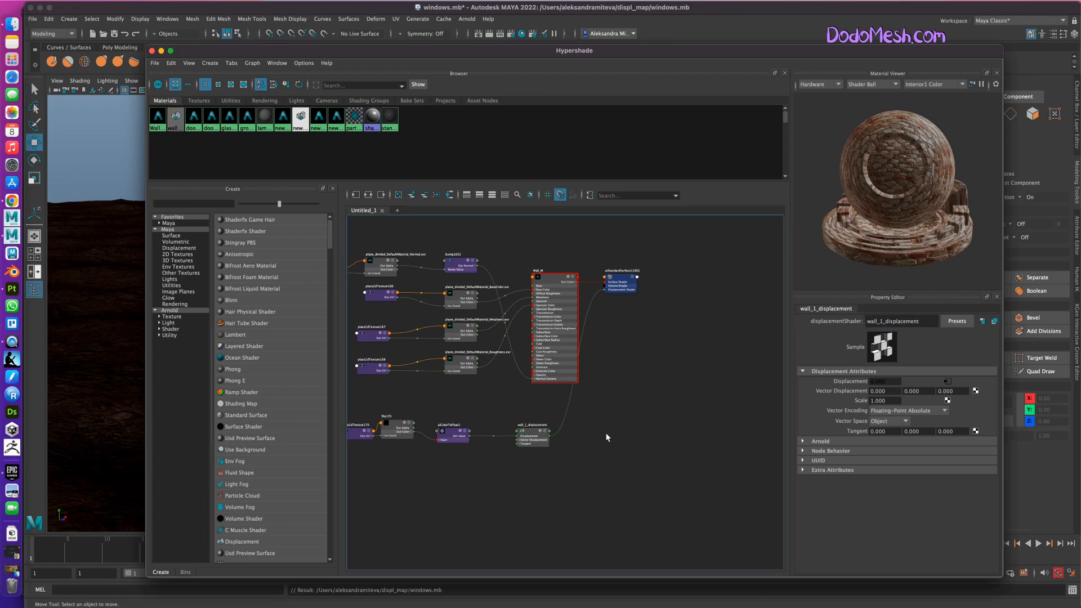
# Load plane_divided_DefaultMaterial_Height.exr from New_Project's sourceimages/wall_texture folder into the displacement file texture node.
pyautogui.click(551, 282)
pyautogui.keyDown('alt'); pyautogui.moveTo(539, 468); pyautogui.dragTo(593, 469, button='middle'); pyautogui.keyUp('alt')
pyautogui.click(420, 428)
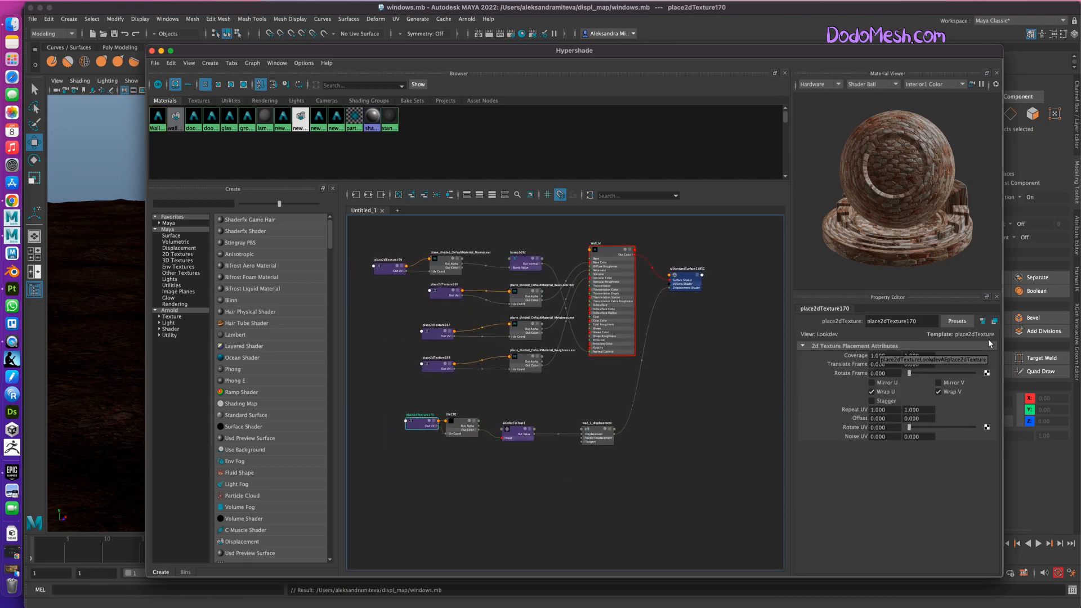
pyautogui.click(461, 426)
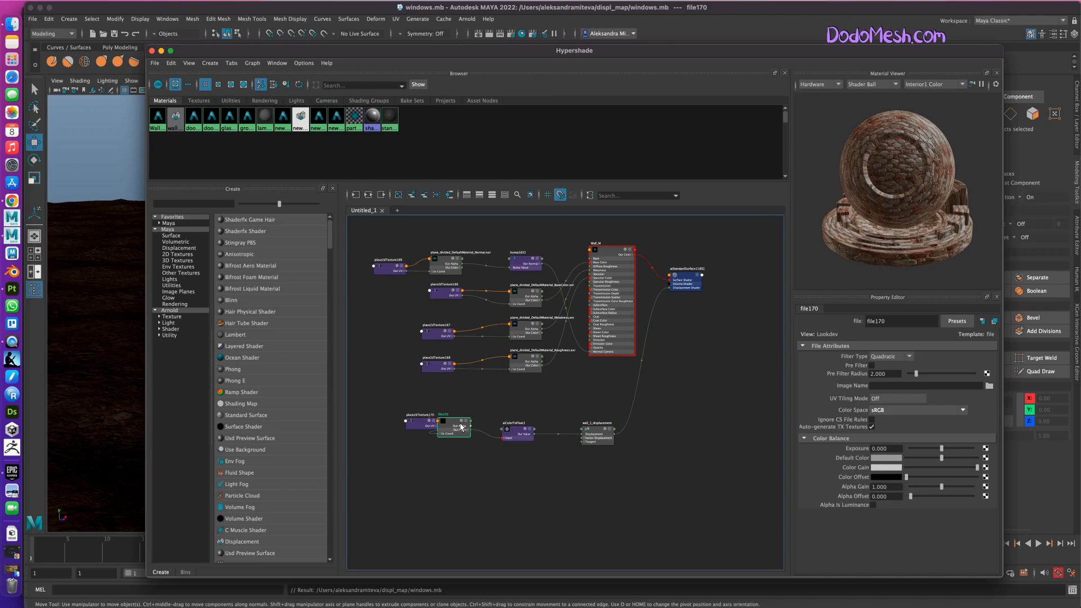
pyautogui.click(989, 385)
pyautogui.moveTo(301, 217); pyautogui.dragTo(302, 239)
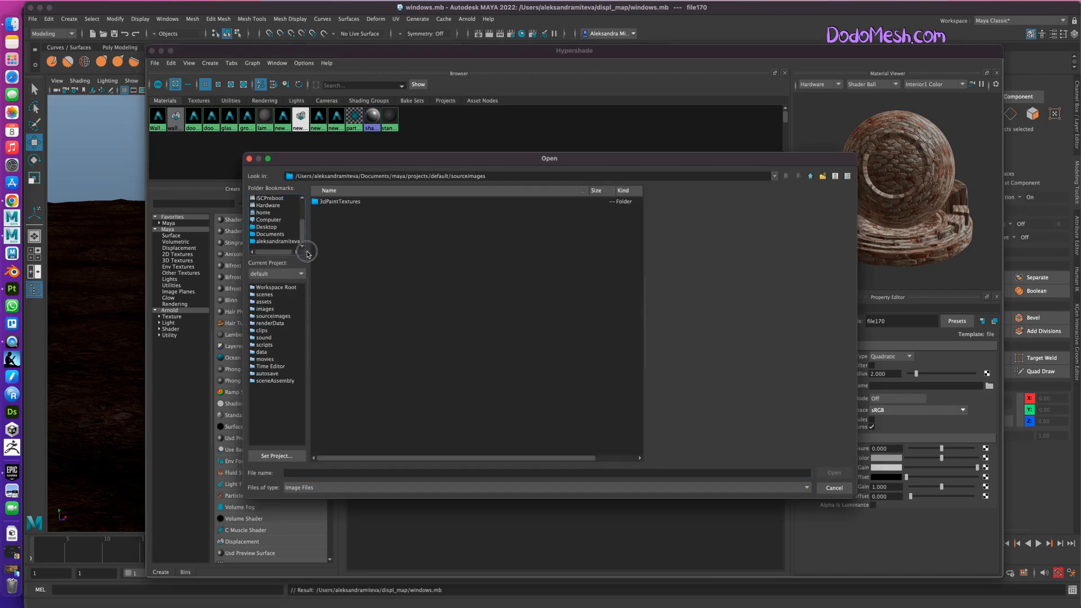
pyautogui.click(279, 241)
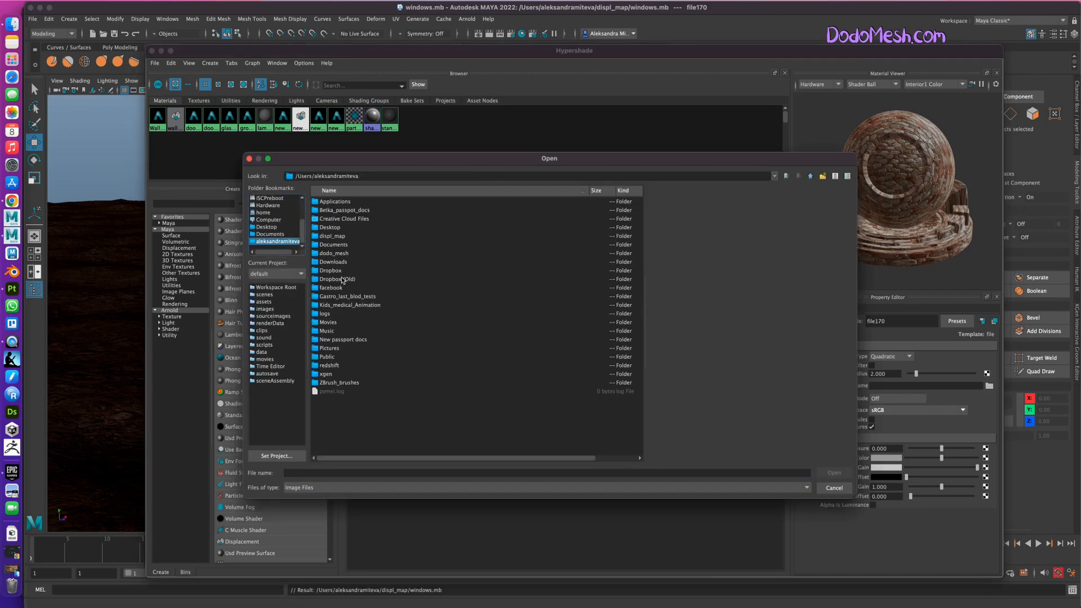
pyautogui.click(335, 236)
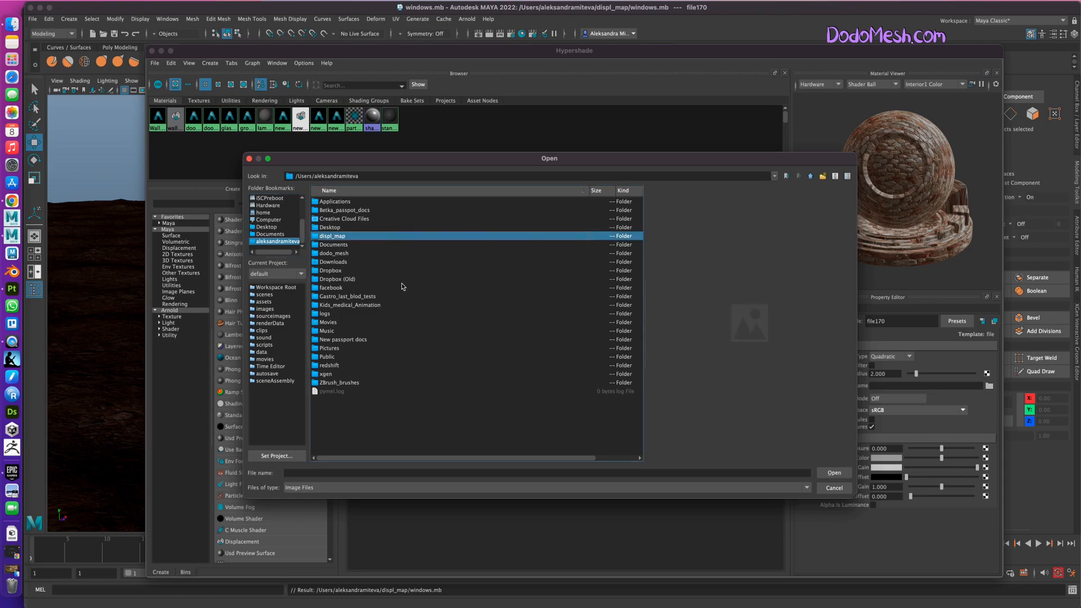
pyautogui.doubleClick(338, 237)
pyautogui.doubleClick(350, 201)
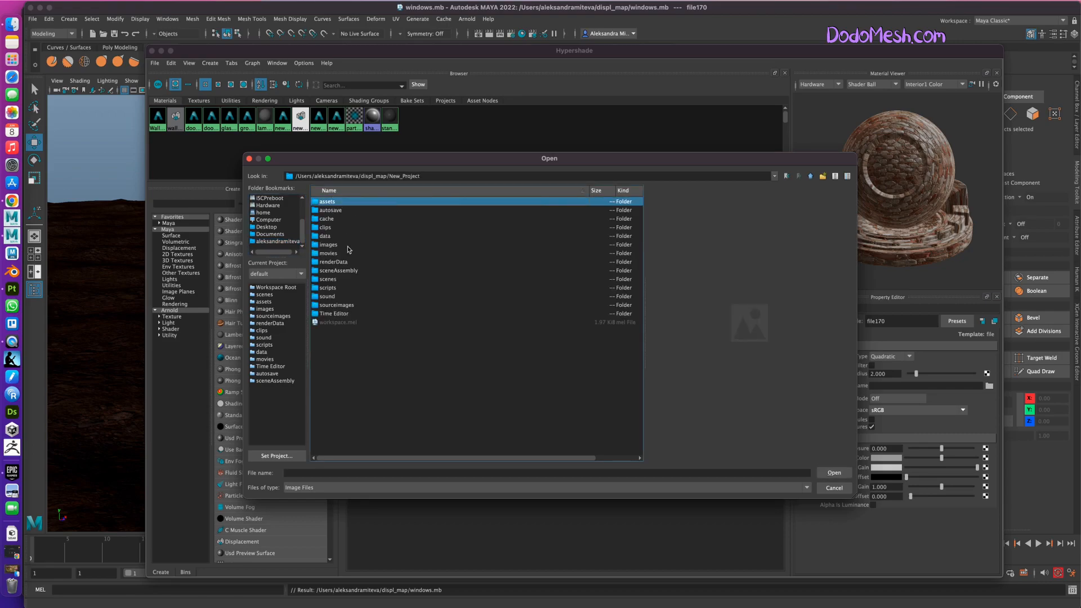
pyautogui.doubleClick(341, 305)
pyautogui.doubleClick(338, 210)
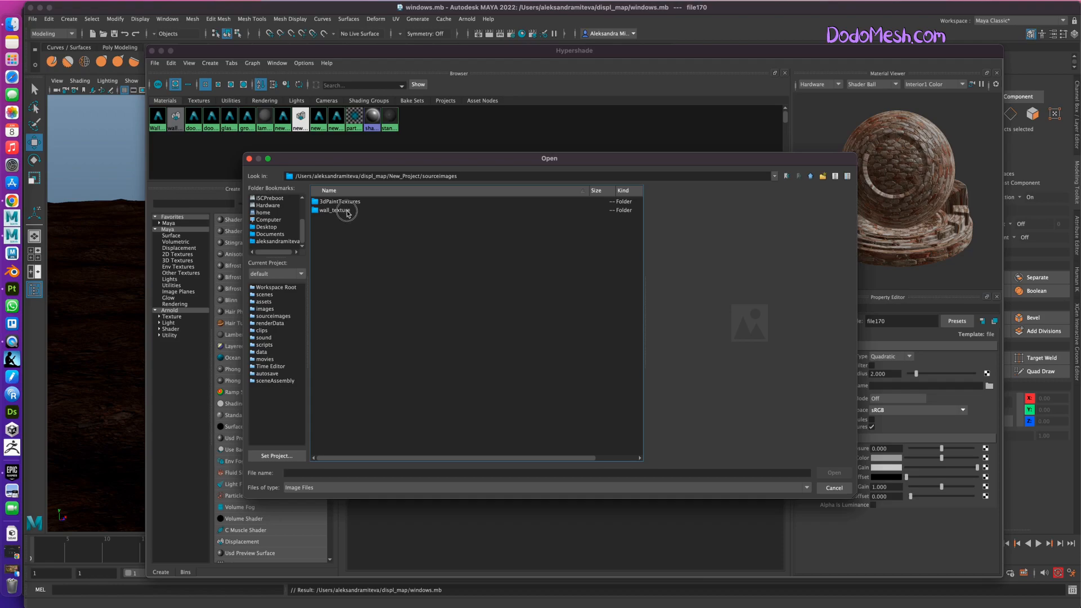
pyautogui.click(394, 210)
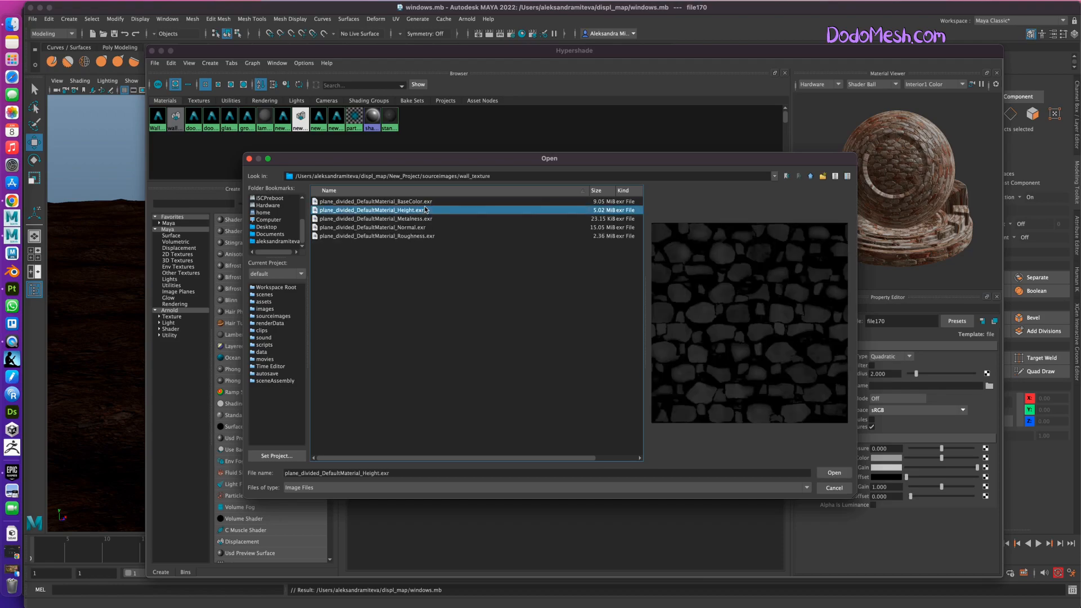
pyautogui.click(831, 472)
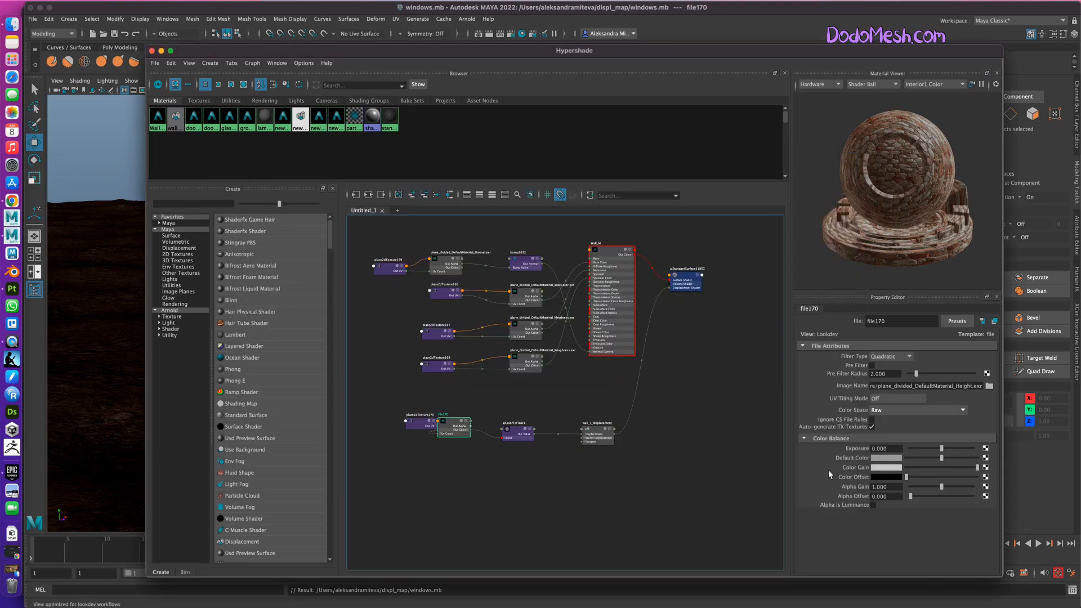
# Enable Alpha Is Luminance and Ignore CS File Rules on the height-map file texture.
pyautogui.click(873, 505)
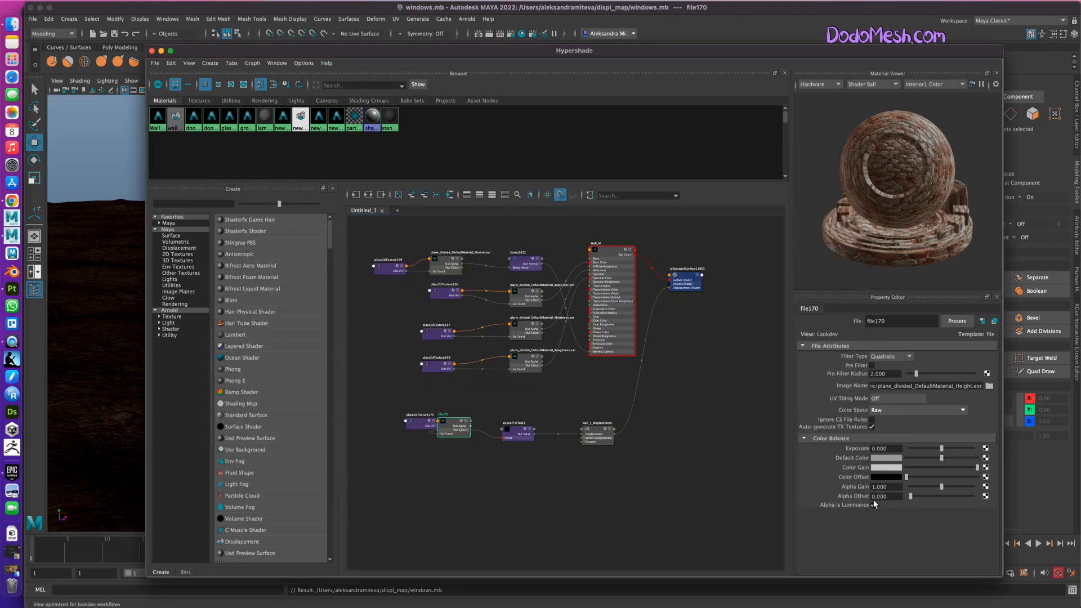
pyautogui.click(872, 420)
pyautogui.click(873, 420)
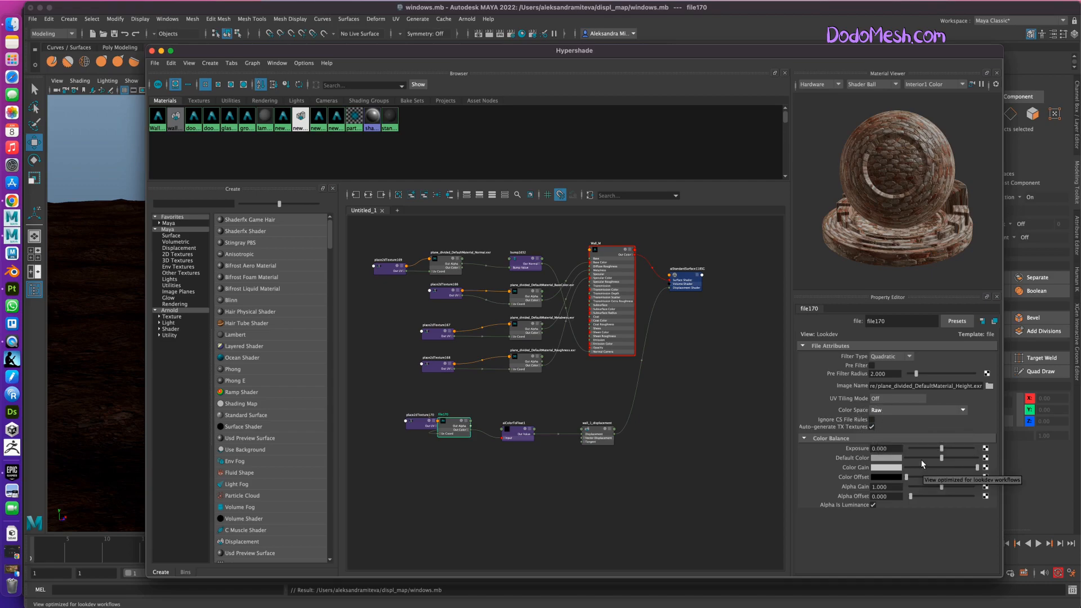
pyautogui.click(872, 420)
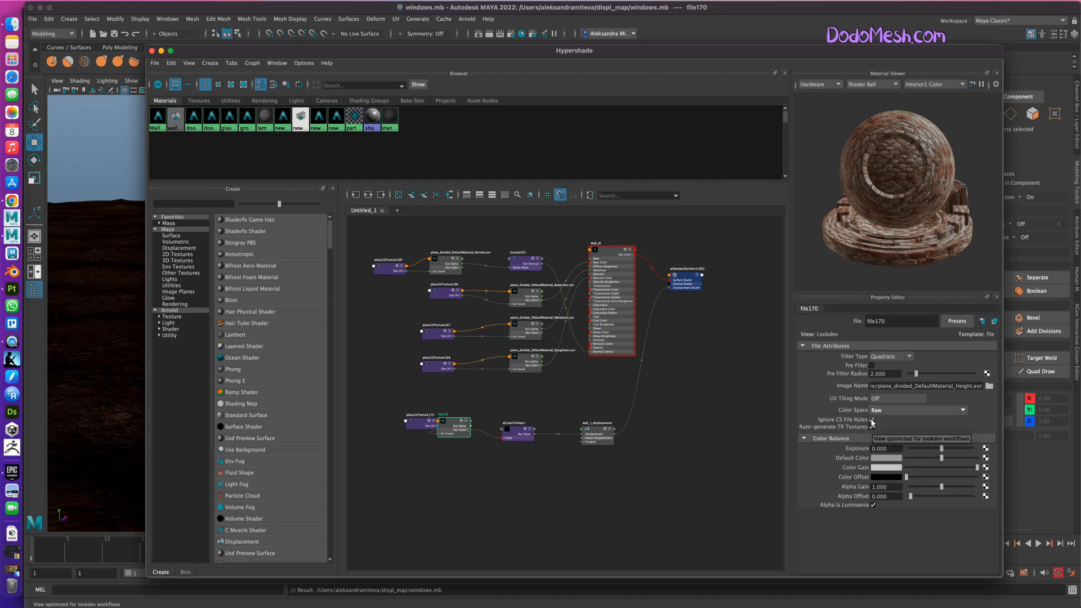
# Move the Hypershade window down to uncover the wall in the viewport and display the Attribute Editor.
pyautogui.moveTo(533, 49); pyautogui.dragTo(523, 289)
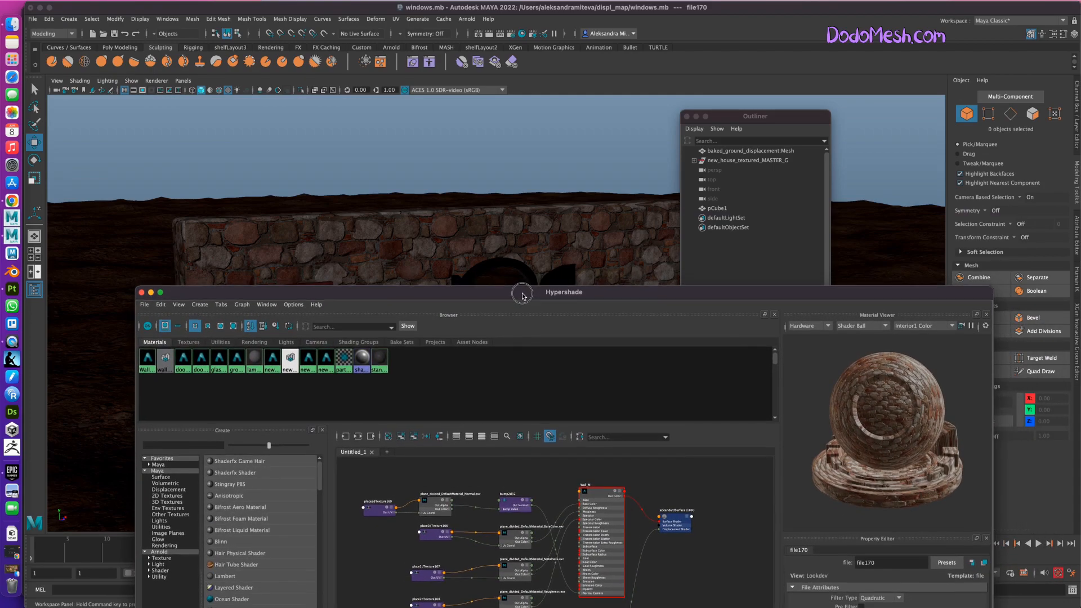
pyautogui.click(480, 228)
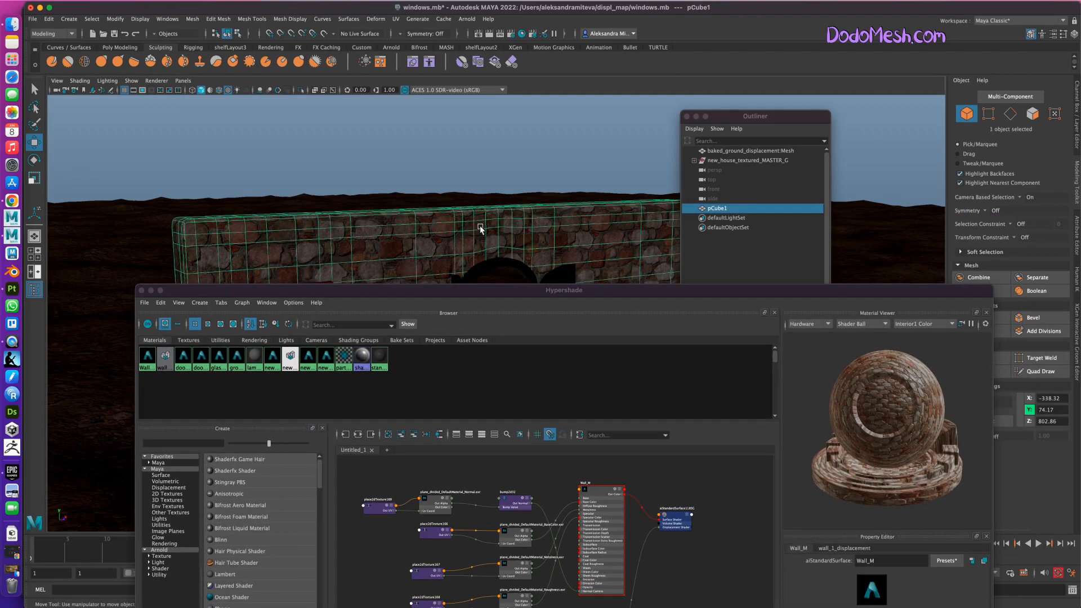
pyautogui.click(1076, 228)
pyautogui.moveTo(701, 293); pyautogui.dragTo(544, 290)
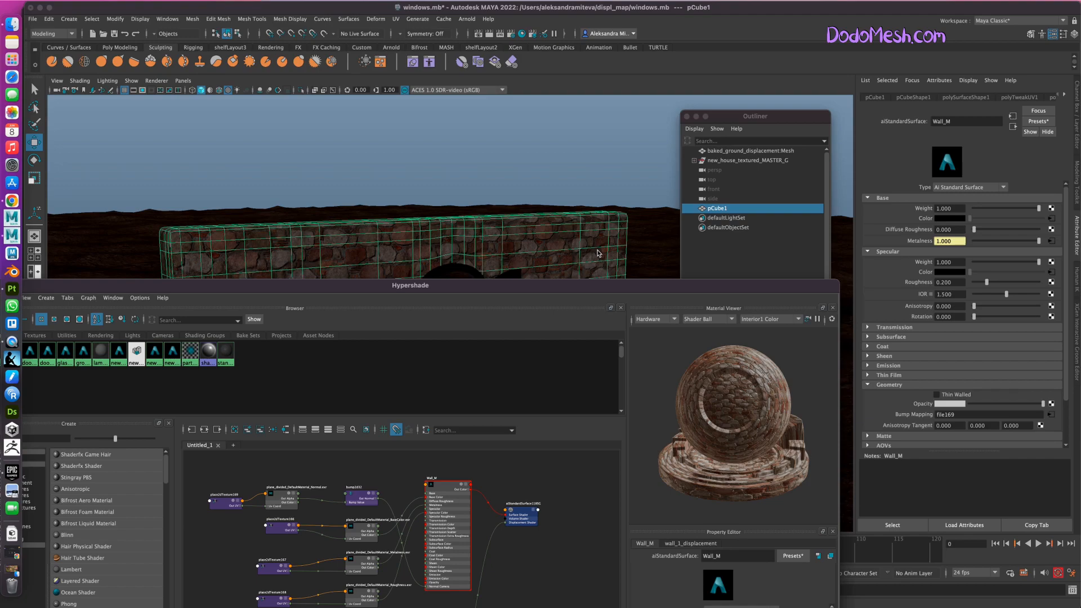
pyautogui.moveTo(566, 290); pyautogui.dragTo(601, 299)
pyautogui.click(598, 159)
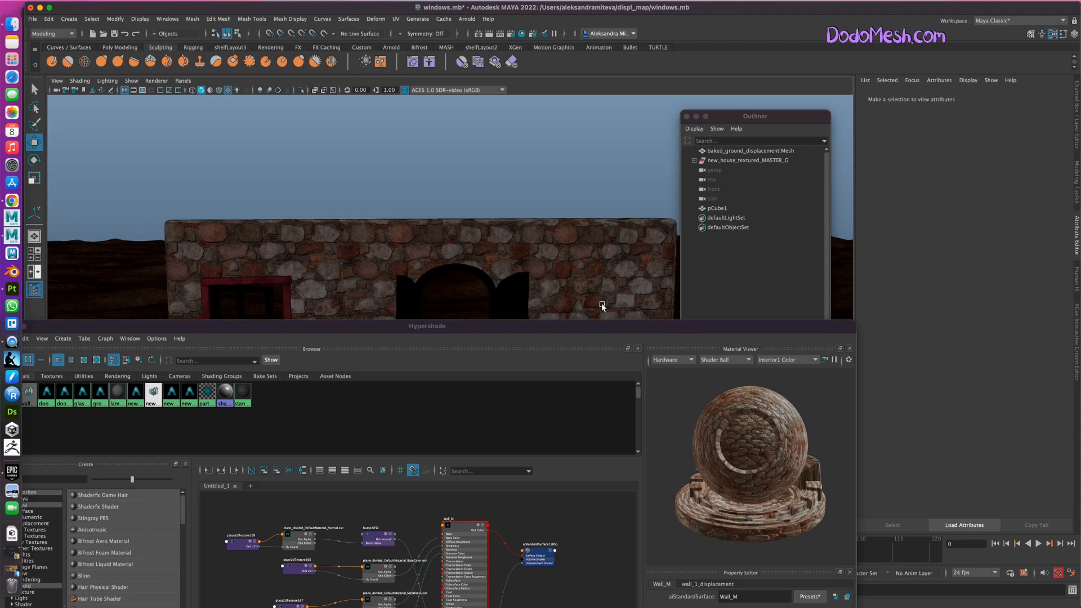
# Create a directional light and switch the viewport to use all scene lights.
pyautogui.keyDown('alt'); pyautogui.moveTo(567, 267); pyautogui.dragTo(610, 273); pyautogui.keyUp('alt')
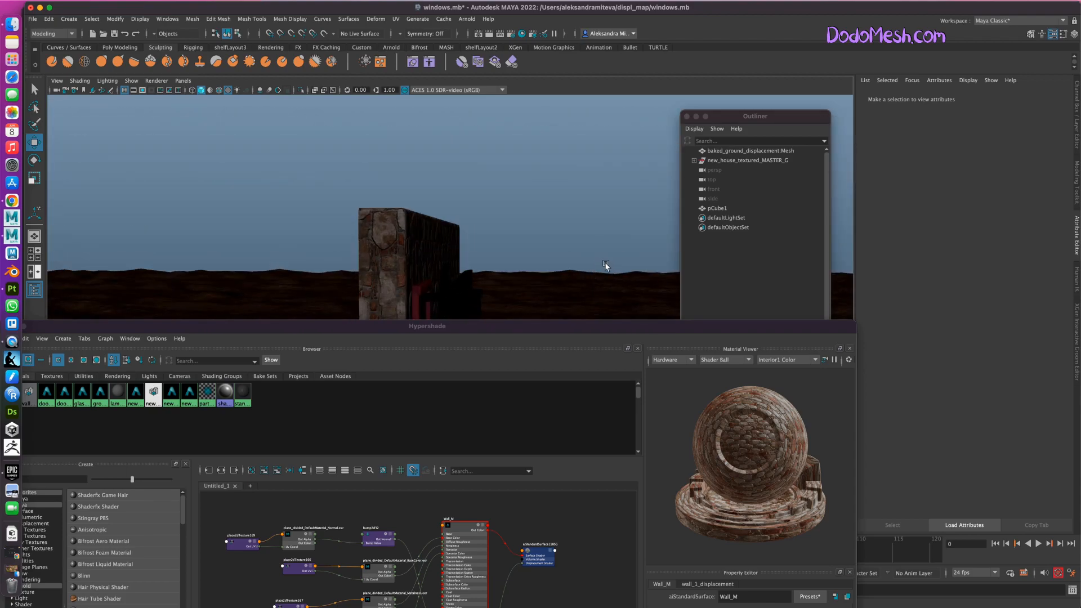
pyautogui.keyDown('alt'); pyautogui.moveTo(568, 270); pyautogui.dragTo(535, 196, button='middle'); pyautogui.keyUp('alt')
pyautogui.keyDown('alt'); pyautogui.moveTo(560, 278); pyautogui.dragTo(558, 280); pyautogui.keyUp('alt')
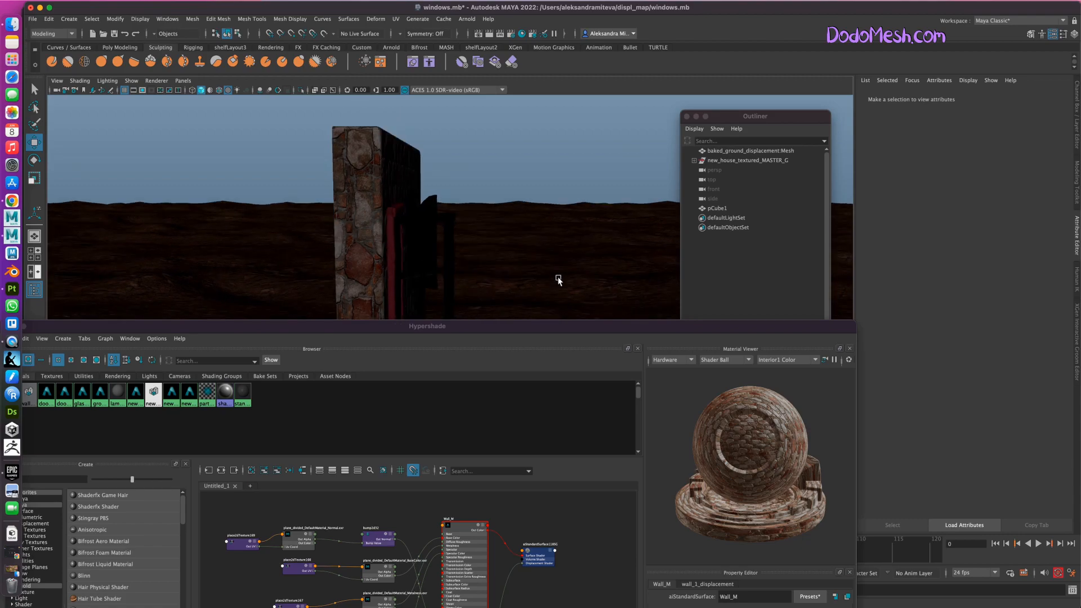
pyautogui.keyDown('alt'); pyautogui.moveTo(542, 159); pyautogui.dragTo(542, 163); pyautogui.keyUp('alt')
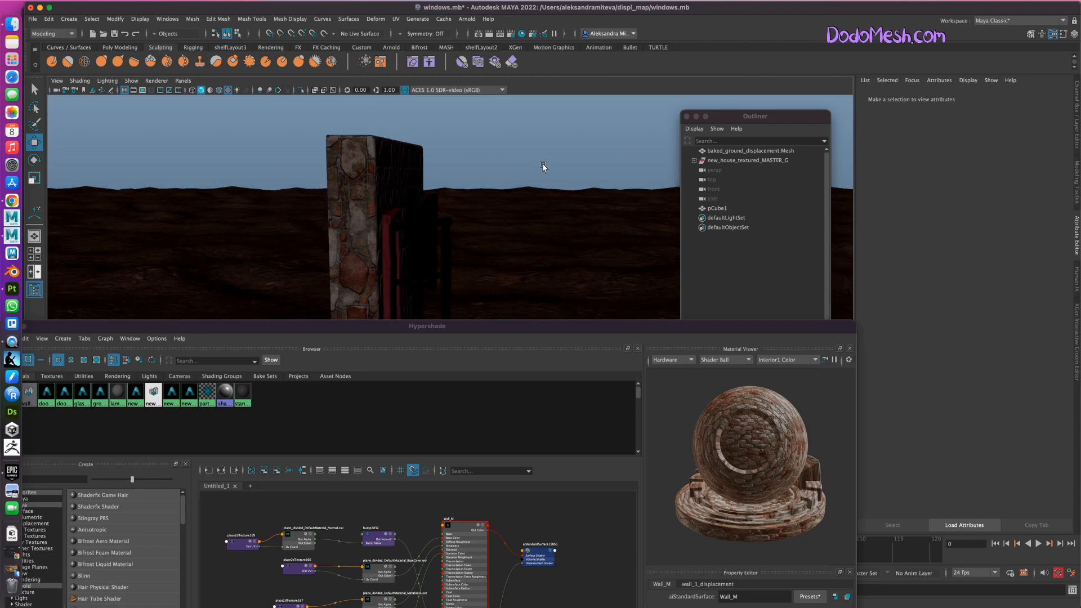
pyautogui.keyDown('alt'); pyautogui.moveTo(505, 258); pyautogui.dragTo(542, 179); pyautogui.keyUp('alt')
pyautogui.press('space')
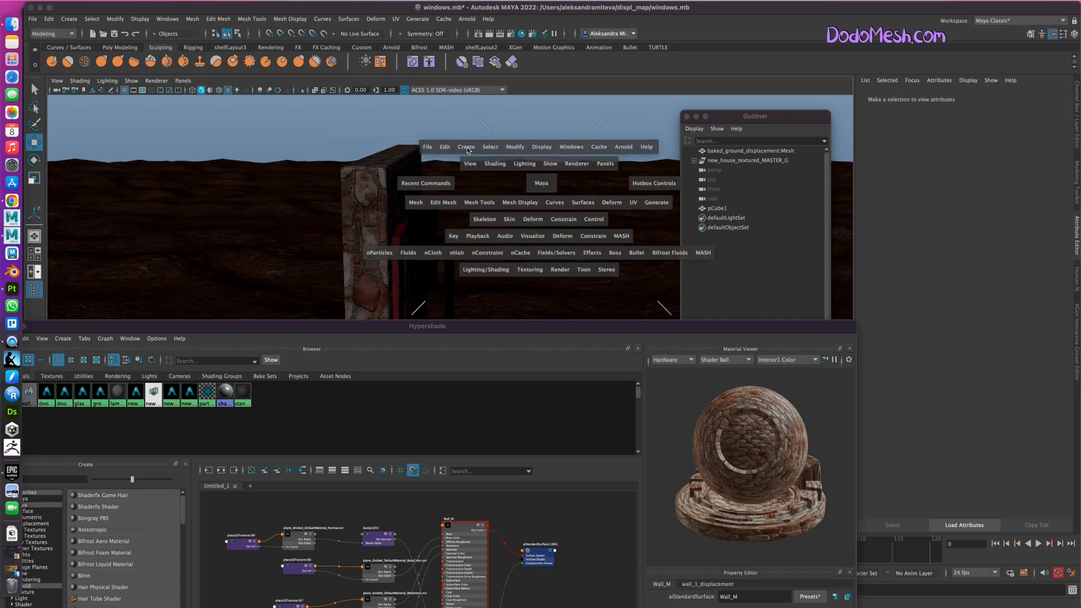
pyautogui.moveTo(467, 148); pyautogui.dragTo(637, 216)
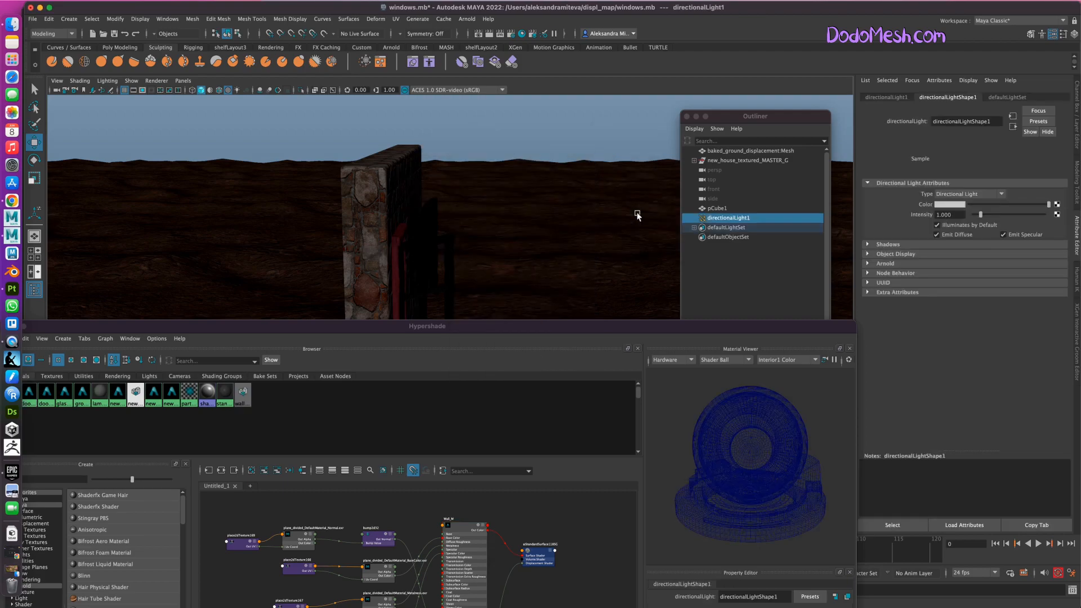
pyautogui.click(237, 90)
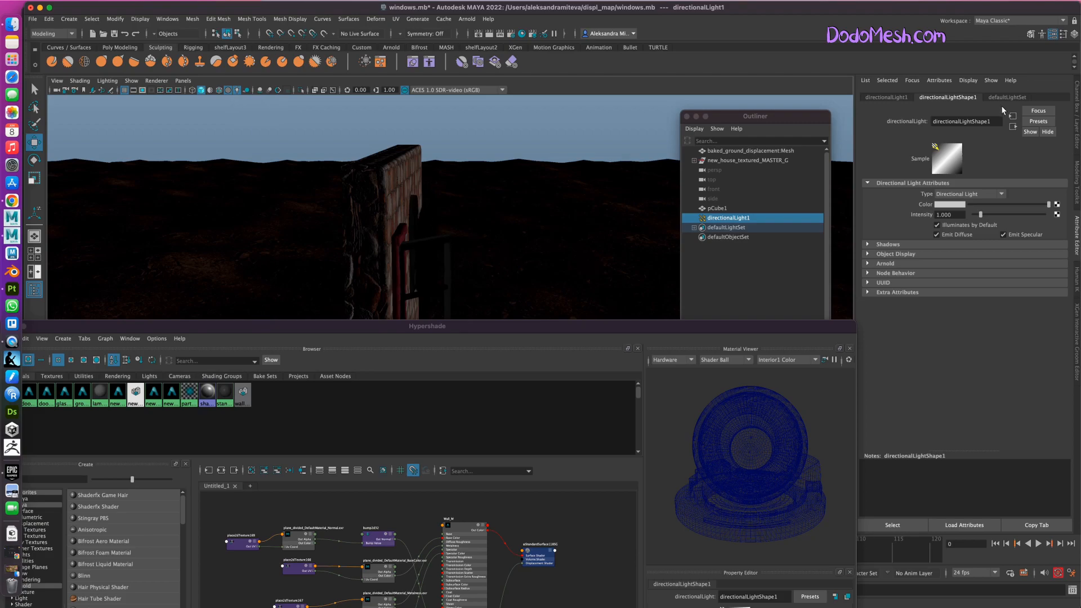
# Raise the directional light's intensity to about 2.905 and check the lighting on the wall.
pyautogui.moveTo(984, 217); pyautogui.dragTo(995, 217)
pyautogui.keyDown('alt'); pyautogui.moveTo(509, 152); pyautogui.dragTo(515, 148); pyautogui.keyUp('alt')
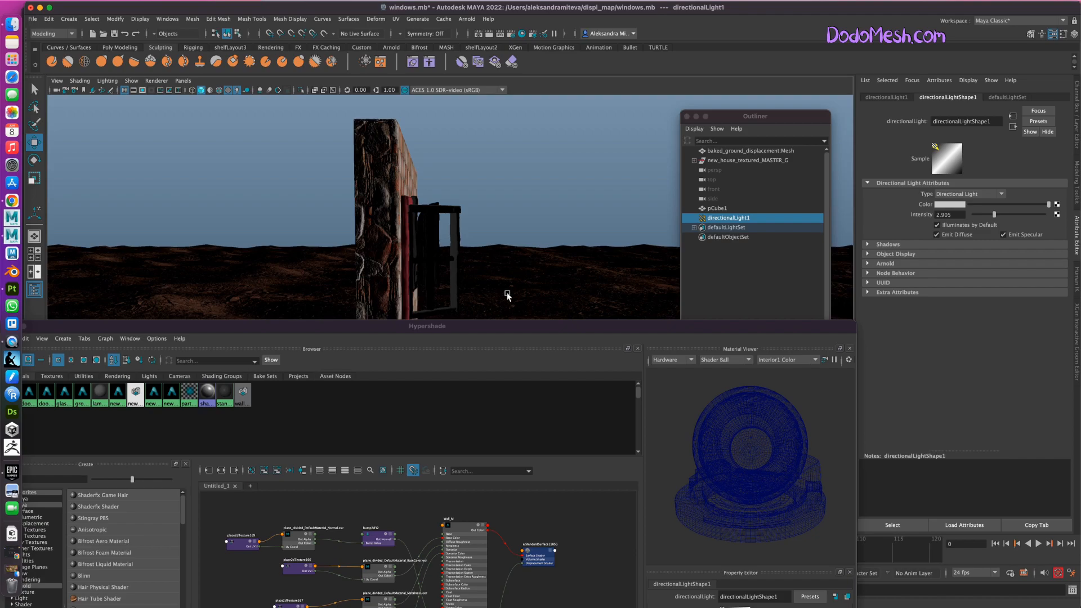
pyautogui.keyDown('alt'); pyautogui.moveTo(507, 295); pyautogui.dragTo(517, 247); pyautogui.keyUp('alt')
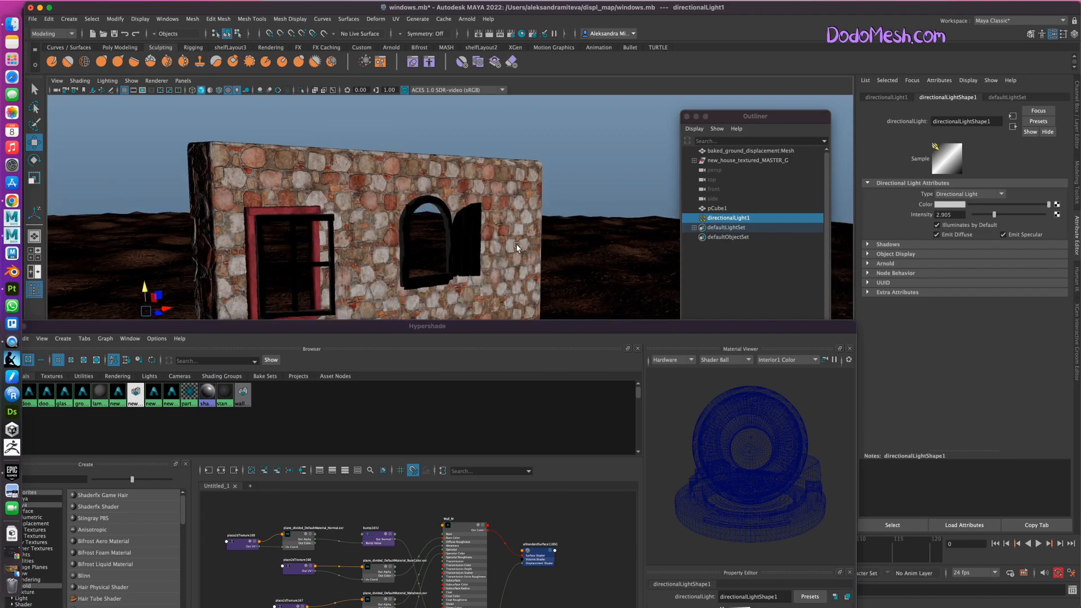
# Set the Arnold subdivision of pCube1's polySurfaceShape1 to catclark with 3 iterations.
pyautogui.click(506, 173)
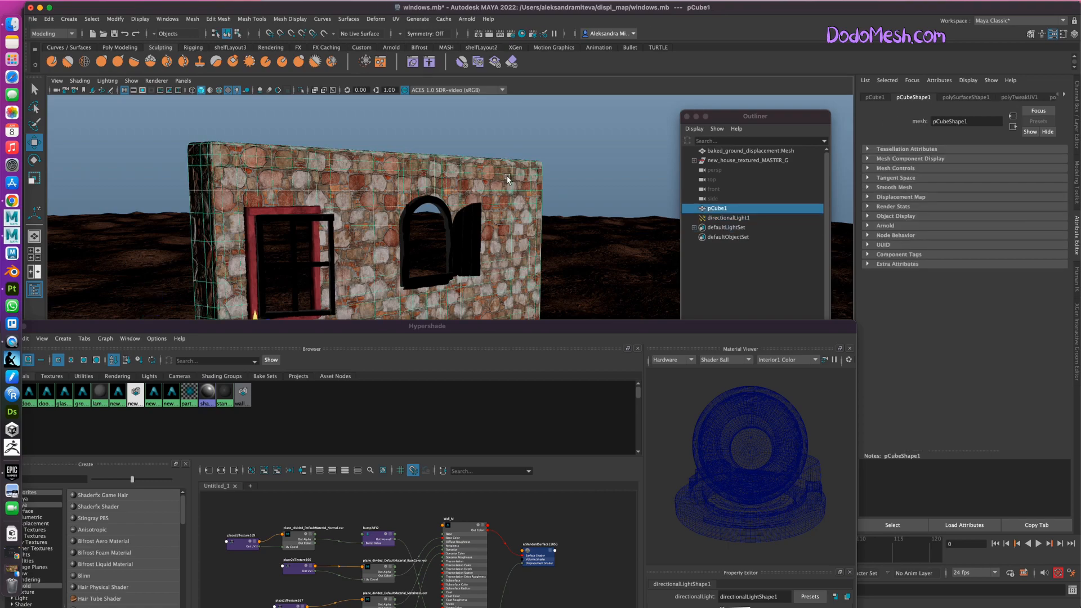
pyautogui.click(968, 97)
pyautogui.click(867, 227)
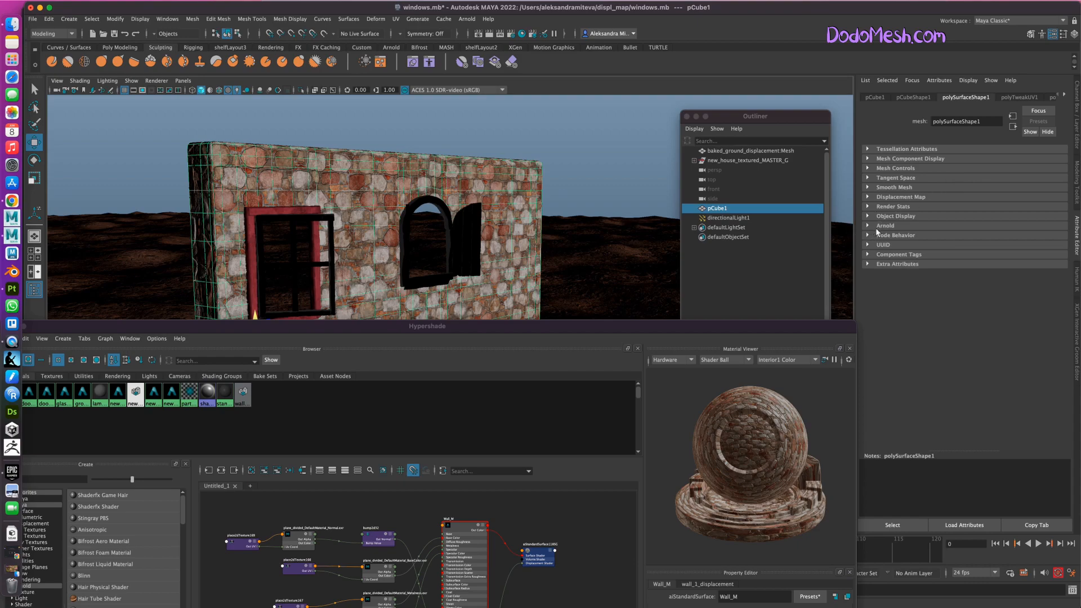
pyautogui.scroll(-5, 1066, 285)
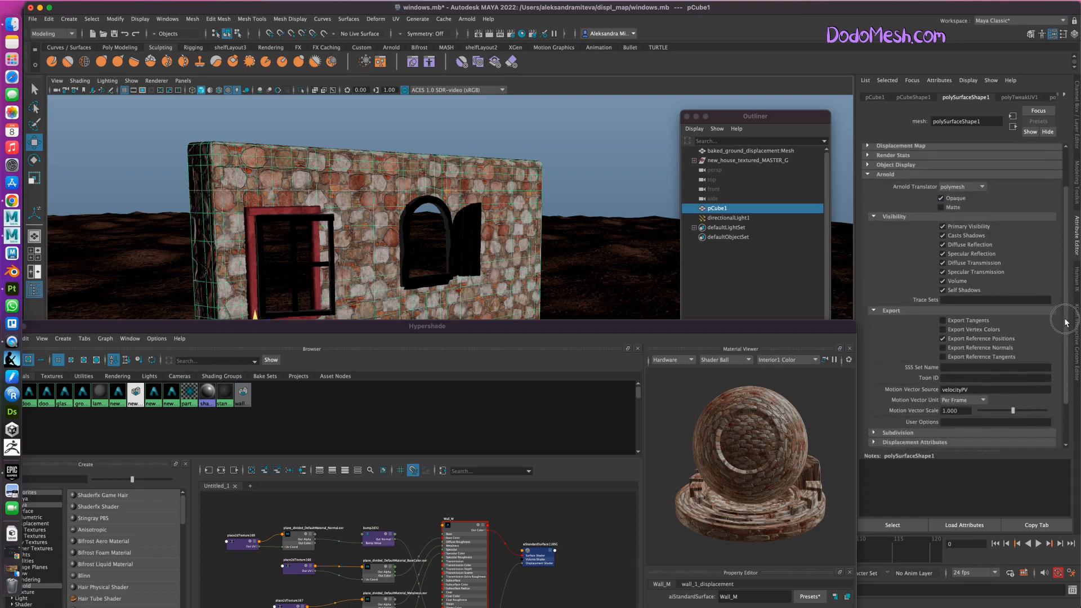
pyautogui.click(875, 381)
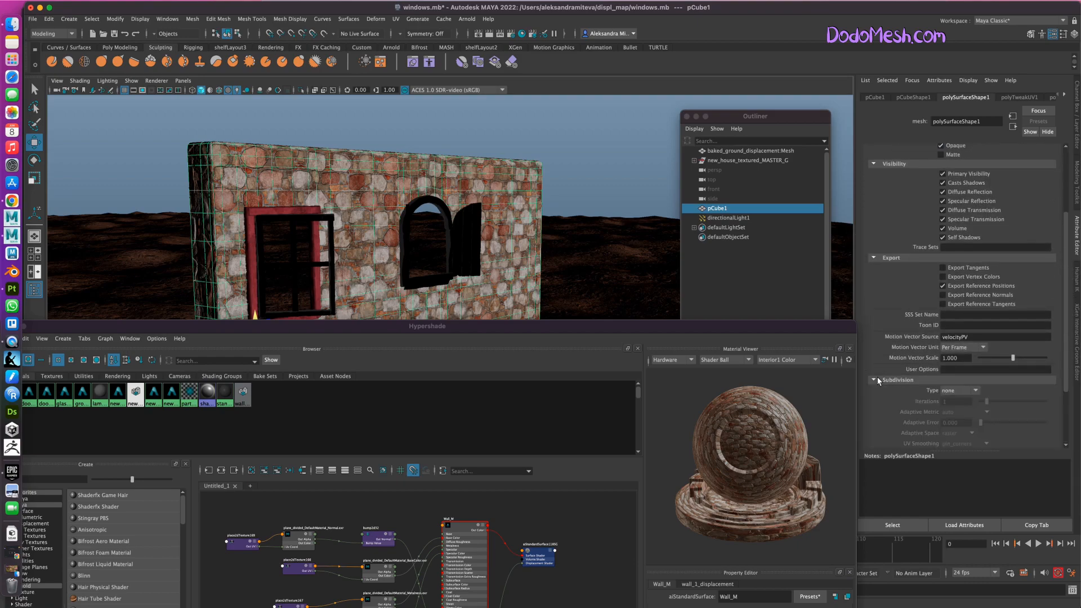
pyautogui.scroll(-4, 908, 306)
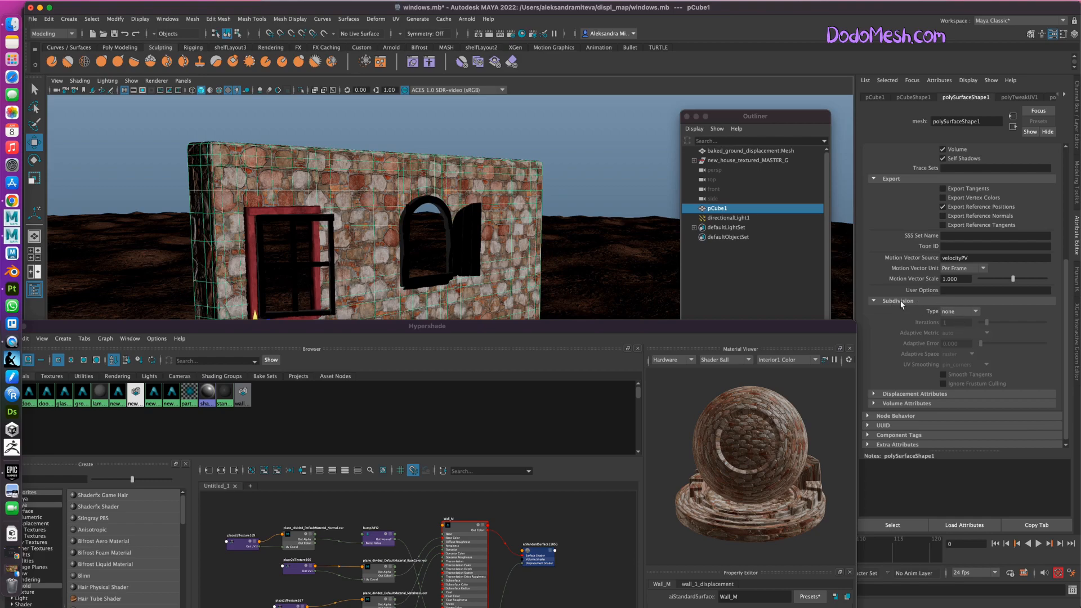
pyautogui.click(974, 312)
pyautogui.click(960, 333)
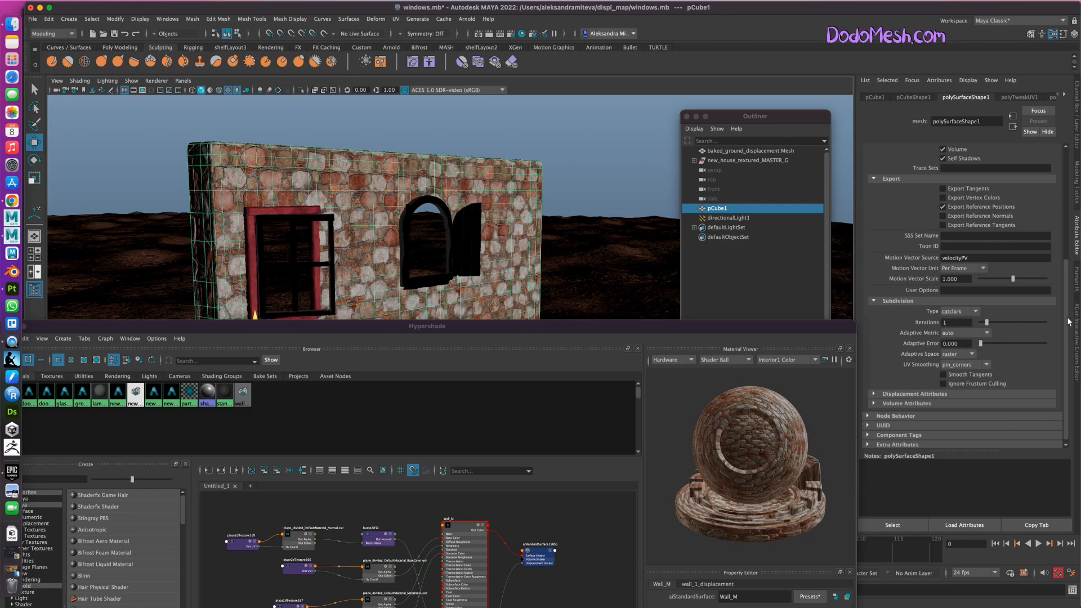
pyautogui.scroll(-1, 1066, 315)
pyautogui.moveTo(950, 318); pyautogui.dragTo(938, 319)
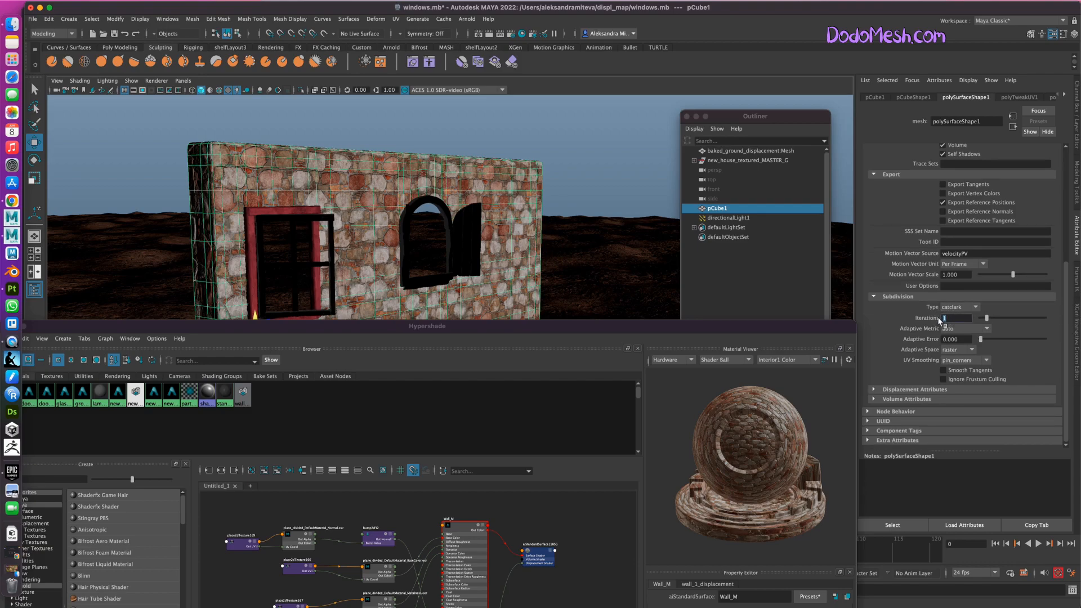
pyautogui.write('3')
# Set the Arnold displacement height of polySurfaceShape1 to 10.
pyautogui.click(1065, 334)
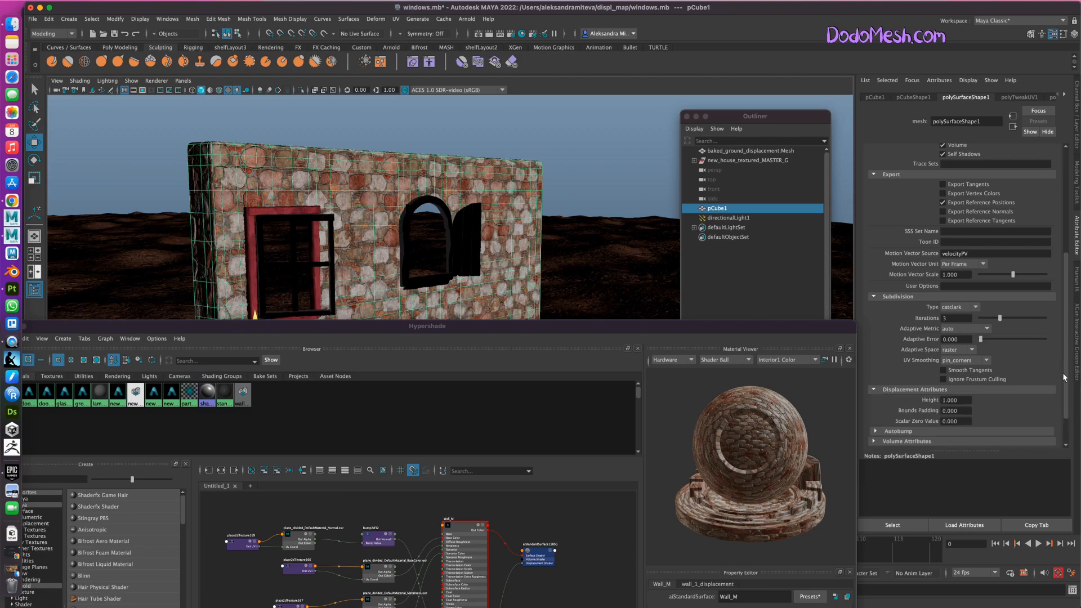
pyautogui.scroll(-2, 1065, 378)
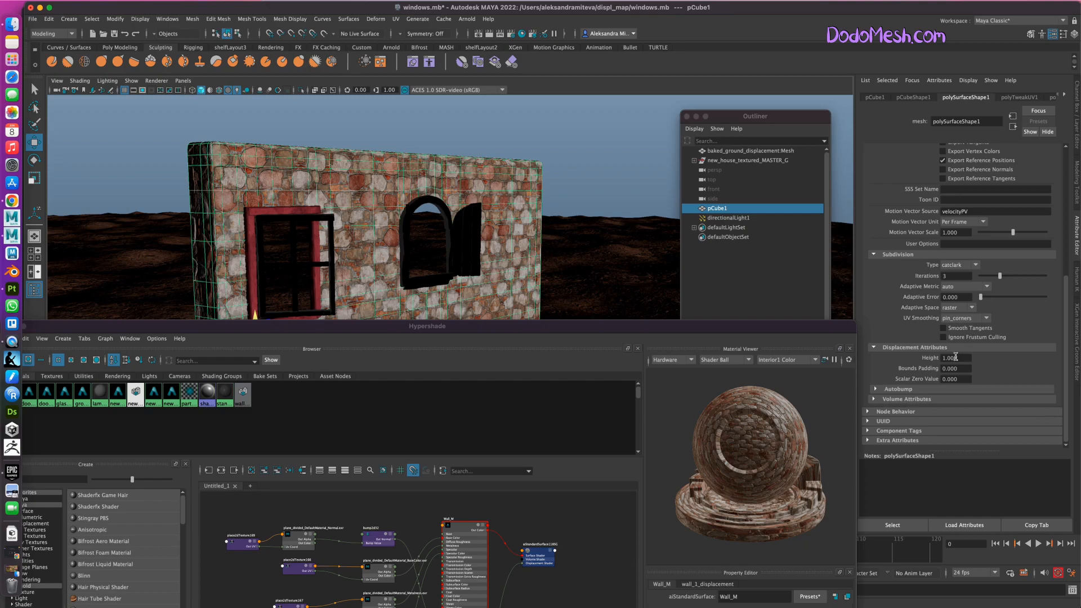
pyautogui.moveTo(964, 358); pyautogui.dragTo(940, 357)
pyautogui.write('10')
pyautogui.press('Return')
# Move the Hypershade window lower, minimize the Substance 3D Painter window and return to Maya.
pyautogui.moveTo(580, 329); pyautogui.dragTo(586, 356)
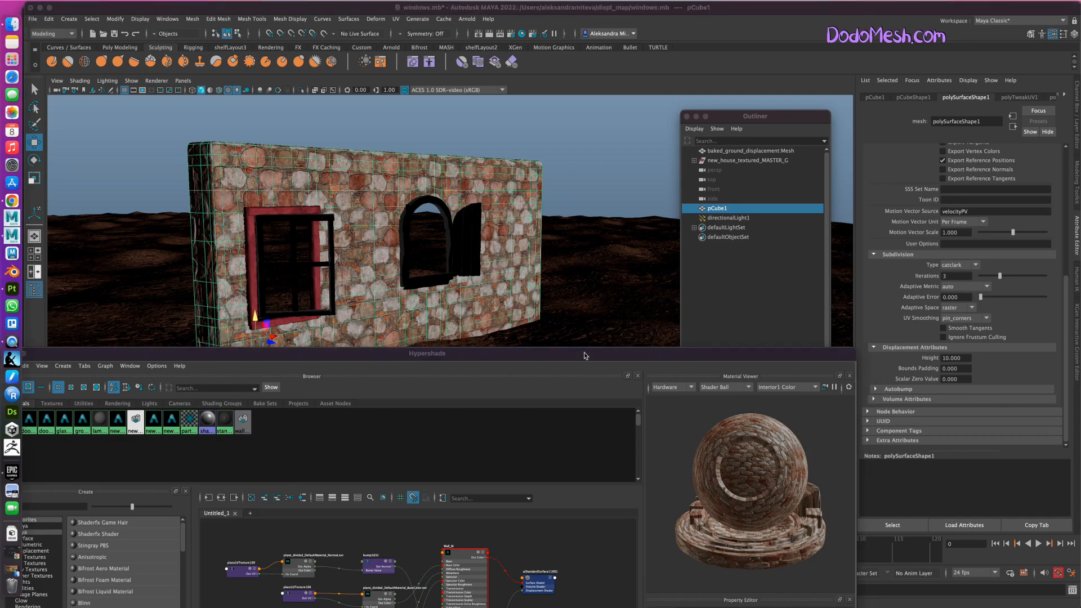
pyautogui.click(586, 355)
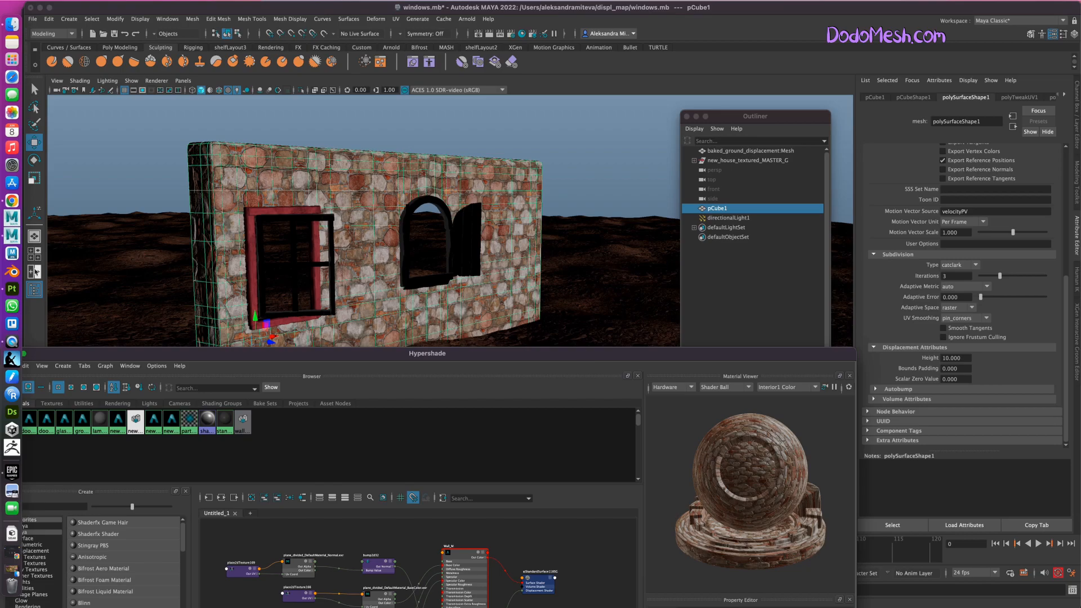
pyautogui.click(13, 290)
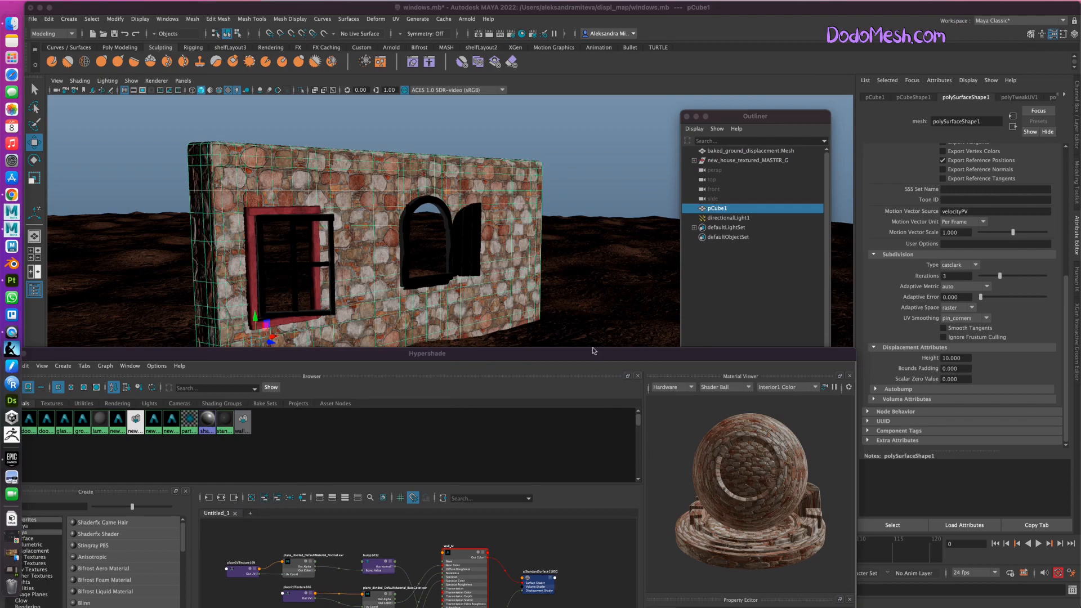
pyautogui.click(517, 178)
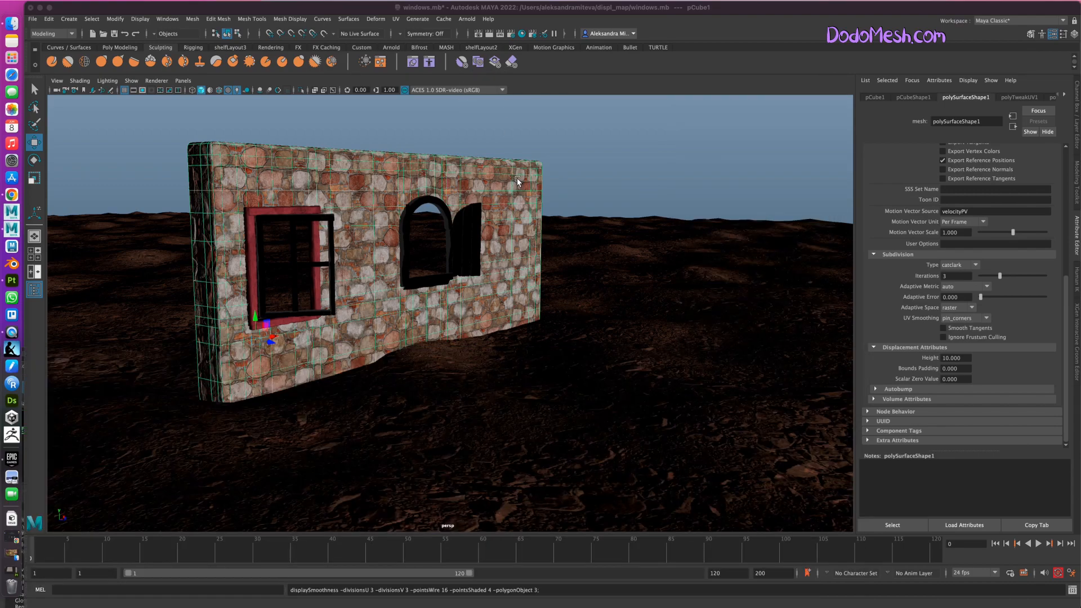
# Start the Arnold bake of the selected wall geometry and browse to the displ_map/New_Project/assets folder.
pyautogui.click(466, 19)
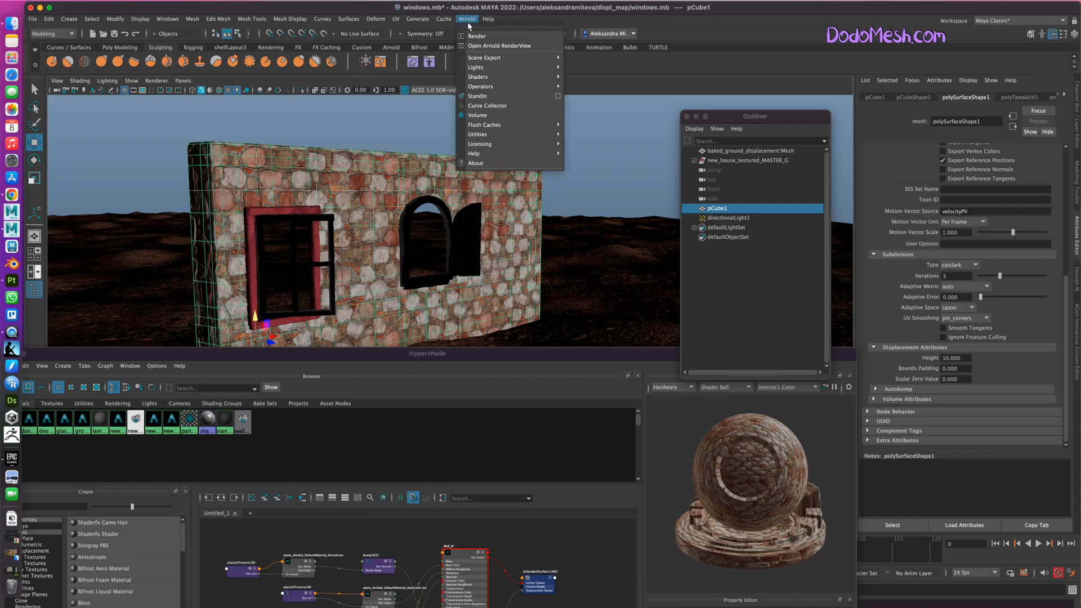
pyautogui.moveTo(509, 135)
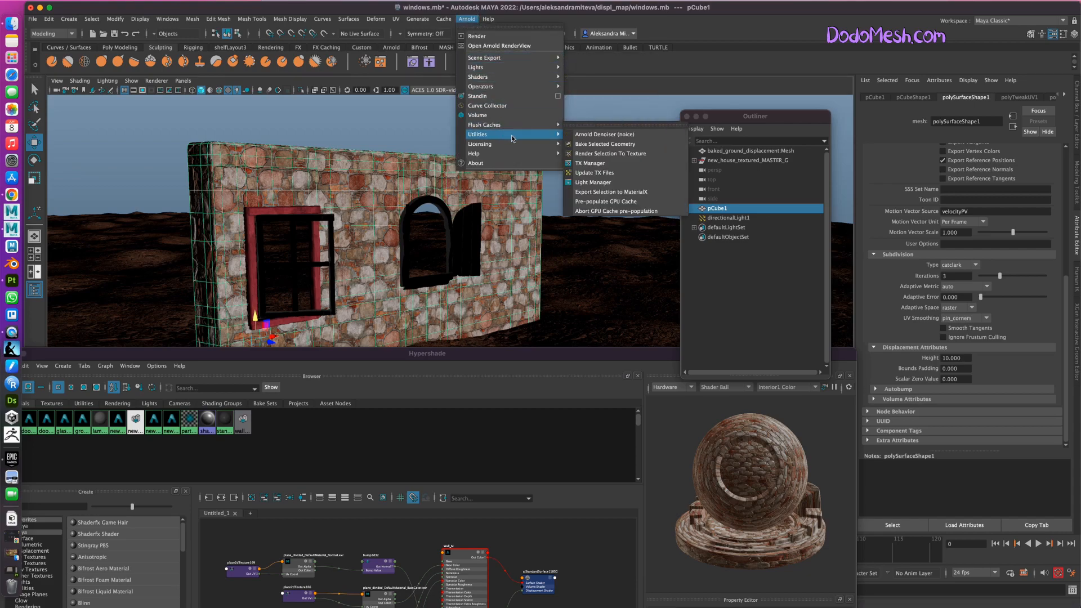
pyautogui.click(626, 148)
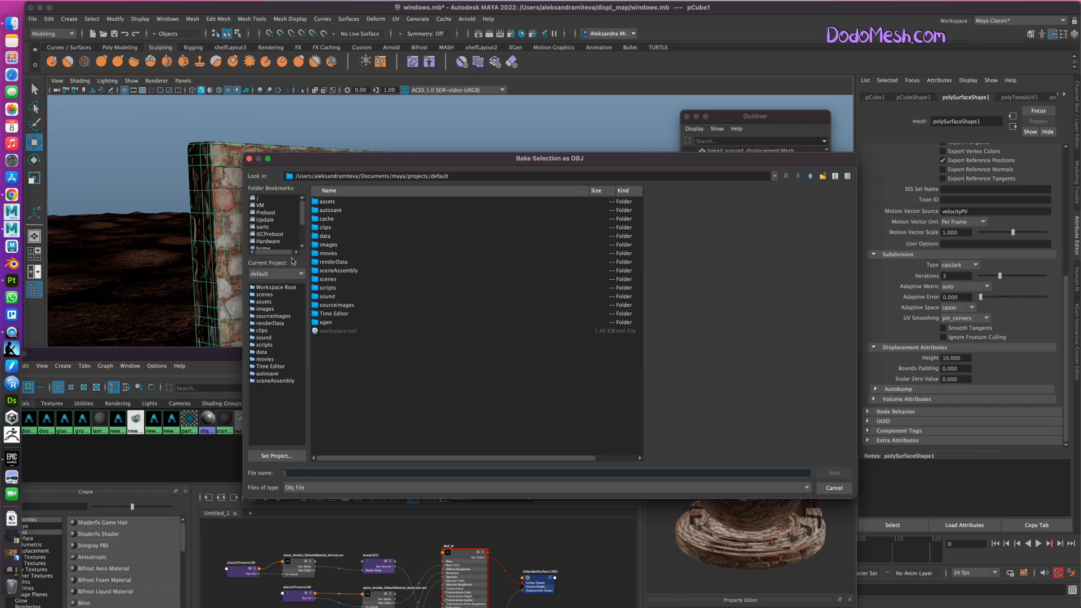
pyautogui.scroll(-2, 302, 220)
pyautogui.click(278, 241)
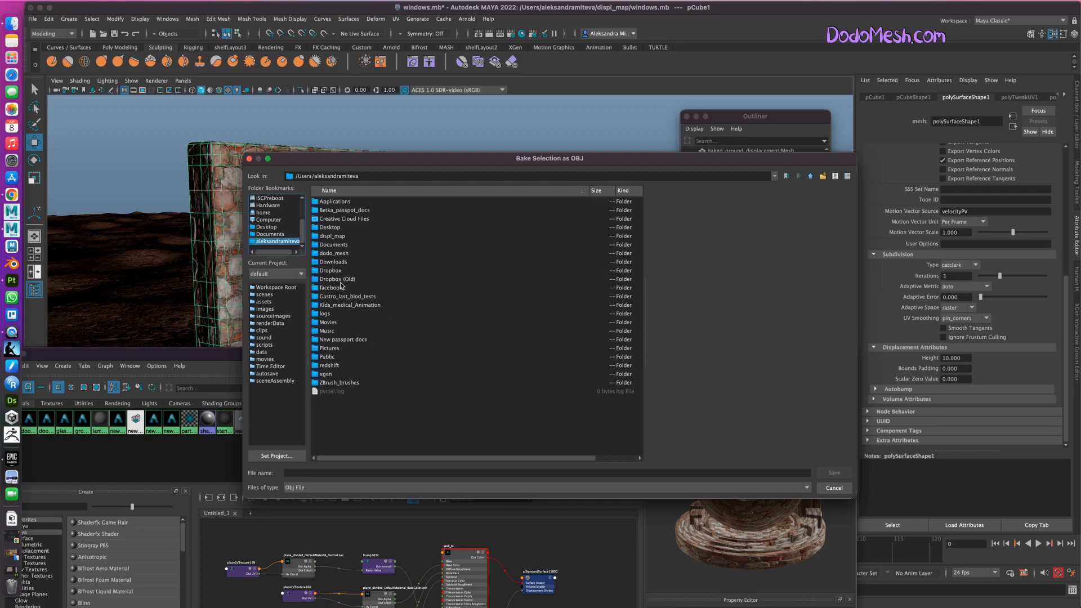
pyautogui.click(338, 237)
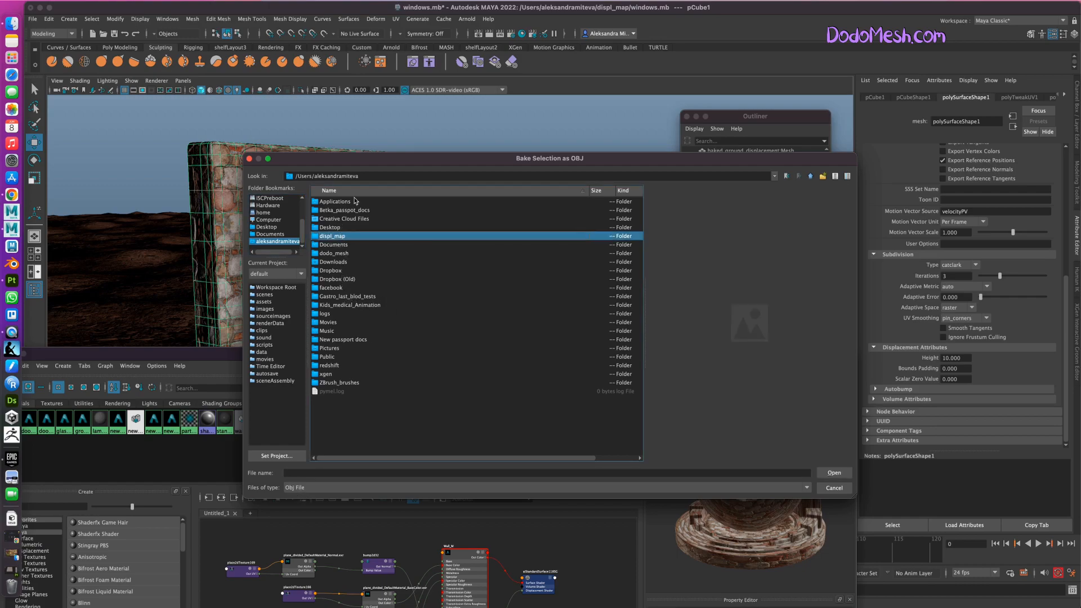
pyautogui.doubleClick(339, 237)
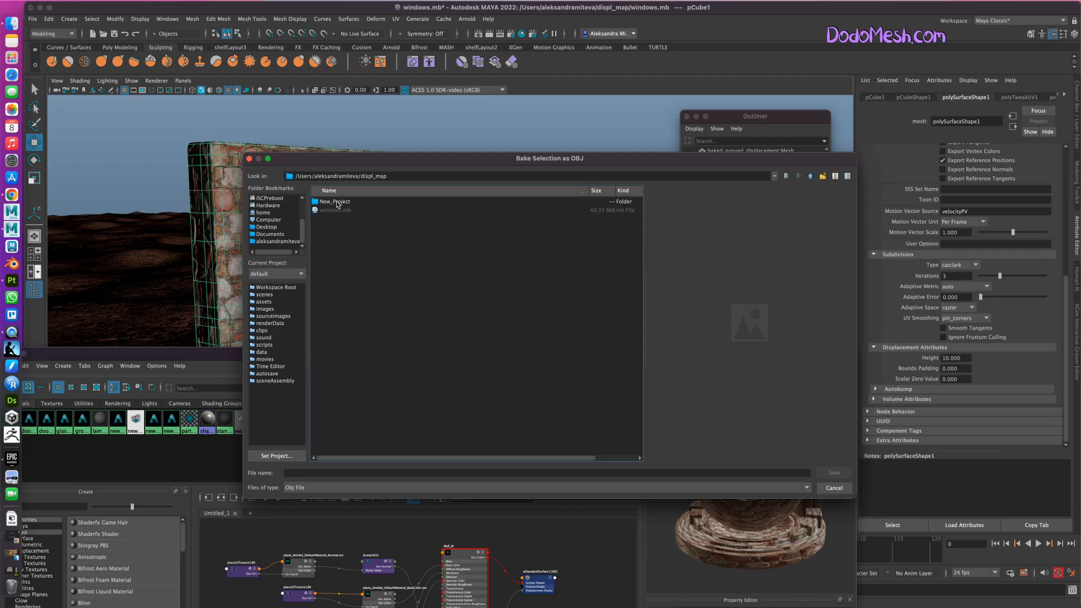
pyautogui.doubleClick(338, 203)
pyautogui.doubleClick(338, 203)
# Name the baked OBJ file wall_baked and save it in the assets folder.
pyautogui.click(301, 473)
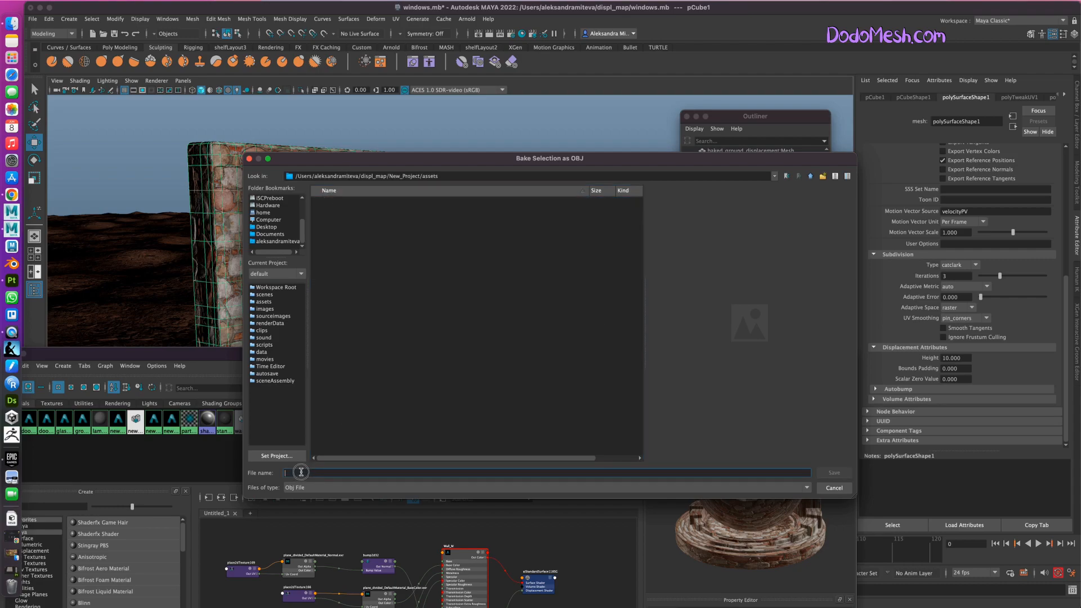
pyautogui.write('wall_baked')
pyautogui.click(832, 473)
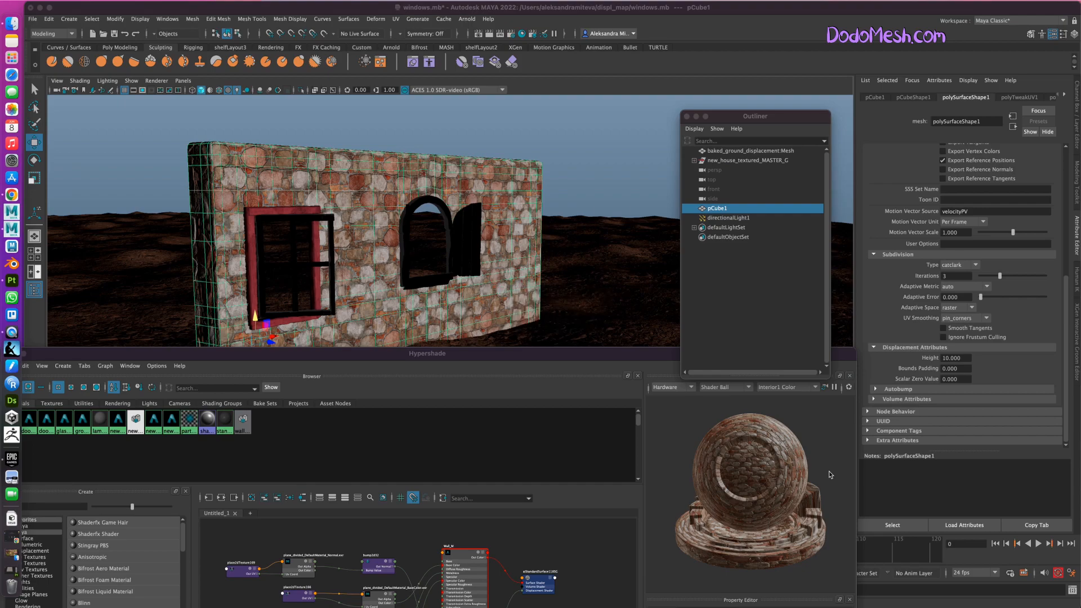
# Import wall_baked.obj from the displ_map/New_Project/assets folder into the scene.
pyautogui.click(32, 19)
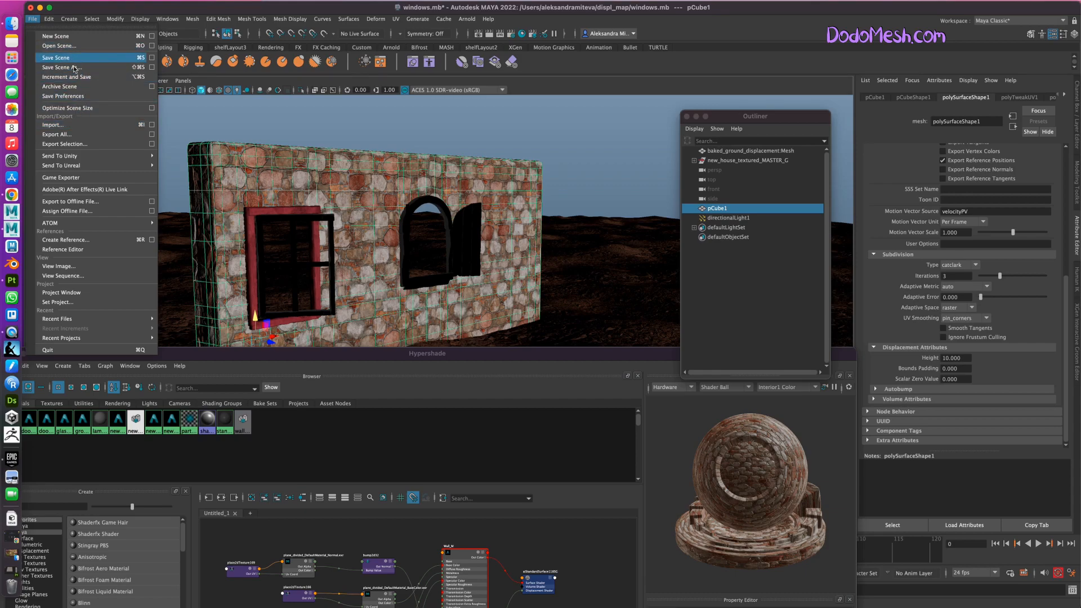
pyautogui.click(71, 124)
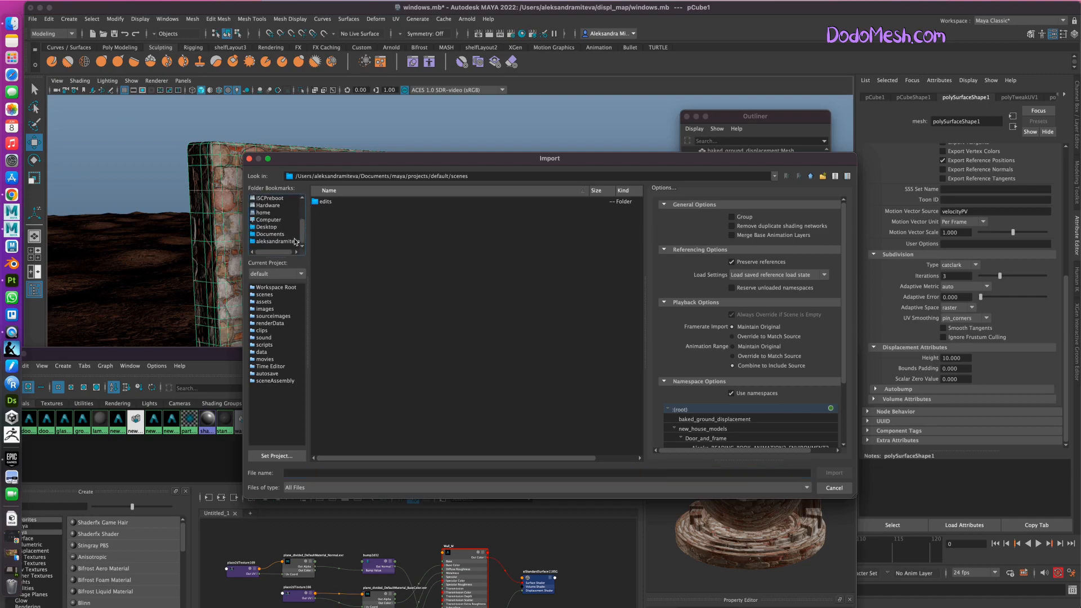
pyautogui.click(291, 241)
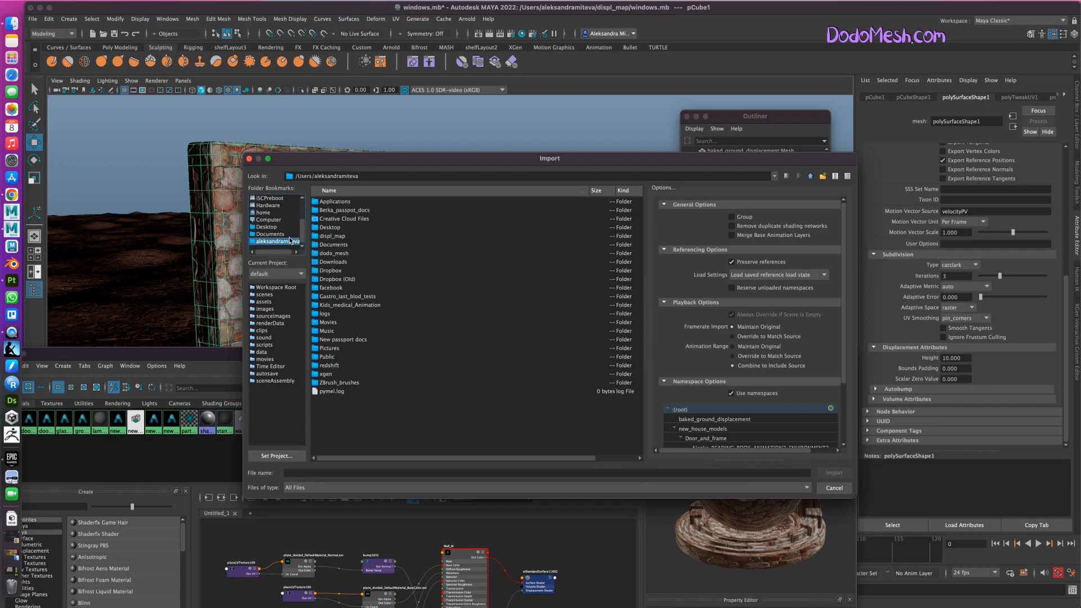
pyautogui.doubleClick(331, 237)
pyautogui.doubleClick(335, 202)
pyautogui.doubleClick(338, 206)
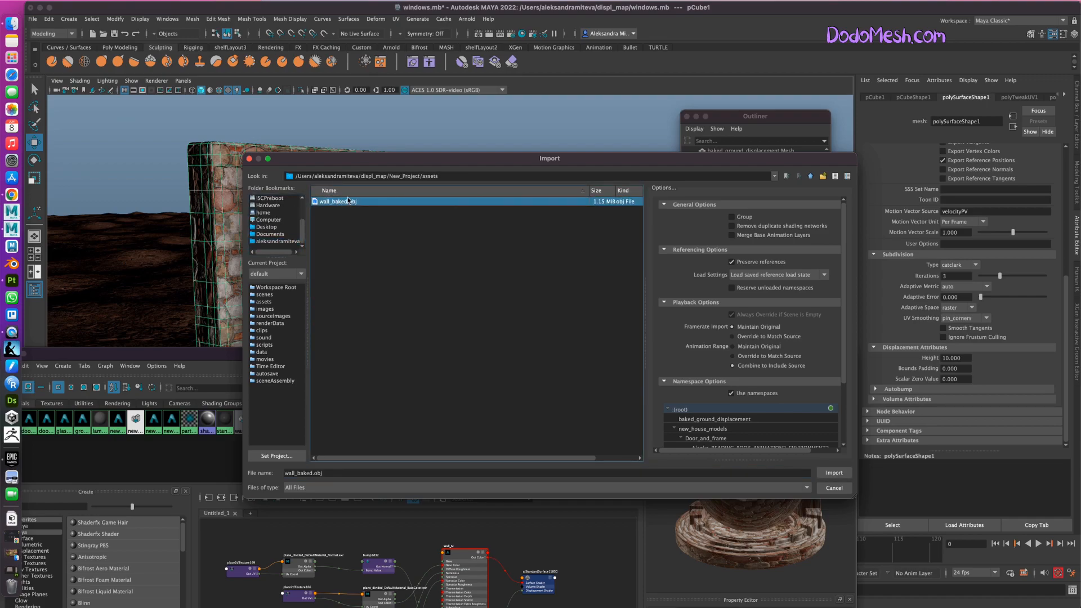
pyautogui.doubleClick(348, 202)
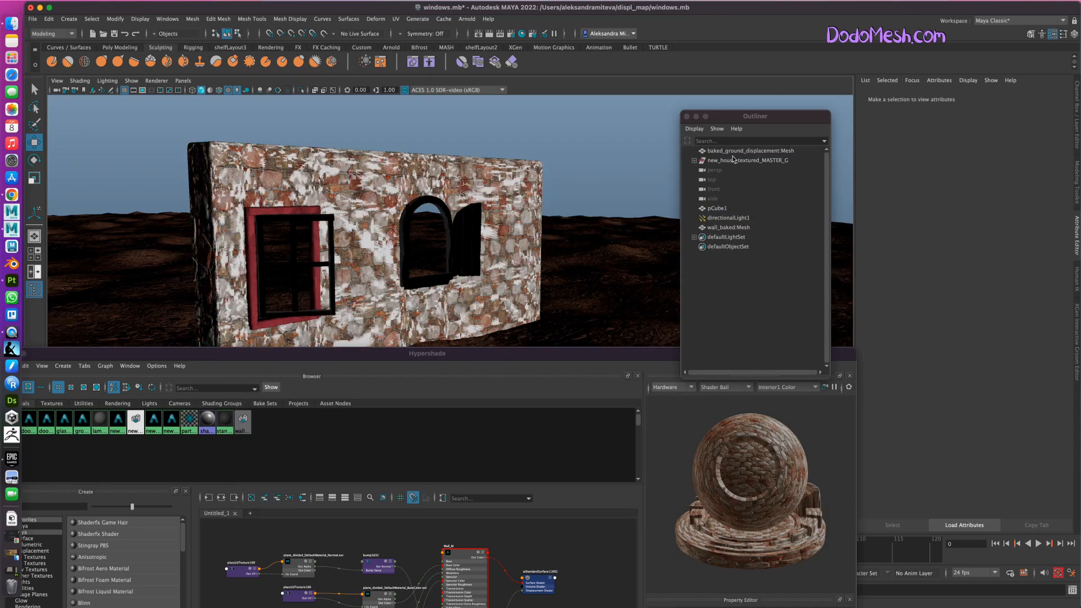
# Try to move pCube1 away from the imported wall, undo the move, and select the baked ground mesh.
pyautogui.click(717, 210)
pyautogui.keyDown('alt'); pyautogui.moveTo(619, 317); pyautogui.dragTo(625, 308); pyautogui.keyUp('alt')
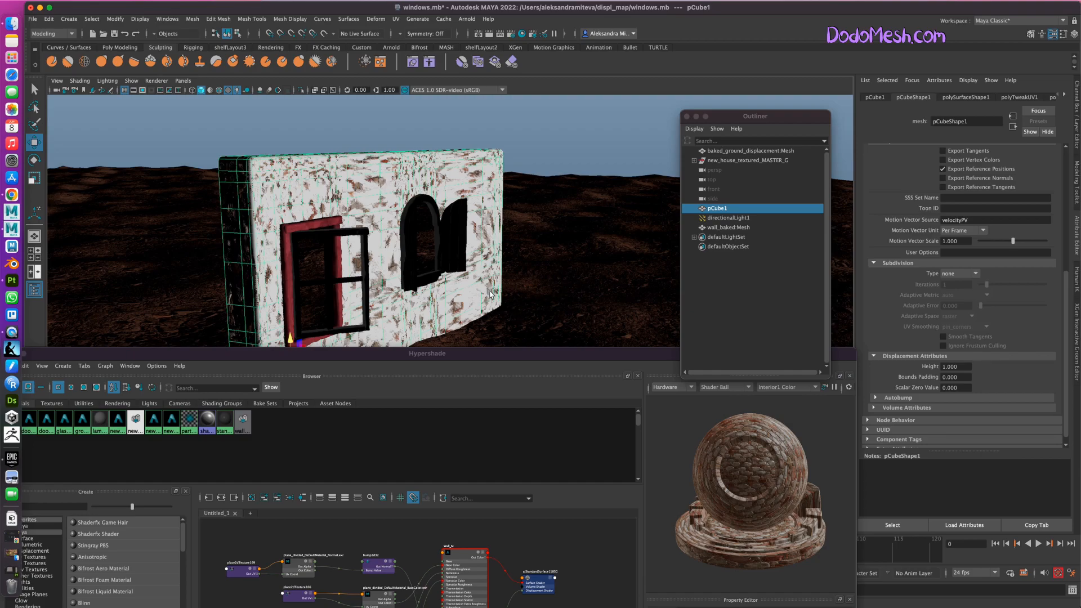
pyautogui.keyDown('alt'); pyautogui.moveTo(548, 277); pyautogui.dragTo(556, 215); pyautogui.keyUp('alt')
pyautogui.keyDown('alt'); pyautogui.moveTo(360, 326); pyautogui.dragTo(460, 365); pyautogui.keyUp('alt')
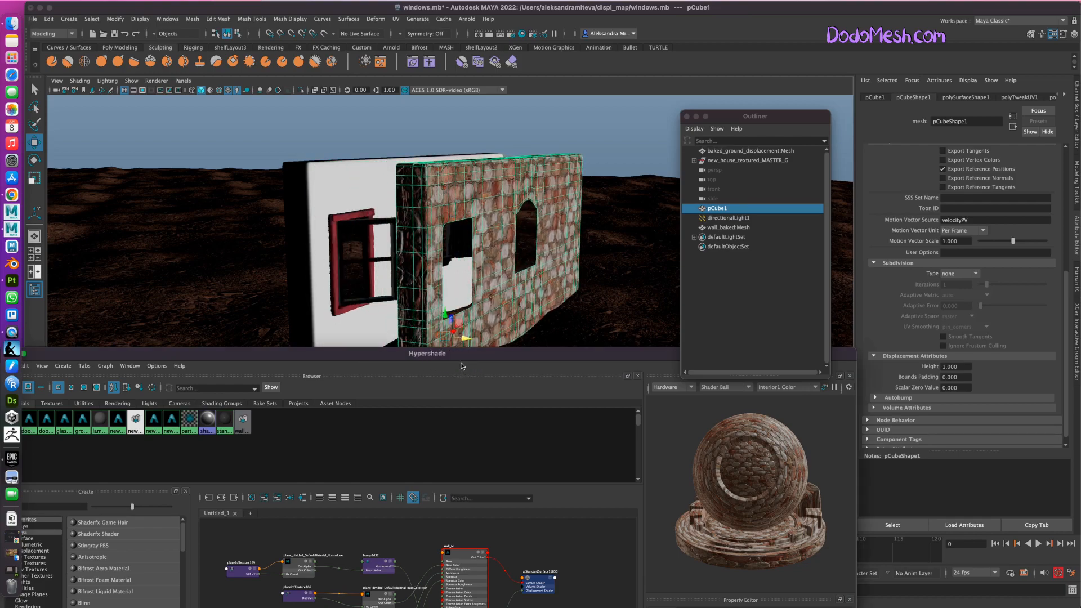
pyautogui.hotkey('ctrl', 'z')
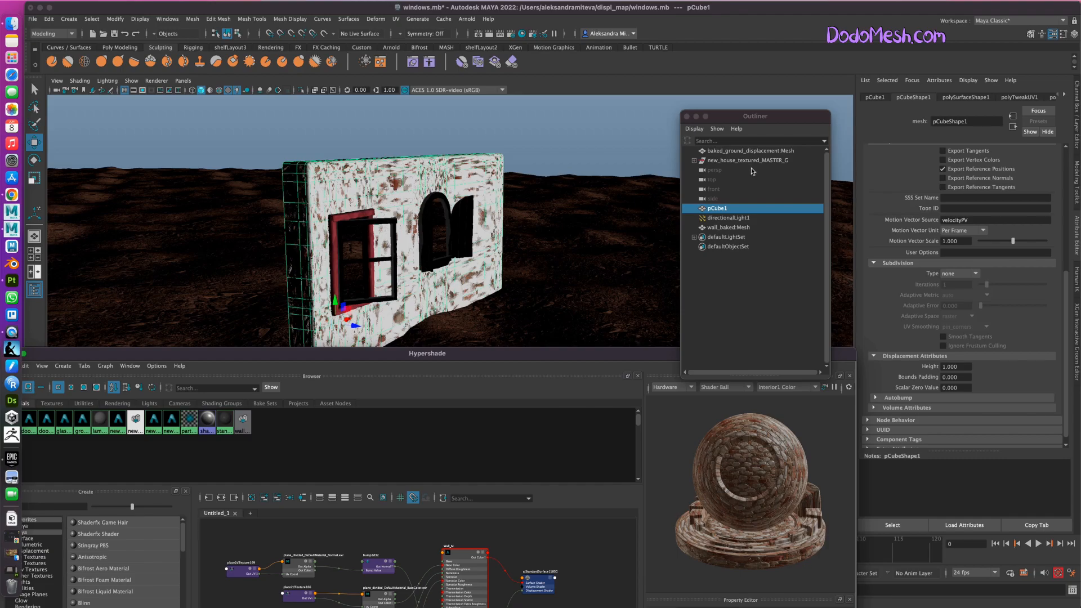
pyautogui.click(756, 151)
pyautogui.moveTo(354, 327); pyautogui.dragTo(412, 342)
pyautogui.hotkey('ctrl', 'z')
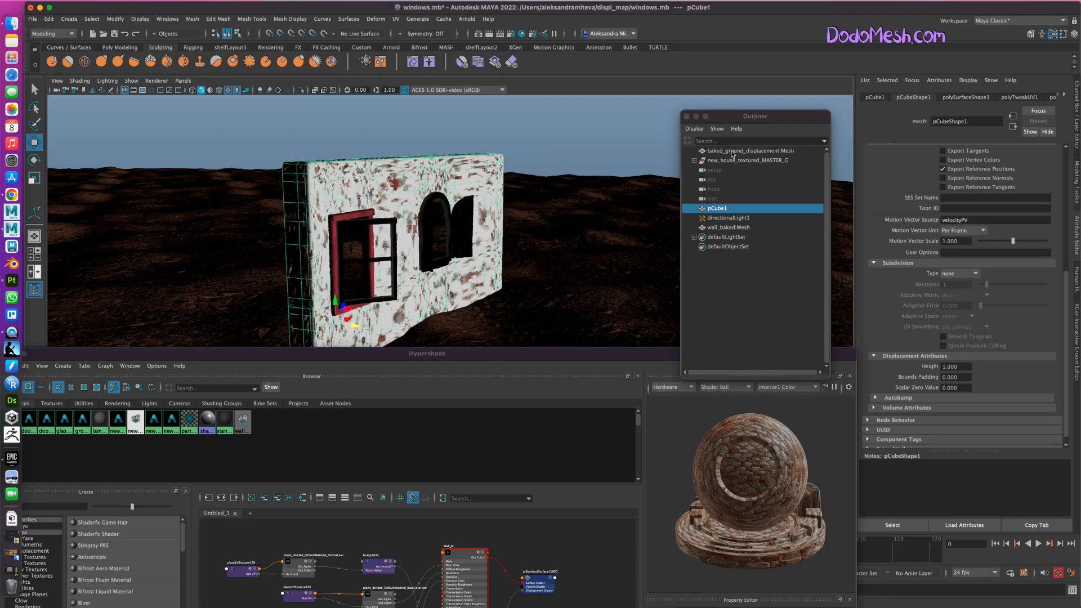
pyautogui.click(750, 150)
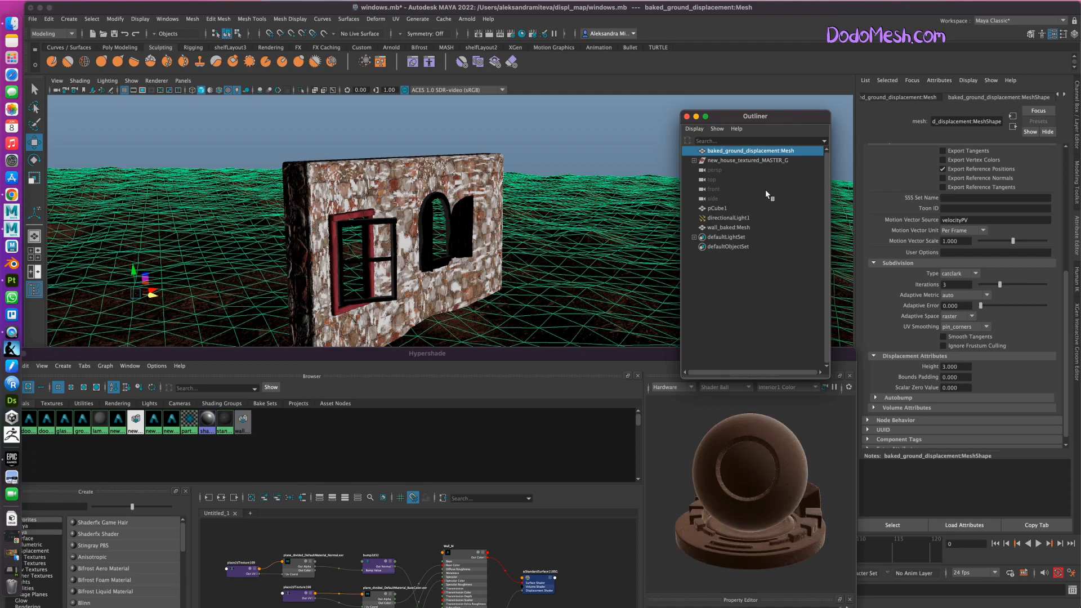
# Center the pivot of wall_baked:Mesh and move it out in front of the textured wall.
pyautogui.click(735, 226)
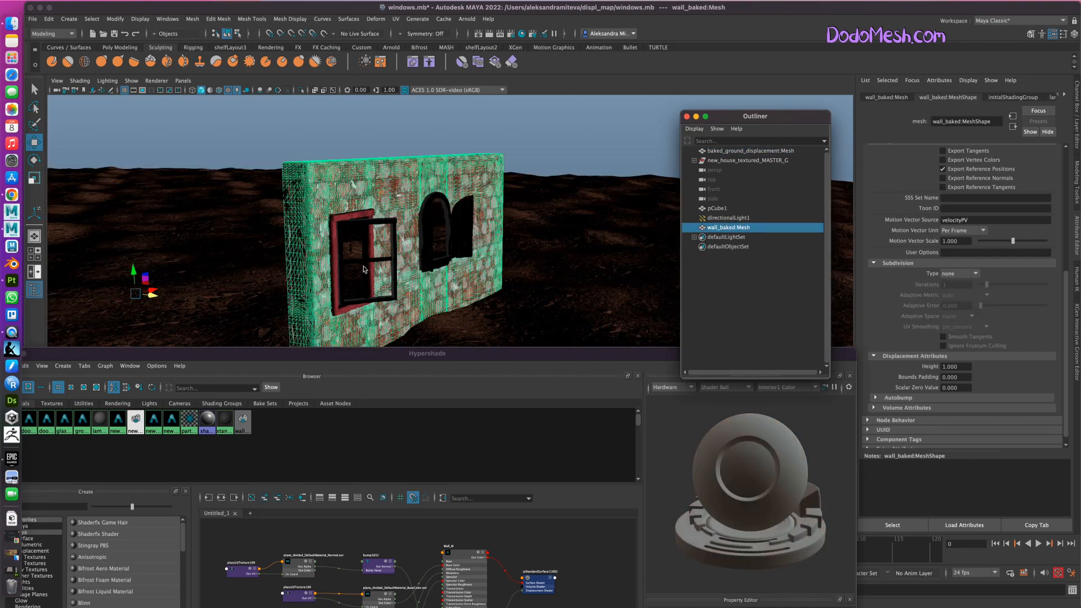
pyautogui.click(115, 19)
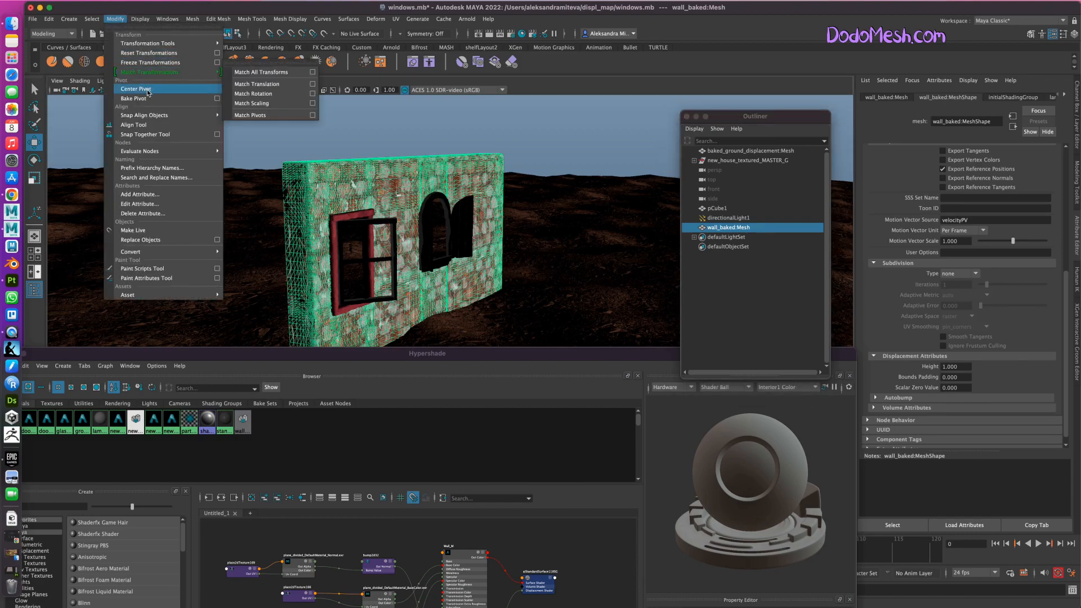
pyautogui.click(143, 90)
pyautogui.moveTo(440, 245); pyautogui.dragTo(544, 279)
# Examine the surface of the imported wall_baked mesh from a higher angle and delete the mesh.
pyautogui.keyDown('alt'); pyautogui.moveTo(609, 315); pyautogui.dragTo(634, 293); pyautogui.keyUp('alt')
pyautogui.click(633, 131)
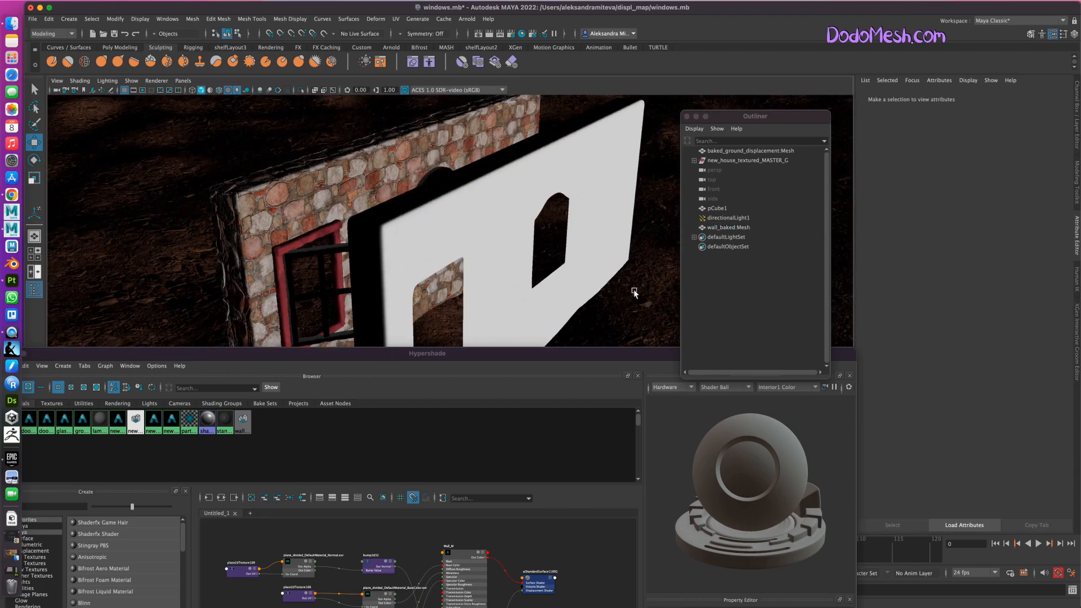
pyautogui.click(596, 270)
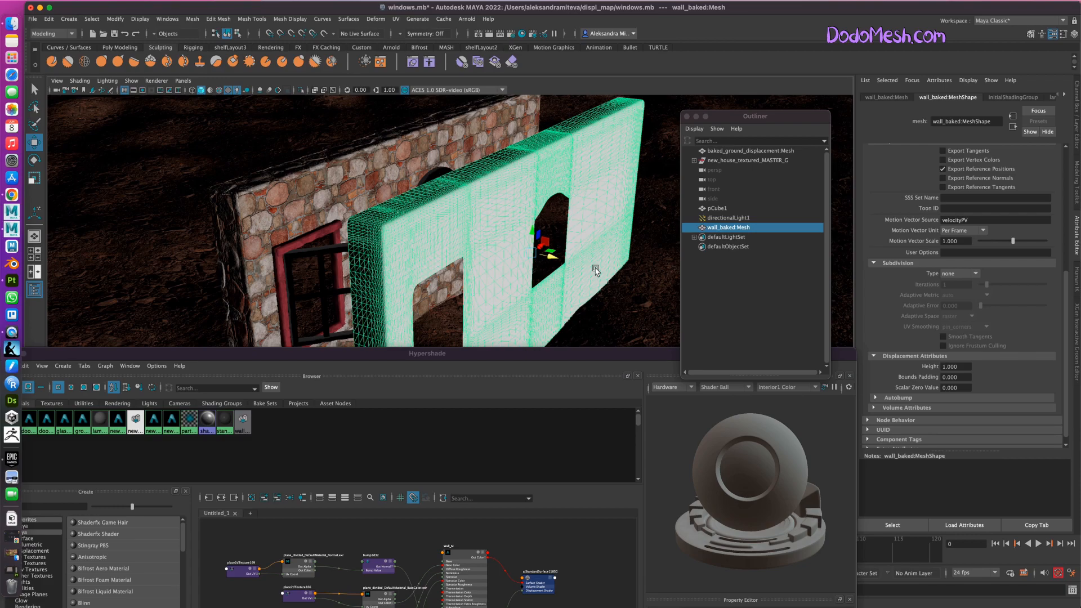
pyautogui.press('Delete')
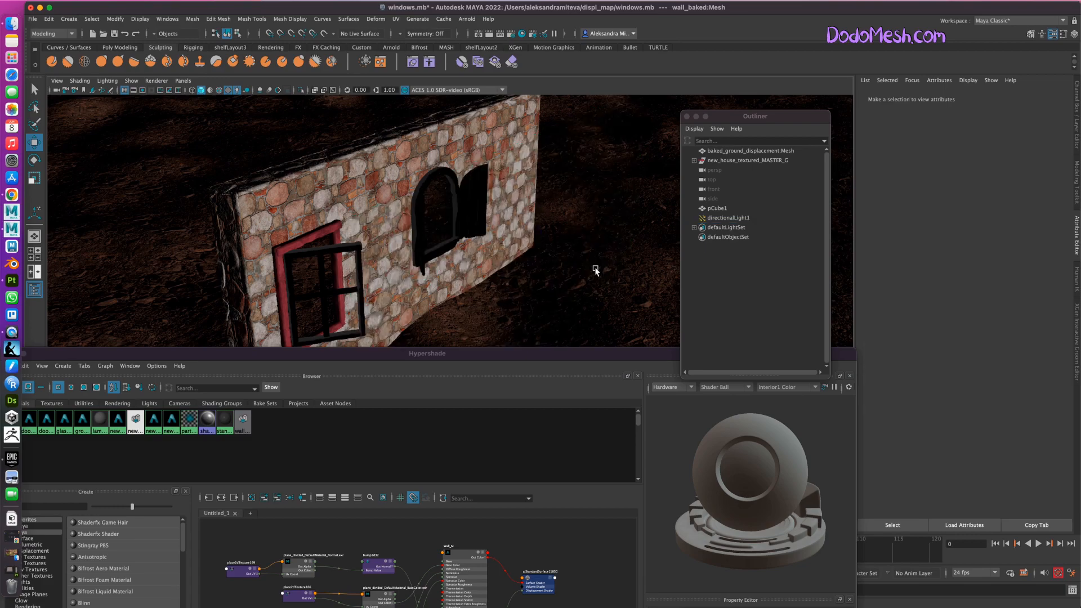
# On pCubeShape1, set the Arnold displacement height to 10 and the subdivision to catclark with 3 iterations.
pyautogui.click(489, 124)
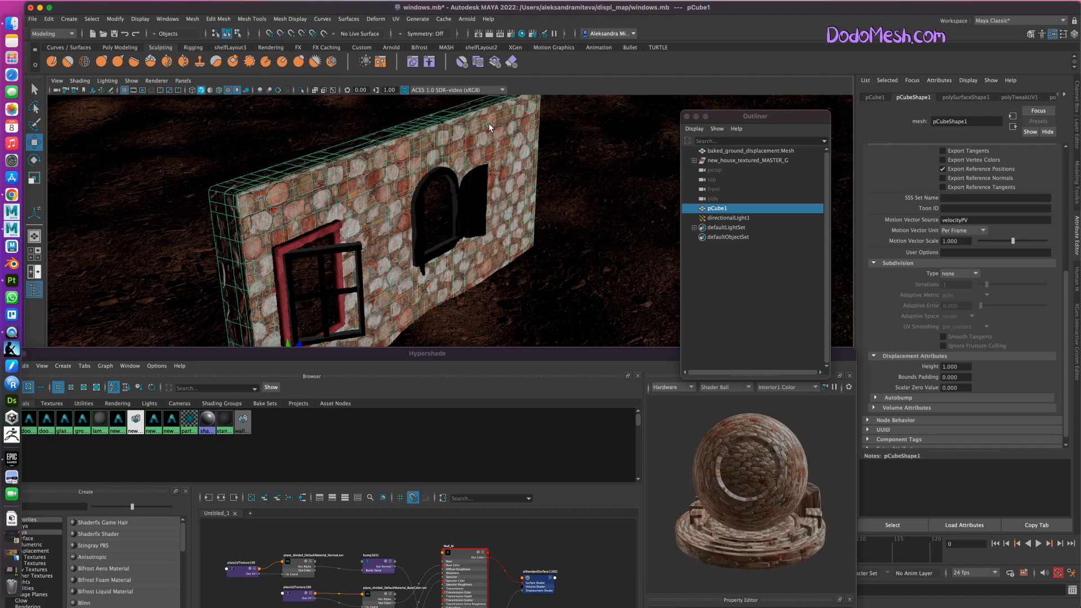
pyautogui.scroll(-1, 1065, 369)
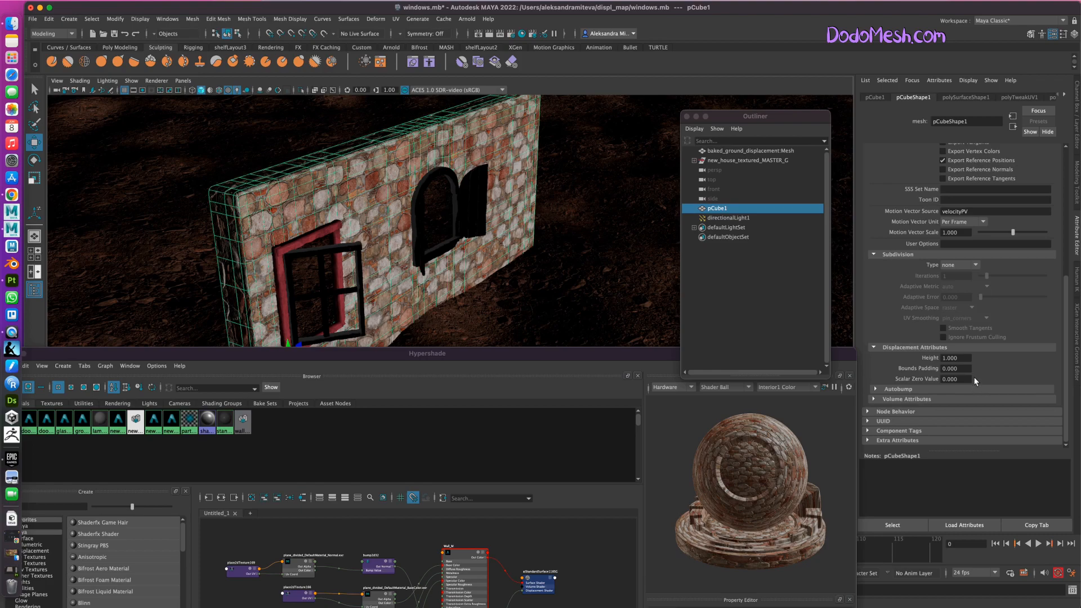
pyautogui.moveTo(960, 358); pyautogui.dragTo(936, 358)
pyautogui.click(728, 208)
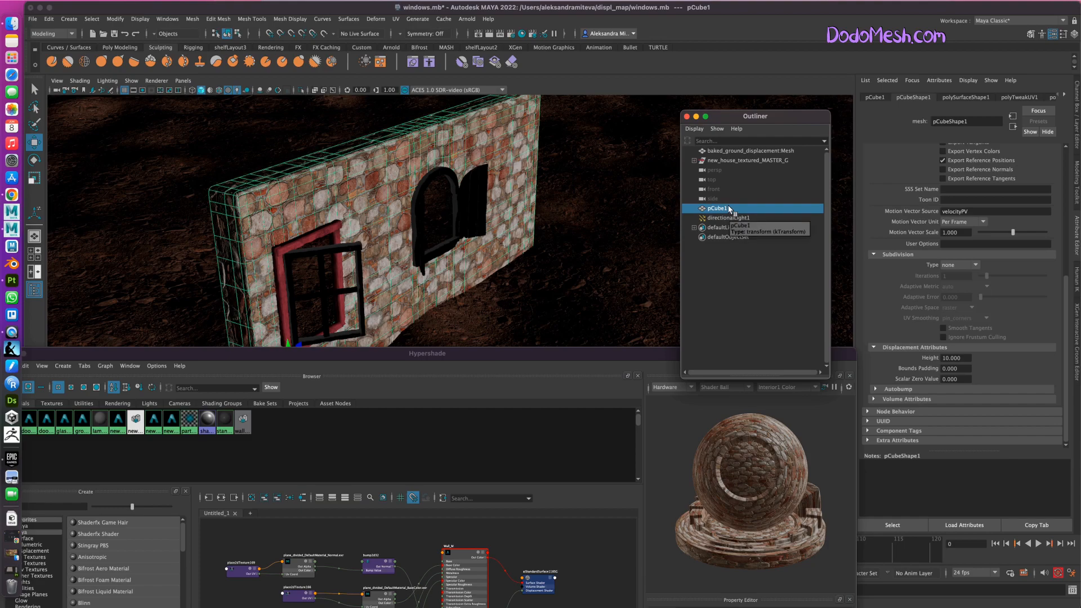
pyautogui.click(958, 264)
pyautogui.click(959, 284)
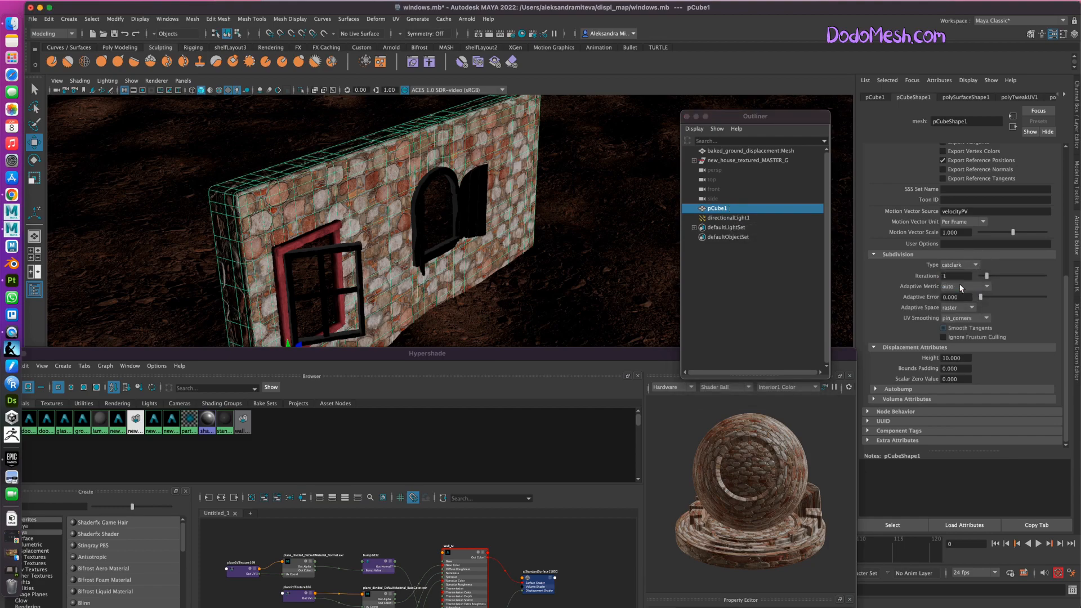
pyautogui.click(941, 275)
# Rename the pCube1 wall object as wall_1_GEO.
pyautogui.doubleClick(728, 208)
pyautogui.write('wal')
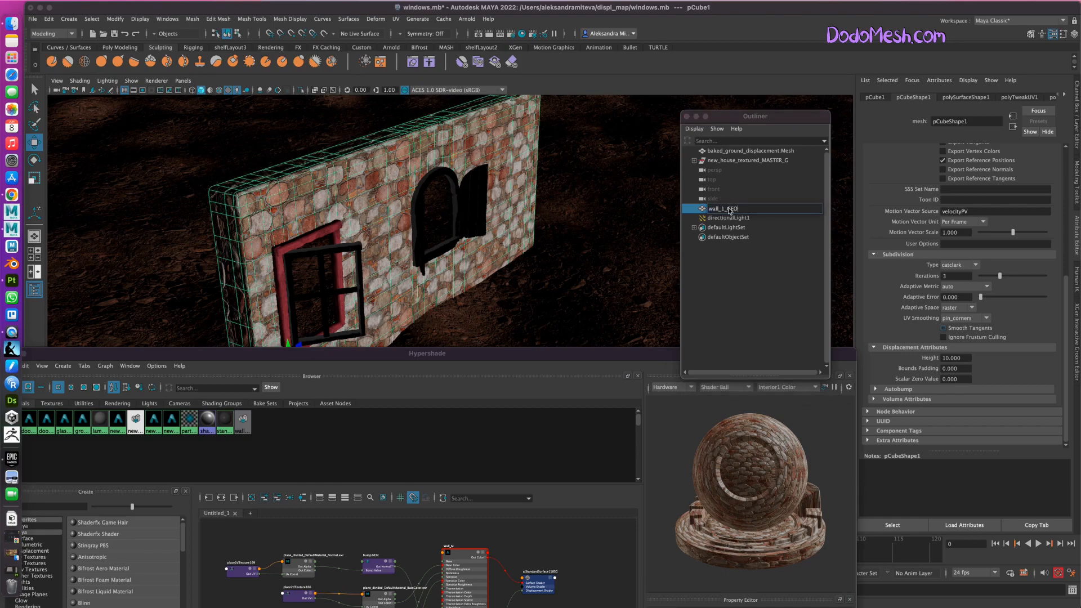
pyautogui.write('l_1_GEO')
pyautogui.press('Return')
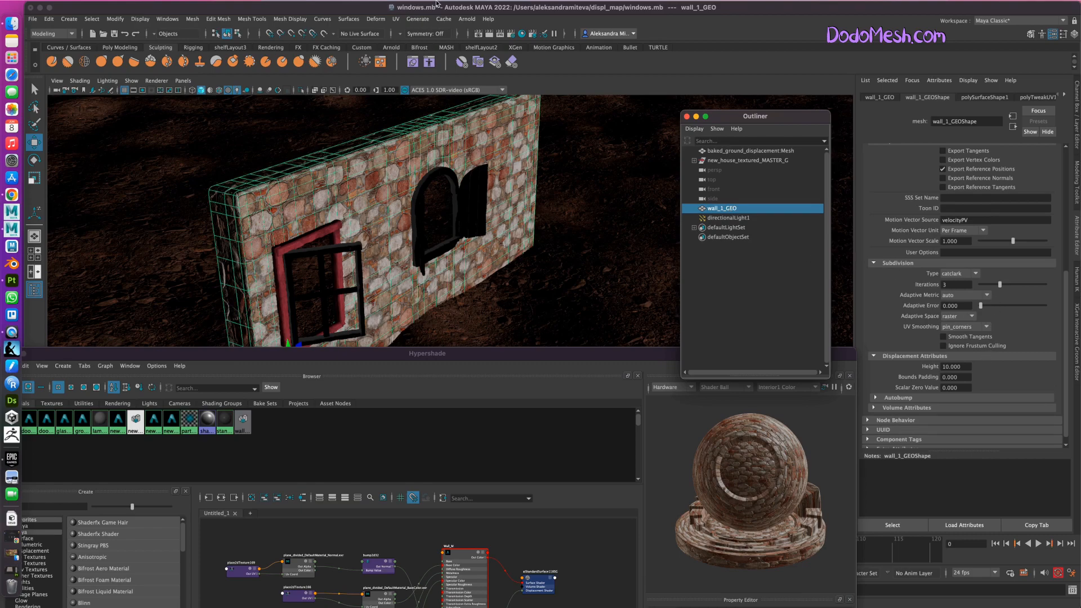
# Bake the selected wall_1_GEO geometry with Arnold, overwriting the existing wall_baked.obj.
pyautogui.click(467, 18)
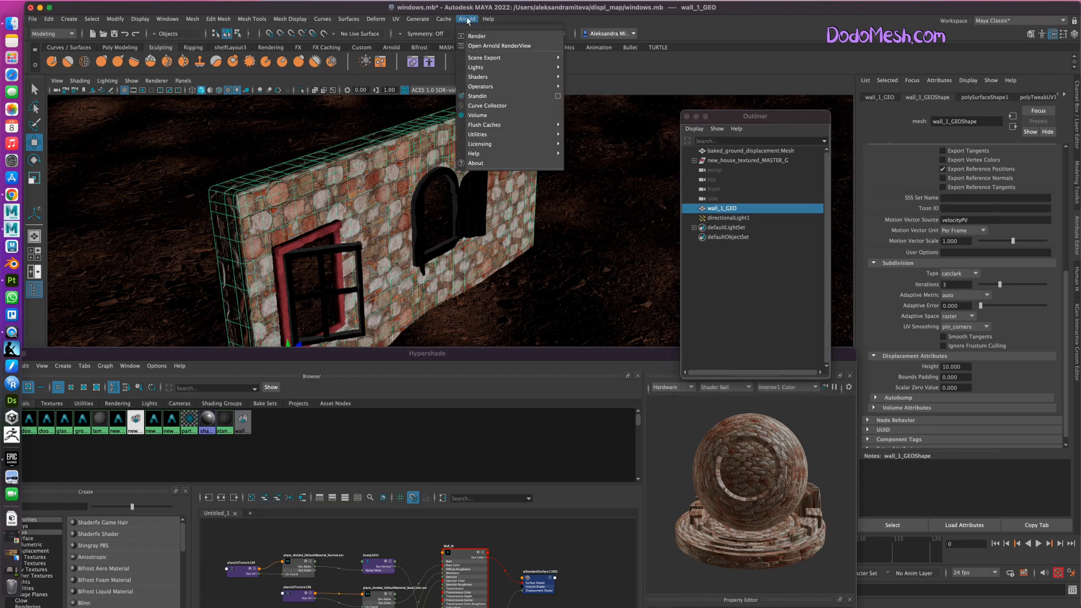
pyautogui.moveTo(510, 134)
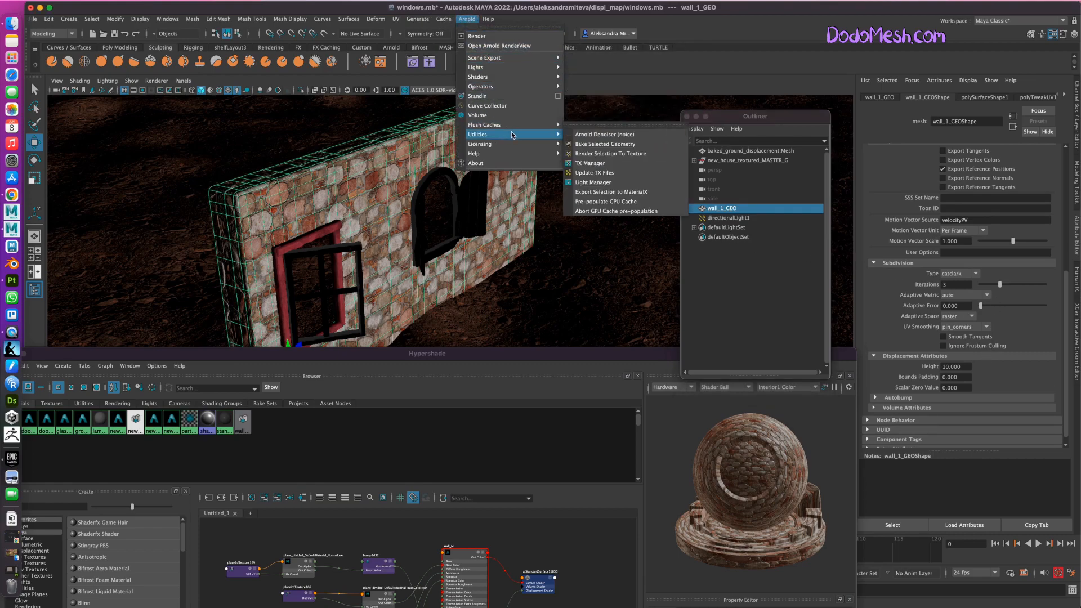
pyautogui.click(611, 138)
pyautogui.click(372, 202)
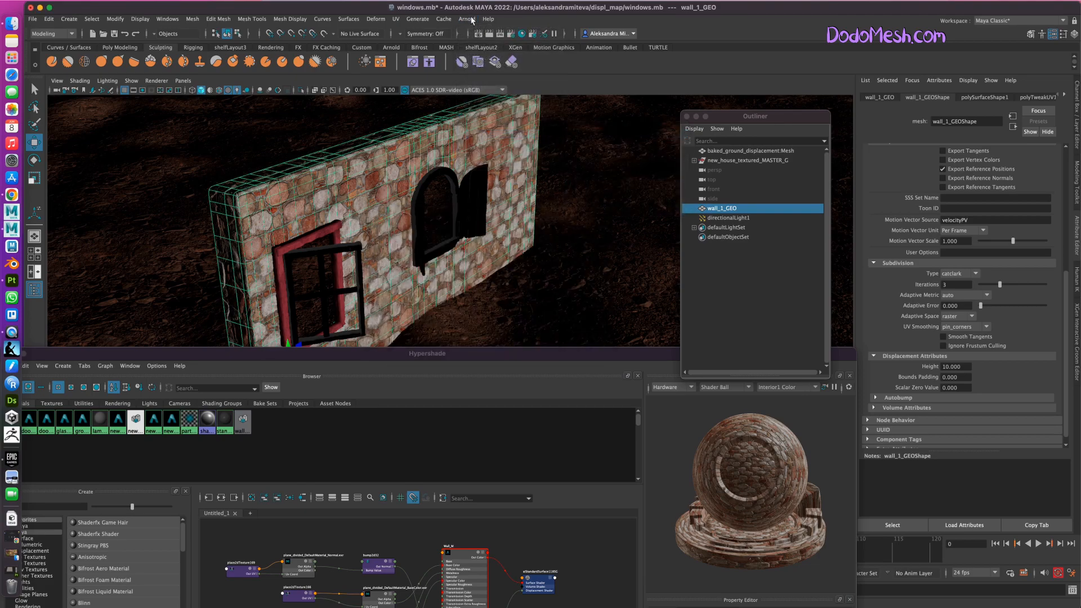
pyautogui.click(471, 19)
pyautogui.moveTo(489, 68)
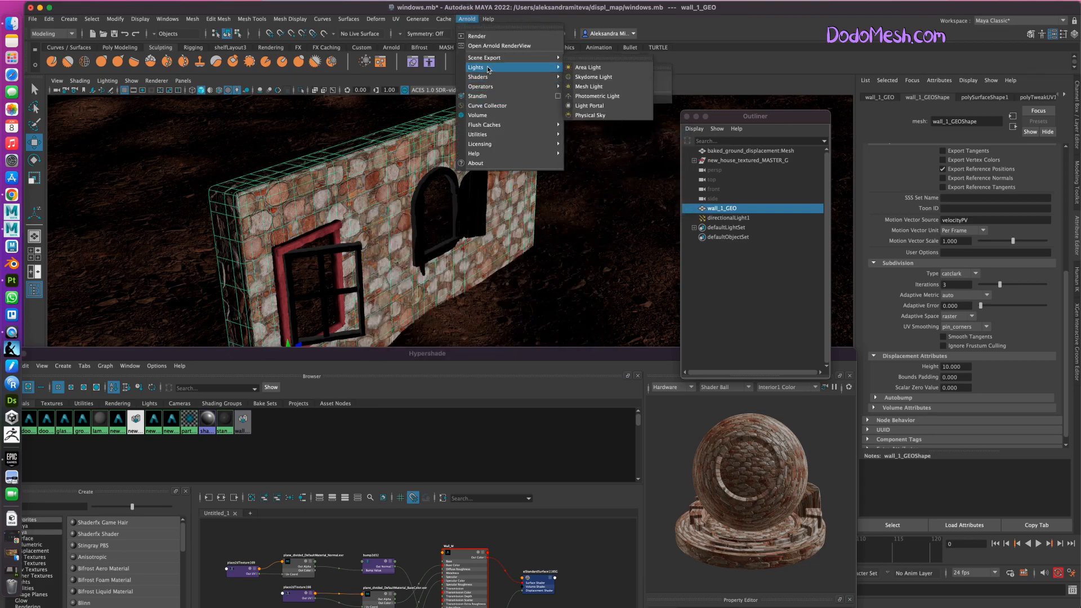
pyautogui.moveTo(510, 134)
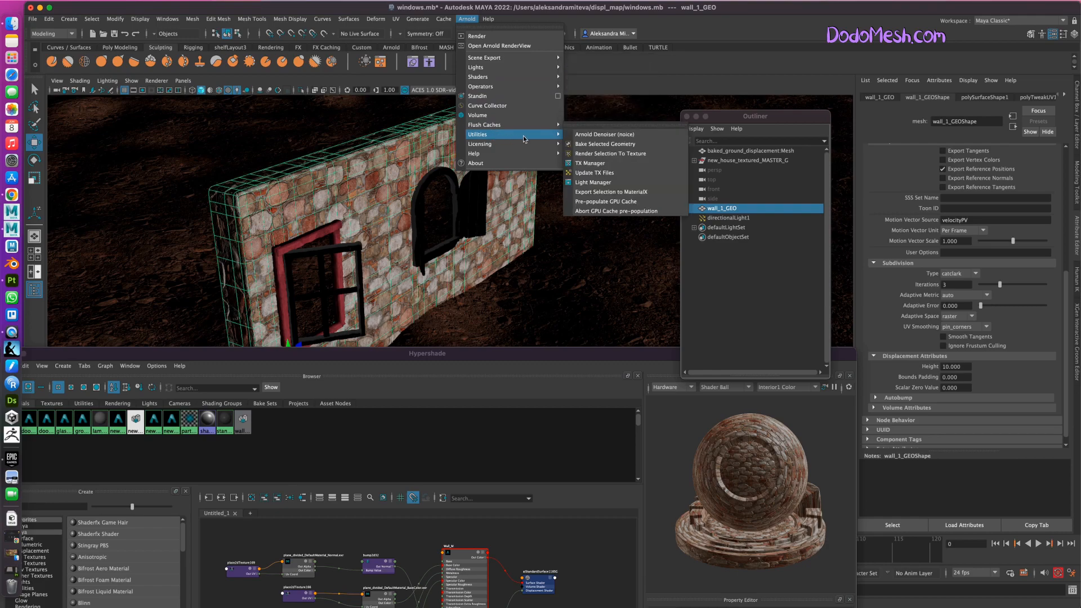
pyautogui.click(623, 144)
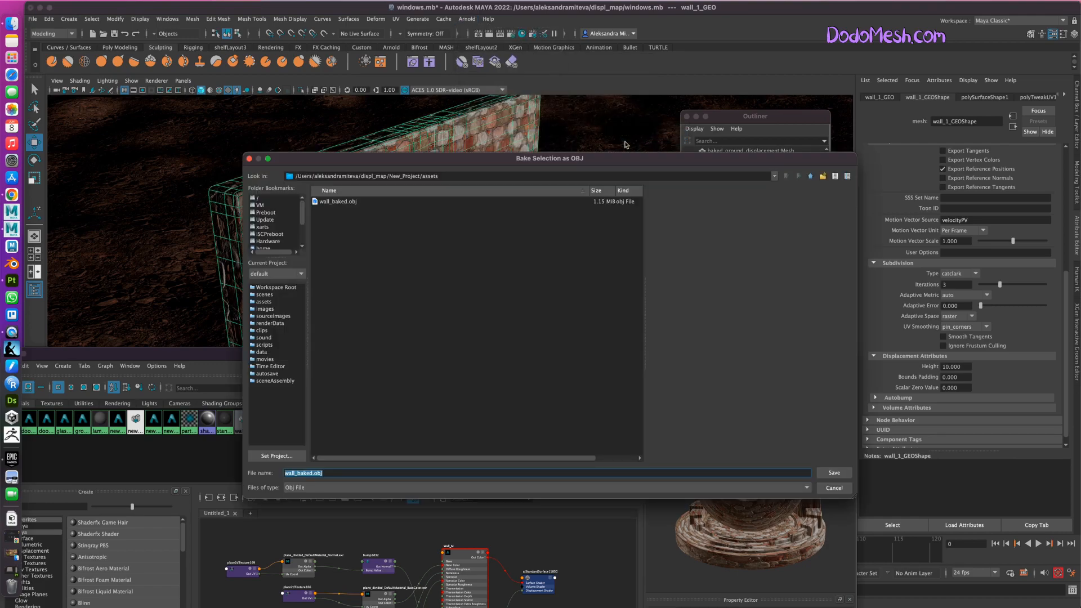
pyautogui.click(341, 201)
pyautogui.click(835, 473)
pyautogui.click(533, 332)
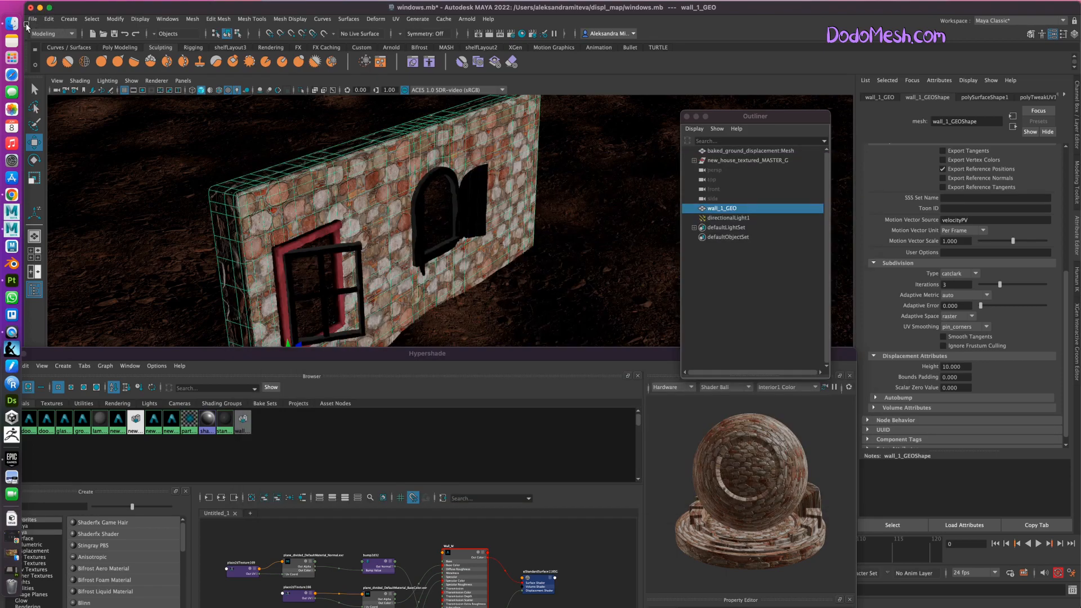
# Set the Repeat UV of place2dTexture170, feeding the height map, to 3 by 3 like the other wall maps and save the scene.
pyautogui.moveTo(392, 355); pyautogui.dragTo(410, 140)
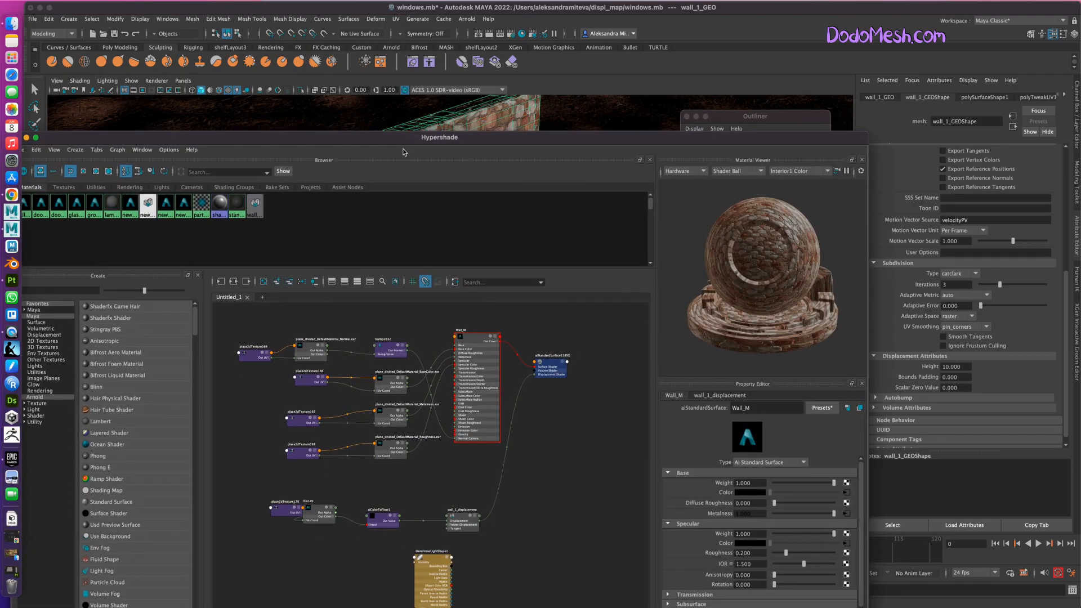
pyautogui.moveTo(567, 135); pyautogui.dragTo(572, 120)
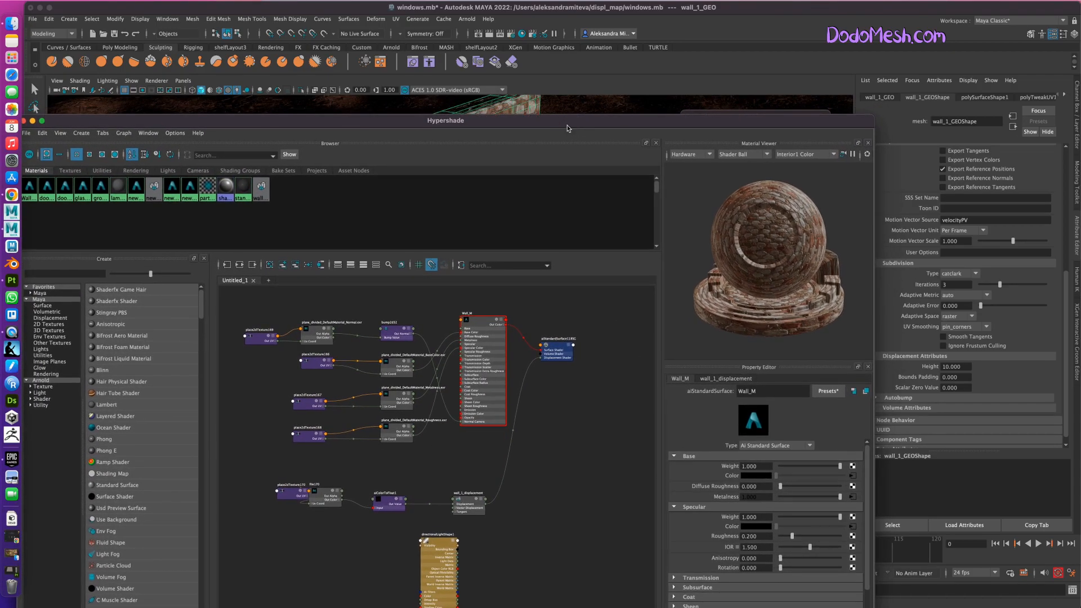
pyautogui.moveTo(200, 122); pyautogui.dragTo(236, 122)
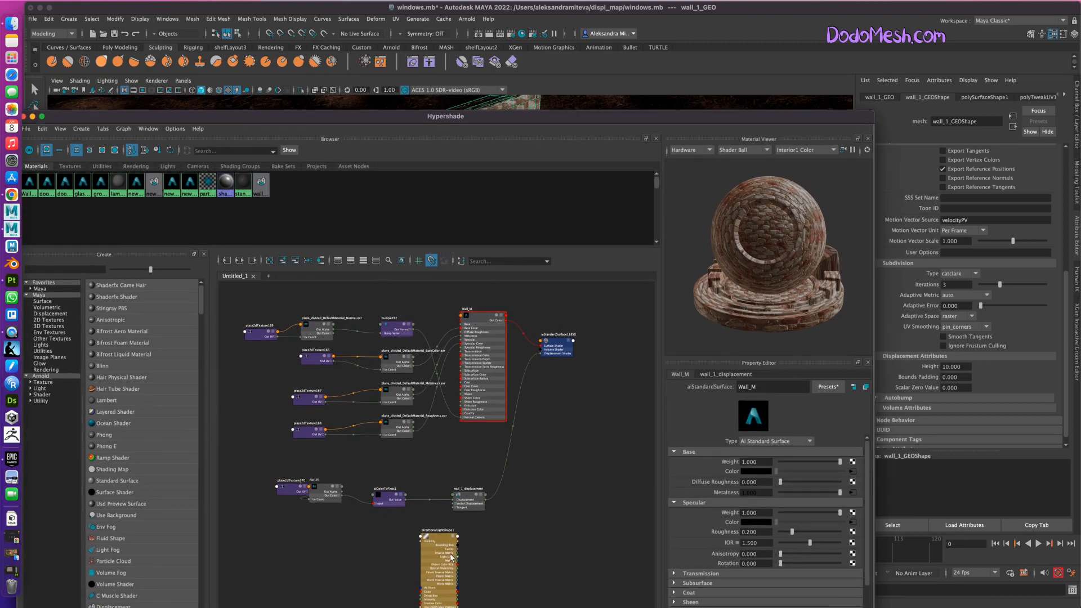
pyautogui.moveTo(324, 492); pyautogui.dragTo(332, 483)
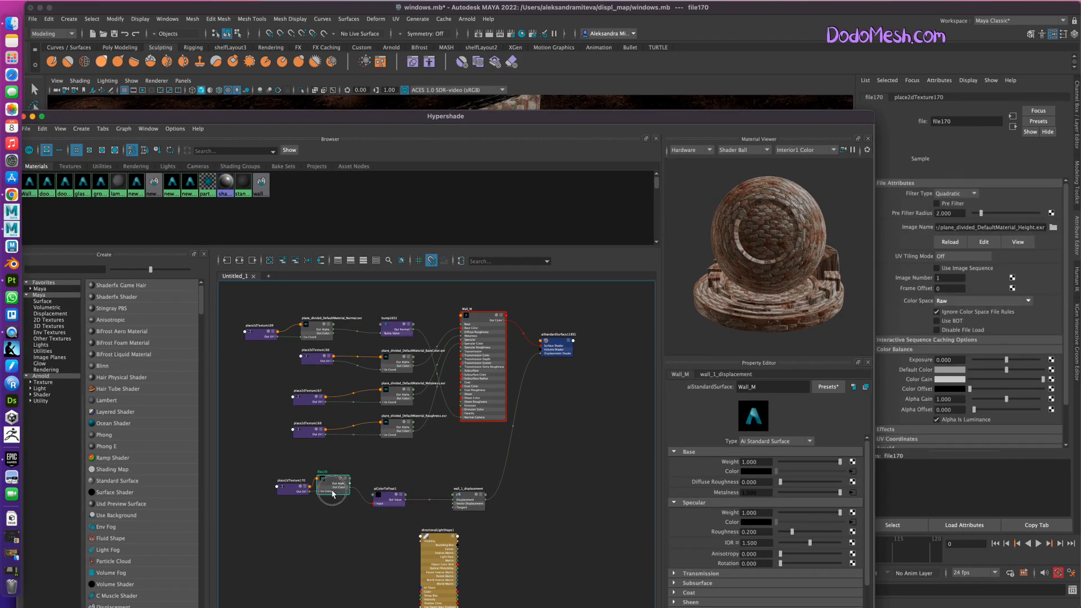
pyautogui.click(305, 430)
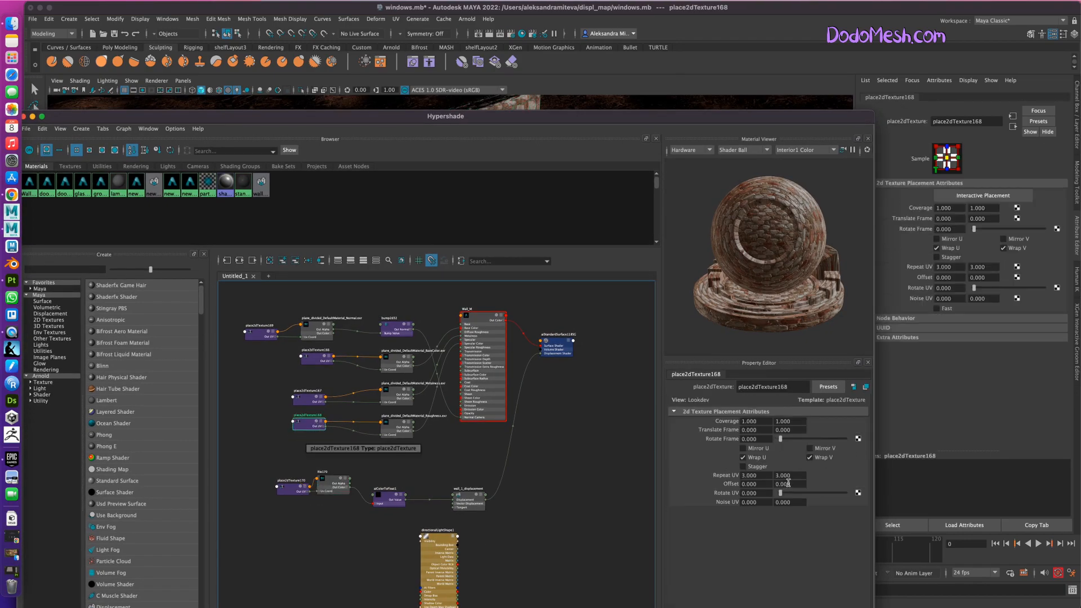
pyautogui.click(289, 487)
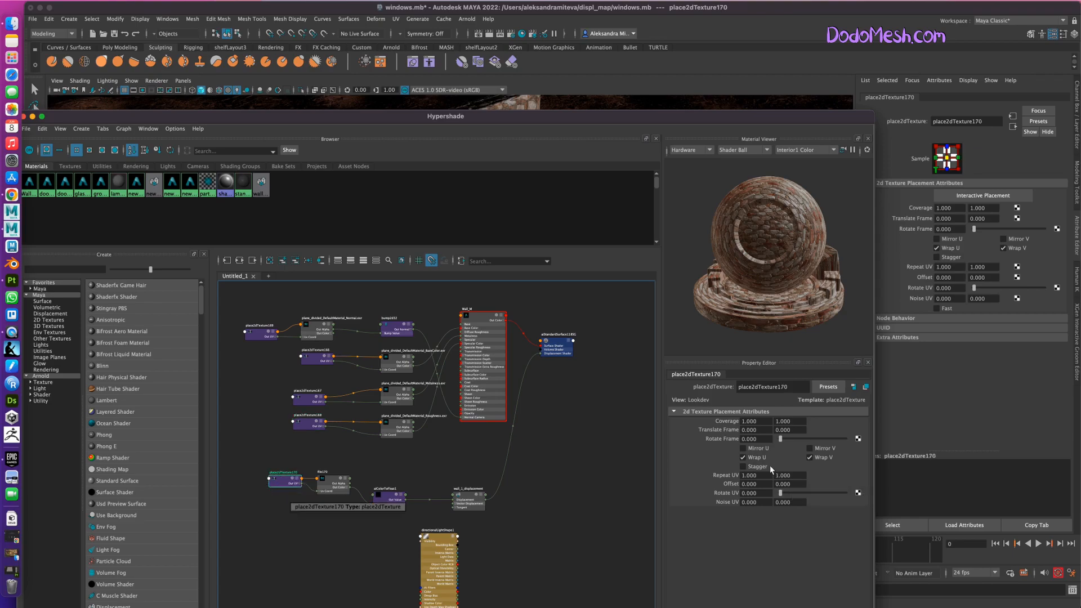
pyautogui.moveTo(760, 475)
pyautogui.mouseDown()
pyautogui.moveTo(737, 475)
pyautogui.moveTo(780, 476)
pyautogui.mouseUp()
pyautogui.write('3')
pyautogui.press('Return')
pyautogui.write('3')
pyautogui.press('Return')
pyautogui.press('super+s')
# Select wall_1_GEO and bake its geometry with the tiled height map, replacing wall_baked.obj in the assets folder.
pyautogui.moveTo(442, 124); pyautogui.dragTo(475, 377)
pyautogui.click(509, 221)
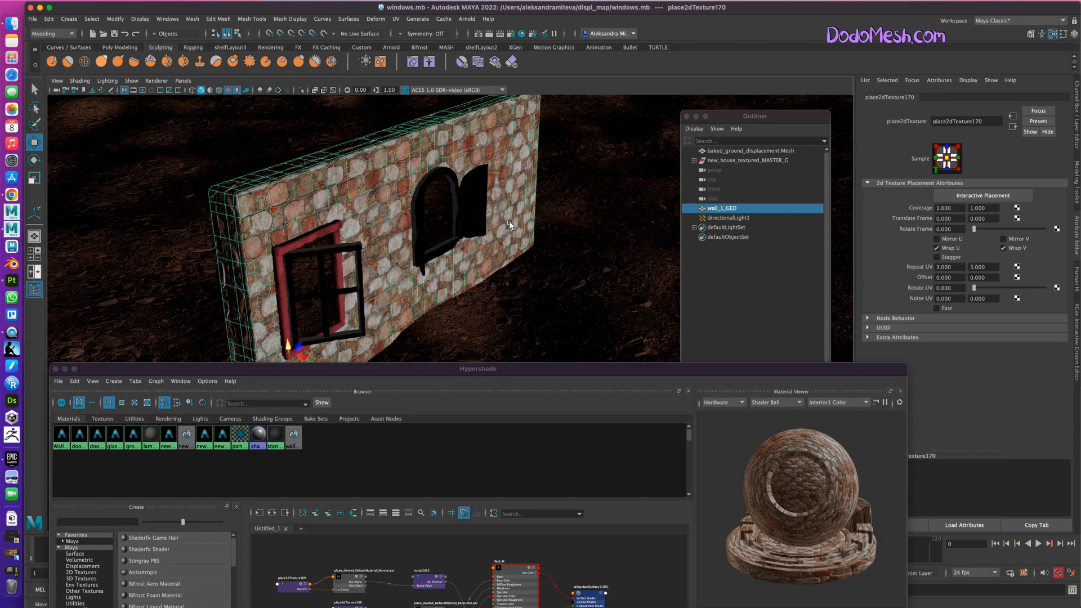
pyautogui.click(460, 19)
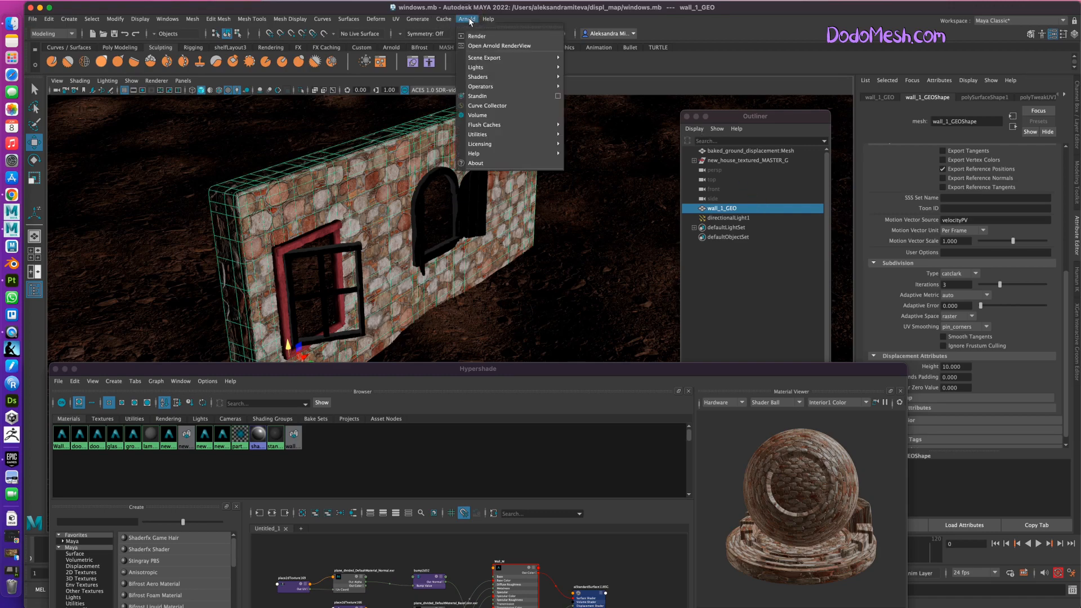
pyautogui.moveTo(490, 134)
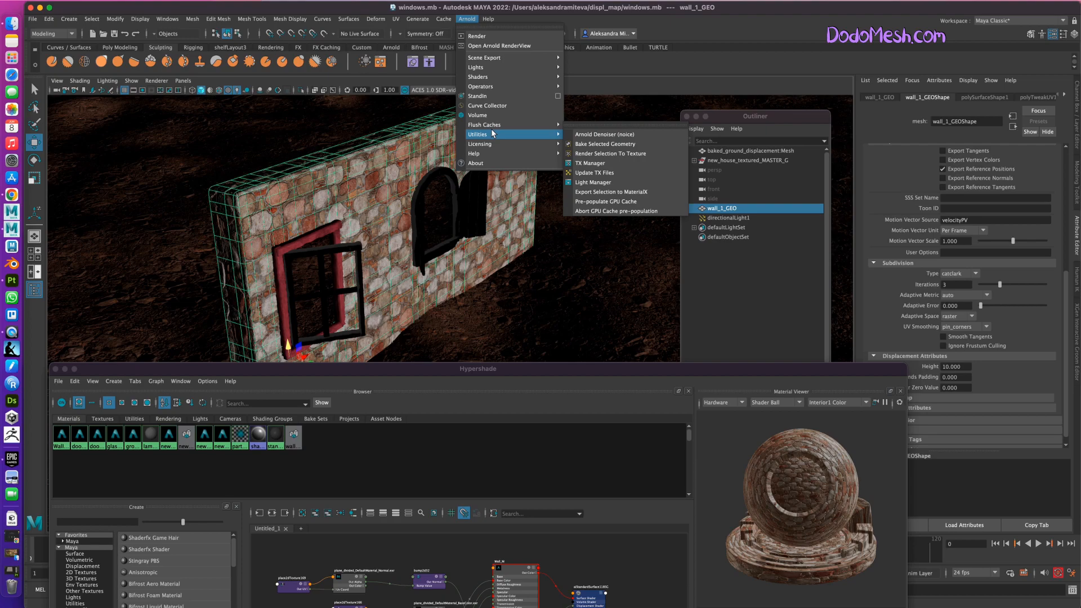
pyautogui.click(618, 144)
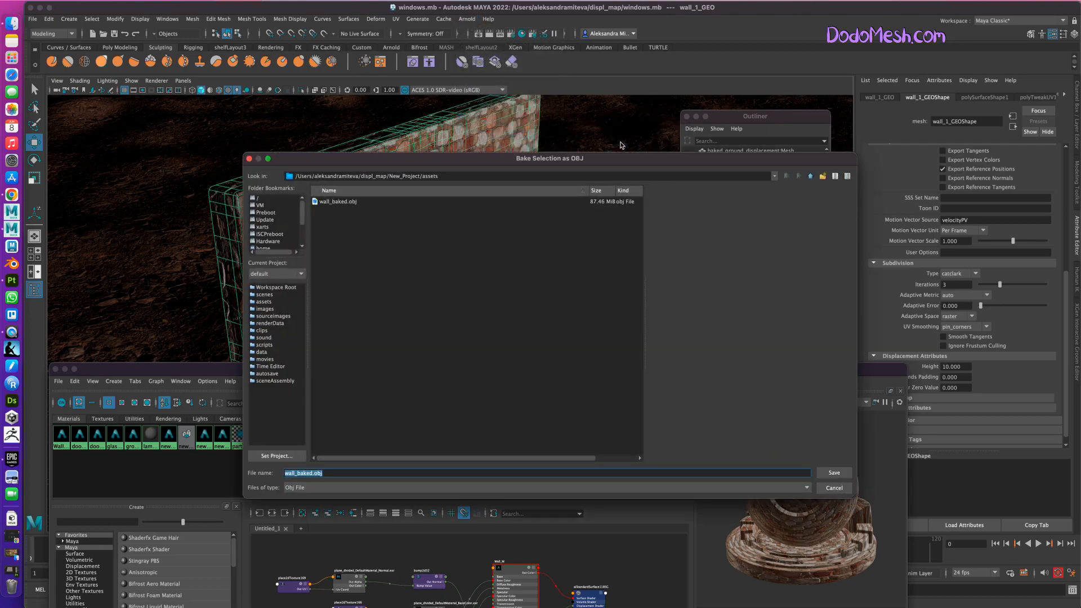
pyautogui.click(346, 201)
pyautogui.click(834, 473)
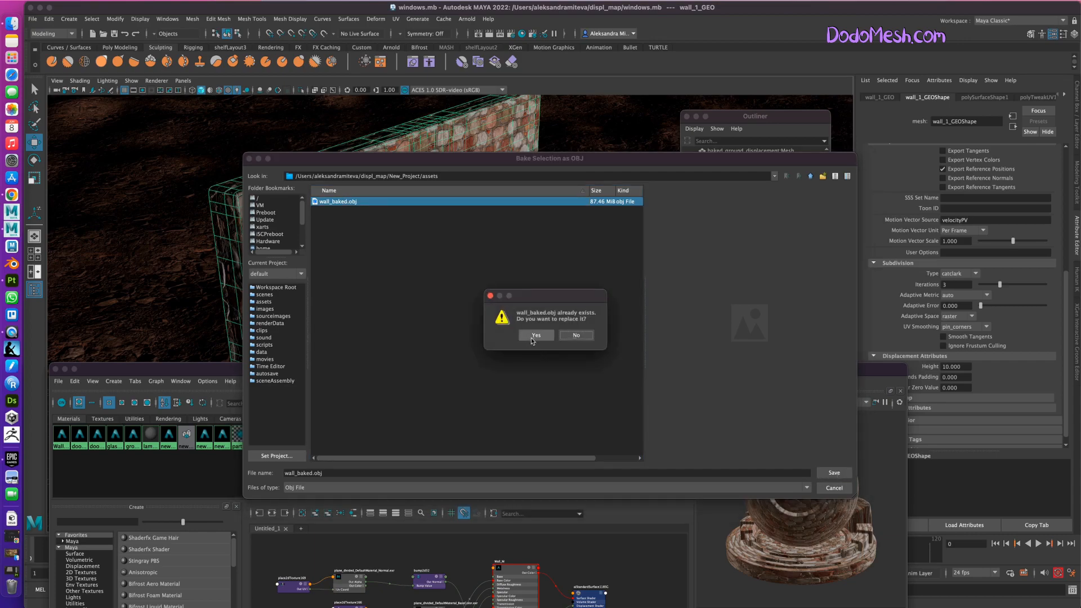
pyautogui.click(536, 338)
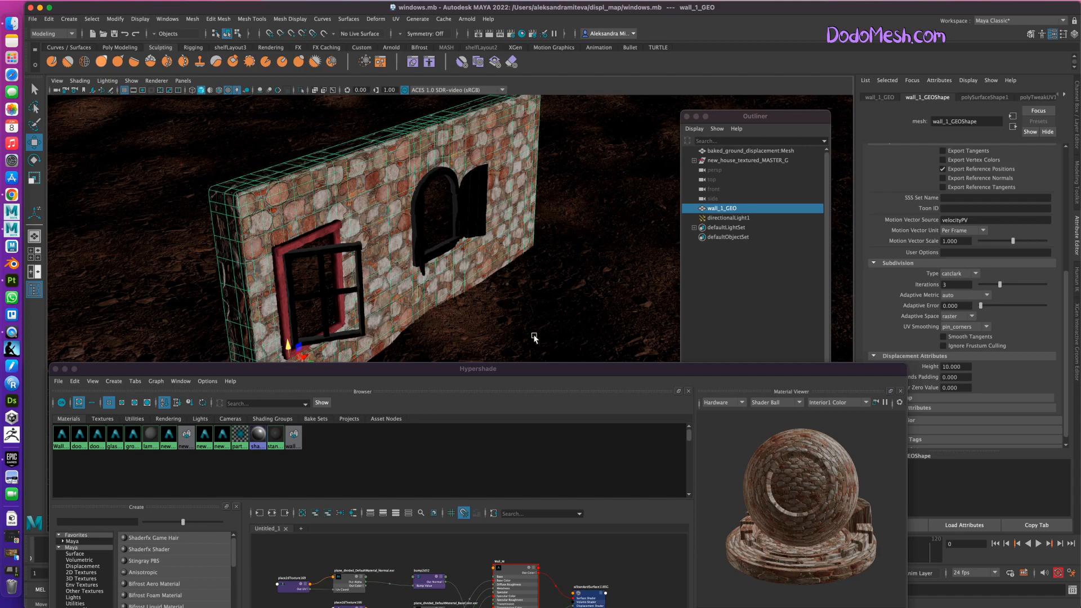
# Import wall_baked.obj from the project's assets folder into the scene.
pyautogui.click(33, 19)
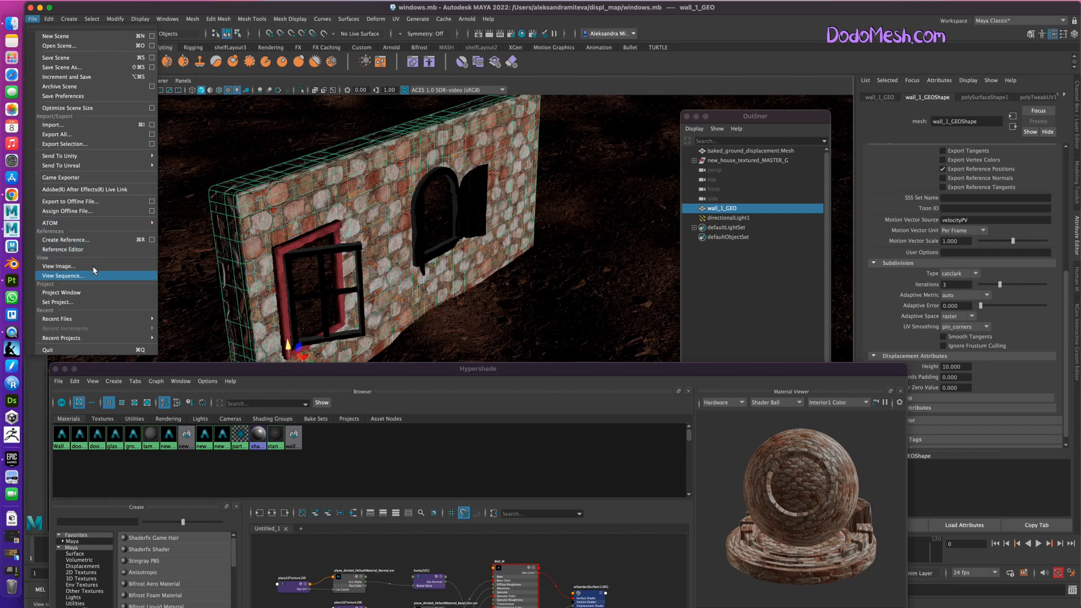
pyautogui.click(80, 124)
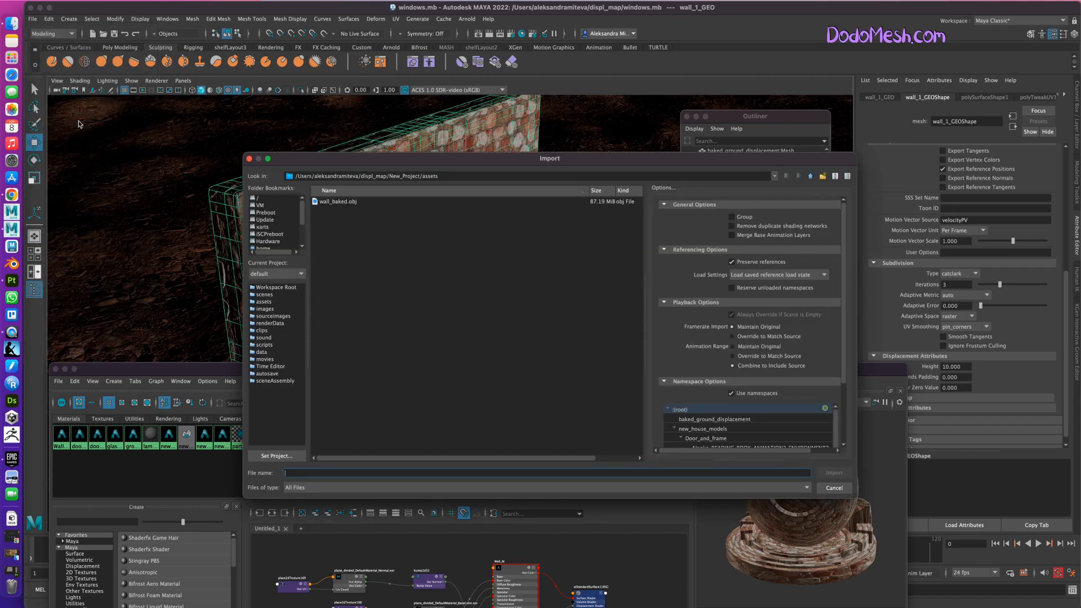
pyautogui.click(350, 203)
pyautogui.click(834, 473)
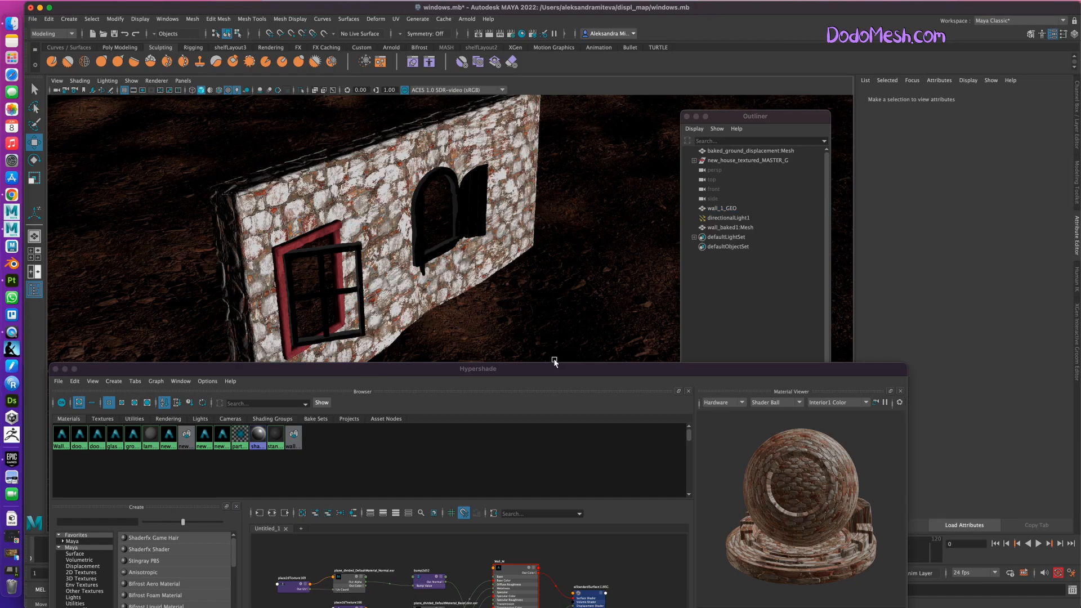
# Hide directionalLight1 and return the viewport to default lighting instead of scene lights.
pyautogui.click(723, 209)
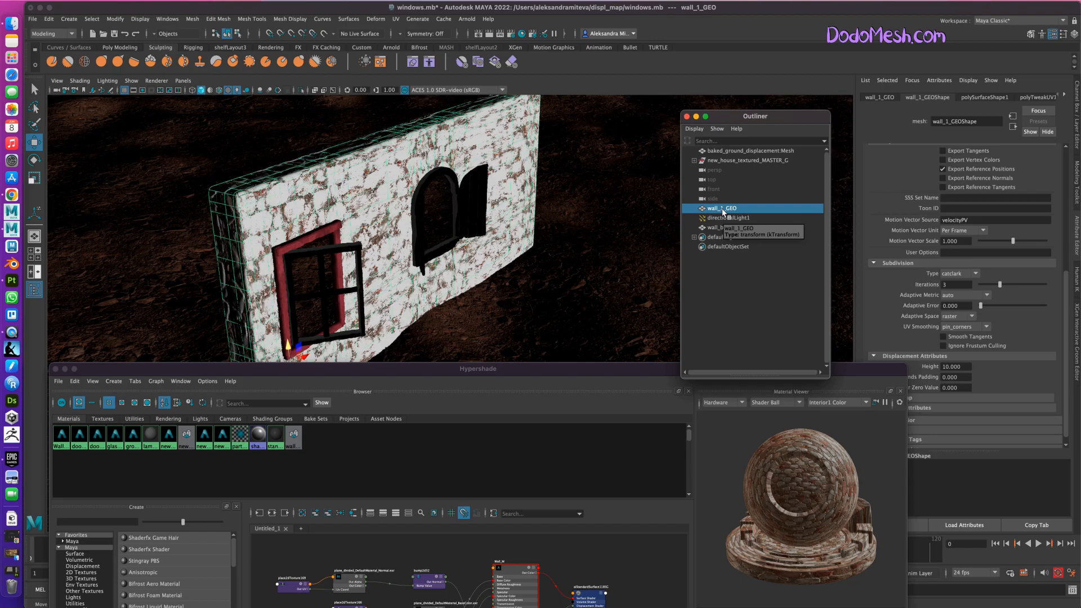
pyautogui.keyDown('alt'); pyautogui.moveTo(521, 320); pyautogui.dragTo(428, 209); pyautogui.keyUp('alt')
pyautogui.keyDown('alt'); pyautogui.moveTo(363, 293); pyautogui.dragTo(480, 311); pyautogui.keyUp('alt')
pyautogui.click(738, 218)
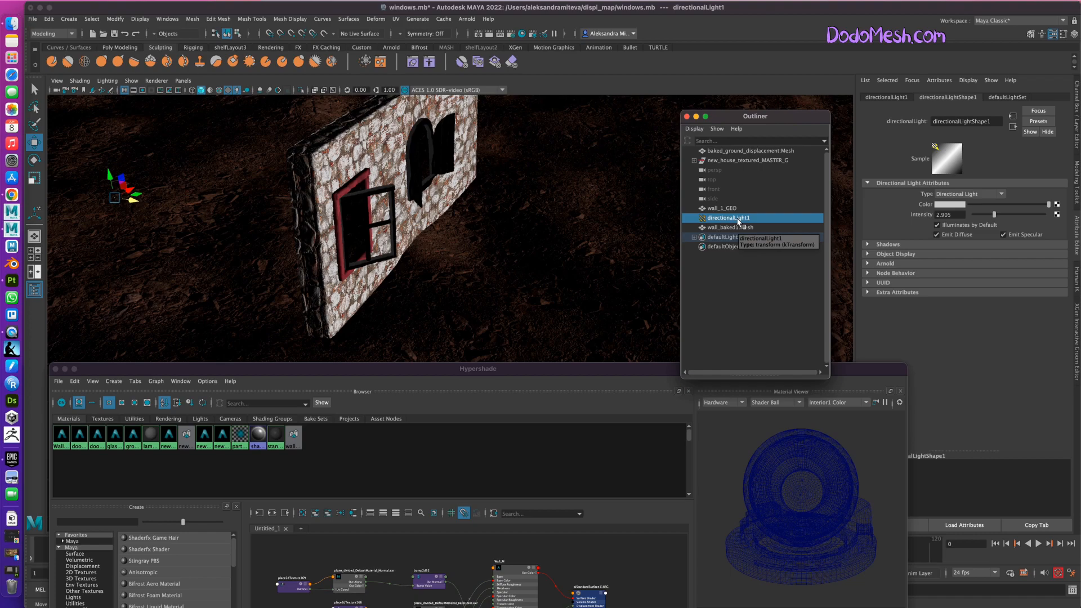
pyautogui.hotkey('ctrl', 'h')
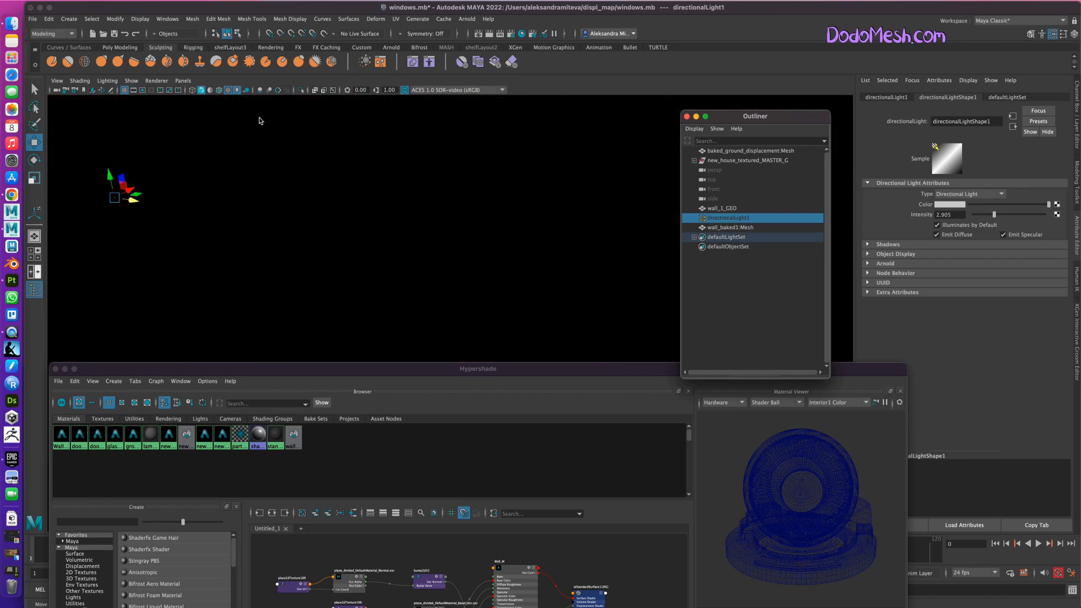
pyautogui.click(237, 90)
pyautogui.keyDown('alt'); pyautogui.moveTo(555, 296); pyautogui.dragTo(588, 328); pyautogui.keyUp('alt')
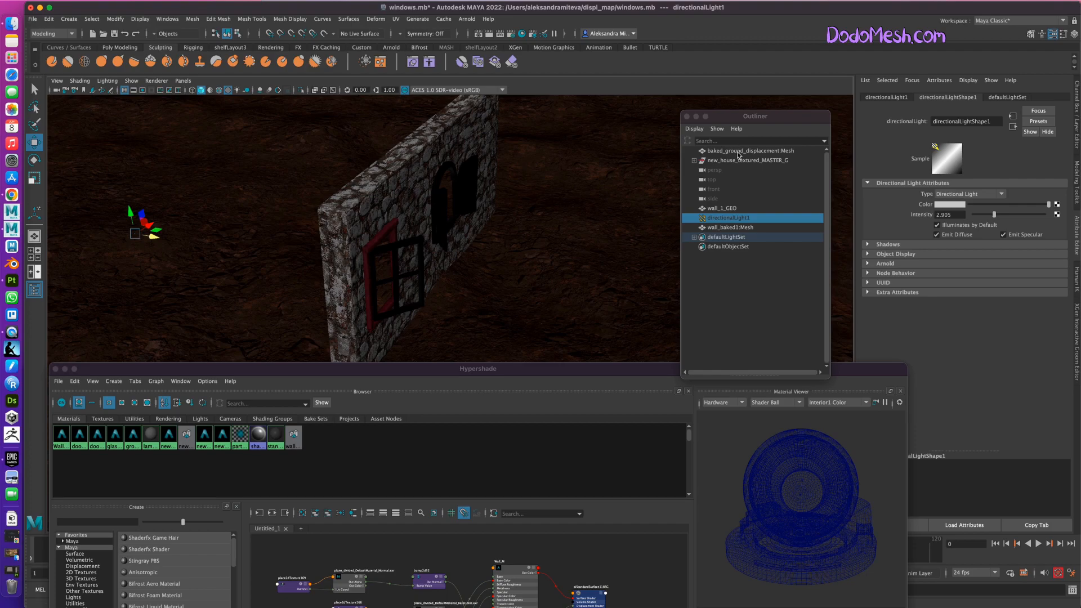
# Center the pivot of wall_baked1:Mesh and move it out in front of the textured wall.
pyautogui.click(738, 151)
pyautogui.click(744, 227)
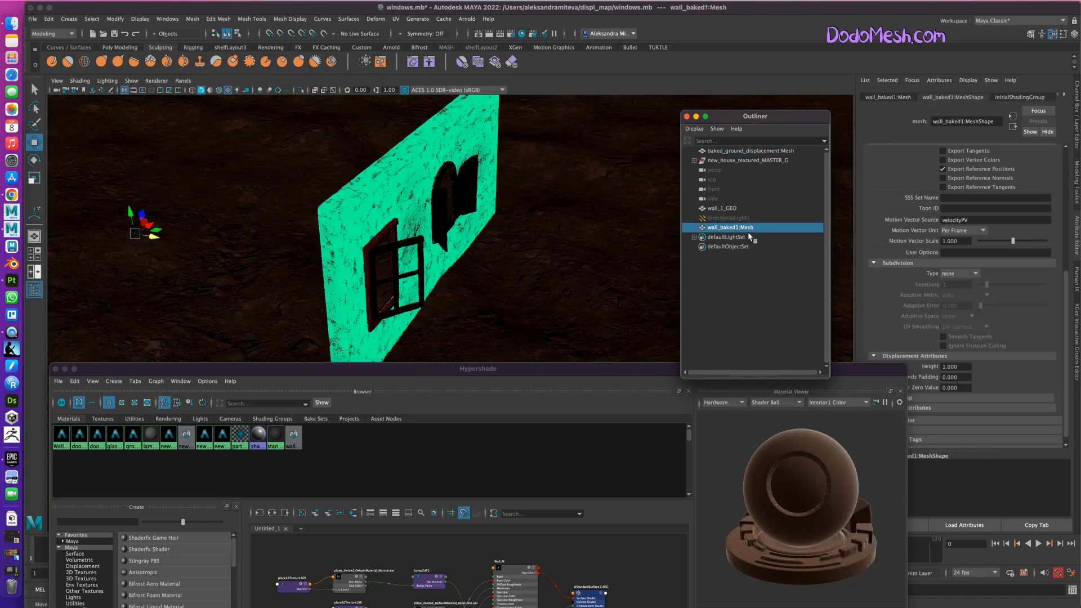
pyautogui.click(116, 18)
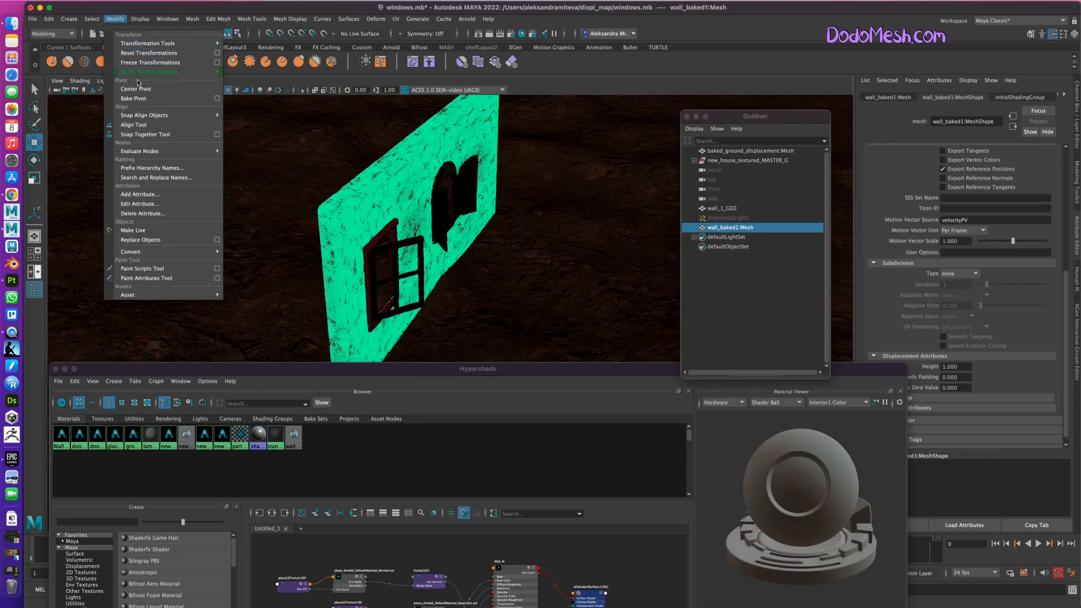
pyautogui.click(137, 88)
pyautogui.keyDown('alt'); pyautogui.moveTo(451, 213); pyautogui.dragTo(551, 235); pyautogui.keyUp('alt')
# Examine the stone relief of the wall_baked1 mesh from close up and farther away, and delete the mesh.
pyautogui.click(604, 333)
pyautogui.keyDown('alt'); pyautogui.moveTo(603, 333); pyautogui.dragTo(592, 329); pyautogui.keyUp('alt')
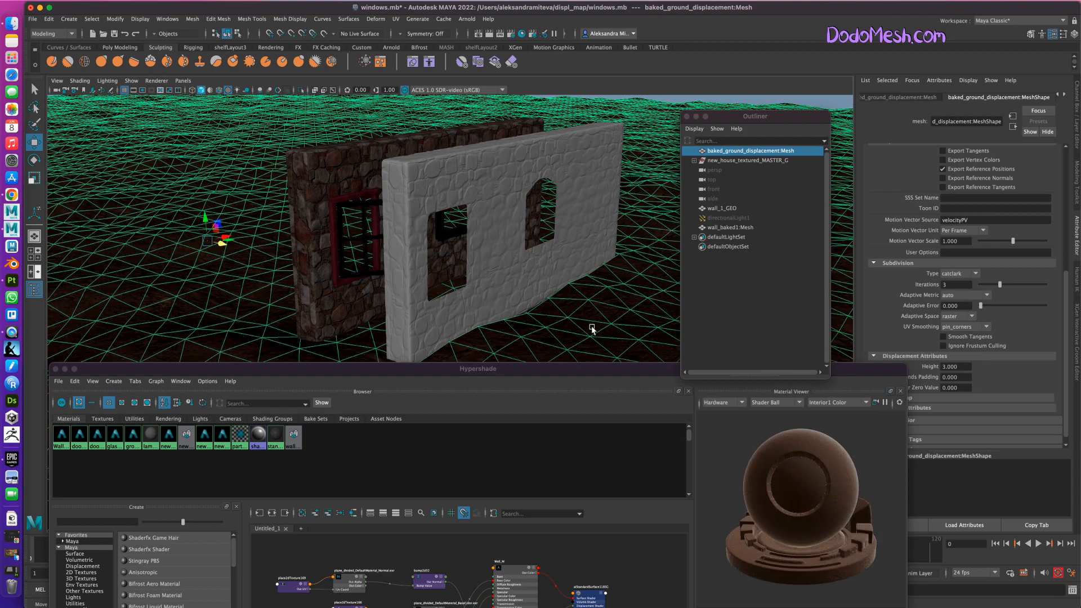
pyautogui.click(545, 158)
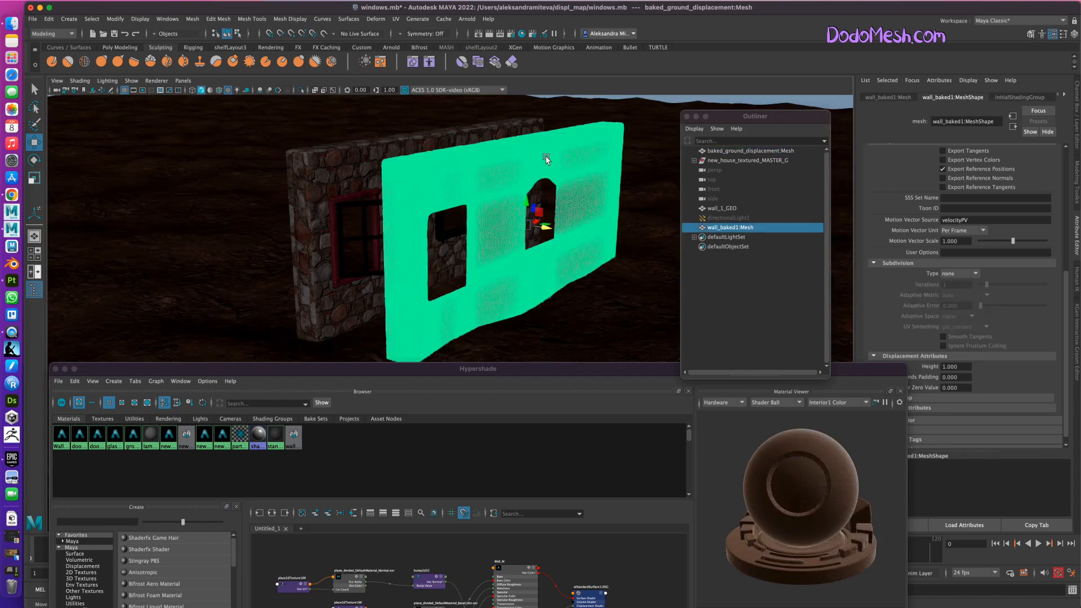
pyautogui.click(677, 100)
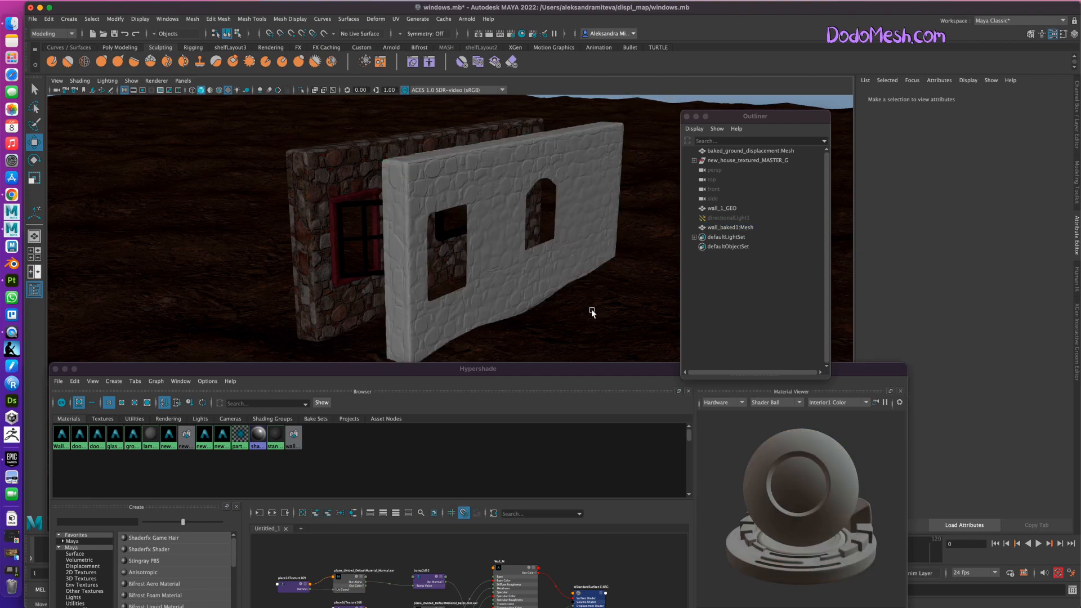
pyautogui.keyDown('alt'); pyautogui.moveTo(579, 306); pyautogui.dragTo(761, 274, button='right'); pyautogui.keyUp('alt')
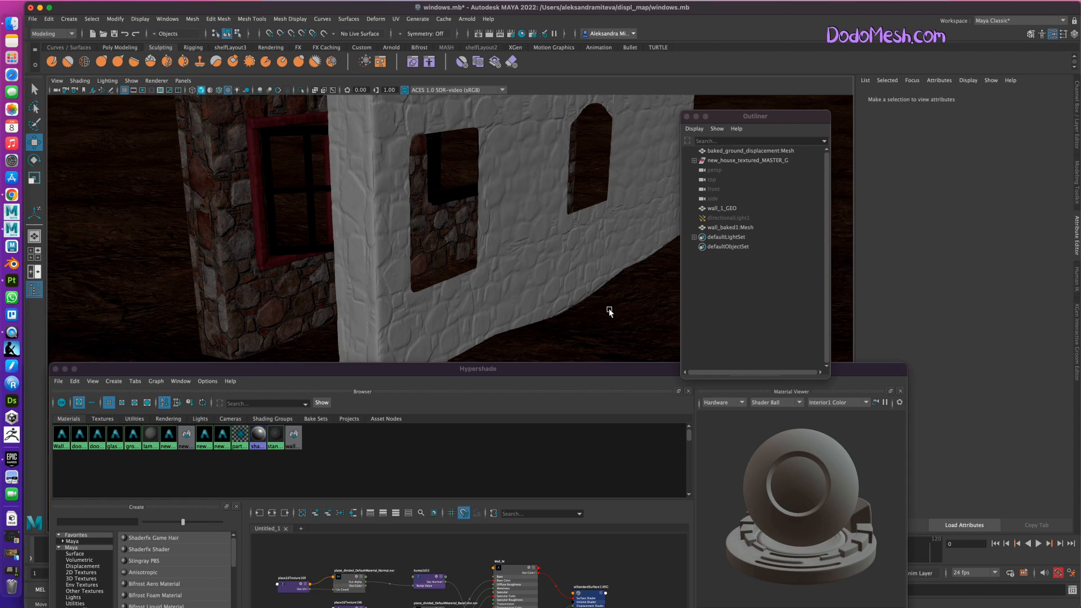
pyautogui.keyDown('alt'); pyautogui.moveTo(614, 306); pyautogui.dragTo(374, 241, button='right'); pyautogui.keyUp('alt')
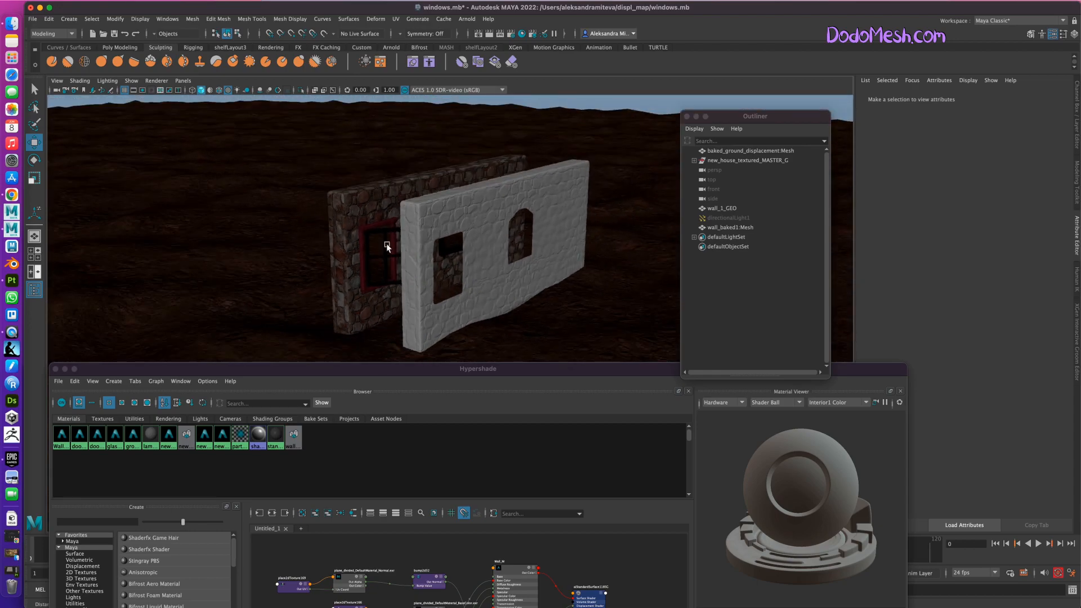
pyautogui.click(556, 236)
pyautogui.press('Delete')
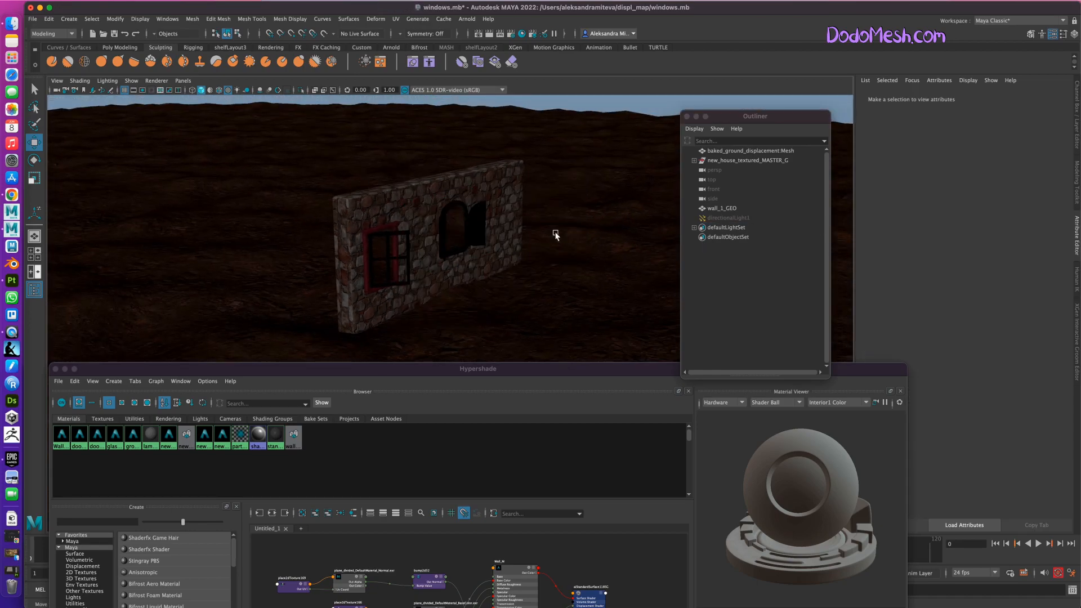
# On wall_1_GEO, set the Arnold subdivision iterations to 5 and the displacement height to 30.
pyautogui.click(417, 193)
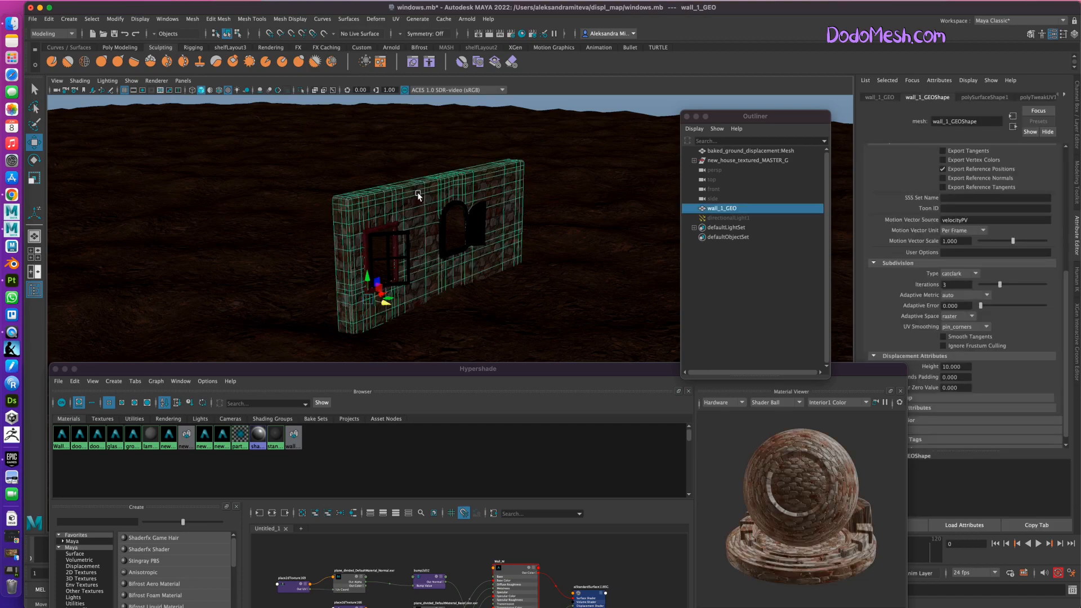
pyautogui.click(951, 284)
pyautogui.write('5')
pyautogui.press('Return')
pyautogui.click(957, 367)
pyautogui.write('30')
pyautogui.press('Return')
# Bake wall_1_GEO with the stronger displacement and higher subdivision, replacing wall_baked.obj.
pyautogui.click(470, 19)
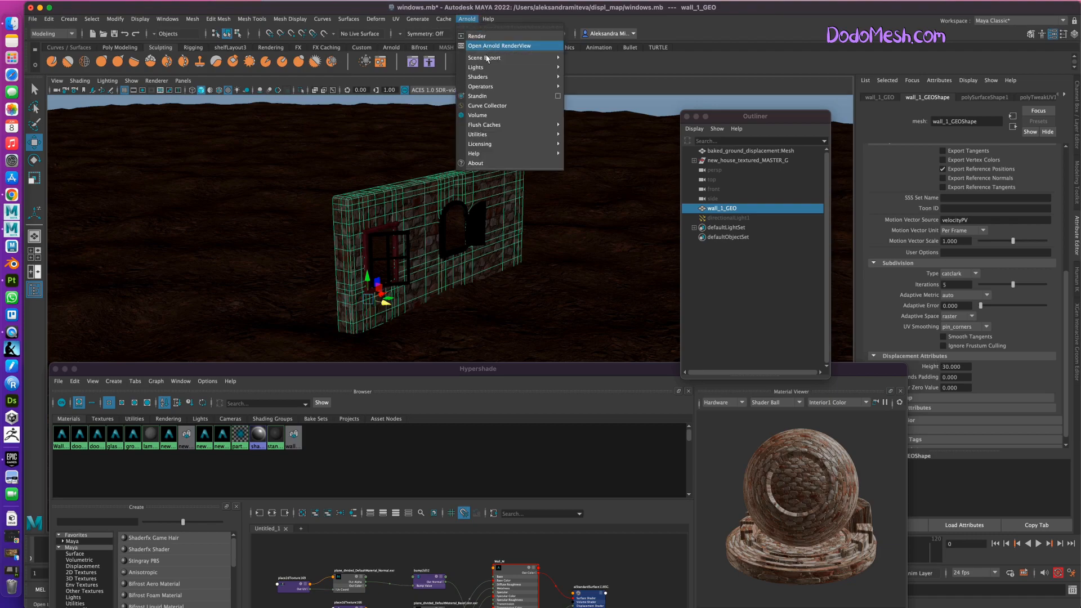
pyautogui.moveTo(512, 134)
pyautogui.click(614, 145)
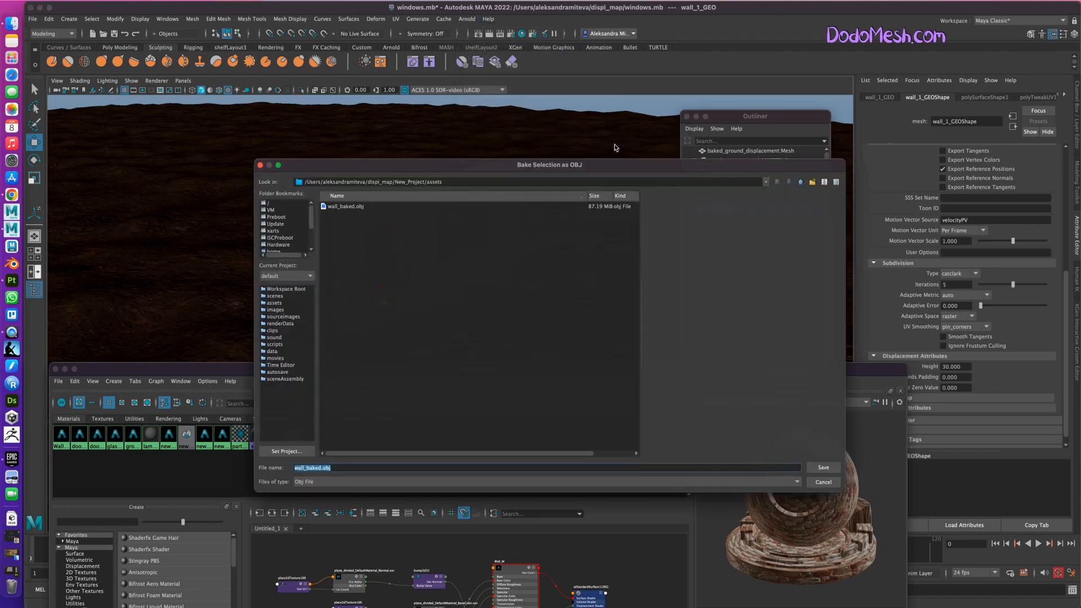
pyautogui.click(339, 202)
pyautogui.click(834, 472)
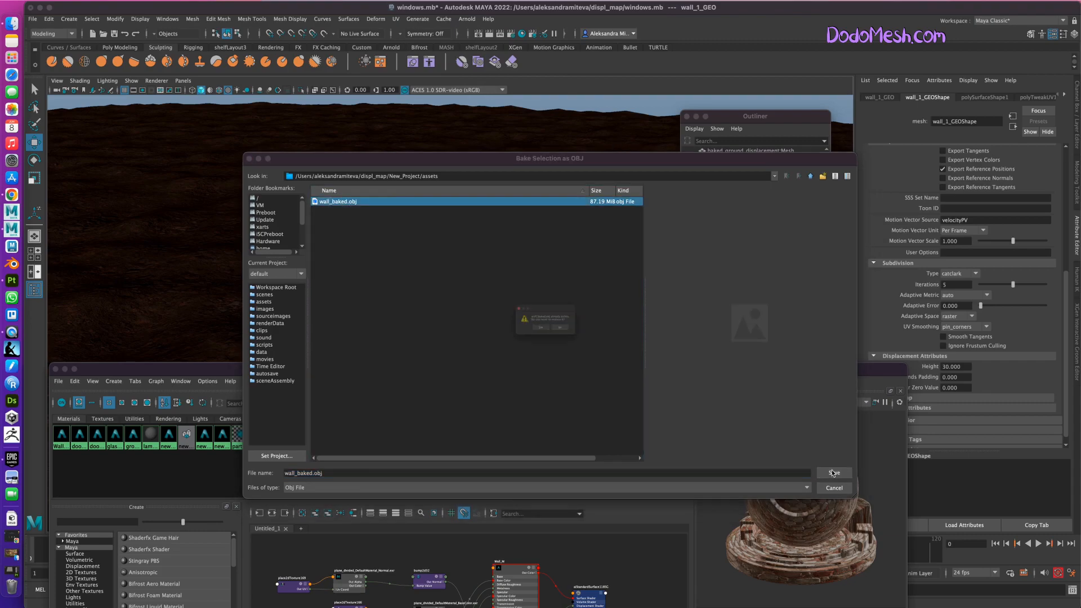
pyautogui.click(531, 333)
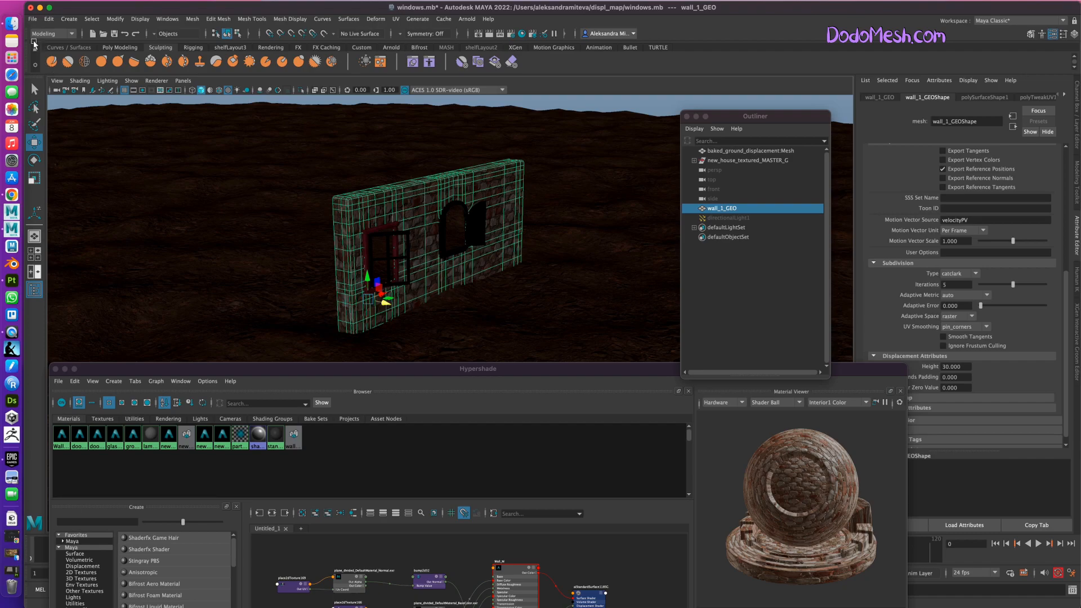
pyautogui.moveTo(496, 368); pyautogui.dragTo(528, 359)
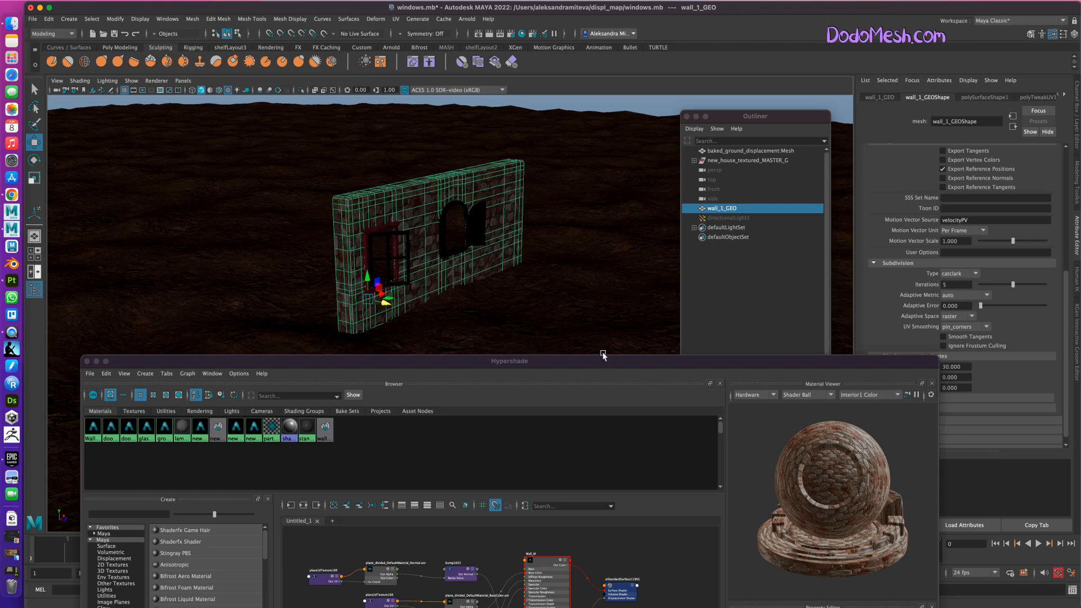
# Import the re-baked wall_baked.obj from the project's assets folder into the scene.
pyautogui.moveTo(608, 361); pyautogui.dragTo(552, 395)
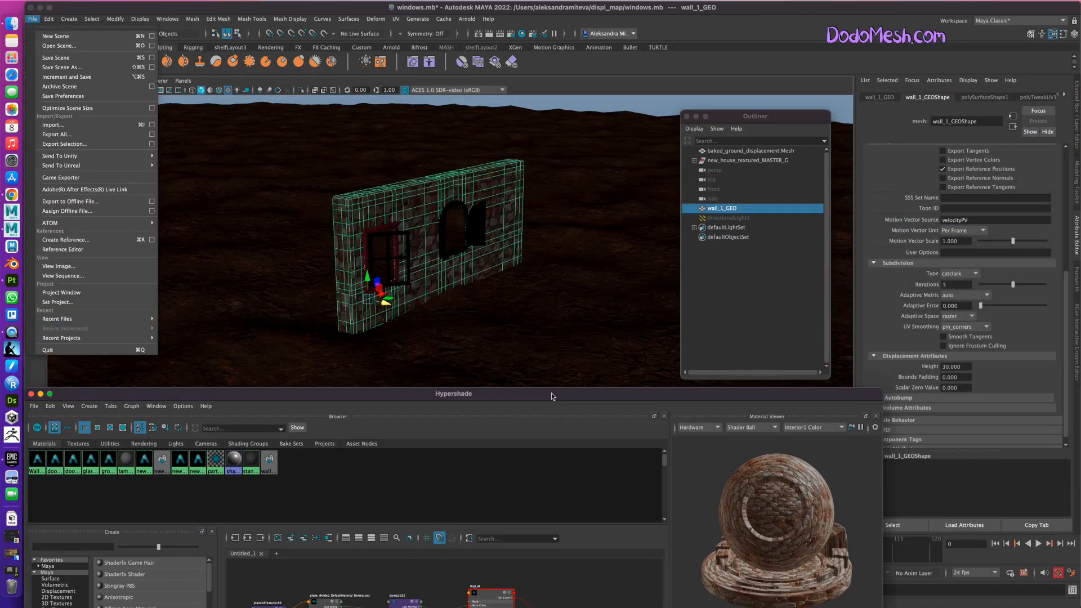
pyautogui.click(33, 20)
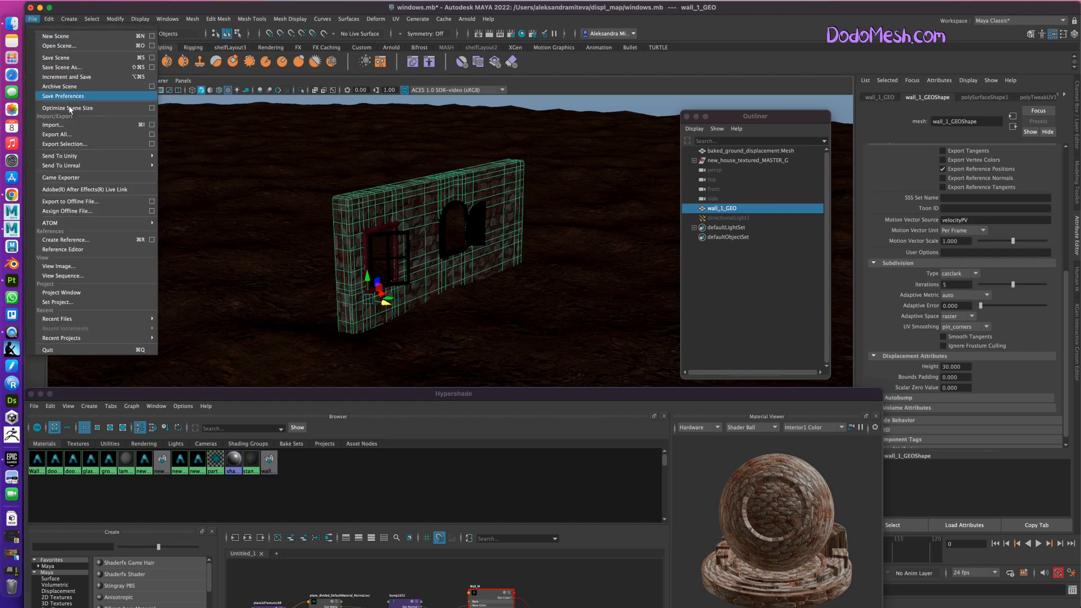
pyautogui.click(80, 125)
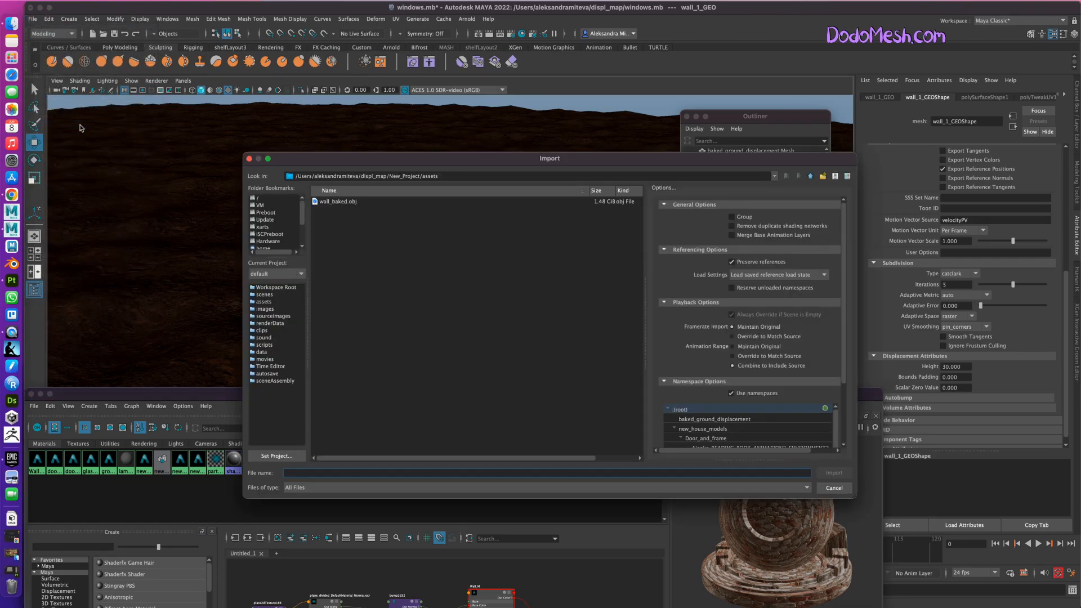
pyautogui.click(342, 202)
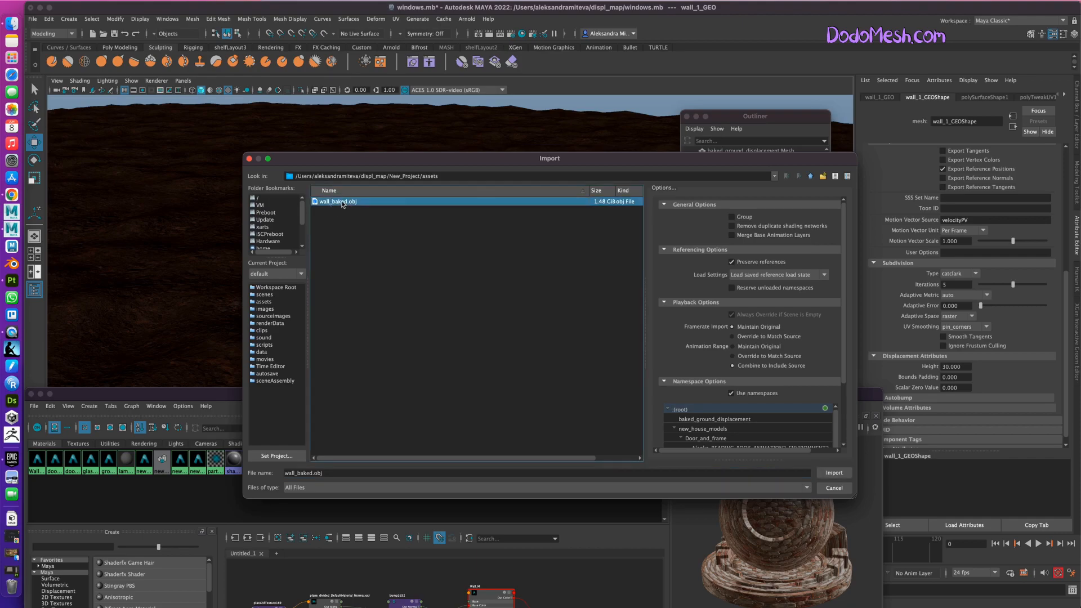
pyautogui.click(835, 475)
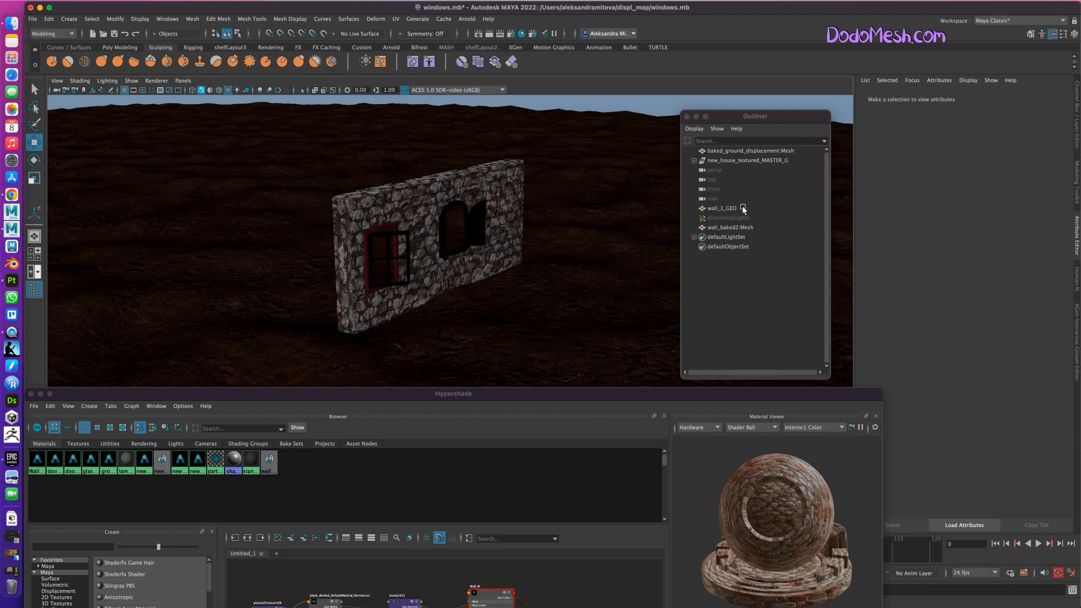
# Center the pivot of wall_baked2:Mesh and move the mesh out in front of the textured wall.
pyautogui.click(732, 208)
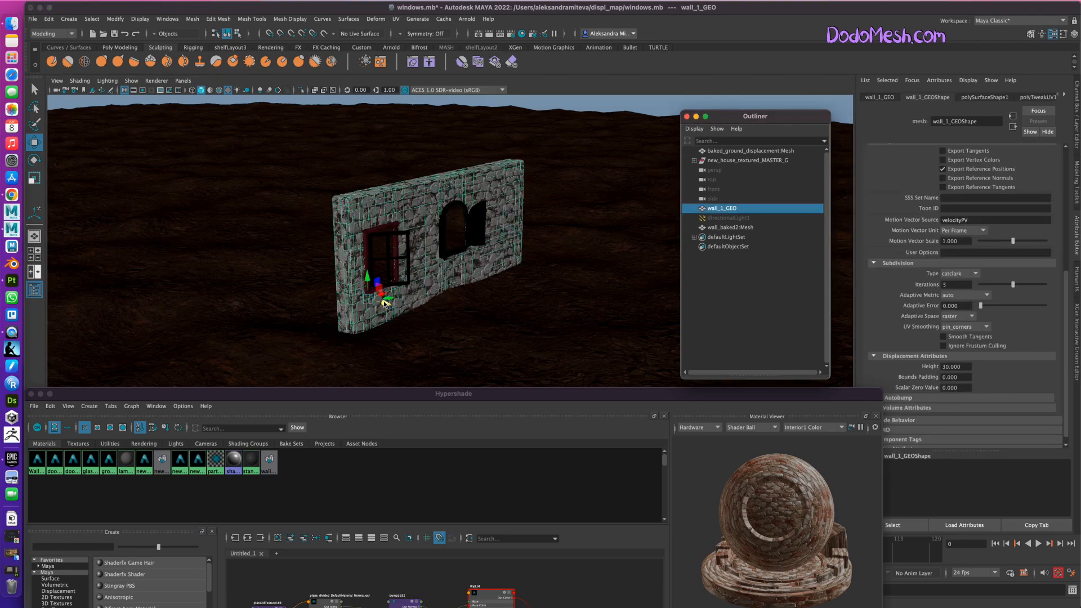
pyautogui.moveTo(381, 302); pyautogui.dragTo(390, 304)
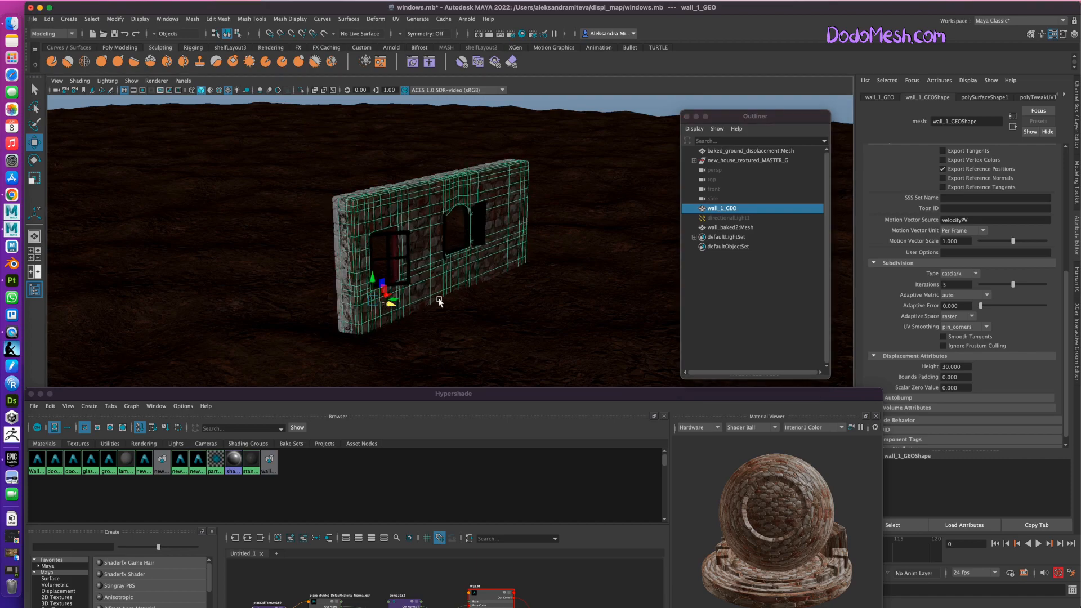
pyautogui.click(729, 228)
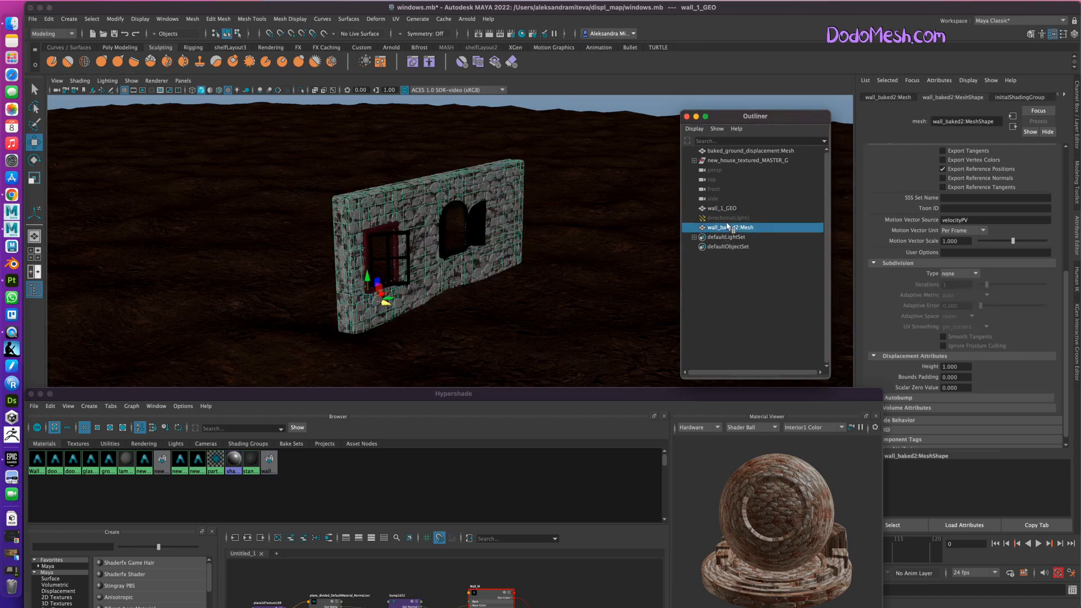
pyautogui.click(114, 19)
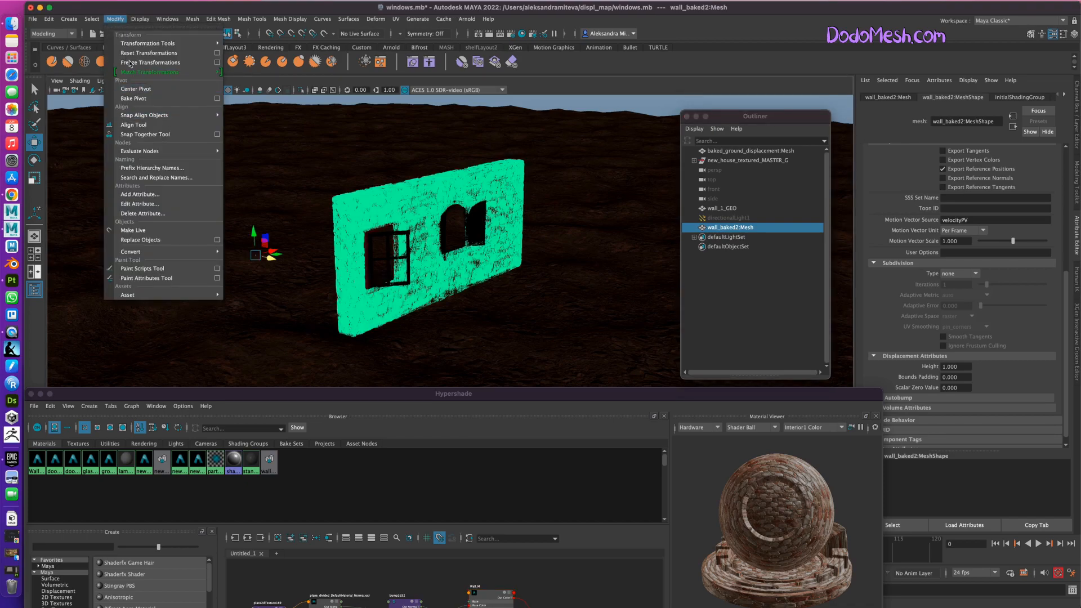
pyautogui.click(138, 88)
pyautogui.moveTo(460, 241); pyautogui.dragTo(574, 285)
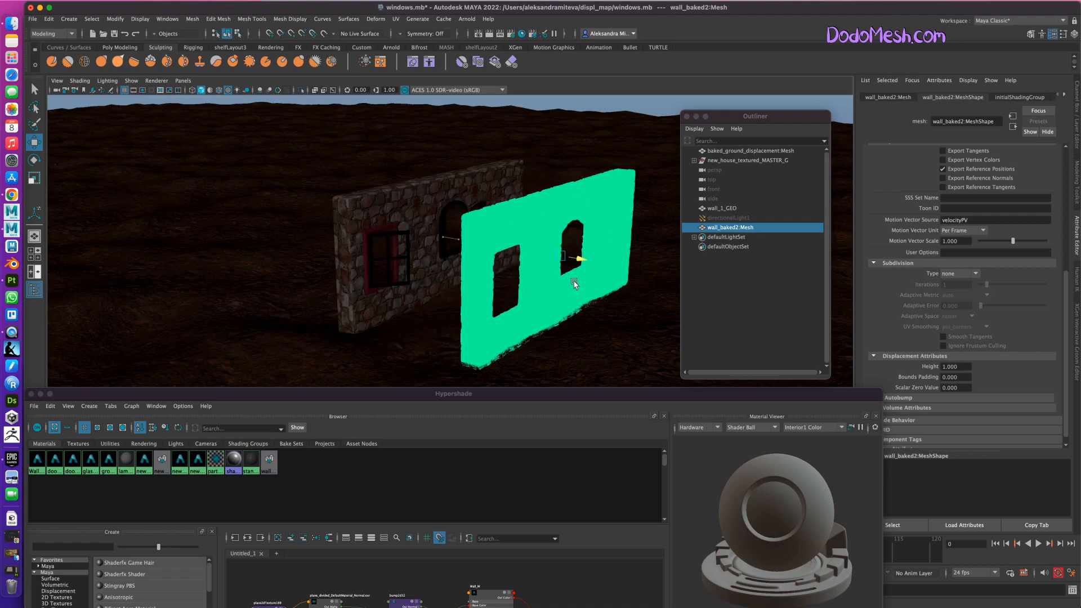
# Examine the stone relief of wall_baked2:Mesh from close up and hide the mesh.
pyautogui.click(643, 107)
pyautogui.keyDown('alt'); pyautogui.moveTo(553, 336); pyautogui.dragTo(794, 298, button='right'); pyautogui.keyUp('alt')
pyautogui.keyDown('alt'); pyautogui.moveTo(621, 357); pyautogui.dragTo(503, 329); pyautogui.keyUp('alt')
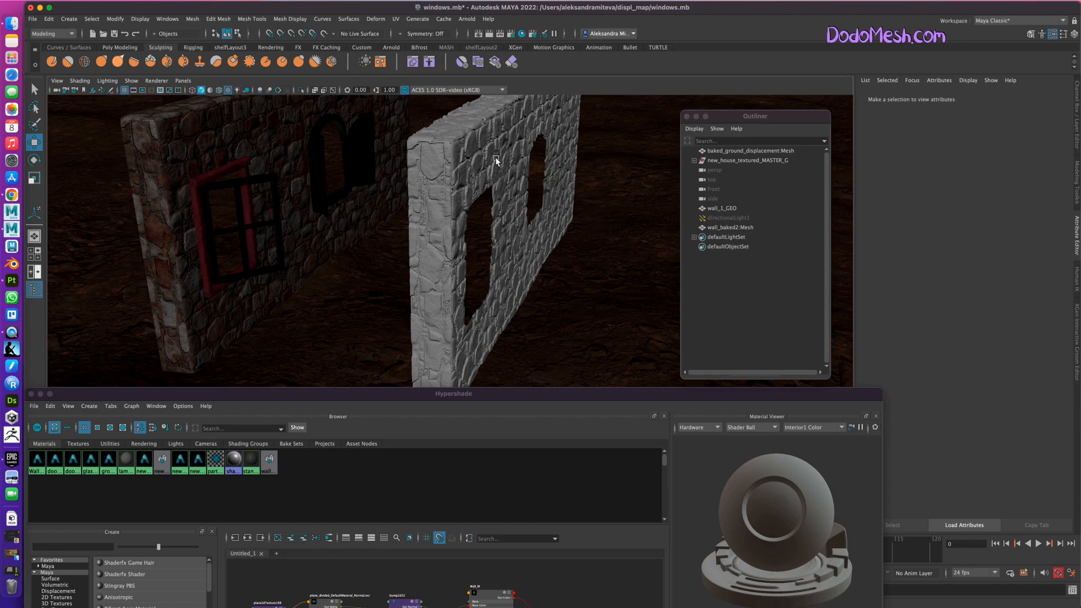
pyautogui.click(732, 228)
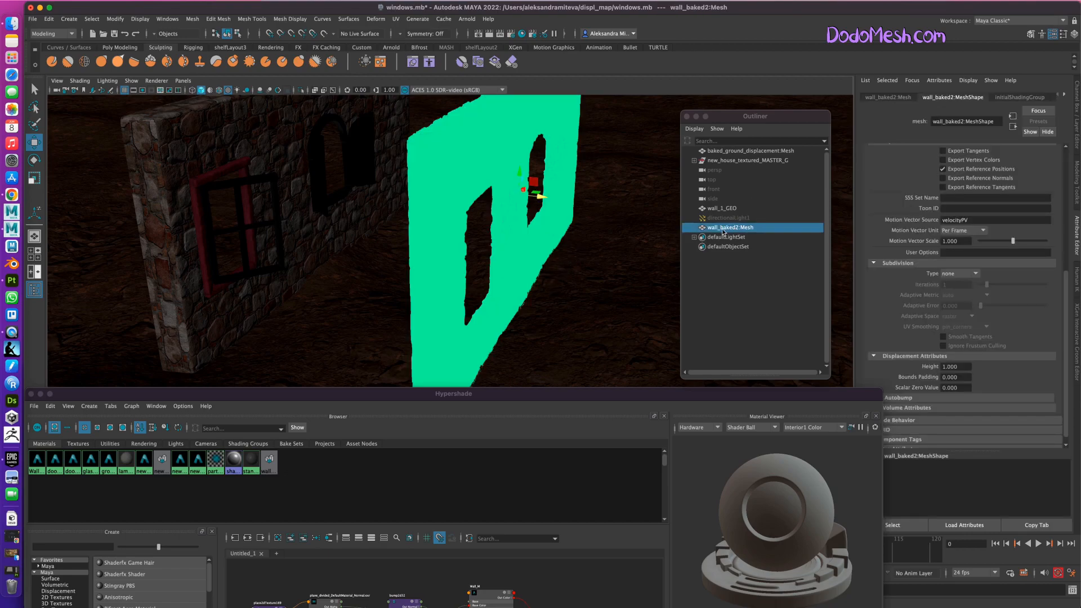
pyautogui.hotkey('ctrl', 'h')
# Add an Arnold Physical Sky light to the scene.
pyautogui.keyDown('alt'); pyautogui.moveTo(560, 312); pyautogui.dragTo(567, 308); pyautogui.keyUp('alt')
pyautogui.keyDown('alt'); pyautogui.moveTo(555, 309); pyautogui.dragTo(451, 294, button='right'); pyautogui.keyUp('alt')
pyautogui.keyDown('alt'); pyautogui.moveTo(451, 294); pyautogui.dragTo(536, 309); pyautogui.keyUp('alt')
pyautogui.click(364, 165)
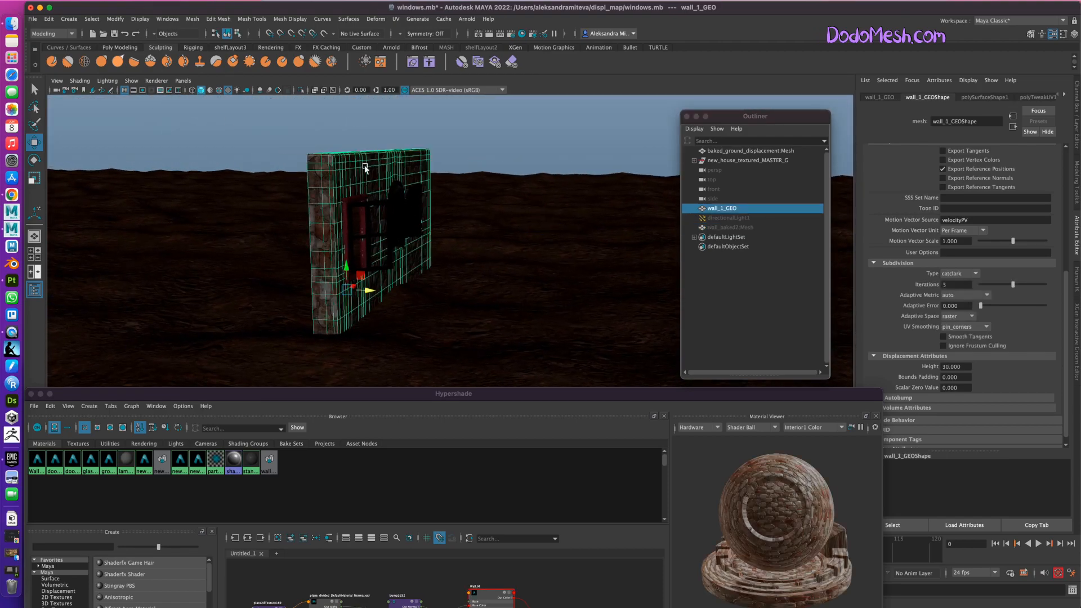
pyautogui.click(467, 19)
pyautogui.moveTo(491, 68)
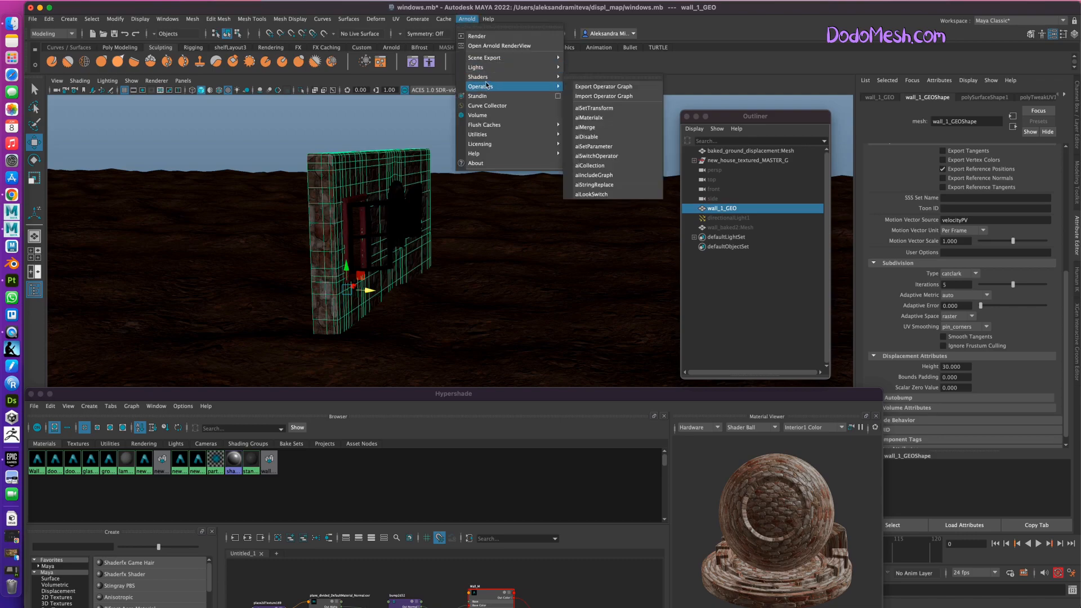
pyautogui.click(601, 115)
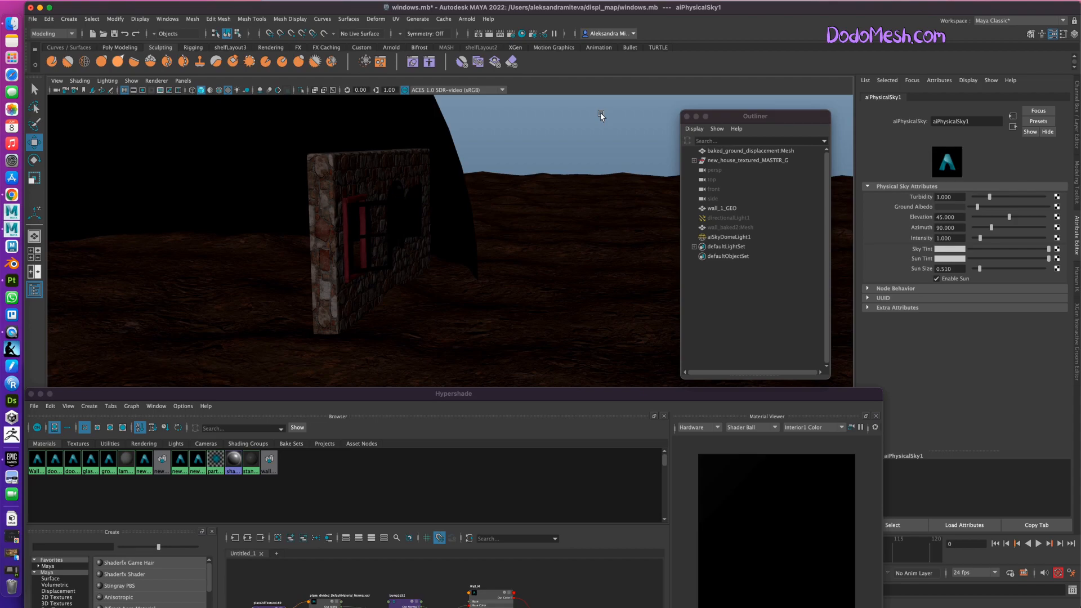
# Close the Hypershade, show the Modeling Toolkit, and set the viewport to untextured shading with object selection.
pyautogui.moveTo(525, 283); pyautogui.dragTo(333, 259, button='right')
pyautogui.keyDown('alt'); pyautogui.moveTo(495, 239); pyautogui.dragTo(417, 265, button='right'); pyautogui.keyUp('alt')
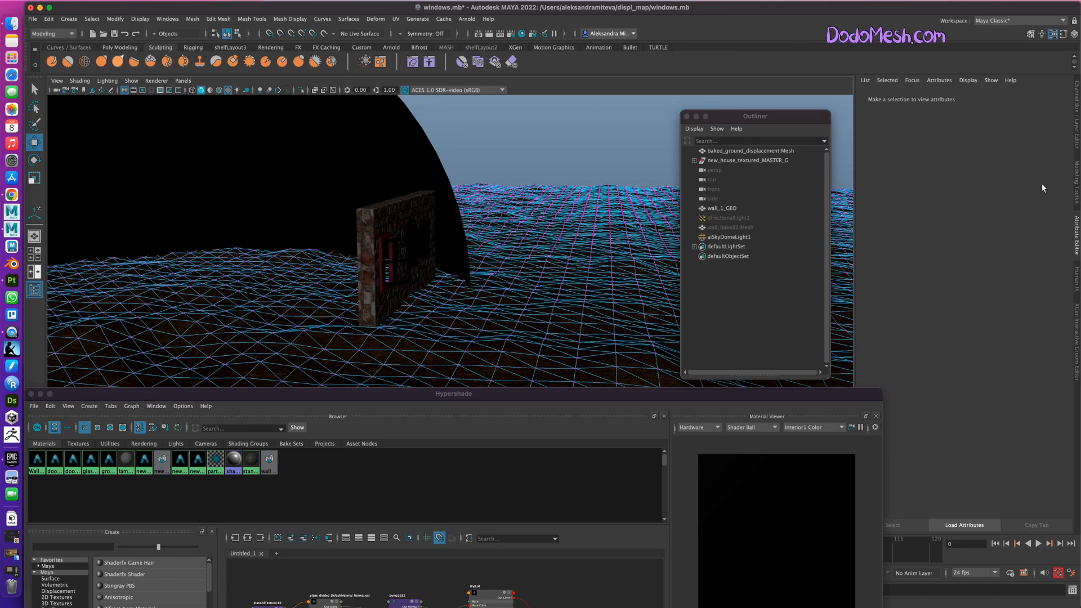
pyautogui.moveTo(385, 393); pyautogui.dragTo(550, 258)
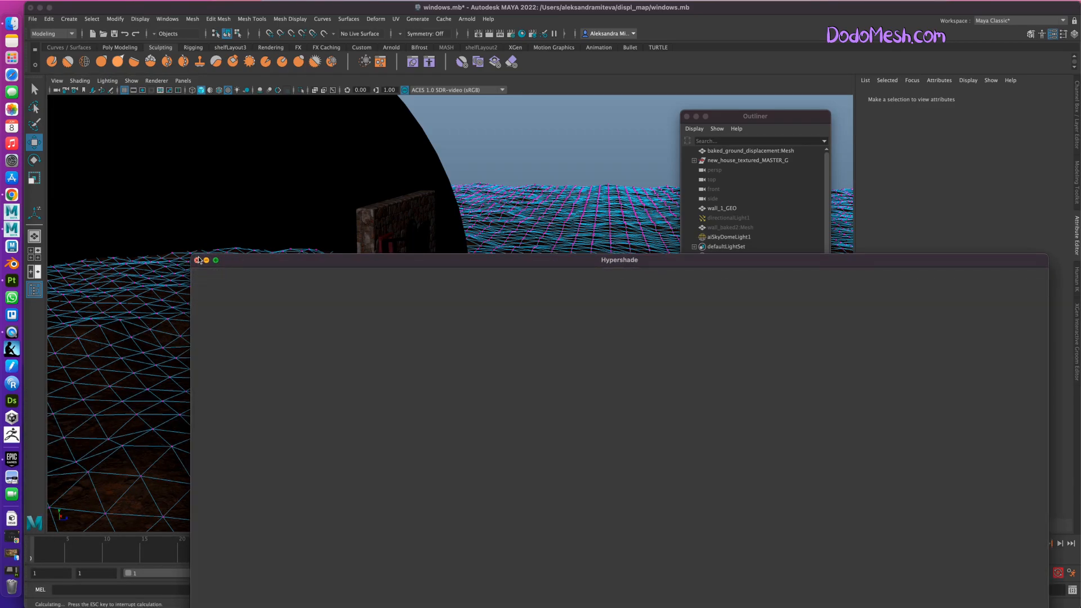
pyautogui.click(197, 260)
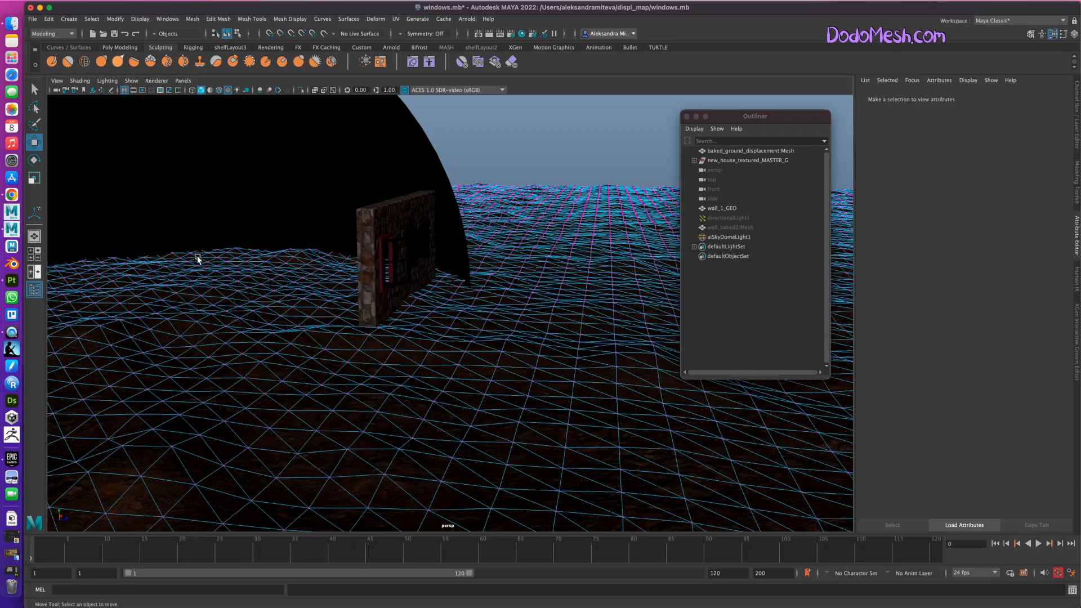
pyautogui.click(1073, 178)
pyautogui.press('5')
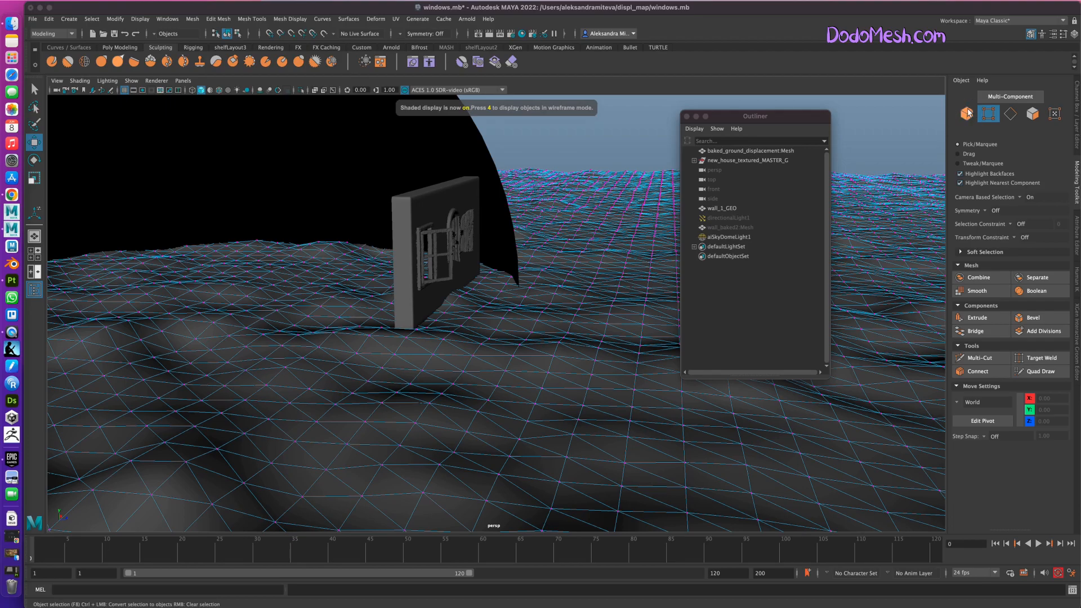
pyautogui.click(967, 113)
# Scale aiSkyDomeLight1 uniformly to about 3.46 so the dome surrounds the wall and ground.
pyautogui.keyDown('alt'); pyautogui.moveTo(552, 352); pyautogui.dragTo(386, 210); pyautogui.keyUp('alt')
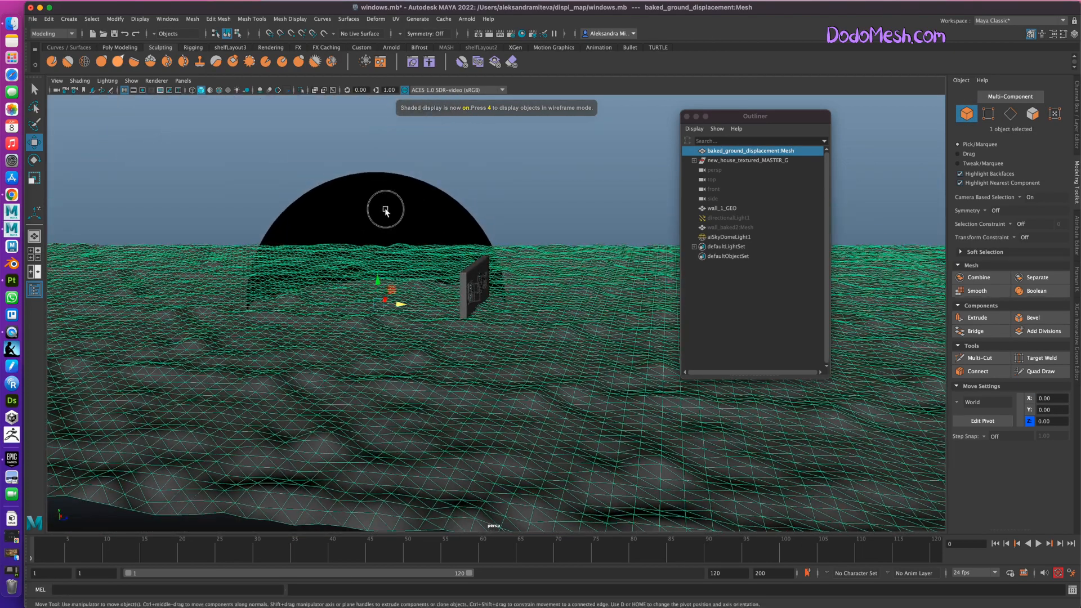
pyautogui.click(386, 209)
pyautogui.keyDown('alt'); pyautogui.moveTo(533, 415); pyautogui.dragTo(533, 444); pyautogui.keyUp('alt')
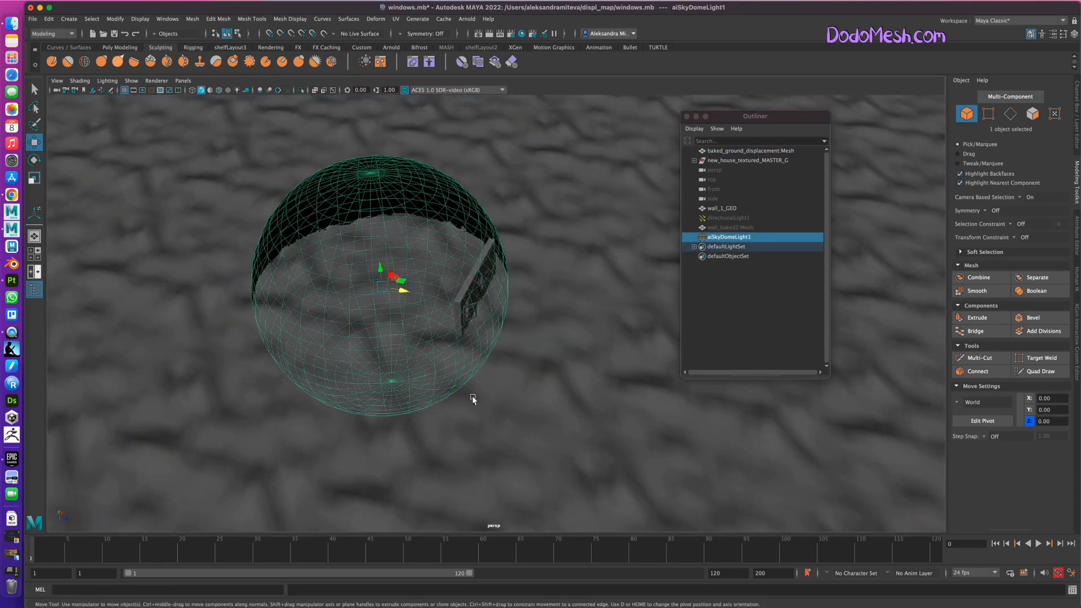
pyautogui.press('b')
pyautogui.keyDown('alt'); pyautogui.moveTo(415, 316); pyautogui.dragTo(430, 349); pyautogui.keyUp('alt')
pyautogui.press('r')
pyautogui.moveTo(405, 285); pyautogui.dragTo(958, 422)
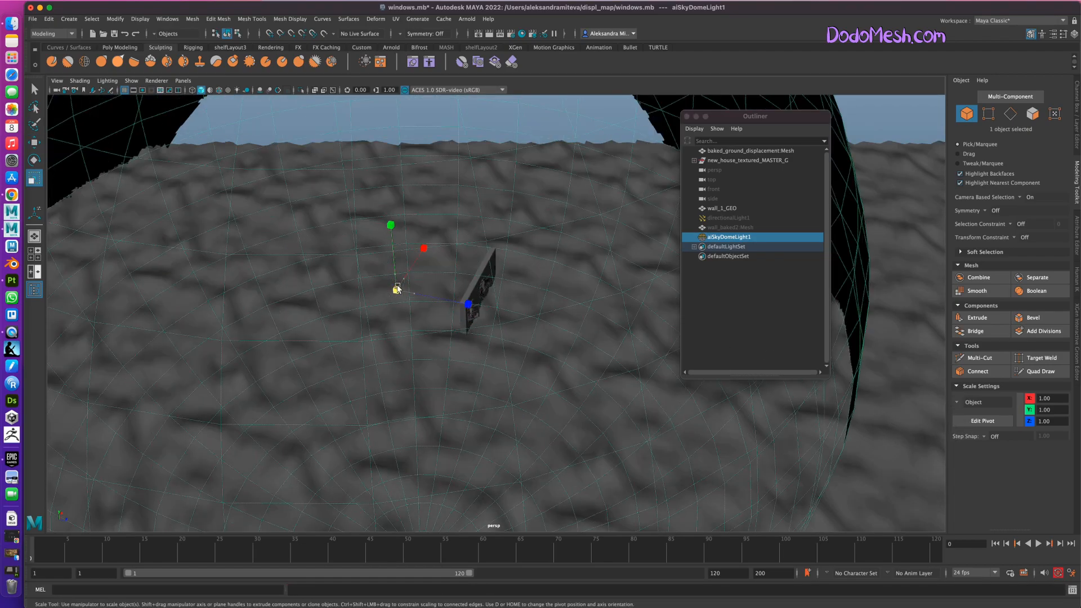
pyautogui.keyDown('alt'); pyautogui.moveTo(518, 460); pyautogui.dragTo(524, 437); pyautogui.keyUp('alt')
pyautogui.keyDown('alt'); pyautogui.moveTo(524, 437); pyautogui.dragTo(931, 420, button='right'); pyautogui.keyUp('alt')
pyautogui.moveTo(326, 273); pyautogui.dragTo(160, 261)
pyautogui.keyDown('alt'); pyautogui.moveTo(575, 399); pyautogui.dragTo(560, 440); pyautogui.keyUp('alt')
pyautogui.keyDown('alt'); pyautogui.moveTo(560, 440); pyautogui.dragTo(693, 412, button='right'); pyautogui.keyUp('alt')
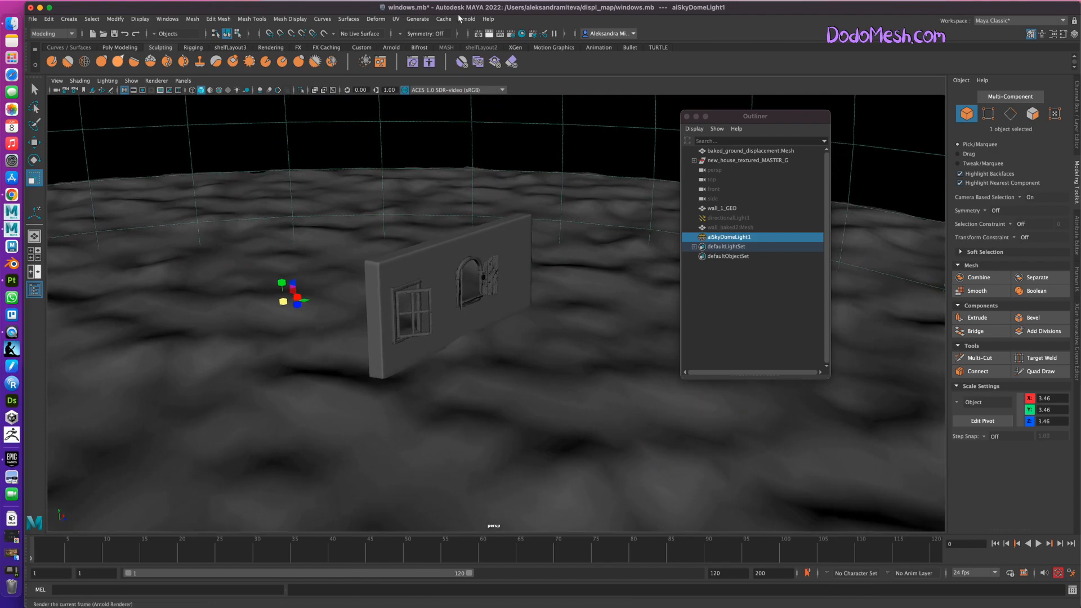
# Create an Arnold area light, scale it to about 317, and place it in front of the wall at about Y 327, Z 1211.
pyautogui.click(467, 19)
pyautogui.moveTo(476, 67)
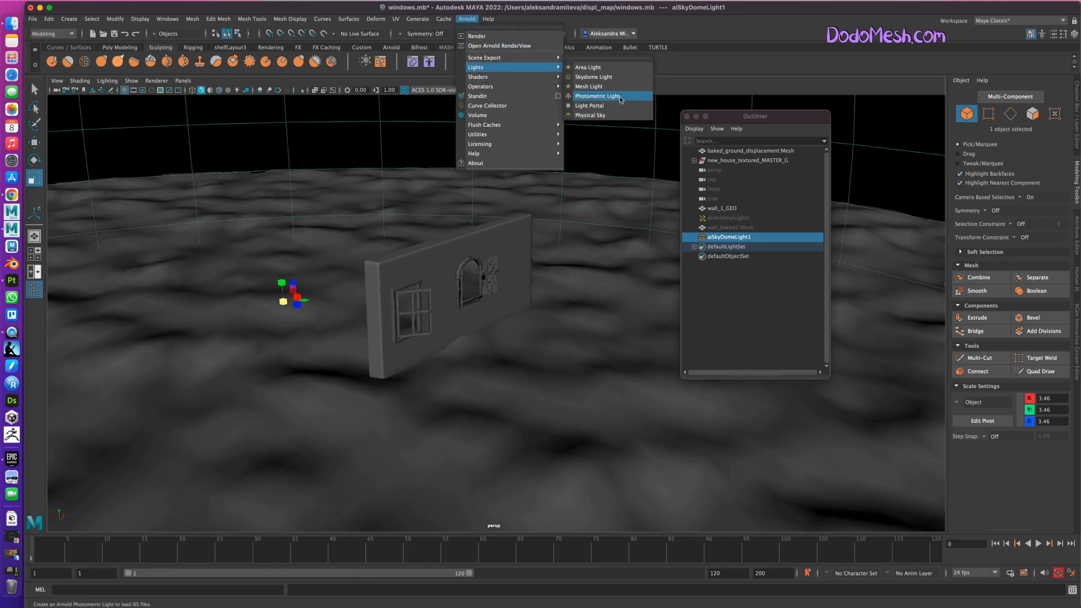
pyautogui.click(605, 68)
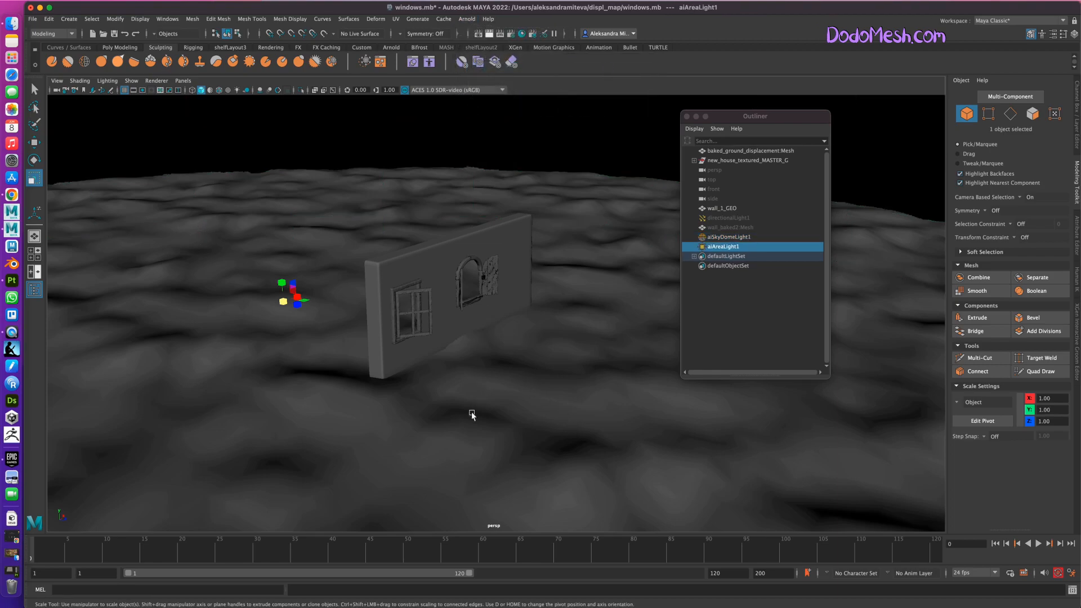
pyautogui.moveTo(285, 299); pyautogui.dragTo(425, 265)
pyautogui.press('e')
pyautogui.moveTo(295, 299); pyautogui.dragTo(590, 389)
pyautogui.press('w')
pyautogui.moveTo(577, 343); pyautogui.dragTo(603, 234)
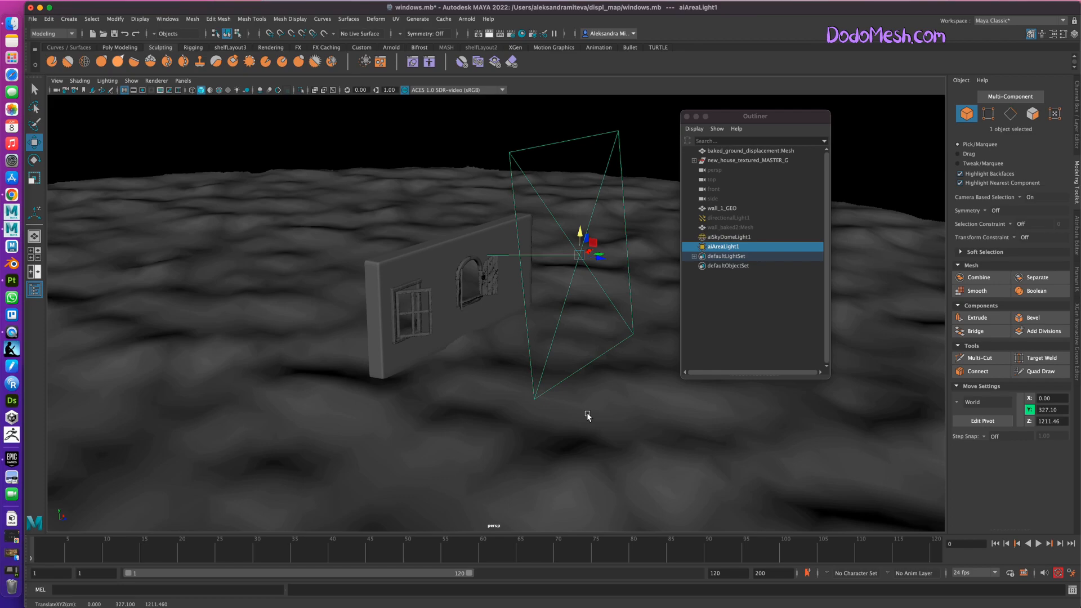
# Adjust the rotation of aiAreaLight1 in front of the wall and widen it to about 380 along X.
pyautogui.keyDown('alt'); pyautogui.moveTo(592, 449); pyautogui.dragTo(691, 390); pyautogui.keyUp('alt')
pyautogui.press('e')
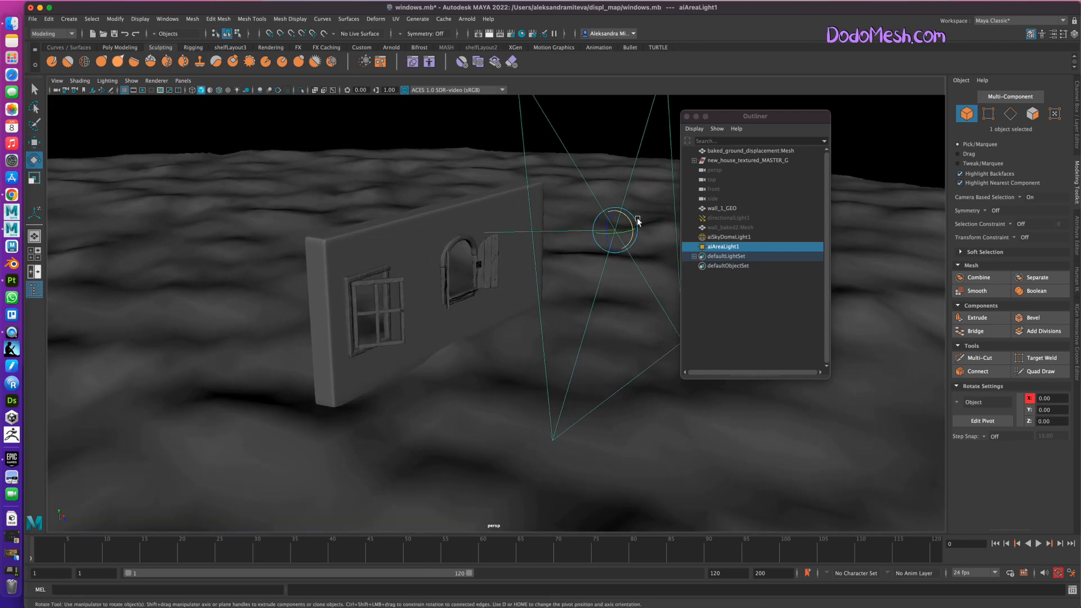
pyautogui.moveTo(631, 219); pyautogui.dragTo(629, 219)
pyautogui.keyDown('alt'); pyautogui.moveTo(589, 456); pyautogui.dragTo(469, 466); pyautogui.keyUp('alt')
pyautogui.press('r')
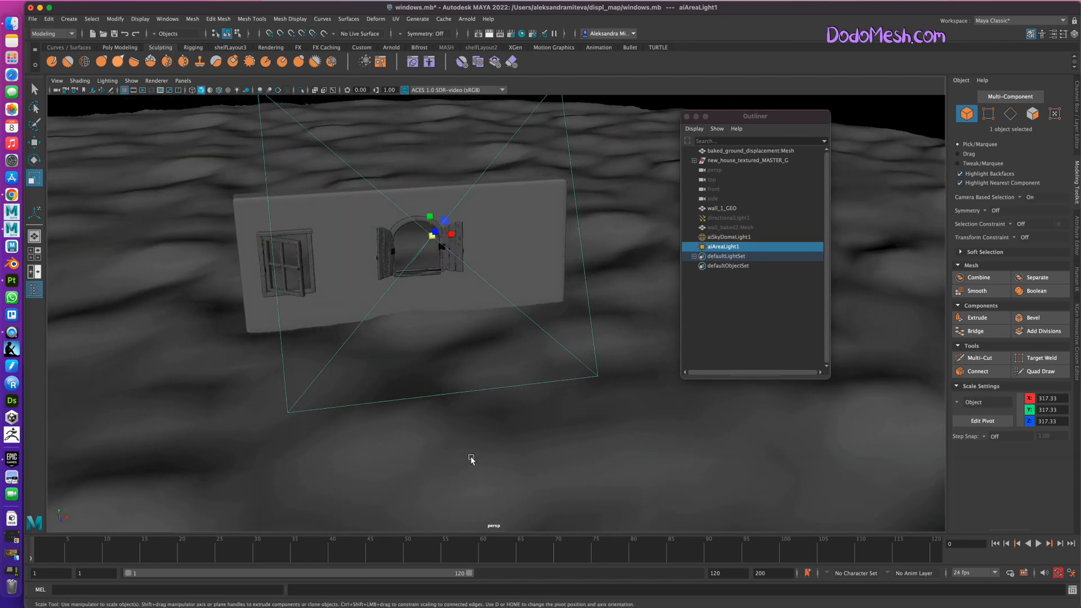
pyautogui.moveTo(451, 234)
pyautogui.mouseDown()
pyautogui.moveTo(555, 231)
pyautogui.moveTo(455, 236)
pyautogui.mouseUp()
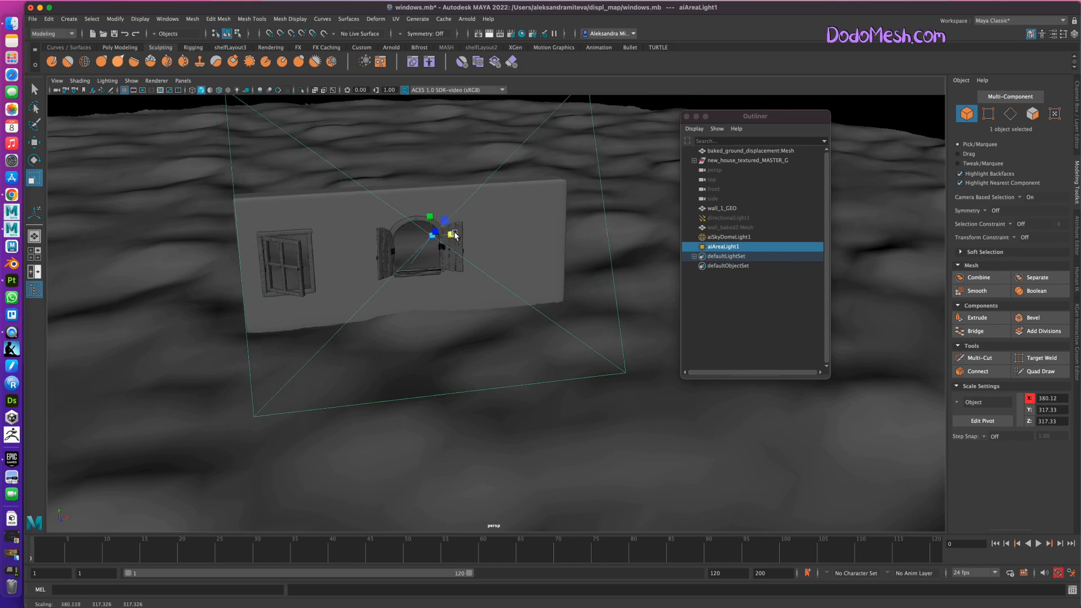
pyautogui.keyDown('alt'); pyautogui.moveTo(701, 405); pyautogui.dragTo(704, 442); pyautogui.keyUp('alt')
# Try to open the Arnold RenderView, checking the other open applications for its window.
pyautogui.click(464, 20)
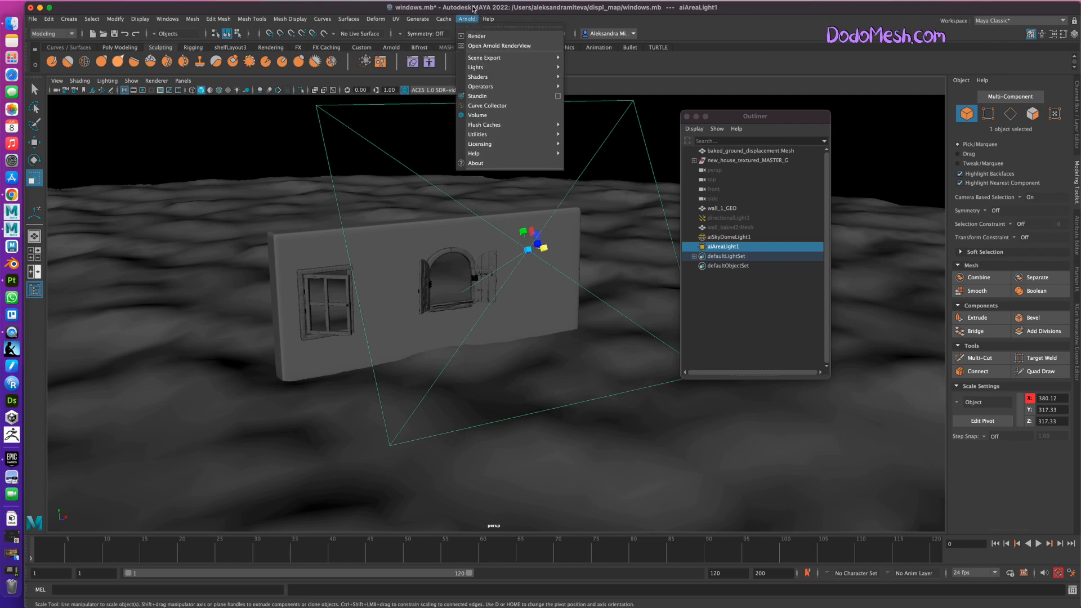
pyautogui.click(486, 47)
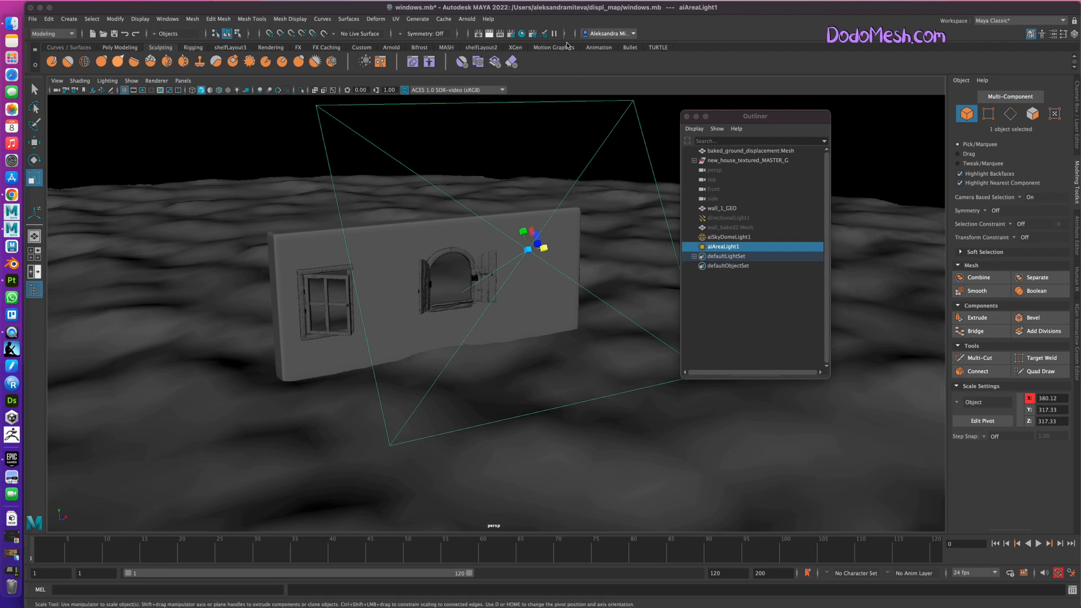
pyautogui.click(466, 19)
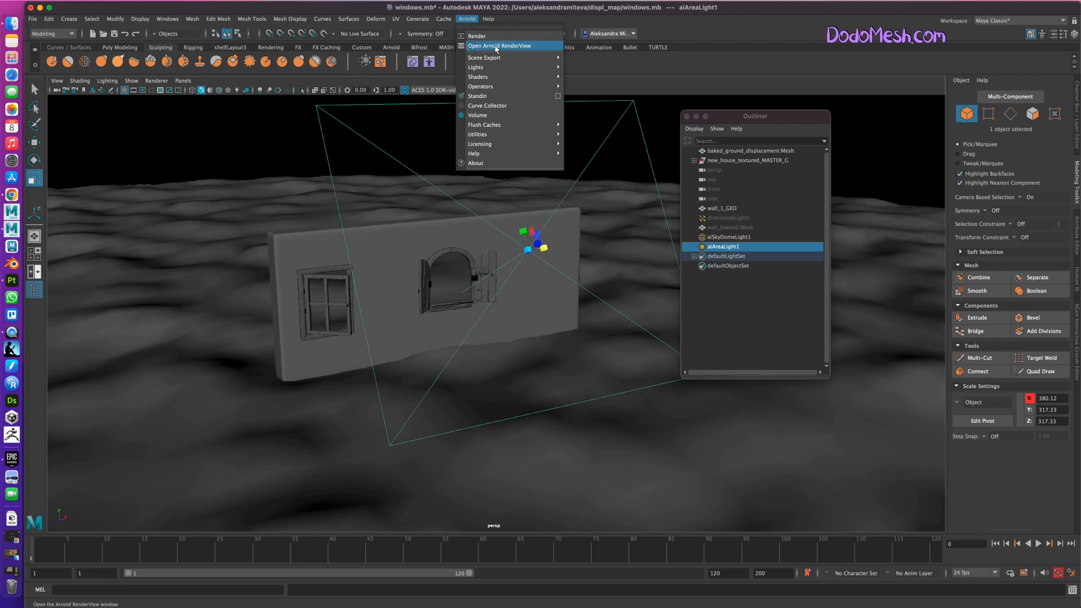
pyautogui.click(496, 47)
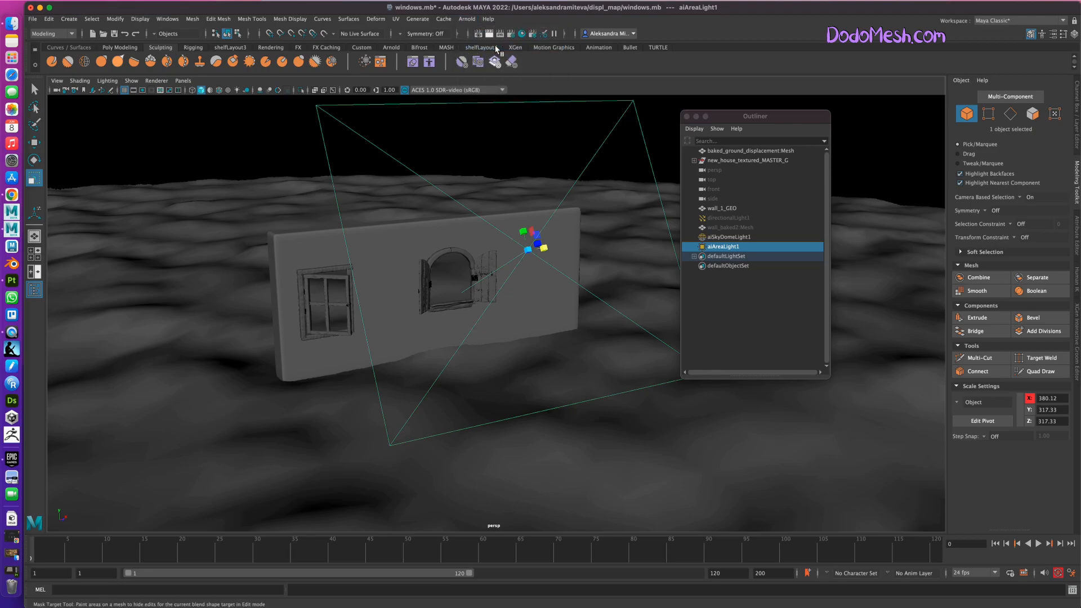
pyautogui.click(11, 554)
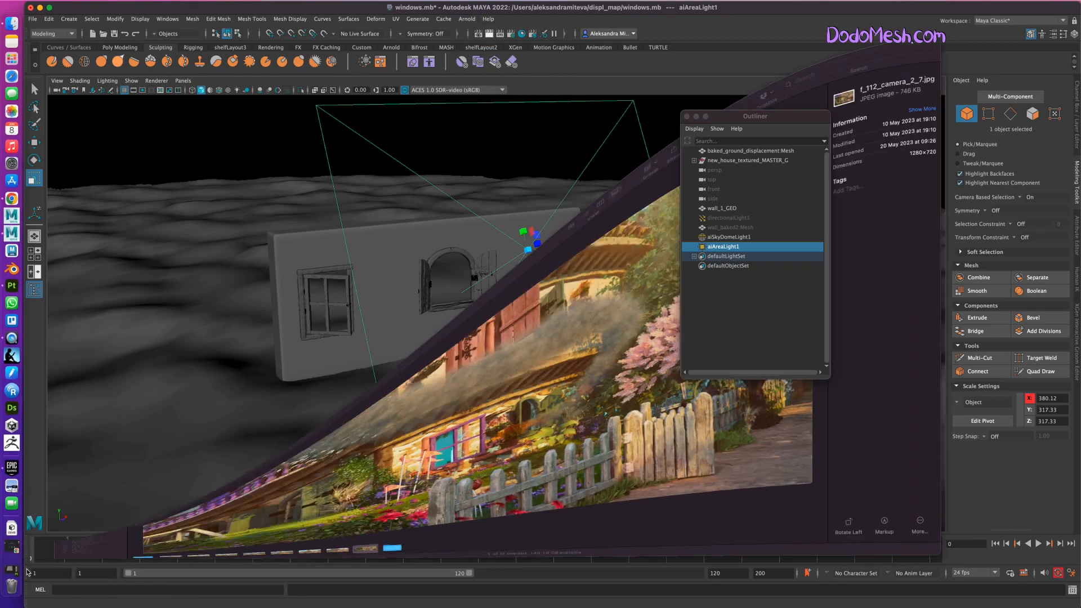
pyautogui.click(90, 49)
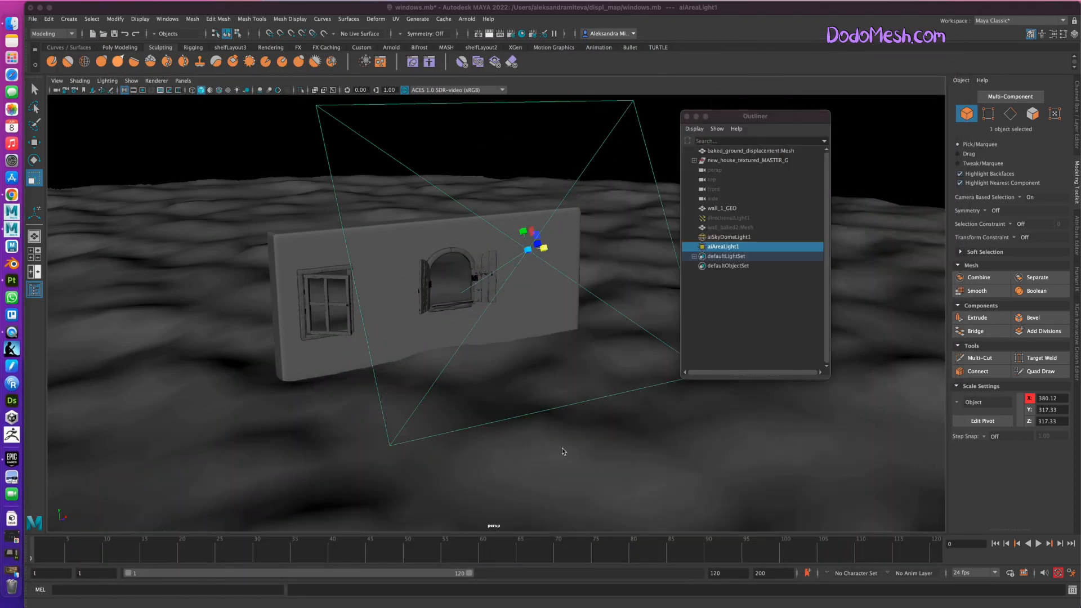
pyautogui.click(760, 459)
pyautogui.keyDown('alt'); pyautogui.moveTo(764, 460); pyautogui.dragTo(656, 428); pyautogui.keyUp('alt')
pyautogui.click(467, 18)
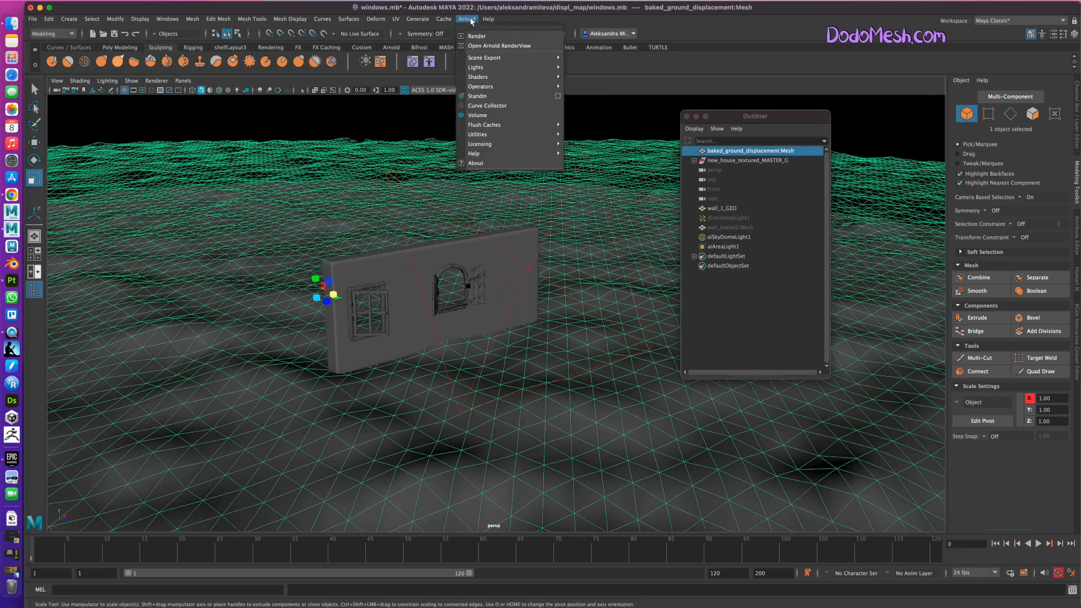
pyautogui.click(497, 46)
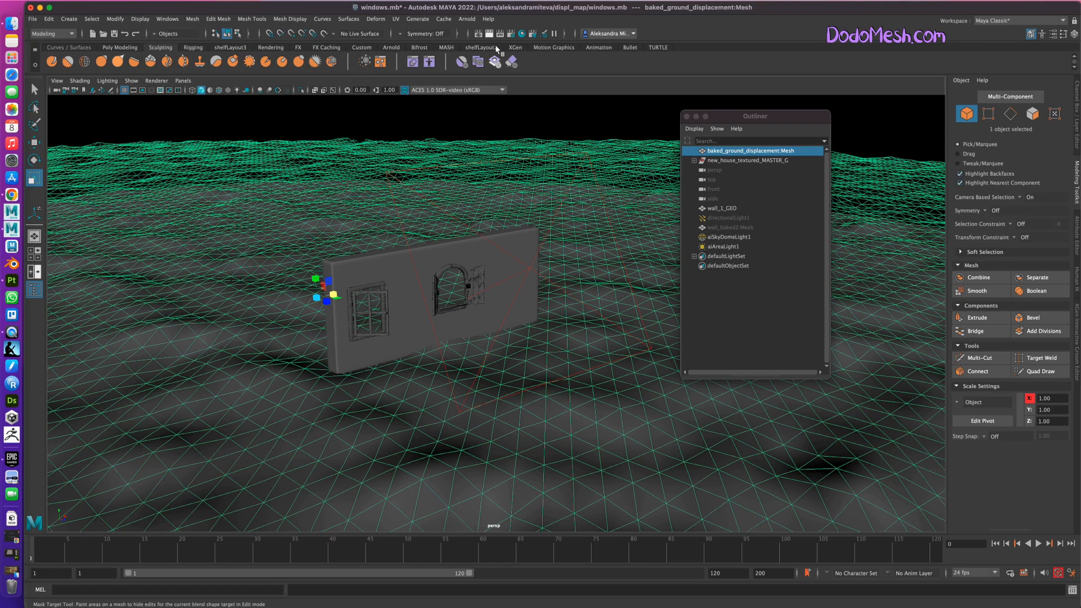
pyautogui.press('super+Tab')
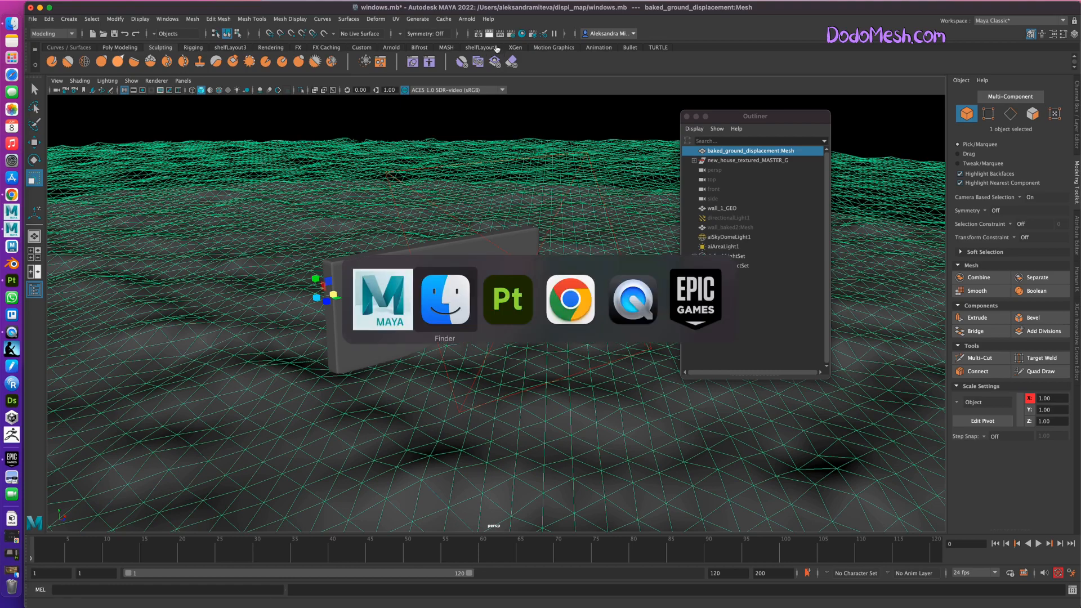
pyautogui.press('super+Tab')
pyautogui.press('super+Tab')
pyautogui.press('super+Tab')
pyautogui.press('super+Tab')
pyautogui.press('super+Tab')
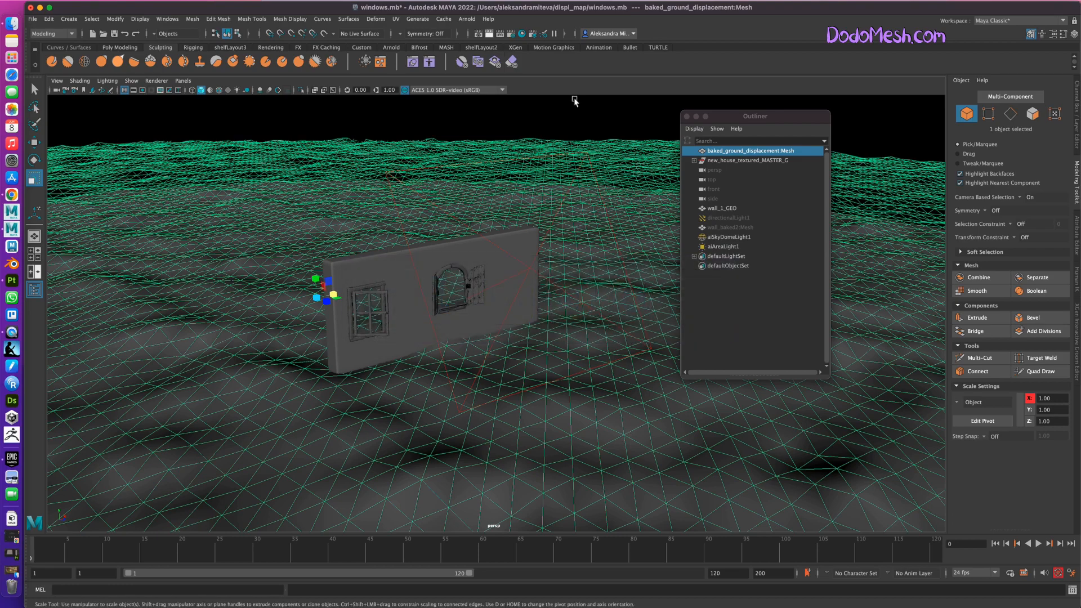
# Open the Render Settings and examine the Arnold Renderer sampling settings.
pyautogui.click(511, 33)
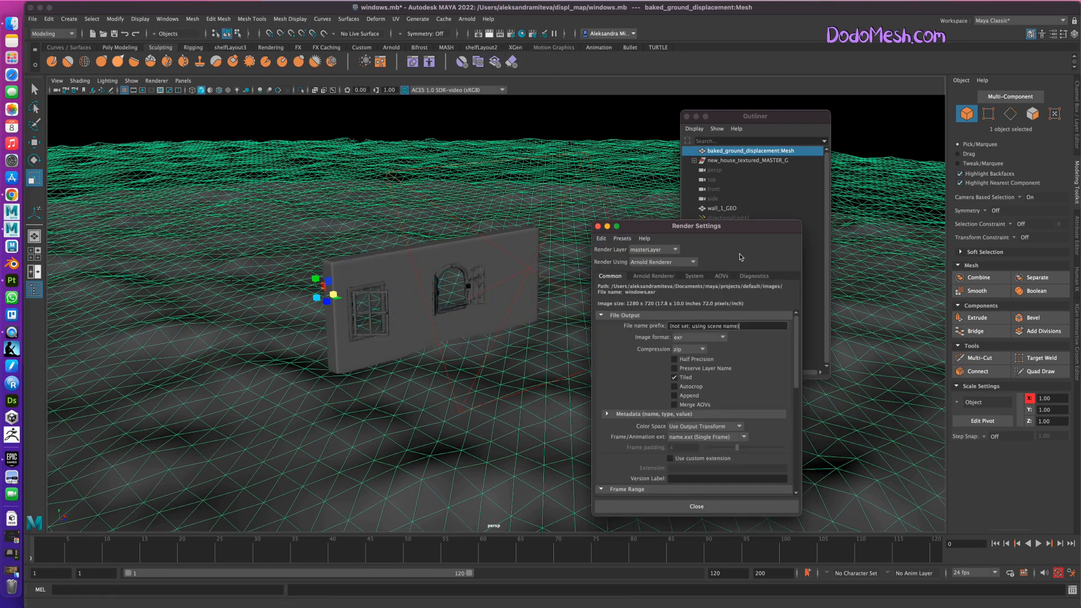
pyautogui.click(656, 277)
pyautogui.click(610, 275)
pyautogui.click(654, 276)
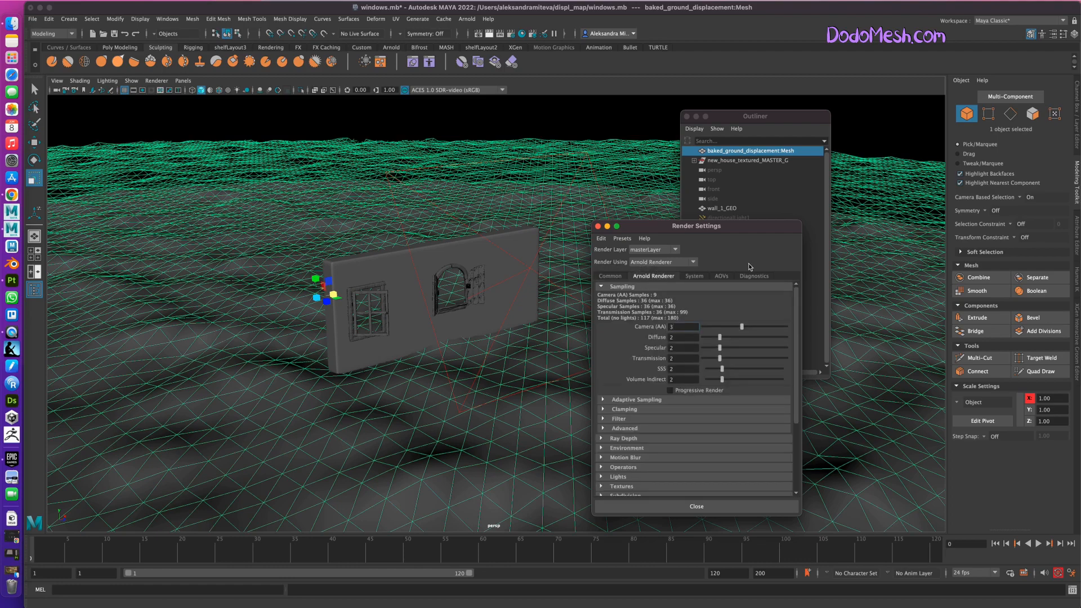
# Open the Arnold RenderView and start rendering the scene through the perspective camera.
pyautogui.click(467, 19)
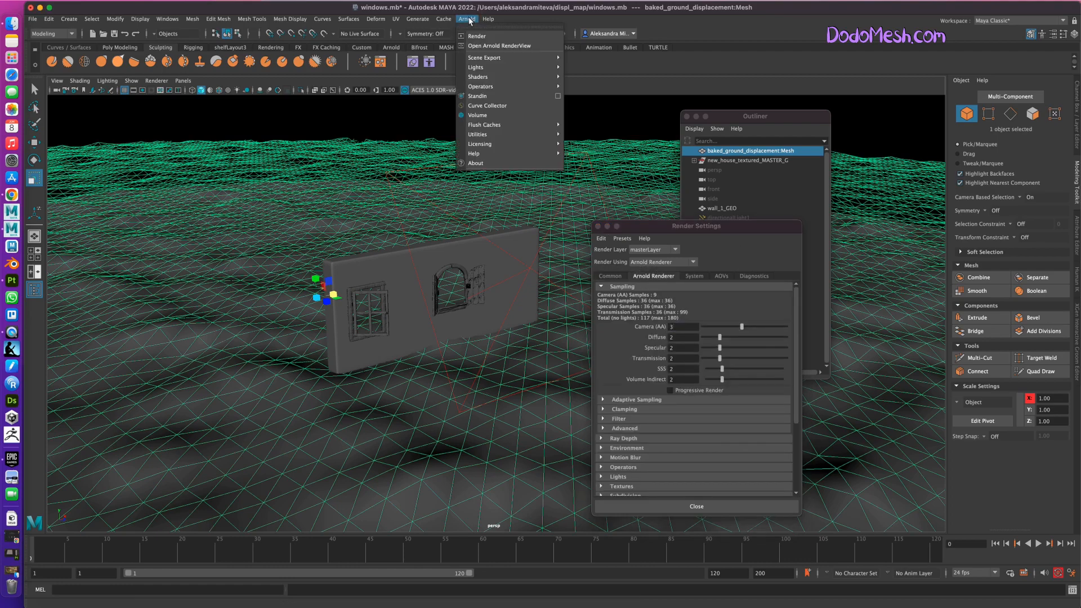
pyautogui.click(490, 47)
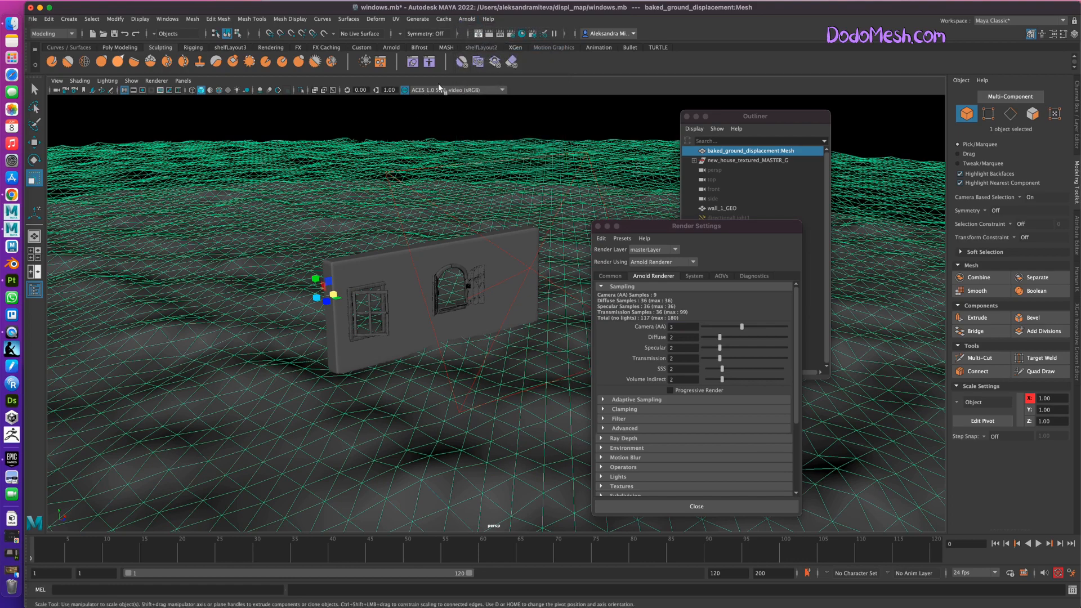
pyautogui.click(476, 20)
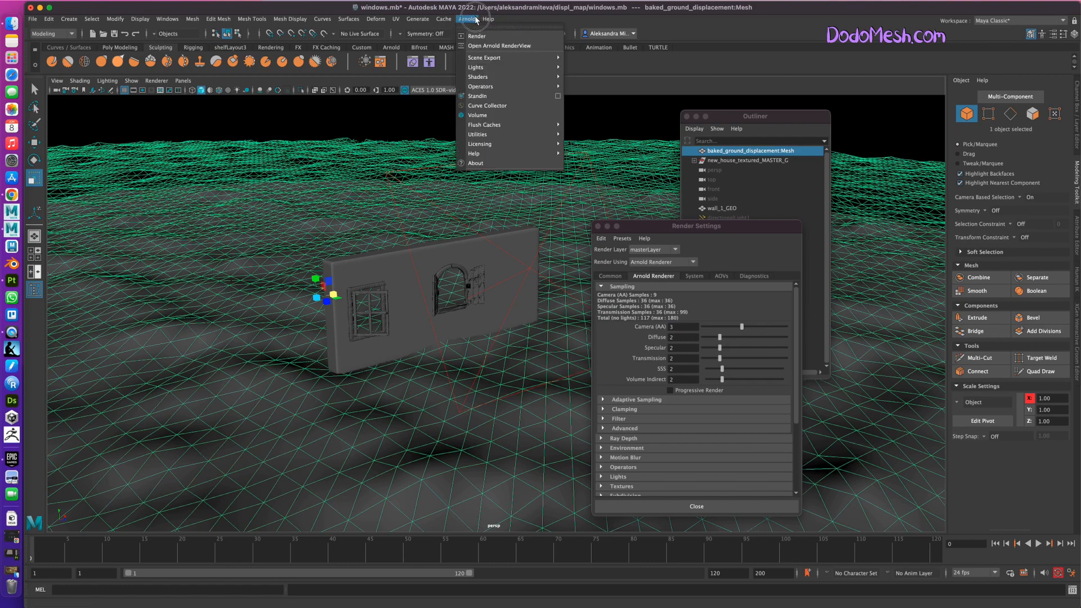
pyautogui.click(486, 47)
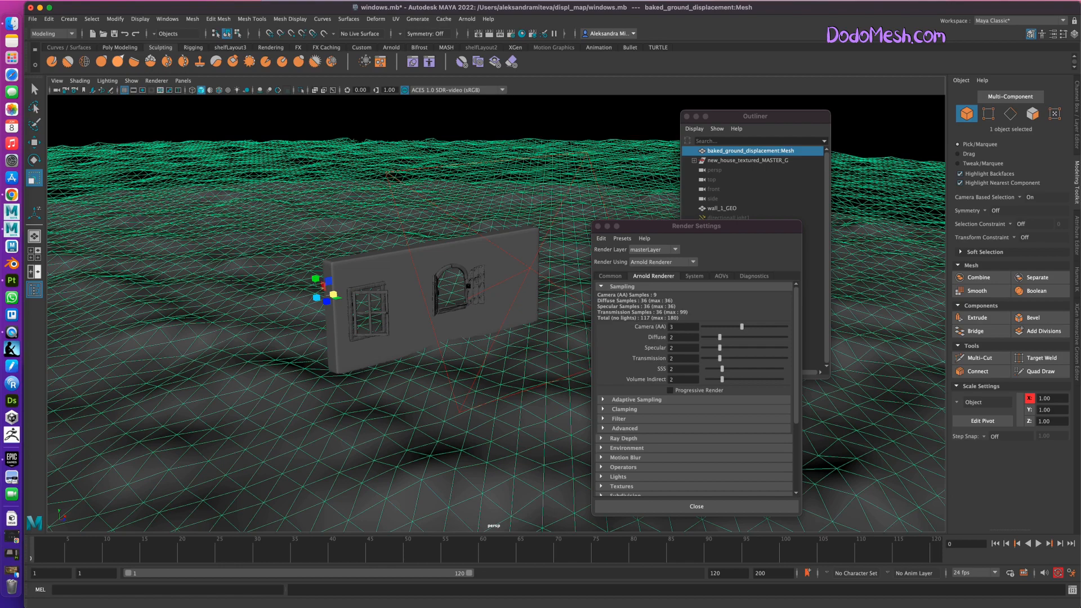
pyautogui.moveTo(715, 48); pyautogui.dragTo(508, 273)
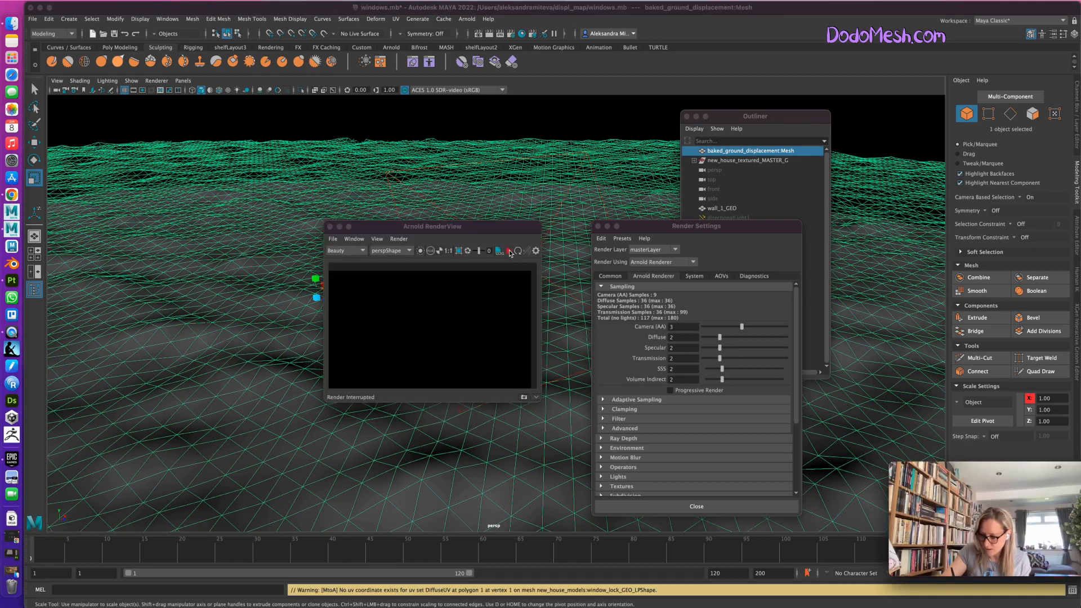
pyautogui.click(509, 251)
# Enlarge the Arnold RenderView window and close the Render Settings.
pyautogui.moveTo(500, 228); pyautogui.dragTo(520, 231)
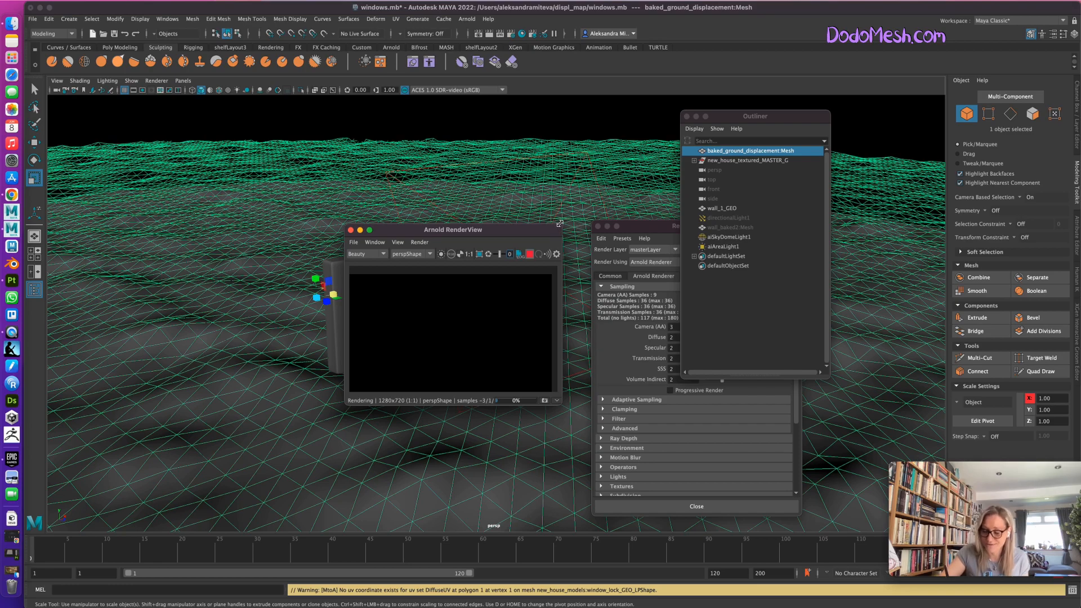
pyautogui.moveTo(559, 226); pyautogui.dragTo(624, 166)
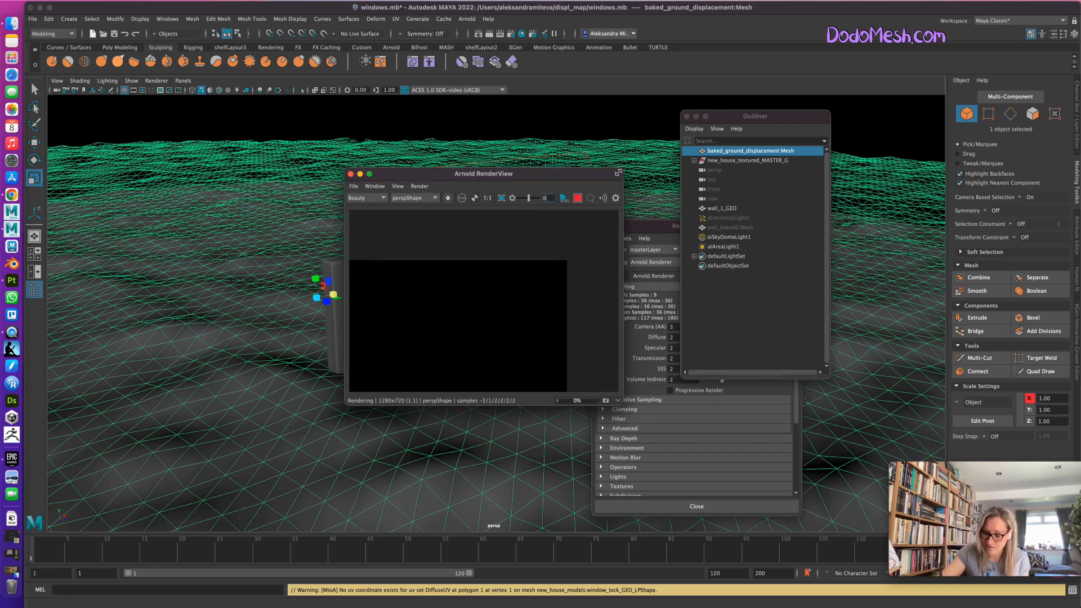
pyautogui.click(648, 226)
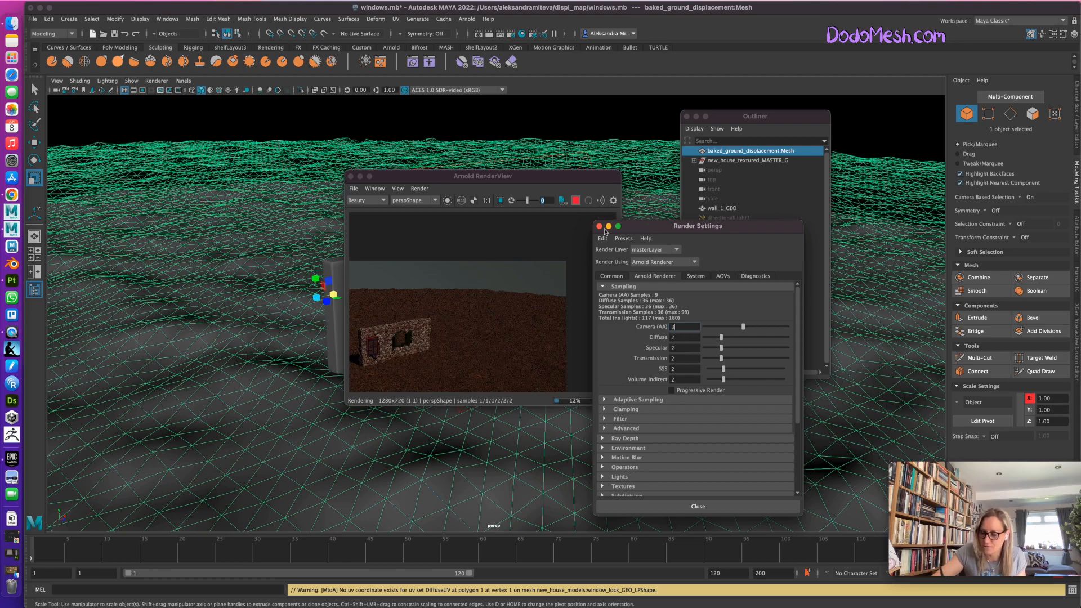
pyautogui.click(600, 226)
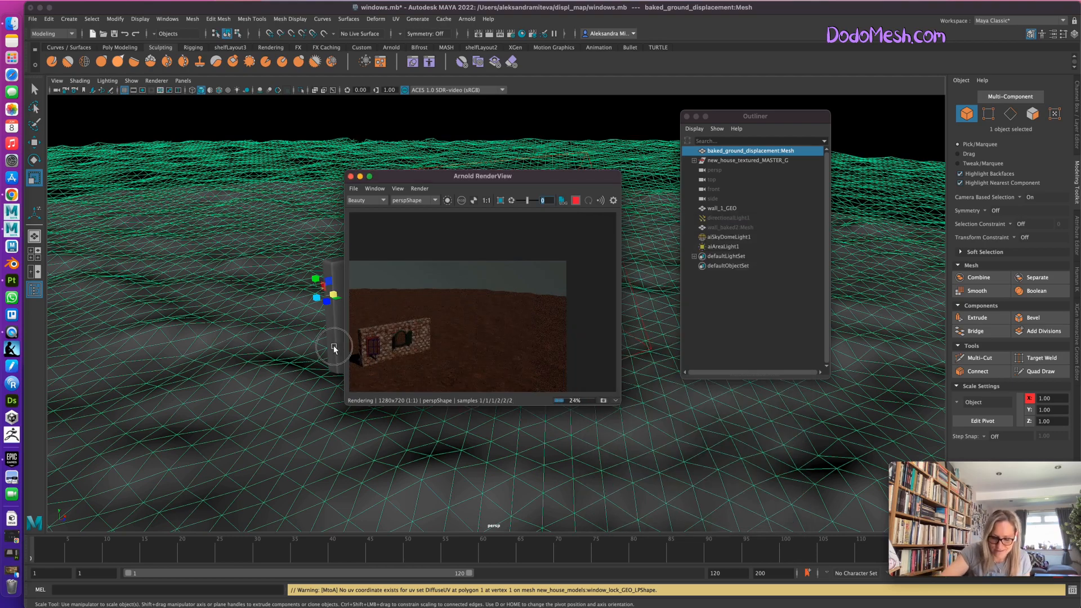
# Select wall_1_GEO and reframe the perspective camera so the whole wall fills the render, enlarging the RenderView further.
pyautogui.click(337, 366)
pyautogui.click(454, 176)
pyautogui.moveTo(454, 176); pyautogui.dragTo(568, 169)
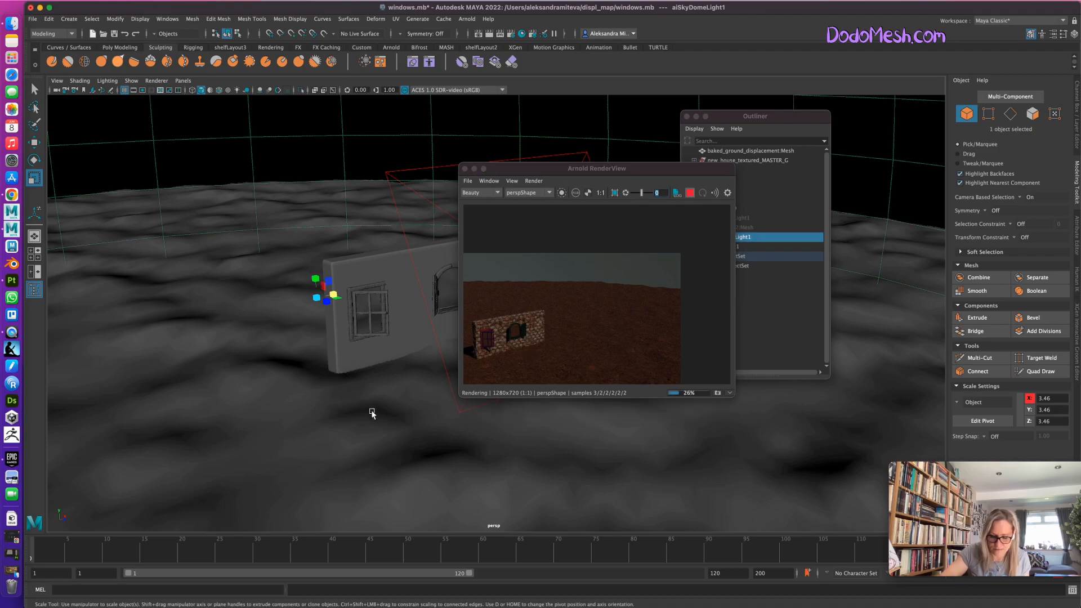
pyautogui.click(335, 360)
pyautogui.scroll(3, 361, 403)
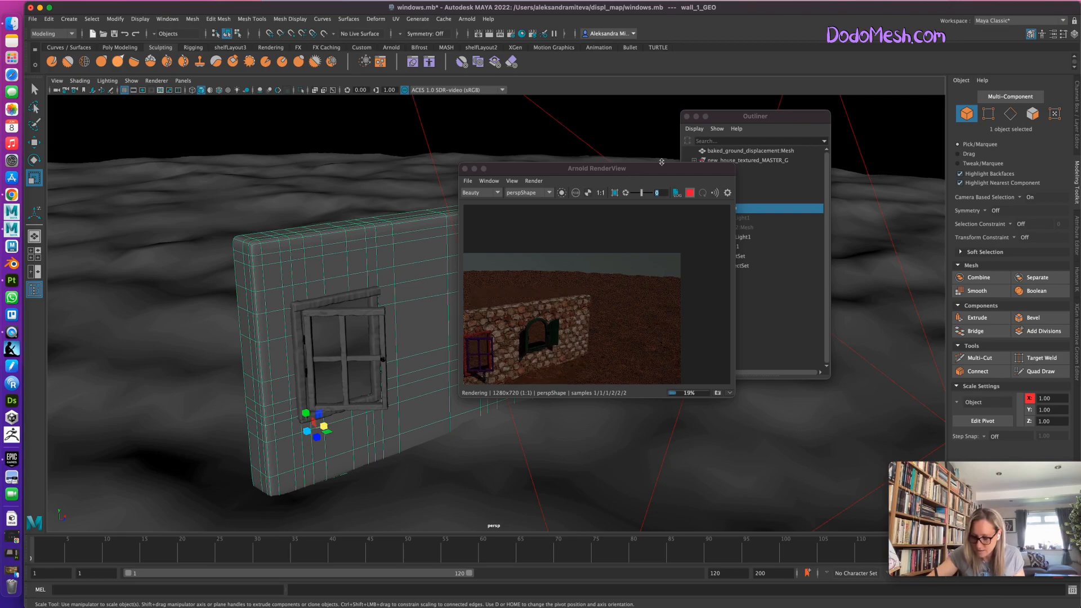
pyautogui.moveTo(735, 165); pyautogui.dragTo(800, 116)
pyautogui.moveTo(624, 304); pyautogui.dragTo(763, 216)
pyautogui.keyDown('alt'); pyautogui.moveTo(603, 439); pyautogui.dragTo(601, 482); pyautogui.keyUp('alt')
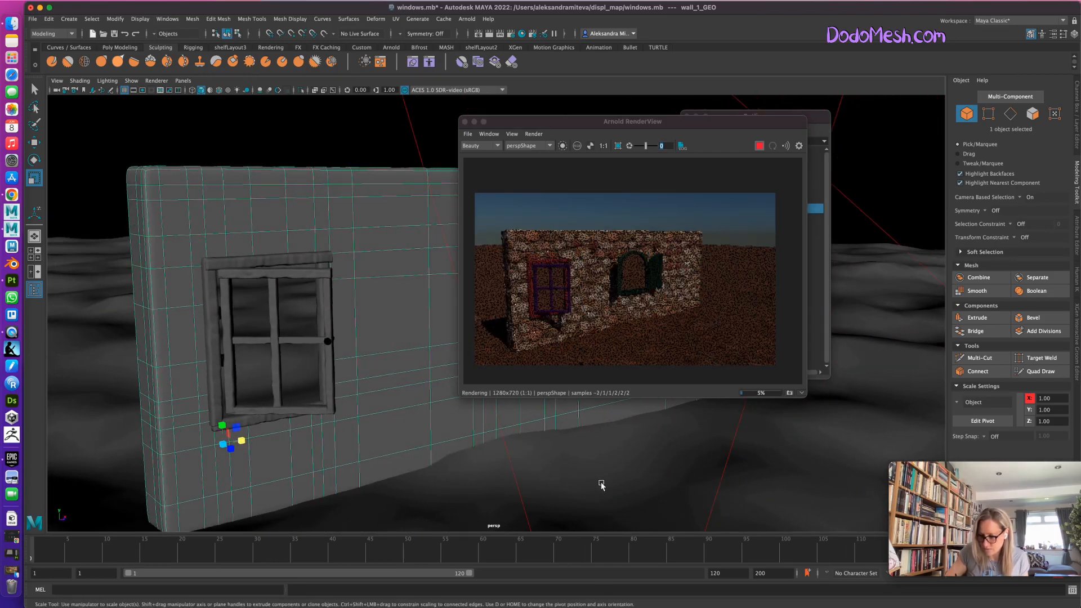
# Uncover the Outliner and raise the intensity of aiSkyDomeLight1 to about 2.7.
pyautogui.moveTo(688, 126); pyautogui.dragTo(471, 183)
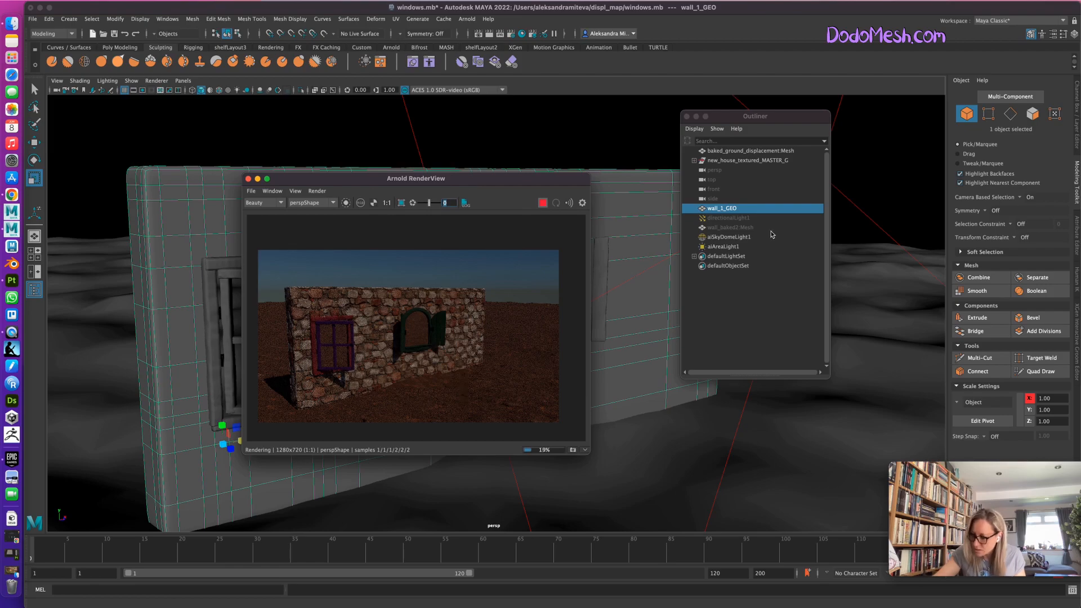
pyautogui.click(731, 238)
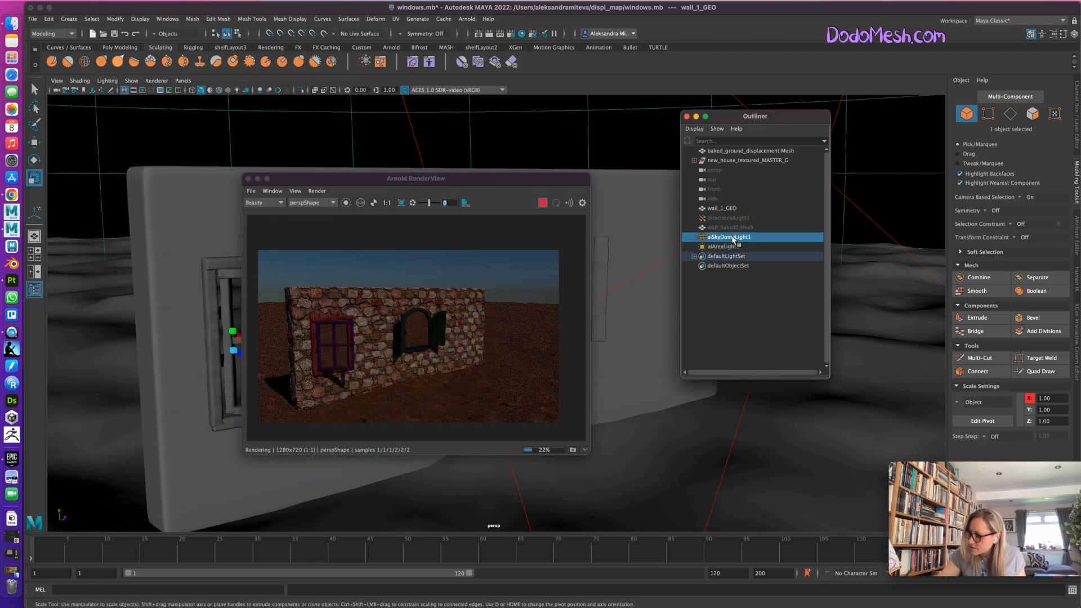
pyautogui.click(1076, 234)
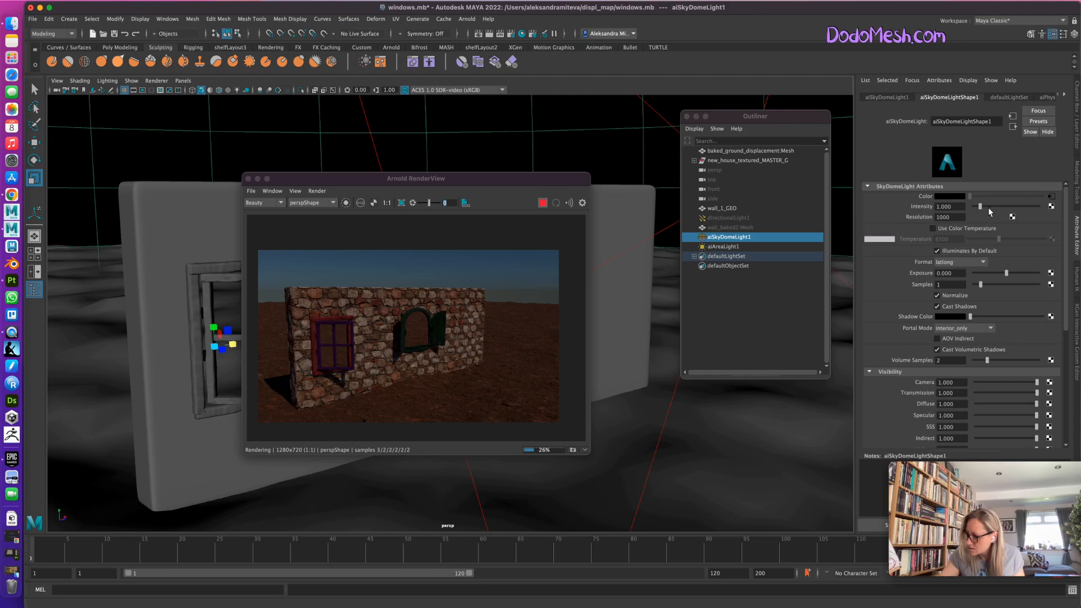
pyautogui.moveTo(989, 206); pyautogui.dragTo(993, 206)
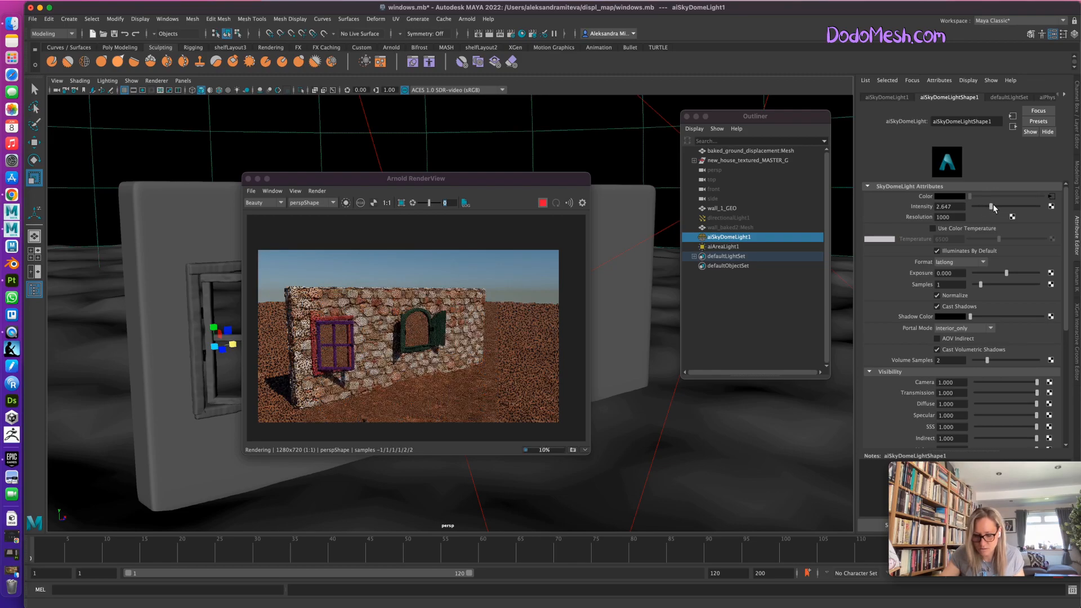
# Set the exposure of aiAreaLight1 to 5 and raise it to 10.
pyautogui.click(734, 248)
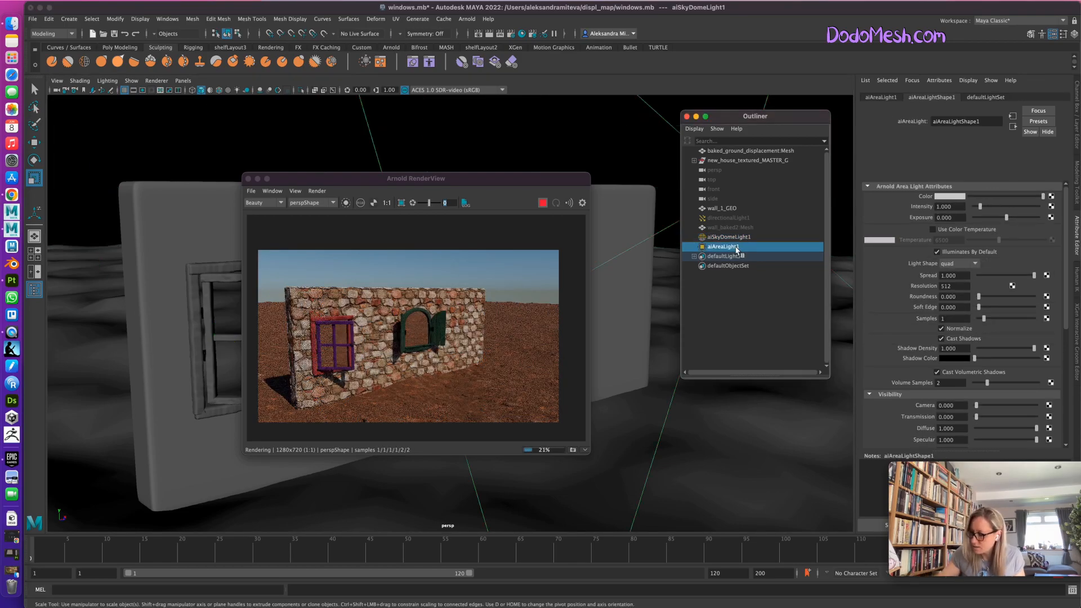
pyautogui.click(946, 217)
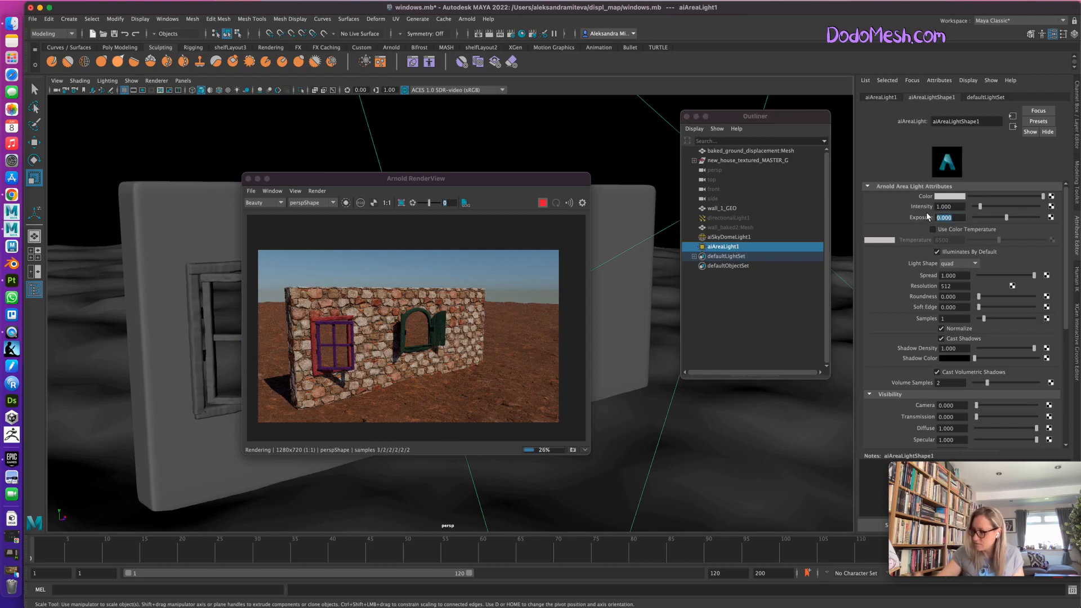
pyautogui.write('5')
pyautogui.press('Return')
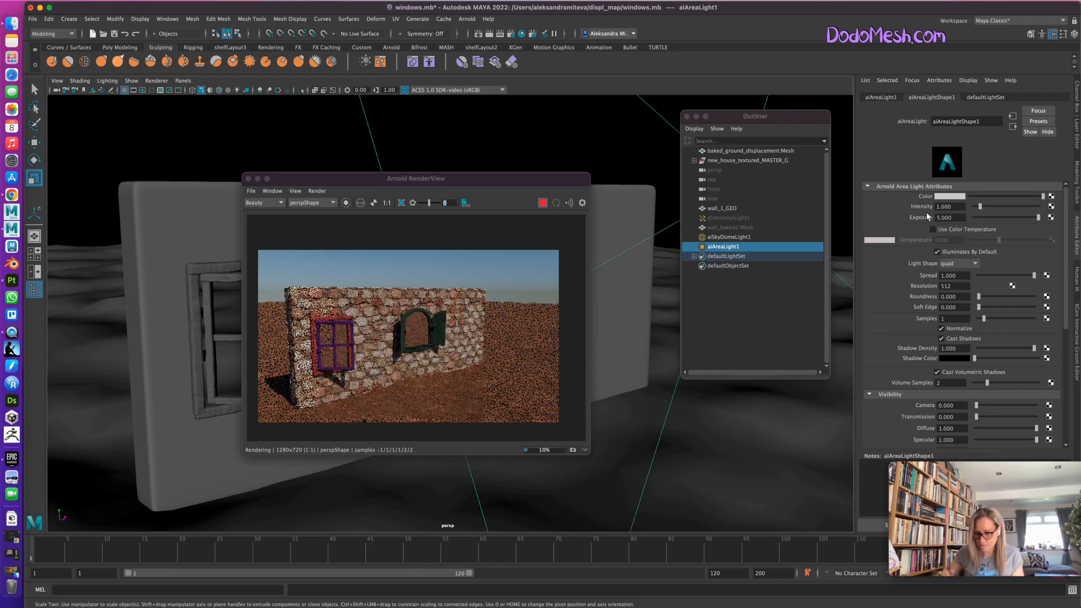
pyautogui.write('10')
pyautogui.press('Return')
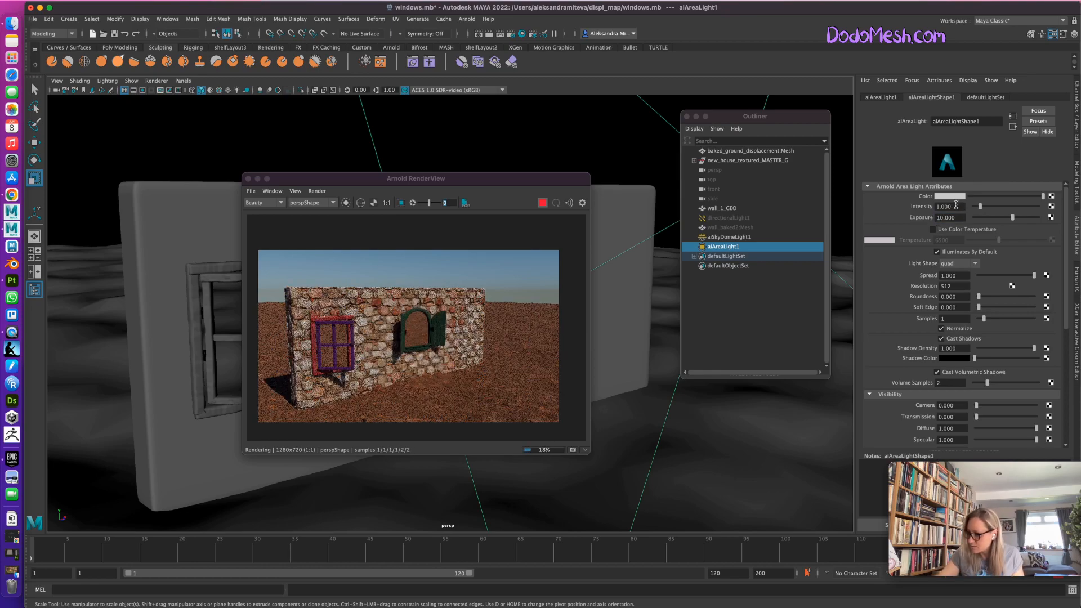
# Enable color temperature on aiAreaLight1 at about 2739, and close the Arnold RenderView.
pyautogui.click(933, 229)
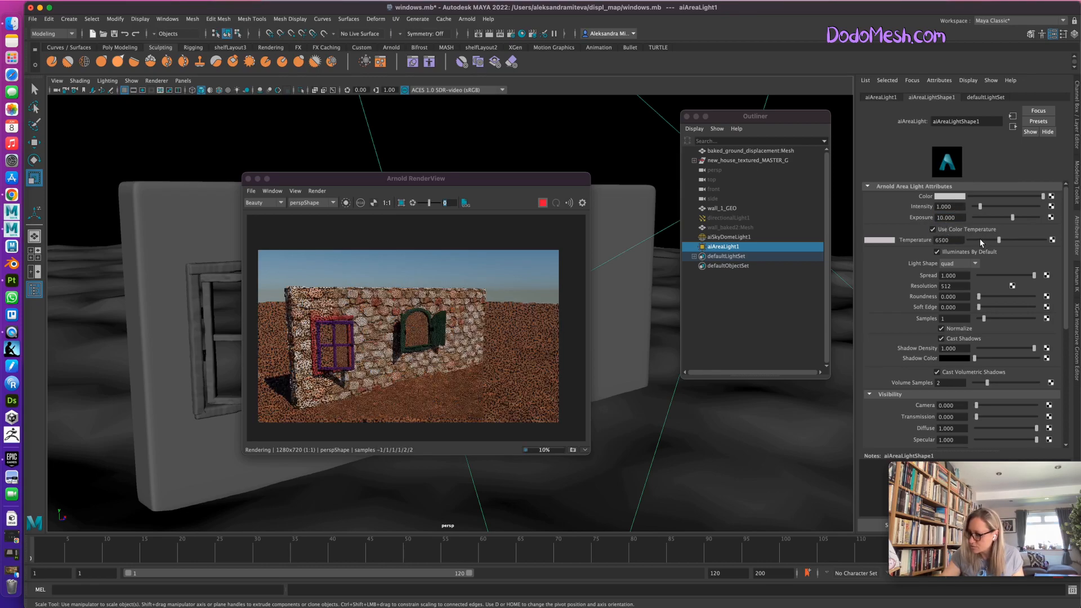
pyautogui.click(980, 239)
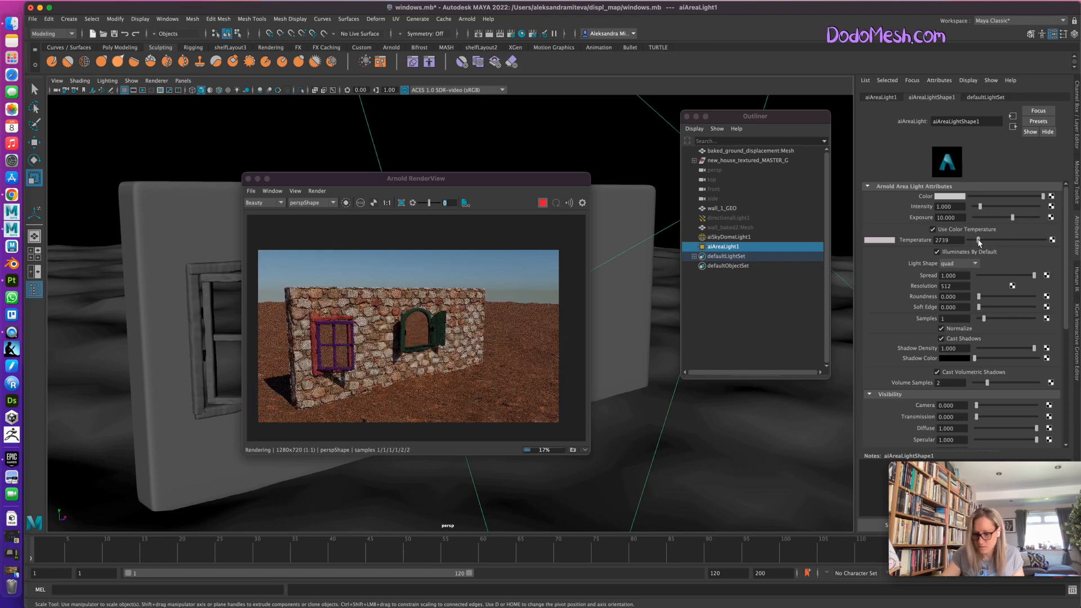
pyautogui.click(248, 179)
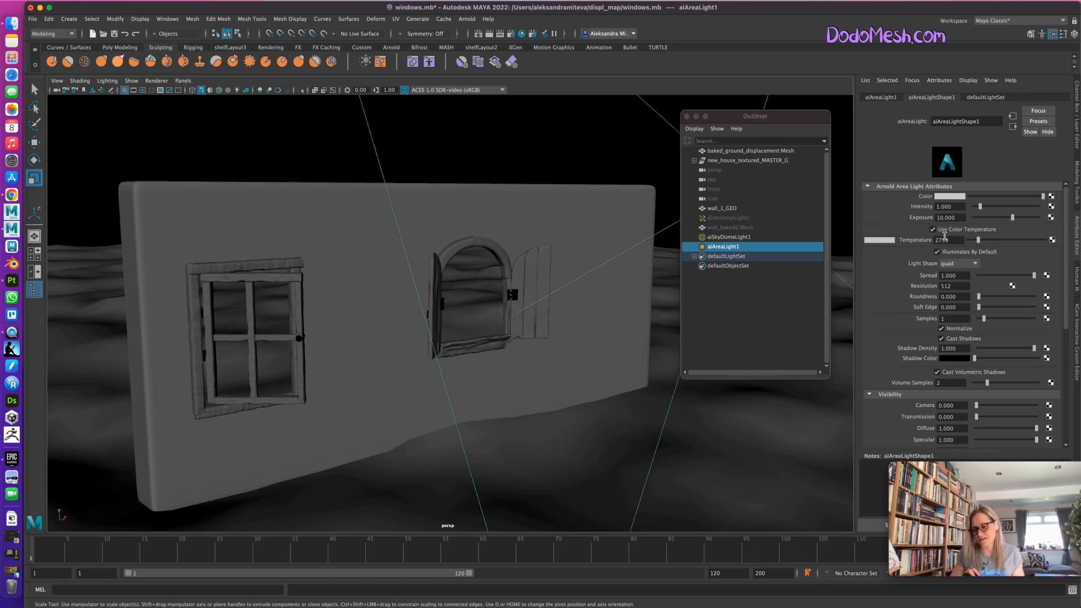
# Set aiAreaLight1's color temperature to about 2826, reopen the Arnold RenderView, and fit the rendered wall inside its window.
pyautogui.moveTo(978, 243)
pyautogui.mouseDown()
pyautogui.moveTo(990, 240)
pyautogui.moveTo(974, 241)
pyautogui.mouseUp()
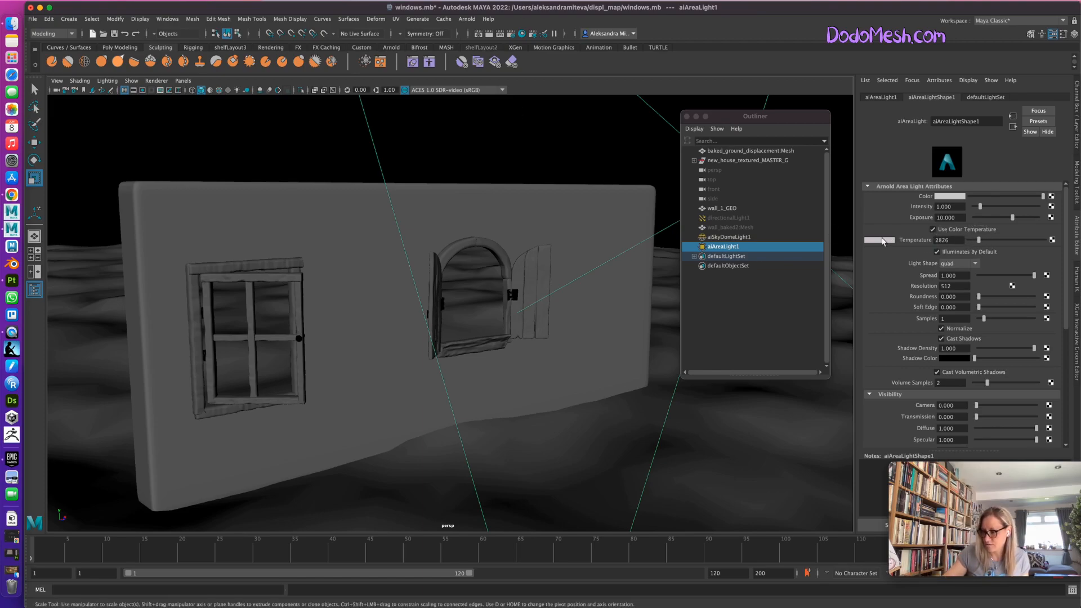
pyautogui.click(467, 19)
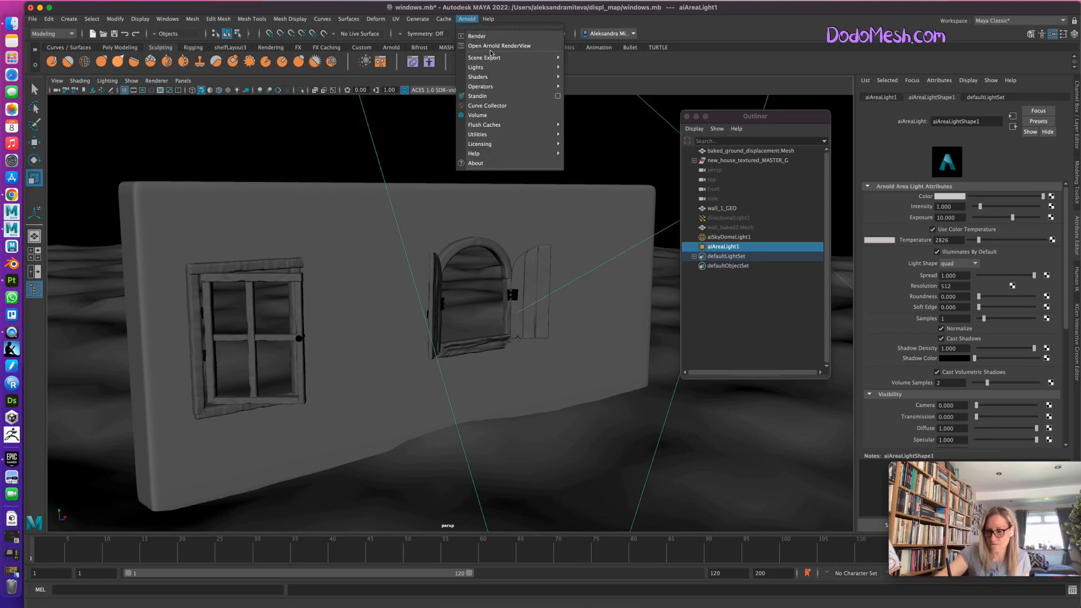
pyautogui.click(491, 39)
pyautogui.click(542, 203)
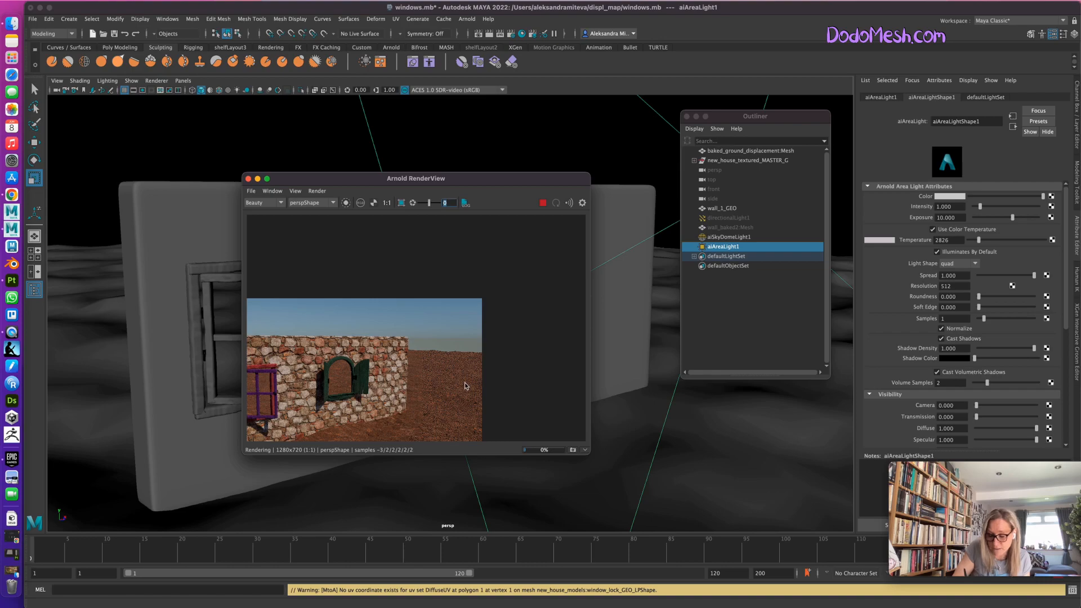
pyautogui.moveTo(456, 385); pyautogui.dragTo(610, 290, button='middle')
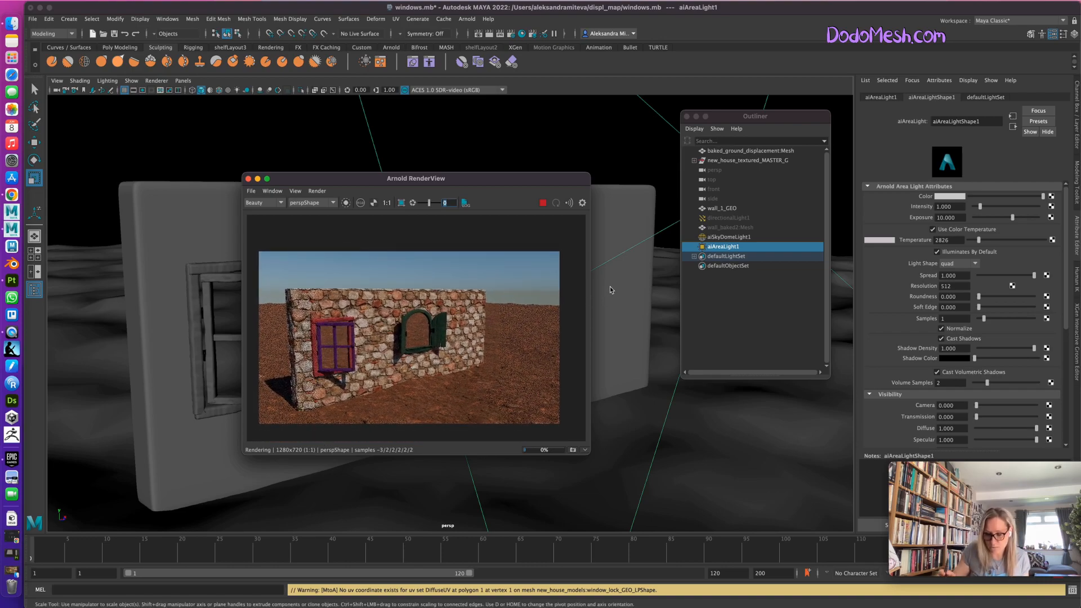
pyautogui.moveTo(489, 179); pyautogui.dragTo(535, 186)
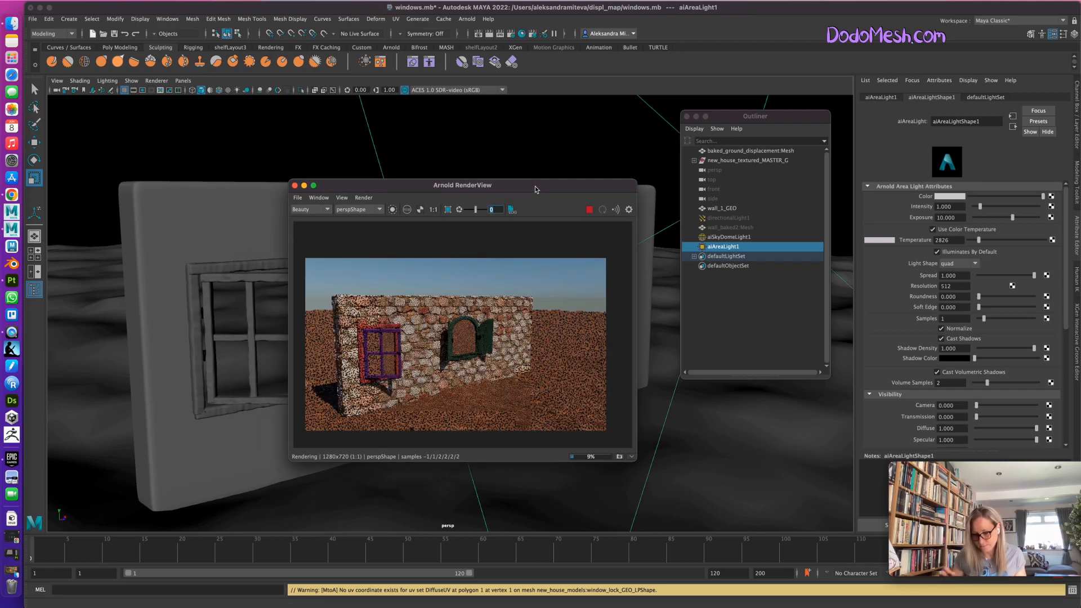
# Set the exposure of aiAreaLight1 to 20.
pyautogui.keyDown('alt'); pyautogui.moveTo(690, 459); pyautogui.dragTo(686, 457); pyautogui.keyUp('alt')
pyautogui.moveTo(958, 218); pyautogui.dragTo(923, 217)
pyautogui.write('20')
pyautogui.press('Return')
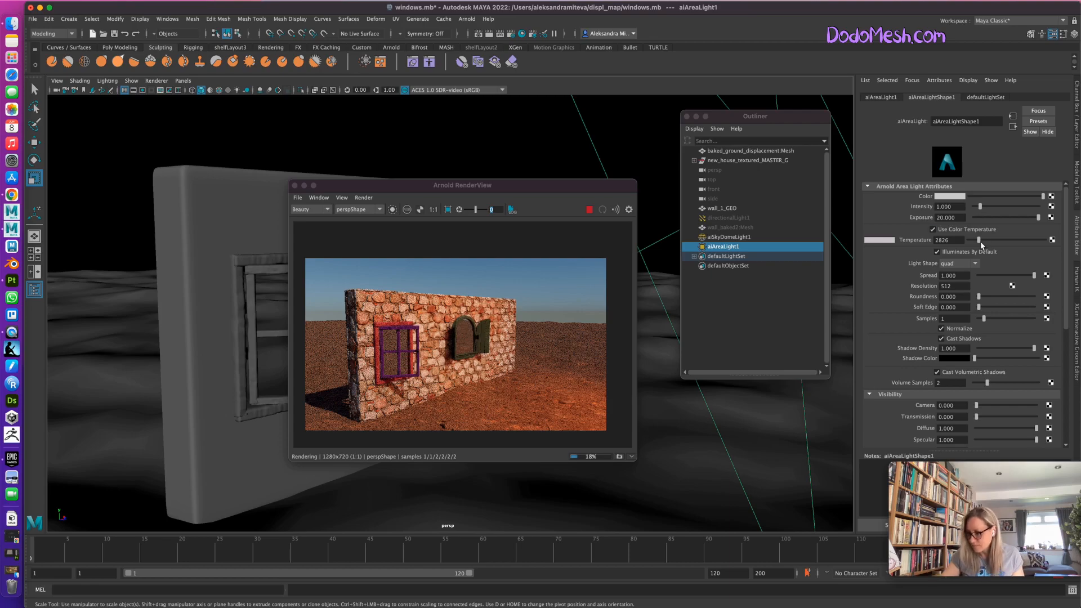
# Try a cooler color temperature of about 7435 on aiAreaLight1, and settle on a warmer value of about 3435.
pyautogui.moveTo(979, 241); pyautogui.dragTo(1004, 240)
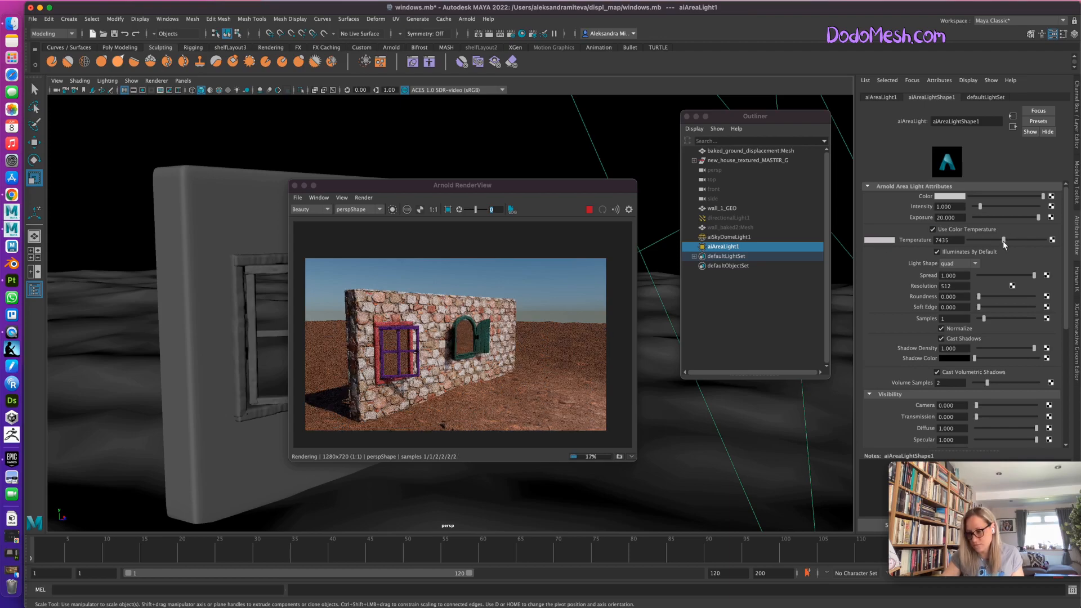
pyautogui.moveTo(1003, 241); pyautogui.dragTo(980, 241)
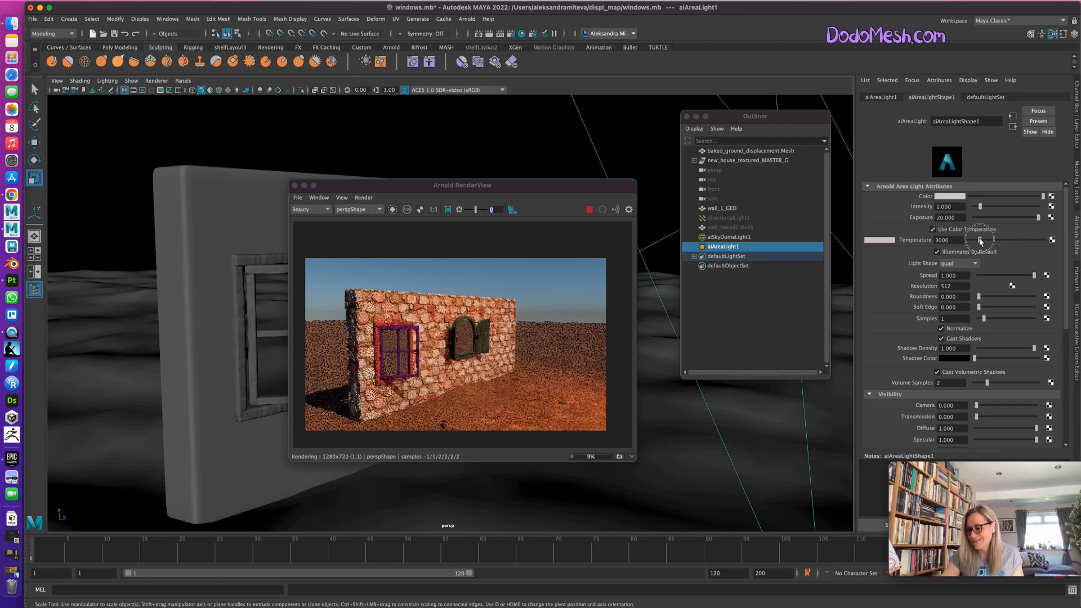
pyautogui.moveTo(980, 241); pyautogui.dragTo(982, 238)
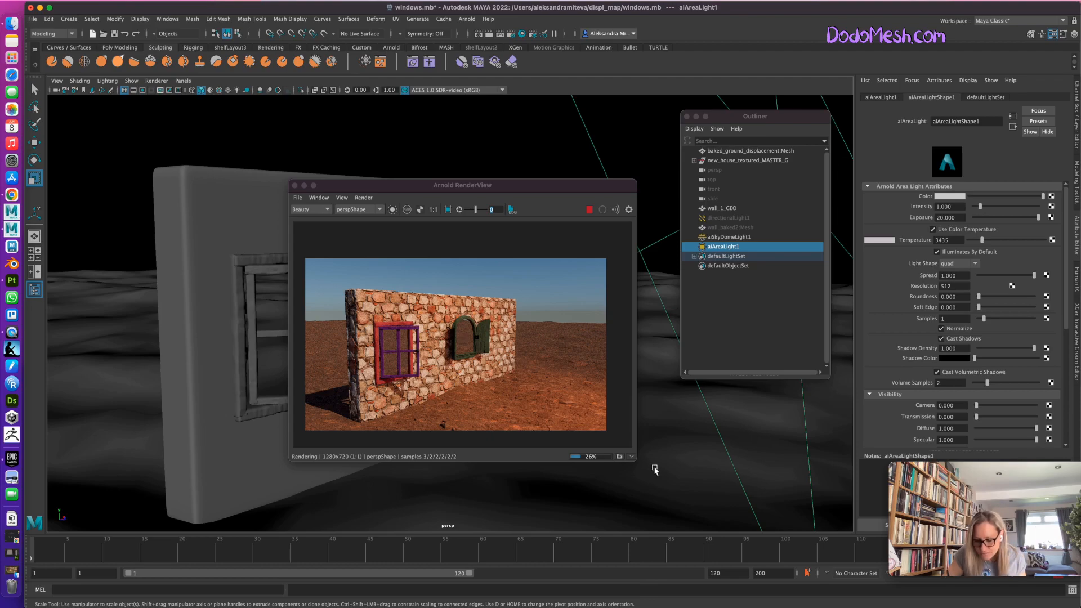
# Set the displacement height of wall_1_GEO to 80, restart the live render, and check the wall from other angles.
pyautogui.keyDown('alt'); pyautogui.moveTo(670, 472); pyautogui.dragTo(692, 456); pyautogui.keyUp('alt')
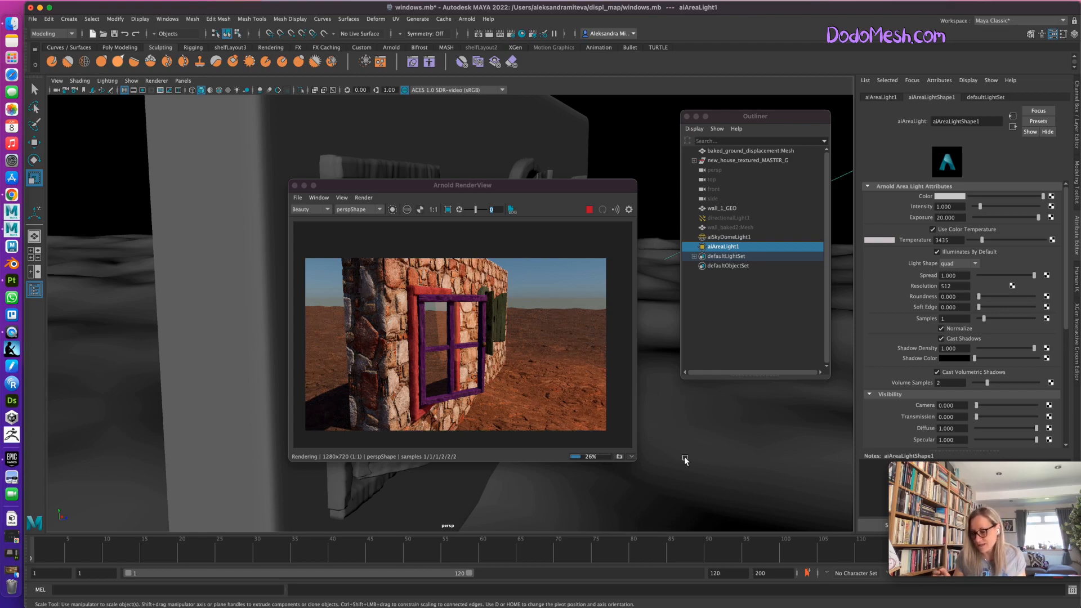
pyautogui.click(589, 210)
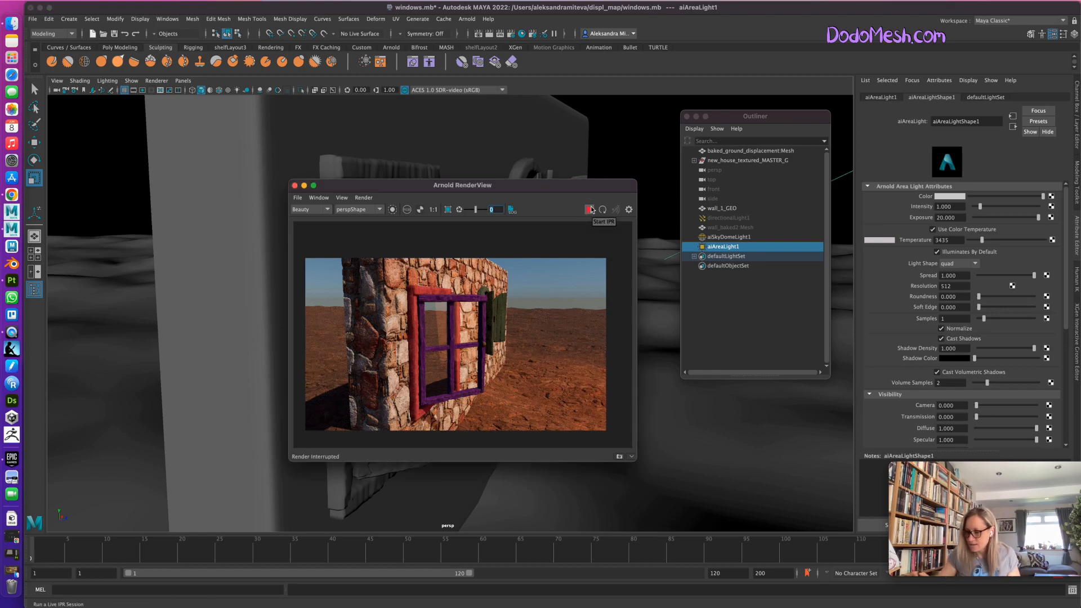
pyautogui.click(349, 135)
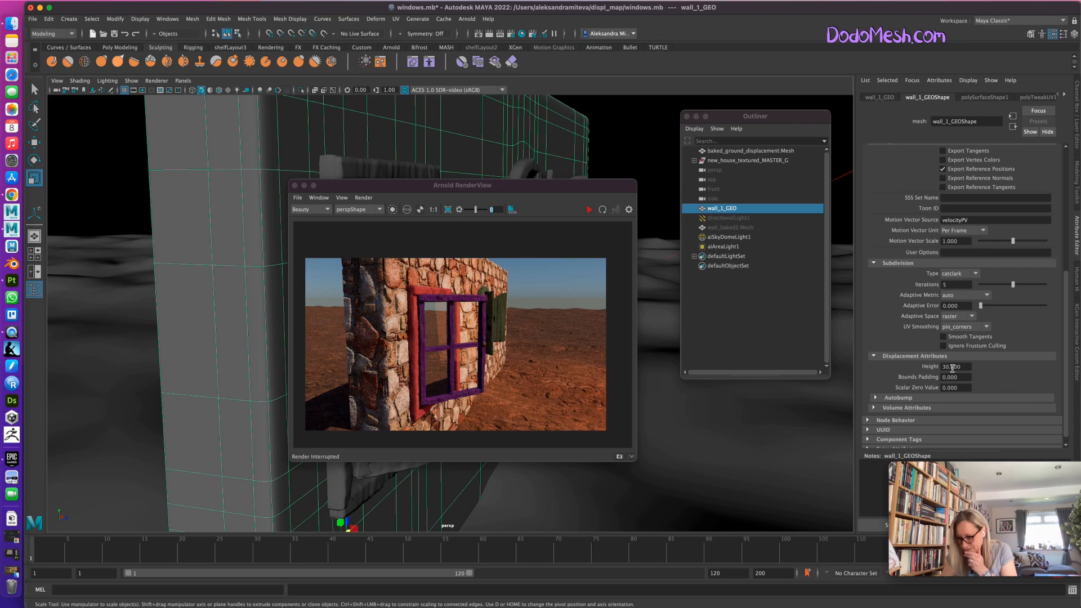
pyautogui.moveTo(949, 365); pyautogui.dragTo(935, 366)
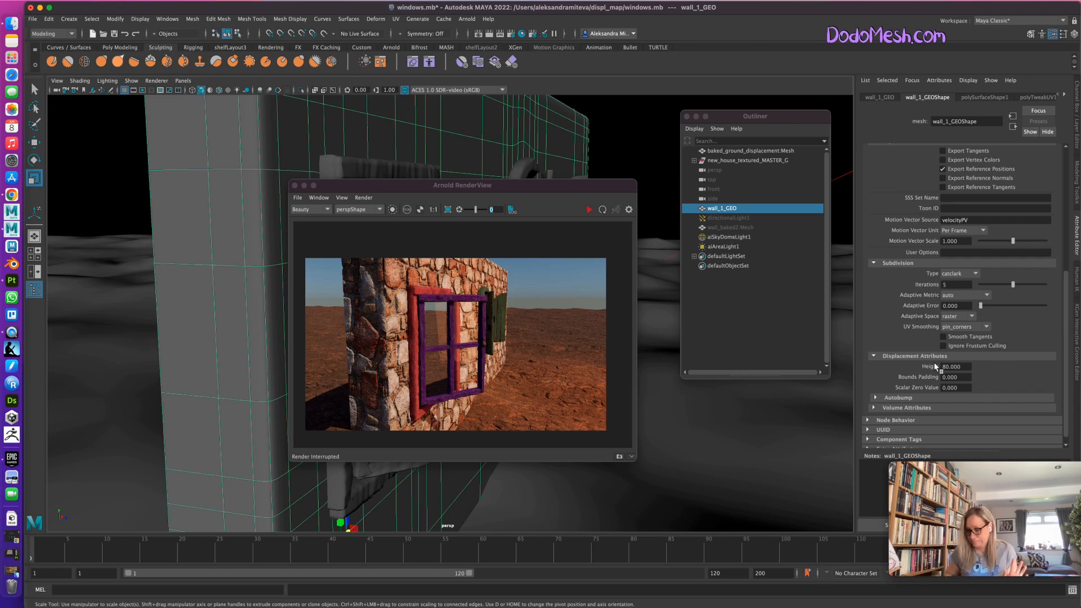
pyautogui.click(589, 210)
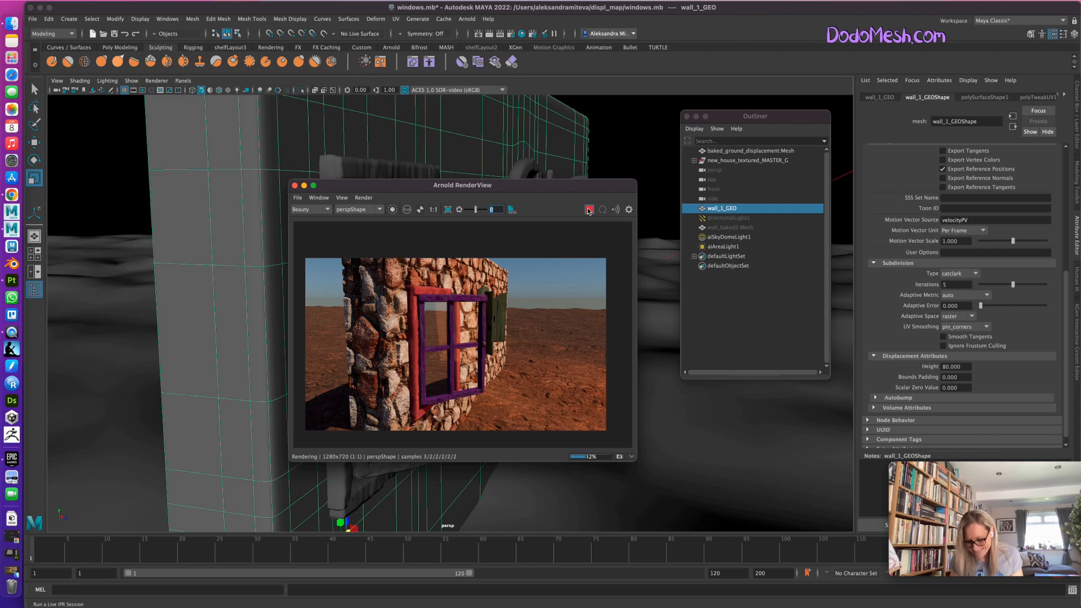
pyautogui.keyDown('alt'); pyautogui.moveTo(680, 455); pyautogui.dragTo(661, 456); pyautogui.keyUp('alt')
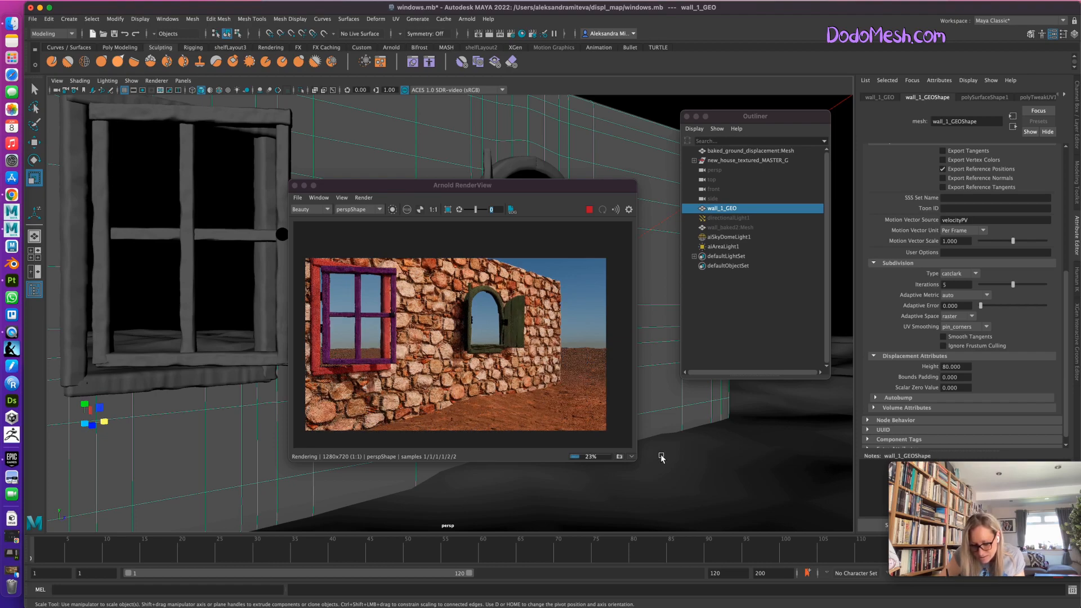
pyautogui.keyDown('alt'); pyautogui.moveTo(715, 454); pyautogui.dragTo(727, 470, button='right'); pyautogui.keyUp('alt')
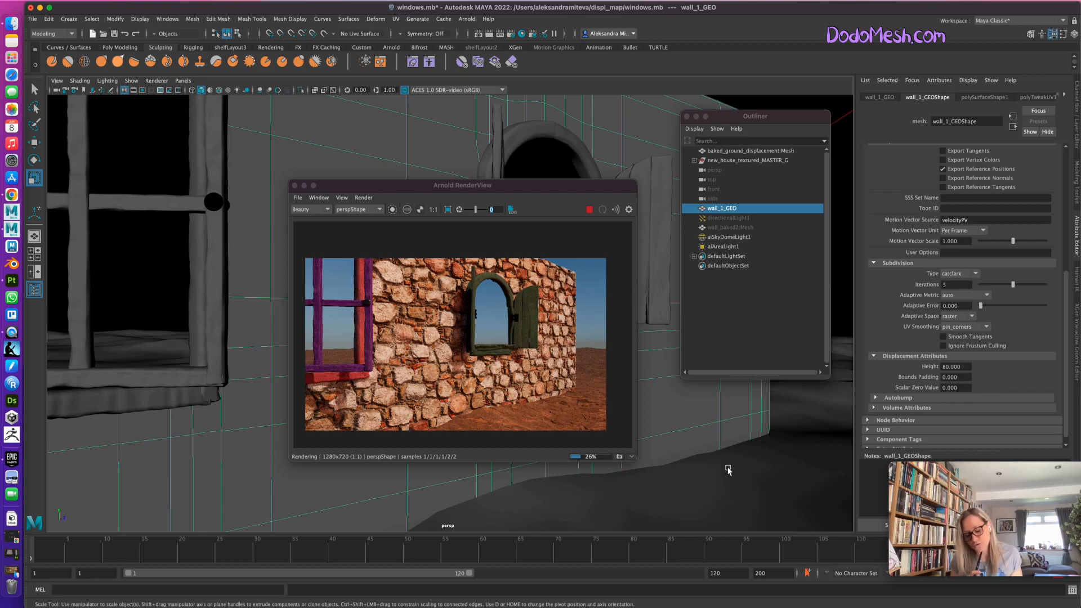
# Switch to Substance 3D Painter, review DefaultMaterial's texture export settings and output maps without exporting, and return to Maya.
pyautogui.click(11, 281)
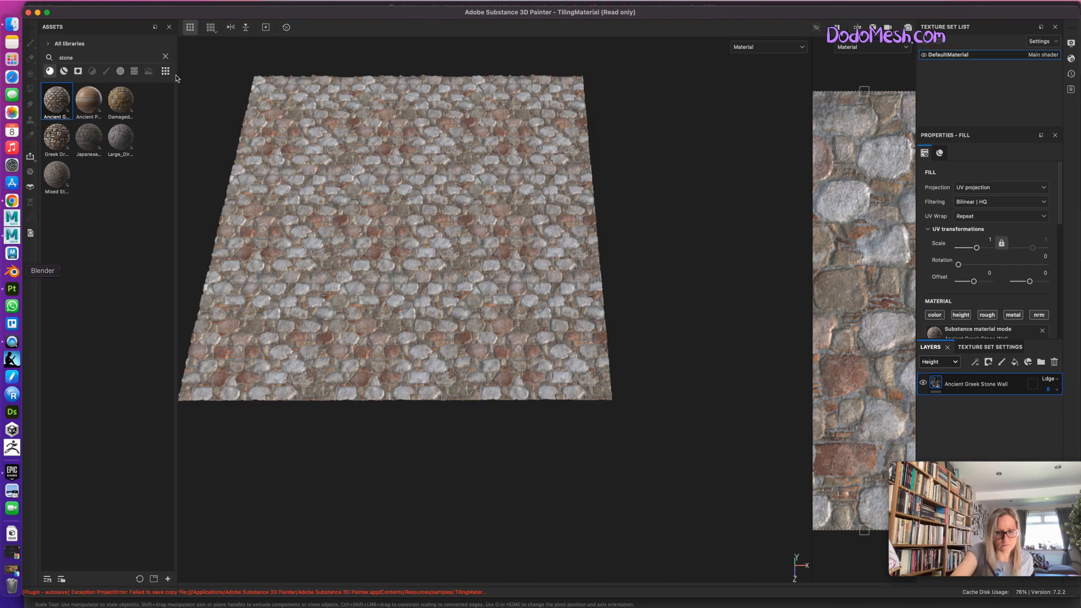
pyautogui.click(105, 1)
pyautogui.click(105, 1)
pyautogui.click(105, 1)
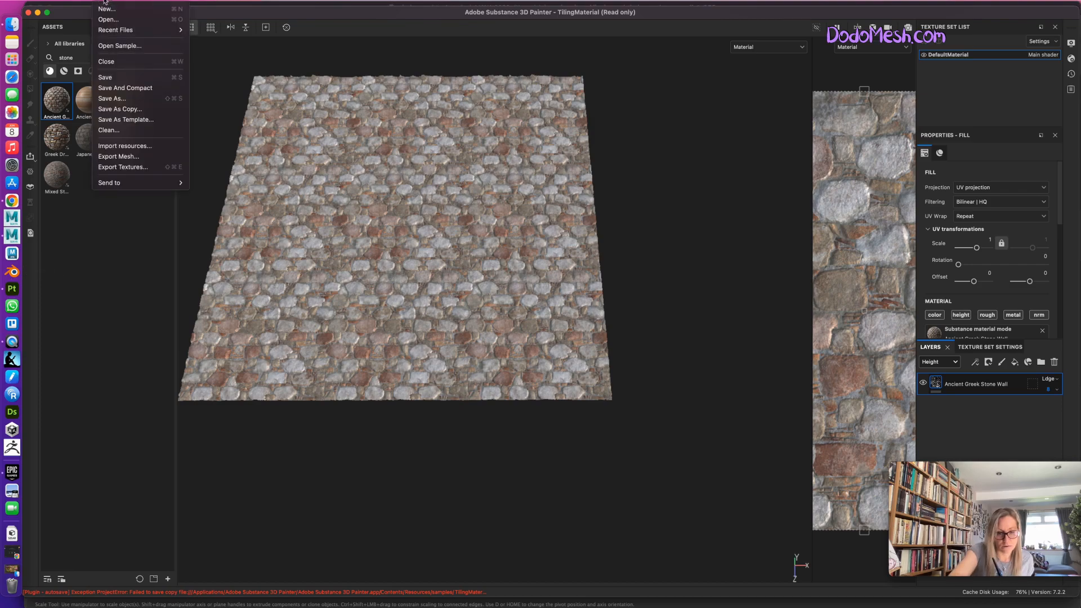
pyautogui.click(150, 168)
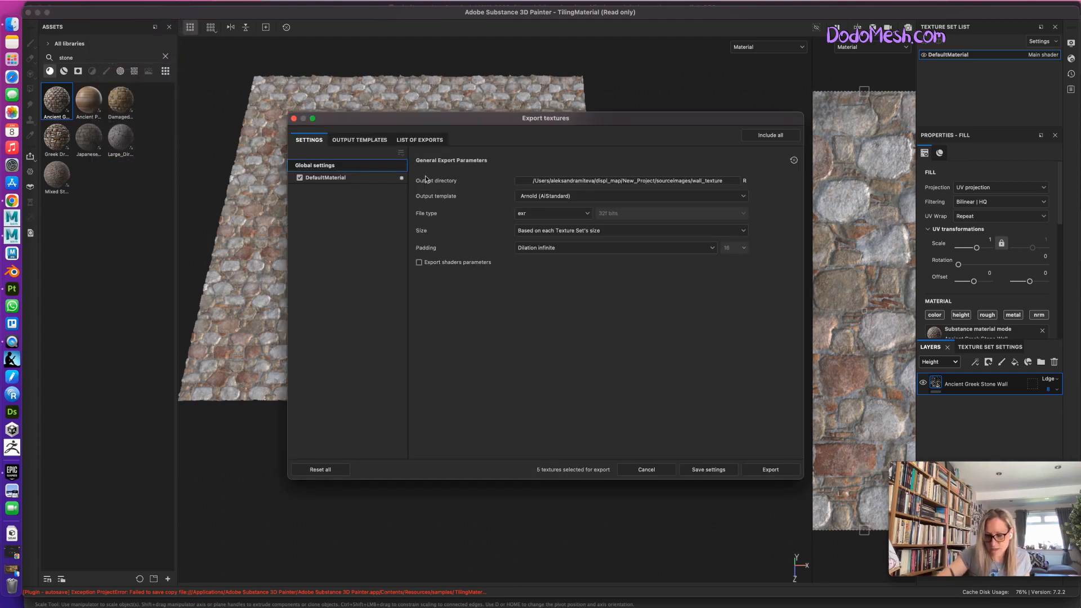
pyautogui.click(340, 178)
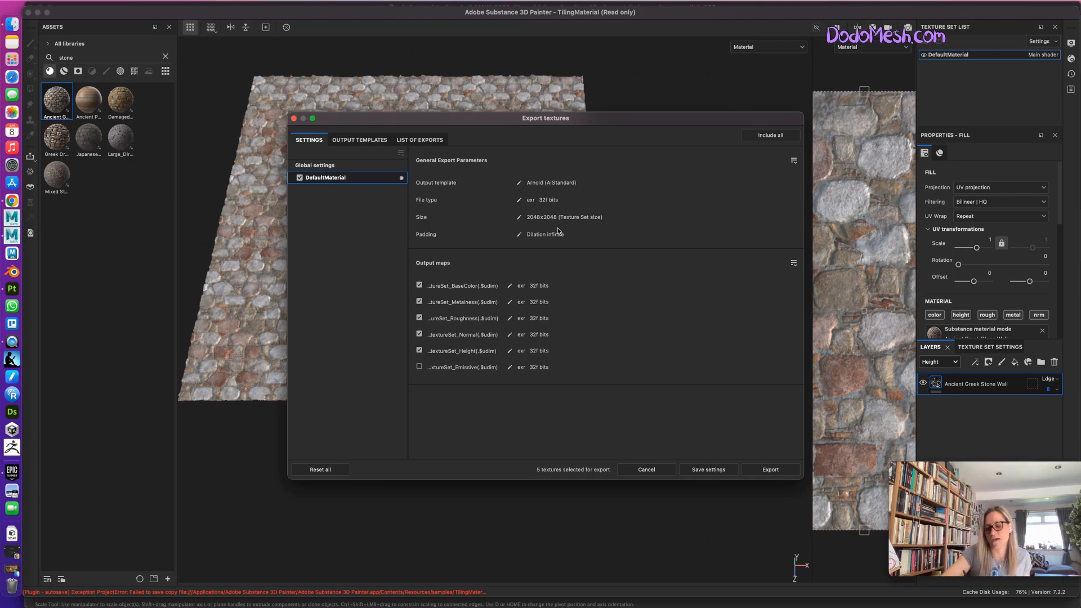
pyautogui.click(293, 118)
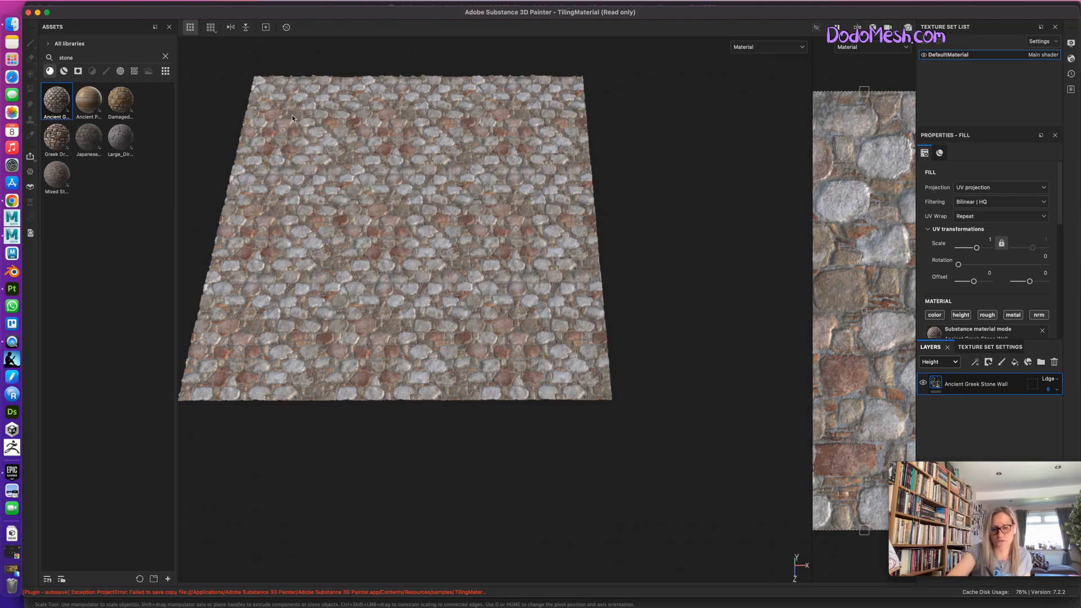
pyautogui.click(37, 12)
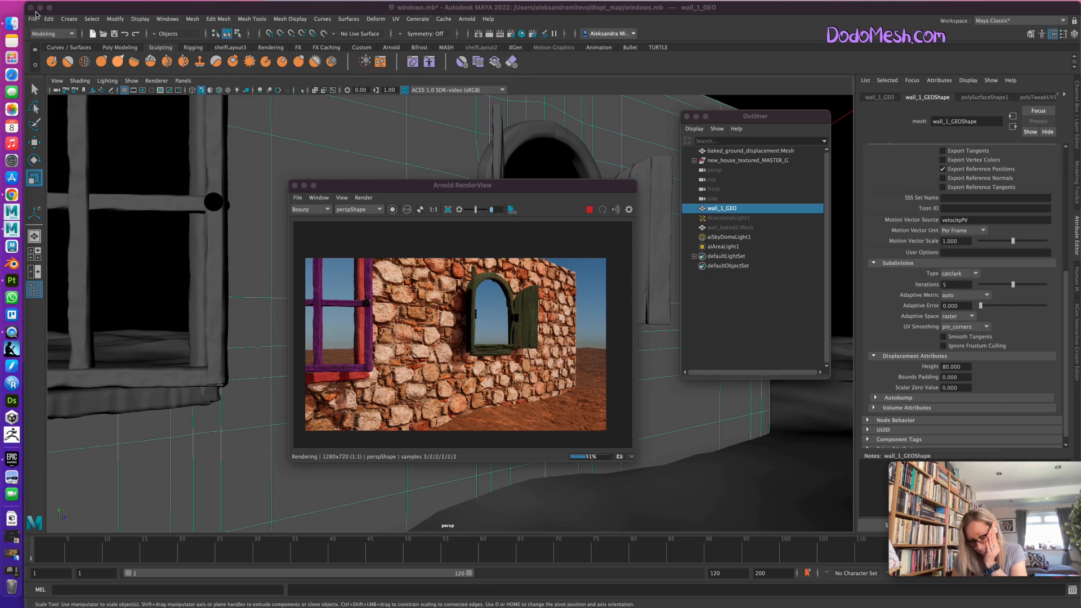
# Stop the live render, set wall_1_GEO's subdivision iterations to 6, and restart the render.
pyautogui.click(589, 209)
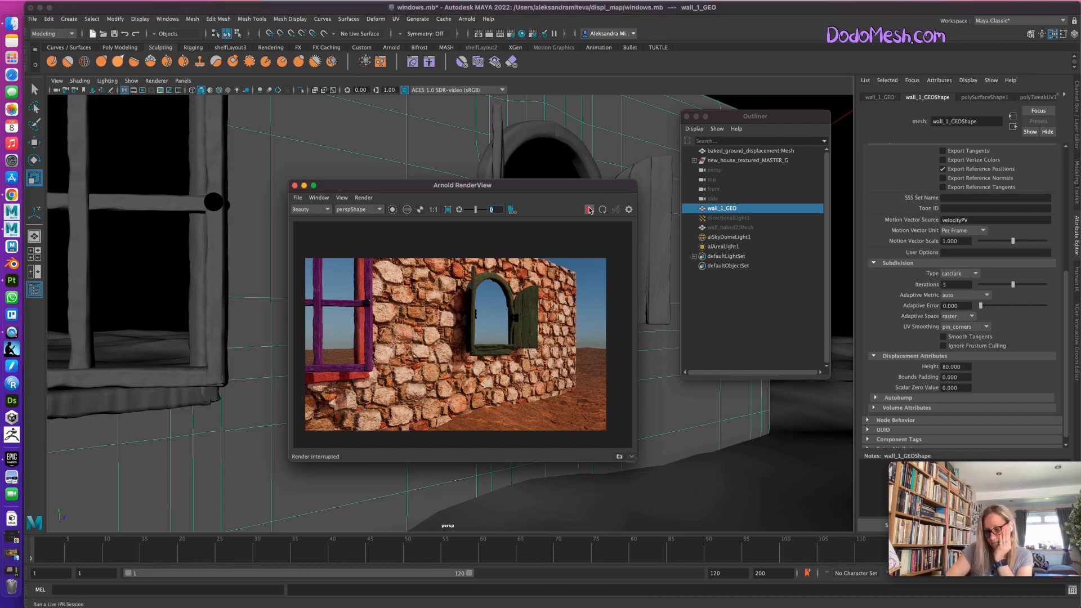
pyautogui.doubleClick(949, 285)
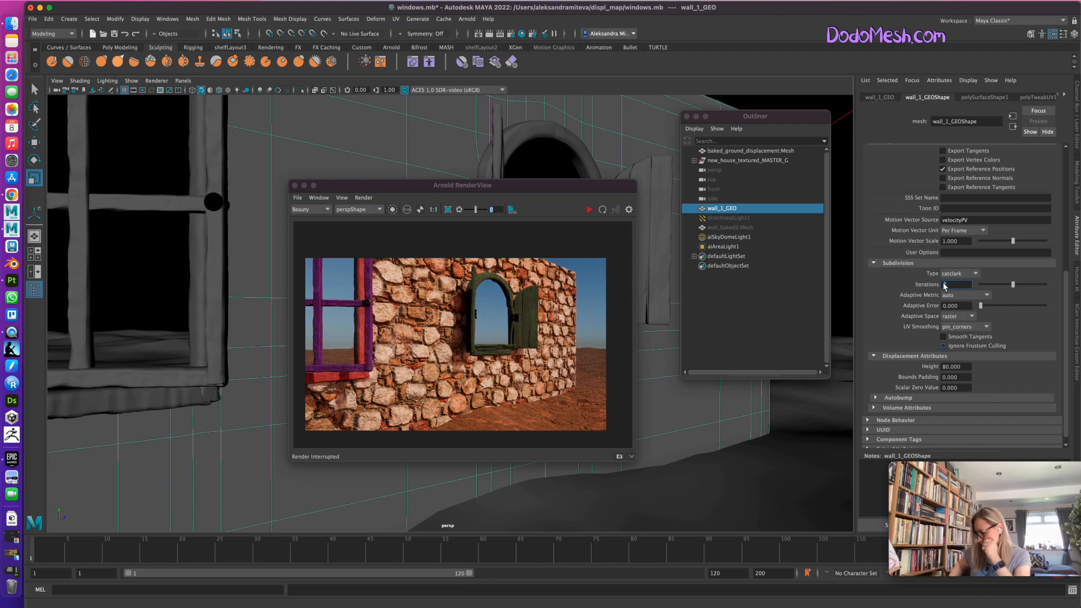
pyautogui.write('6')
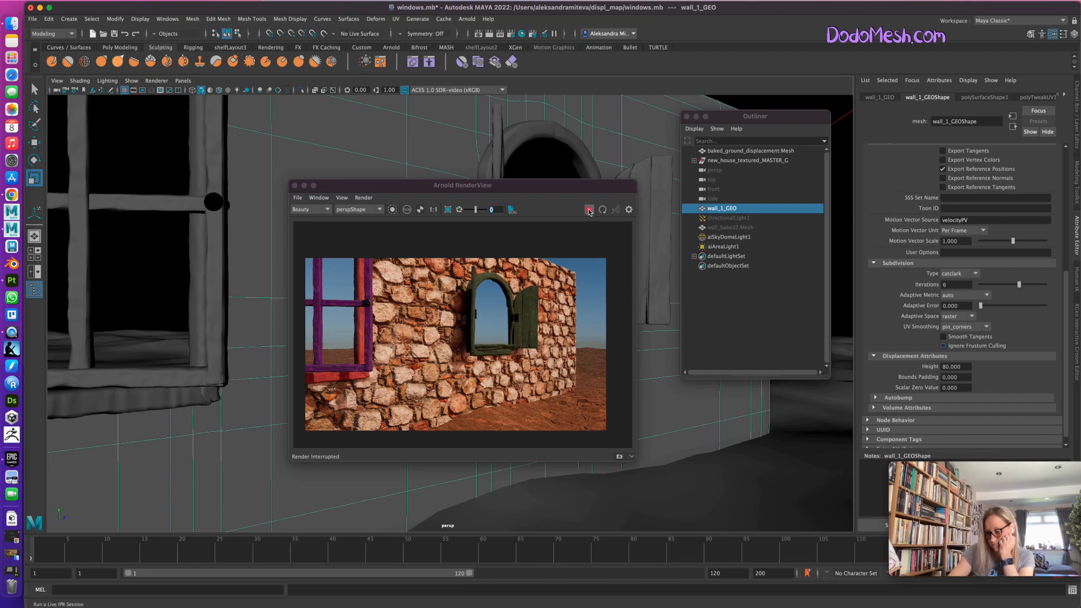
pyautogui.click(589, 210)
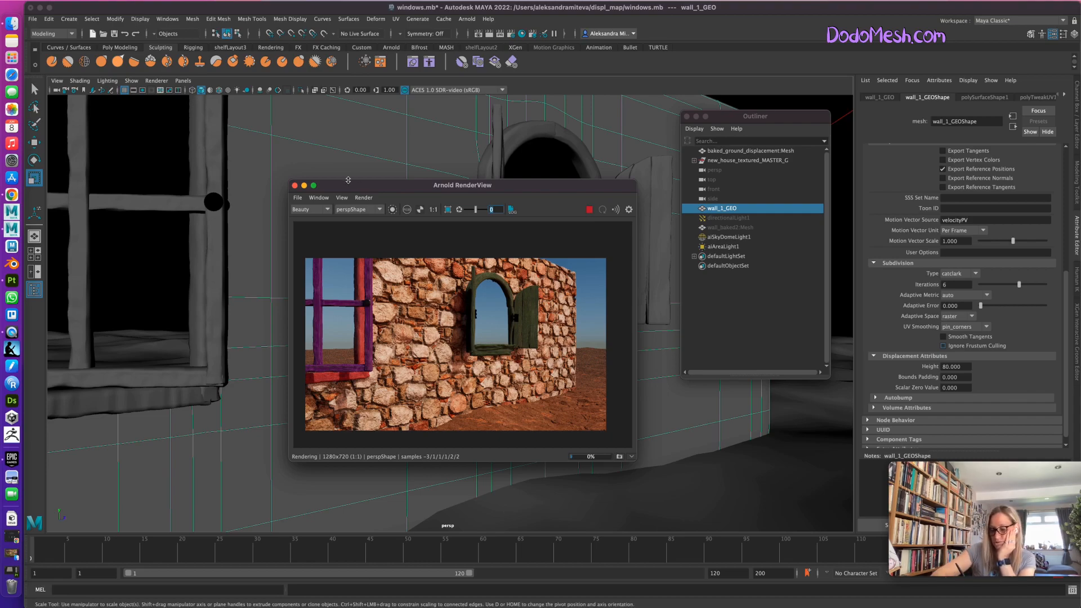
# Close and reopen the Arnold RenderView to render the wall afresh, and bring the whole image into its window.
pyautogui.click(295, 187)
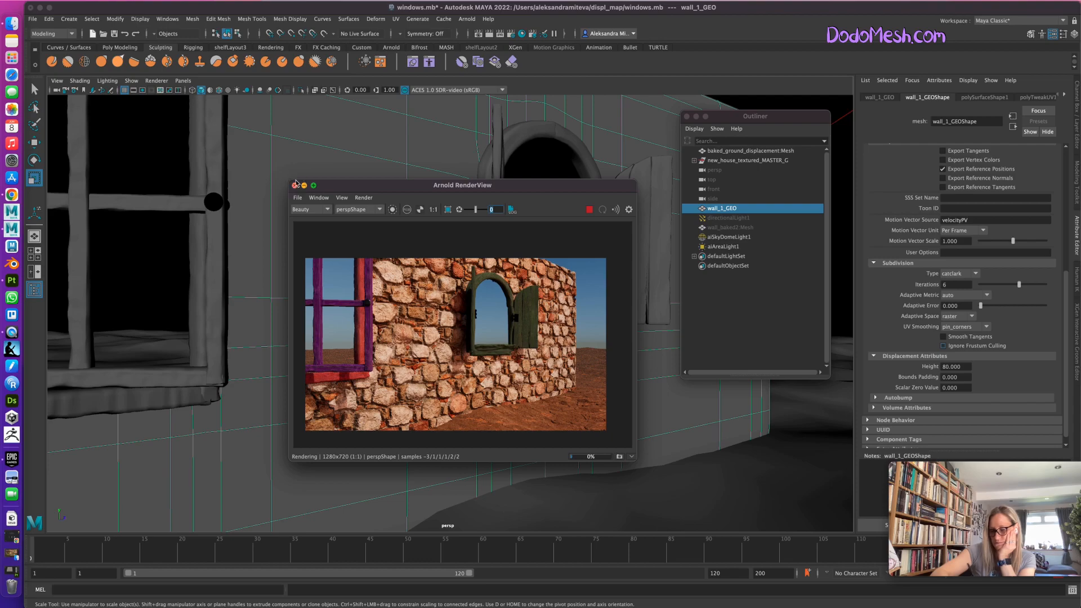
pyautogui.click(471, 20)
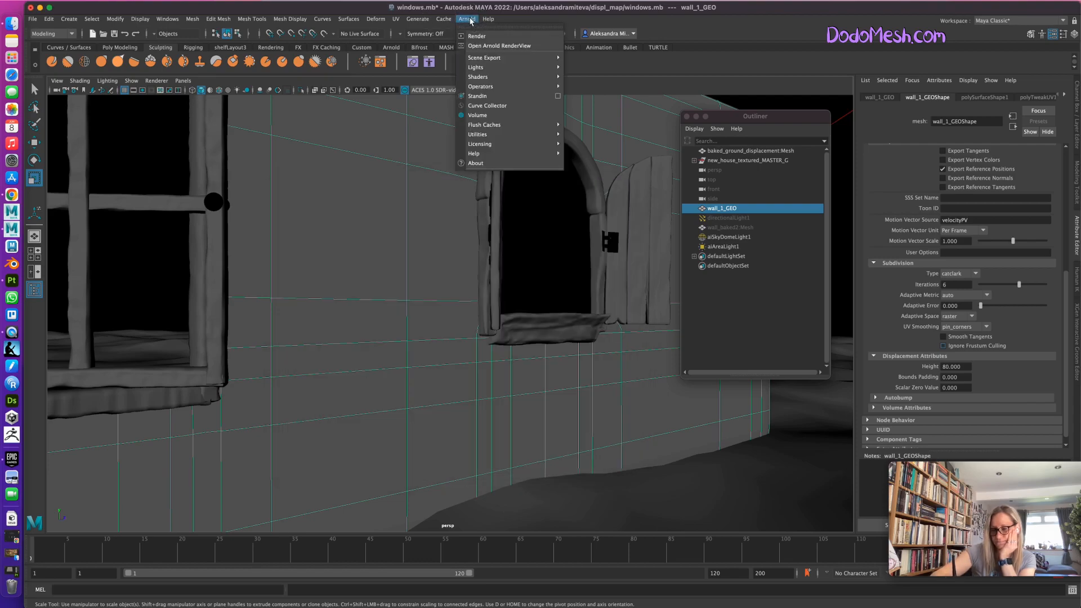
pyautogui.click(491, 45)
pyautogui.click(589, 210)
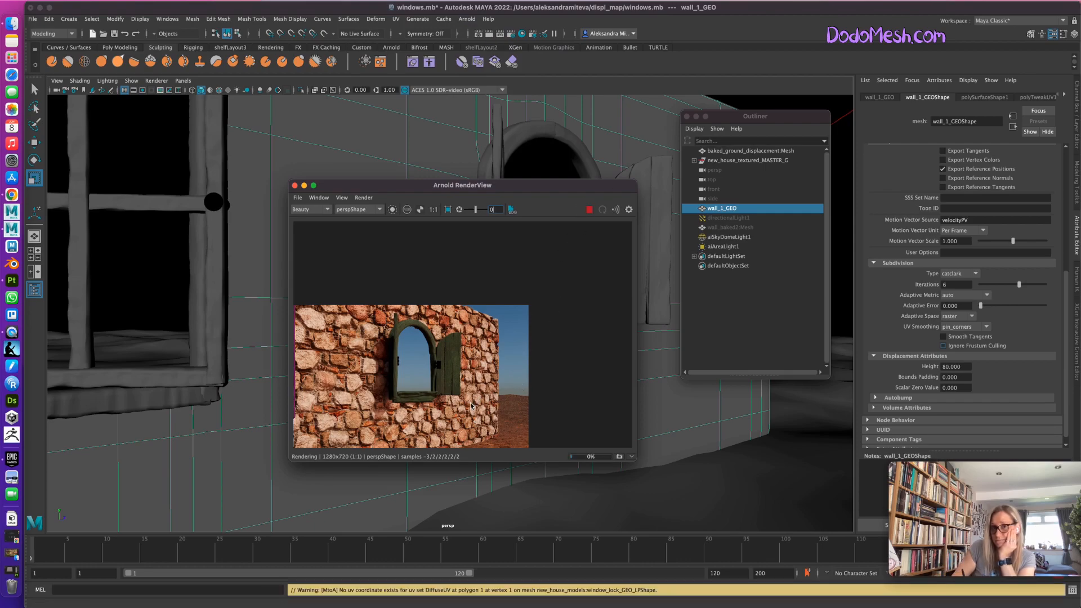
pyautogui.moveTo(469, 393); pyautogui.dragTo(627, 273)
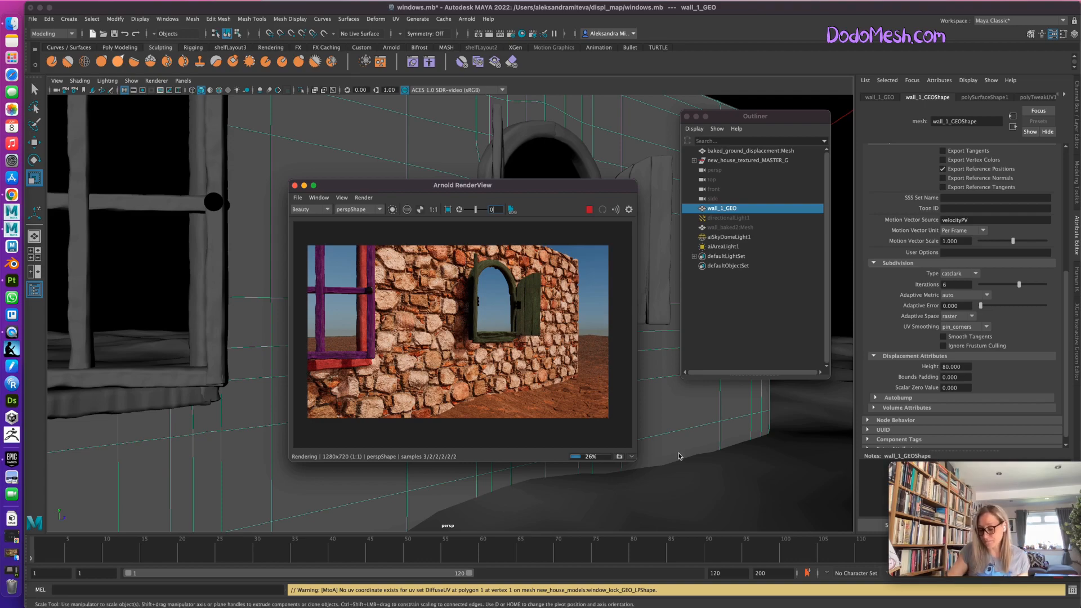
# Examine the rendered stone displacement along the wall's end and around the windows, and stop the live render.
pyautogui.moveTo(679, 473); pyautogui.dragTo(551, 472)
pyautogui.moveTo(651, 494)
pyautogui.keyDown('alt'); pyautogui.mouseDown()
pyautogui.moveTo(693, 484)
pyautogui.moveTo(664, 497)
pyautogui.mouseUp(); pyautogui.keyUp('alt')
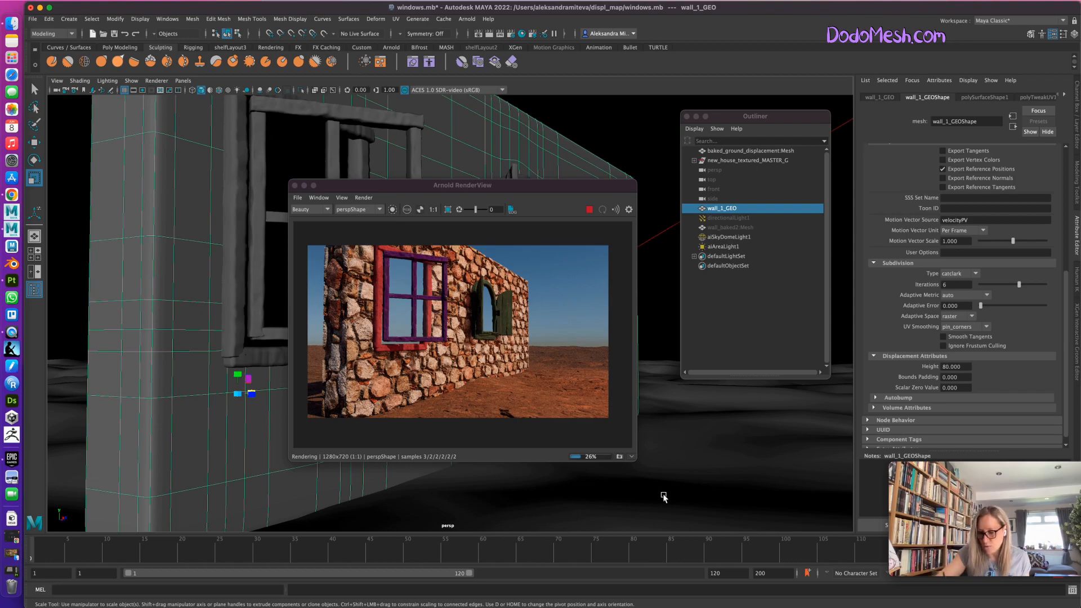
pyautogui.click(589, 210)
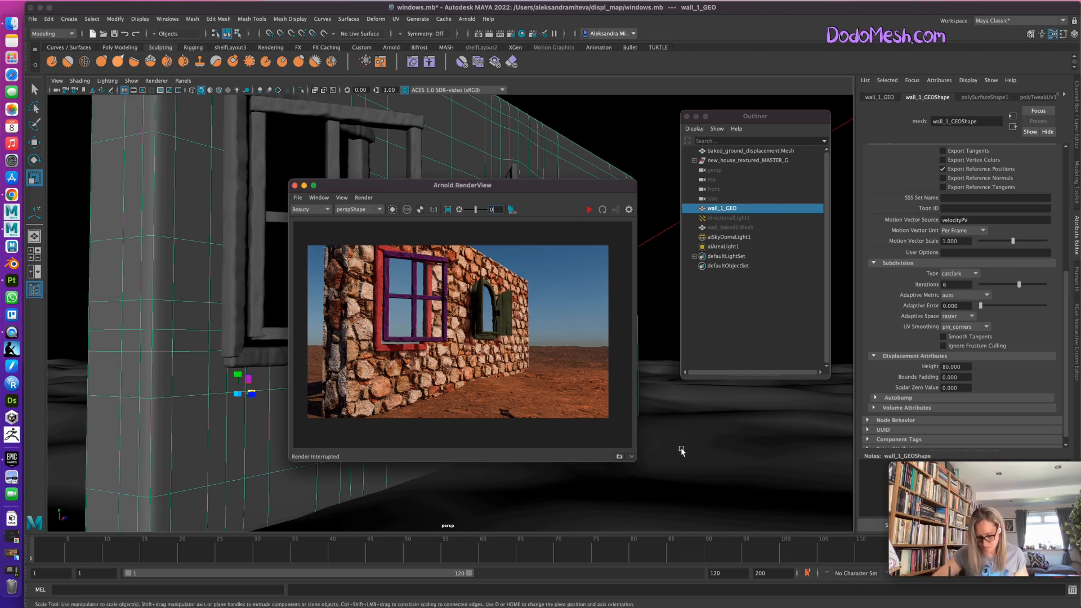
# Select the baked ground displacement mesh, show textures in the viewport, and minimize the Arnold RenderView.
pyautogui.click(743, 151)
pyautogui.press('6')
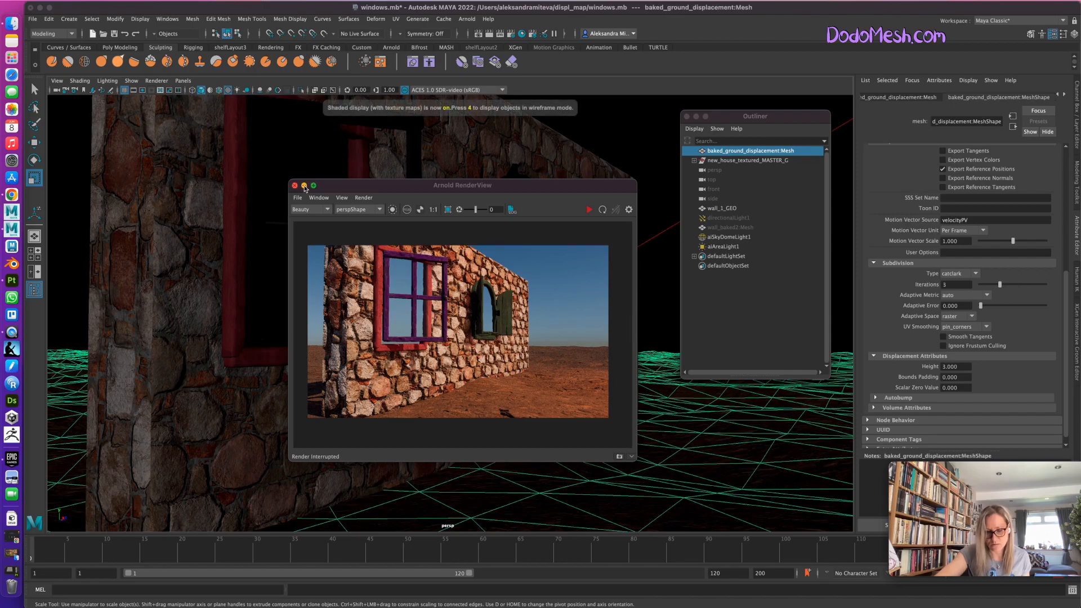
pyautogui.click(304, 186)
# Switch to the UV Editing workspace and move the Outliner down to uncover the viewport and the ground mesh.
pyautogui.click(1019, 20)
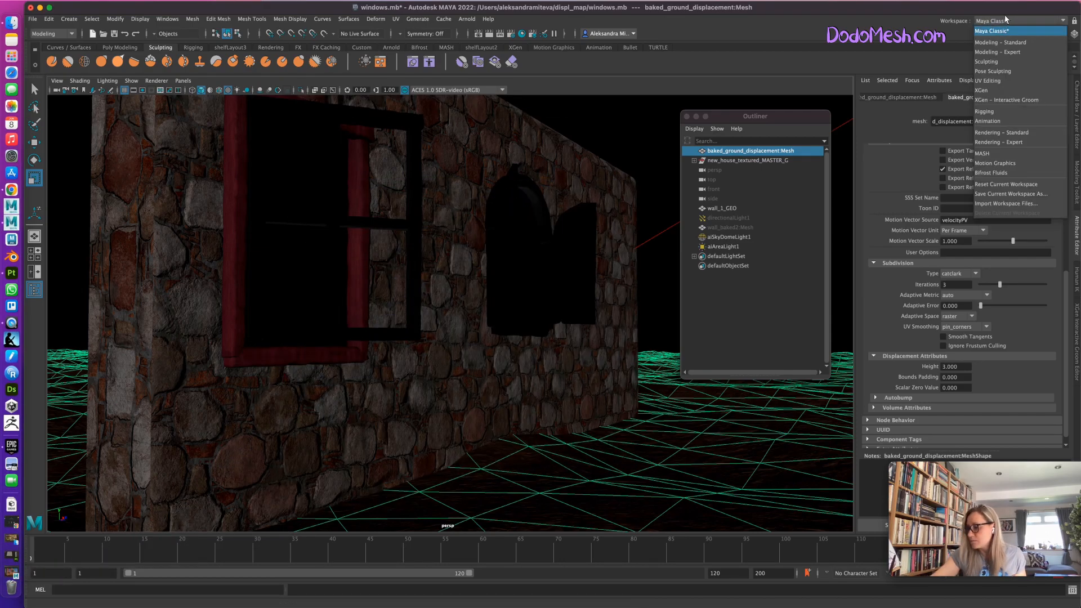
pyautogui.click(997, 81)
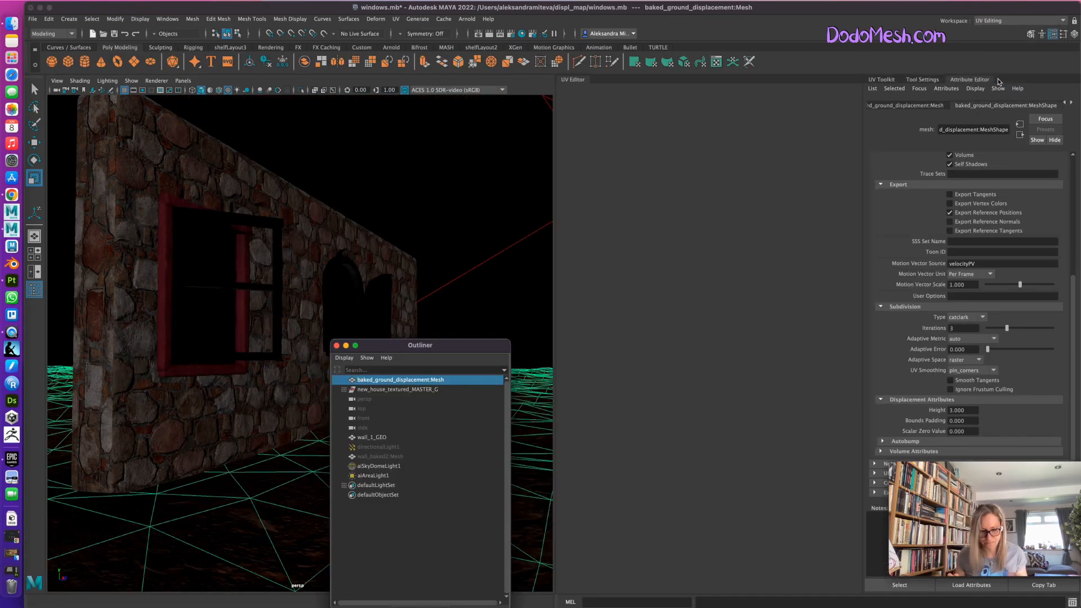
pyautogui.moveTo(397, 354); pyautogui.dragTo(418, 522)
pyautogui.keyDown('alt'); pyautogui.moveTo(394, 454); pyautogui.dragTo(438, 451); pyautogui.keyUp('alt')
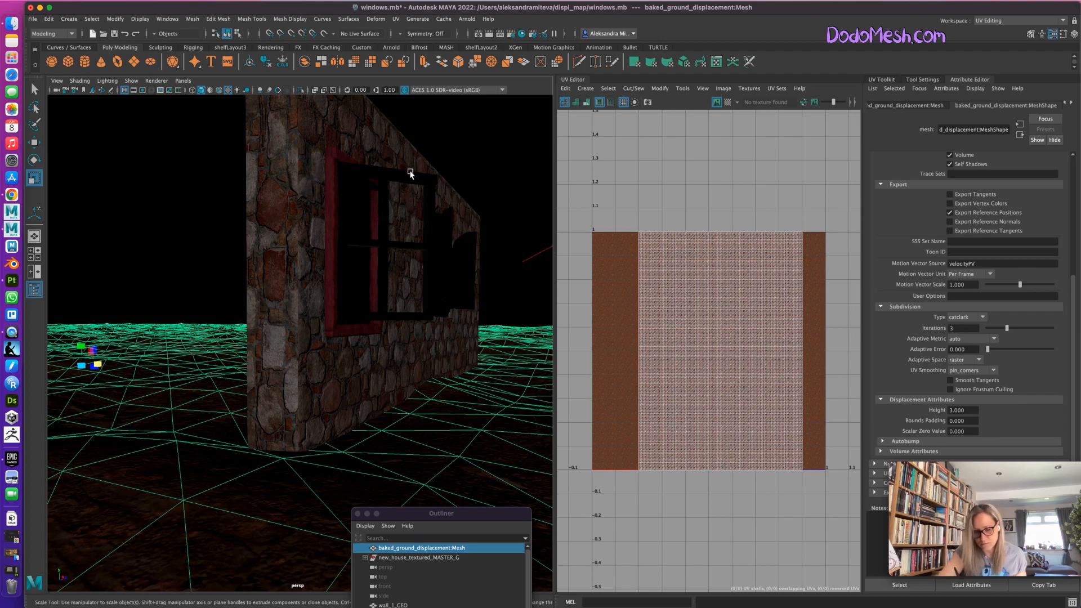
# Select the wall's two long horizontal UV shells for its narrow faces and rotate them 90 degrees so they stand vertically.
pyautogui.click(402, 150)
pyautogui.moveTo(770, 337); pyautogui.dragTo(741, 327, button='right')
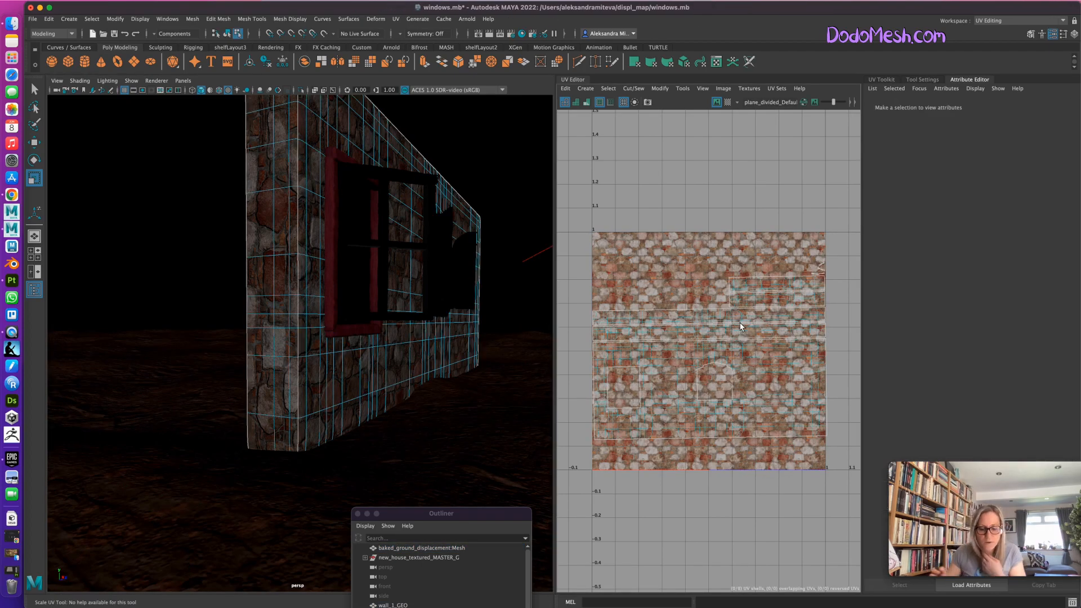
pyautogui.click(683, 319)
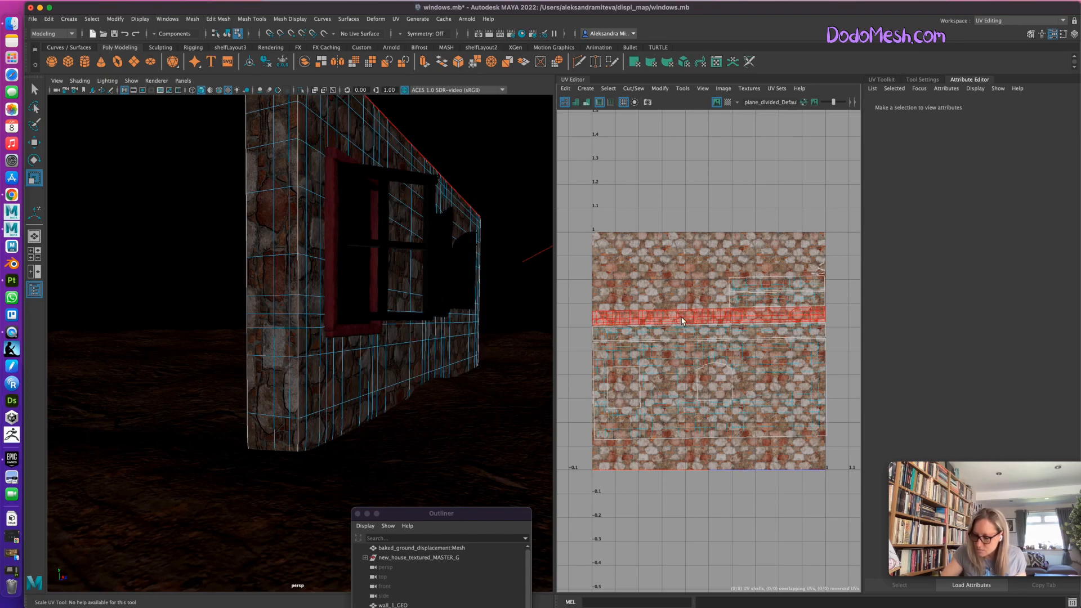
pyautogui.press('r')
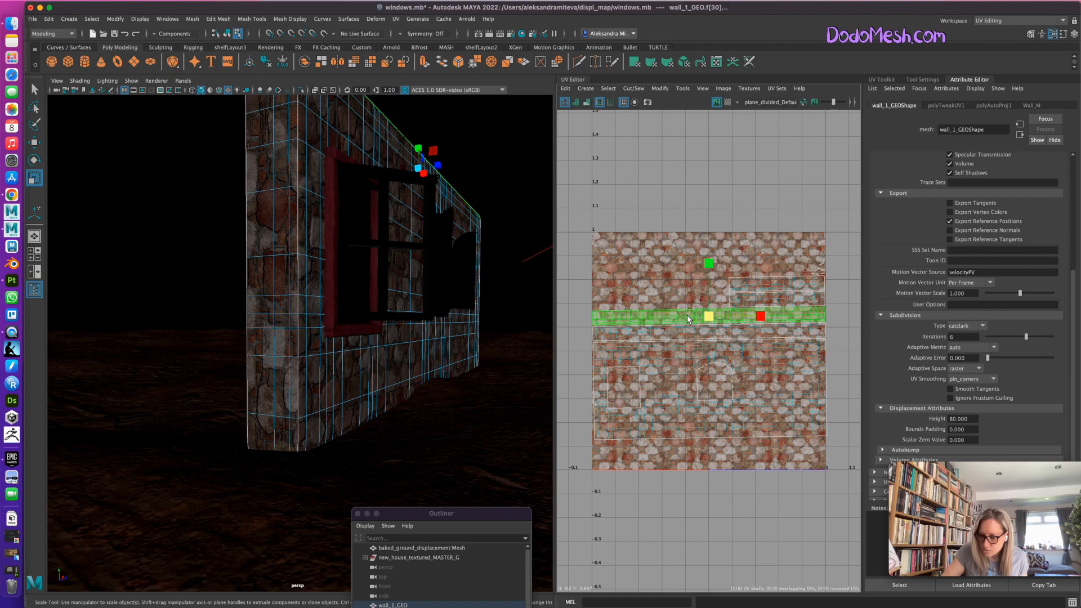
pyautogui.keyDown('shift'); pyautogui.click(765, 335); pyautogui.keyUp('shift')
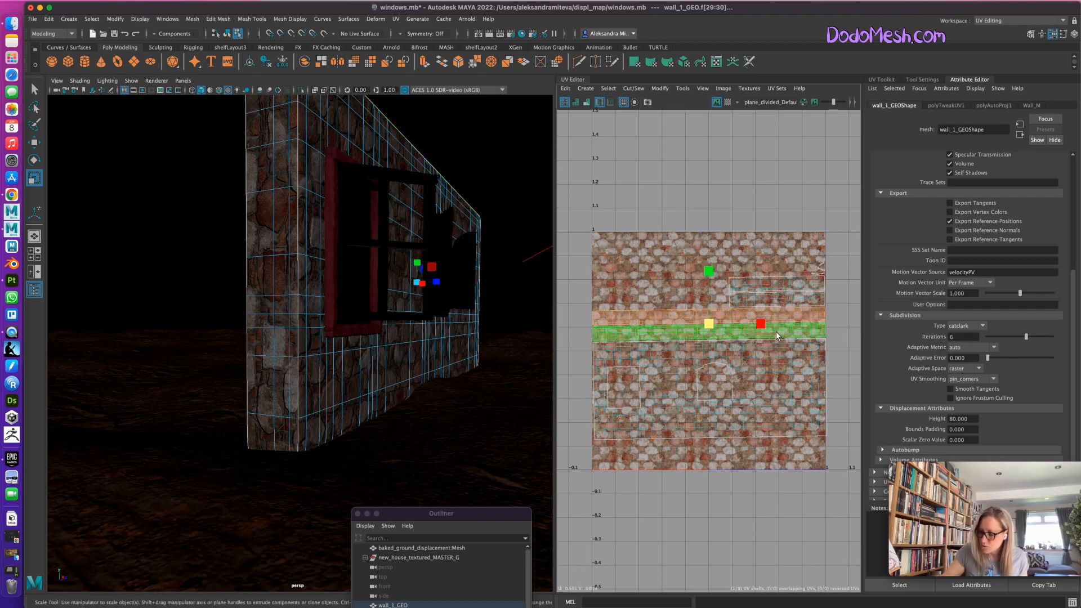
pyautogui.press('e')
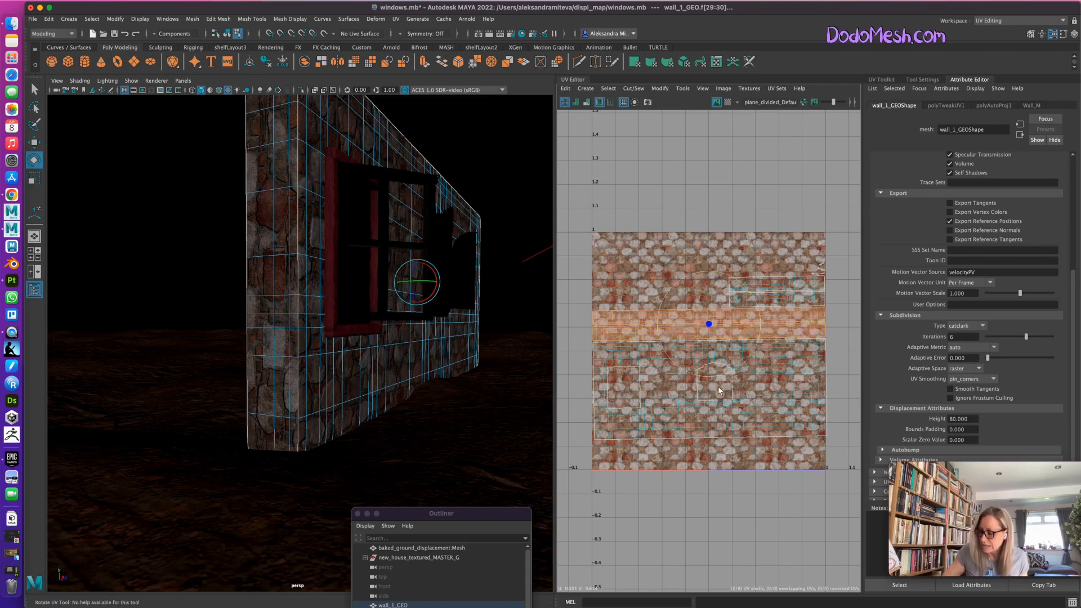
pyautogui.moveTo(675, 365); pyautogui.dragTo(748, 371)
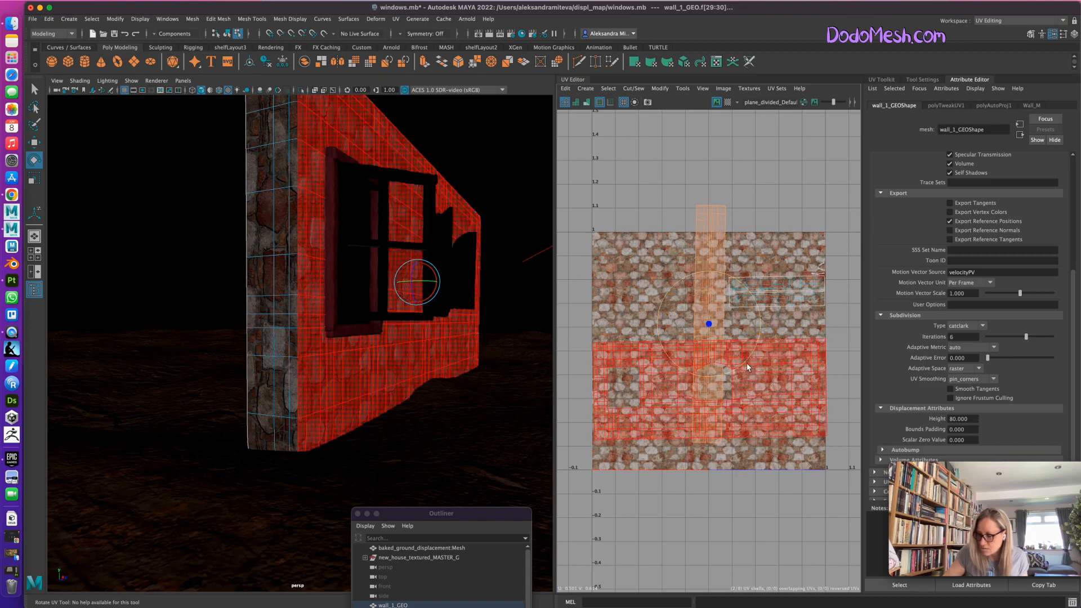
# Move the two rotated shells down to fit inside the 0–1 UV tile, and inspect the textured wall with its wireframe deselected.
pyautogui.press('w')
pyautogui.moveTo(709, 269); pyautogui.dragTo(709, 300)
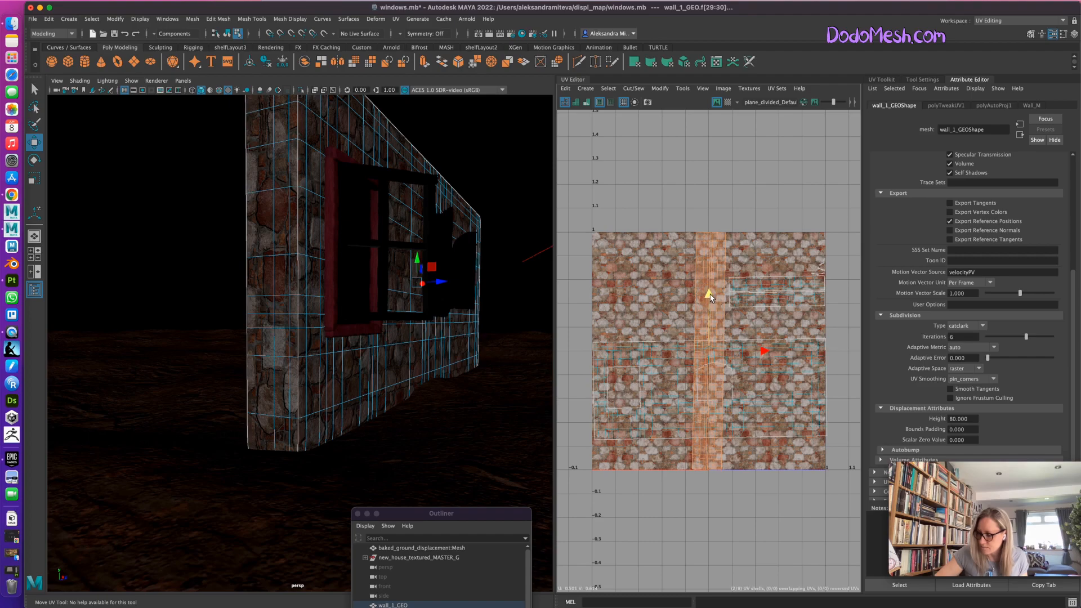
pyautogui.press('e')
pyautogui.moveTo(759, 370); pyautogui.dragTo(759, 368)
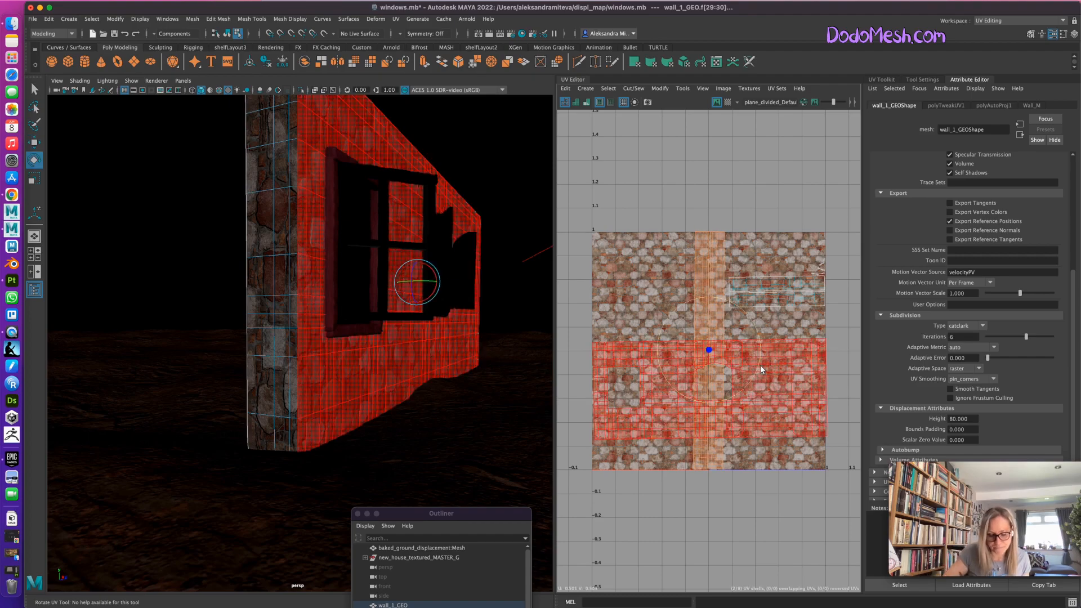
pyautogui.moveTo(294, 397); pyautogui.dragTo(337, 323, button='right')
pyautogui.click(415, 449)
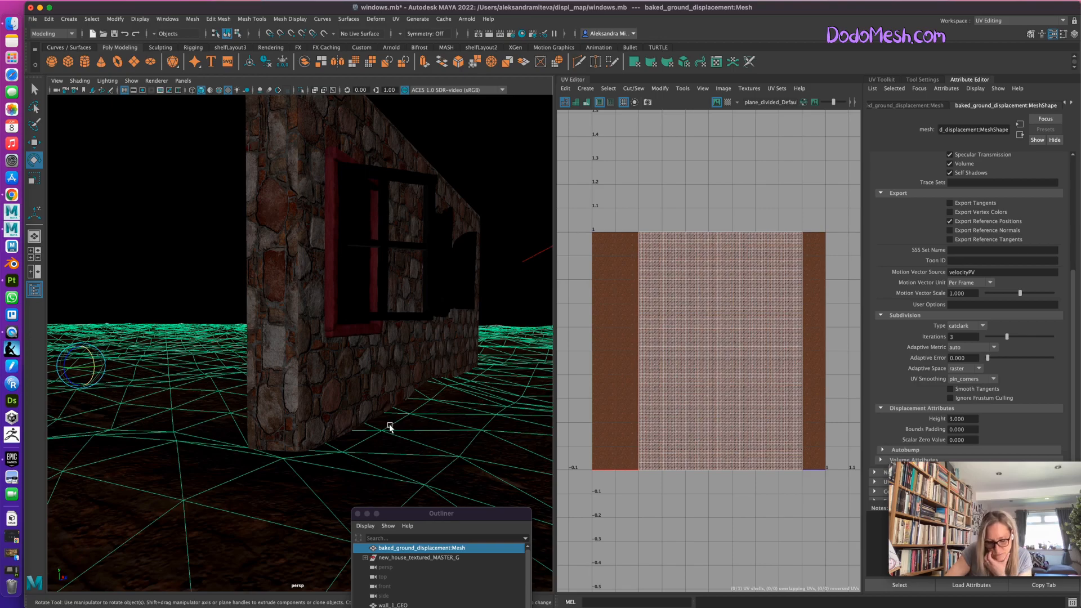
pyautogui.keyDown('alt'); pyautogui.moveTo(386, 415); pyautogui.dragTo(406, 468); pyautogui.keyUp('alt')
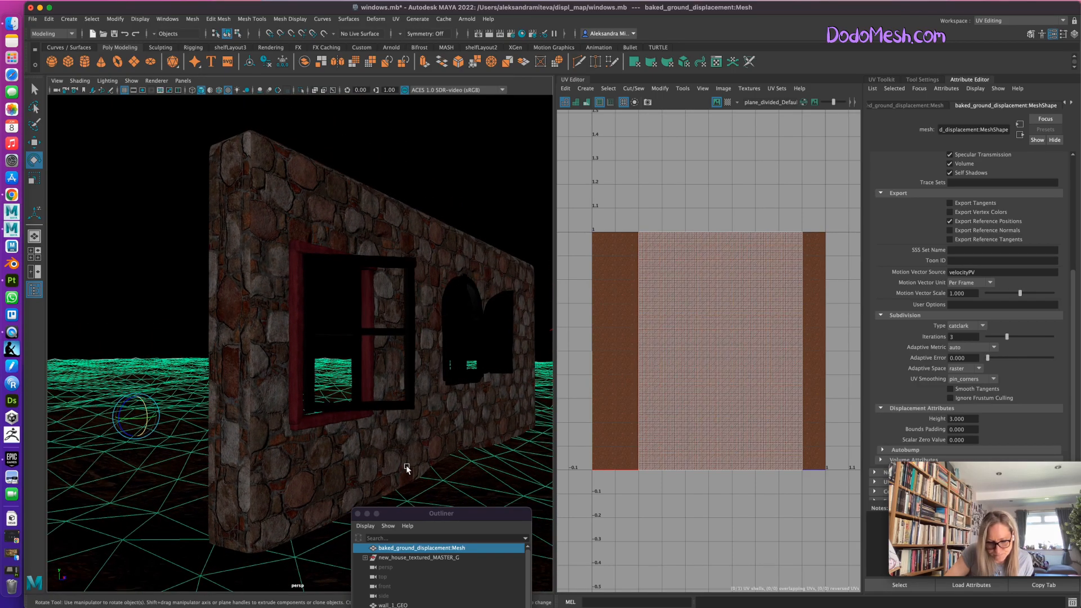
# Pick the wall's narrow UV shells individually to identify the matching top, bottom and end faces on the model.
pyautogui.click(236, 416)
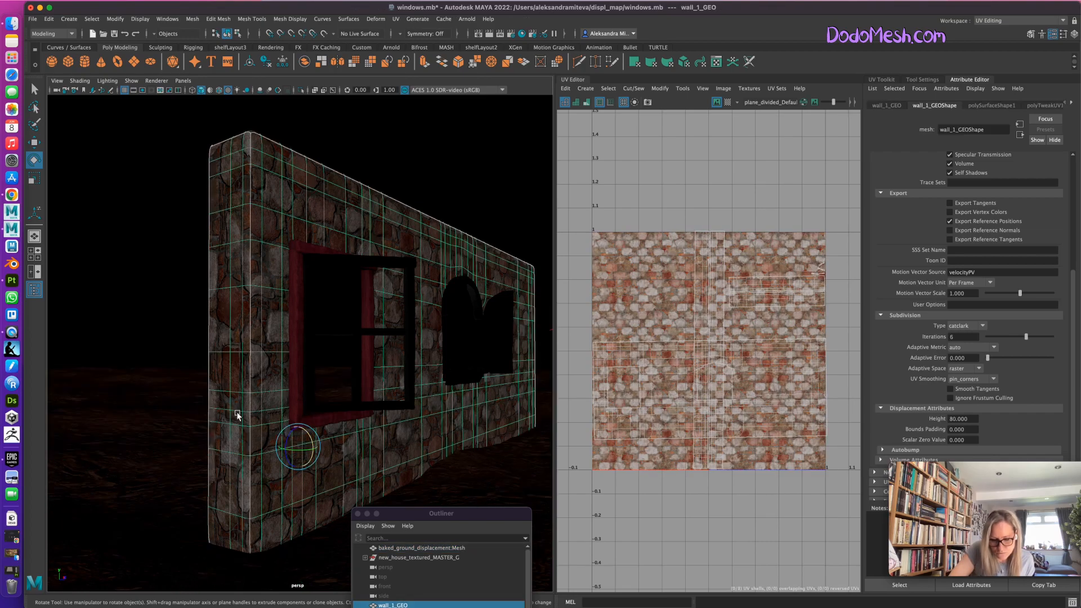
pyautogui.click(699, 328)
pyautogui.moveTo(688, 325); pyautogui.dragTo(685, 324, button='right')
pyautogui.click(717, 321)
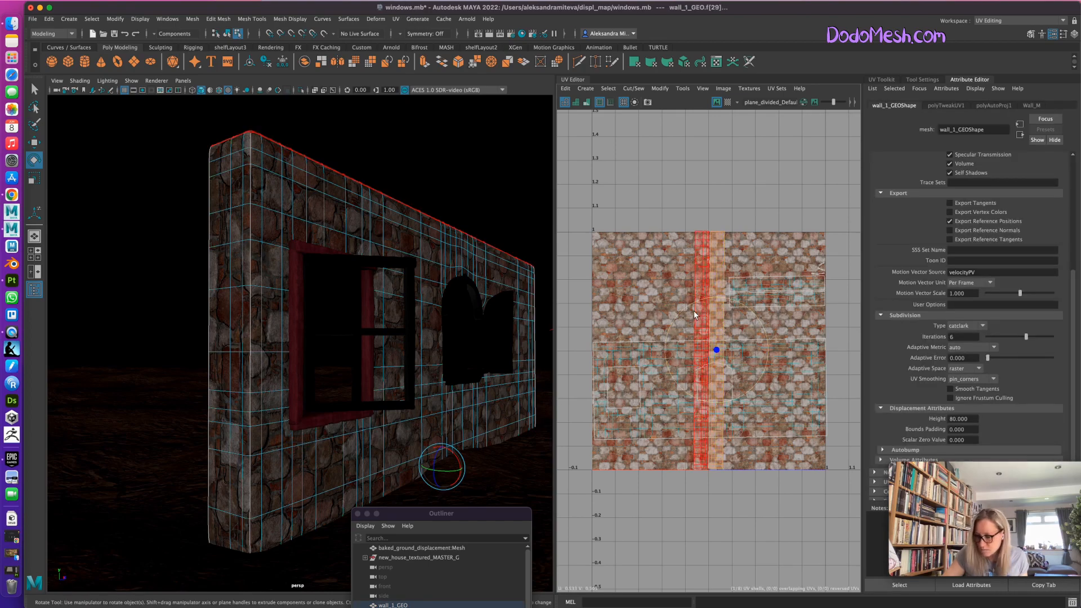
pyautogui.click(700, 263)
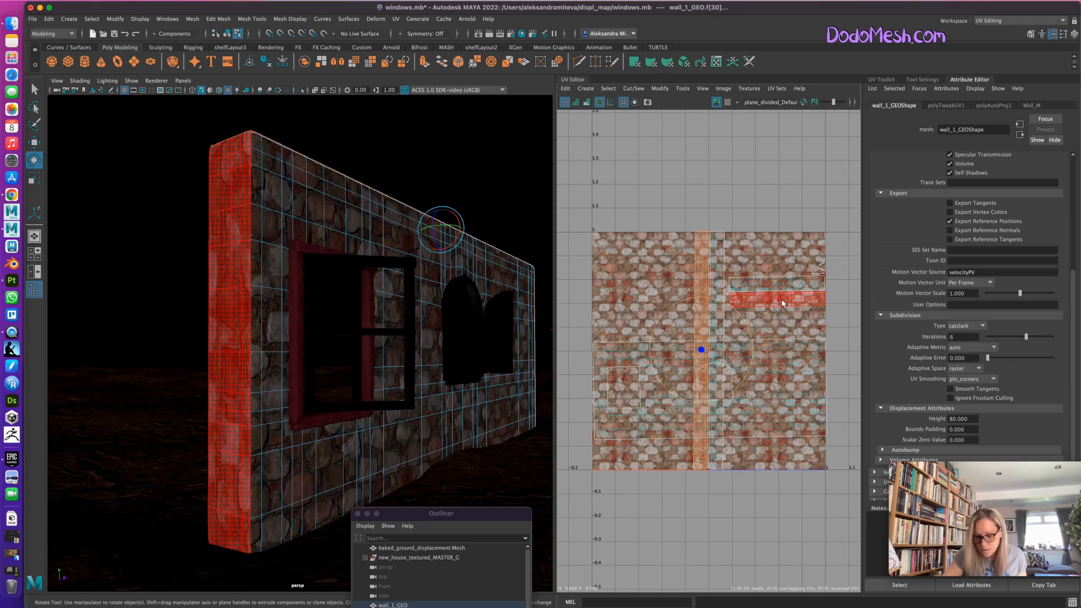
pyautogui.moveTo(512, 463)
pyautogui.keyDown('alt'); pyautogui.mouseDown()
pyautogui.moveTo(514, 472)
pyautogui.moveTo(516, 456)
pyautogui.mouseUp(); pyautogui.keyUp('alt')
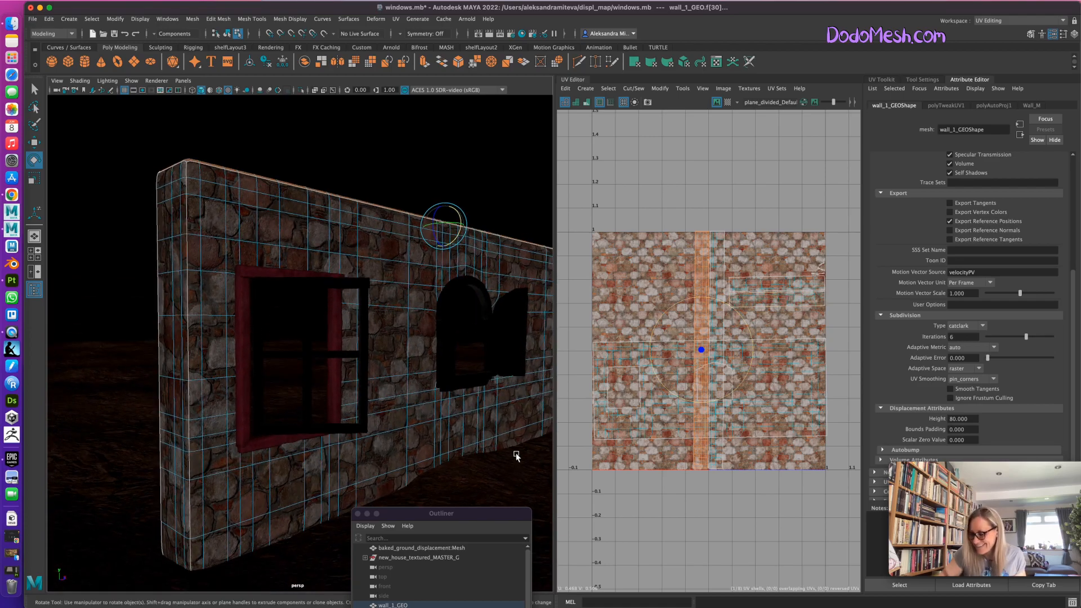
pyautogui.click(810, 283)
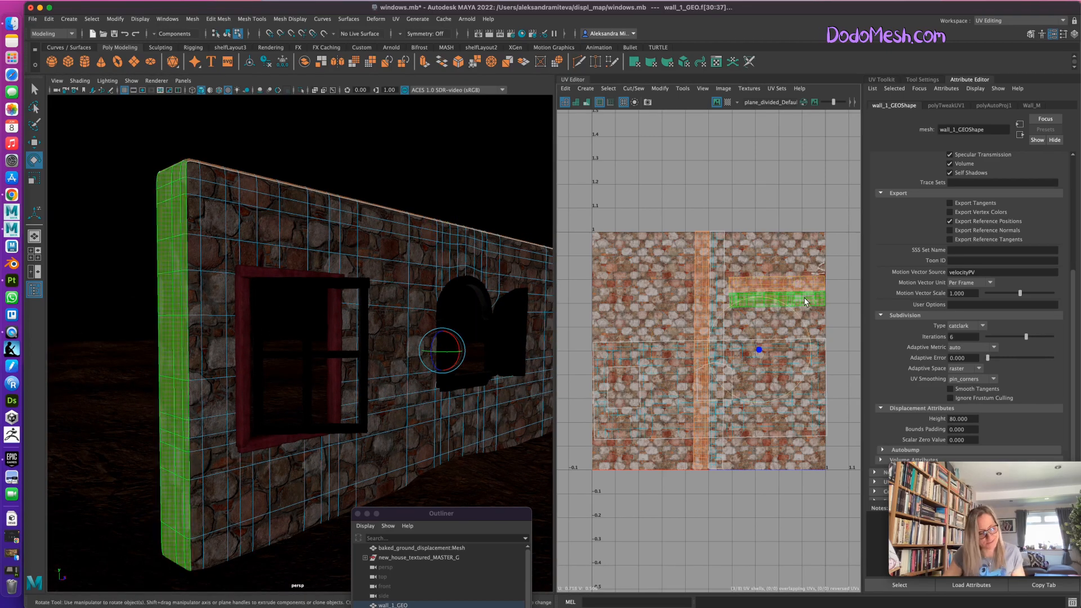
pyautogui.moveTo(811, 361); pyautogui.dragTo(806, 315)
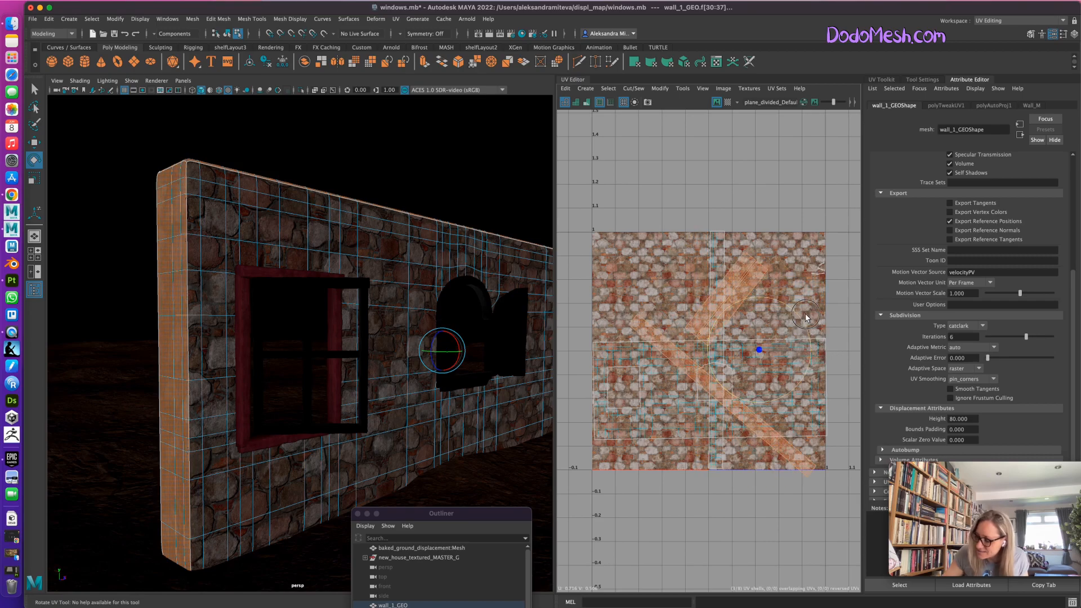
pyautogui.hotkey('ctrl', 'z')
# Select only the two short horizontal UV shells of the wall's end faces and rotate them 90 degrees to vertical.
pyautogui.click(821, 297)
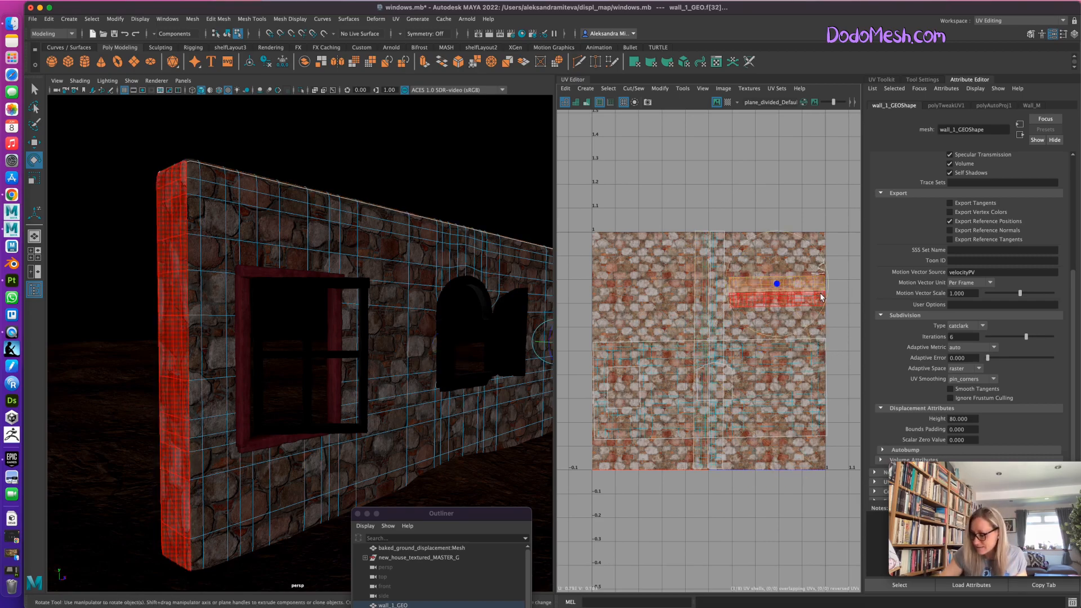
pyautogui.click(32, 88)
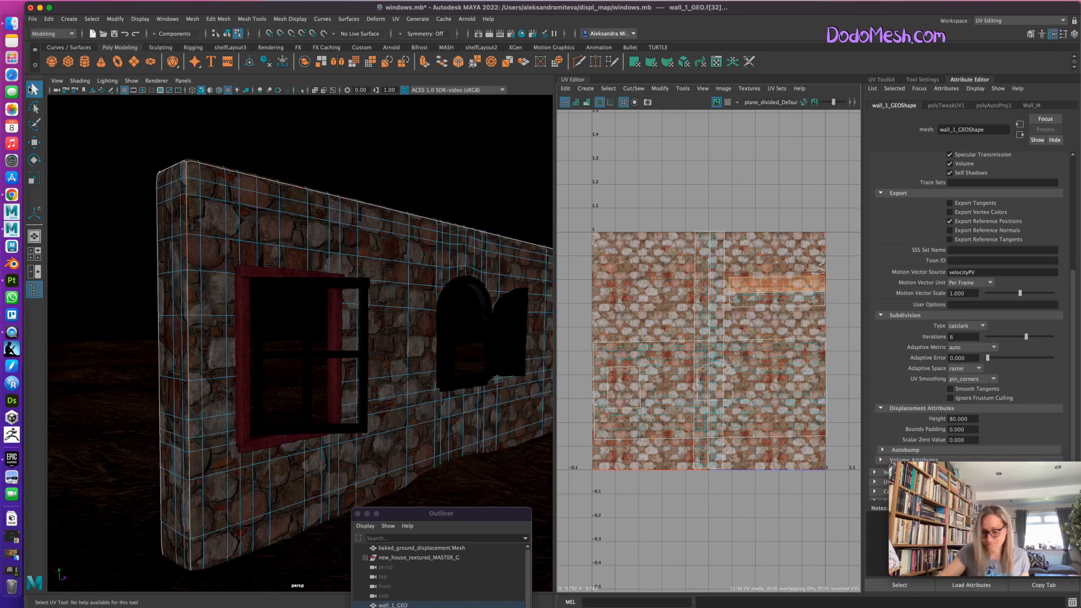
pyautogui.keyDown('shift'); pyautogui.click(786, 300); pyautogui.keyUp('shift')
pyautogui.press('e')
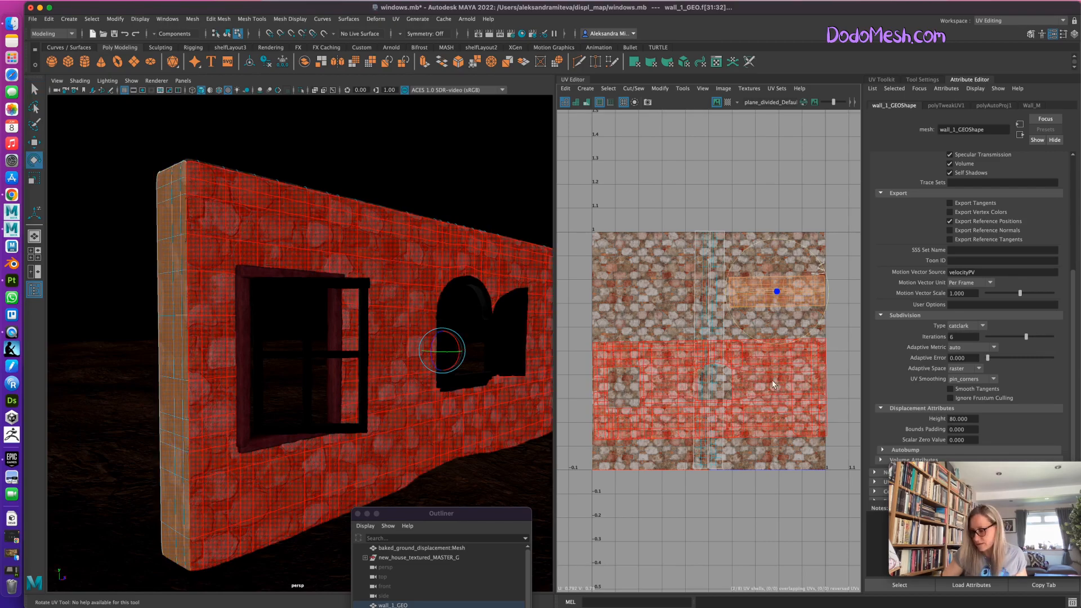
pyautogui.click(787, 349)
pyautogui.press('z')
pyautogui.moveTo(738, 330); pyautogui.dragTo(807, 340)
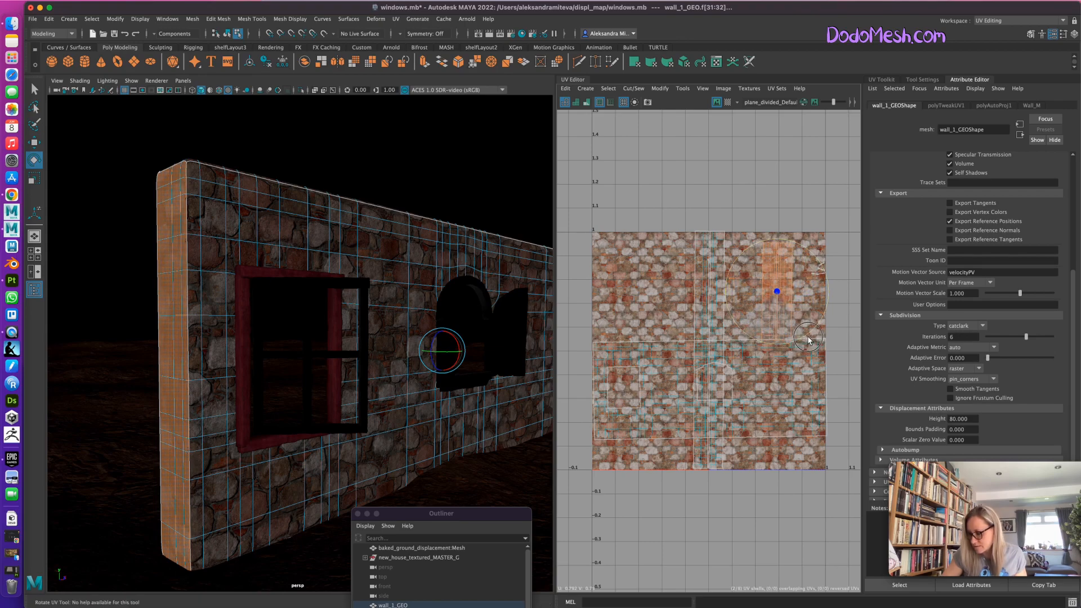
# Move the rotated end shells onto the left edge of the large wall shell, and check the stones along the corner.
pyautogui.press('w')
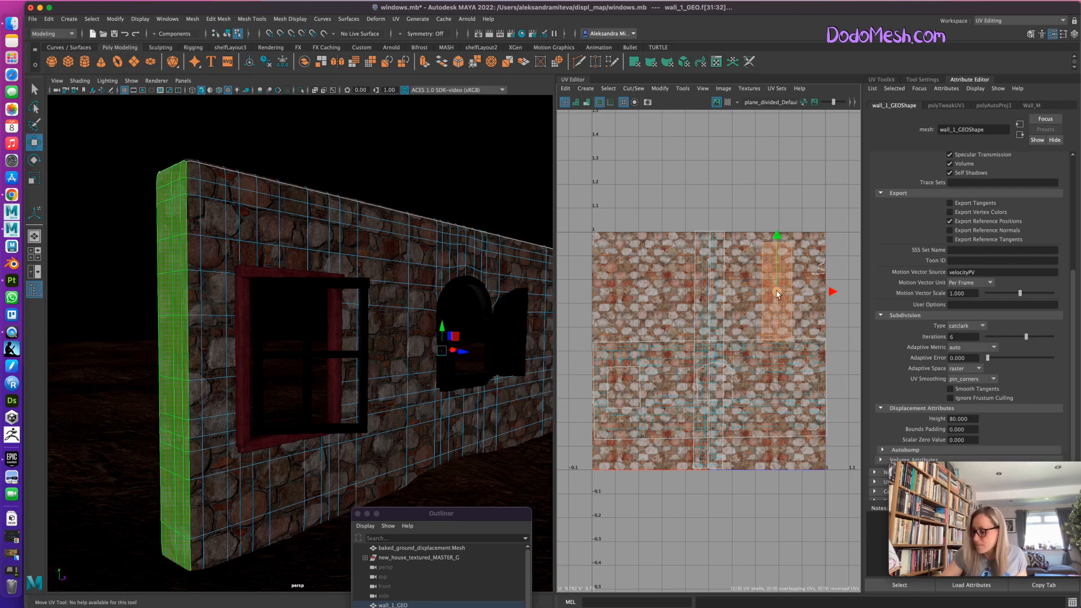
pyautogui.moveTo(776, 294); pyautogui.dragTo(606, 391)
pyautogui.keyDown('alt'); pyautogui.moveTo(502, 457); pyautogui.dragTo(506, 456); pyautogui.keyUp('alt')
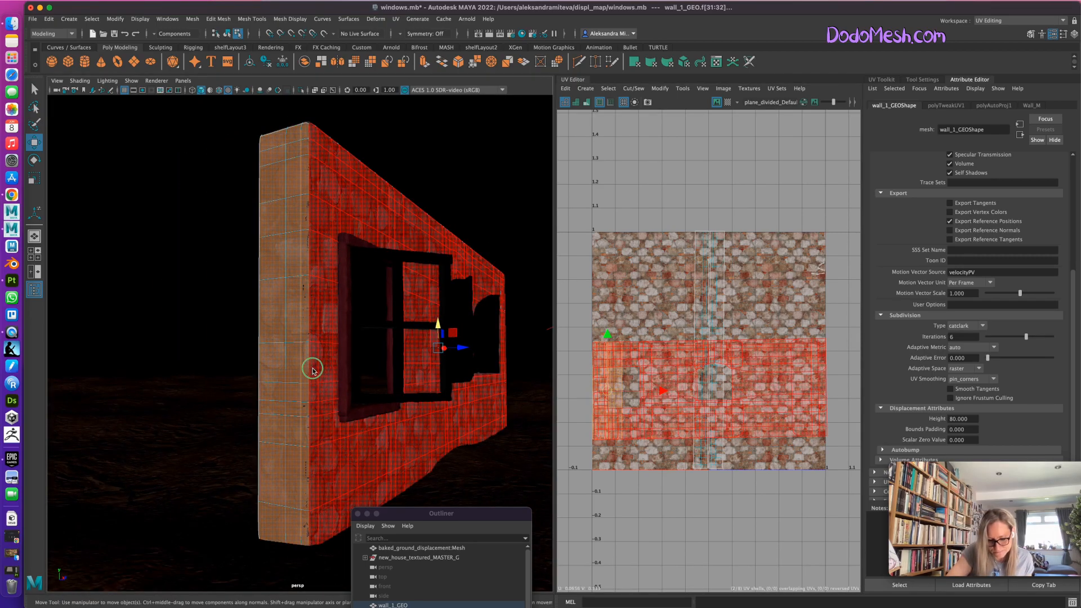
pyautogui.moveTo(312, 369); pyautogui.dragTo(363, 319, button='right')
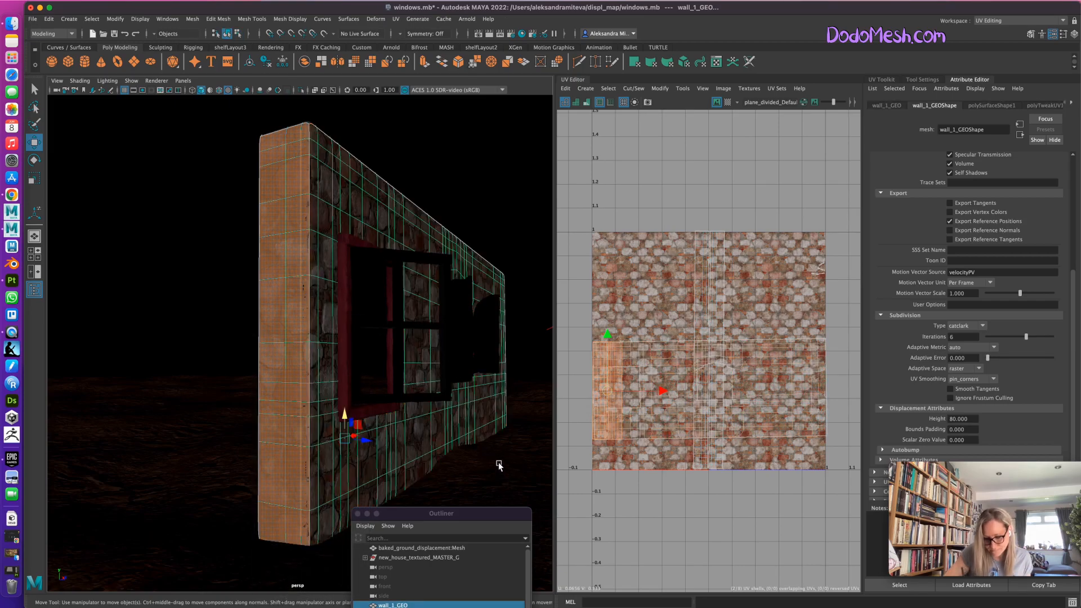
pyautogui.click(499, 465)
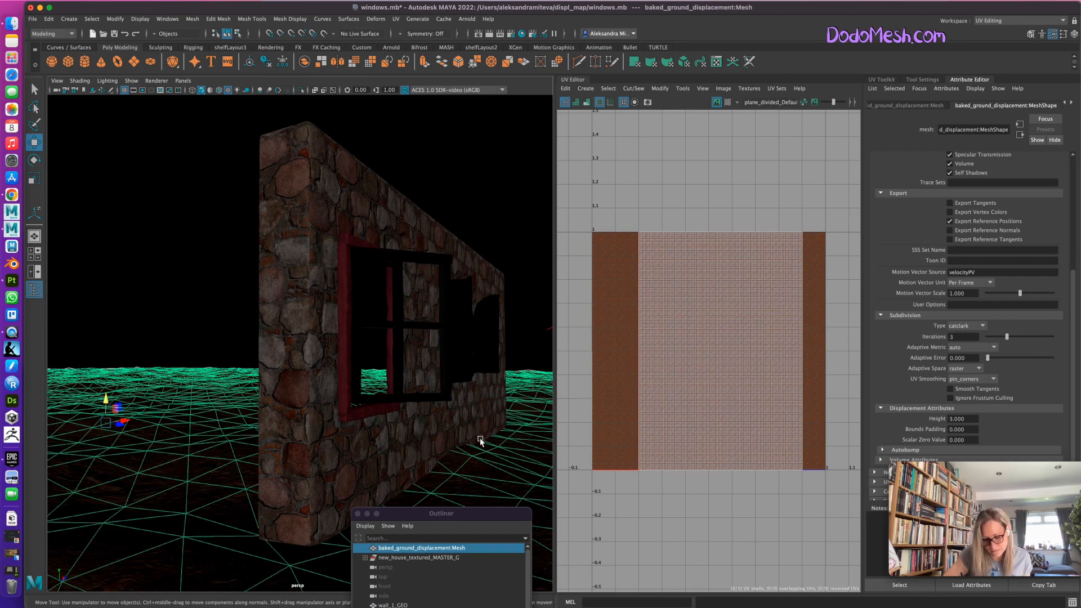
pyautogui.moveTo(473, 472)
pyautogui.keyDown('alt'); pyautogui.mouseDown()
pyautogui.moveTo(451, 473)
pyautogui.moveTo(461, 479)
pyautogui.mouseUp(); pyautogui.keyUp('alt')
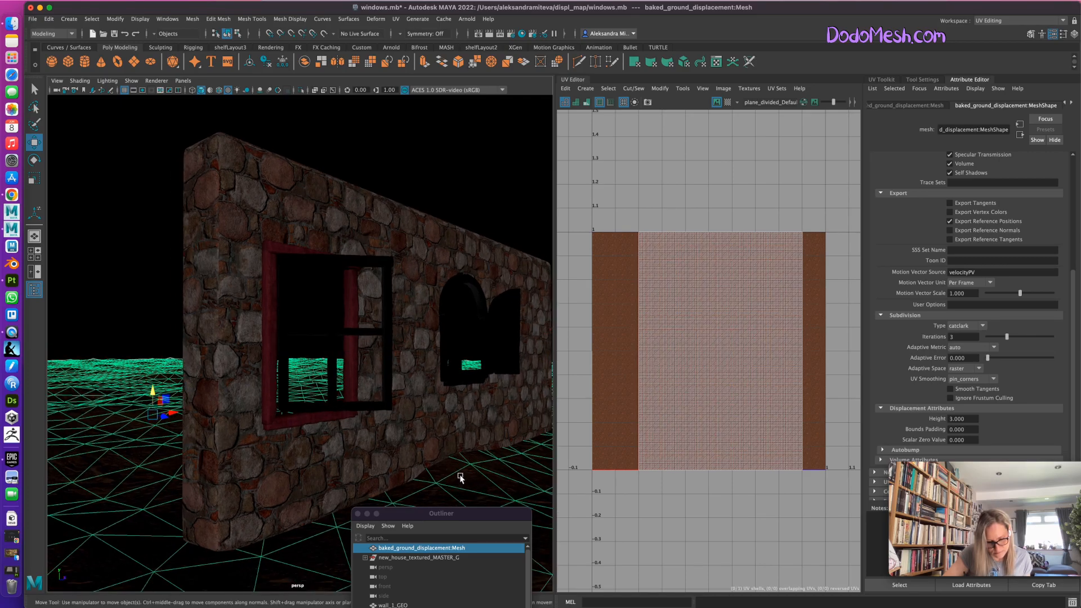
pyautogui.keyDown('alt'); pyautogui.moveTo(481, 456); pyautogui.dragTo(440, 476); pyautogui.keyUp('alt')
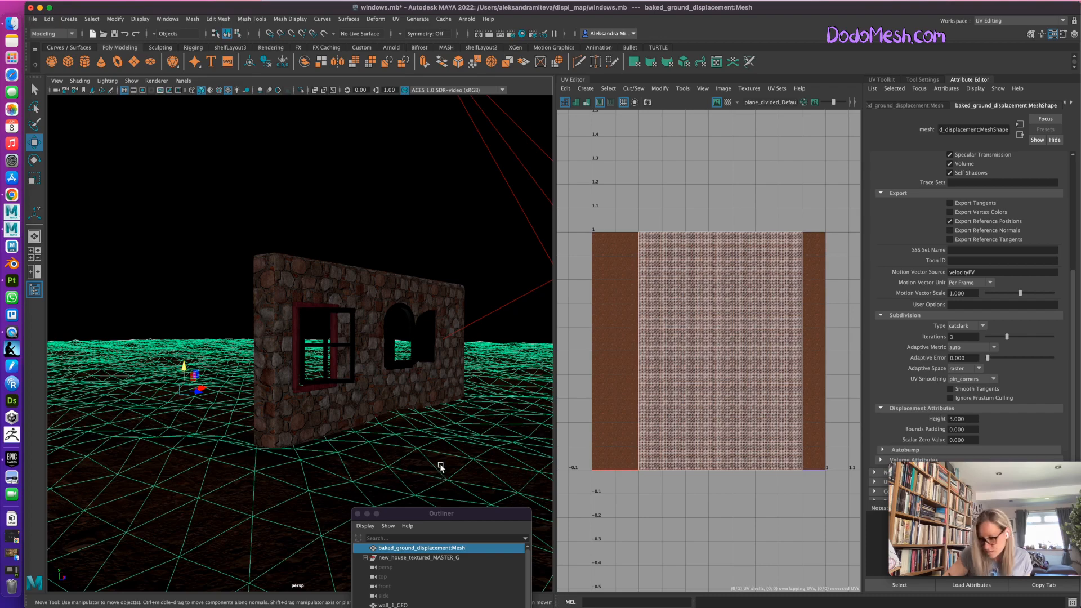
# Reselect the wall's two end-face shells, shift them slightly right in the UV layout, and check the stones at the corner.
pyautogui.click(373, 280)
pyautogui.moveTo(667, 366); pyautogui.dragTo(632, 353, button='right')
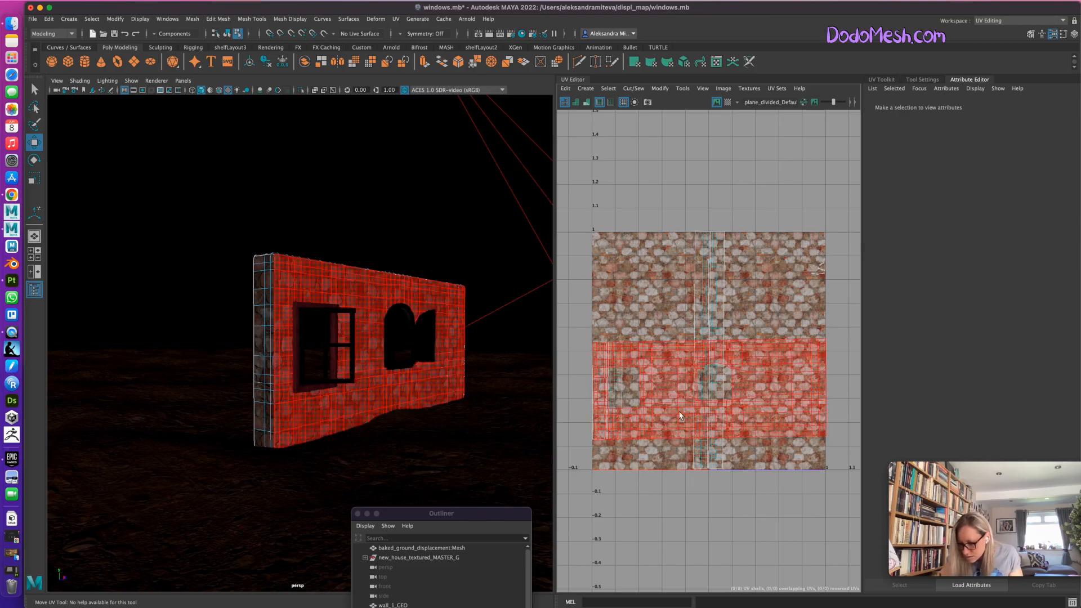
pyautogui.click(616, 394)
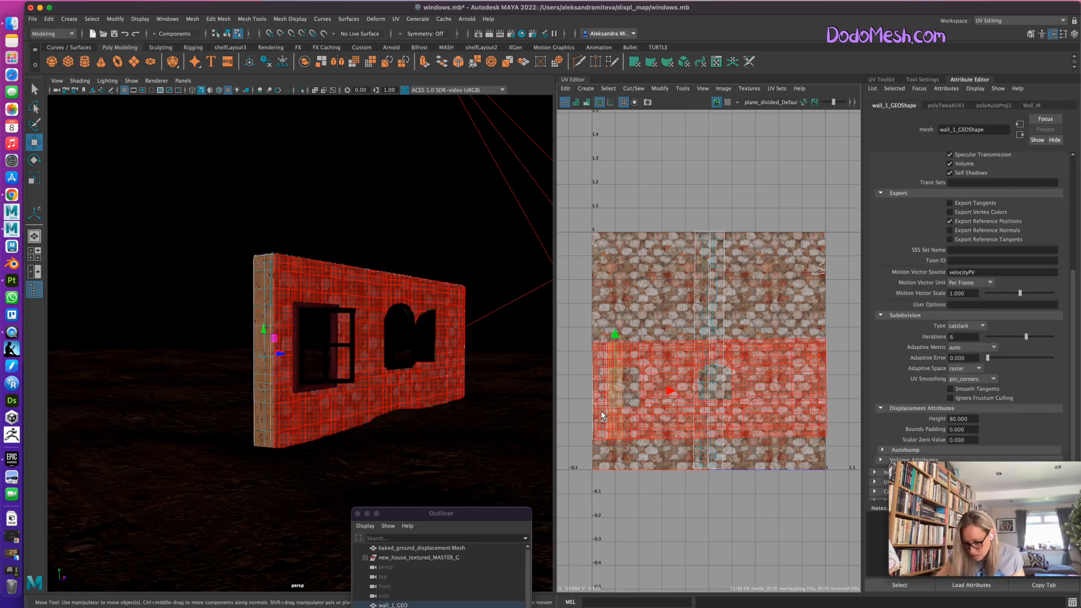
pyautogui.keyDown('shift'); pyautogui.click(619, 386); pyautogui.keyUp('shift')
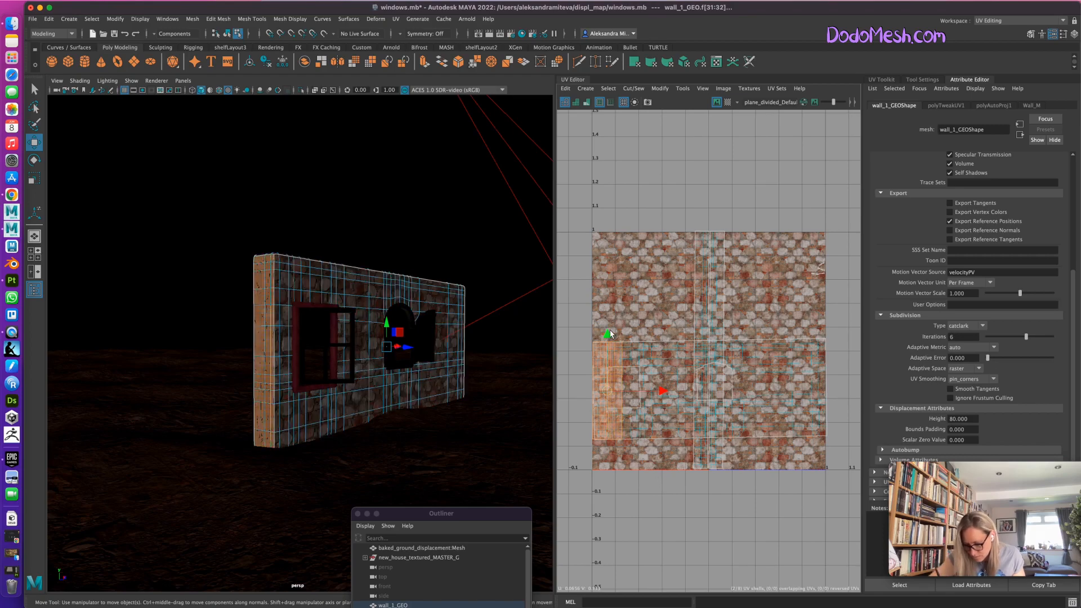
pyautogui.moveTo(607, 335); pyautogui.dragTo(609, 335)
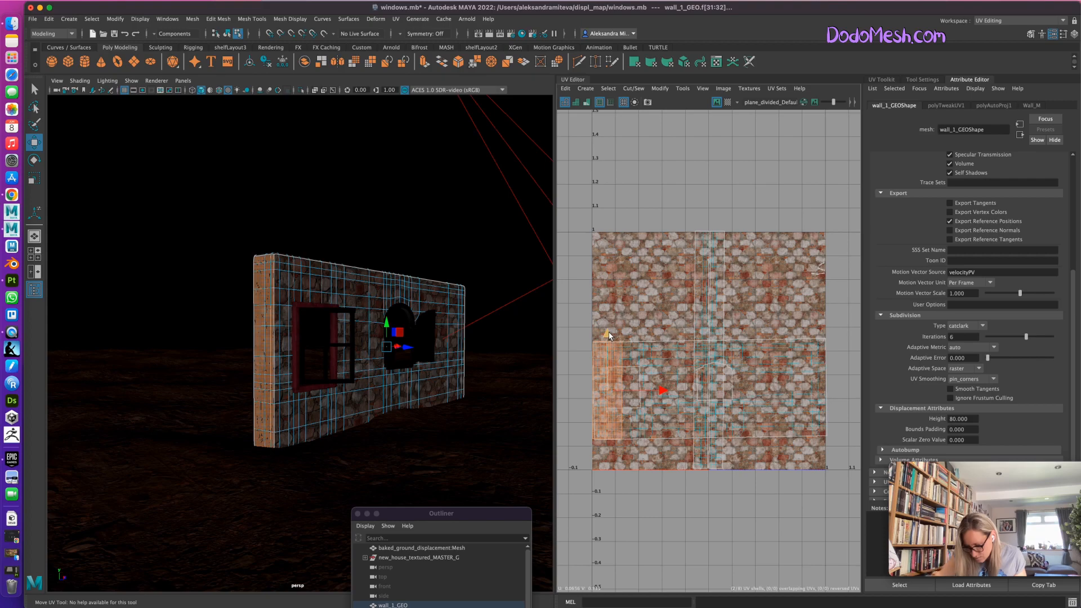
pyautogui.moveTo(661, 390); pyautogui.dragTo(671, 391)
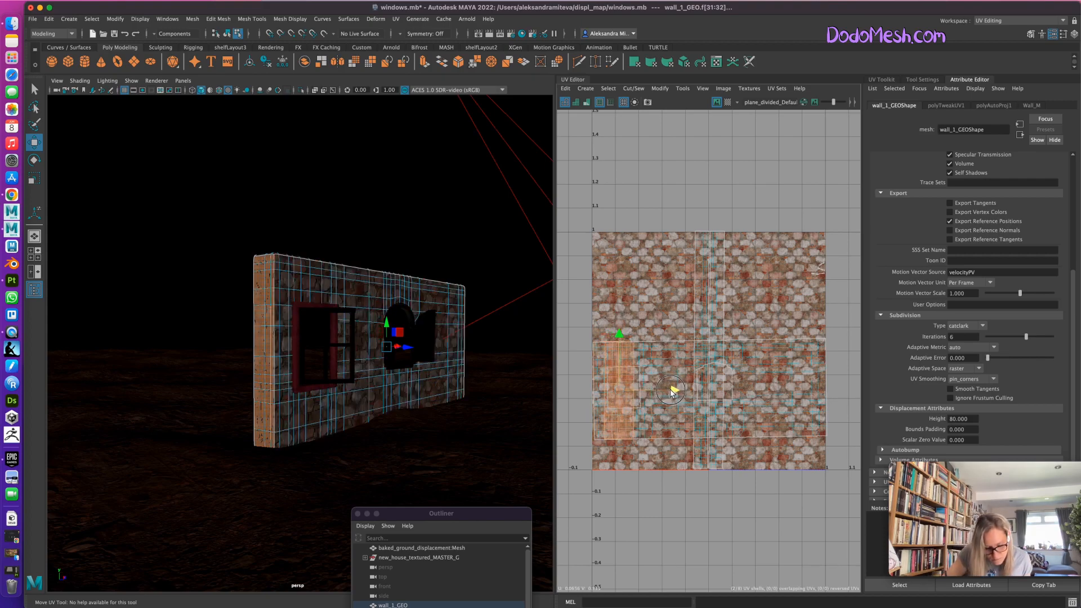
pyautogui.scroll(10, 374, 442)
pyautogui.keyDown('alt'); pyautogui.moveTo(475, 427); pyautogui.dragTo(498, 363, button='middle'); pyautogui.keyUp('alt')
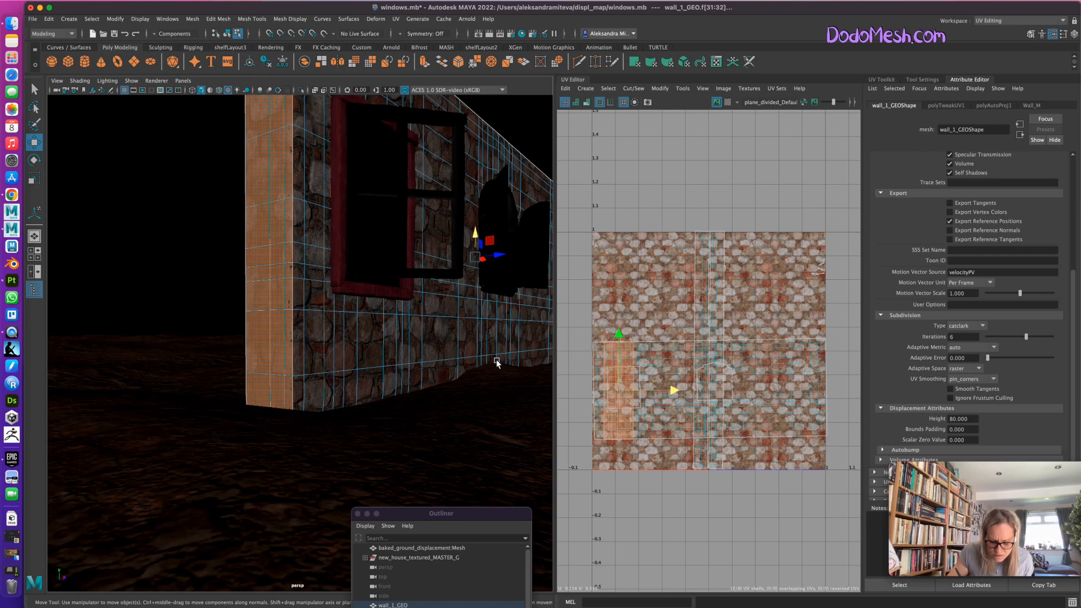
# Unhide the directional light from the Outliner and have the viewport use all scene lights.
pyautogui.moveTo(462, 518); pyautogui.dragTo(419, 244)
pyautogui.click(352, 341)
pyautogui.press('h')
pyautogui.click(238, 91)
pyautogui.click(237, 91)
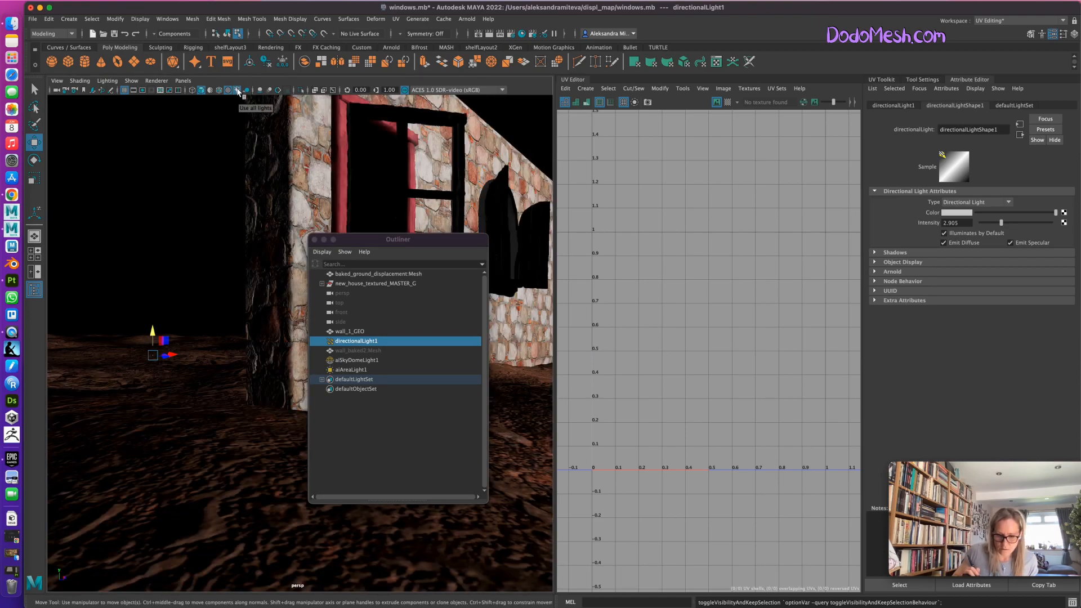
# Uncover the viewport and rotate the directional light to about -45 degrees in Y so it illuminates the wall's end.
pyautogui.moveTo(385, 240); pyautogui.dragTo(381, 485)
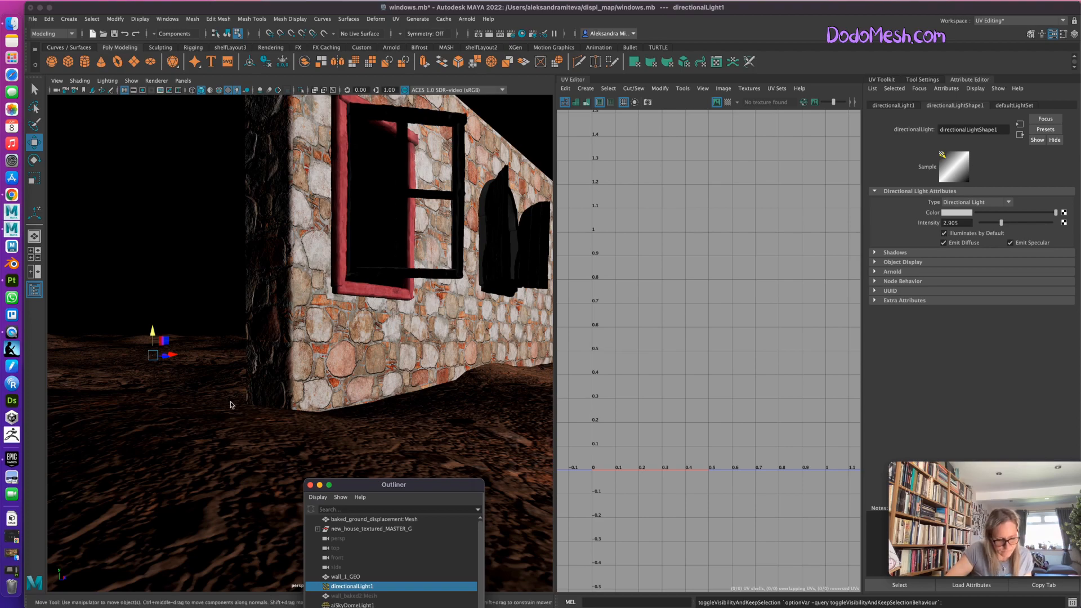
pyautogui.press('e')
pyautogui.moveTo(167, 358); pyautogui.dragTo(154, 354)
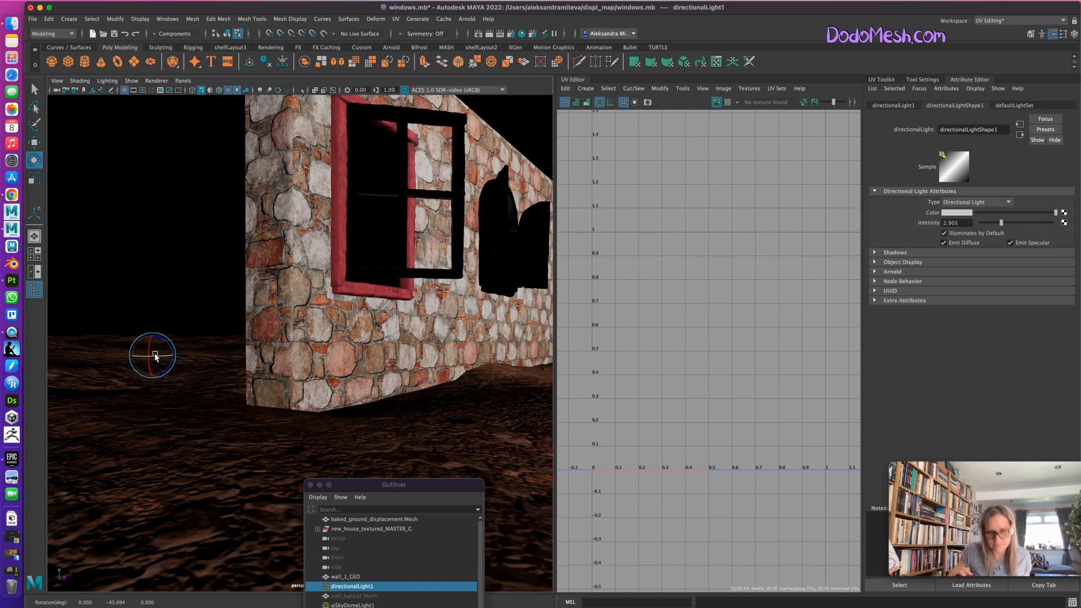
# Select the wall's two end-face shells and nudge them vertically in the UV layout to match the stones at the corner.
pyautogui.keyDown('alt'); pyautogui.moveTo(429, 410); pyautogui.dragTo(447, 428); pyautogui.keyUp('alt')
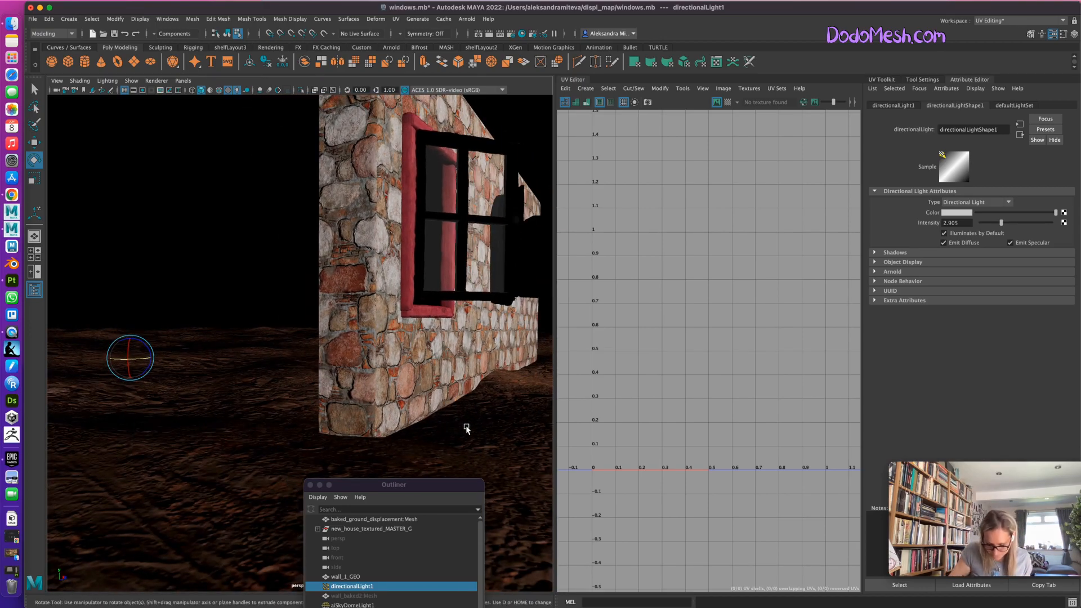
pyautogui.click(364, 372)
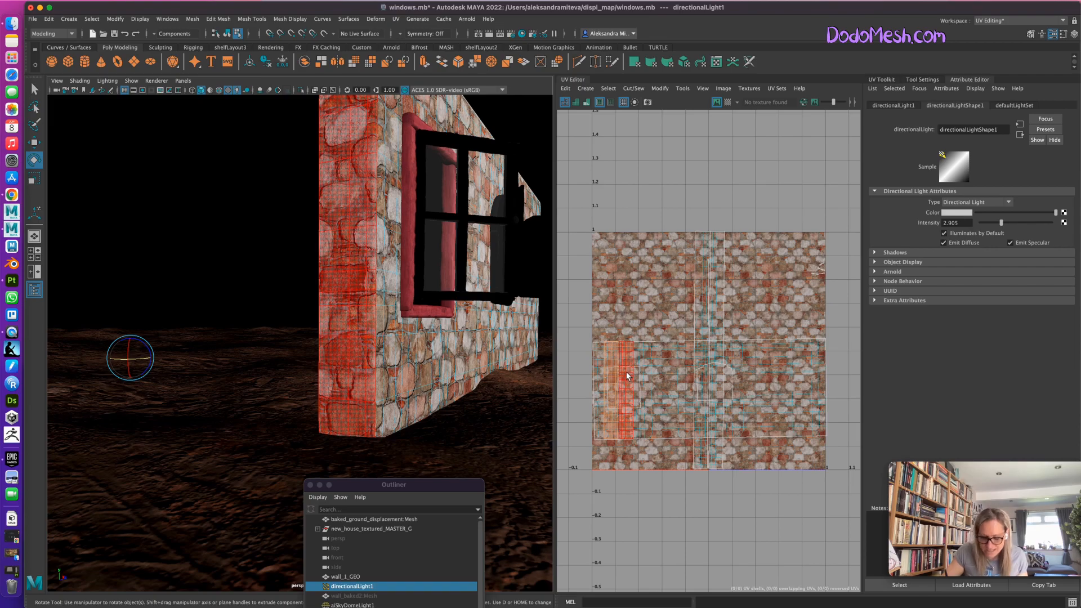
pyautogui.press('w')
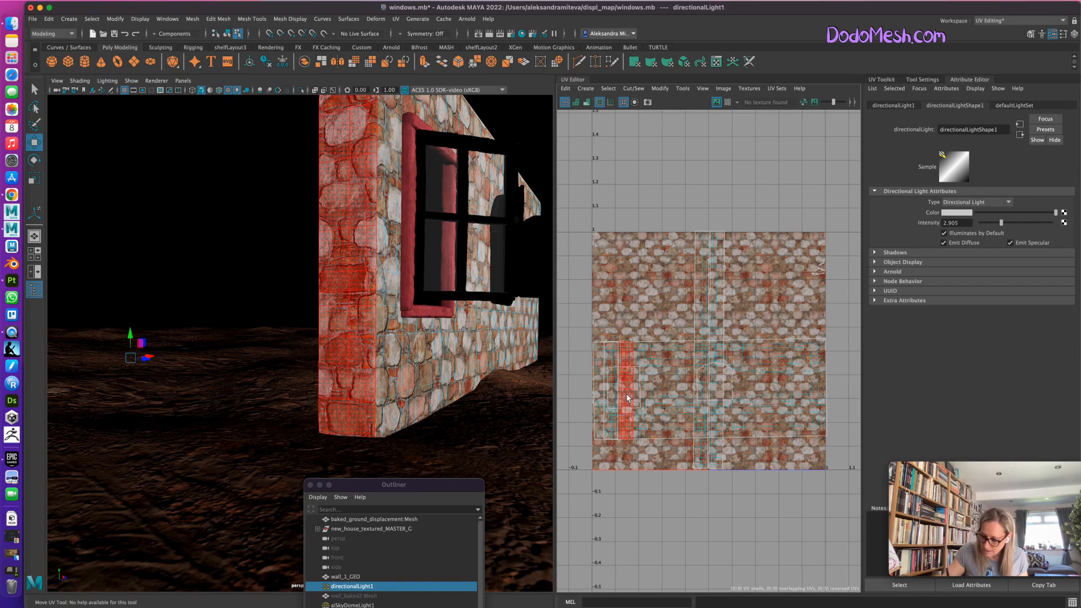
pyautogui.click(628, 398)
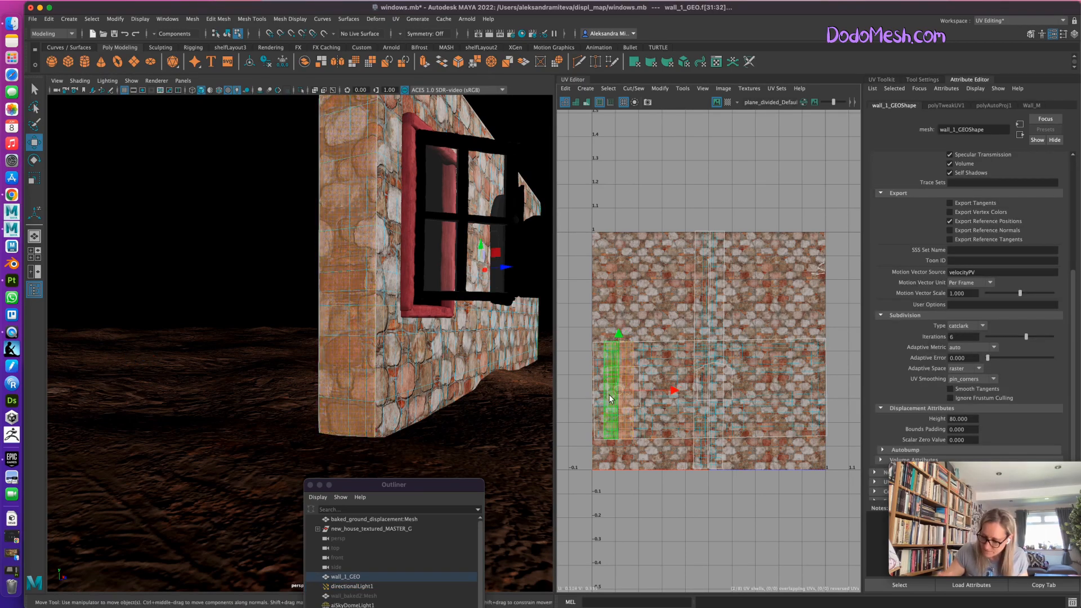
pyautogui.moveTo(619, 333); pyautogui.dragTo(618, 334)
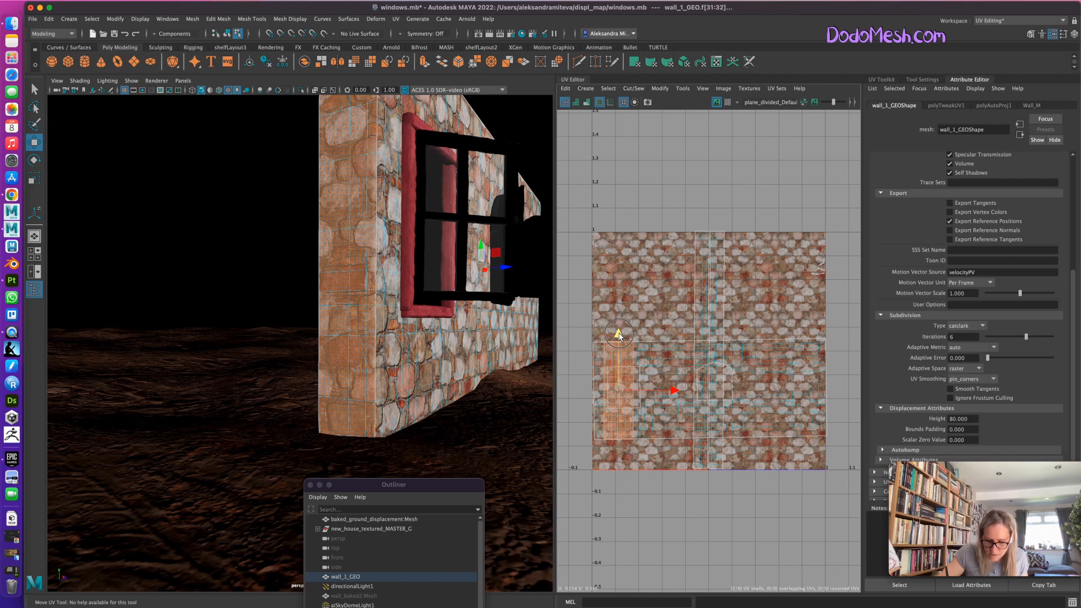
pyautogui.moveTo(618, 335); pyautogui.dragTo(618, 333)
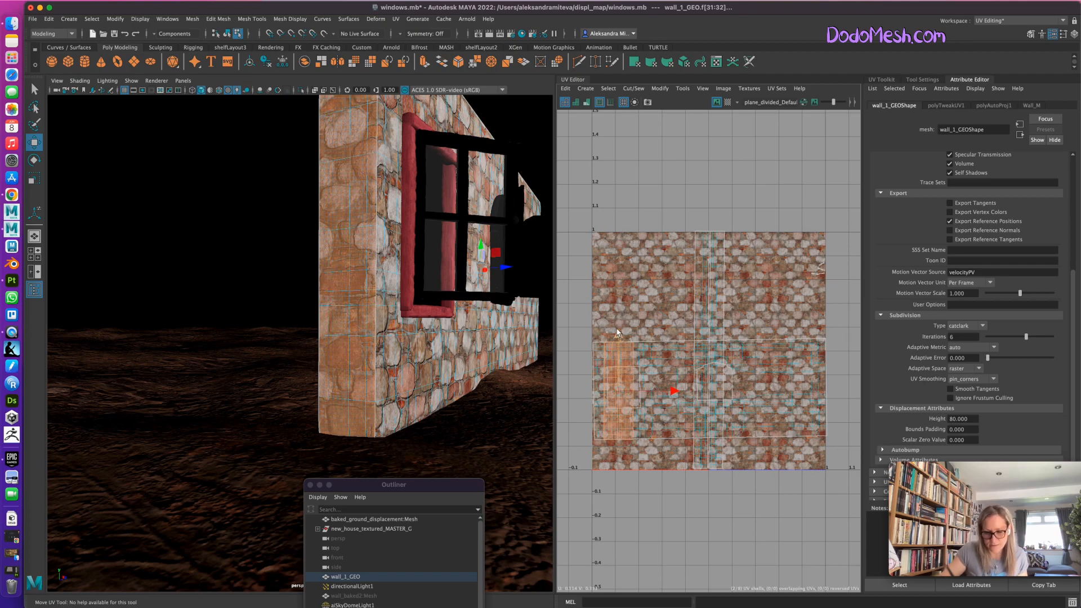
# Return the wall to object mode and examine the stones across its corner from several angles and distances.
pyautogui.moveTo(418, 355); pyautogui.dragTo(473, 324, button='right')
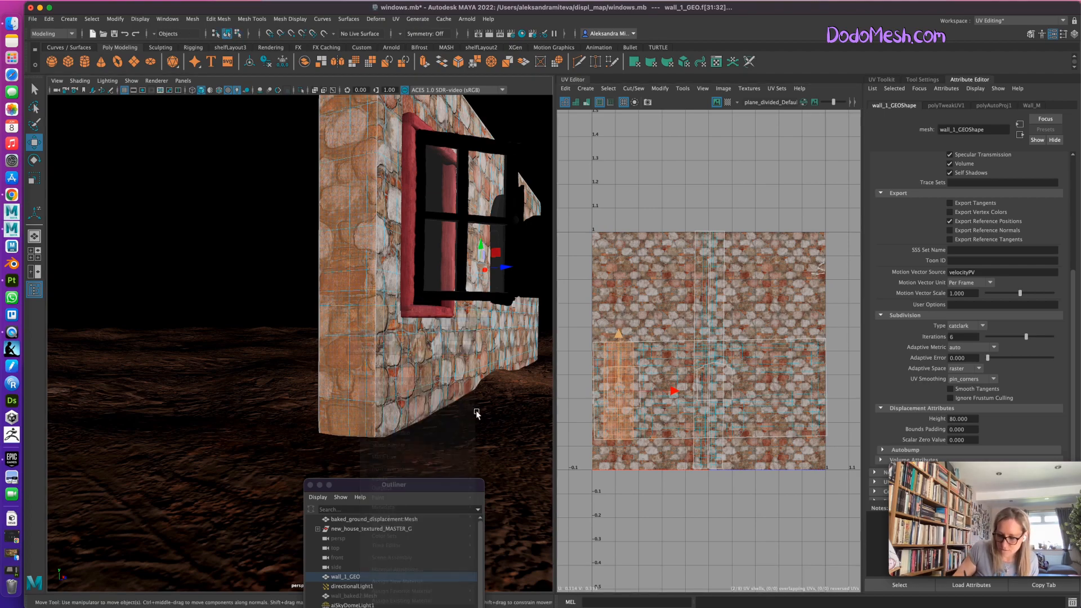
pyautogui.click(485, 441)
pyautogui.keyDown('alt'); pyautogui.moveTo(474, 438); pyautogui.dragTo(387, 423, button='right'); pyautogui.keyUp('alt')
pyautogui.moveTo(423, 454)
pyautogui.keyDown('alt'); pyautogui.mouseDown()
pyautogui.moveTo(437, 451)
pyautogui.moveTo(419, 456)
pyautogui.mouseUp(); pyautogui.keyUp('alt')
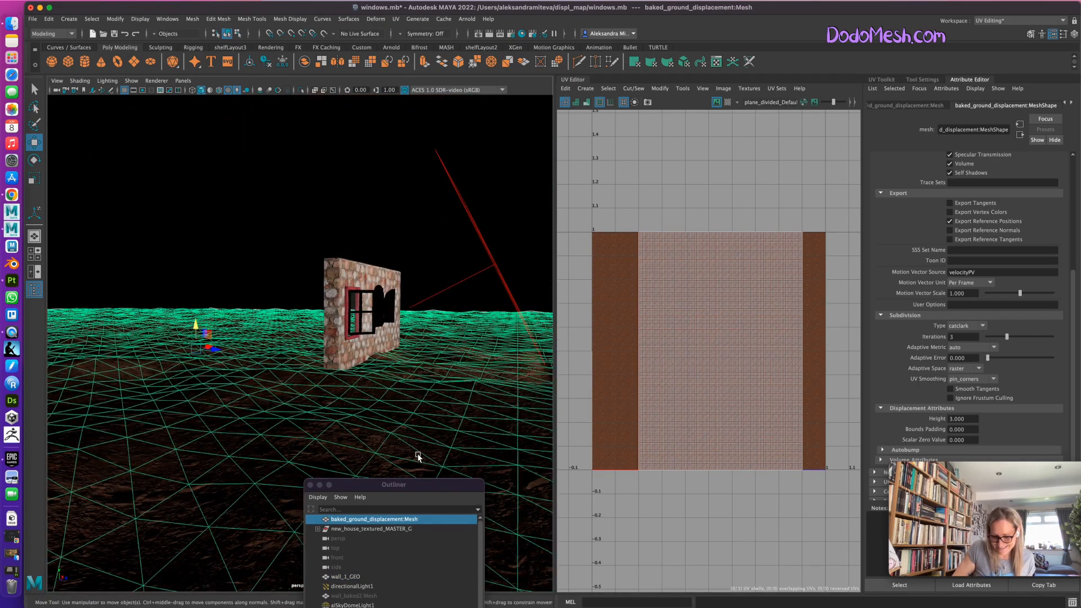
pyautogui.click(400, 442)
pyautogui.keyDown('alt'); pyautogui.moveTo(401, 441); pyautogui.dragTo(577, 398, button='right'); pyautogui.keyUp('alt')
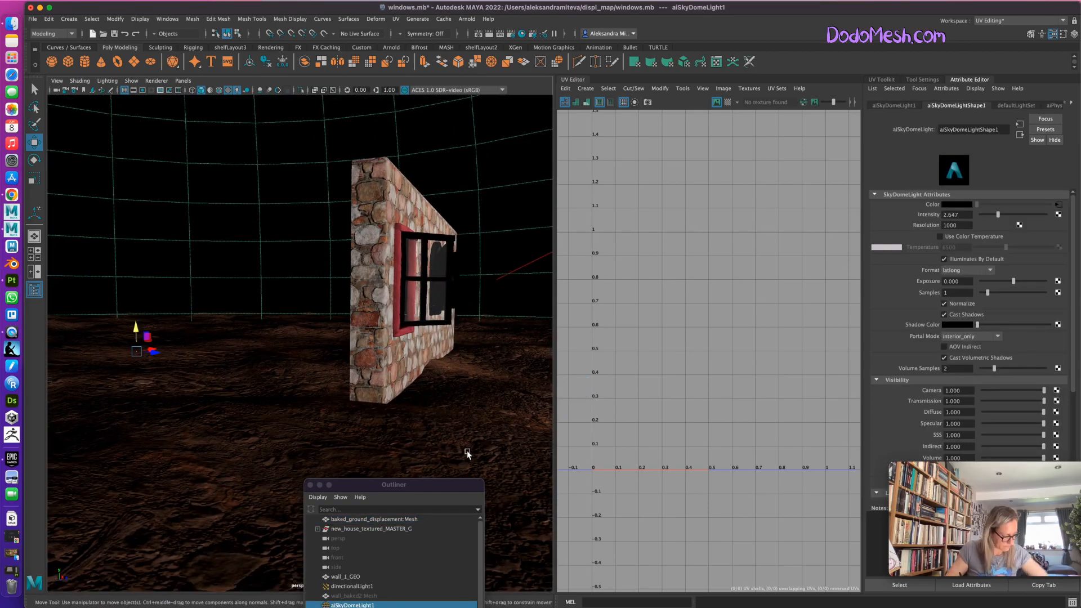
pyautogui.moveTo(460, 454)
pyautogui.keyDown('alt'); pyautogui.mouseDown()
pyautogui.moveTo(370, 442)
pyautogui.moveTo(442, 442)
pyautogui.mouseUp(); pyautogui.keyUp('alt')
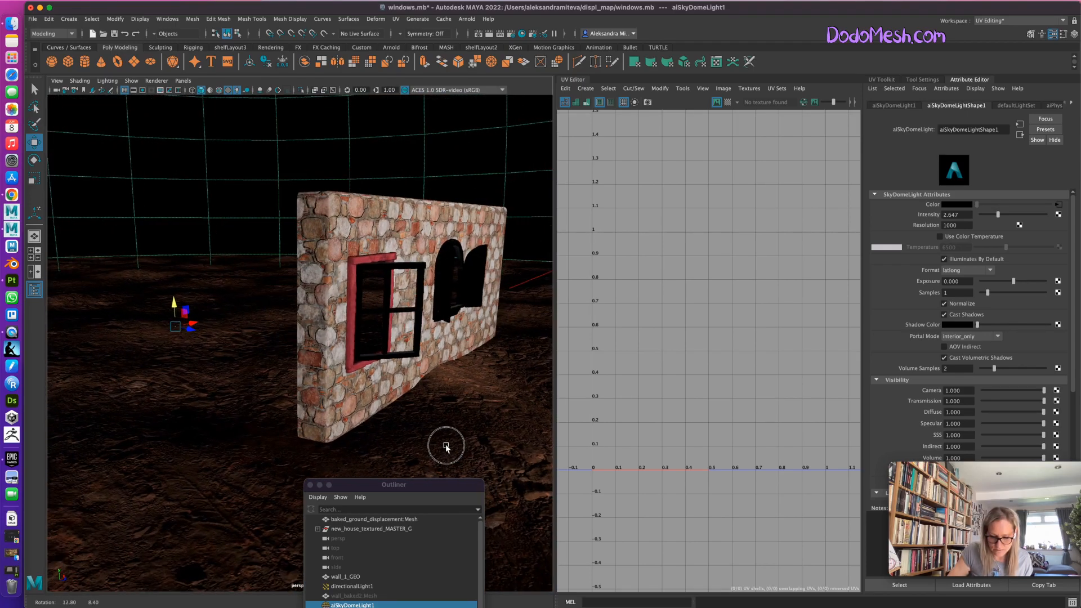
# Switch the workspace to Maya Classic and place the Outliner and Arnold RenderView windows over the viewport.
pyautogui.click(419, 485)
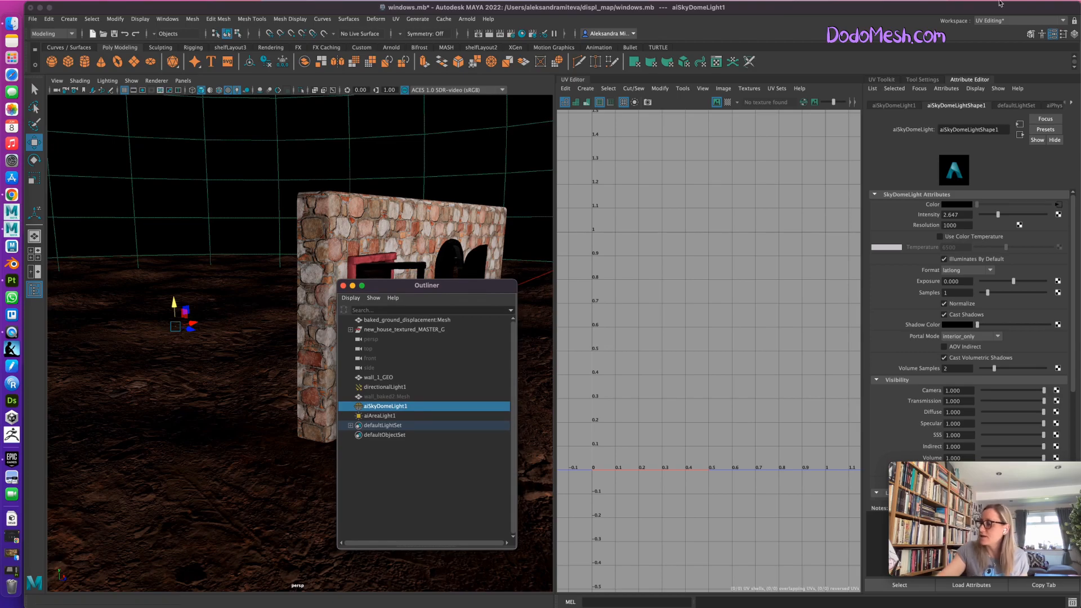
pyautogui.click(992, 21)
pyautogui.click(994, 32)
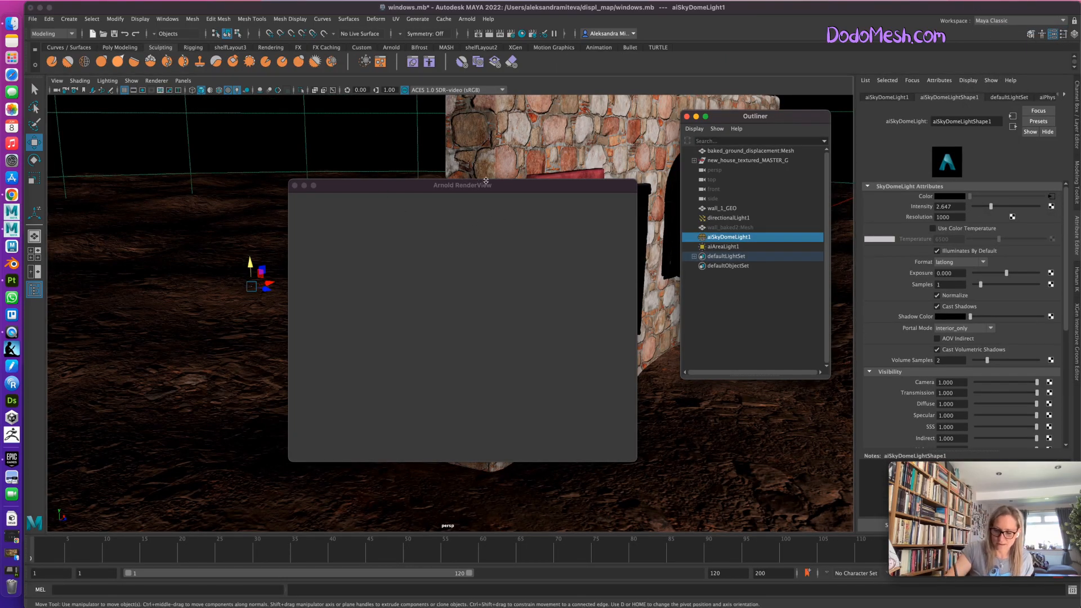
pyautogui.moveTo(484, 189); pyautogui.dragTo(531, 205)
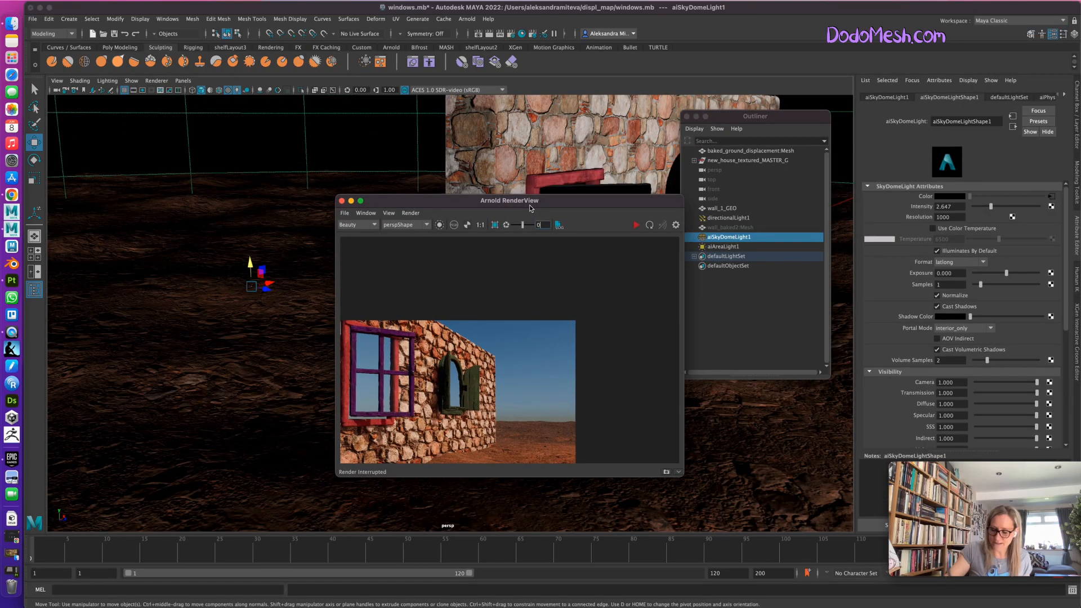
# Hide the directional light, start an Arnold render from the perspective view, and move the render window aside to reframe the wall.
pyautogui.click(735, 219)
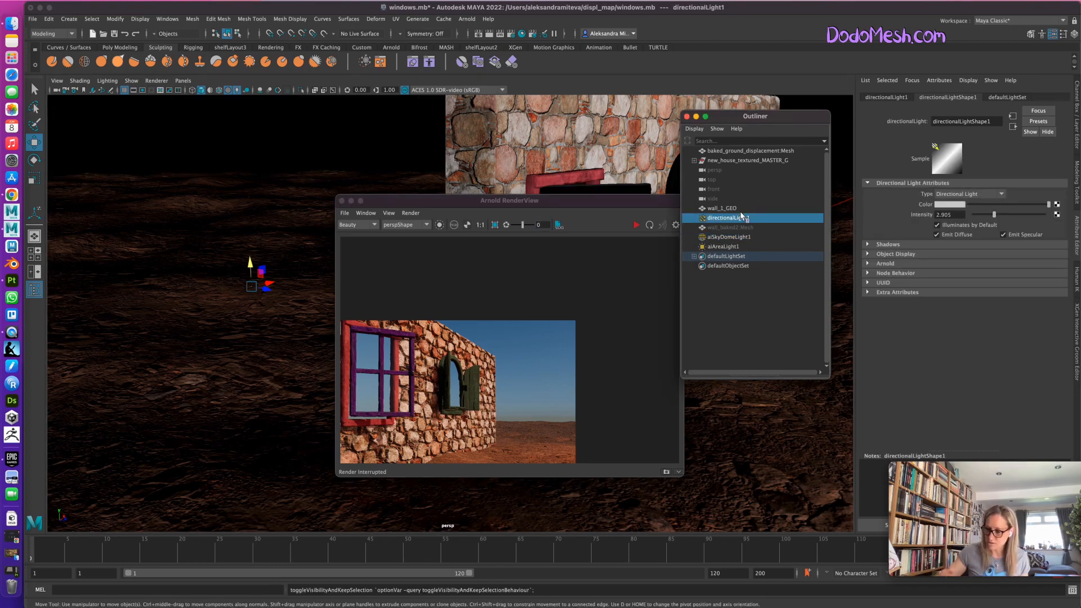
pyautogui.moveTo(583, 210); pyautogui.dragTo(489, 211)
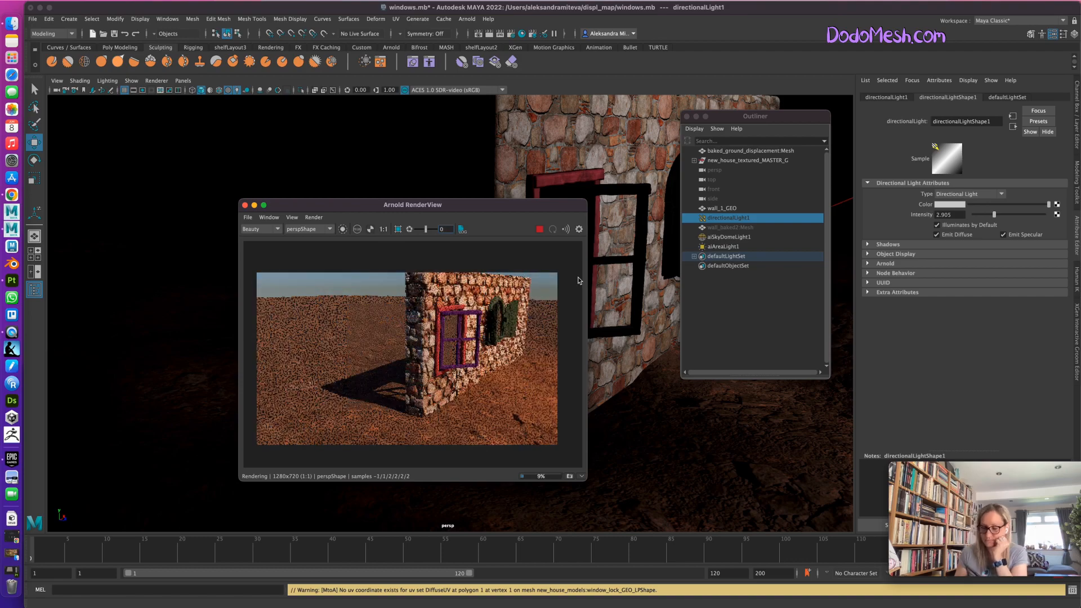
pyautogui.moveTo(454, 205); pyautogui.dragTo(340, 180)
pyautogui.keyDown('alt'); pyautogui.moveTo(621, 443); pyautogui.dragTo(546, 479); pyautogui.keyUp('alt')
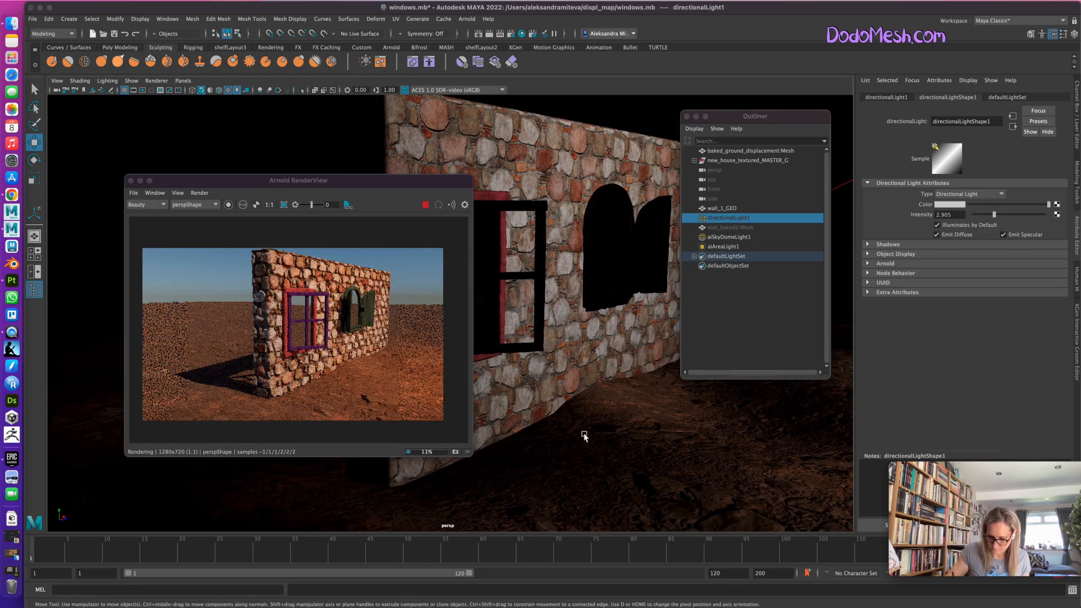
# Display the viewport in plain smooth shading, frame the wall's corner more closely for the Arnold render, and reposition the render window.
pyautogui.press('5')
pyautogui.click(579, 440)
pyautogui.keyDown('alt'); pyautogui.moveTo(572, 449); pyautogui.dragTo(647, 437); pyautogui.keyUp('alt')
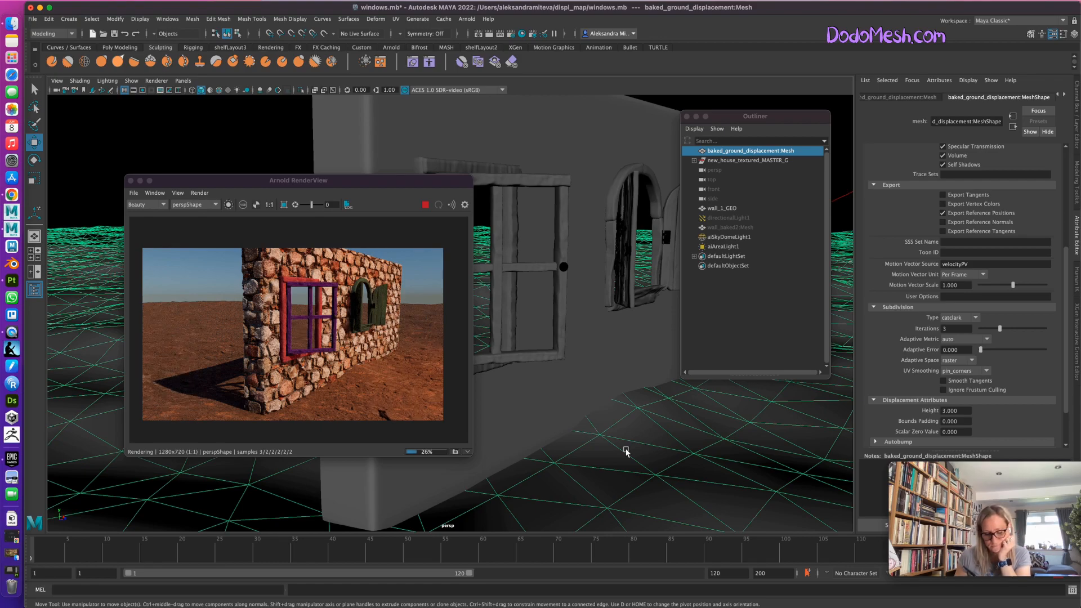
pyautogui.press('q')
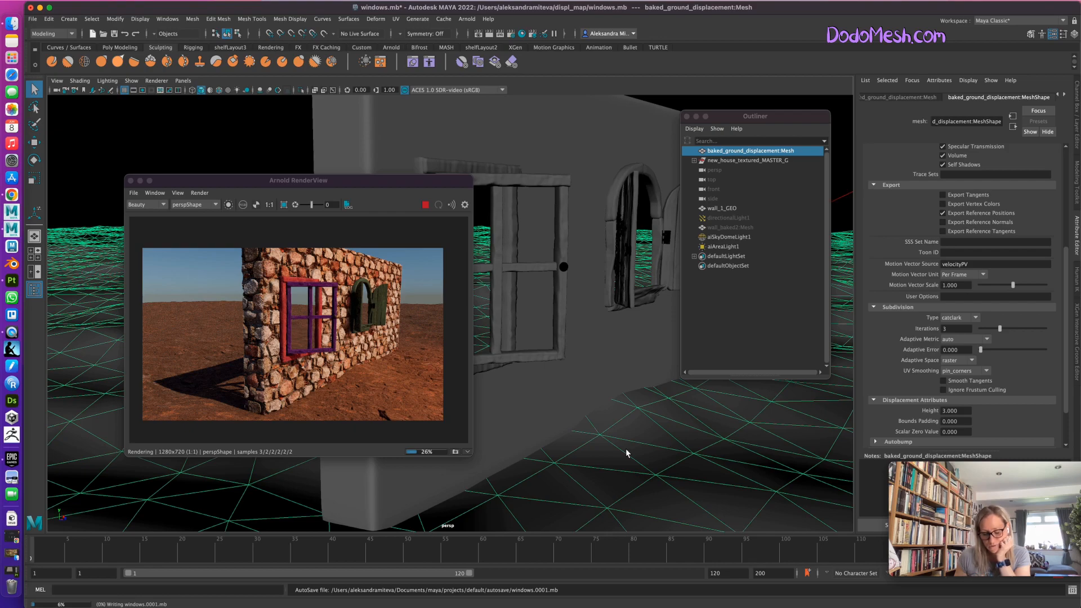
pyautogui.press('w')
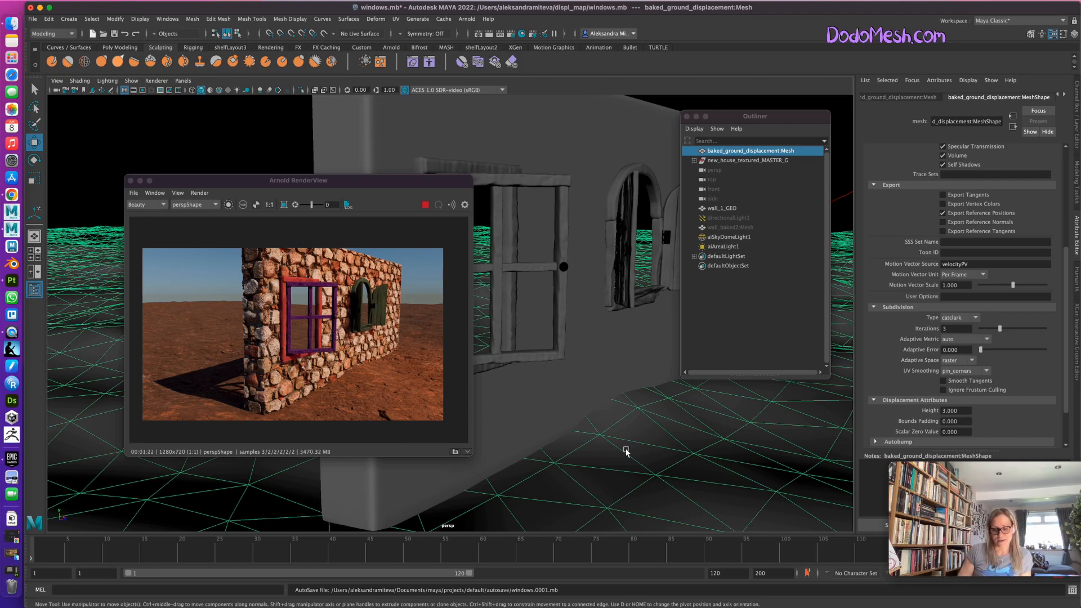
pyautogui.moveTo(401, 183); pyautogui.dragTo(492, 189)
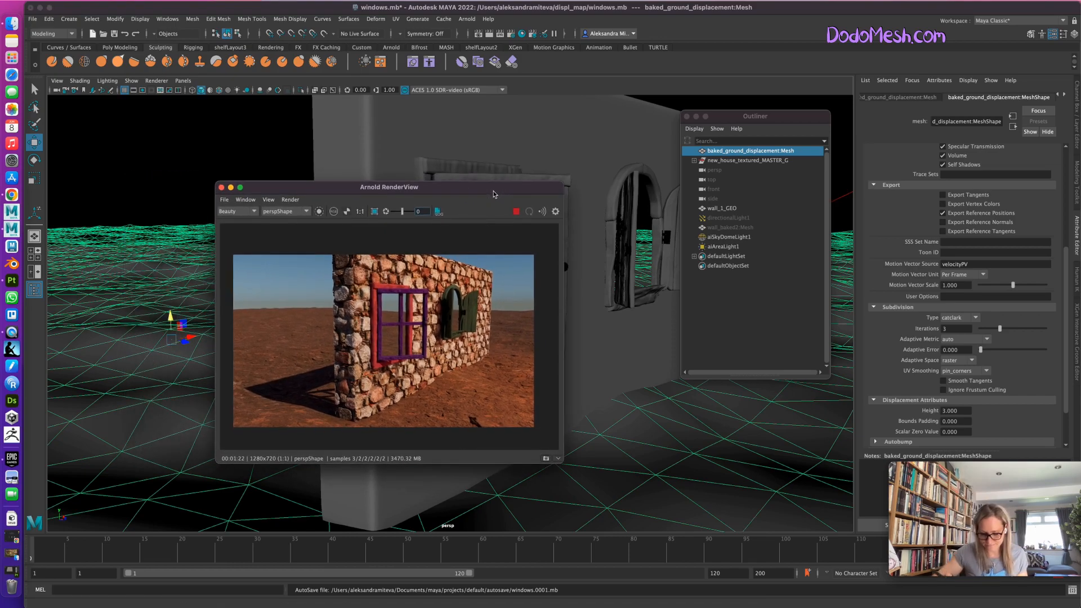